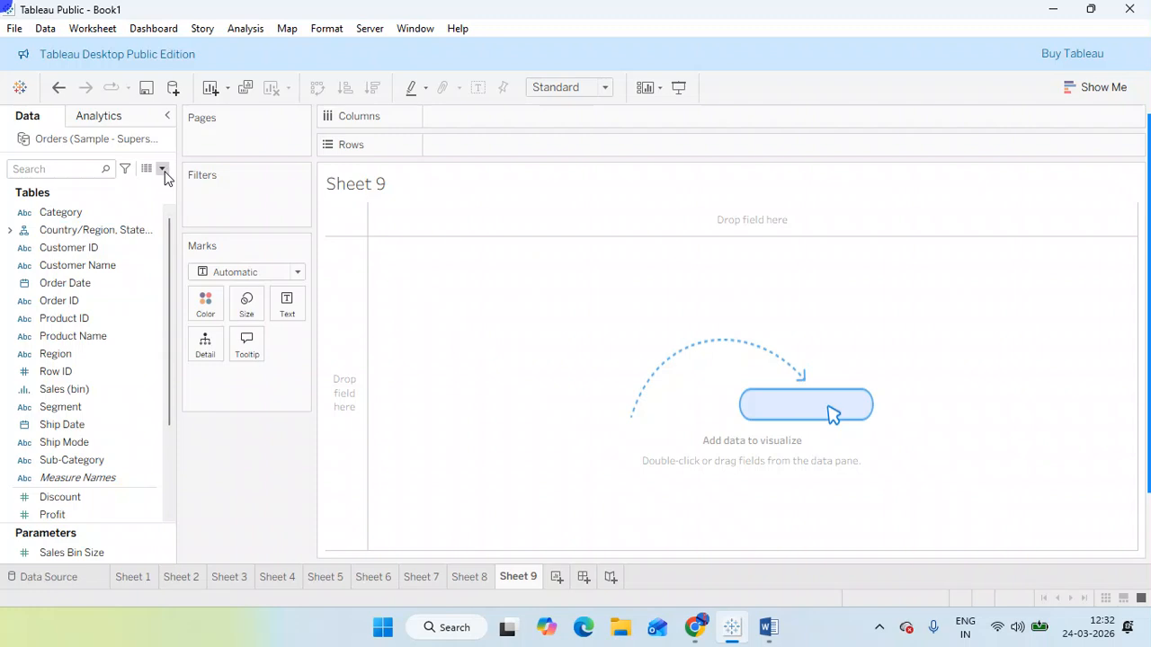
left_click(165, 172)
left_click(100, 206)
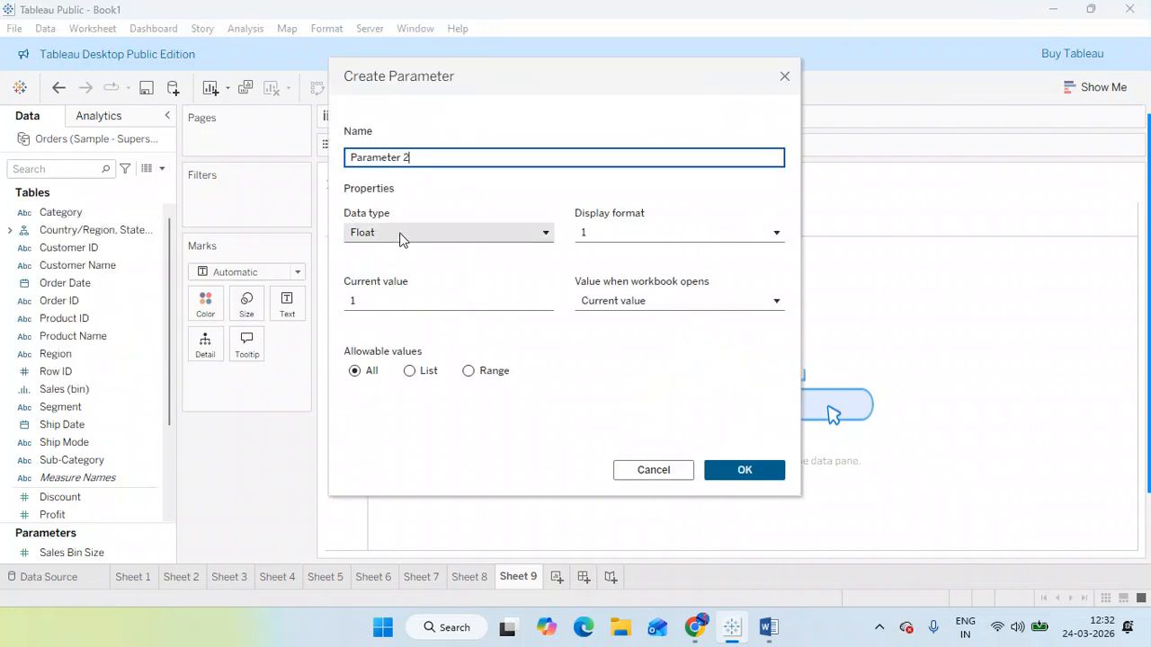
left_click(401, 235)
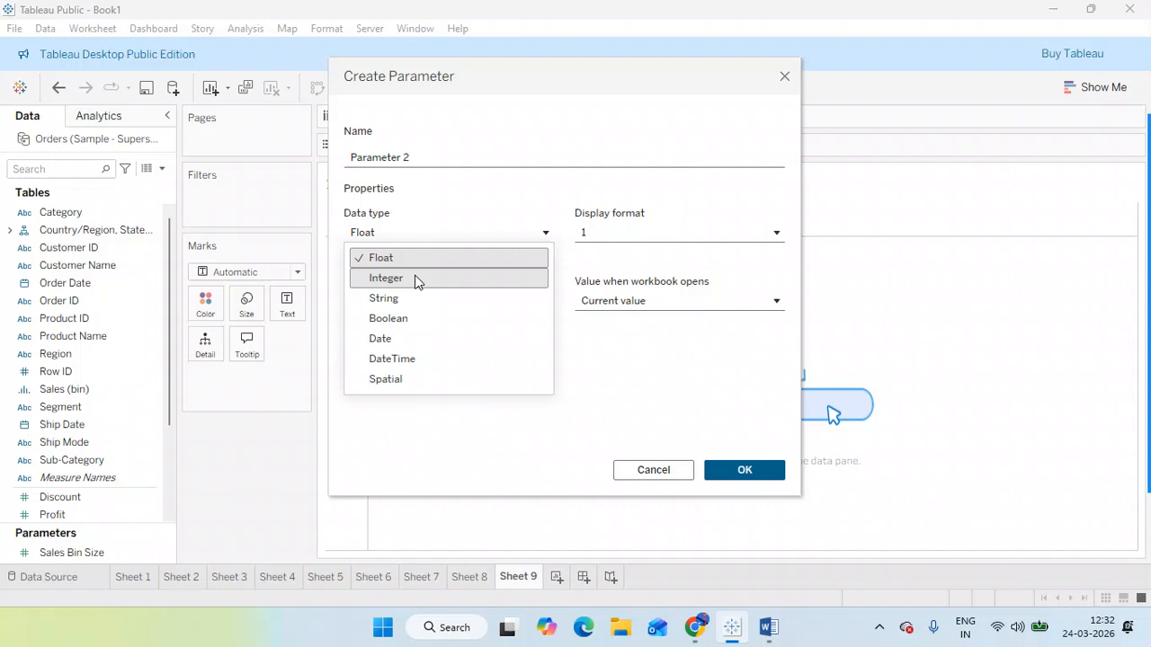
left_click(414, 298)
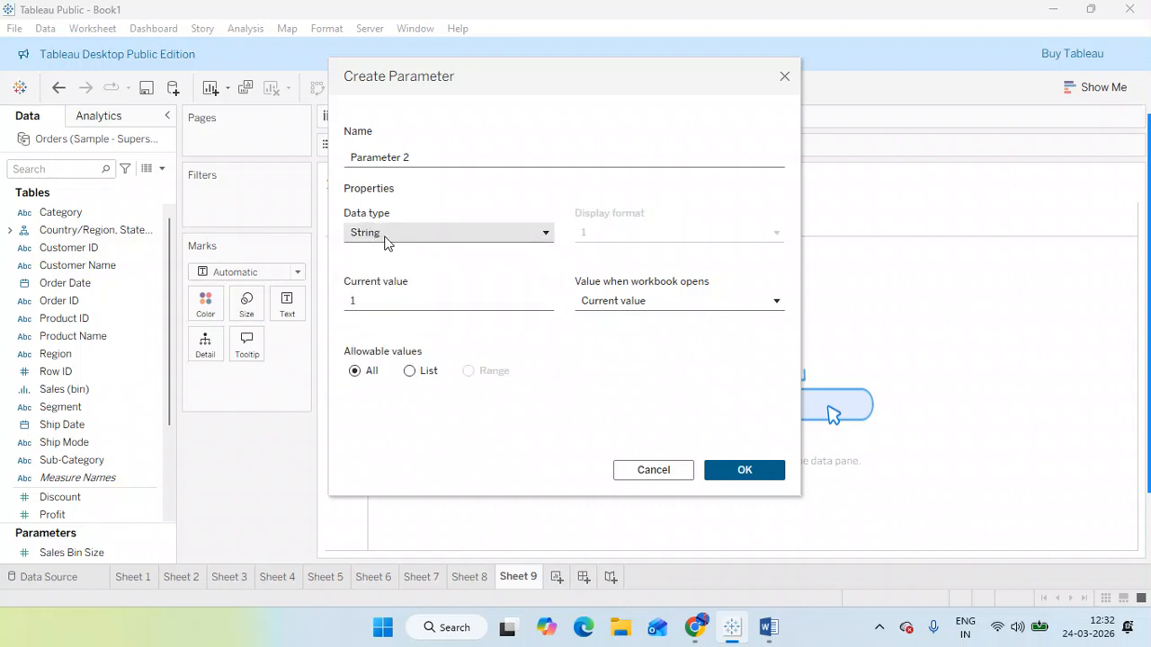
left_click(784, 77)
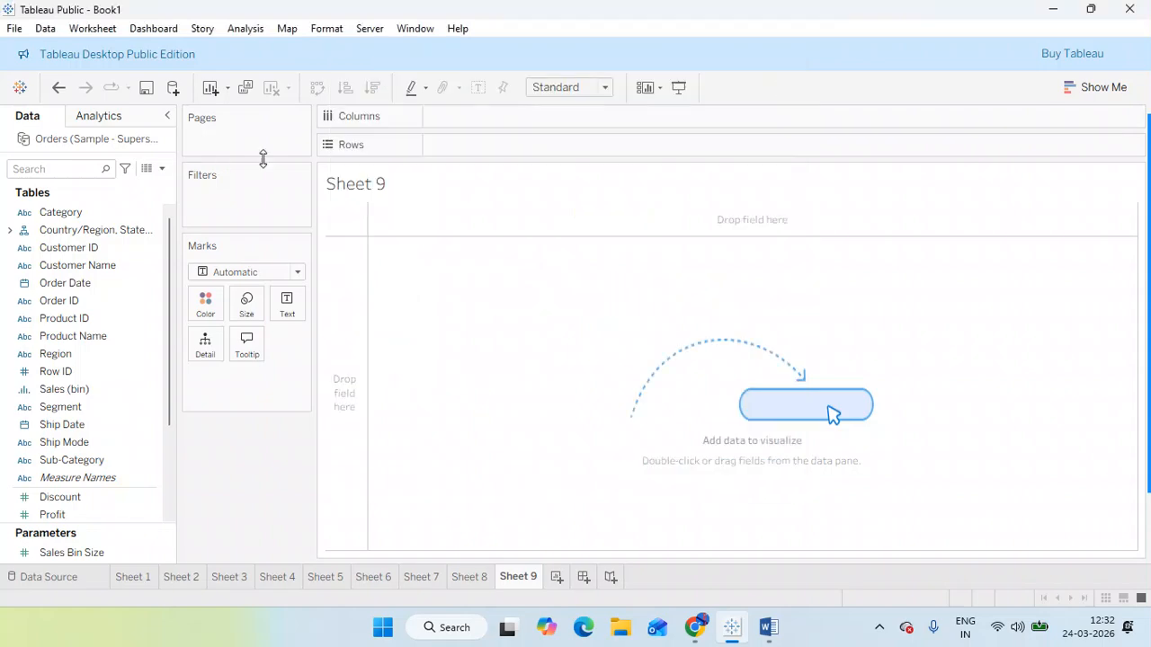
Step: Examine where parameter commands are offered for the worksheet analysis, the data source, and the Product Name and Profit fields
left_click(235, 30)
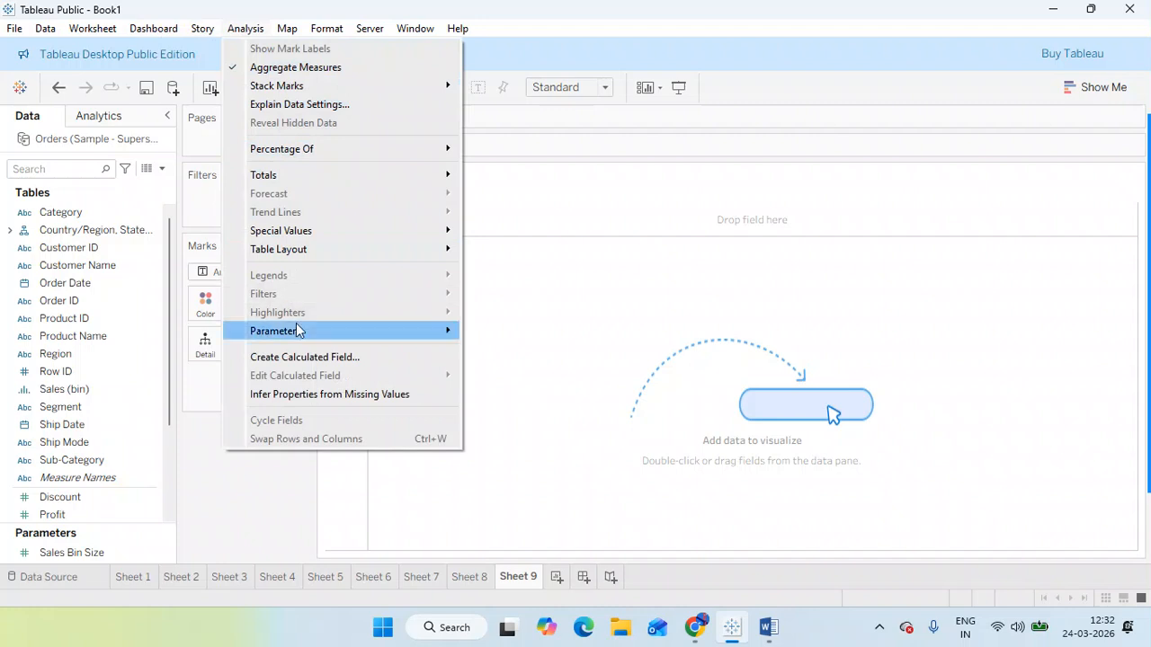
mouse_move(298, 329)
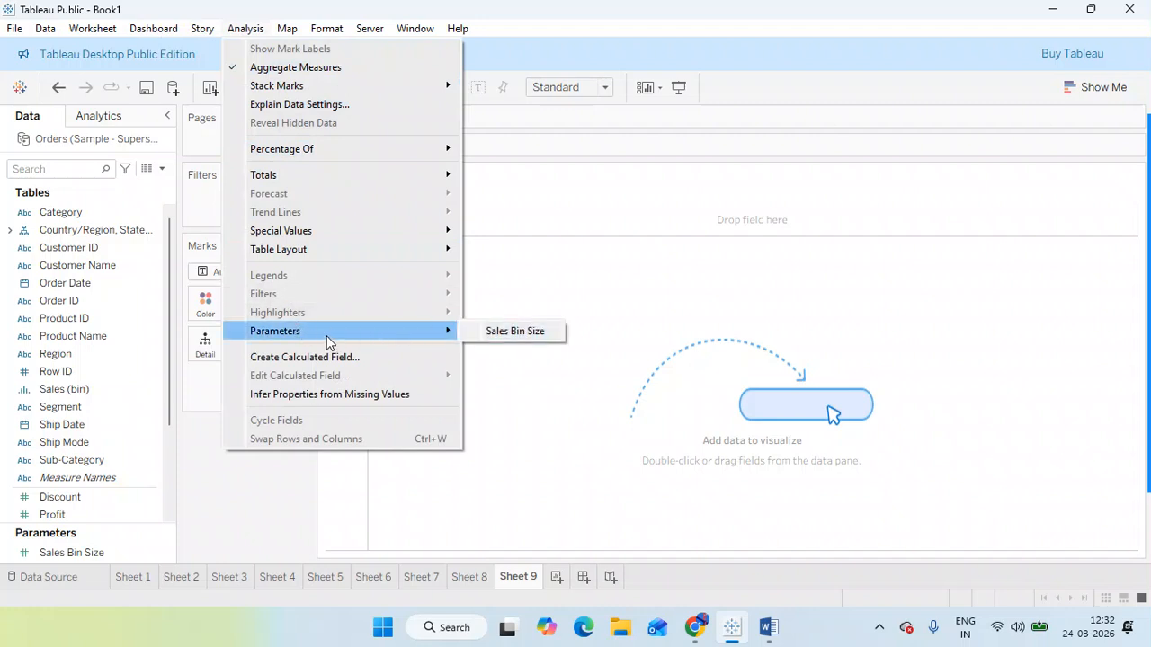
left_click(216, 484)
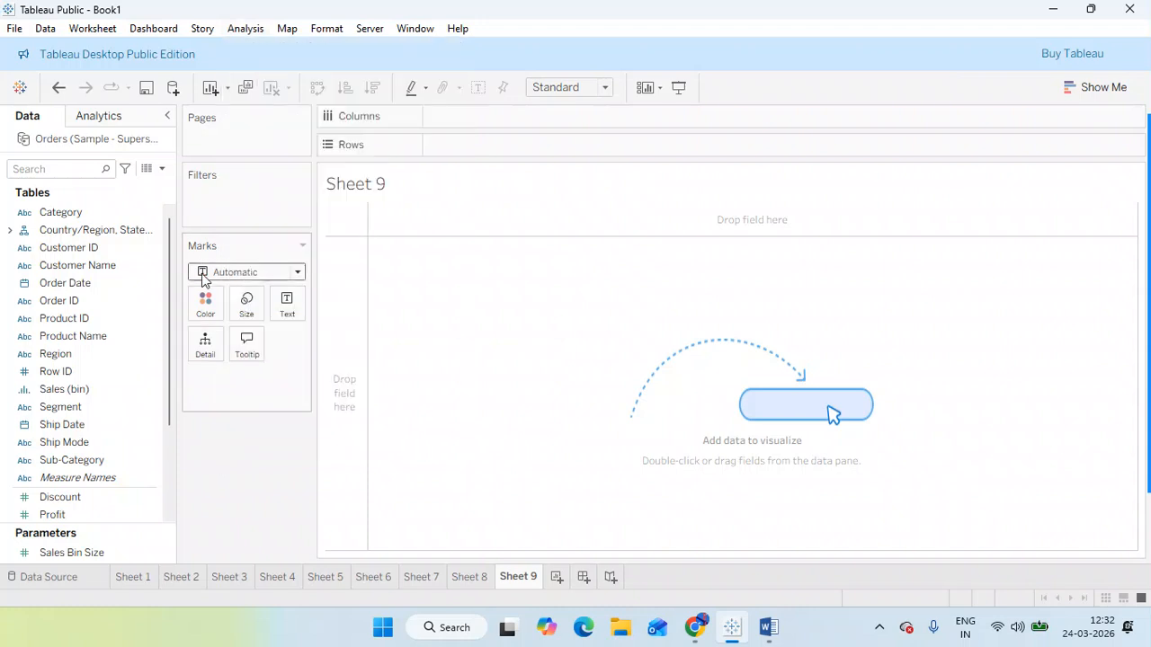
left_click(163, 169)
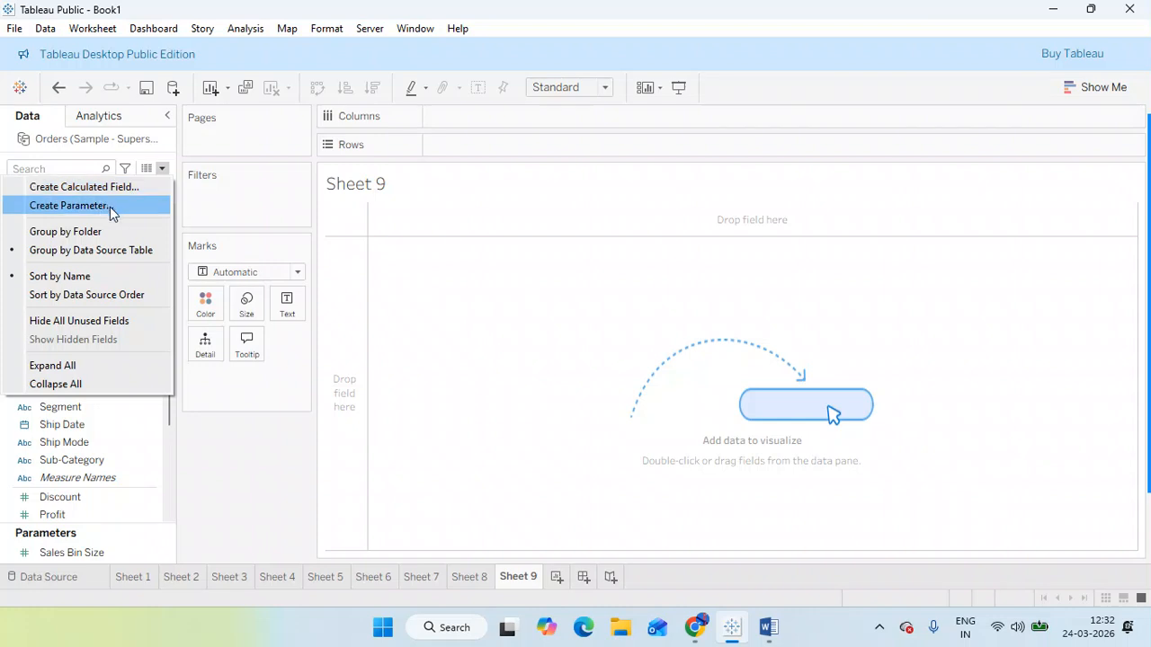
left_click(245, 475)
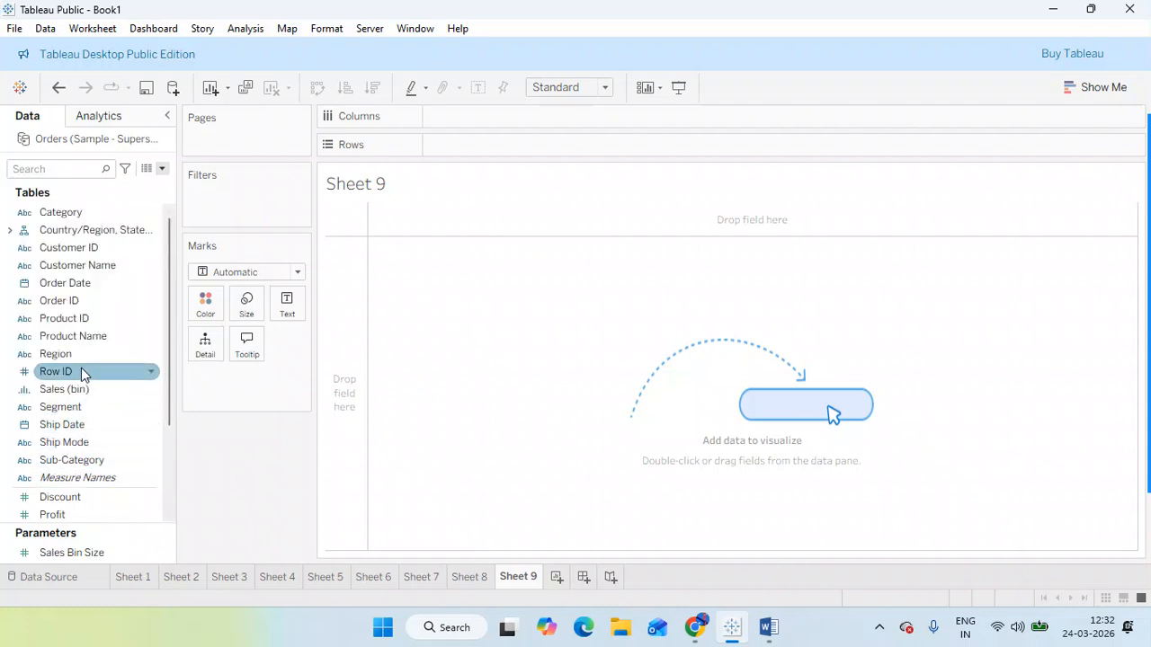
scroll(76, 504, "down", 2)
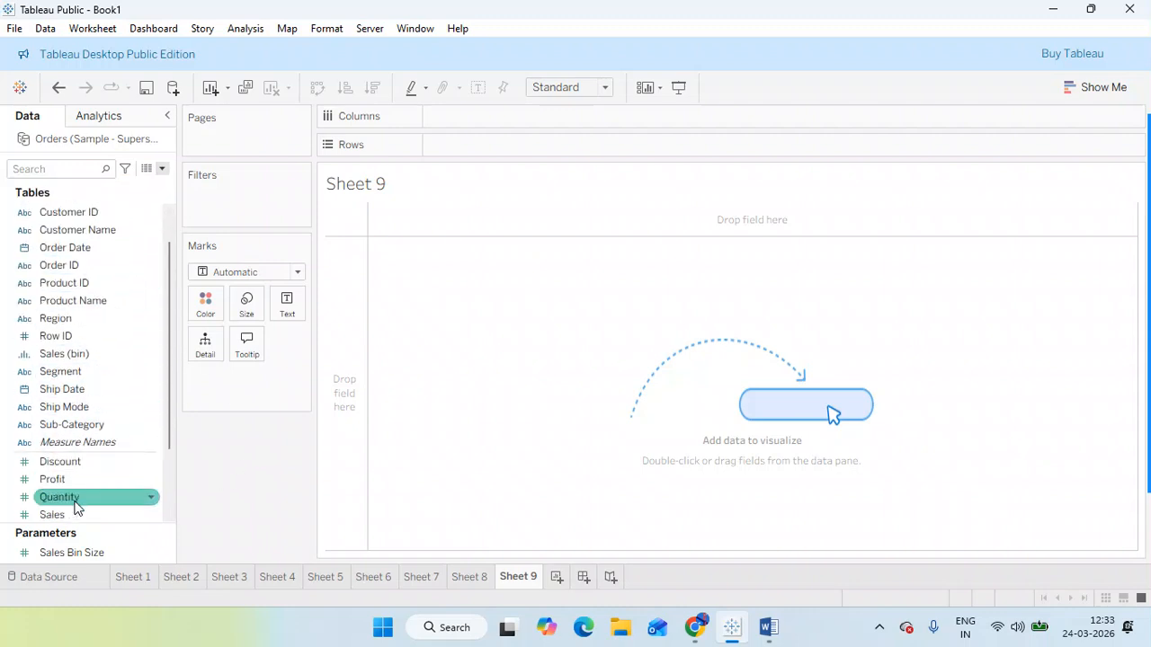
scroll(76, 506, "down", 3)
scroll(75, 506, "up", 4)
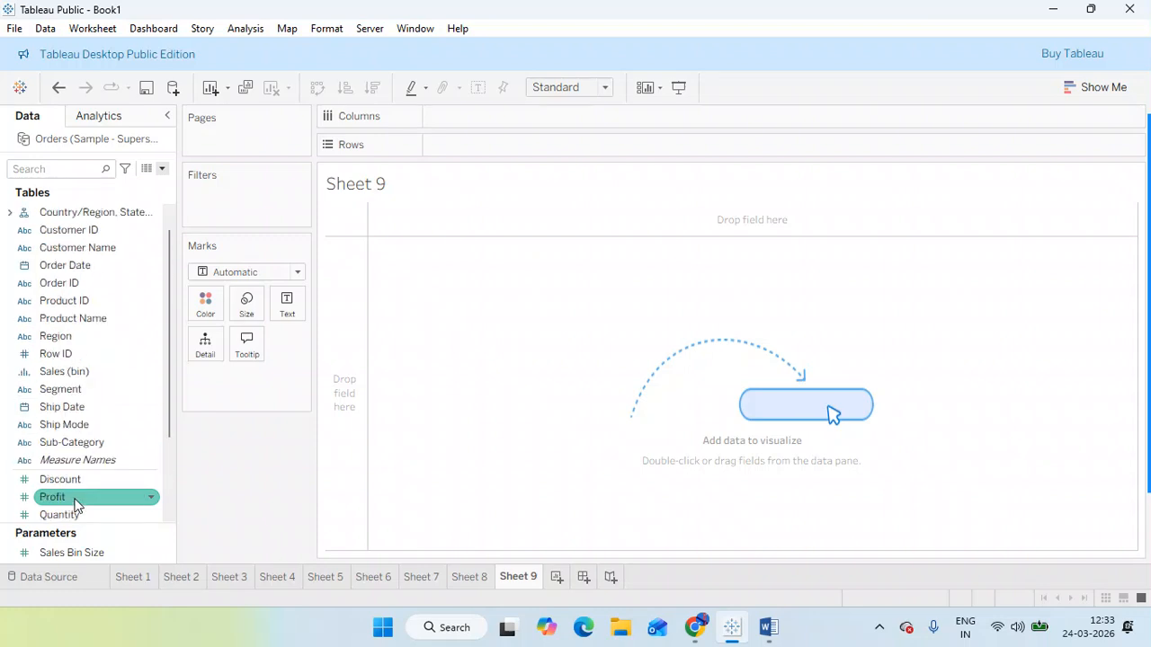
right_click(152, 323)
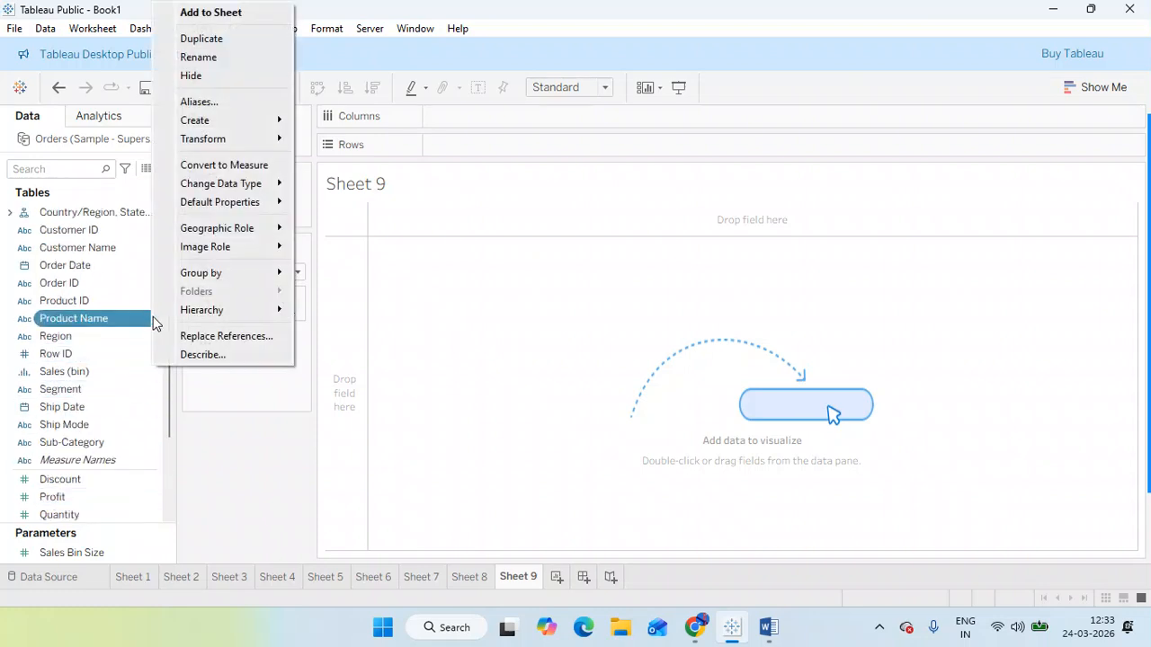
mouse_move(260, 124)
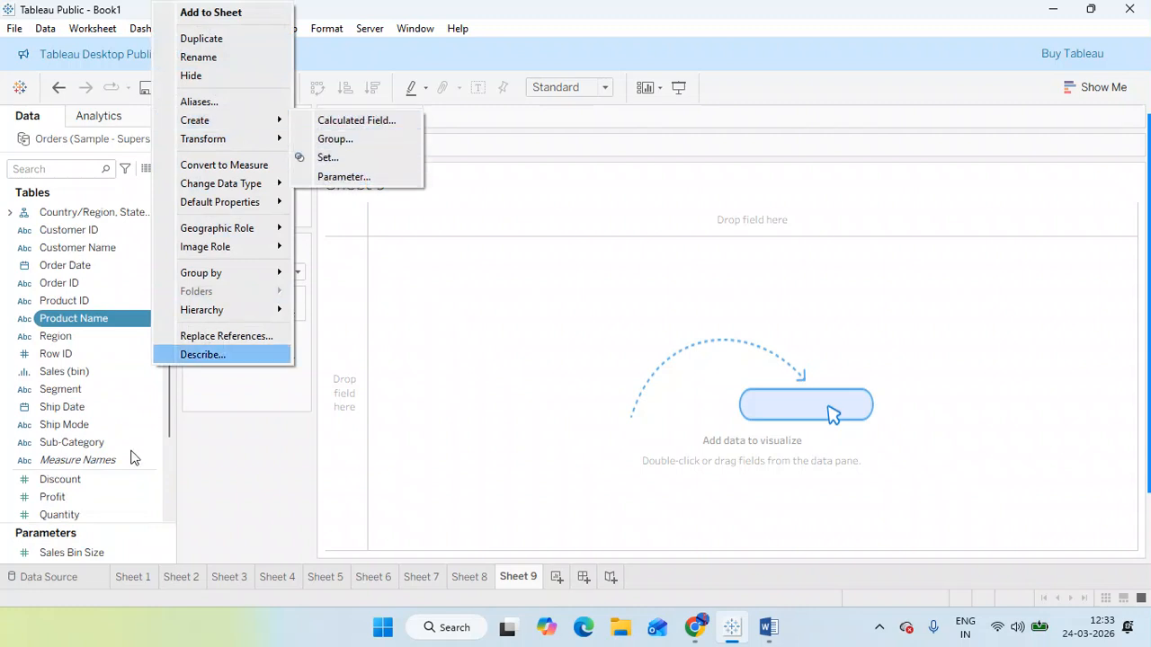
left_click(111, 494)
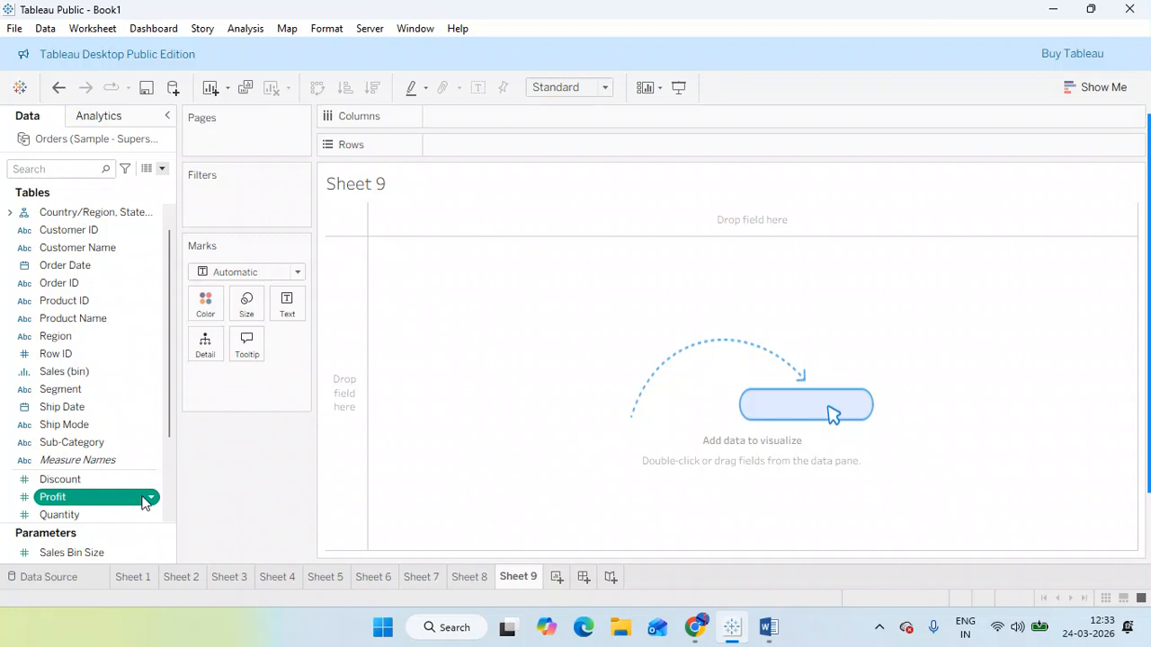
left_click(151, 497)
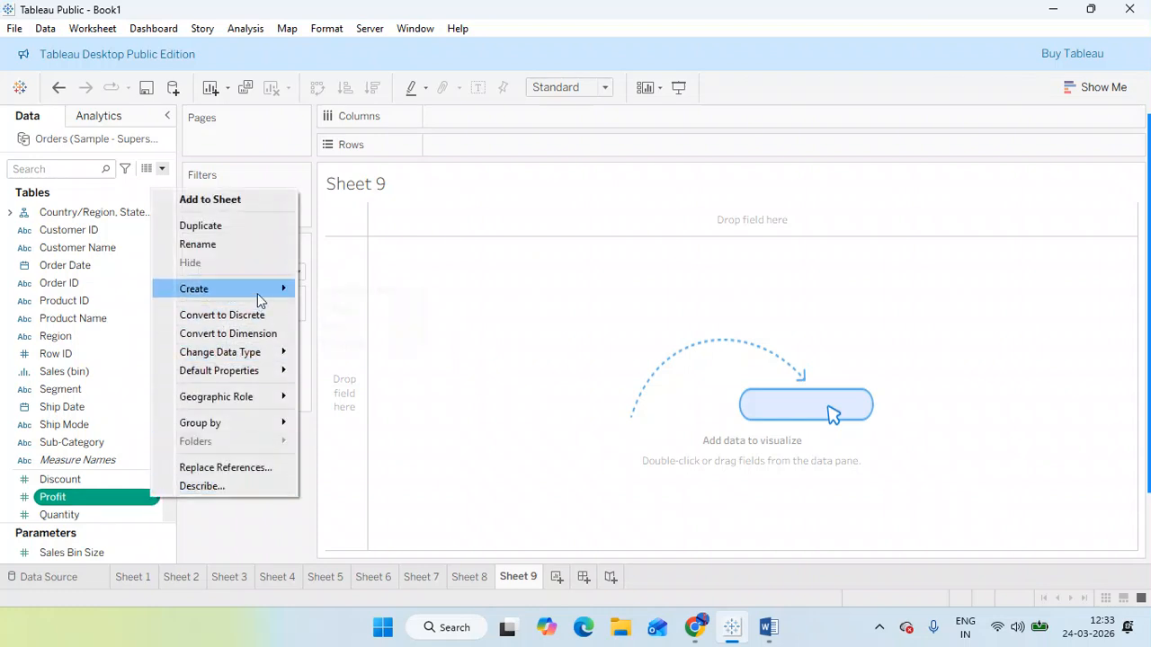
mouse_move(275, 291)
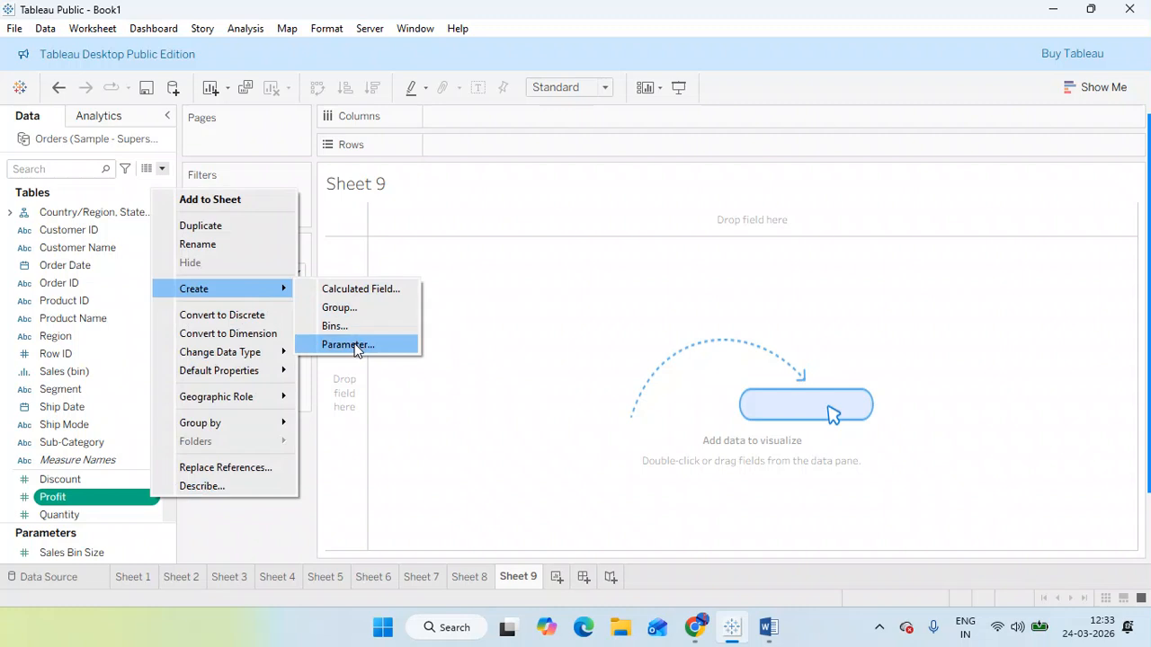
left_click(259, 531)
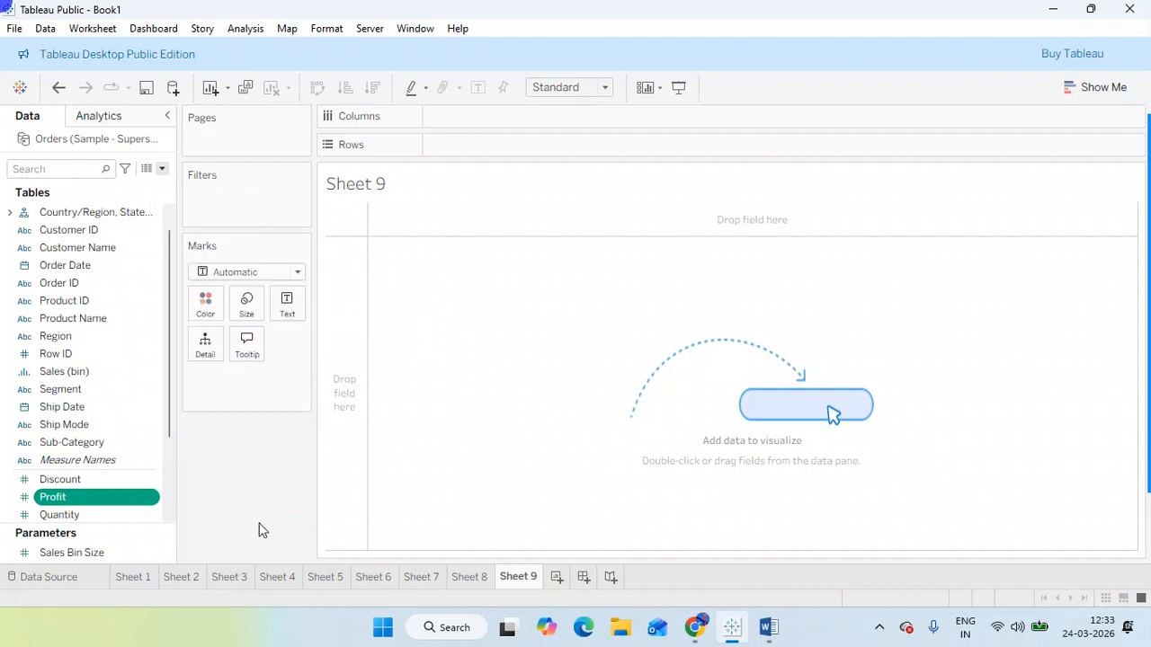
Step: Delete the Sales Bin Size parameter and the Sales (bin) field that depends on it
left_click(165, 554)
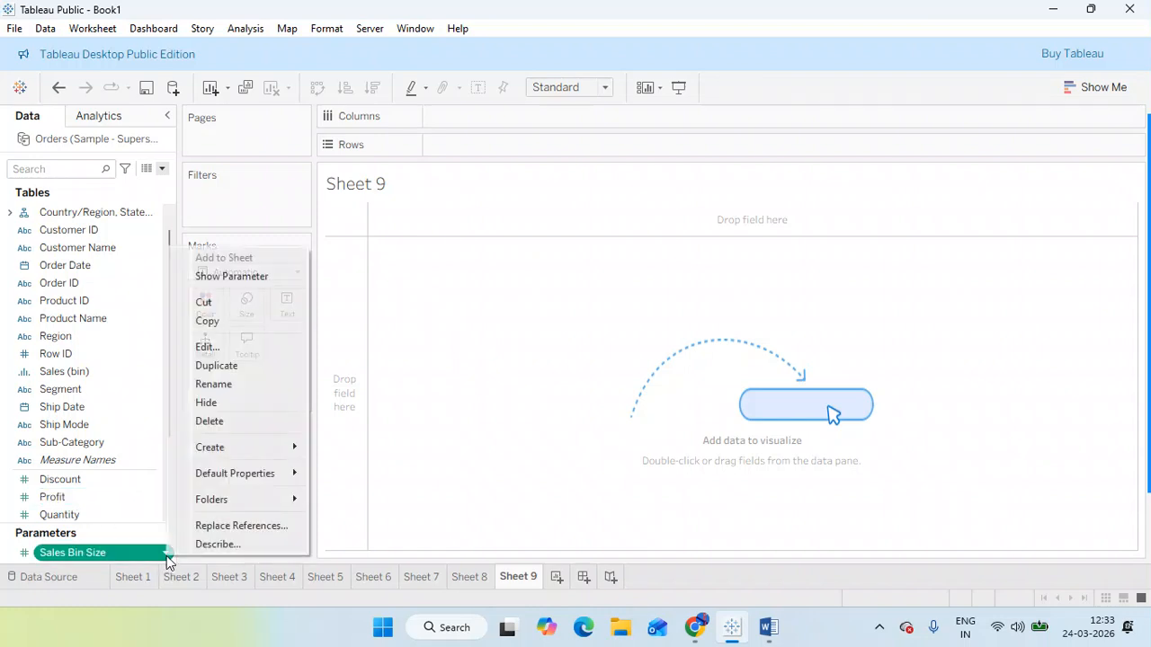
left_click(218, 421)
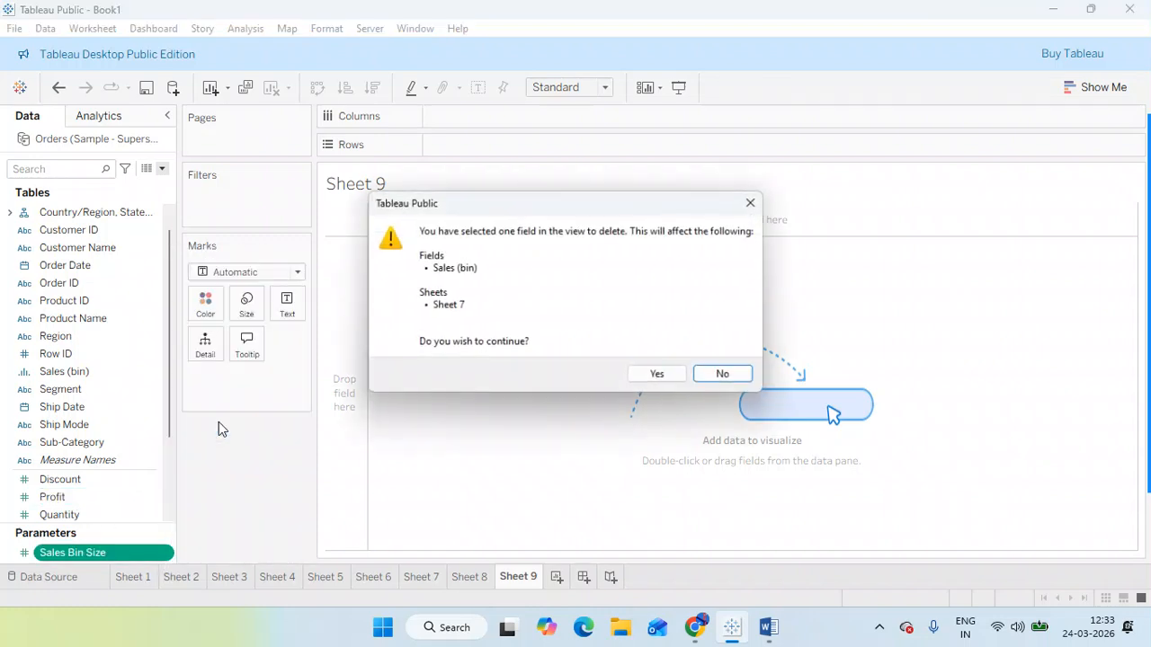
left_click(657, 374)
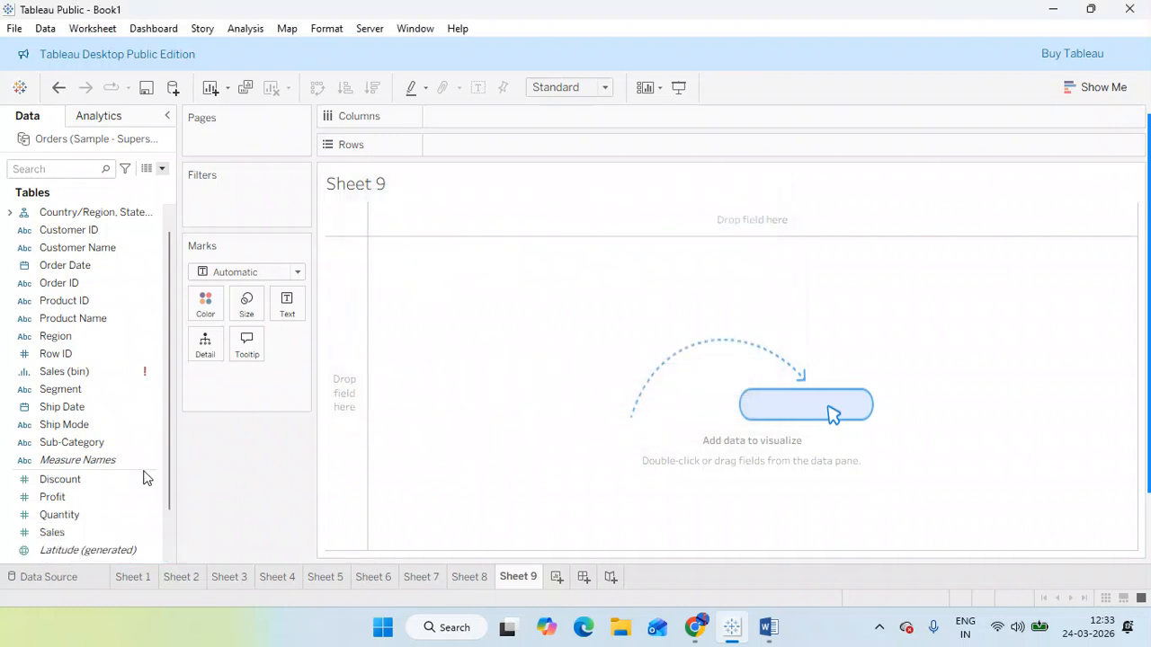
left_click(153, 372)
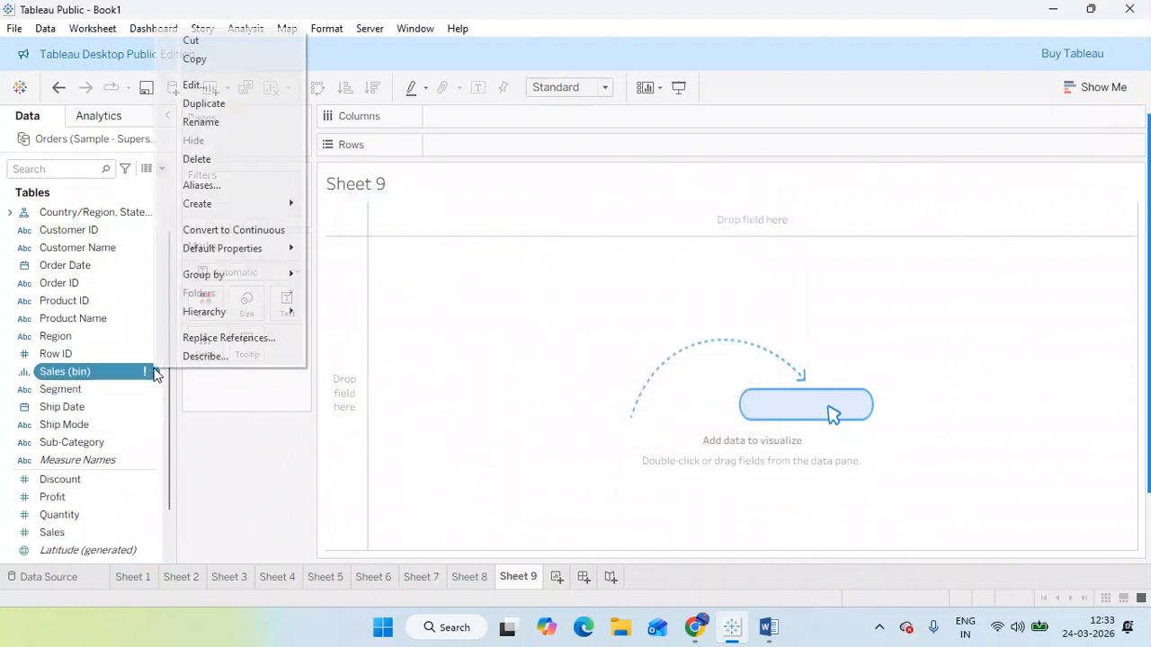
left_click(220, 160)
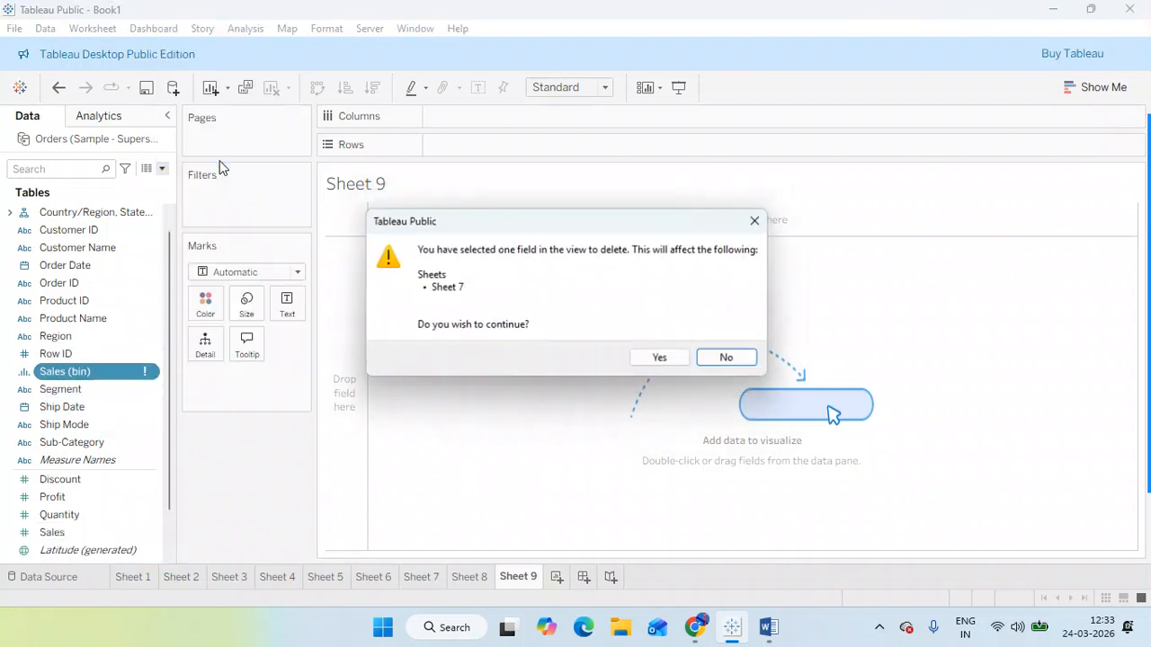
left_click(640, 358)
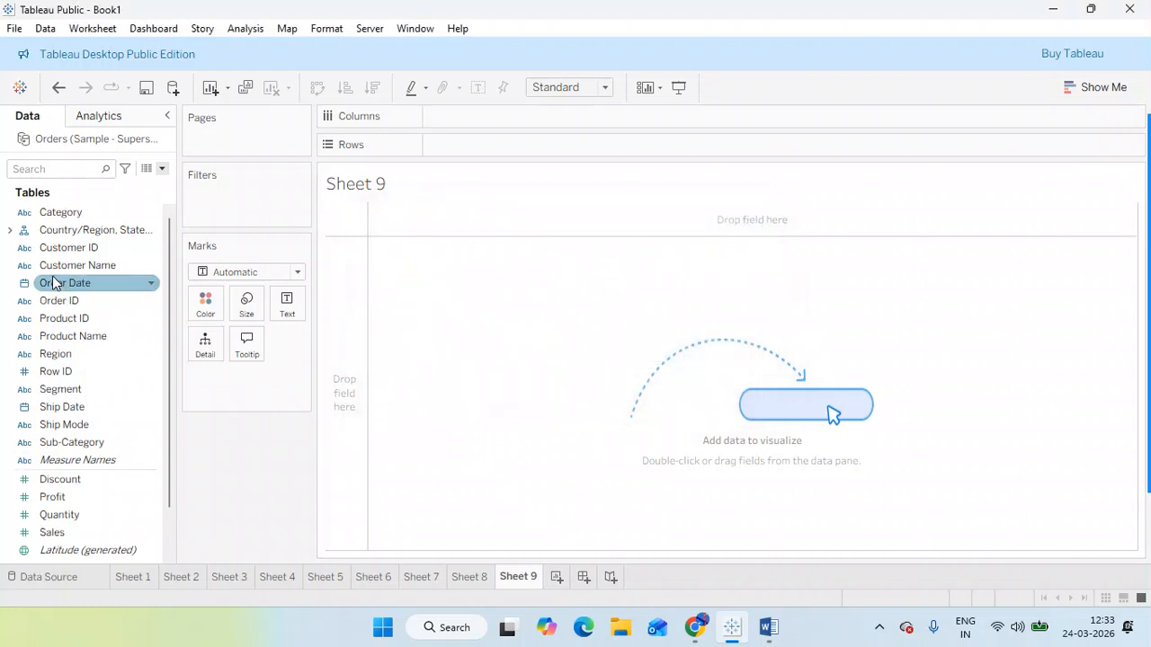
Step: Remove the Country/Region, State hierarchy so its geographic fields stand alone in the table
left_click(152, 232)
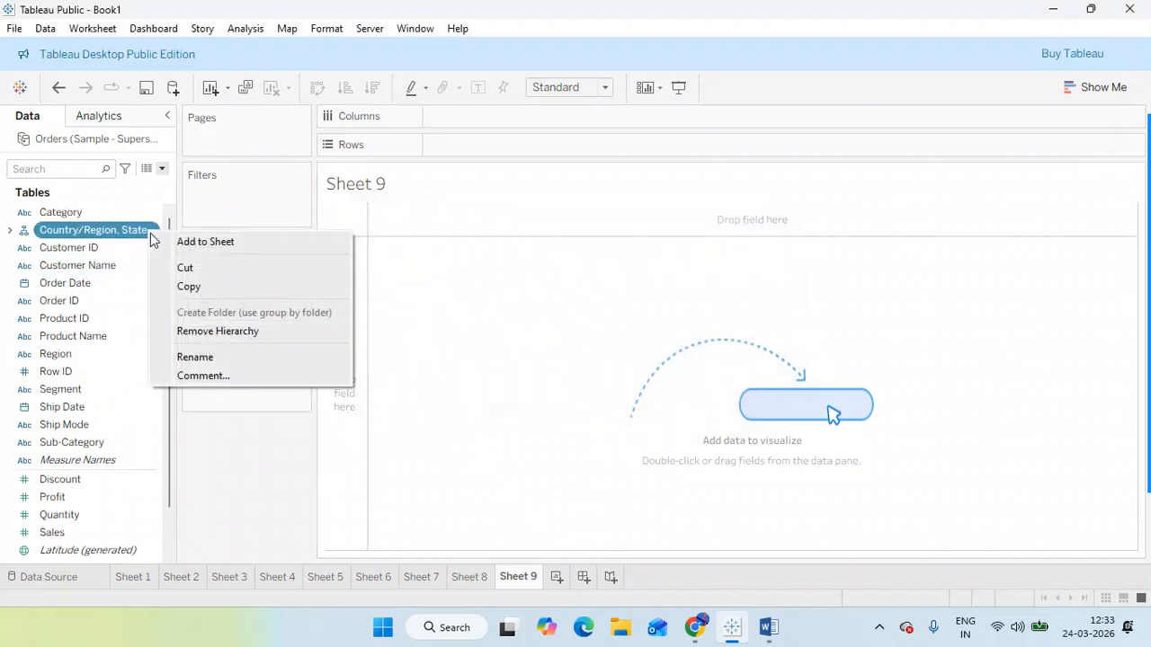
left_click(205, 332)
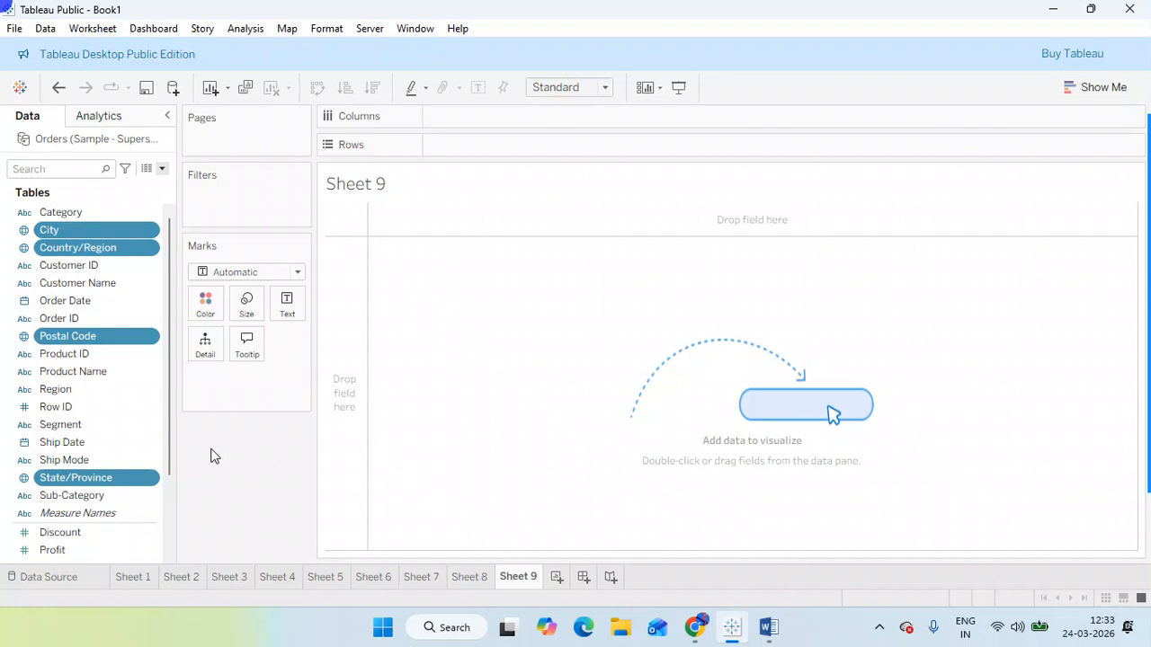
left_click(117, 406)
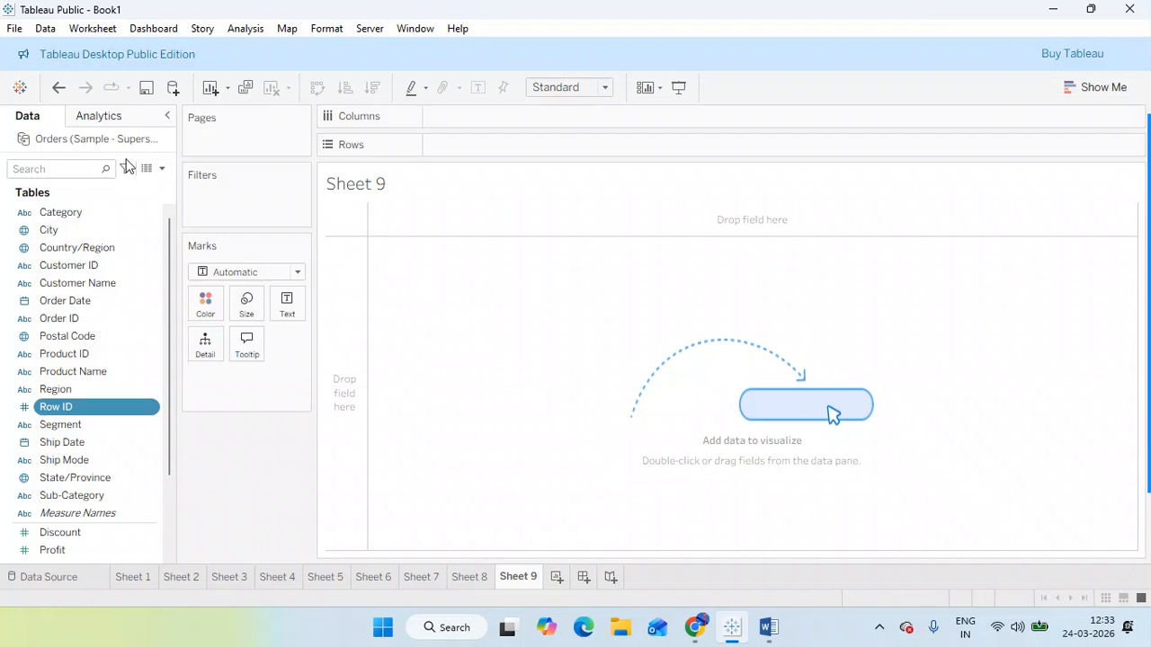
Step: Start a new parameter and restrict its allowable values to a list
left_click(163, 170)
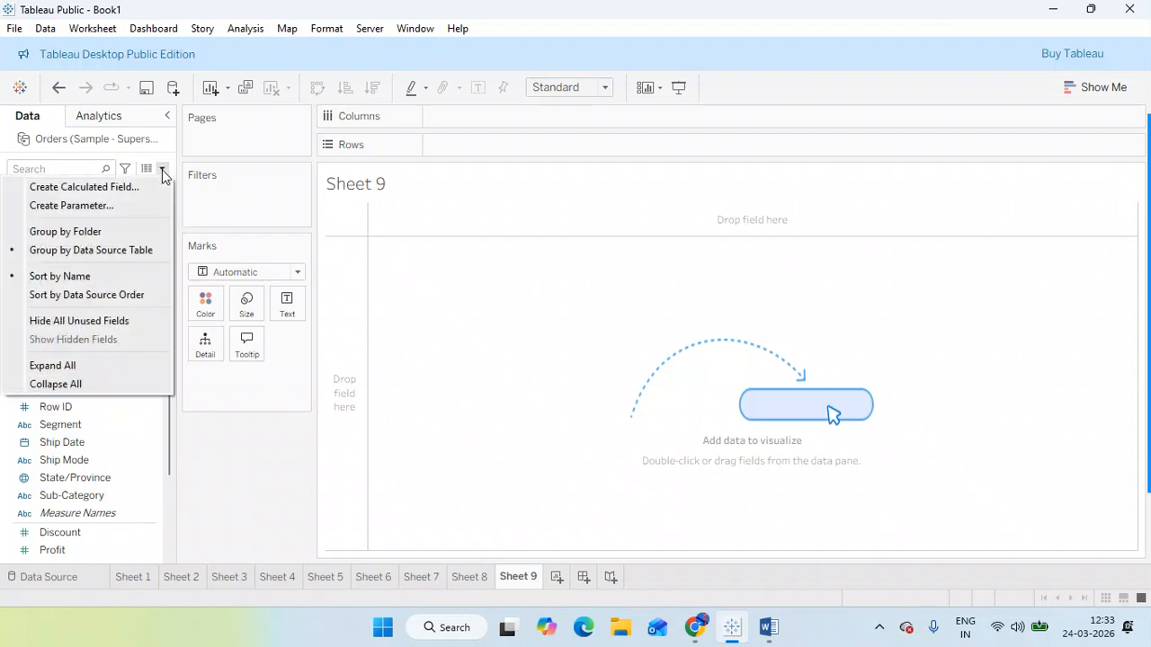
left_click(109, 206)
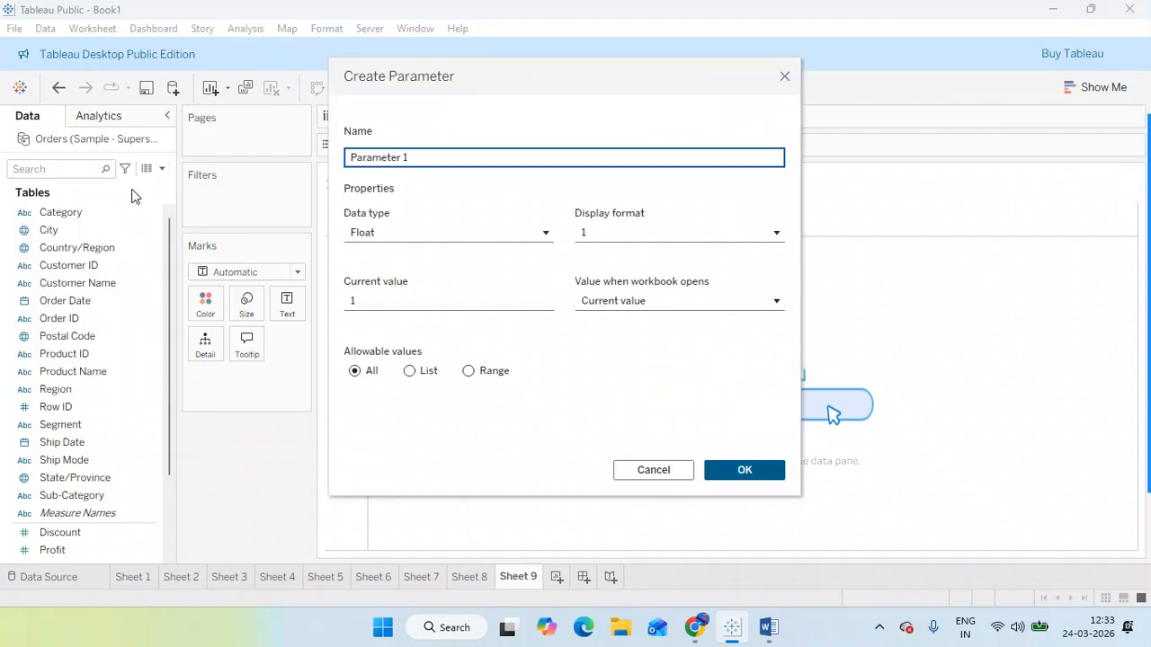
left_click_drag(509, 77, 585, 60)
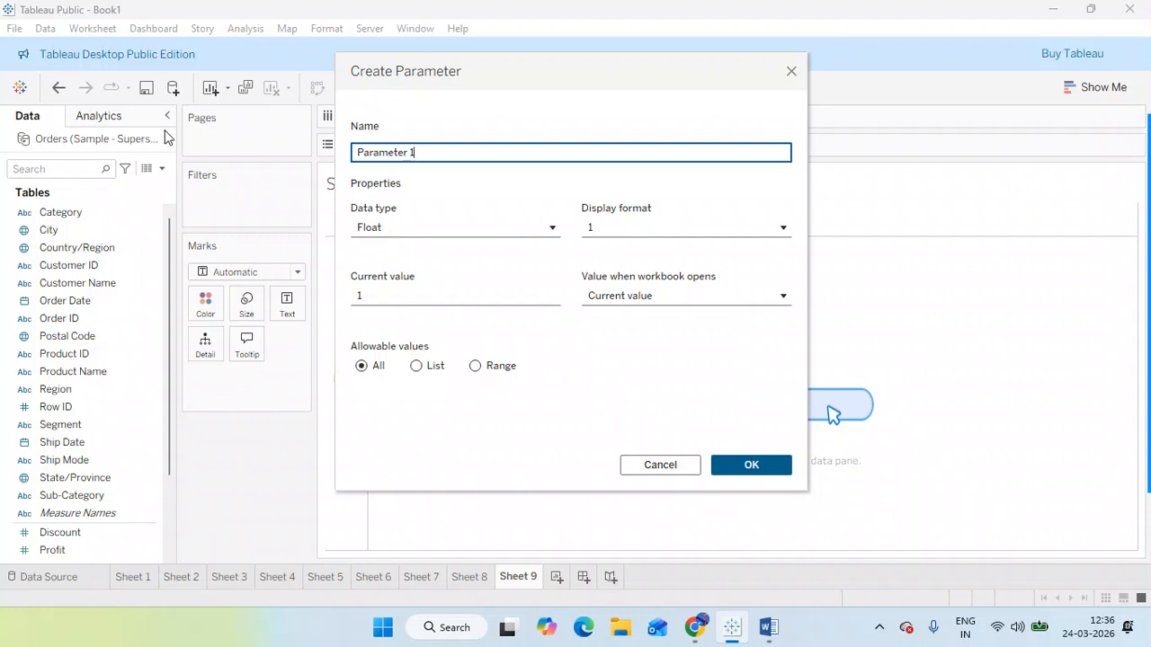
left_click_drag(469, 158, 343, 162)
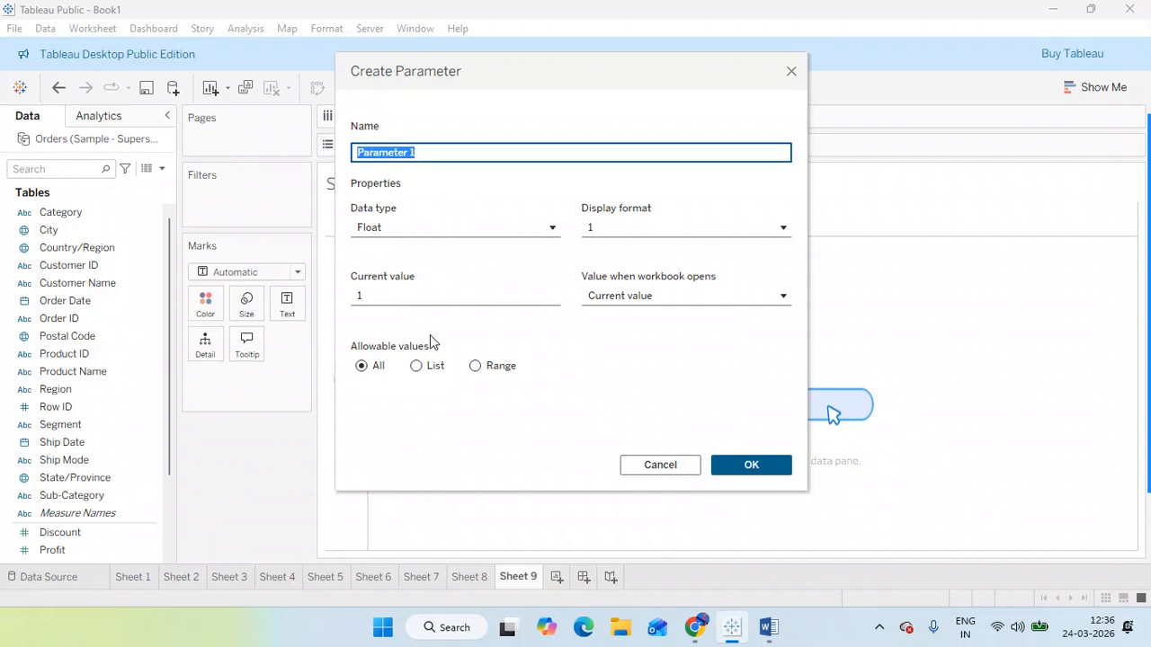
left_click(421, 371)
Step: Try to add a person's first name to the list of values with the data type left as Float
left_click(365, 420)
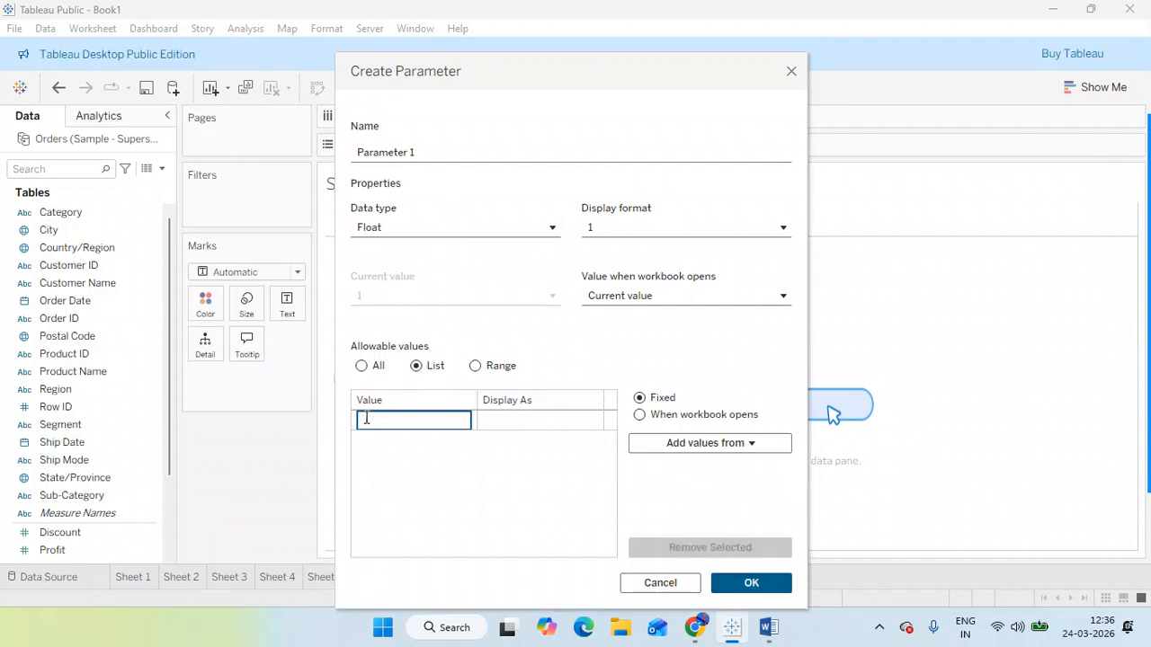
type("Raghu")
key("Return")
left_click(416, 416)
type("Raghu")
key("Return")
Step: Set the parameter's data type to String and add a person's first name and India as list values
left_click(406, 230)
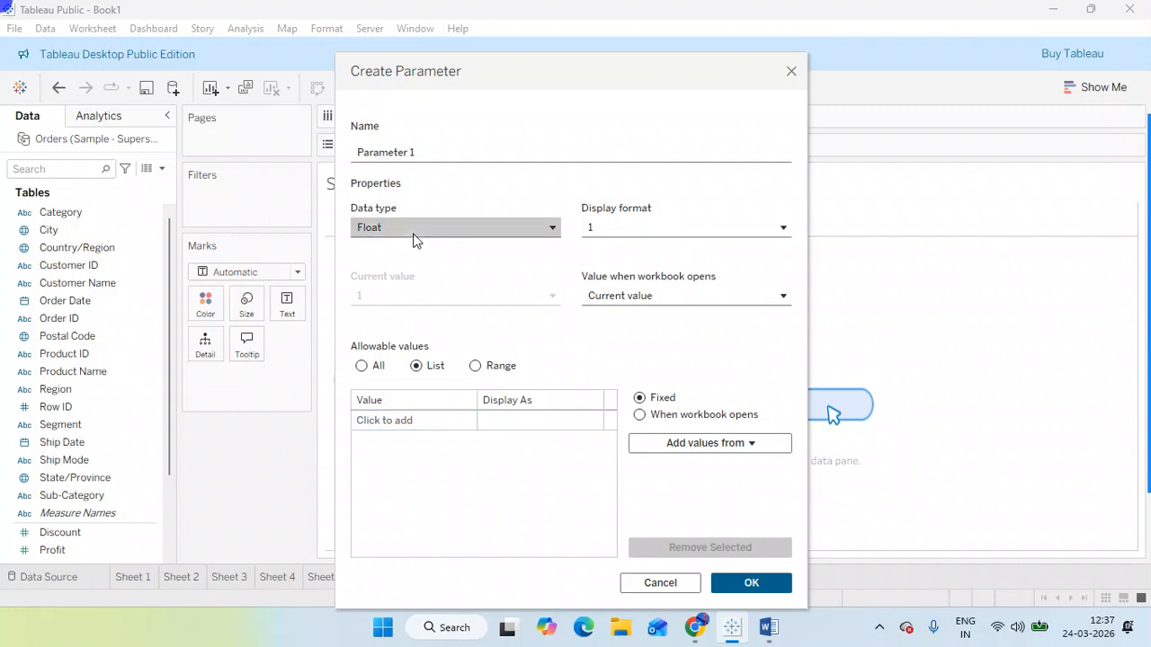
left_click(396, 293)
left_click(402, 419)
type("Raghu")
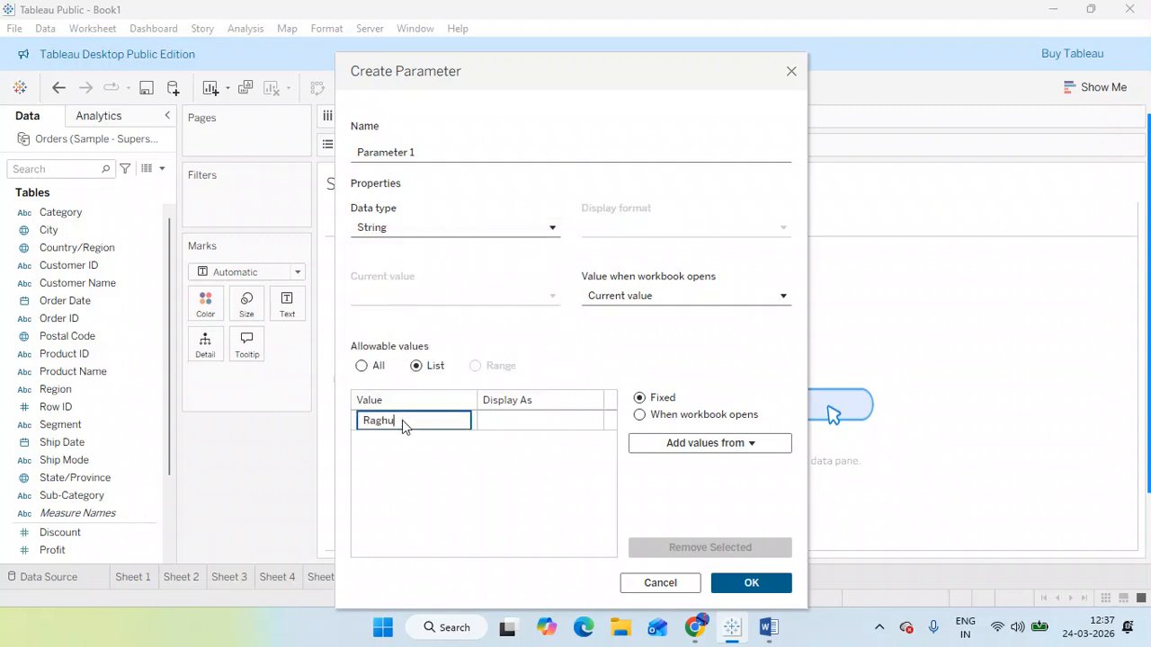
key("Return")
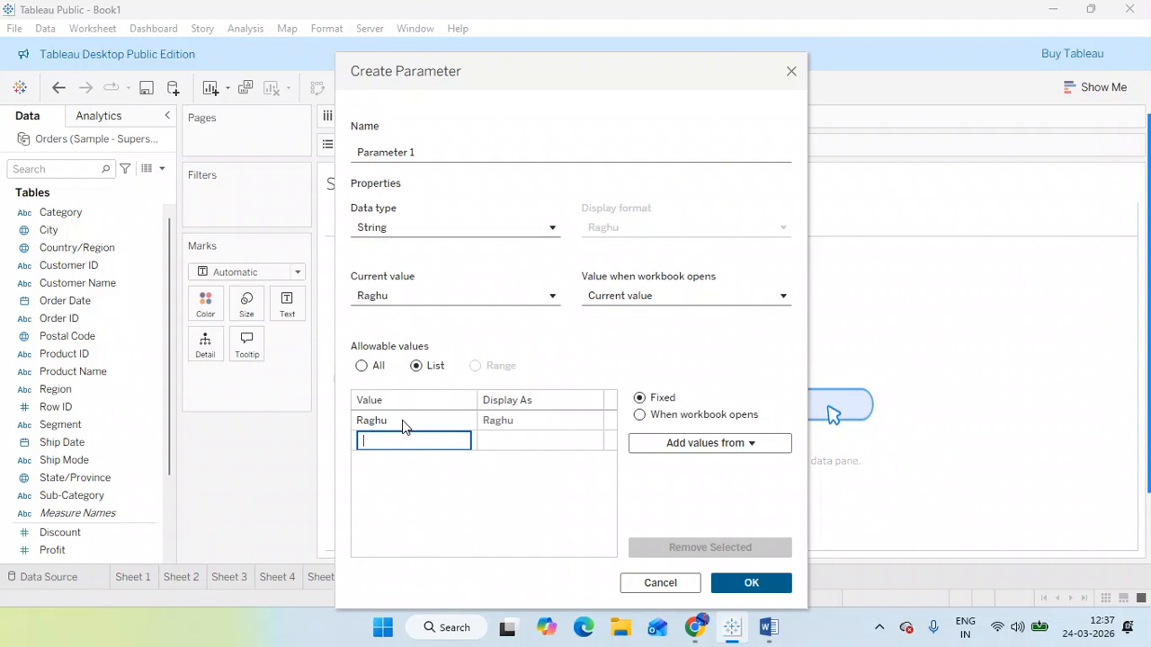
type("India")
key("Return")
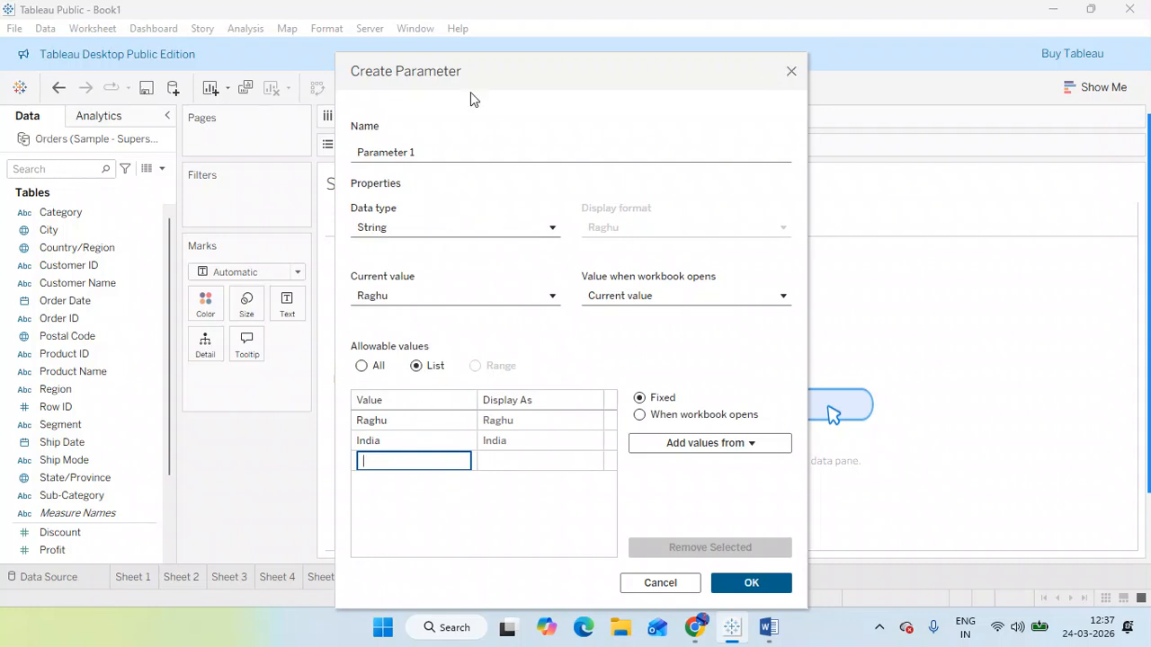
Step: Discard the unfinished parameter and build a bar chart with Sub-Category on rows and the sum of Profit on columns
left_click(792, 72)
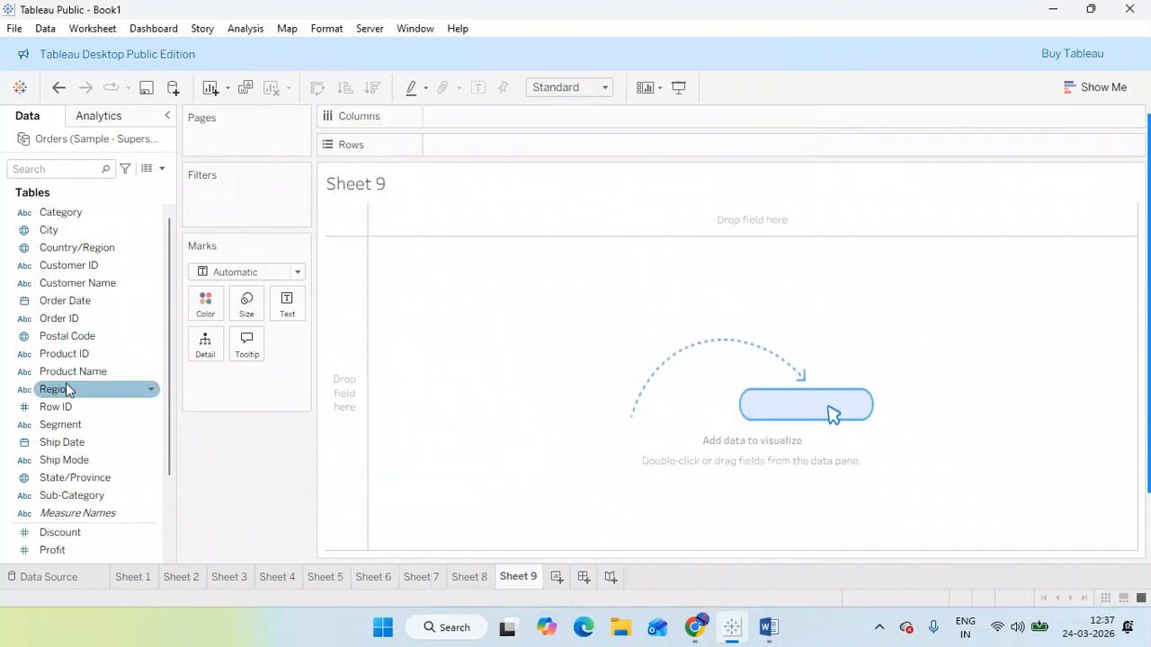
left_click_drag(90, 485, 503, 150)
left_click_drag(51, 550, 475, 121)
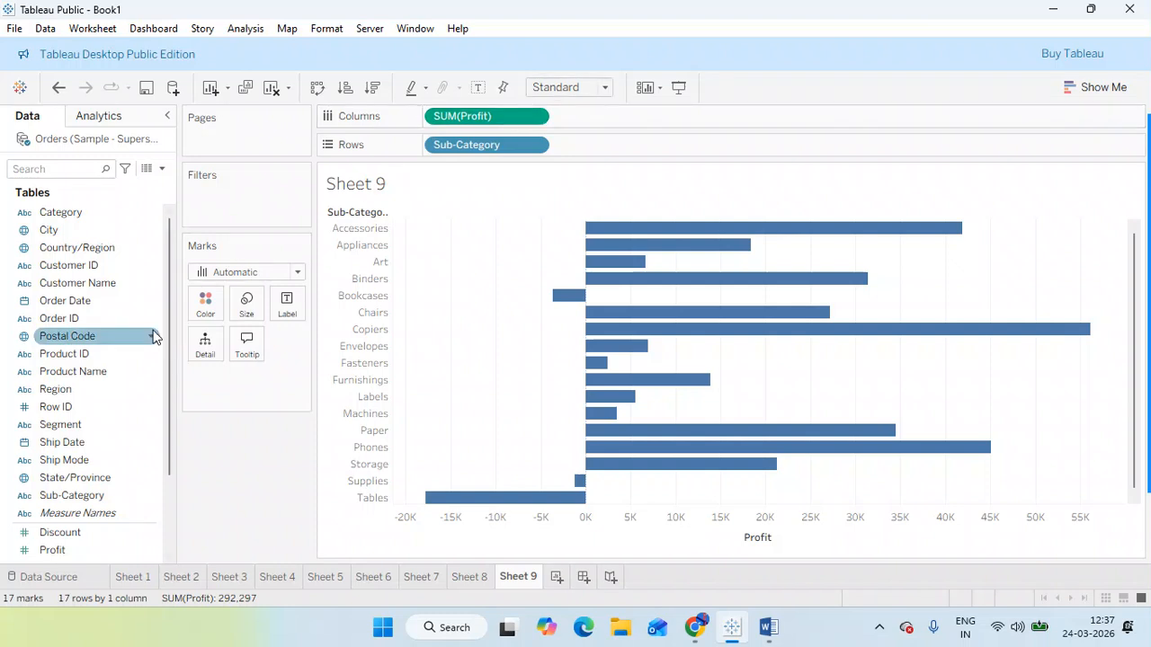
left_click(535, 145)
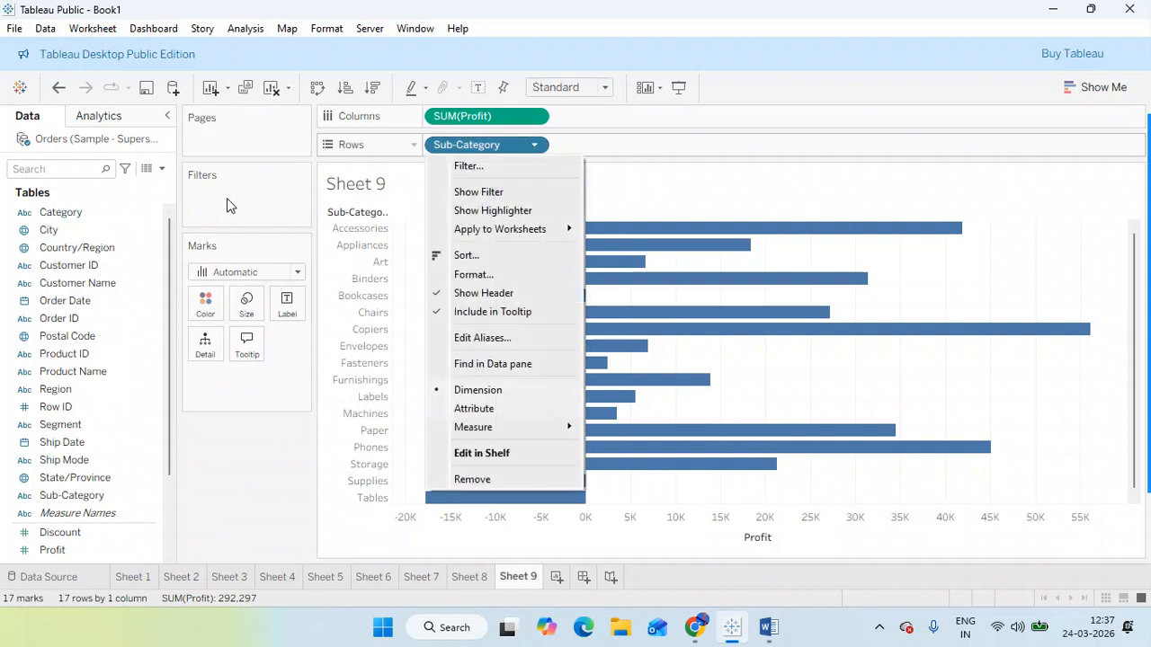
left_click(284, 400)
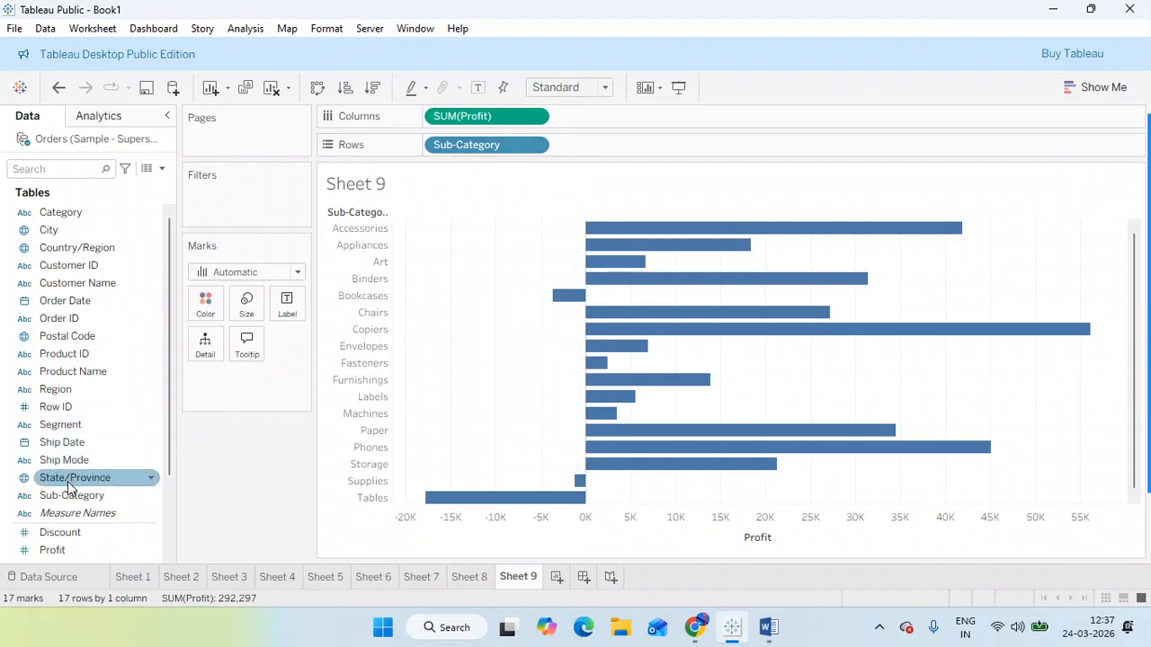
Step: Add a Sub-Category filter that keeps every value and show its filter card beside the chart
left_click_drag(72, 495, 233, 219)
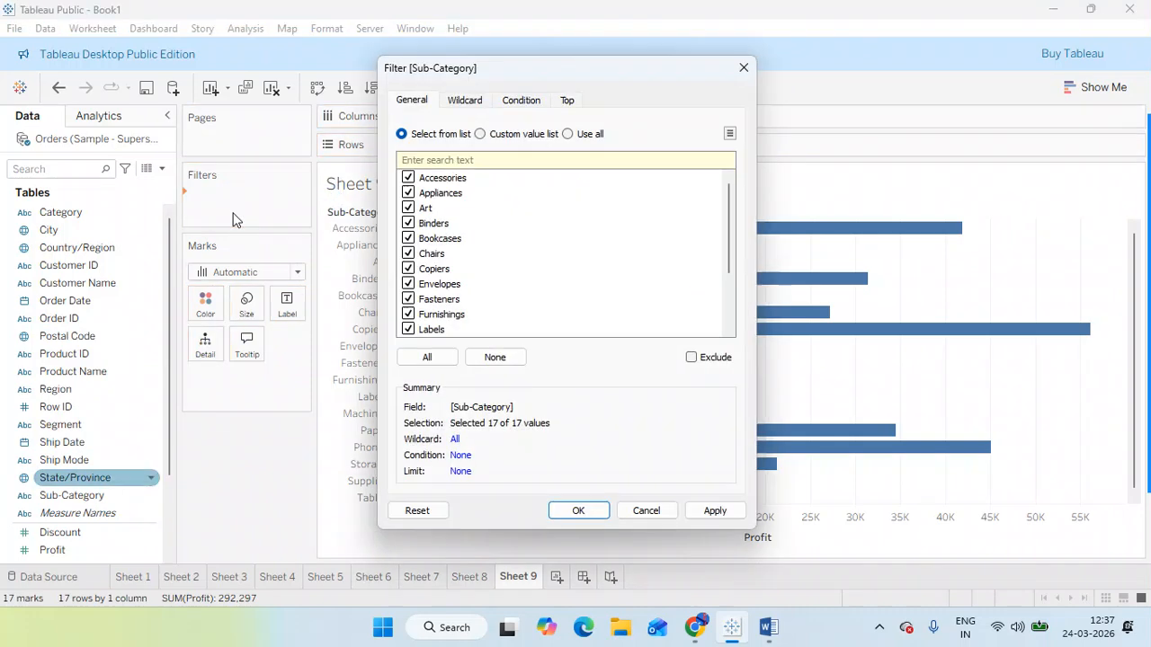
left_click(712, 511)
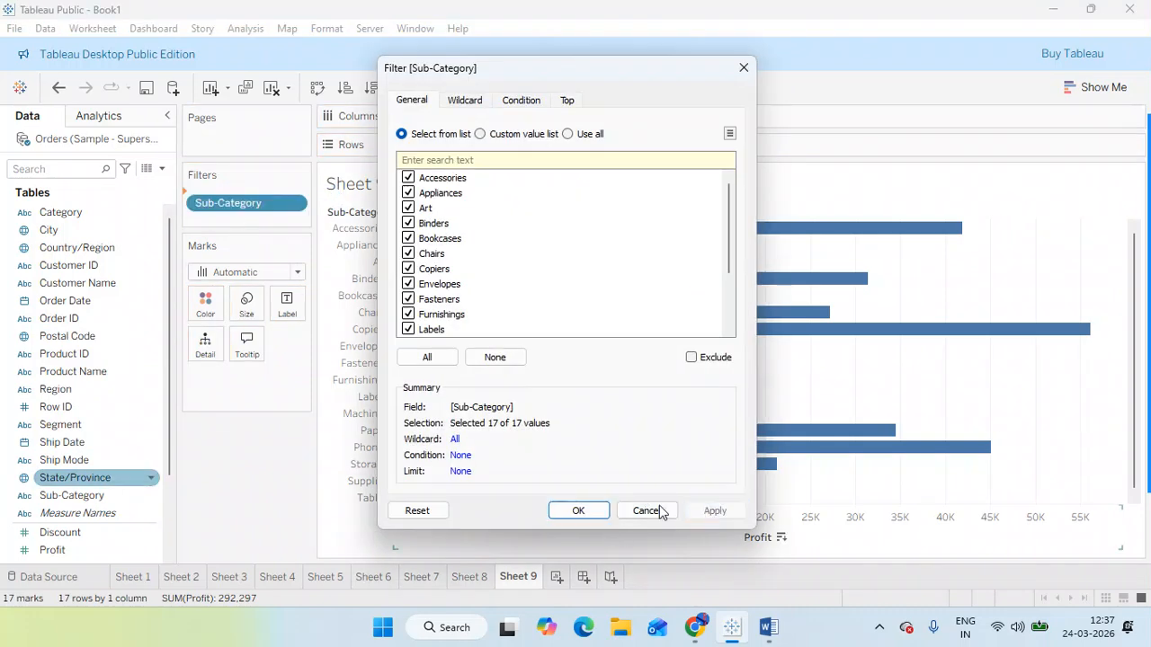
left_click(580, 511)
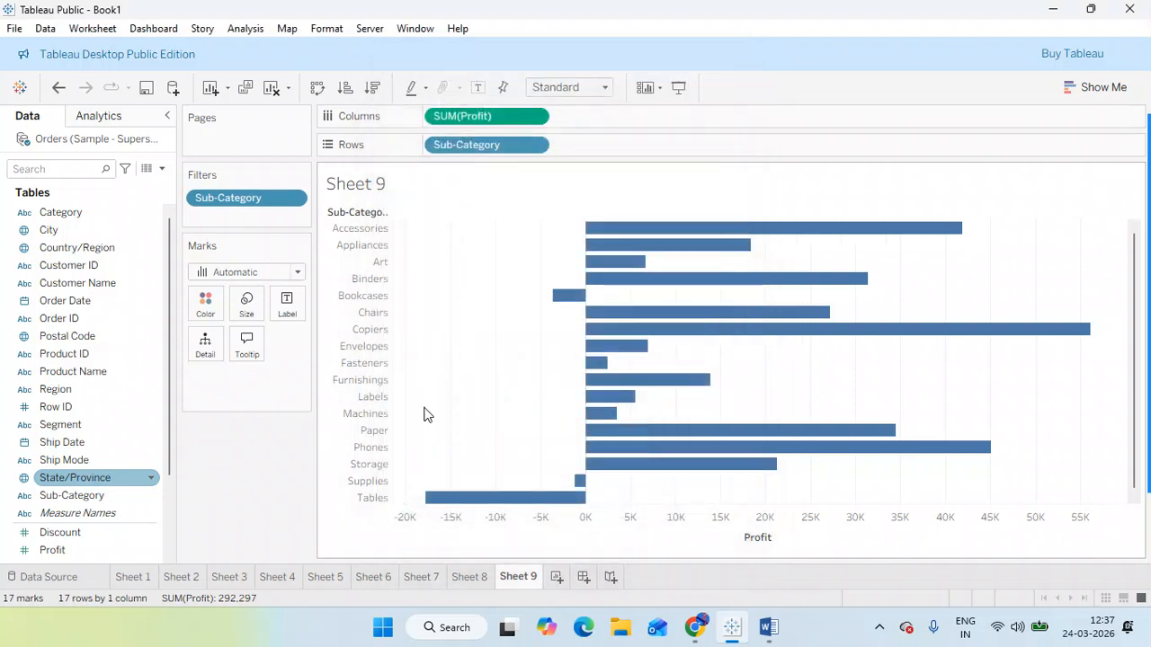
left_click(293, 200)
left_click(240, 245)
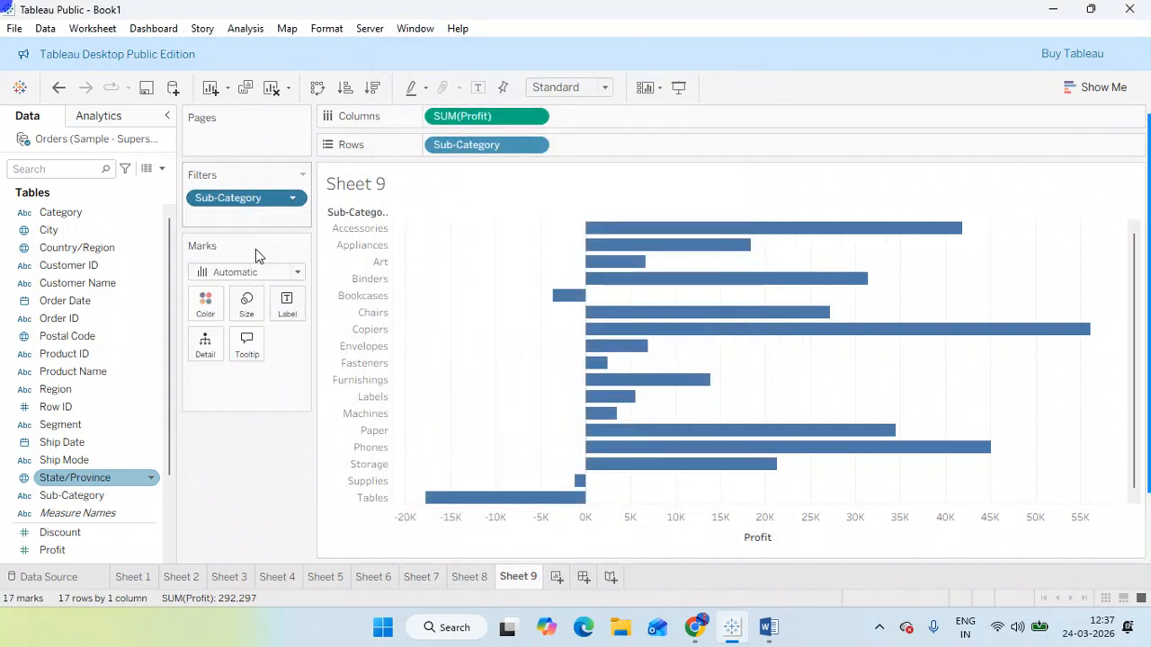
Step: Hide the Sub-Category filter card and remove the Sub-Category filter from the sheet
mouse_move(1146, 278)
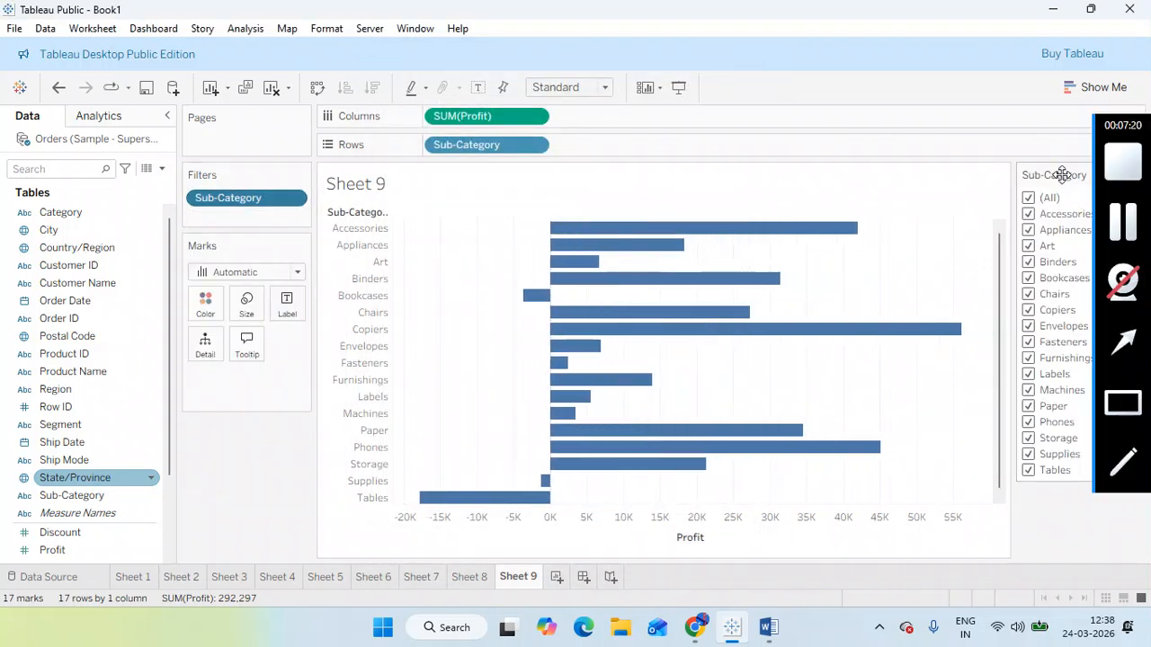
left_click(1137, 175)
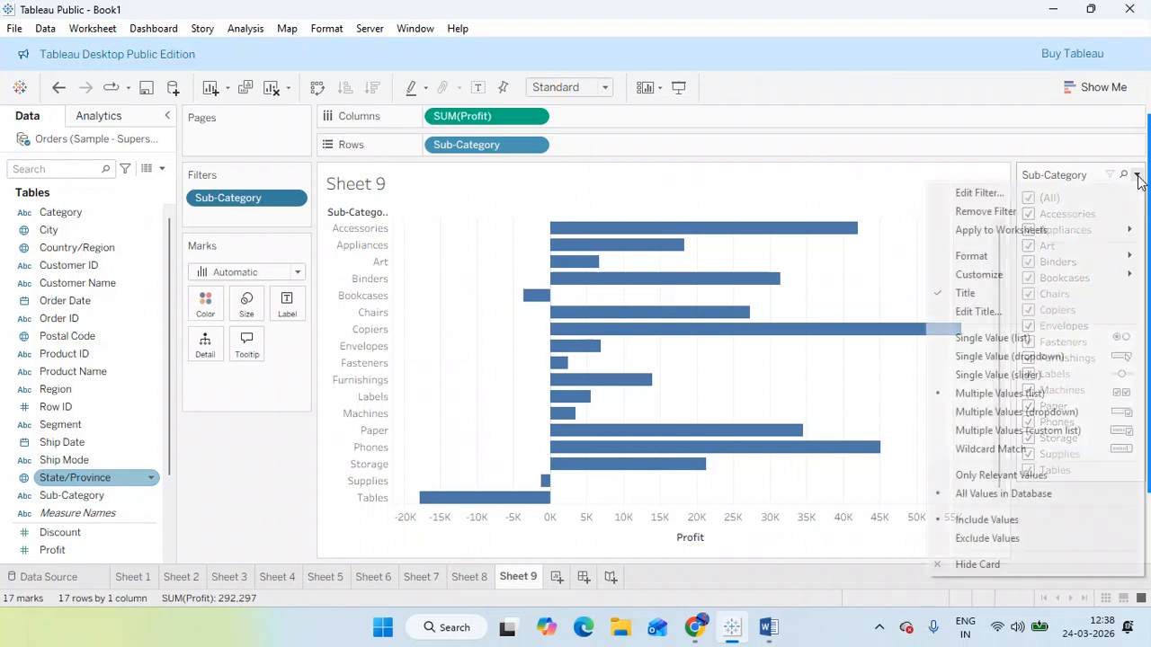
left_click(971, 563)
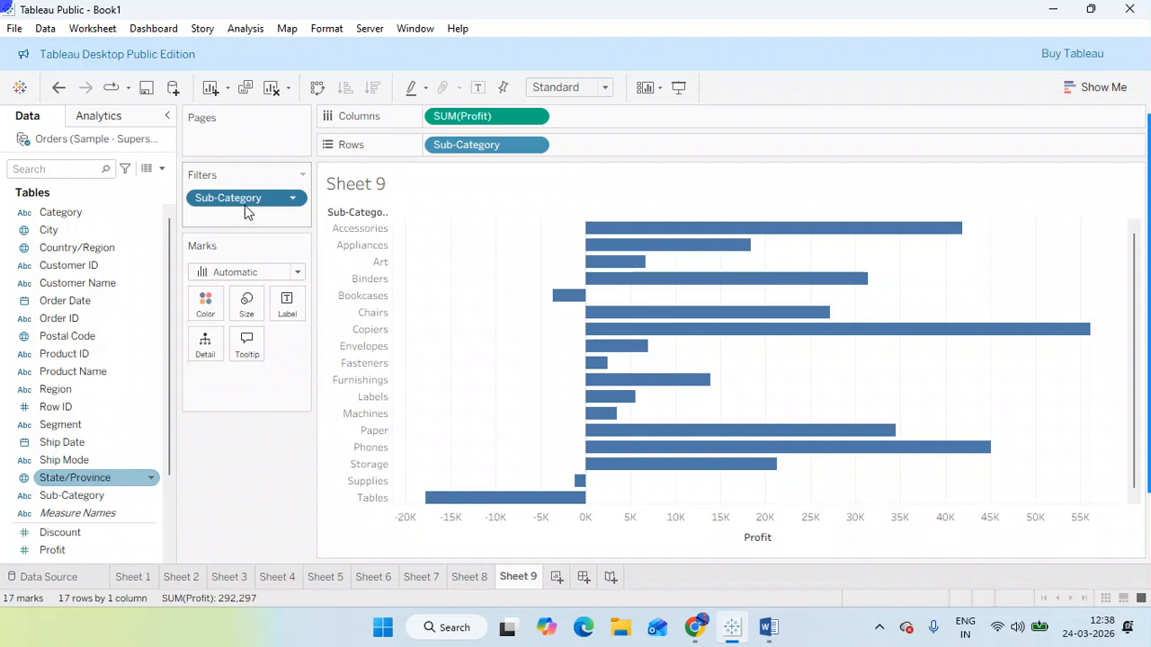
left_click_drag(245, 205, 290, 488)
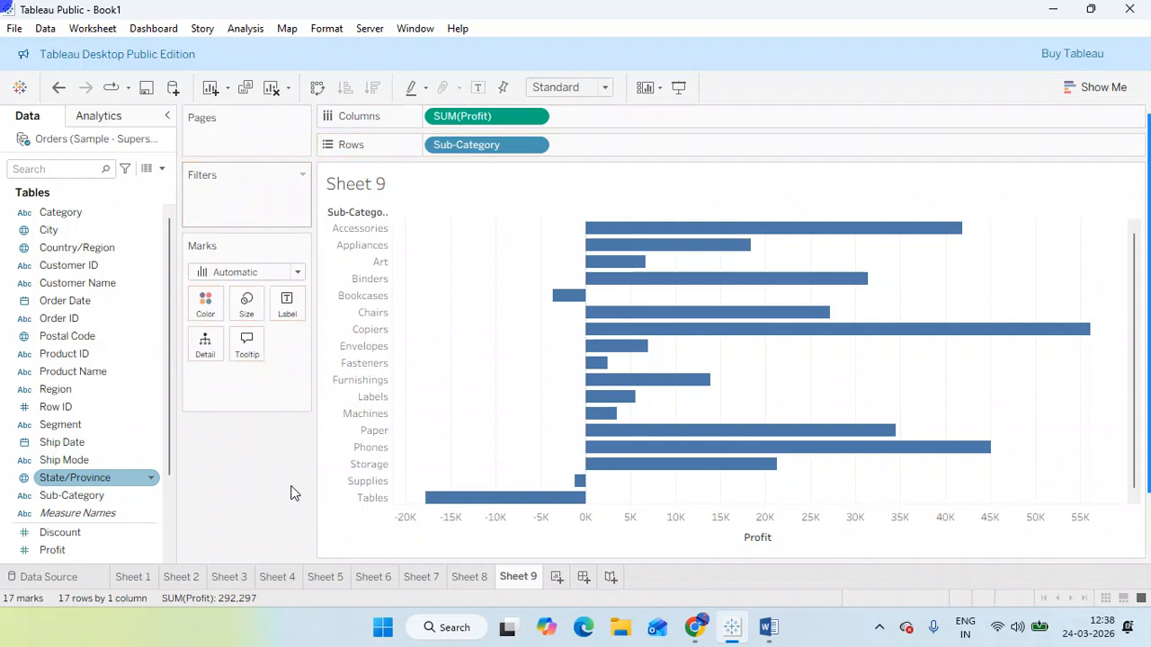
Step: Show a filter for the Sub-Category field on rows and clear all of its values
left_click(534, 145)
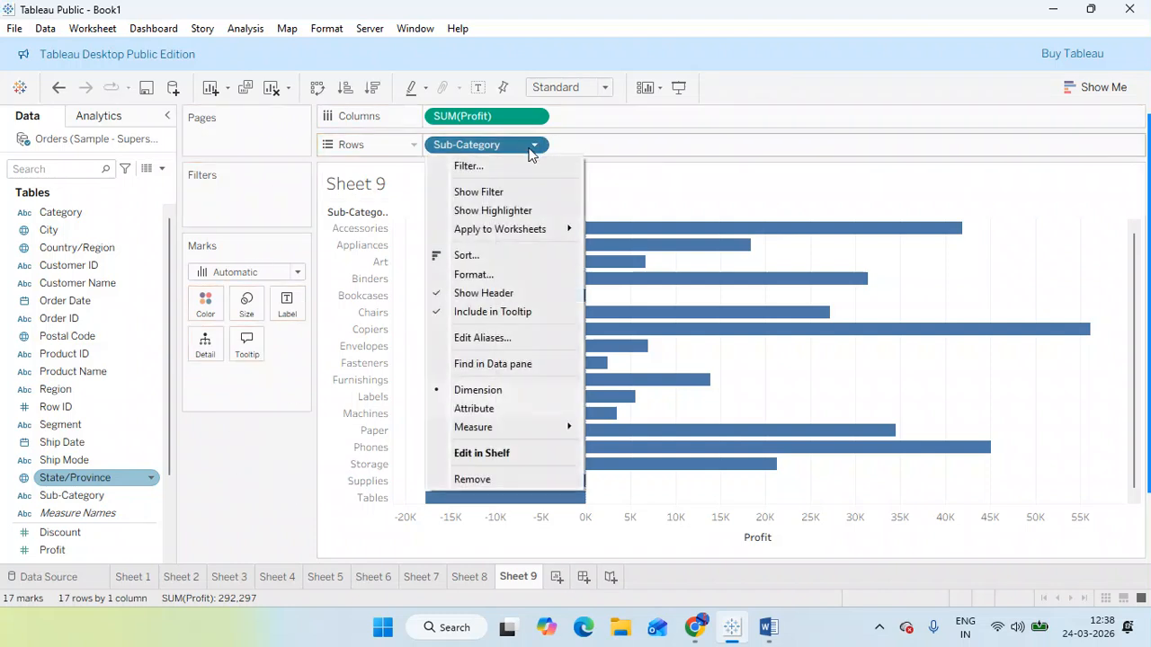
left_click(494, 192)
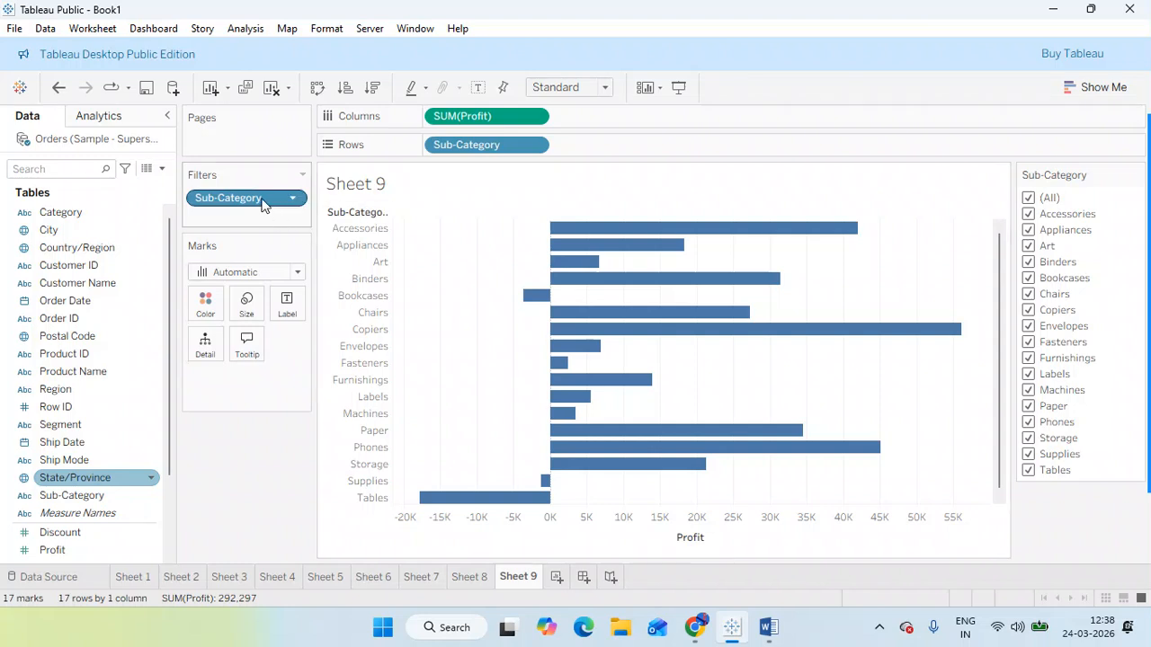
left_click(1027, 198)
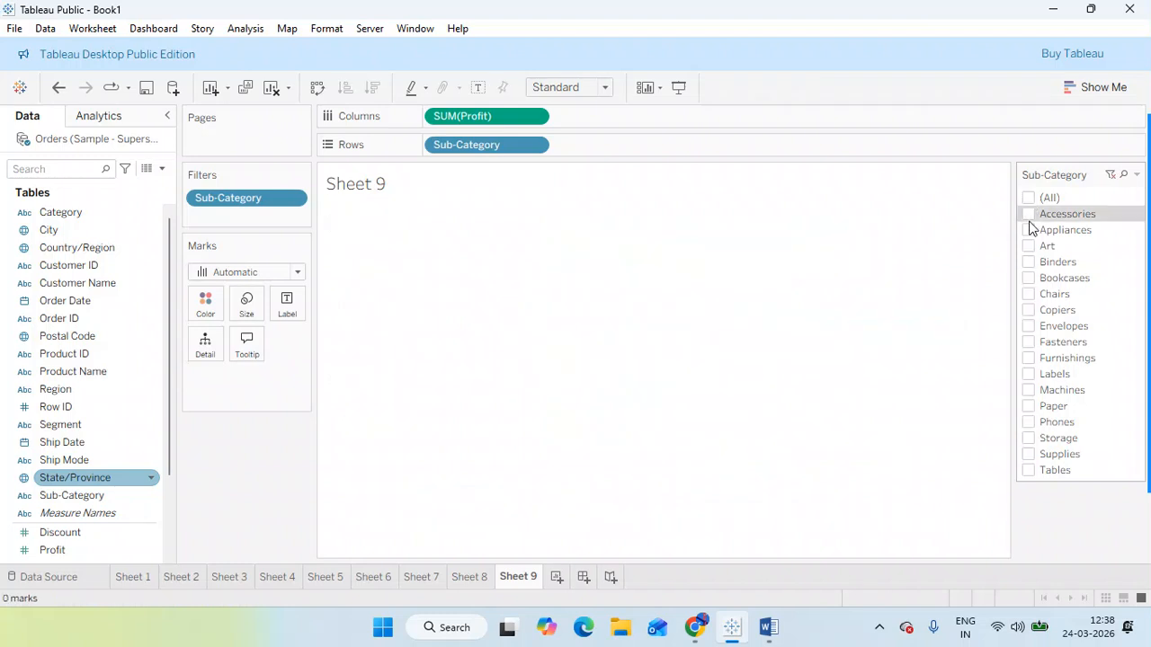
Step: Include the consecutive sub-categories from Accessories through Furnishings in the filter
left_click(1027, 214)
left_click(1028, 230)
left_click(1028, 245)
left_click(1027, 261)
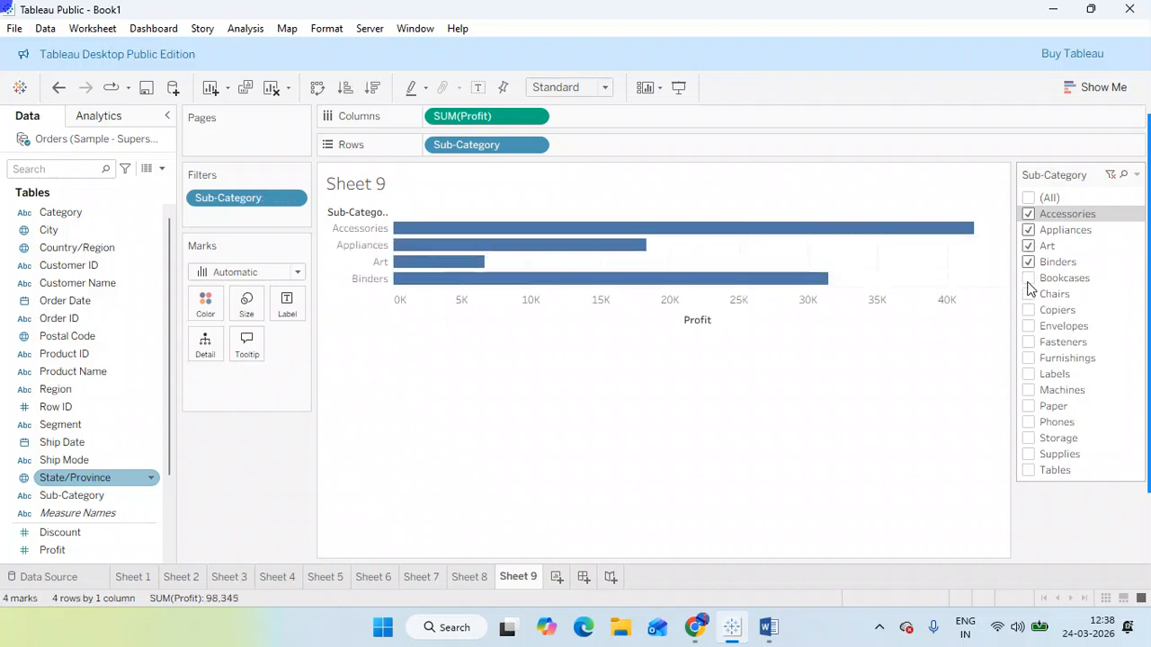
left_click(1028, 277)
left_click(1028, 294)
left_click(1027, 311)
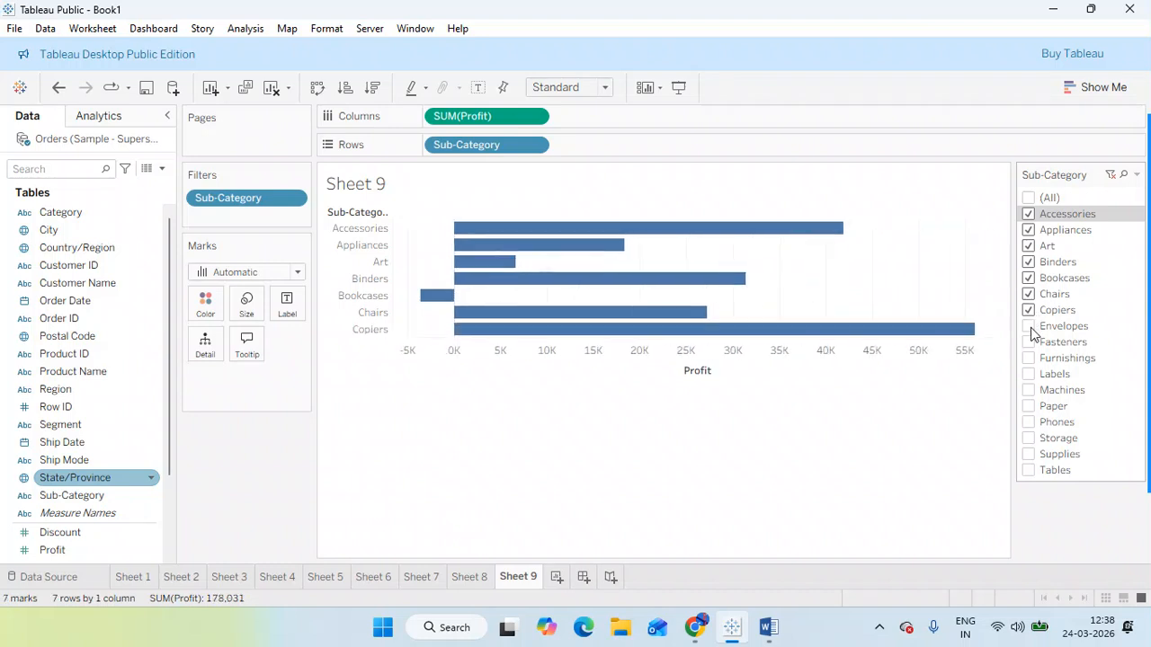
left_click(1027, 326)
left_click(1028, 341)
left_click(1028, 358)
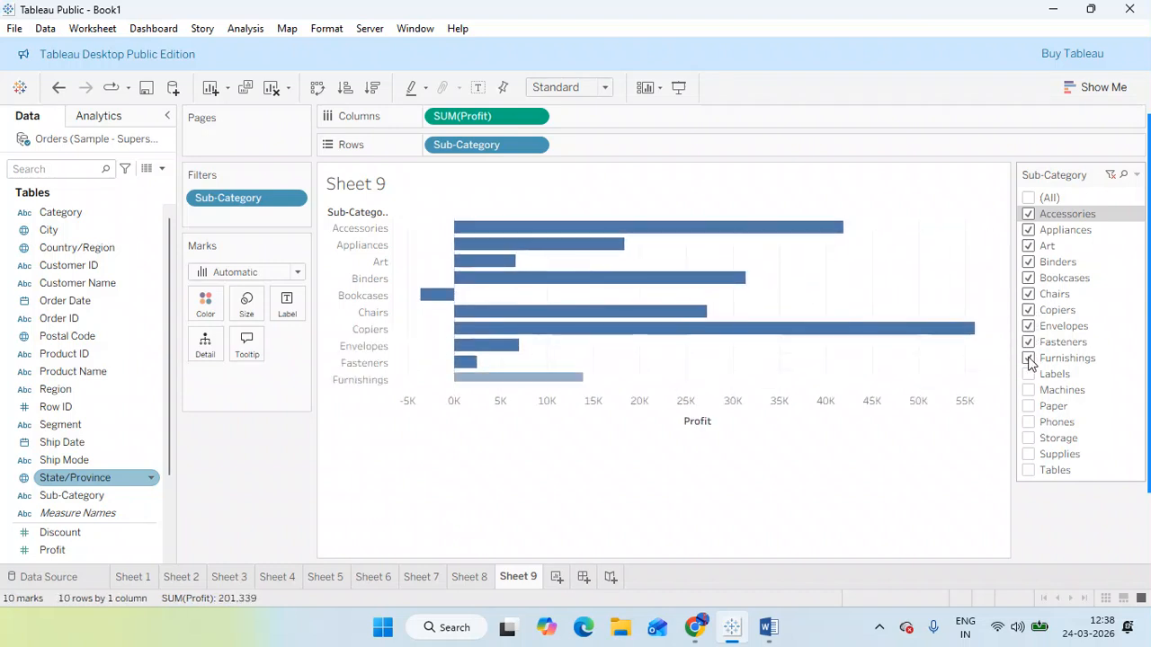
Step: Give the Sub-Category filter card an Apply button and change its control type to Multiple Values (dropdown)
left_click(1137, 174)
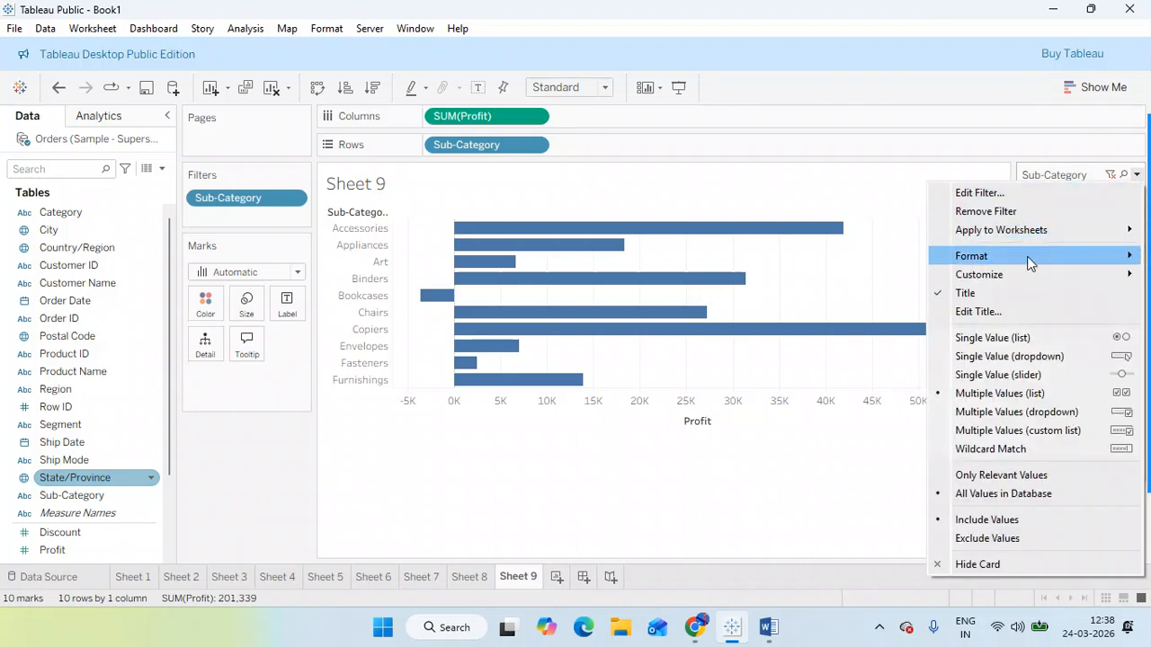
mouse_move(1011, 273)
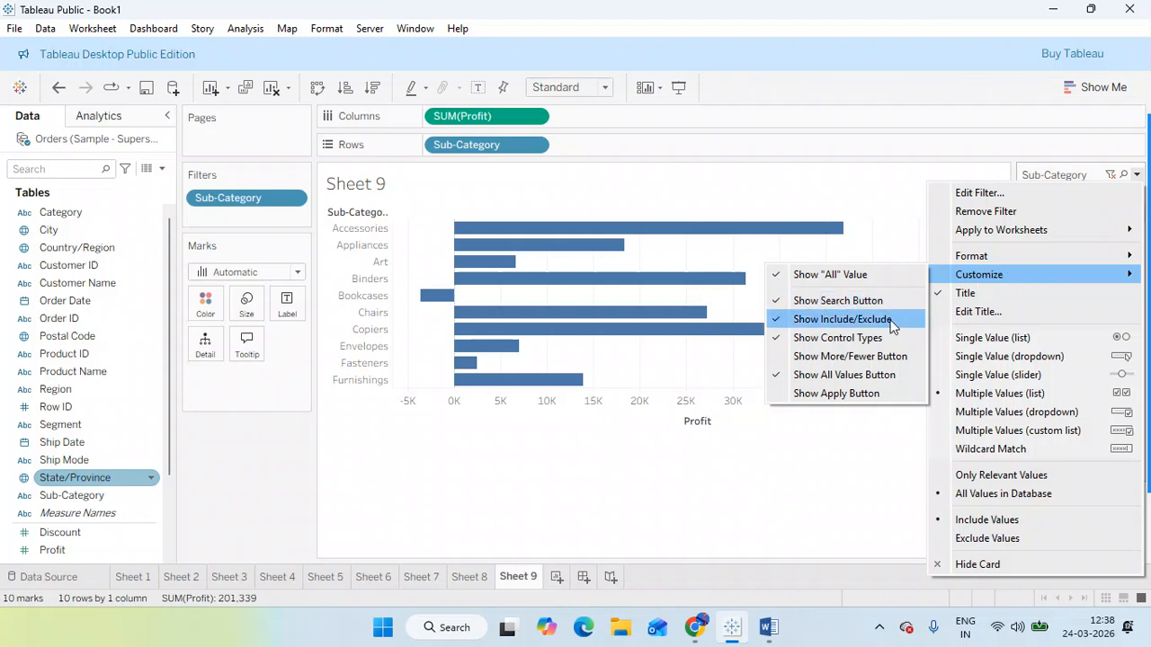
left_click(838, 394)
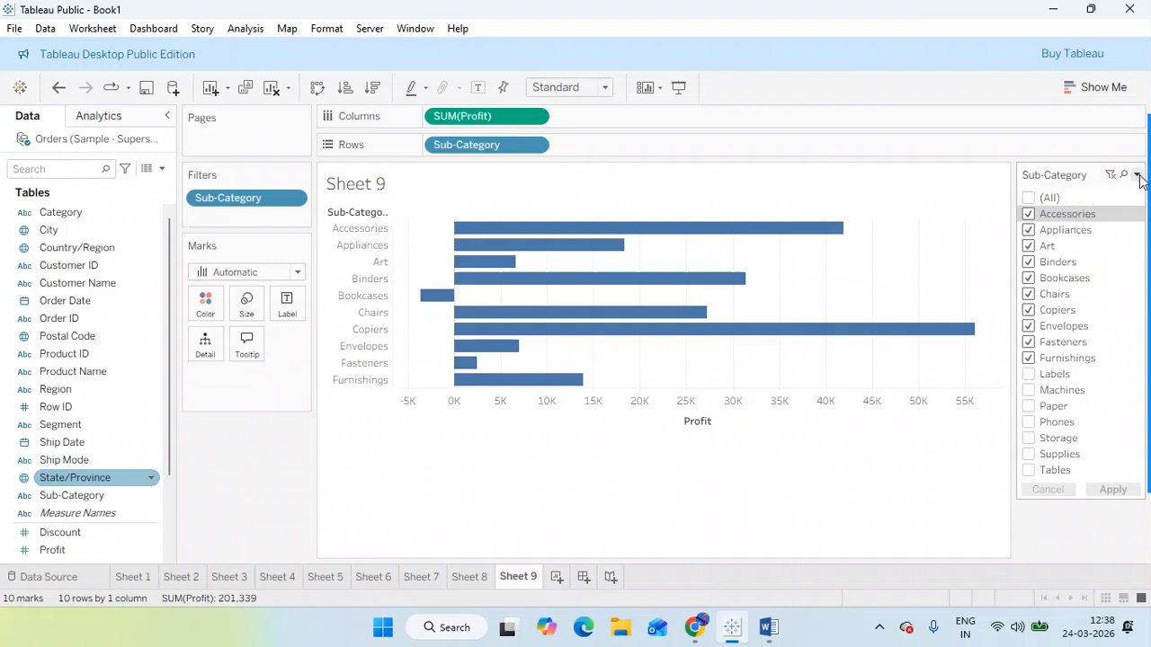
left_click(1138, 176)
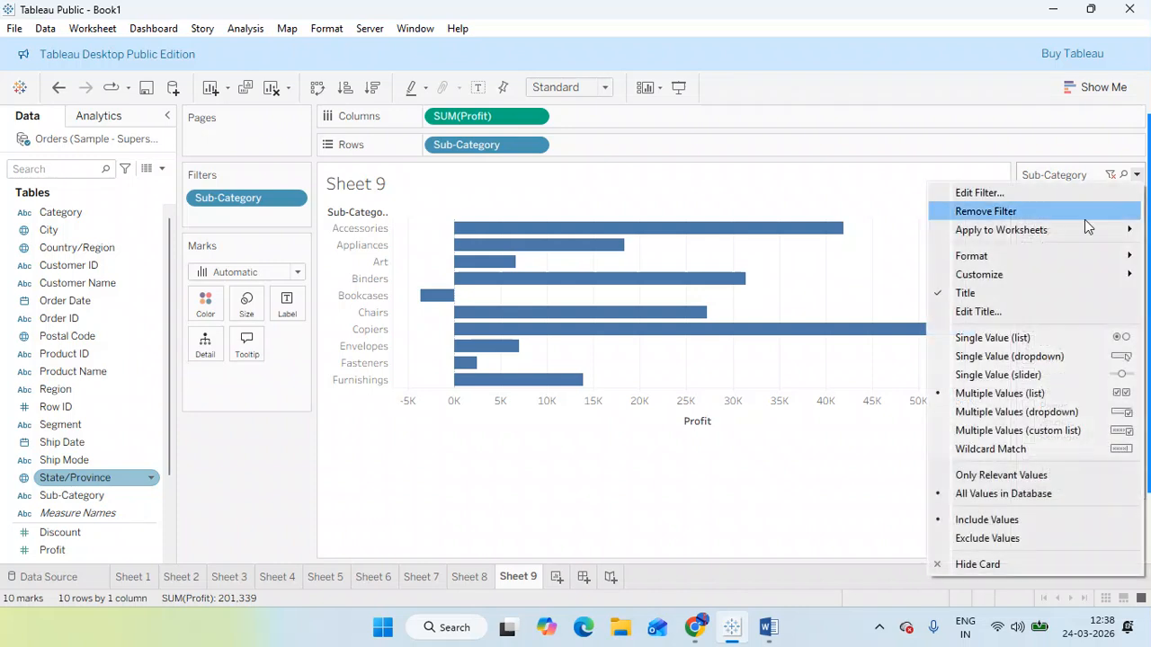
left_click(1021, 411)
Step: Add Labels, Machines, Paper and Phones to the Sub-Category filter selection and apply it
left_click(1129, 199)
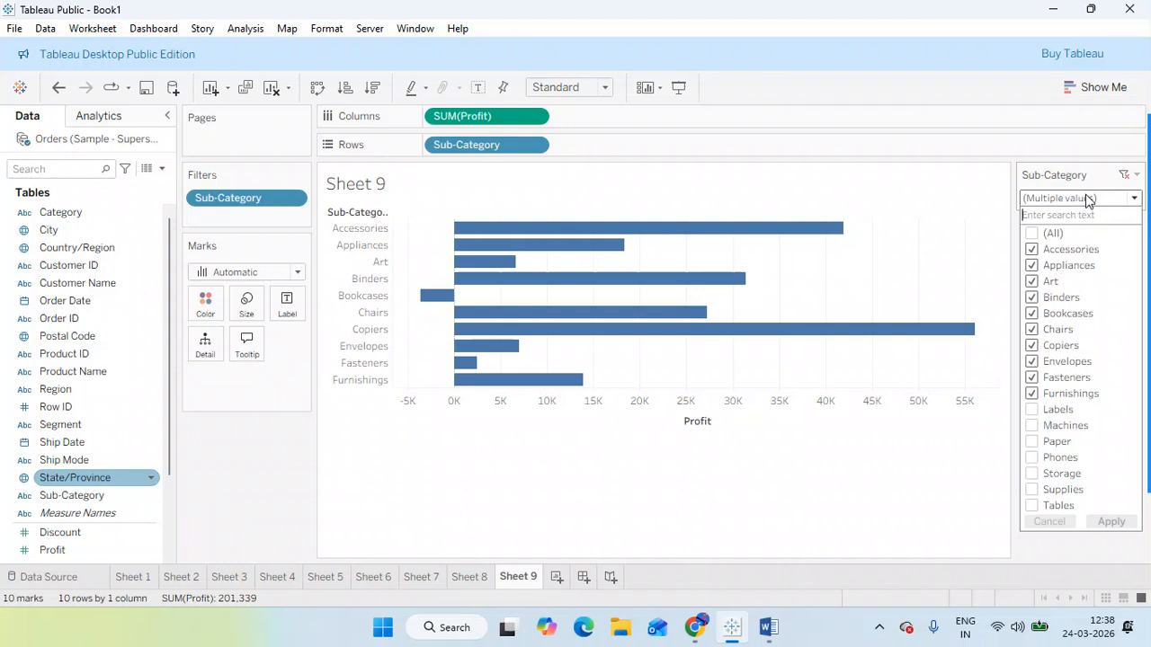
left_click(1033, 410)
left_click(1032, 425)
left_click(1032, 441)
left_click(1032, 457)
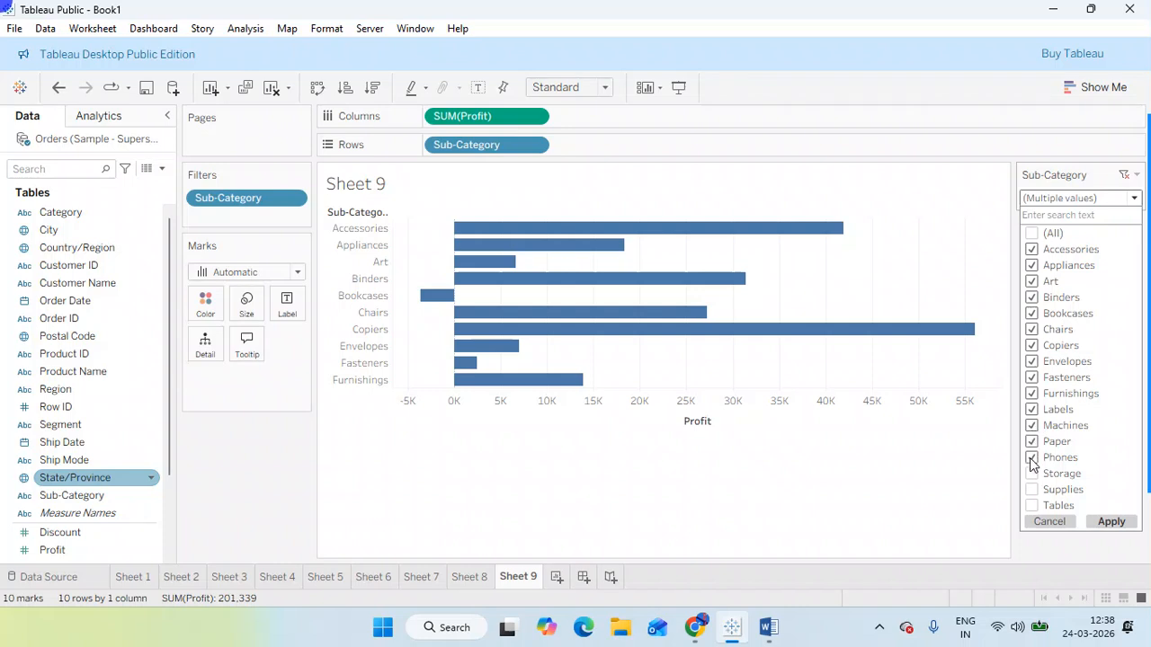
left_click(1108, 523)
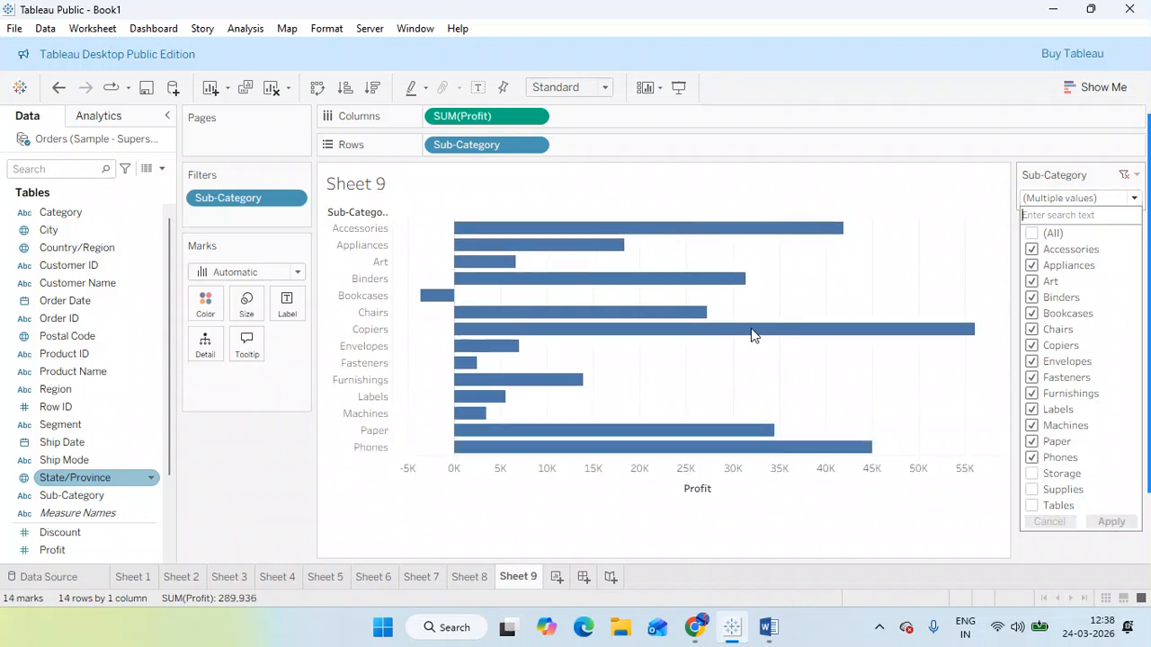
left_click(1048, 166)
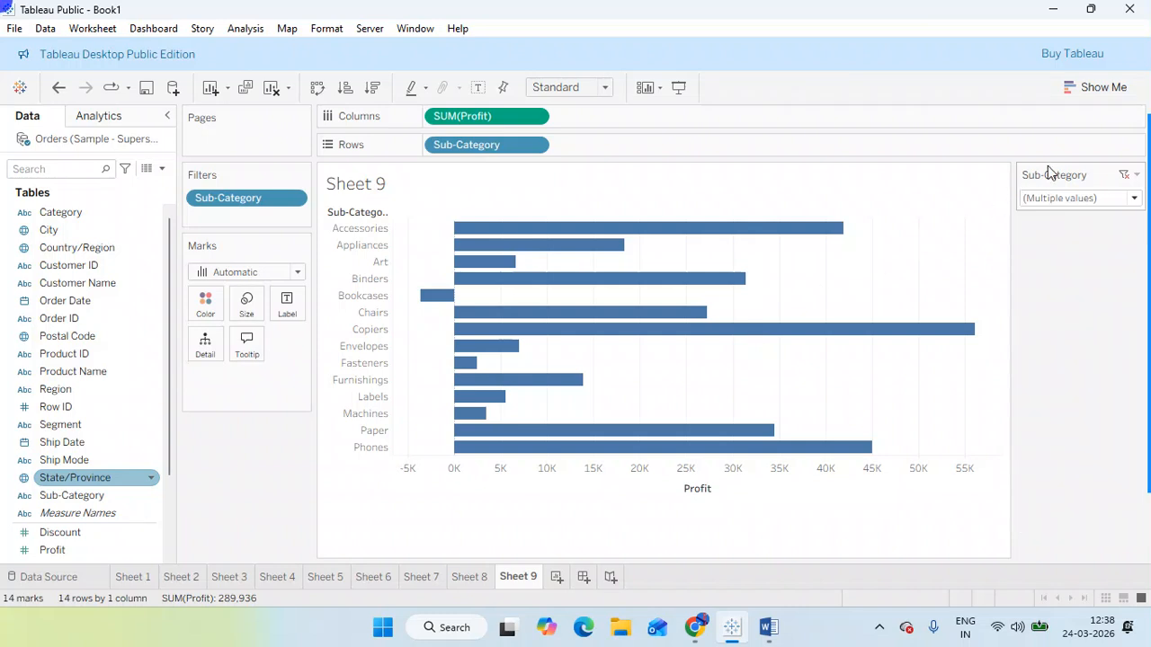
Step: Limit the Sub-Category filter to Art, Binders, Bookcases, Chairs, Copiers and Envelopes only, and apply the selection
left_click(1074, 198)
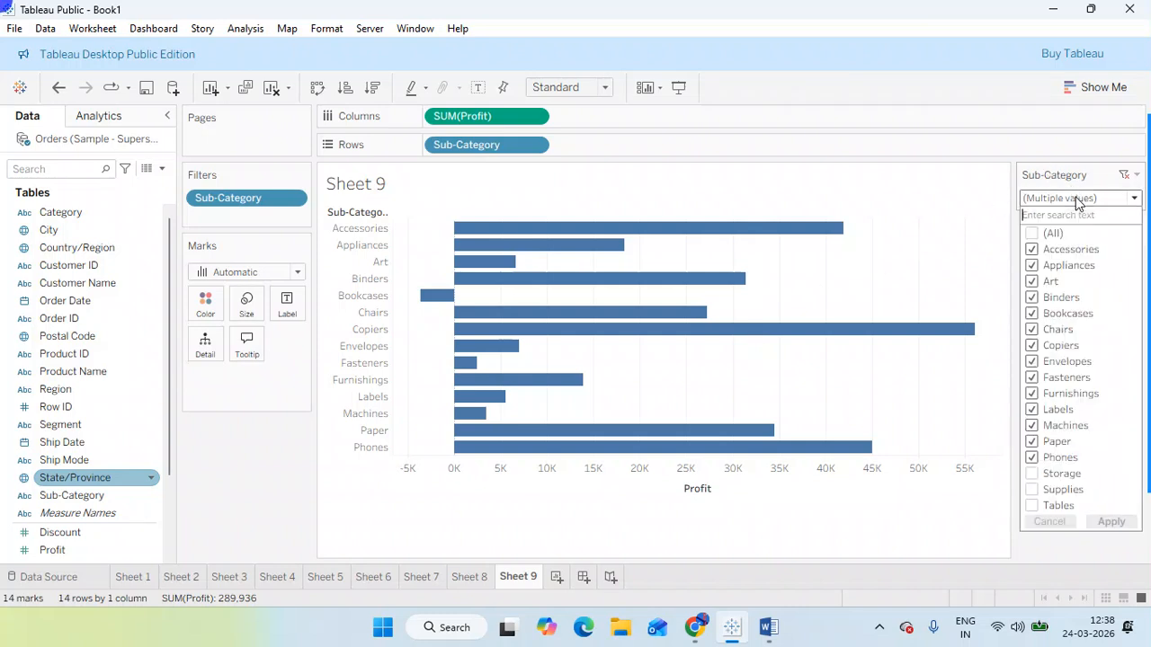
left_click(1031, 233)
left_click(1031, 233)
left_click(1031, 282)
left_click(1032, 298)
left_click(1032, 314)
left_click(1032, 330)
left_click(1032, 346)
left_click(1032, 361)
left_click(1111, 522)
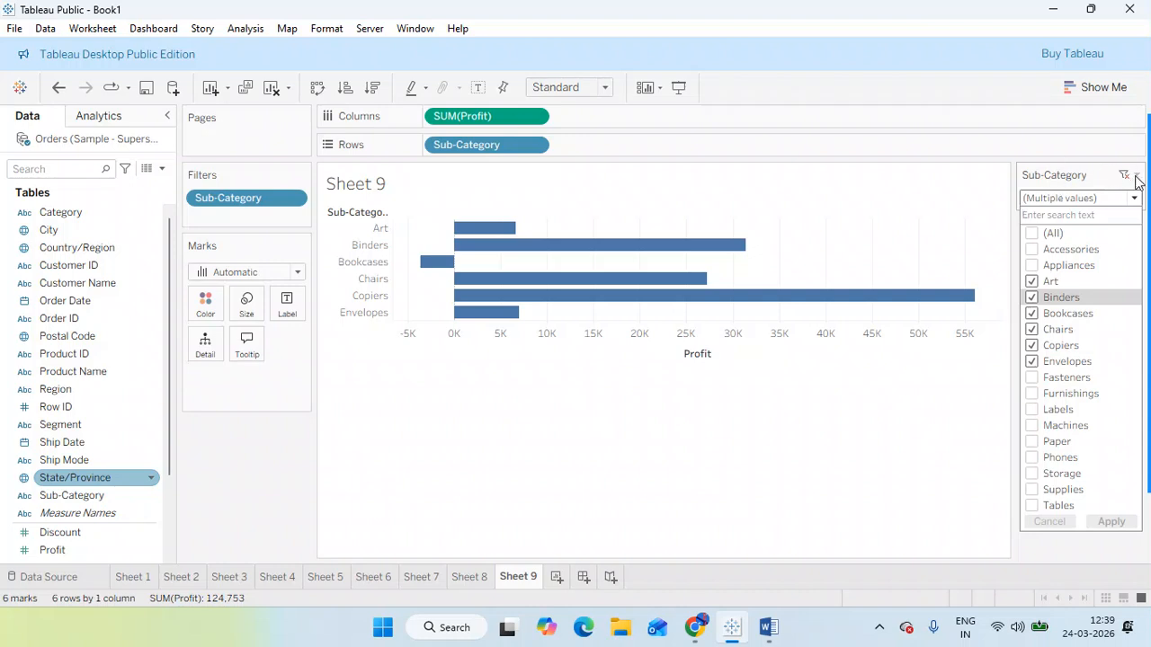
left_click(1067, 178)
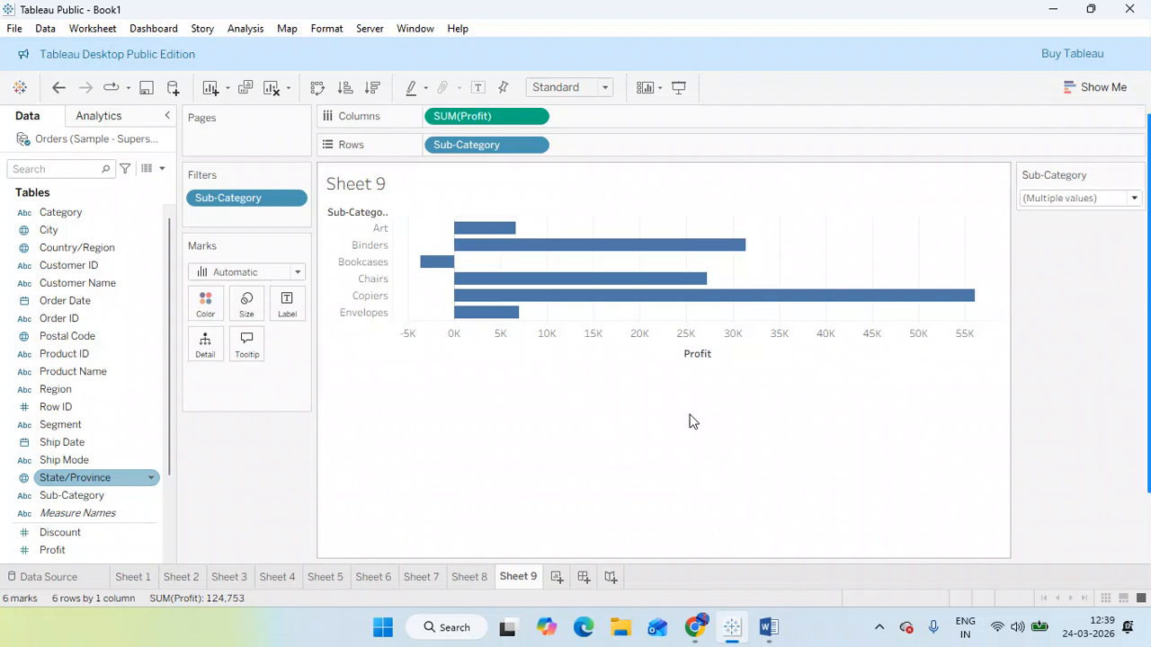
Step: Add a new worksheet and start creating a parameter from the data pane
left_click(556, 577)
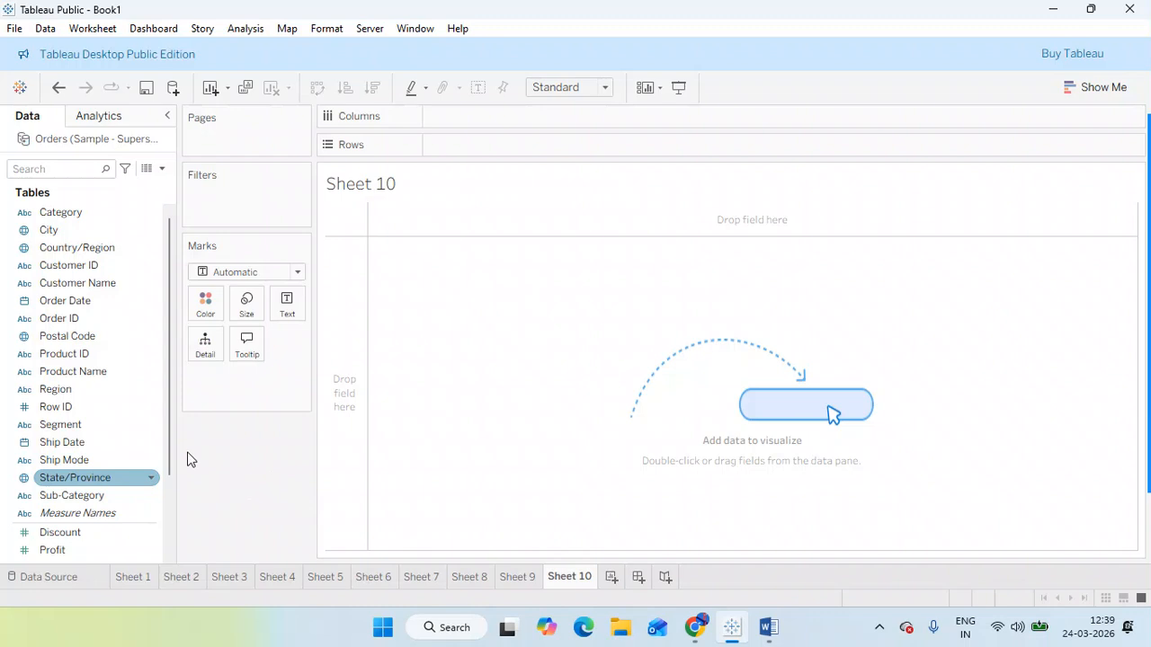
scroll(90, 364, "down", 2)
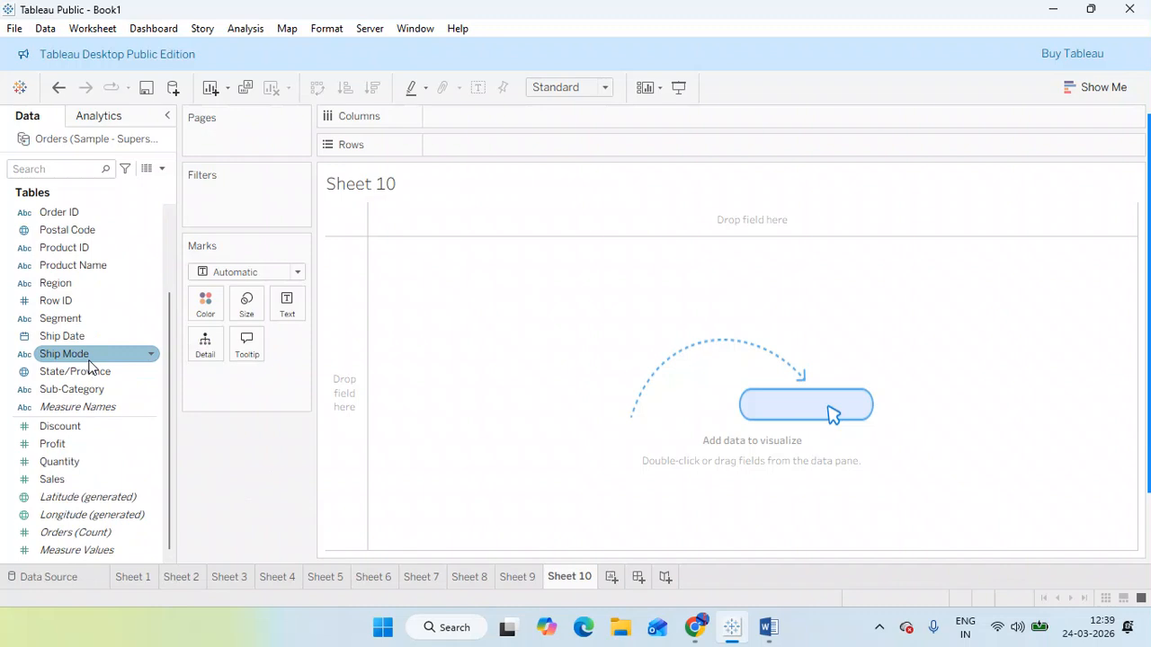
left_click(163, 169)
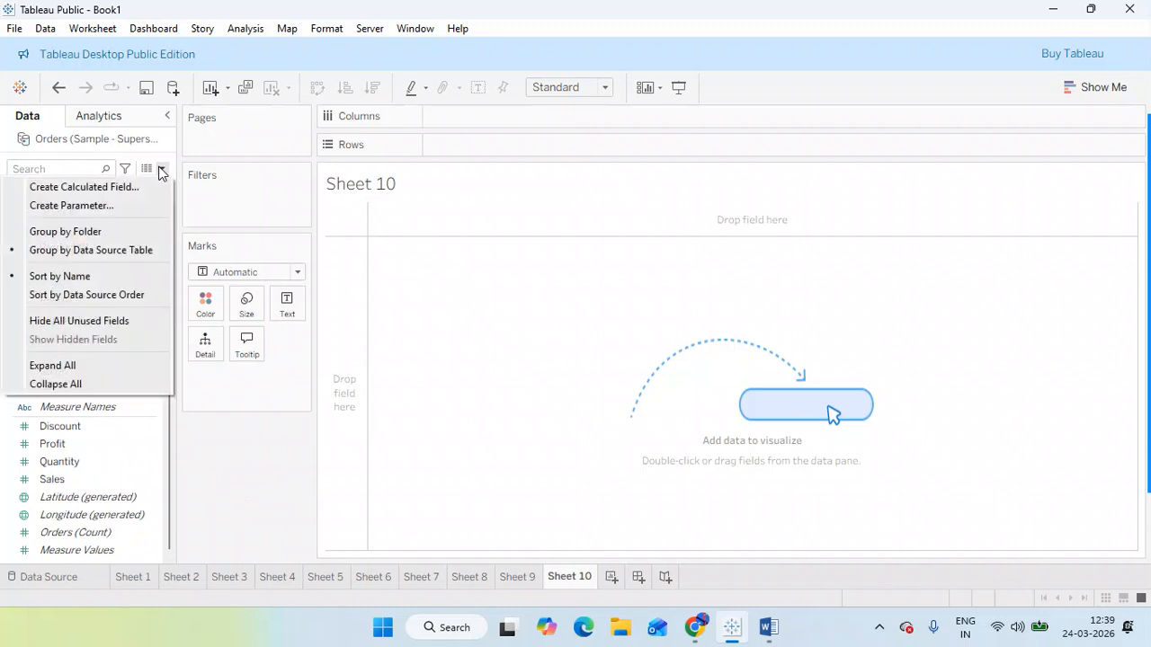
left_click(104, 206)
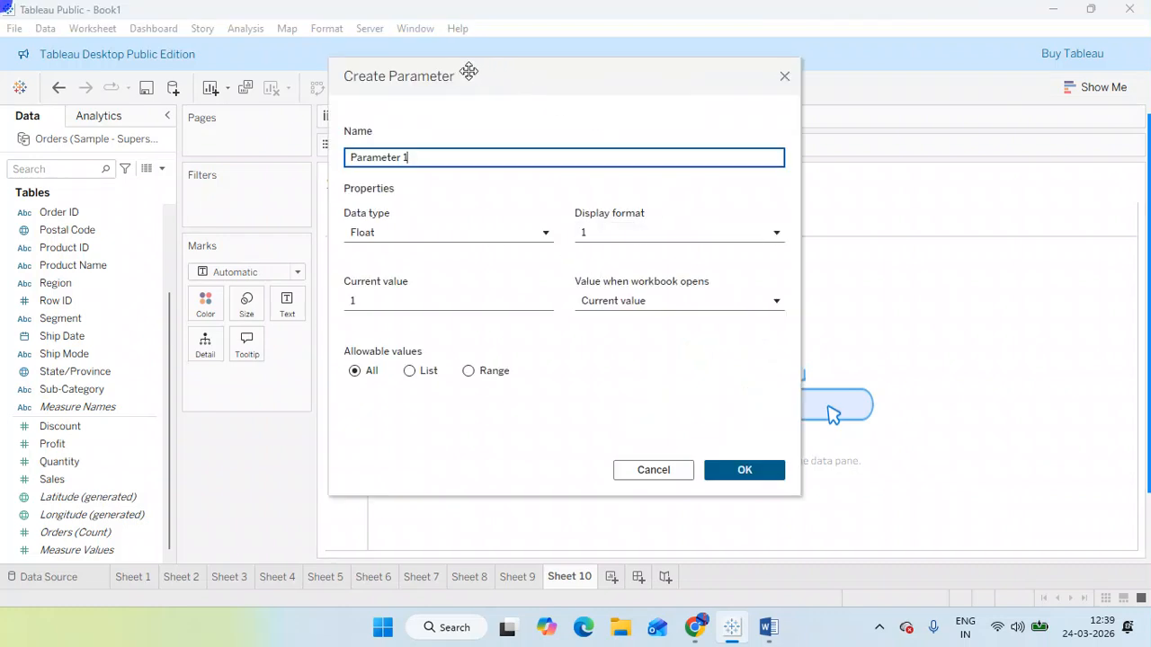
left_click_drag(467, 75, 461, 108)
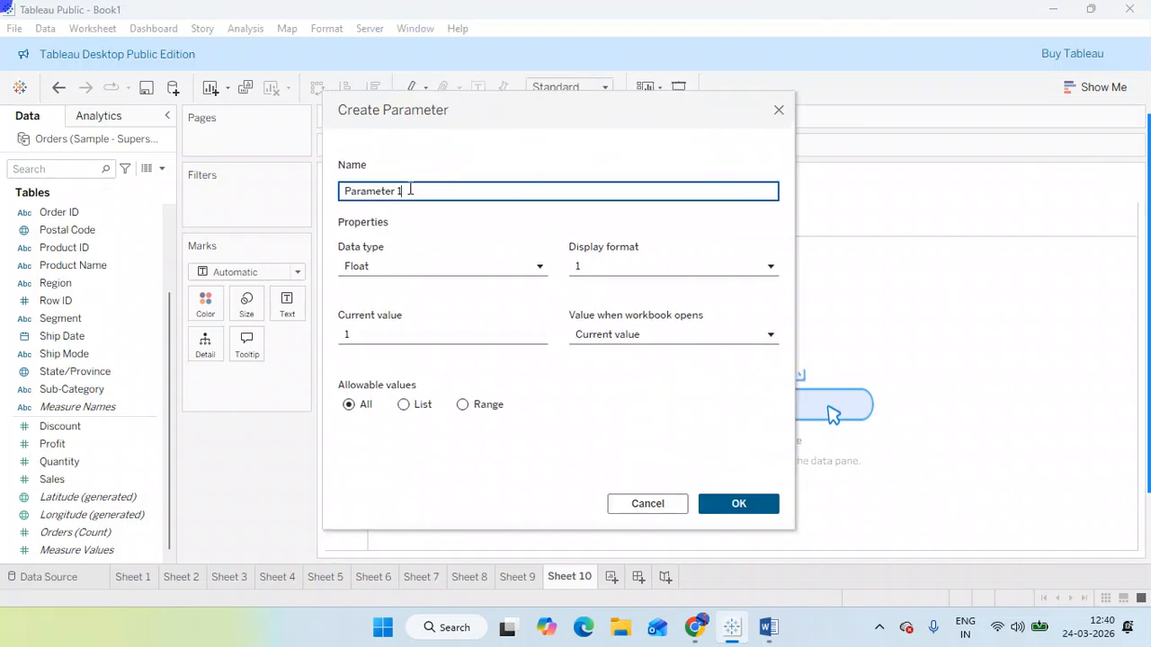
Step: Name the new parameter "Top N Parameter"
left_click_drag(412, 189, 317, 209)
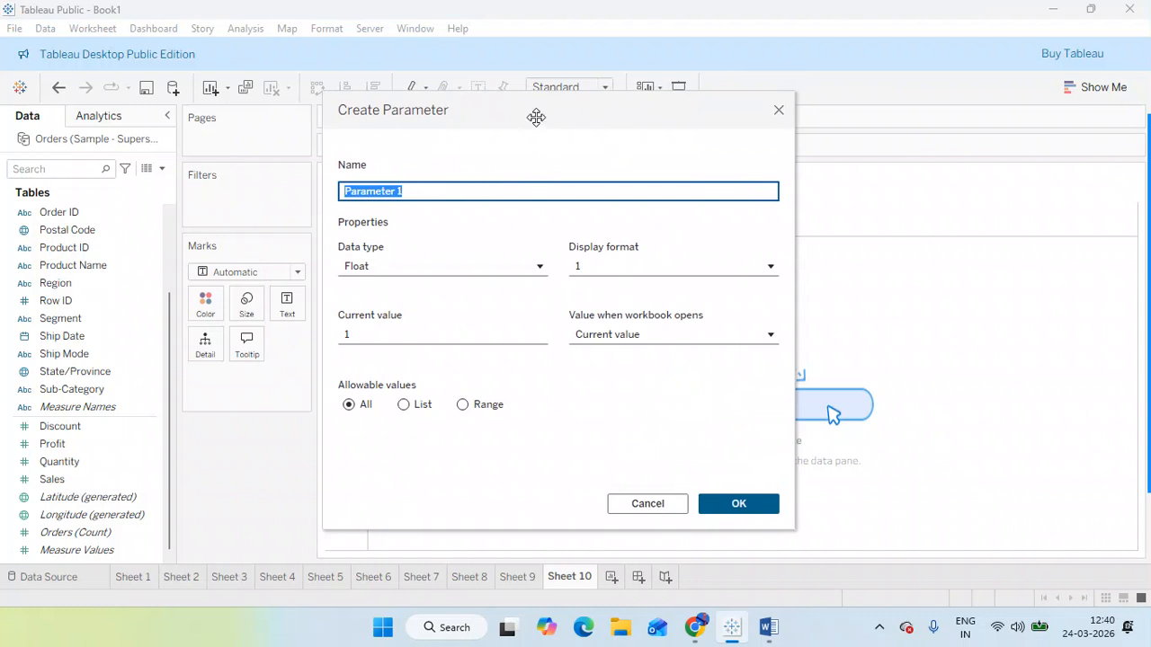
type("Top N")
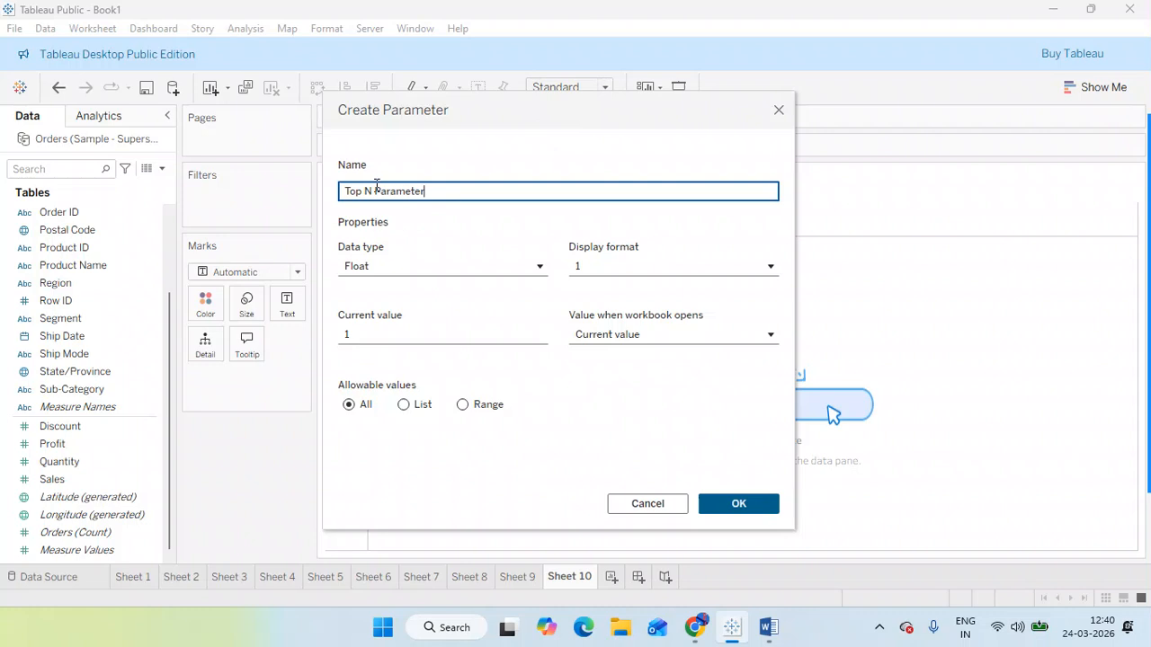
left_click_drag(375, 187, 365, 189)
Step: Replace the parameter's name with "Name" and open its data type options
triple_click(489, 192)
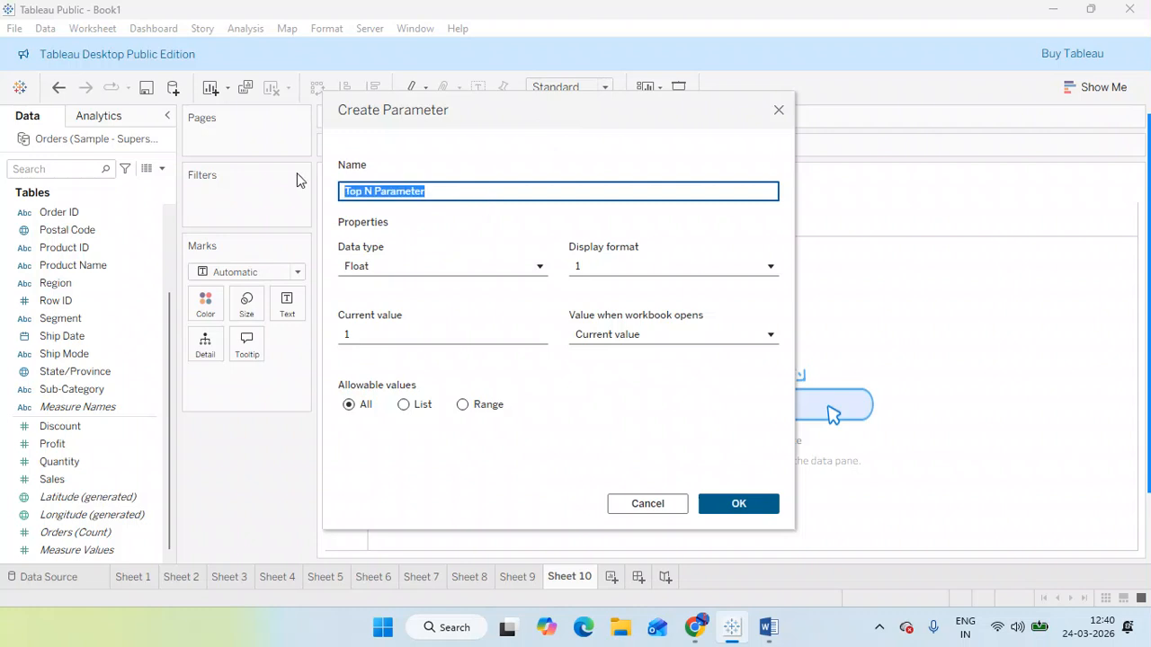
type("Name")
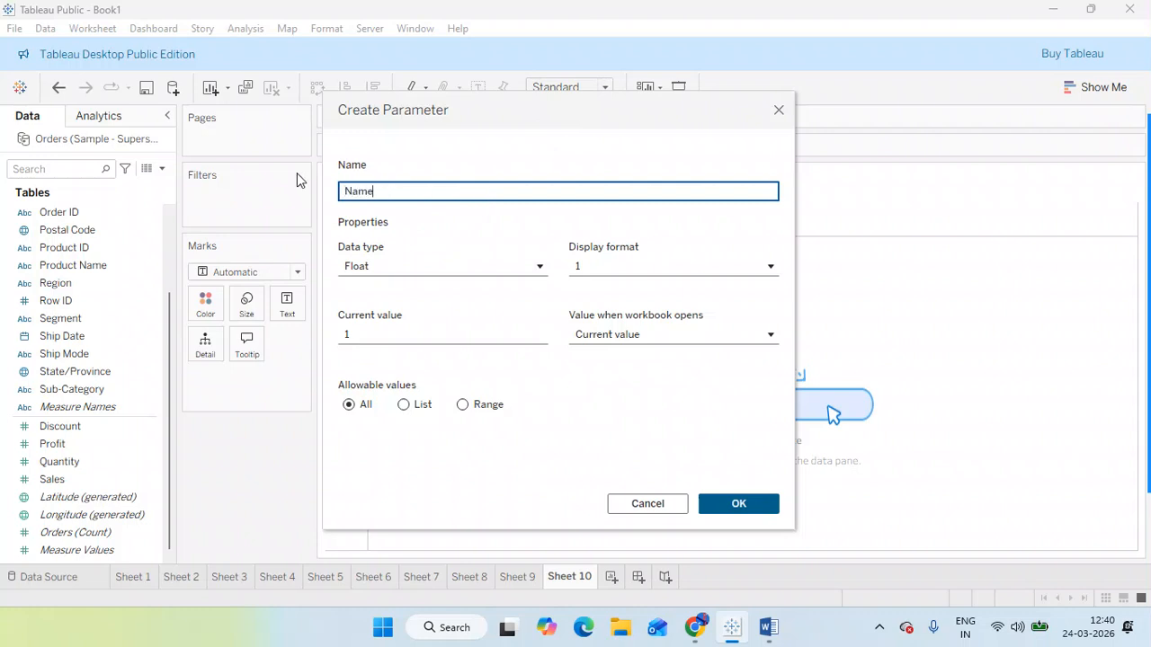
left_click(416, 230)
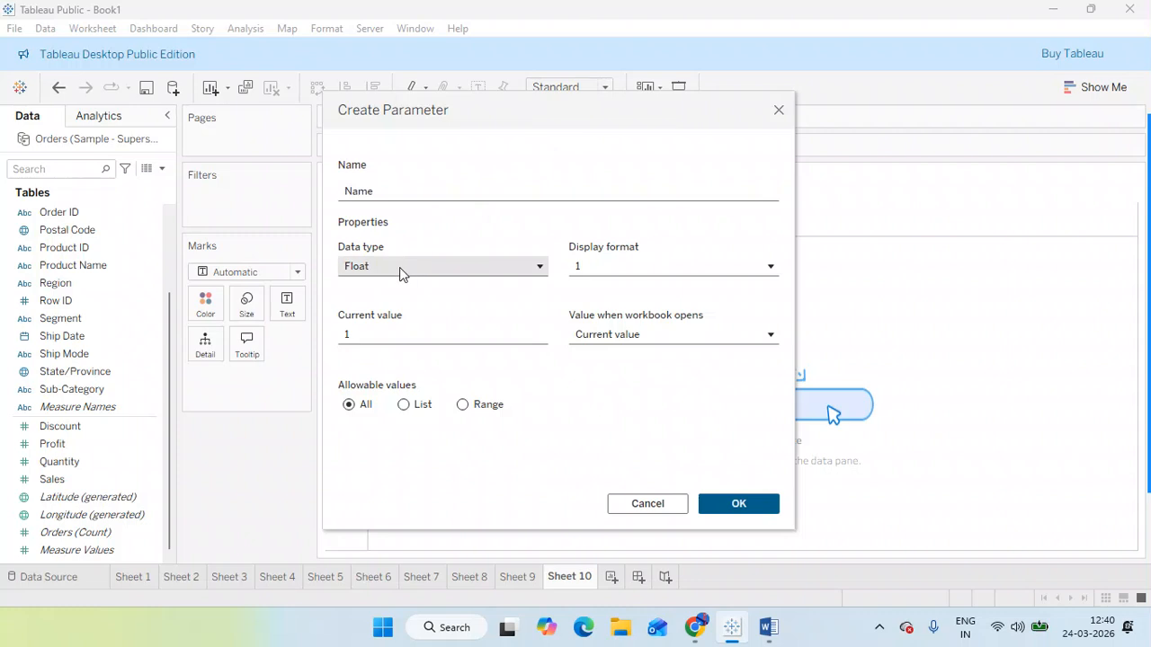
left_click(414, 189)
left_click_drag(414, 190, 335, 184)
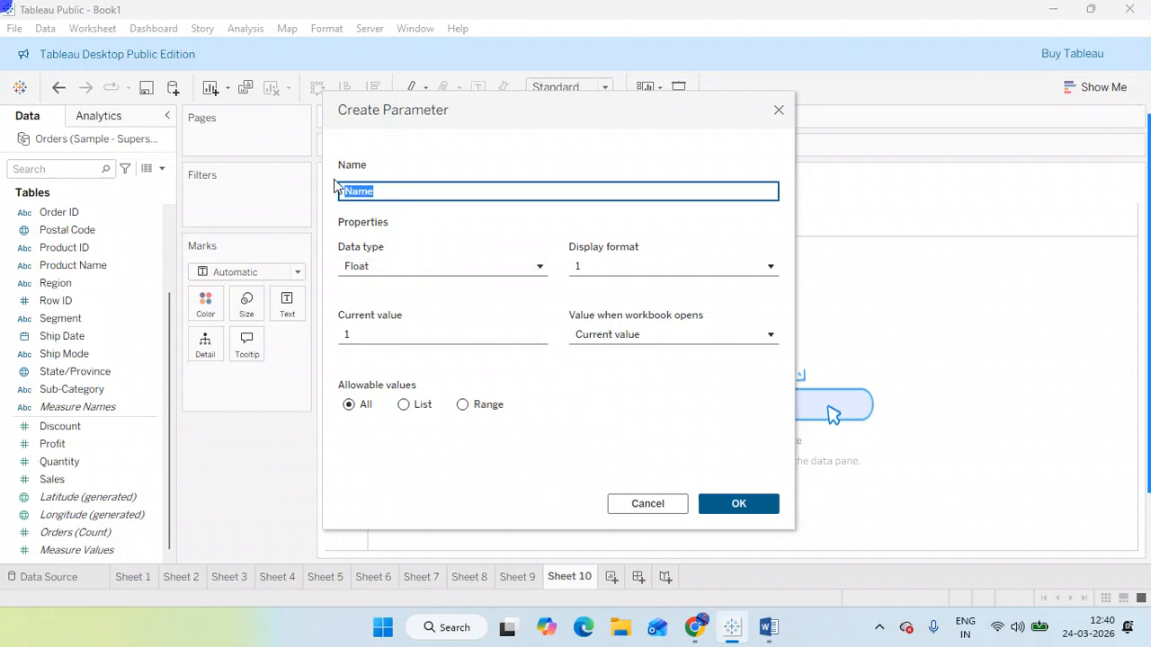
left_click(444, 268)
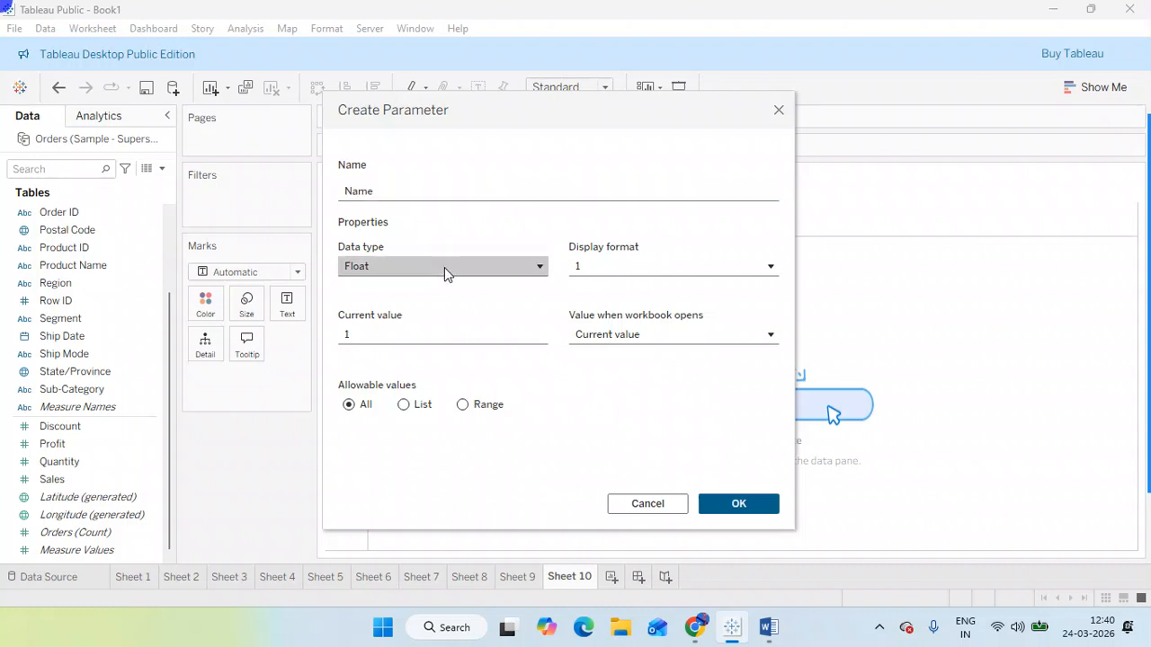
left_click(444, 267)
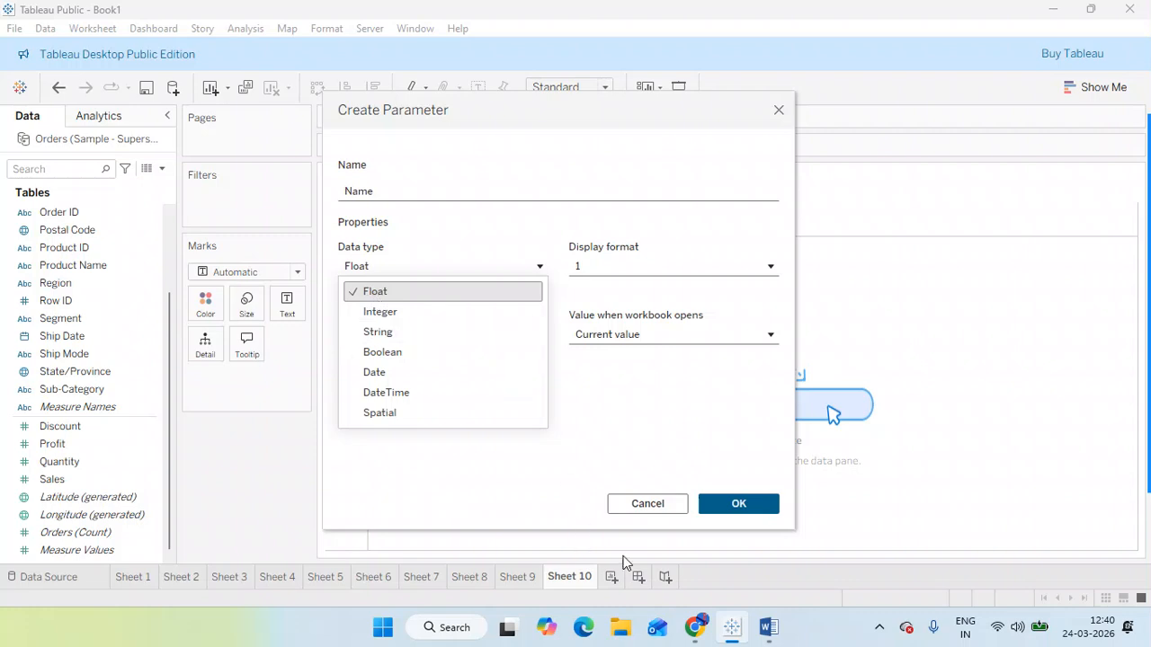
Step: Switch to the Google Meet call, admit the waiting guest and return to Tableau
mouse_move(695, 627)
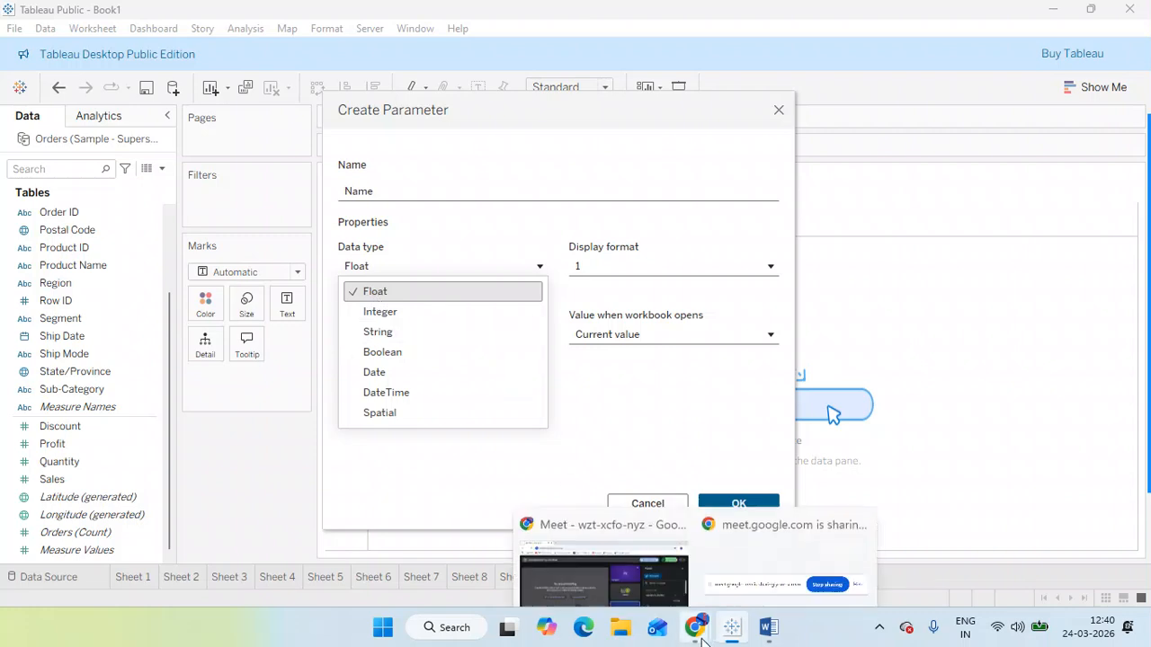
left_click(644, 575)
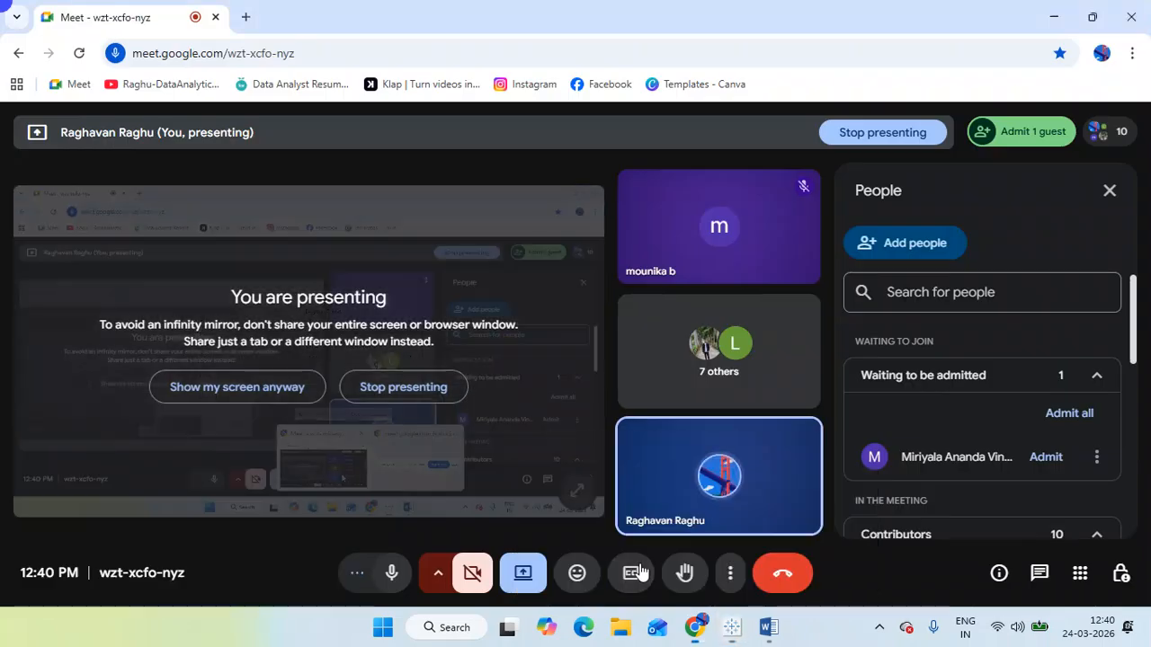
left_click(1050, 459)
left_click(769, 628)
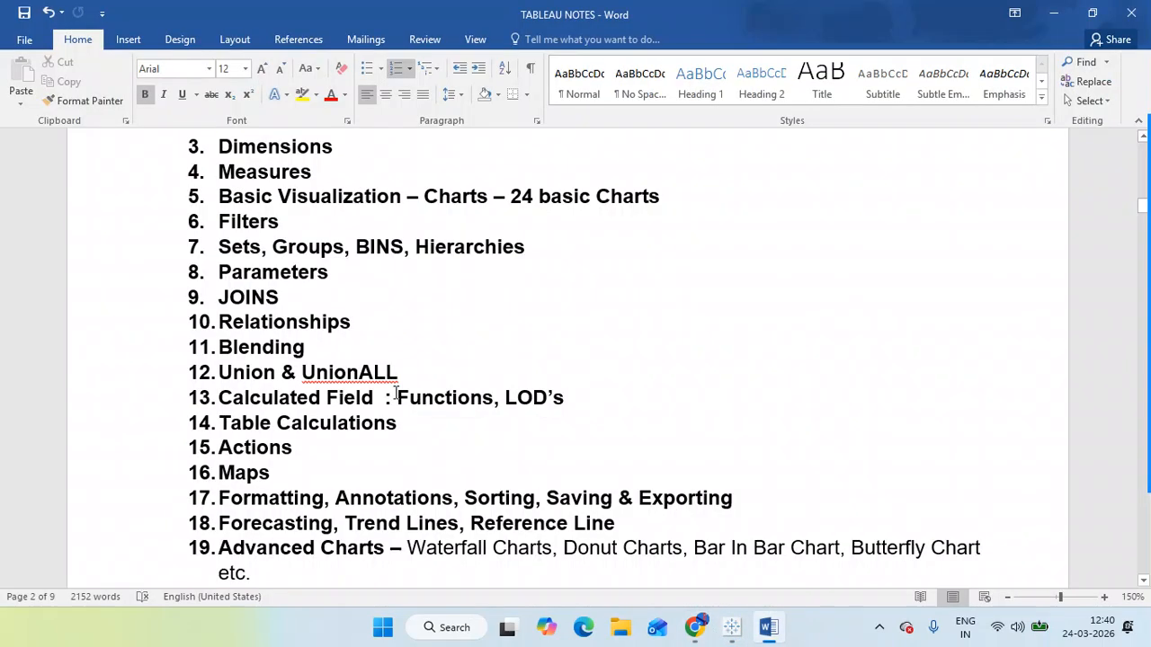
mouse_move(695, 627)
left_click(518, 498)
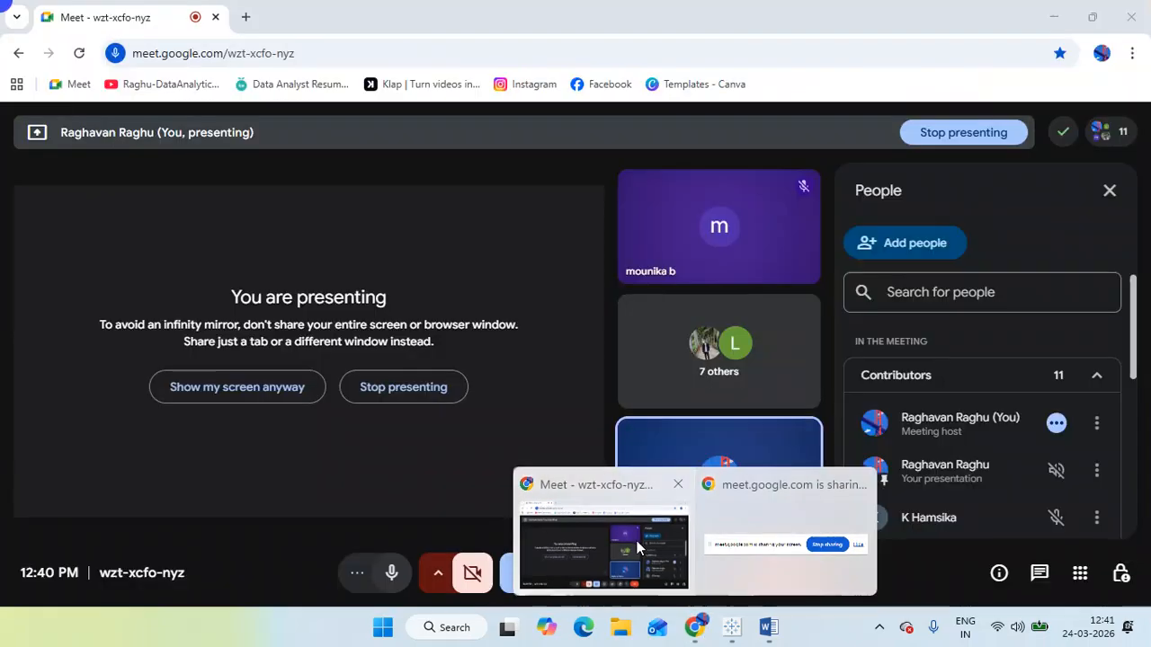
left_click(731, 627)
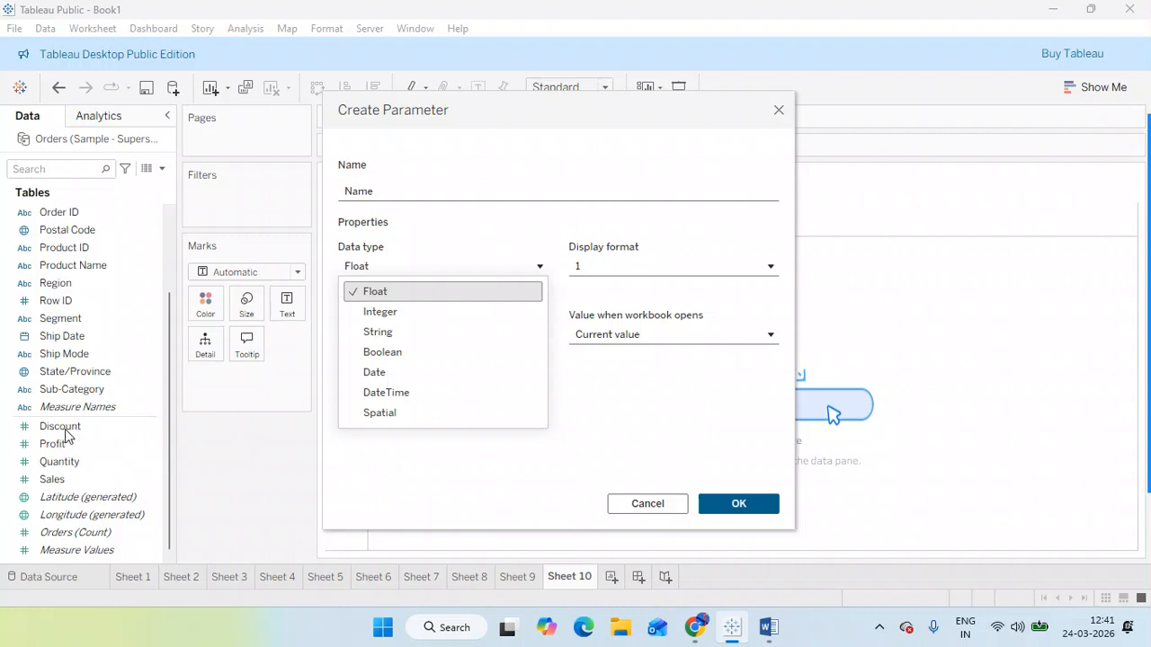
Step: Try the Integer and String data types for the parameter, switching between the two
left_click(375, 311)
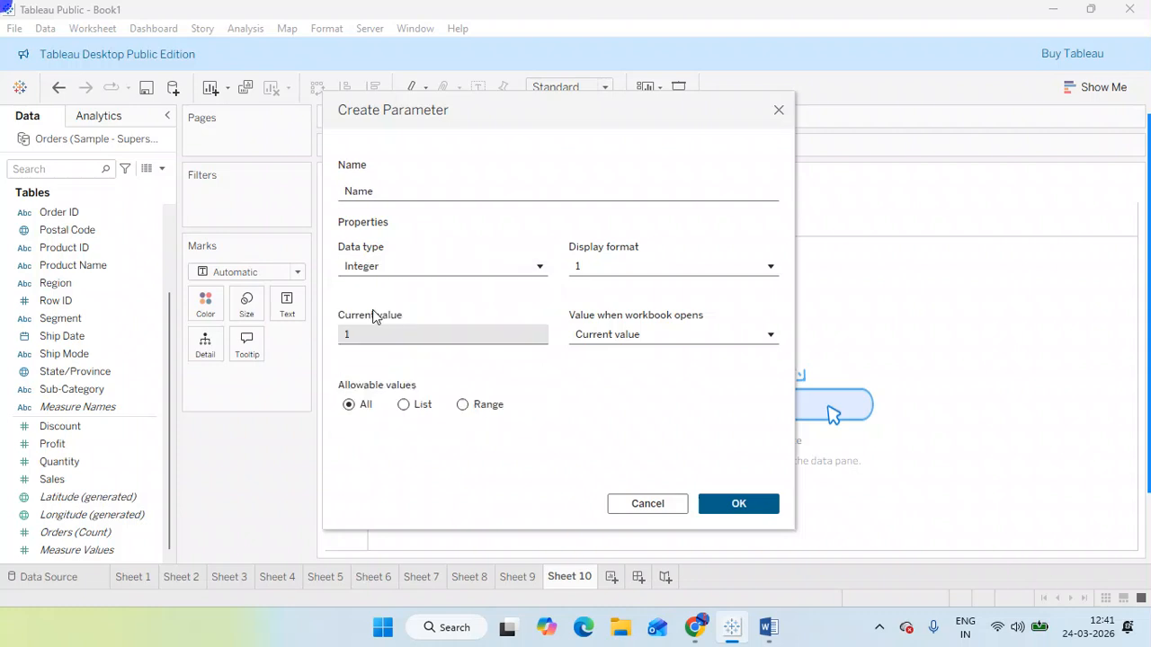
left_click(410, 264)
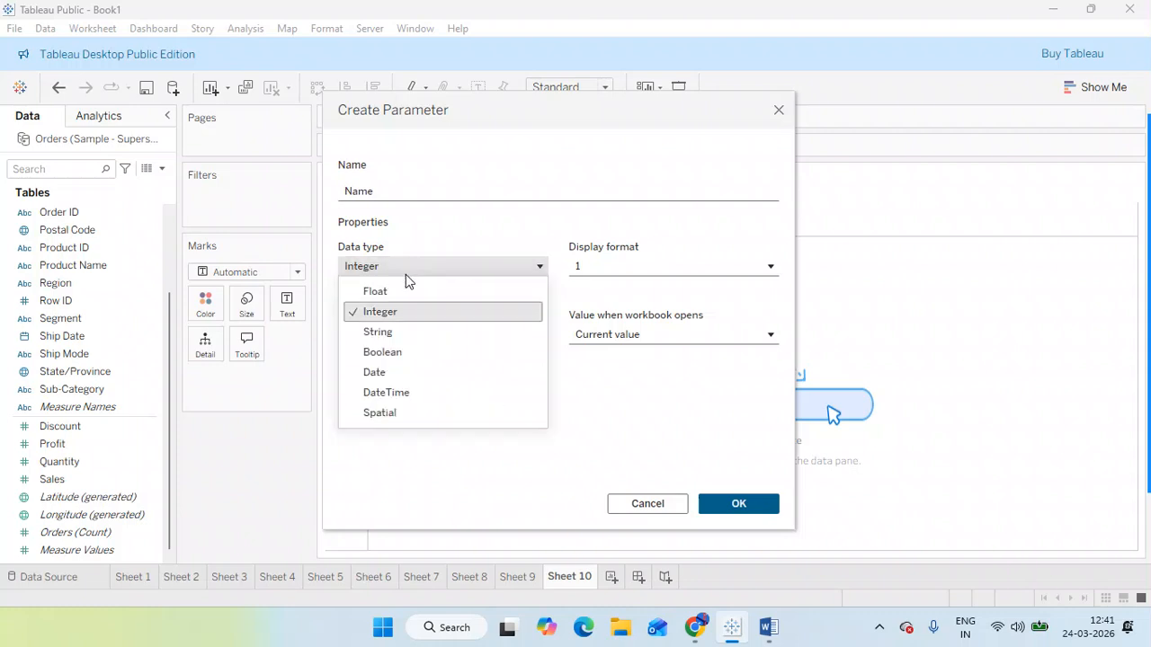
left_click(385, 331)
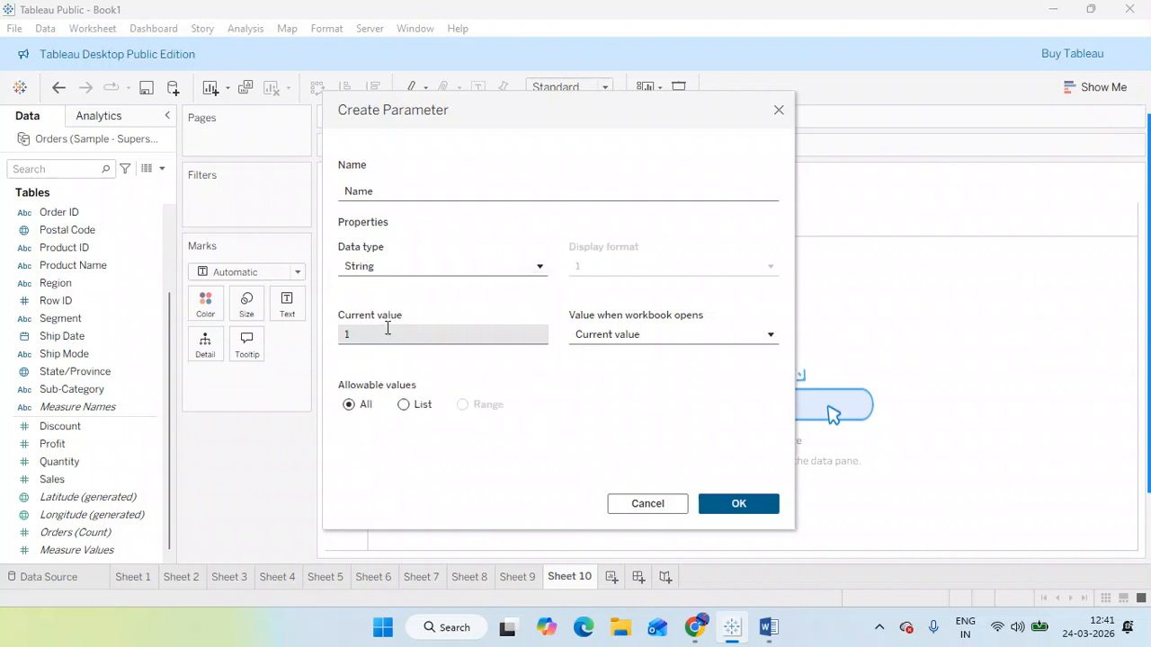
left_click(387, 269)
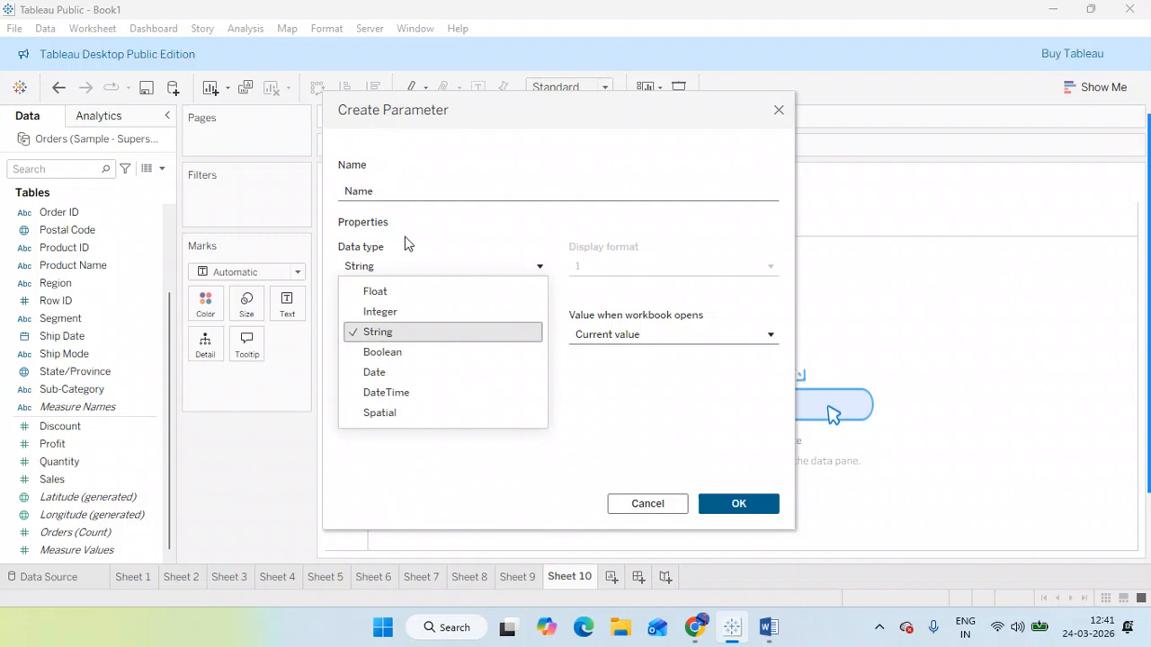
left_click(387, 311)
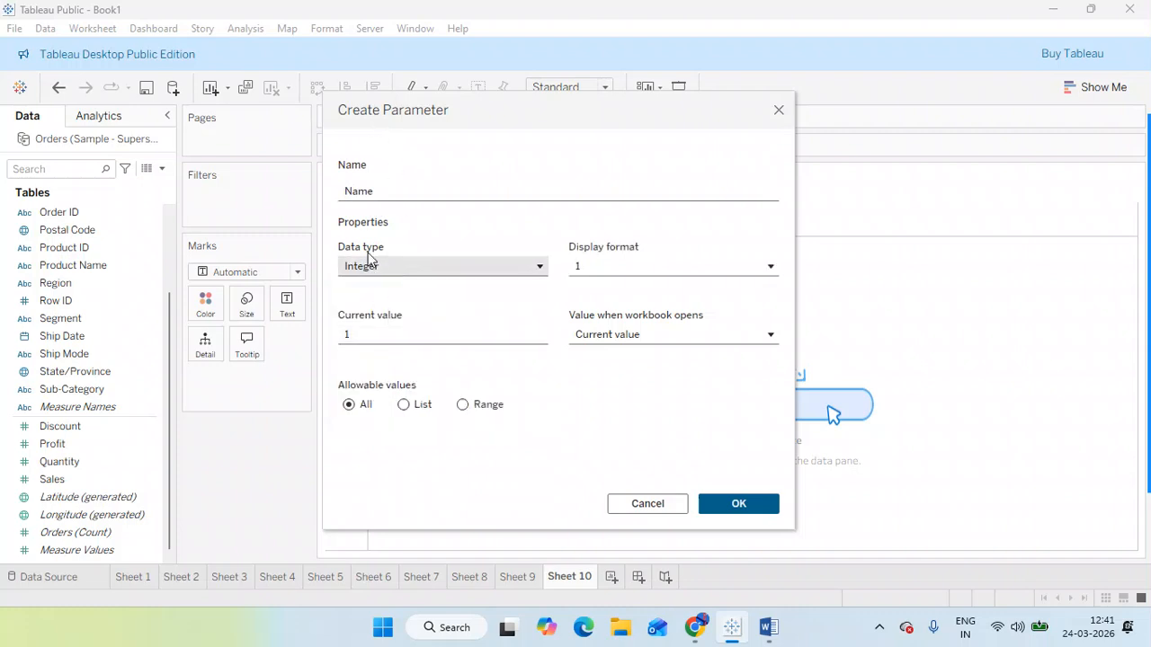
left_click(403, 267)
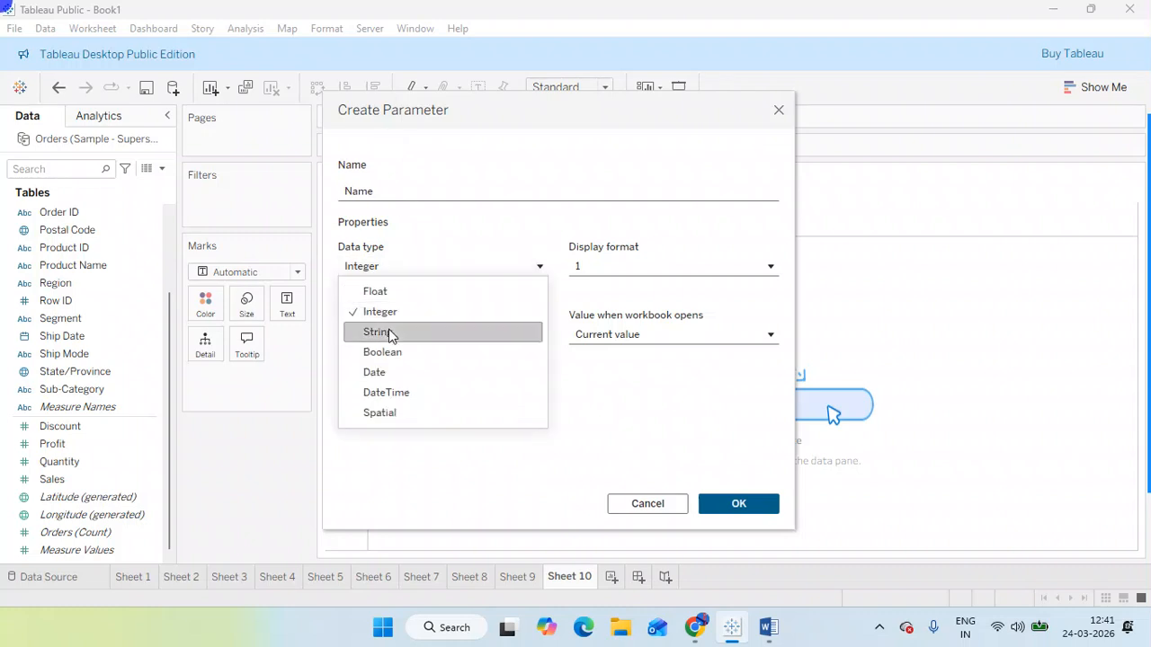
left_click(390, 331)
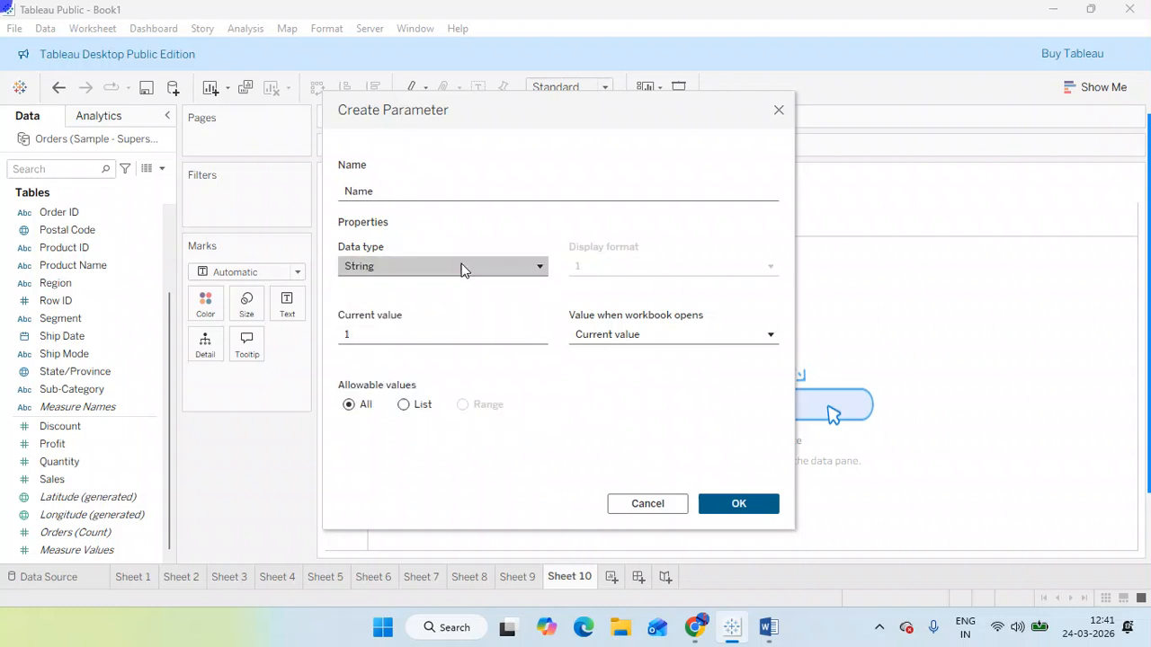
Step: Try the Boolean, Date and Spatial data types and inspect the options for the value when the workbook opens
left_click(462, 267)
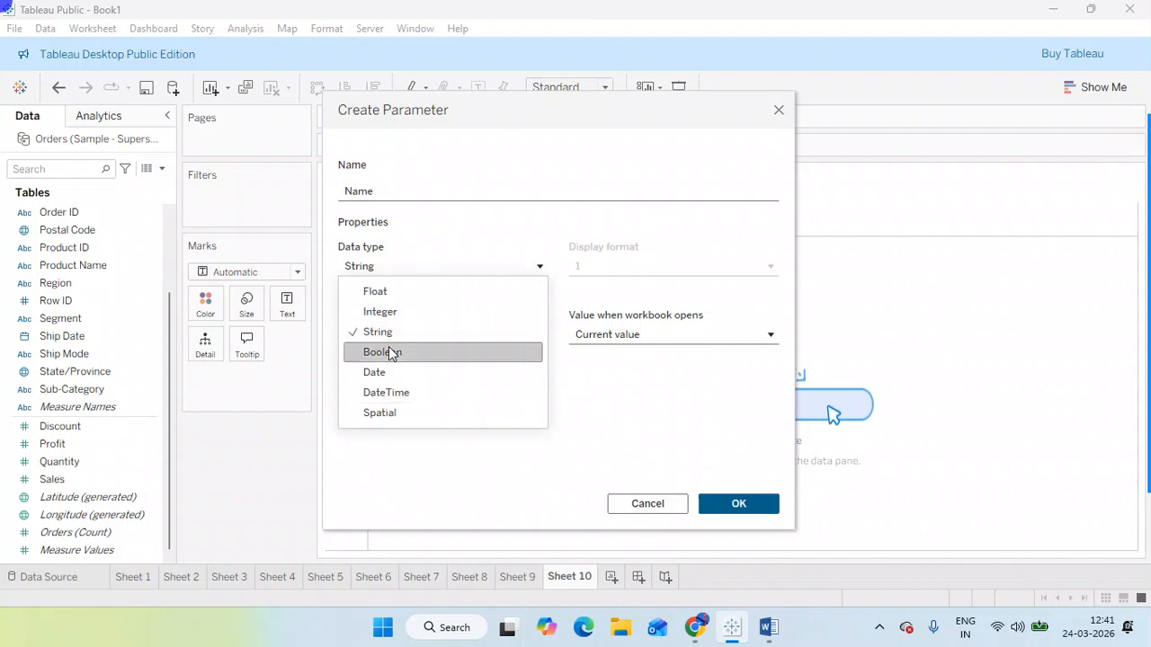
left_click(393, 351)
left_click(431, 267)
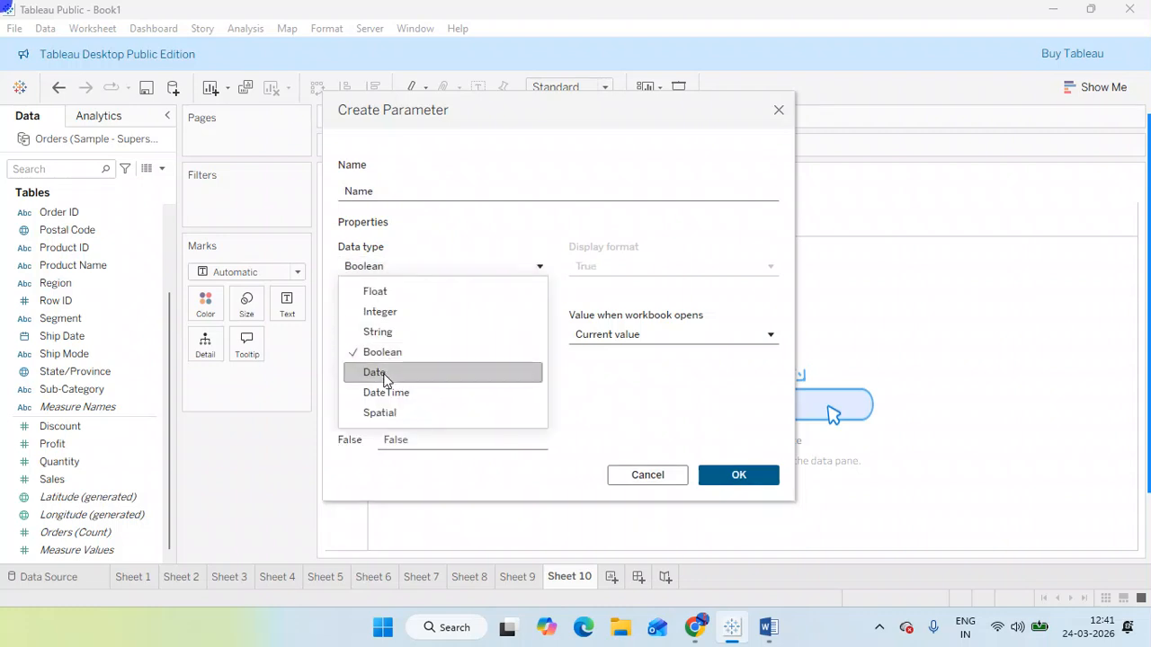
left_click(388, 371)
left_click(441, 267)
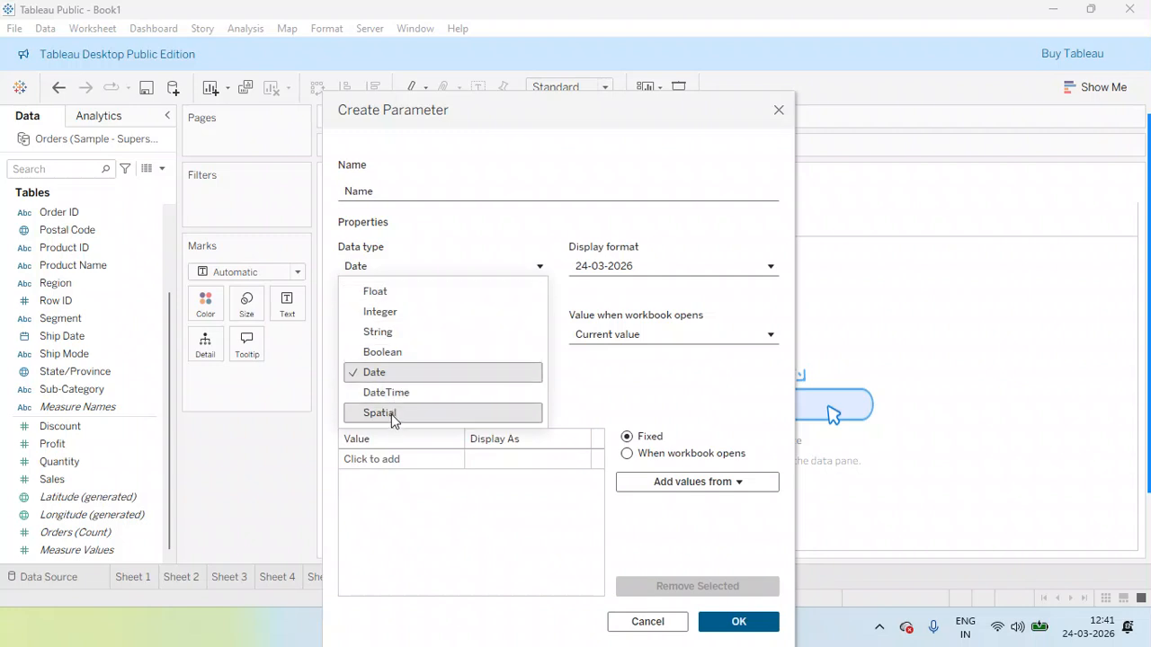
left_click(392, 415)
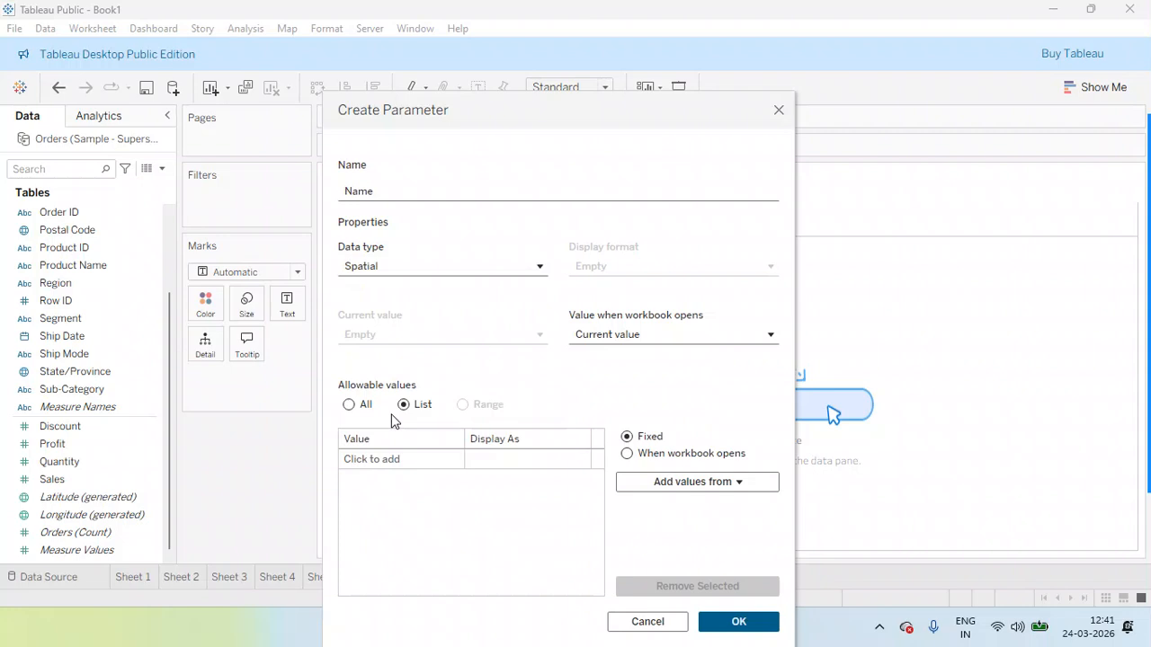
left_click(460, 273)
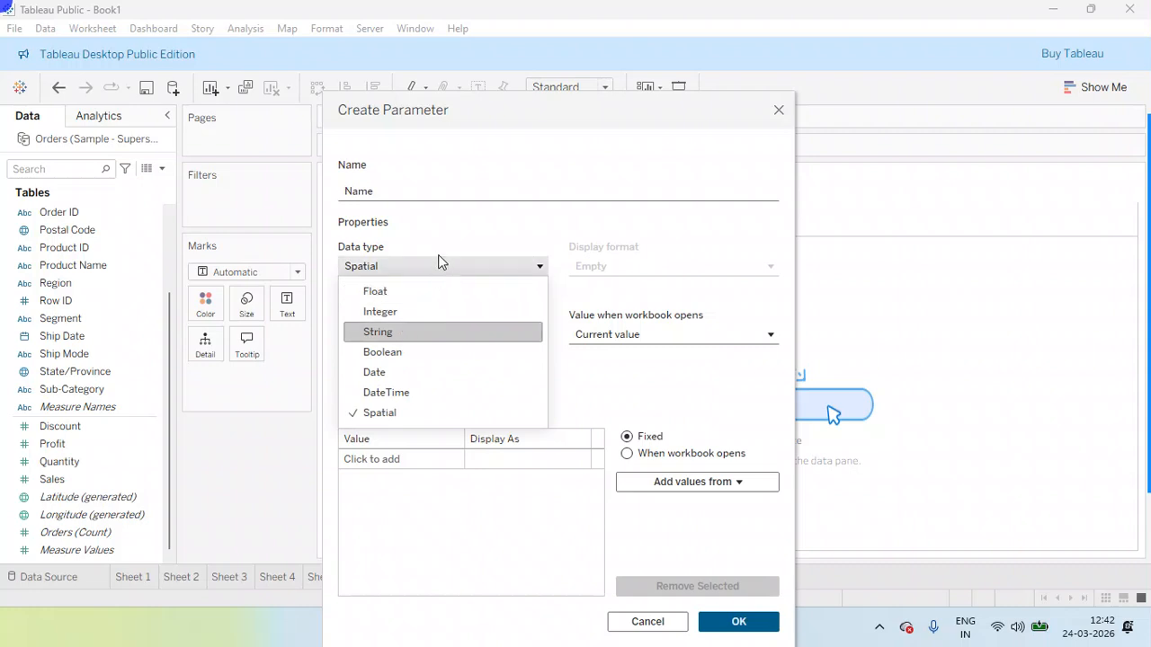
left_click(464, 260)
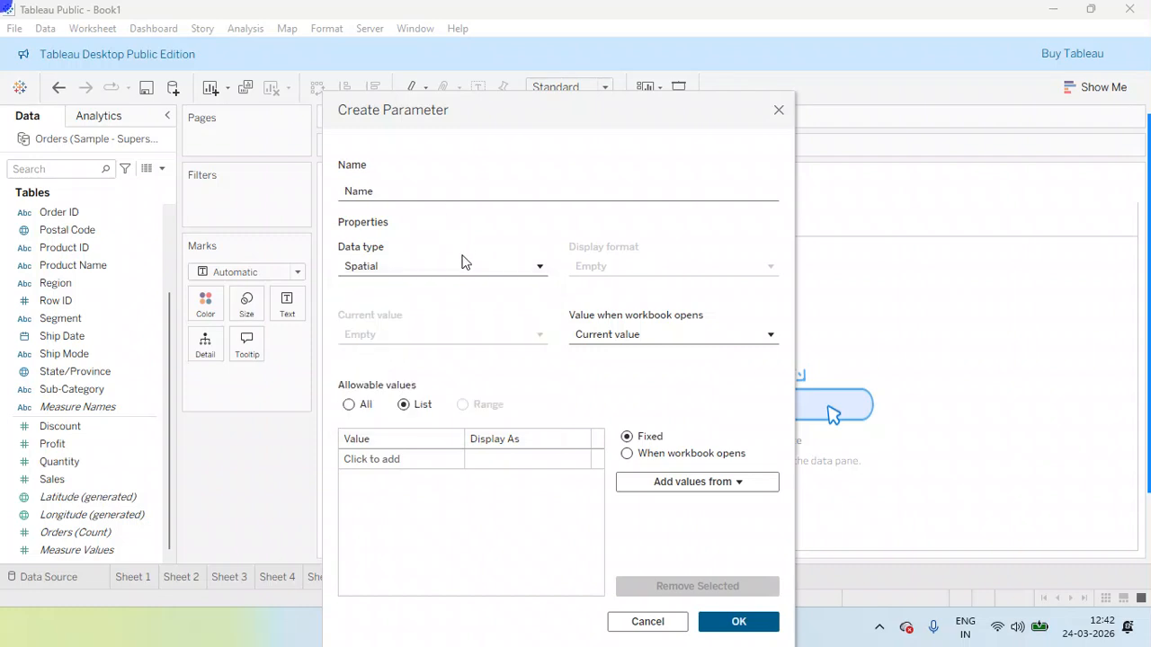
left_click(629, 336)
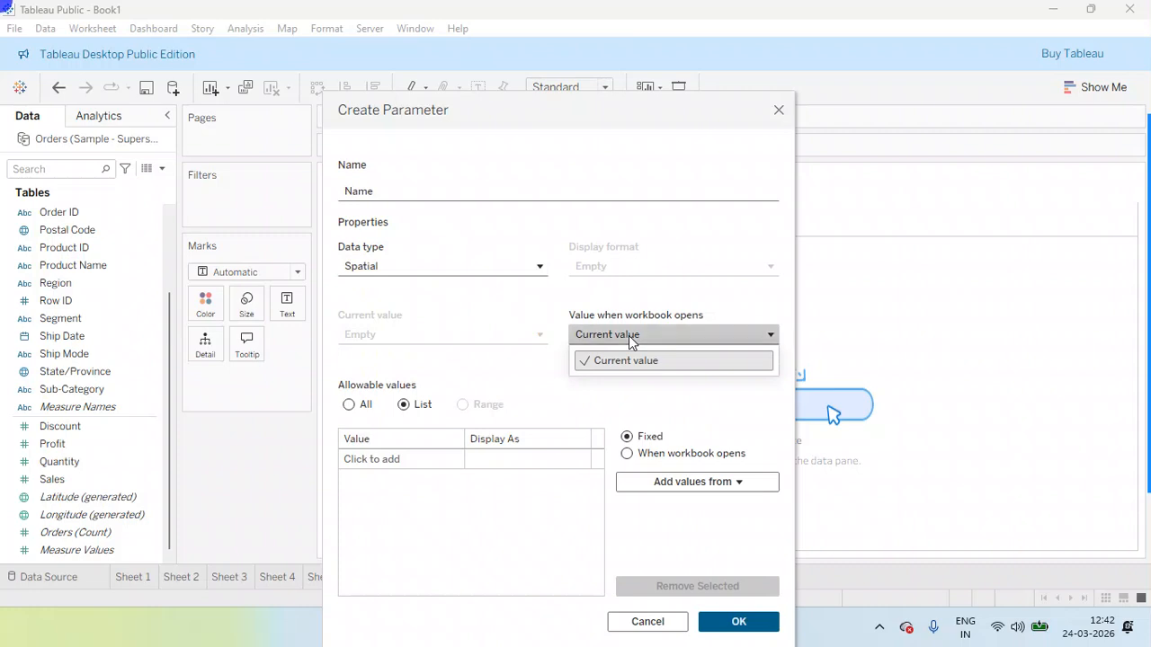
left_click(628, 336)
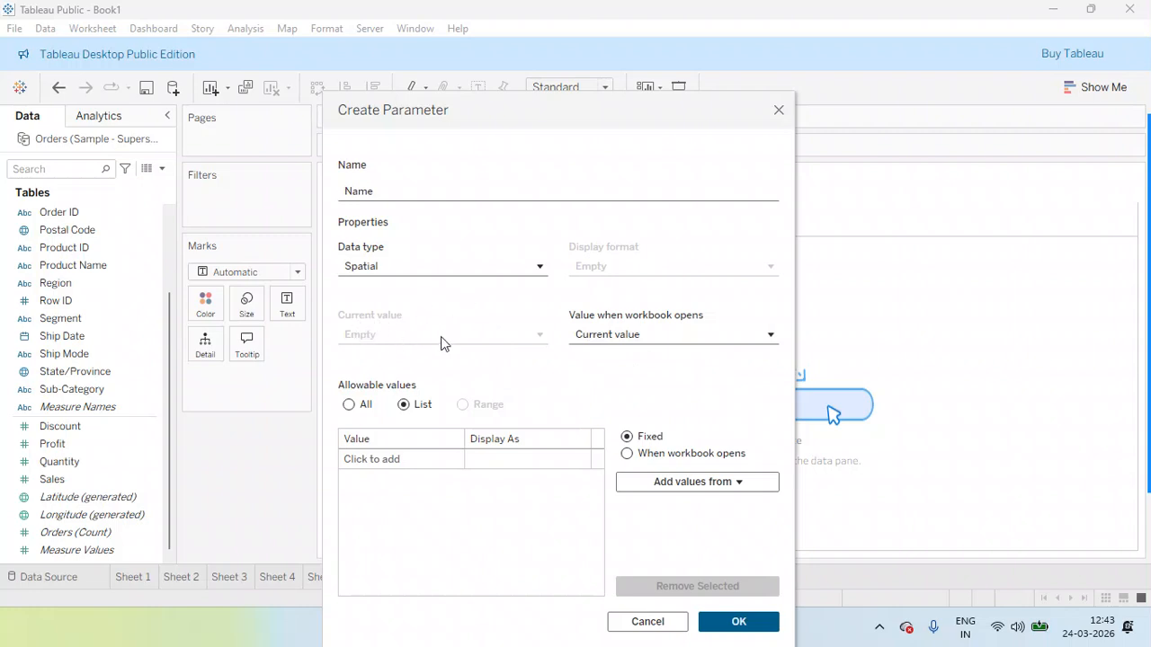
Step: Set the parameter's data type to String and restrict its allowable values to a List
left_click(474, 266)
left_click(402, 331)
left_click(349, 407)
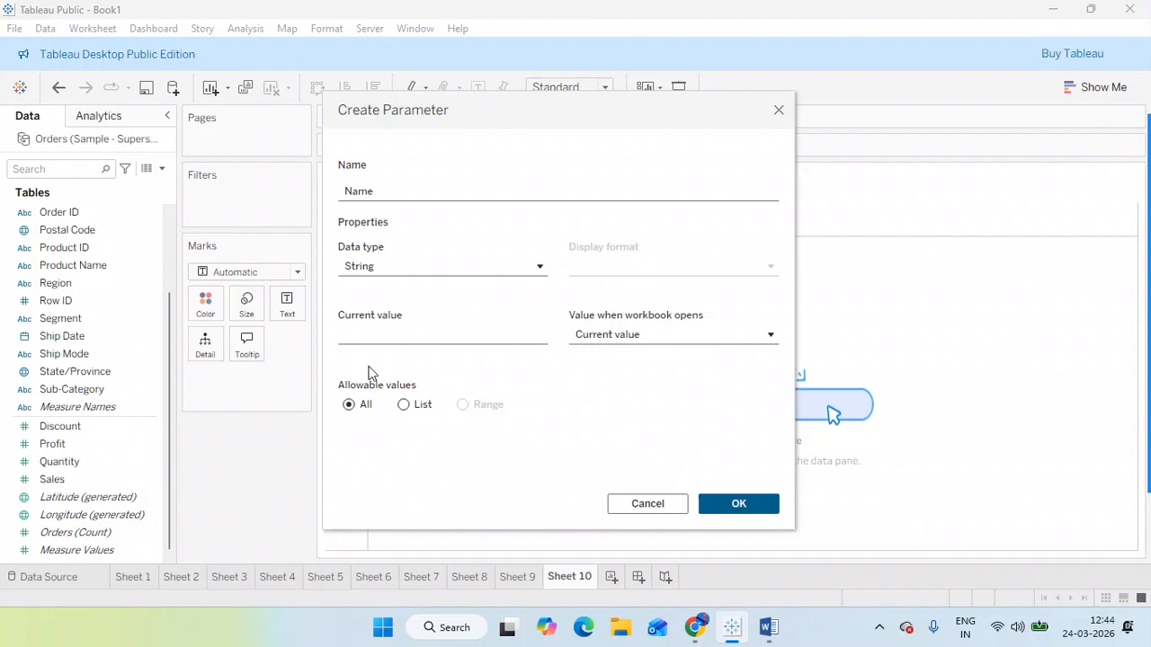
left_click(402, 404)
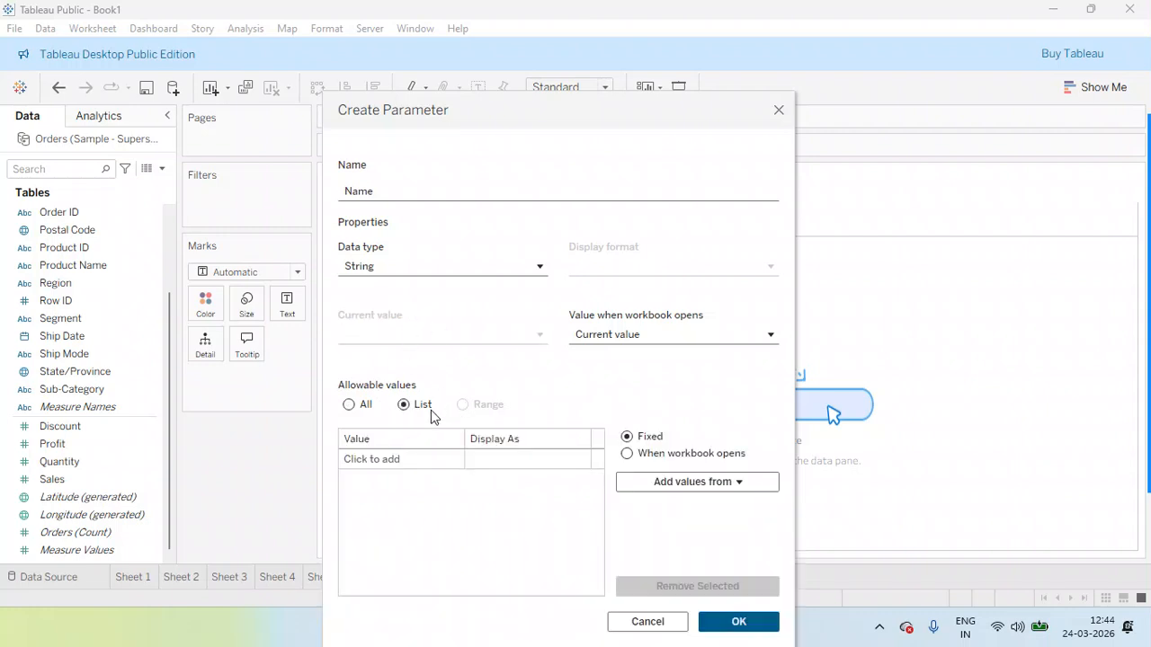
Step: Try the Integer, Float, Boolean and String data types for the parameter in turn
left_click(403, 267)
left_click(385, 312)
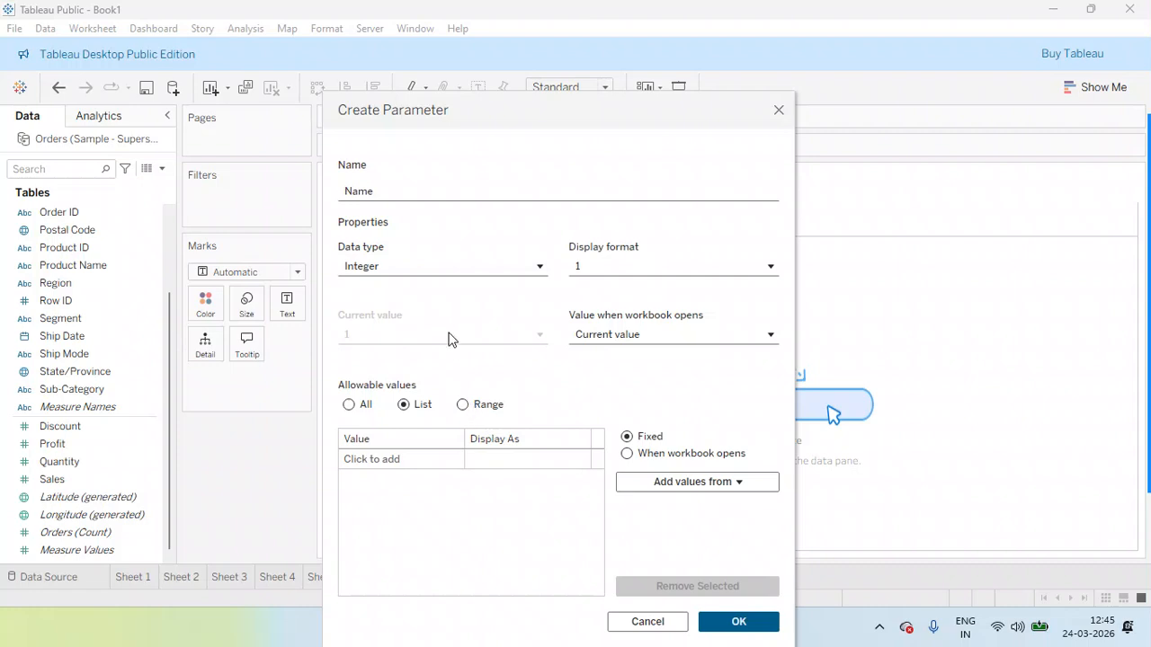
left_click(409, 268)
left_click(393, 291)
left_click(406, 270)
left_click(393, 310)
left_click(472, 269)
left_click(395, 356)
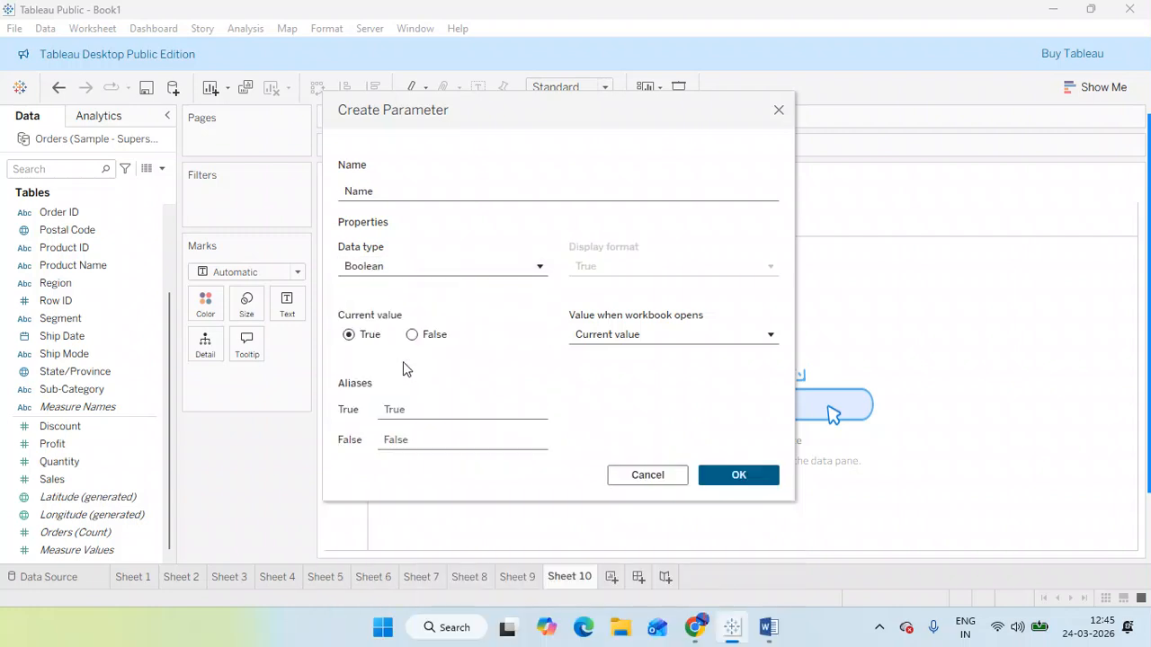
left_click(416, 272)
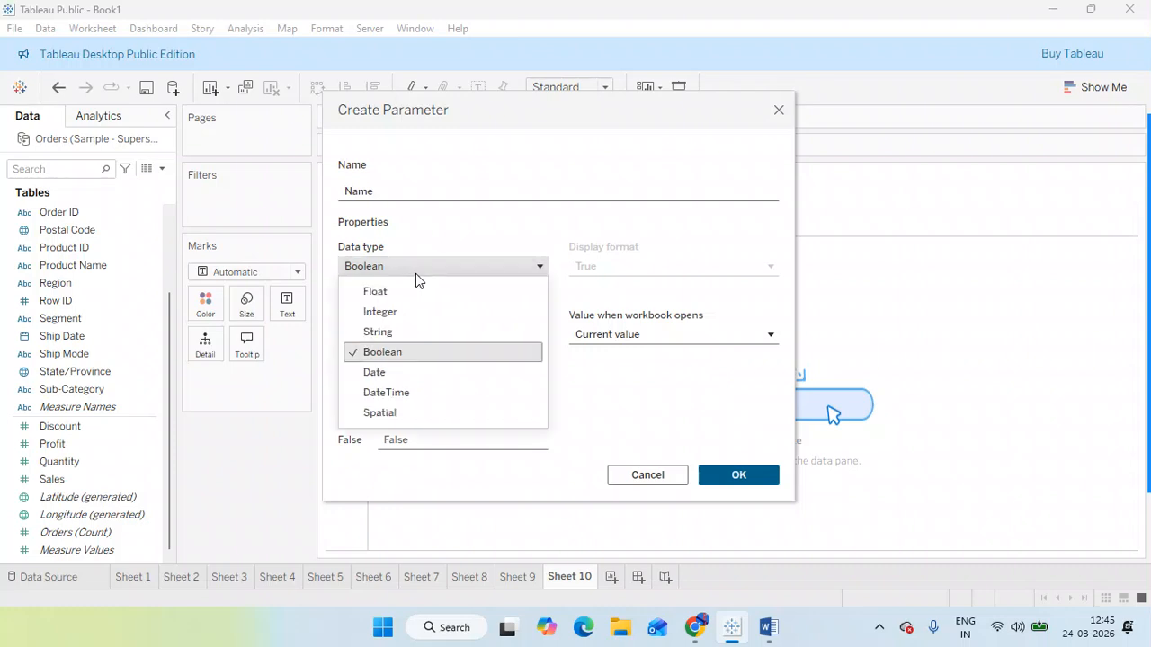
left_click(391, 334)
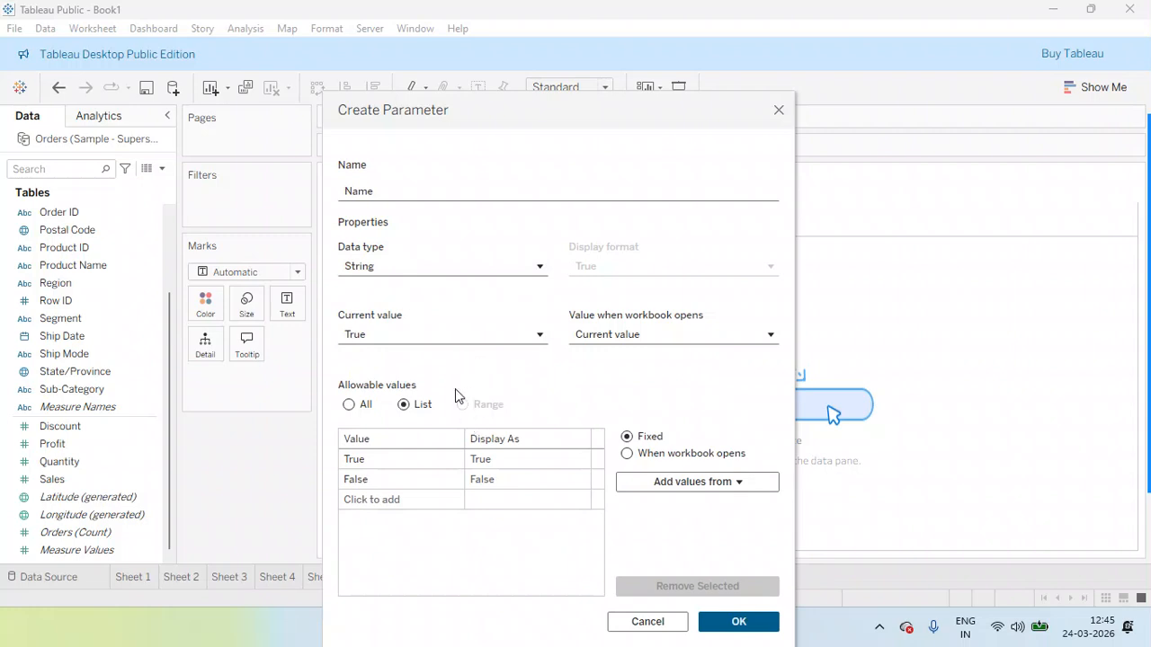
Step: Set the parameter's data type to Date and try the Range and All options for its allowable values
left_click(467, 270)
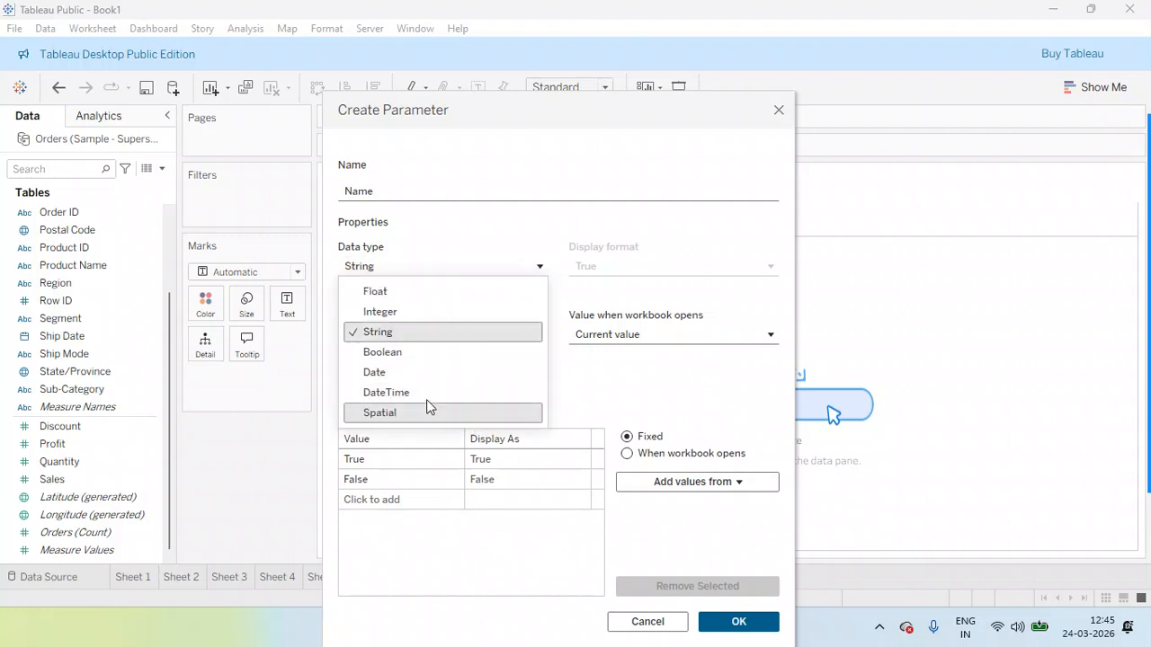
left_click(440, 375)
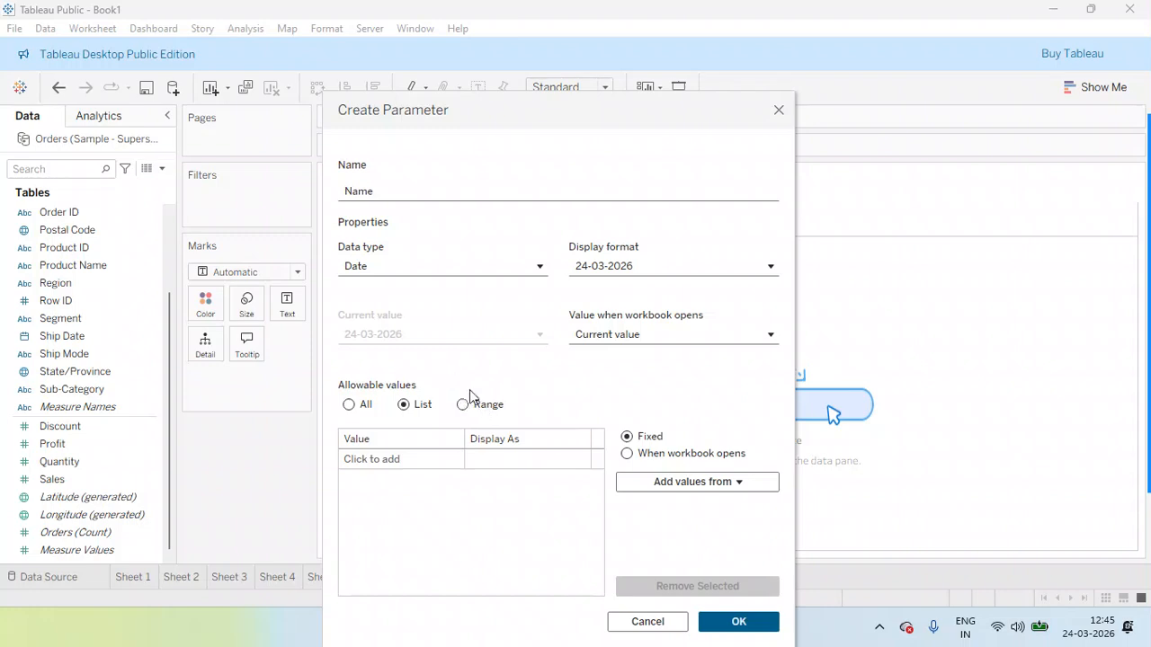
left_click(483, 406)
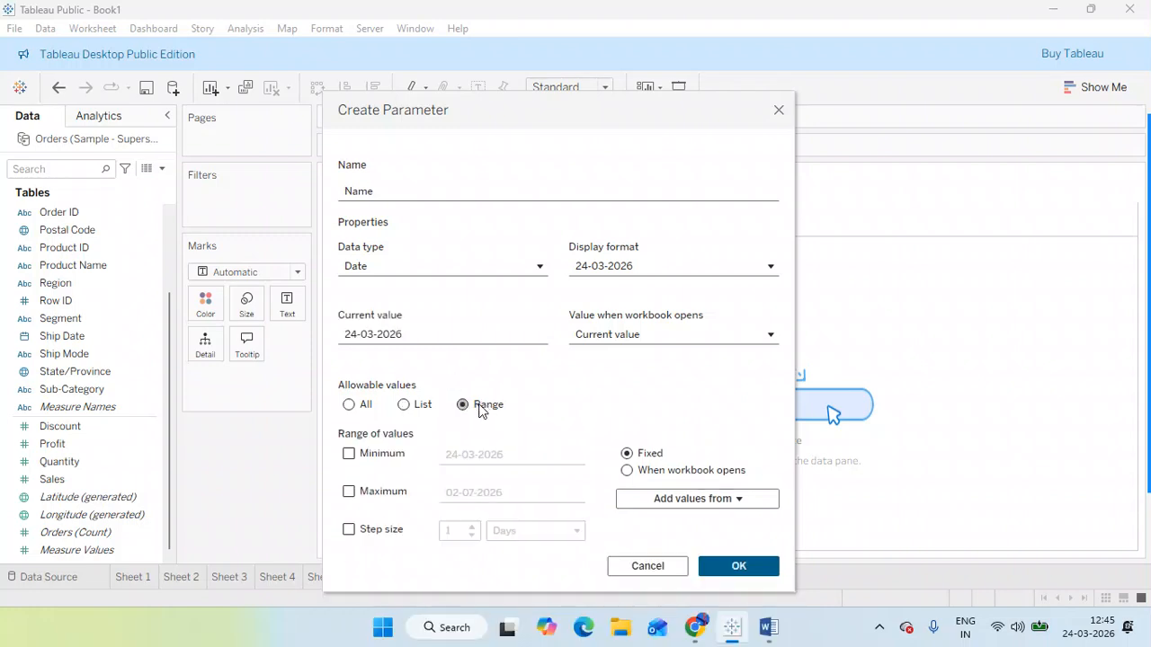
left_click(387, 268)
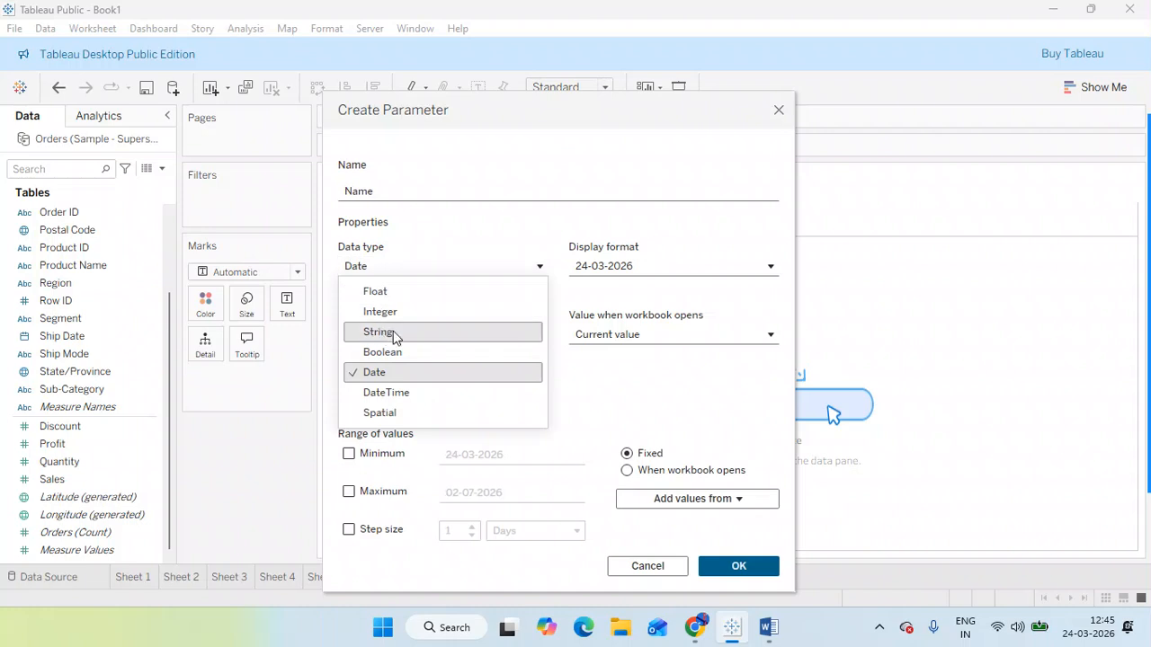
left_click(588, 406)
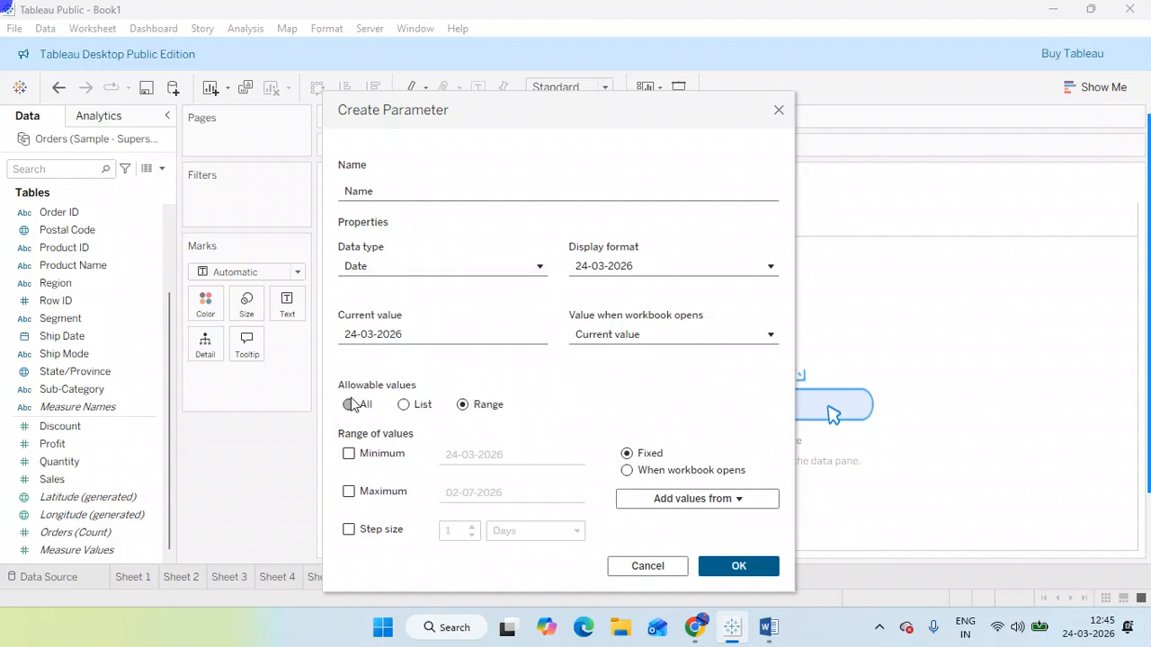
left_click(349, 405)
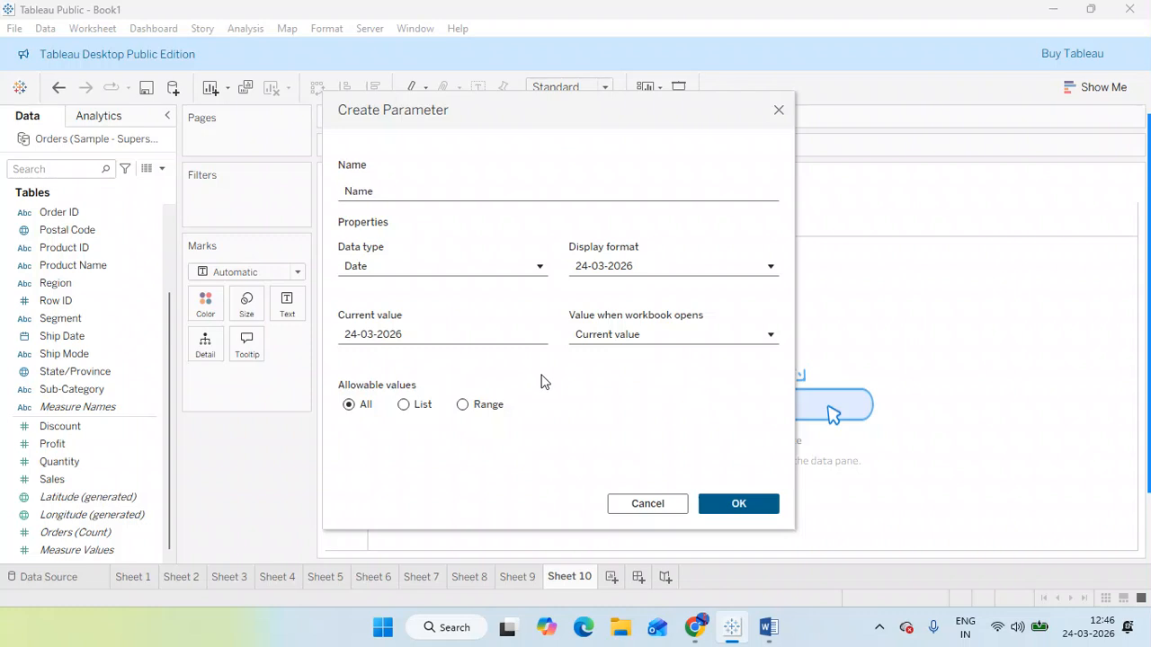
Step: Restrict the date parameter to a list of 01-01-2024, 01-01-2025 and 01-01-2026, and create it
left_click(404, 406)
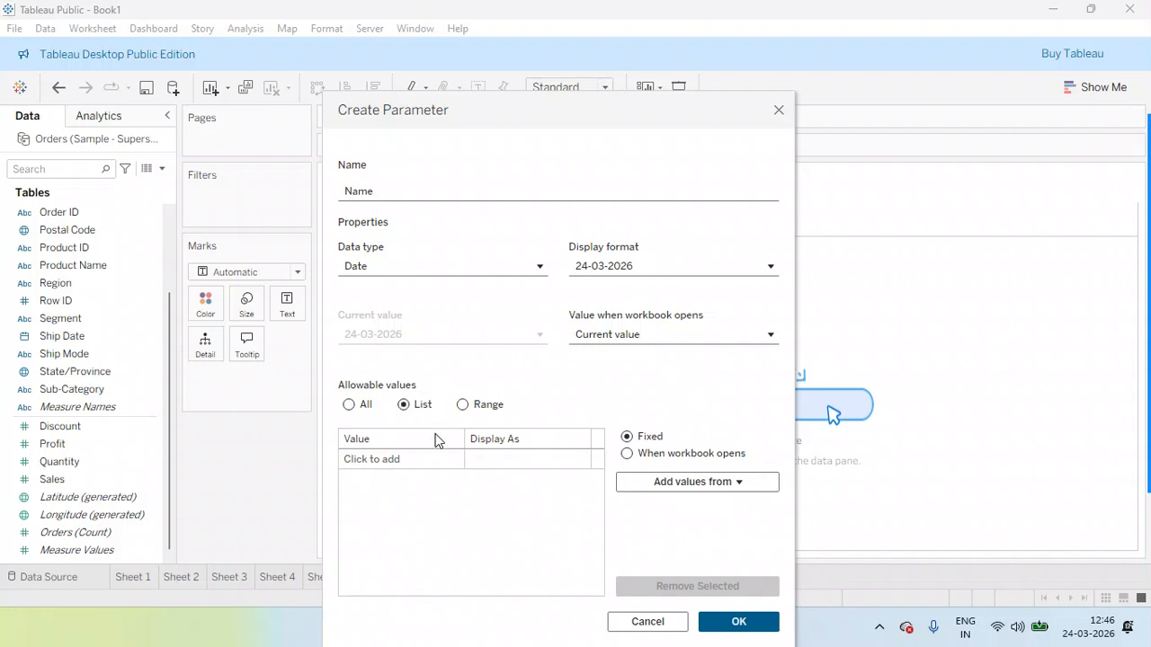
left_click(390, 462)
type("01-01-2024")
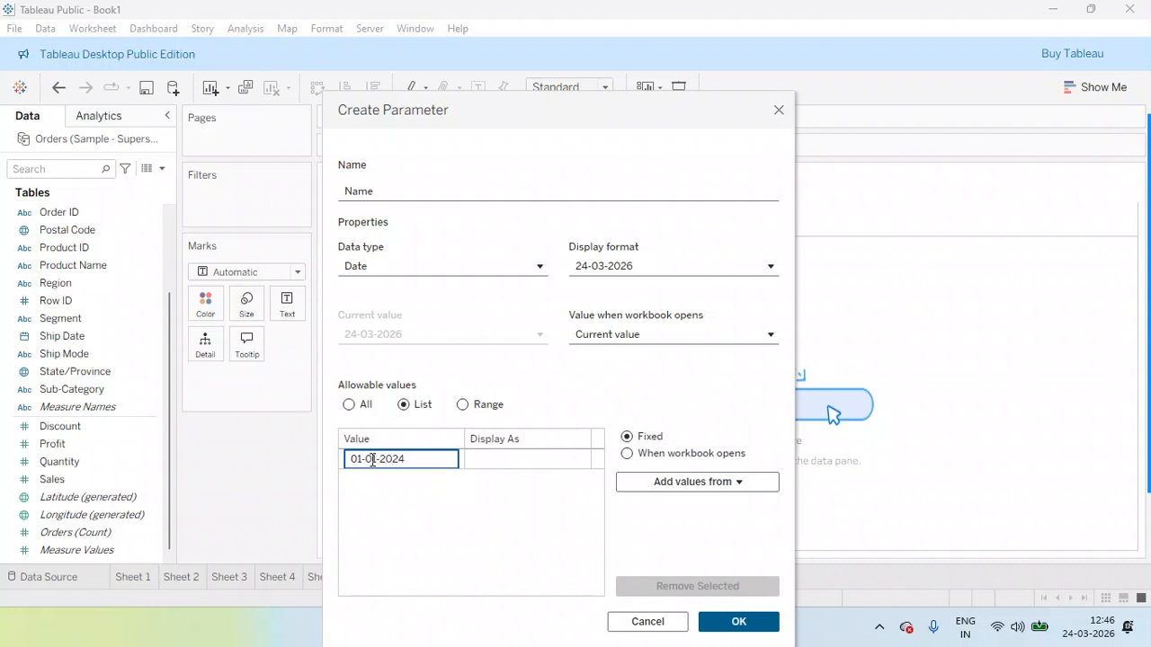
key("Return")
type("01-01-2025")
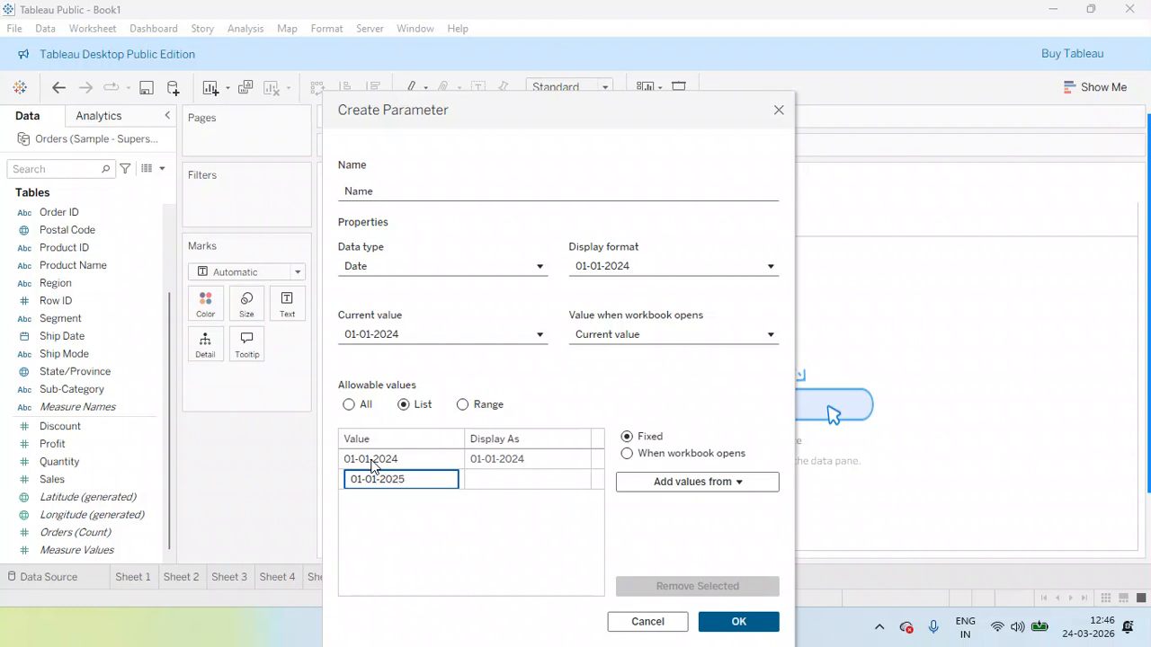
key("Return")
type("01-01-2026")
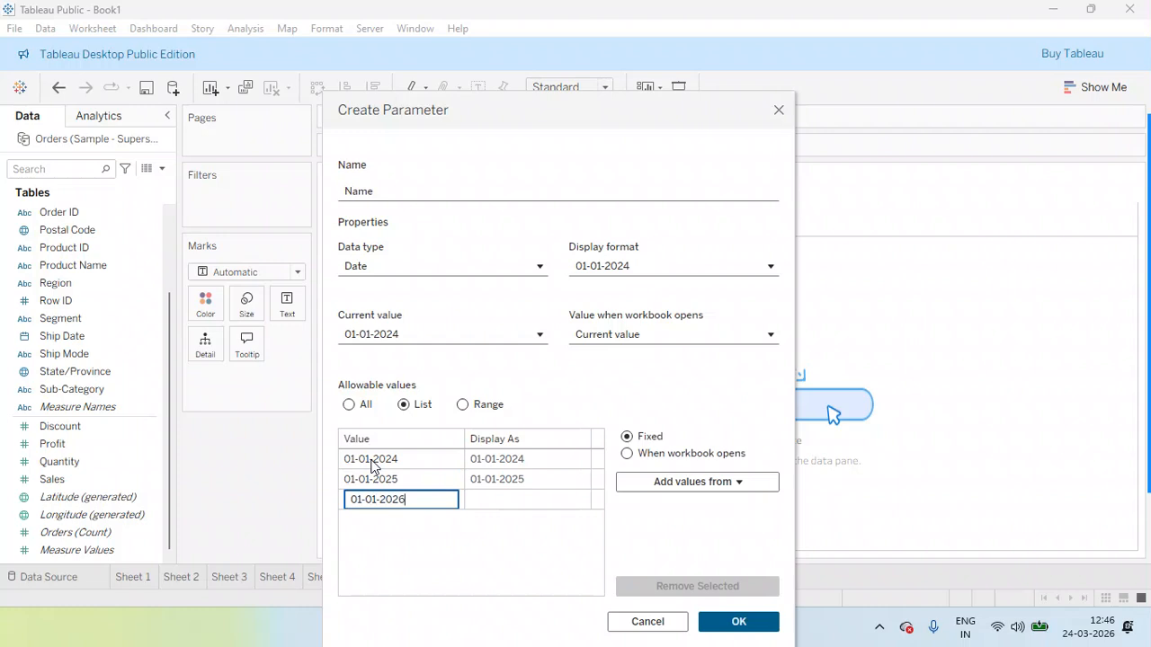
key("Return")
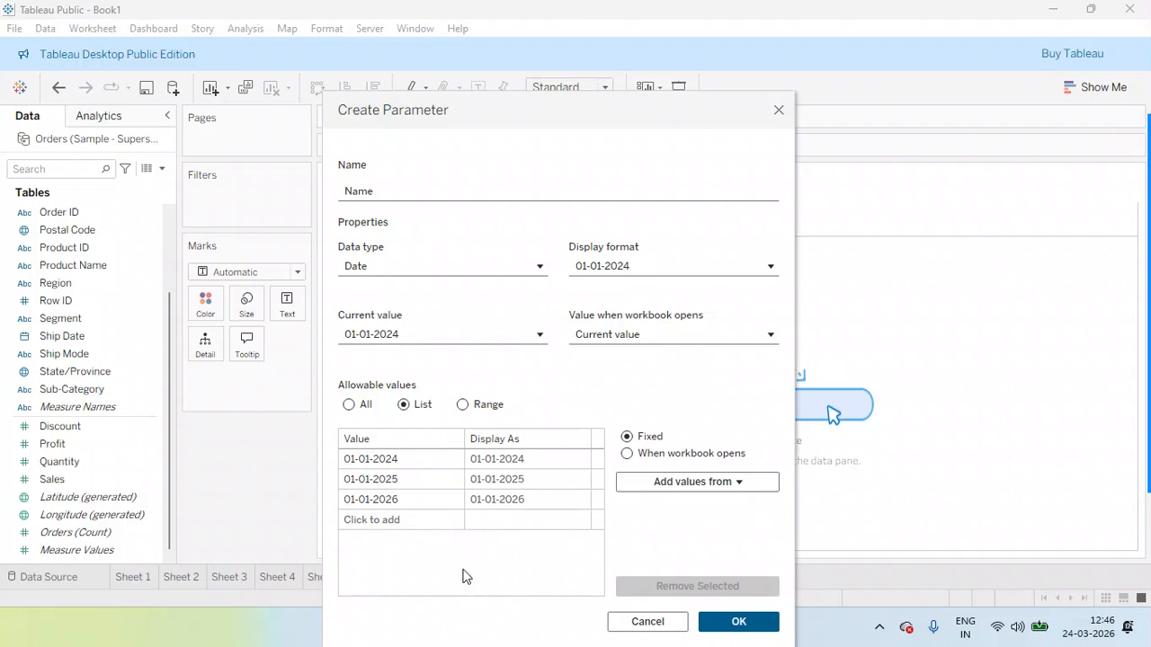
left_click(763, 624)
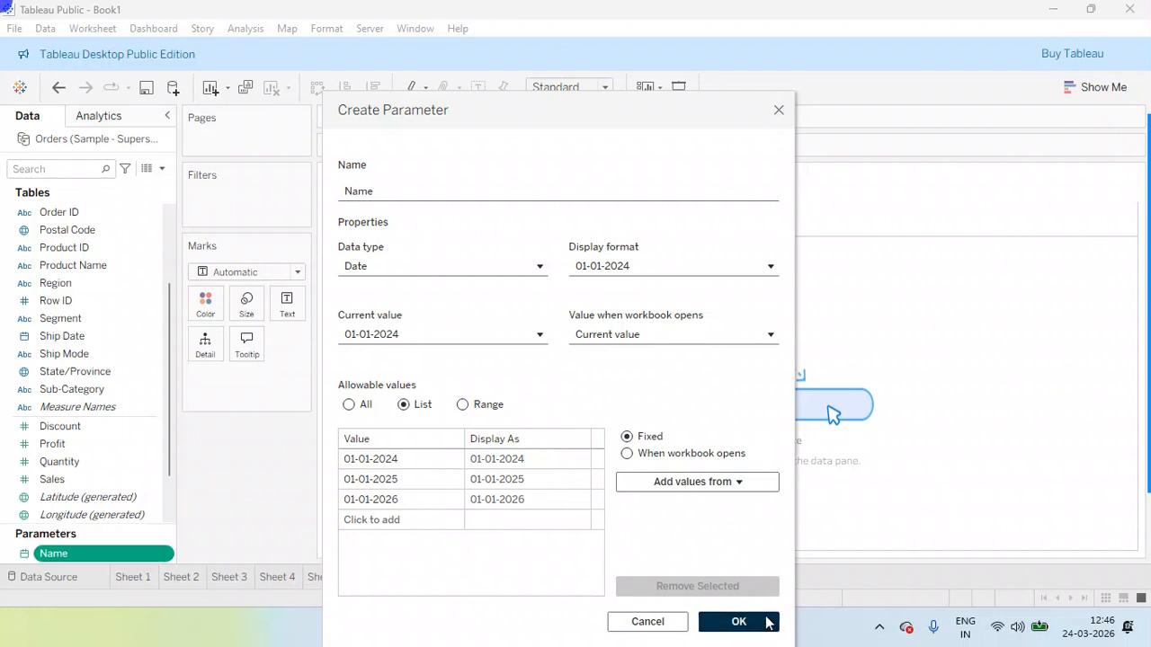
Step: Show the Name parameter on the sheet and switch its value between 01-01-2024, 01-01-2026 and 01-01-2025
left_click(167, 555)
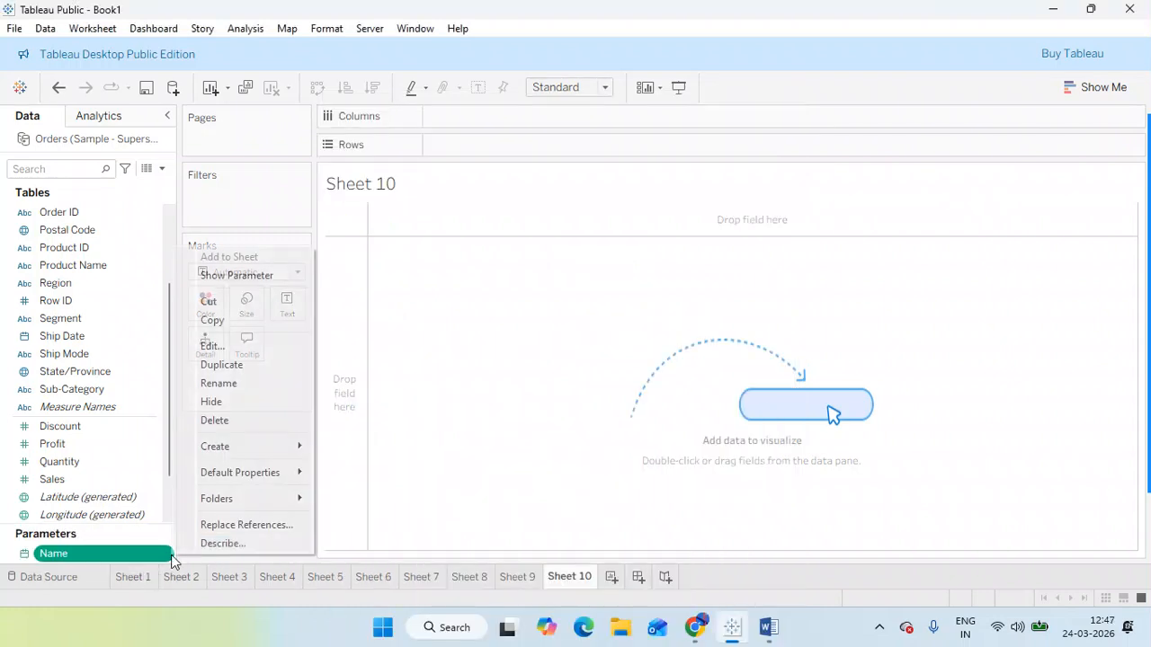
left_click(256, 273)
left_click(1134, 198)
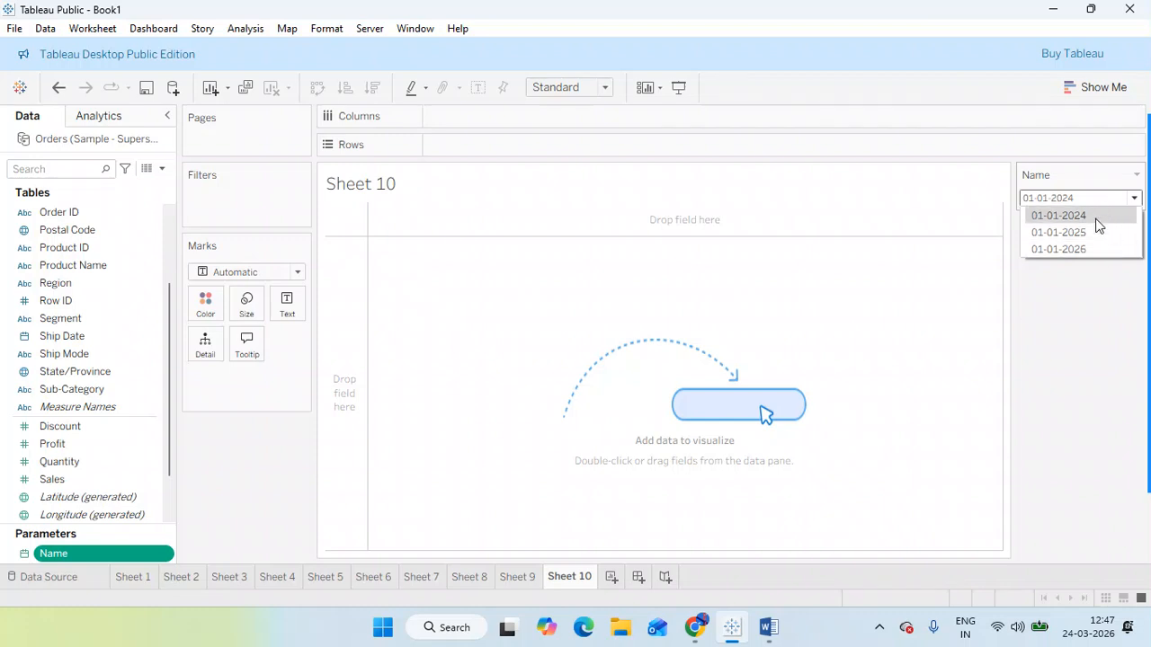
left_click(1063, 215)
left_click(1071, 199)
left_click(1061, 249)
left_click(1077, 200)
left_click(1071, 231)
left_click(1081, 199)
left_click(1068, 216)
left_click(1069, 199)
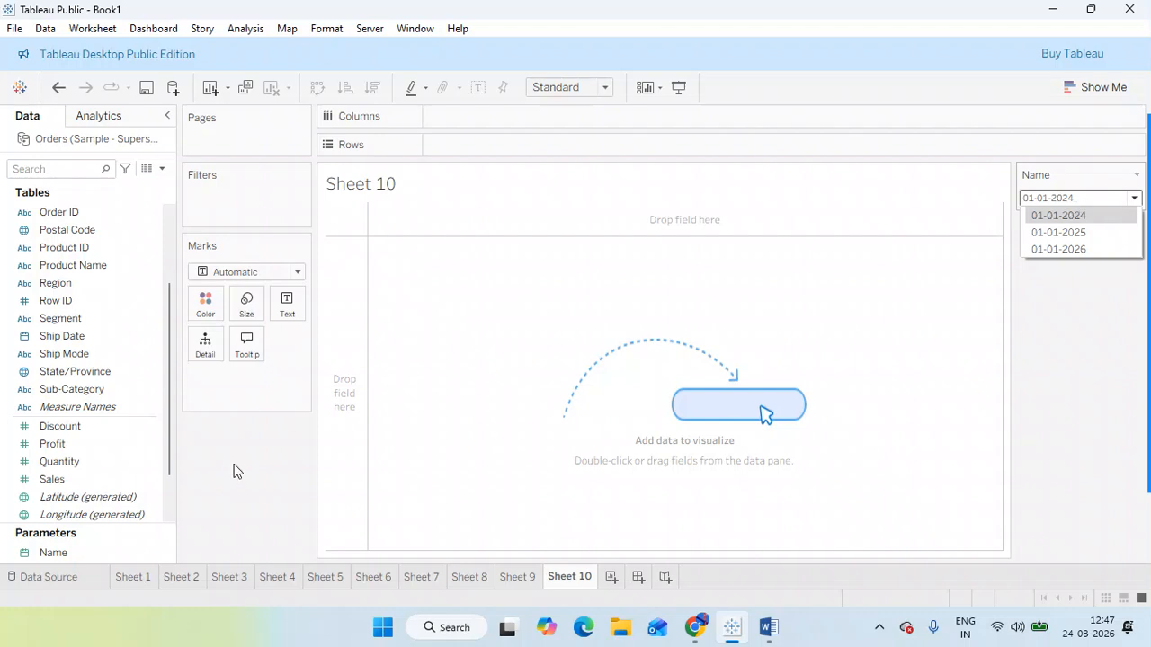
Step: Review the Name parameter's settings without changing them, and delete the parameter
left_click(164, 554)
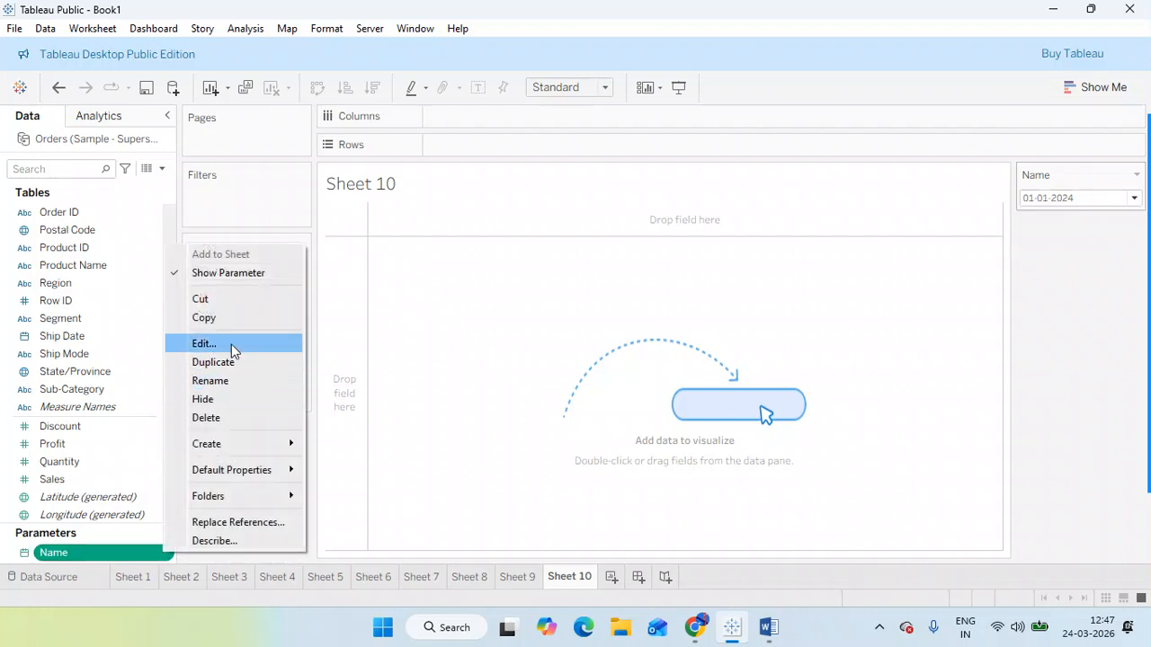
left_click(230, 347)
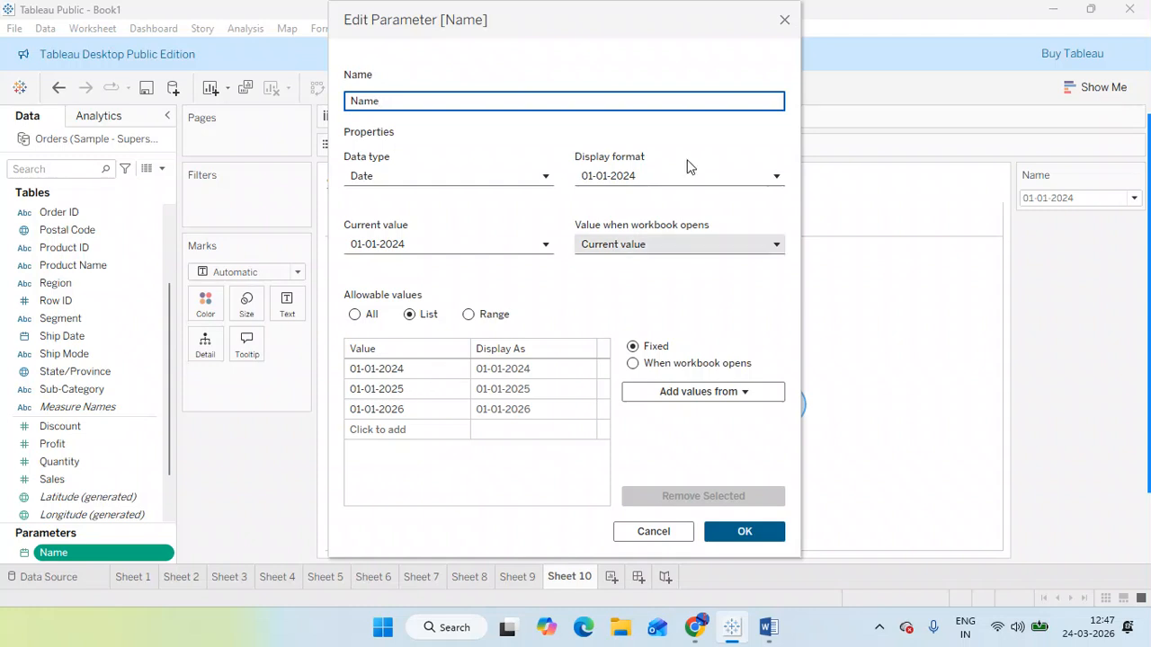
left_click(784, 21)
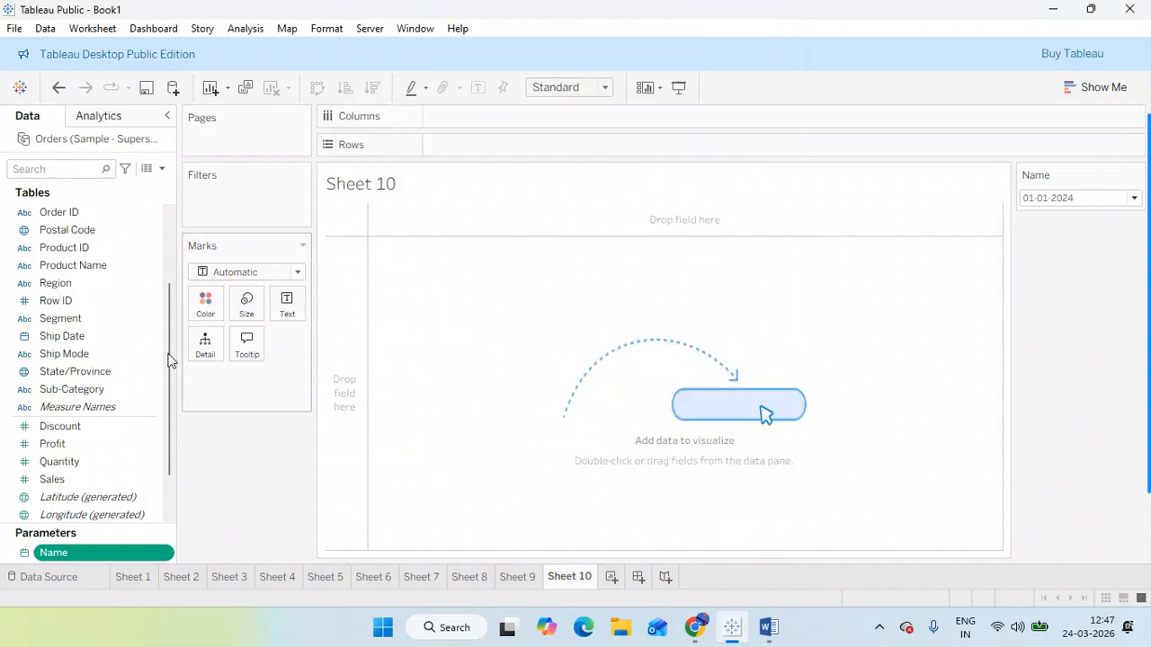
left_click(168, 553)
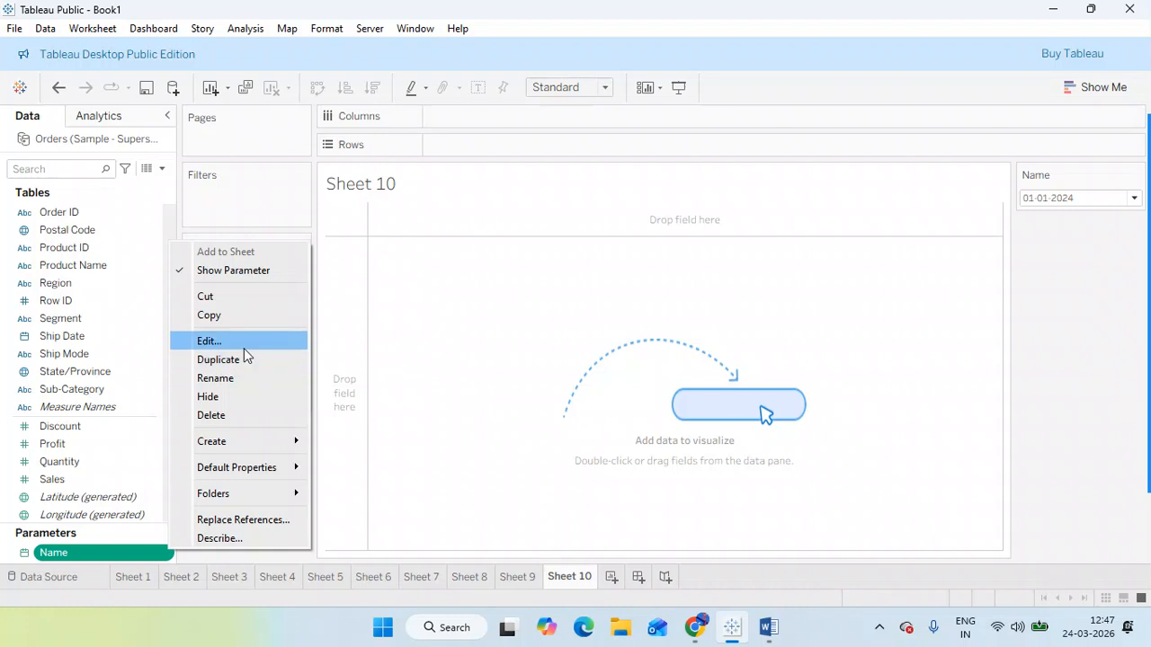
left_click(243, 411)
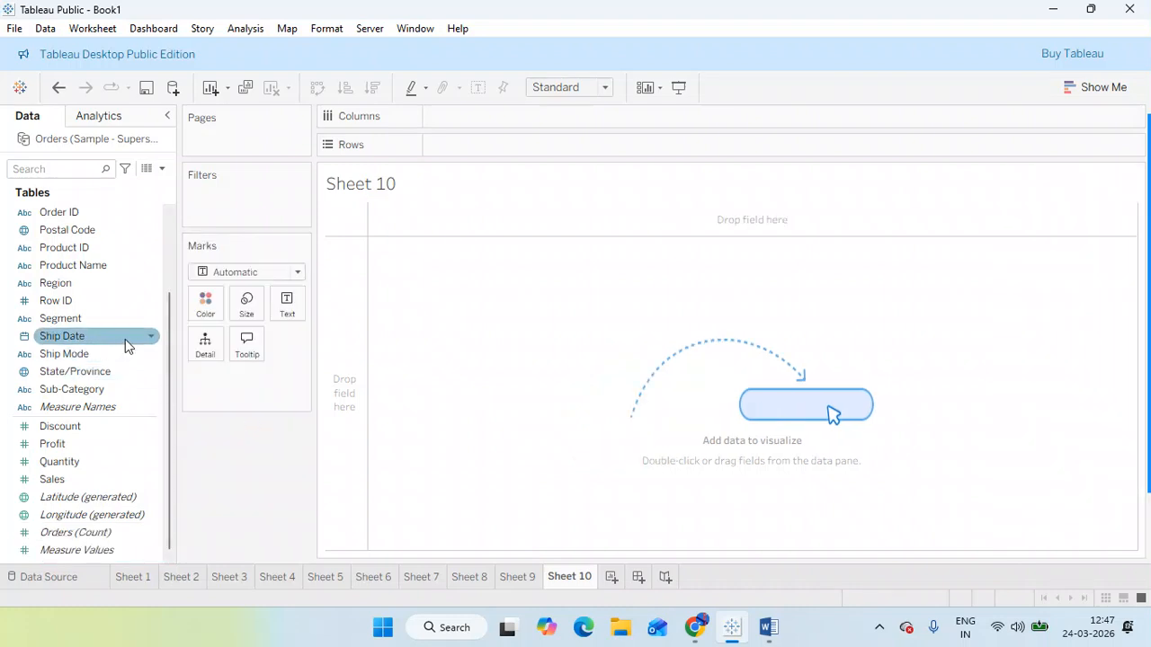
Step: Start creating a new parameter from the Order Date field
scroll(119, 271, "up", 3)
right_click(155, 284)
mouse_move(247, 384)
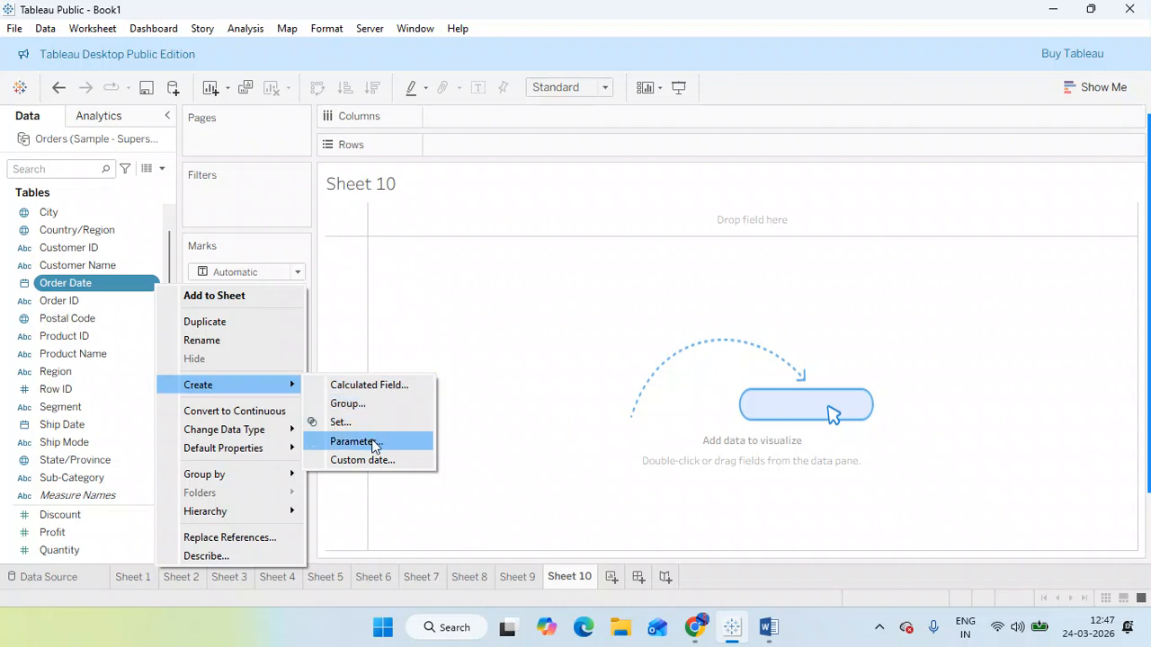
left_click(353, 442)
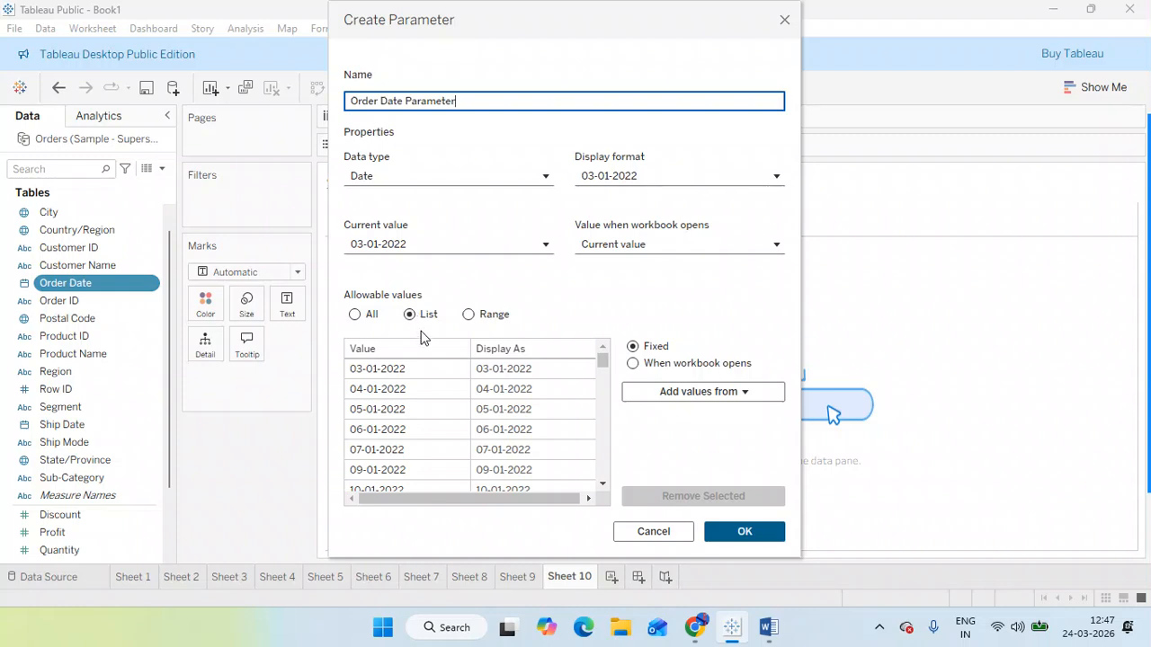
Step: Look through the Order Date parameter's list of allowable values down to the last date
scroll(424, 390, "down", 1)
scroll(425, 390, "down", 20)
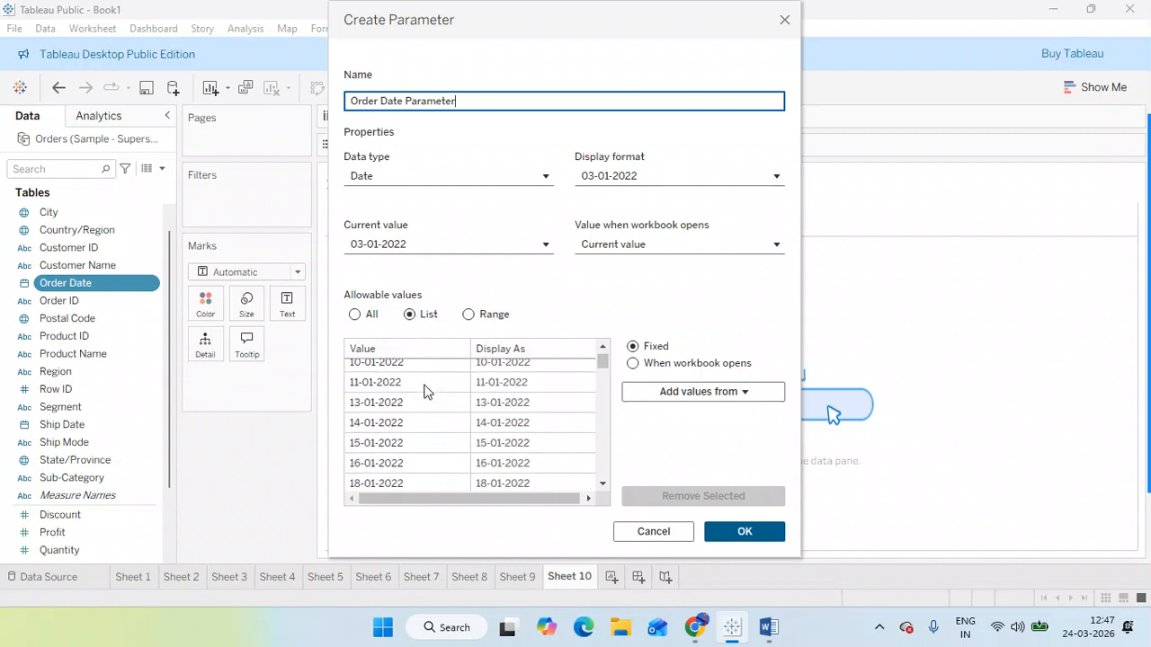
scroll(425, 391, "down", 6)
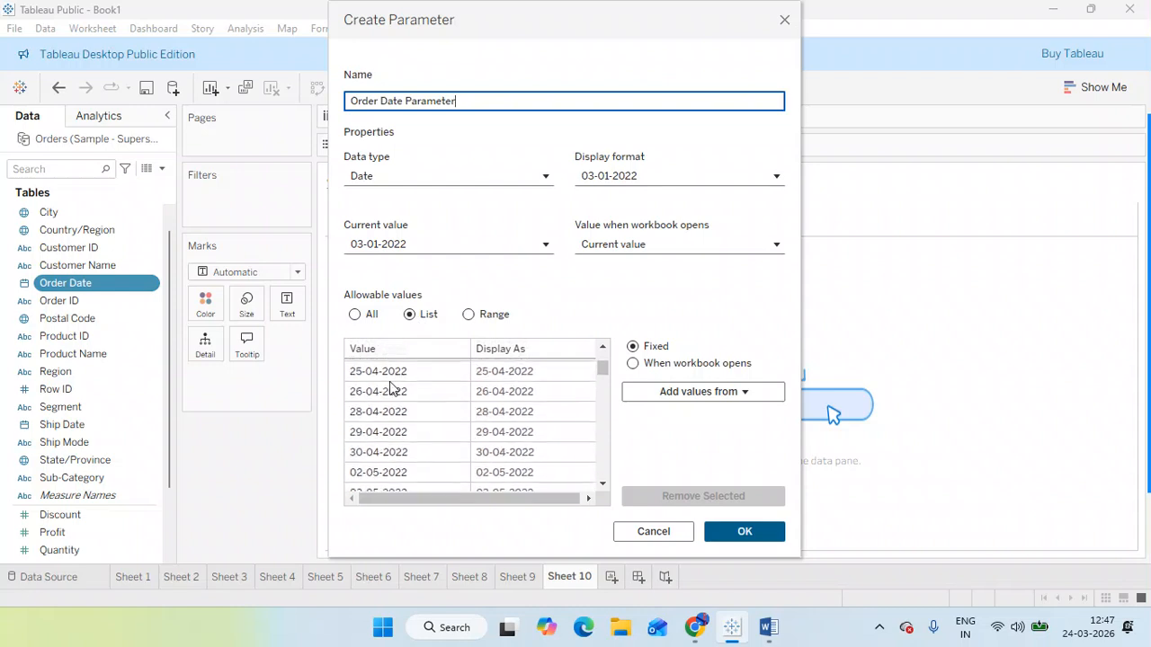
scroll(452, 478, "down", 1)
scroll(452, 478, "down", 20)
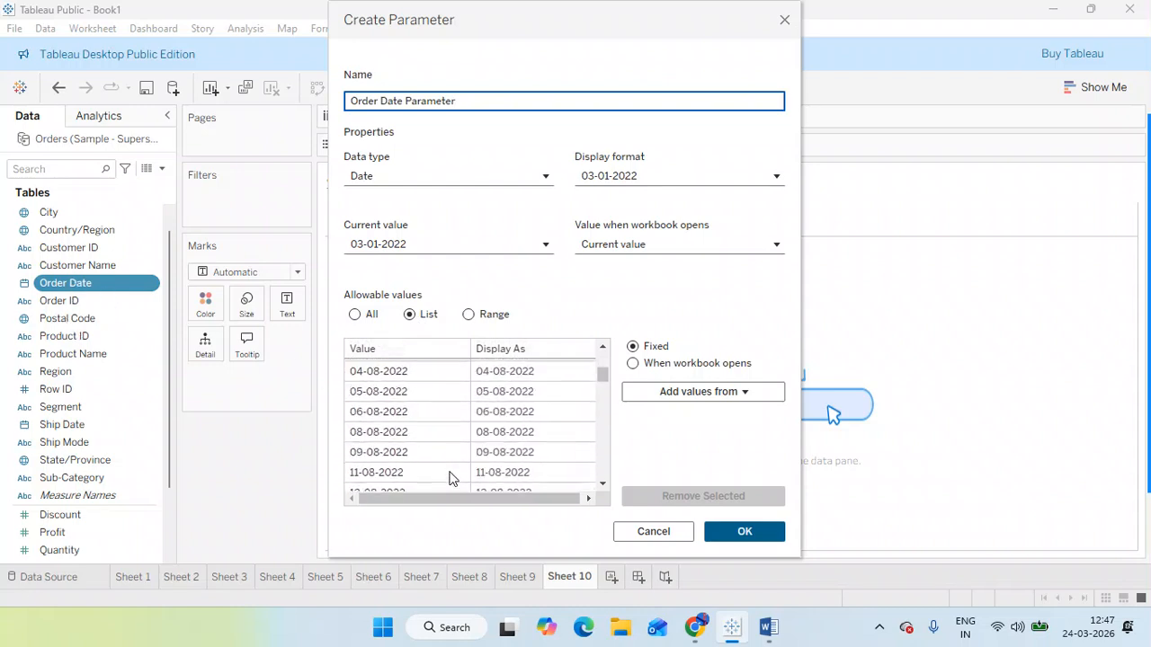
scroll(452, 478, "down", 20)
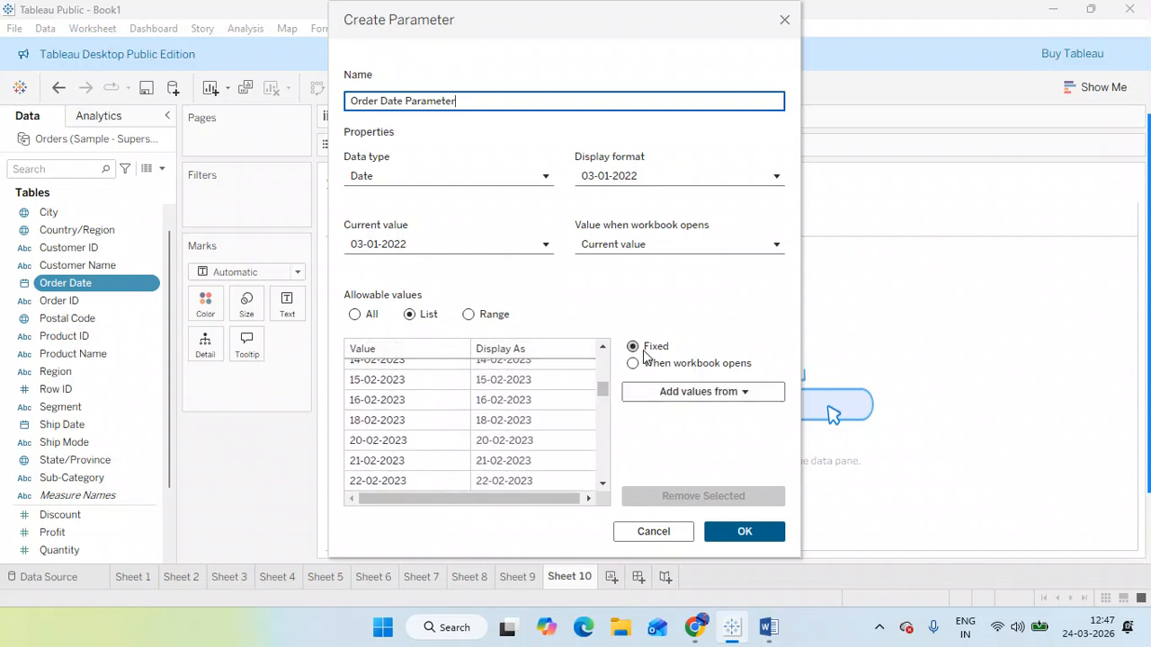
left_click_drag(604, 389, 605, 483)
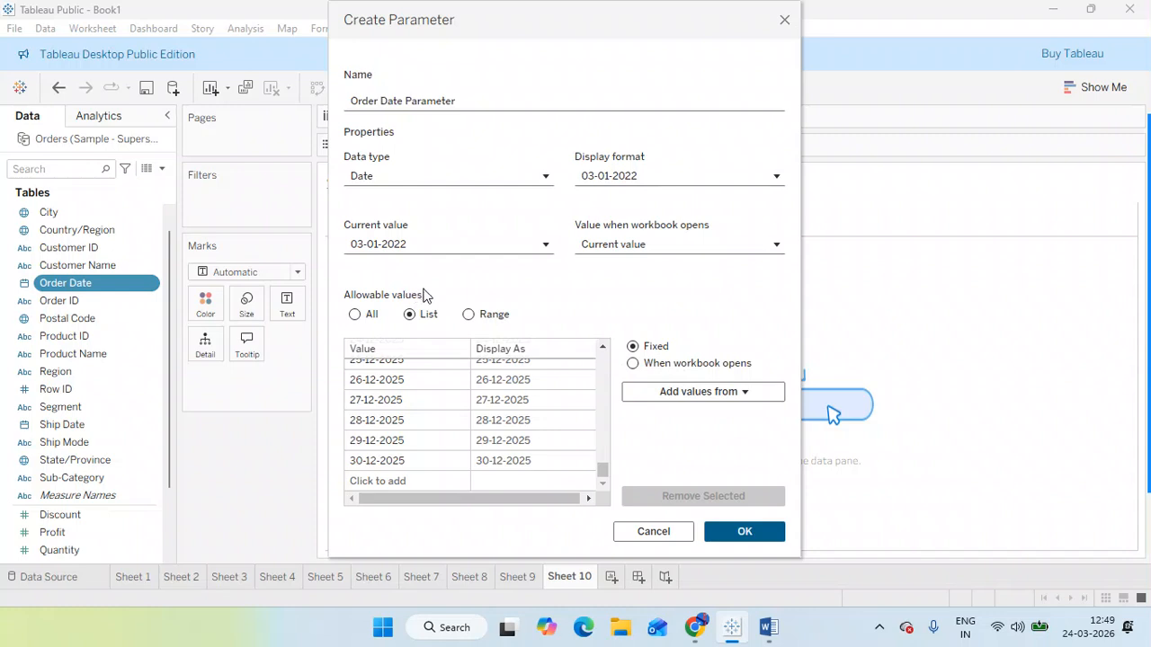
Step: Set the list of allowable values to load from Order Date when the workbook opens, and look back through the listed dates
left_click(639, 368)
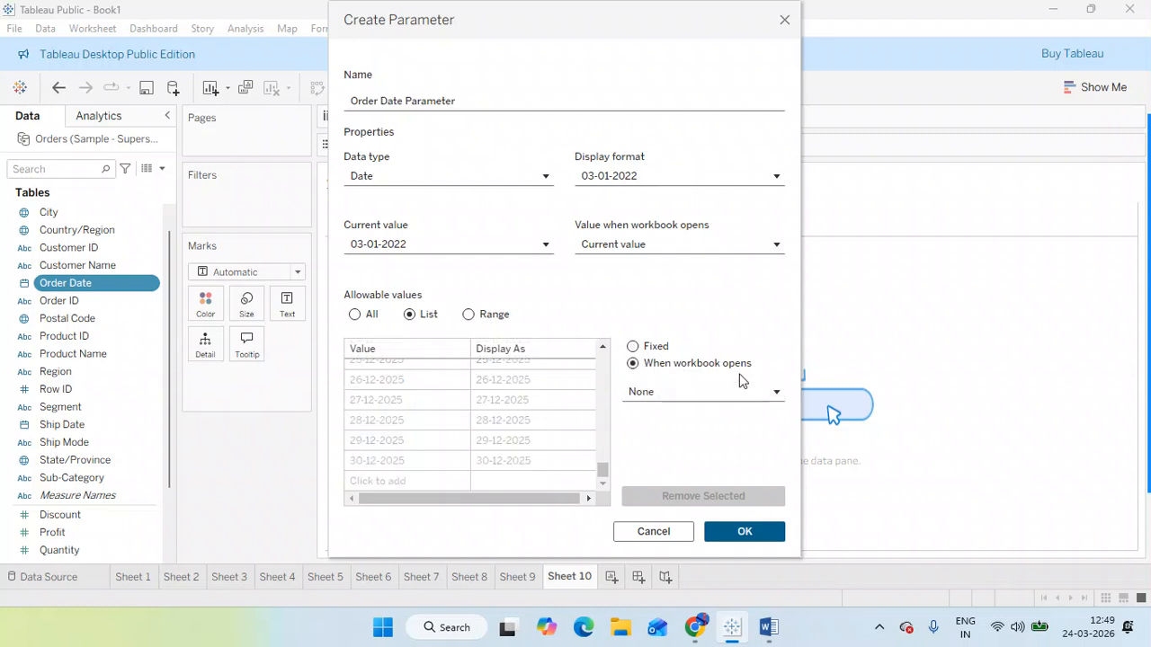
left_click(664, 398)
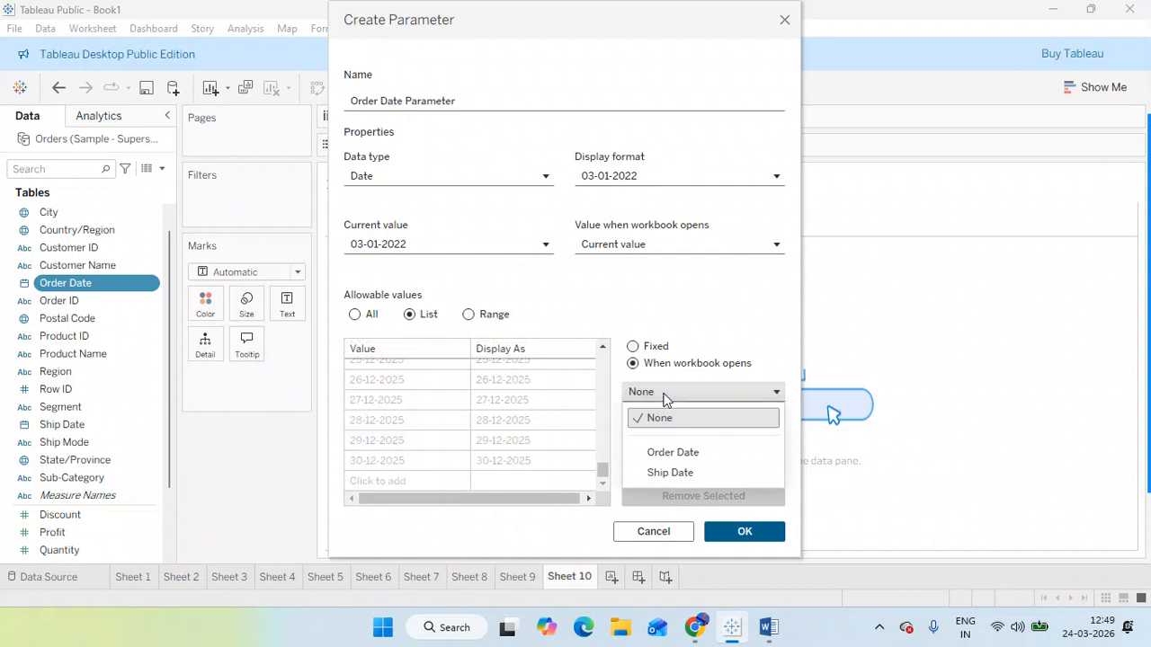
left_click(728, 378)
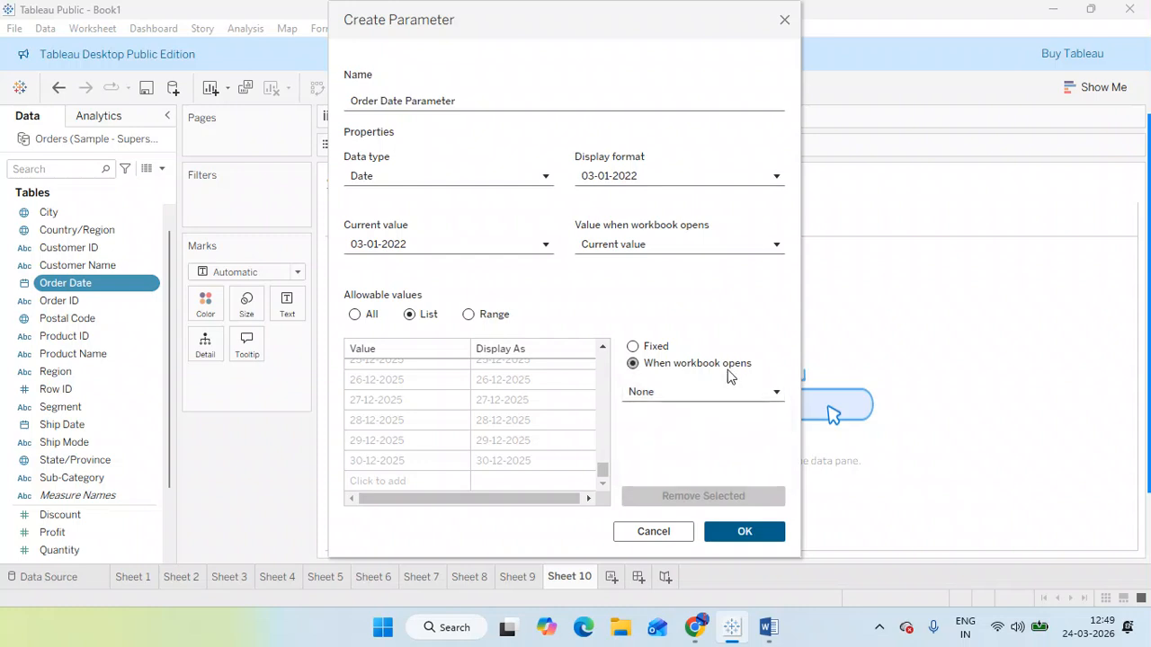
left_click(680, 391)
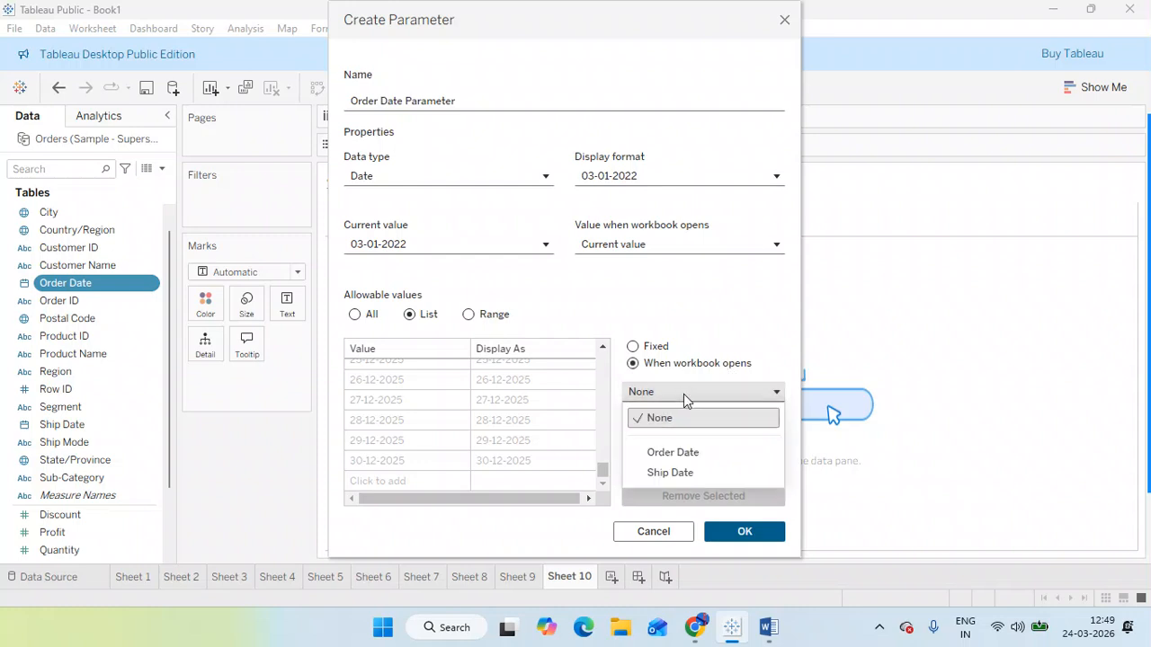
left_click(688, 456)
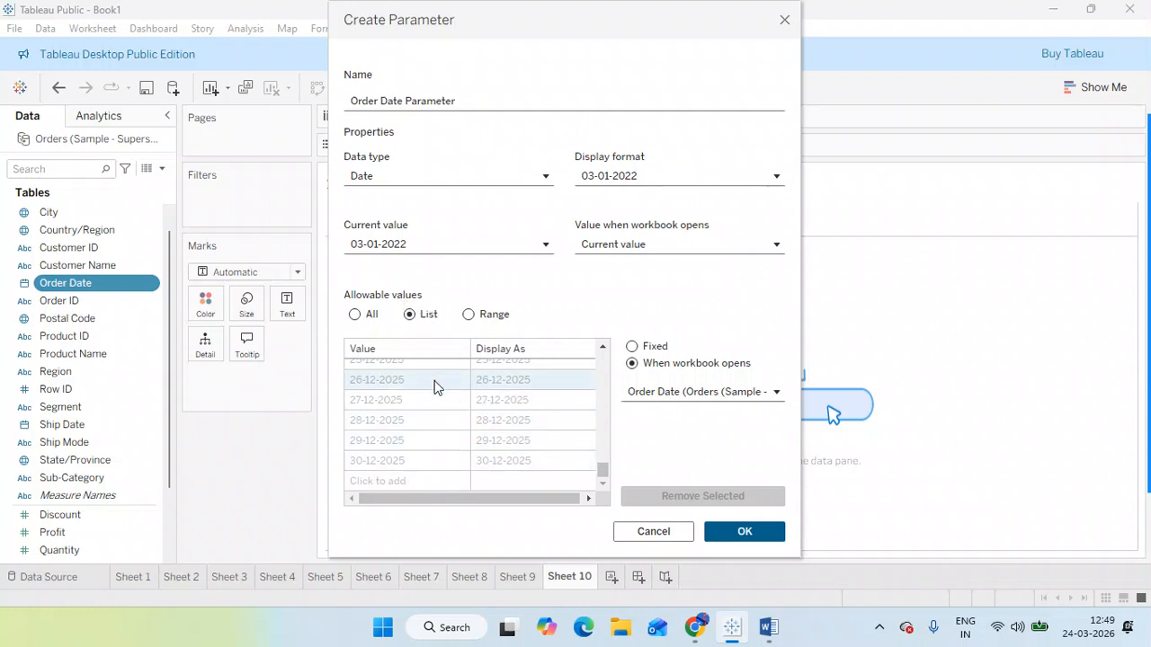
scroll(402, 432, "up", 1)
scroll(402, 431, "up", 20)
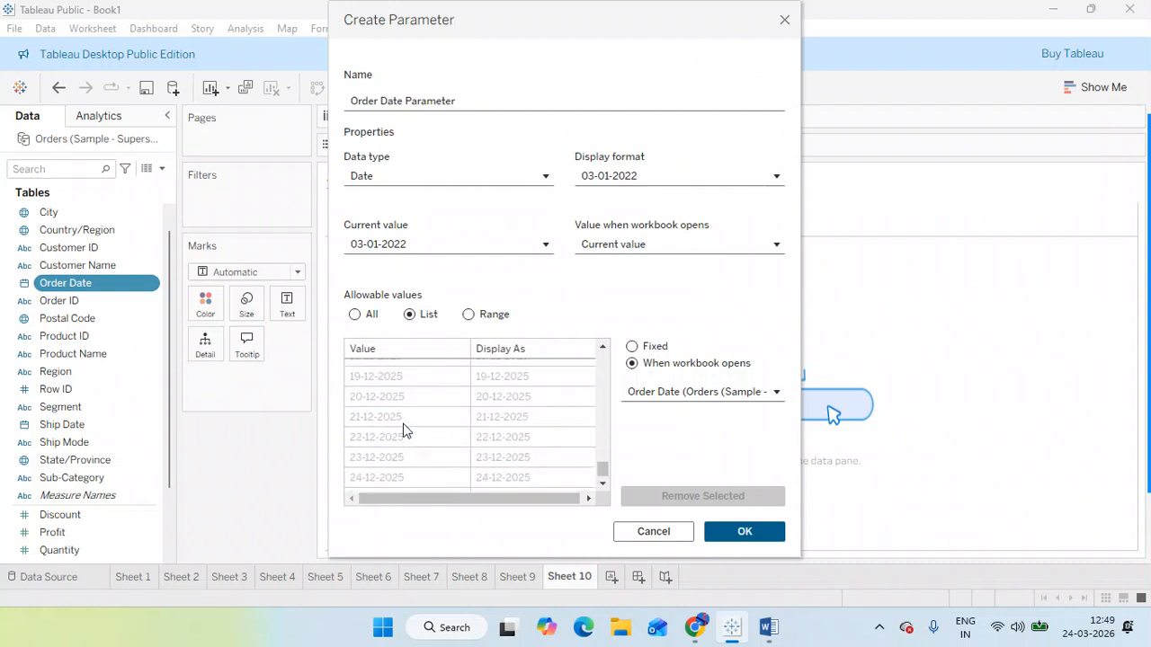
scroll(402, 430, "up", 5)
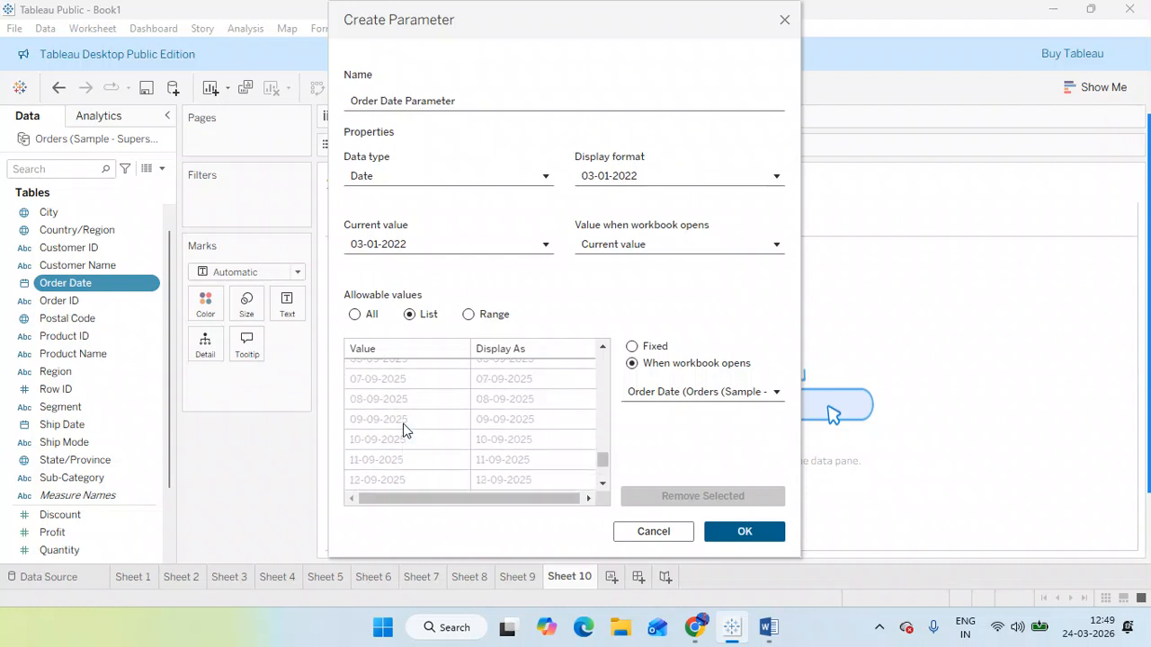
Step: Switch the list to Fixed, select the 09-09-2025 value, and return the list to loading from Order Date when the workbook opens
left_click(633, 347)
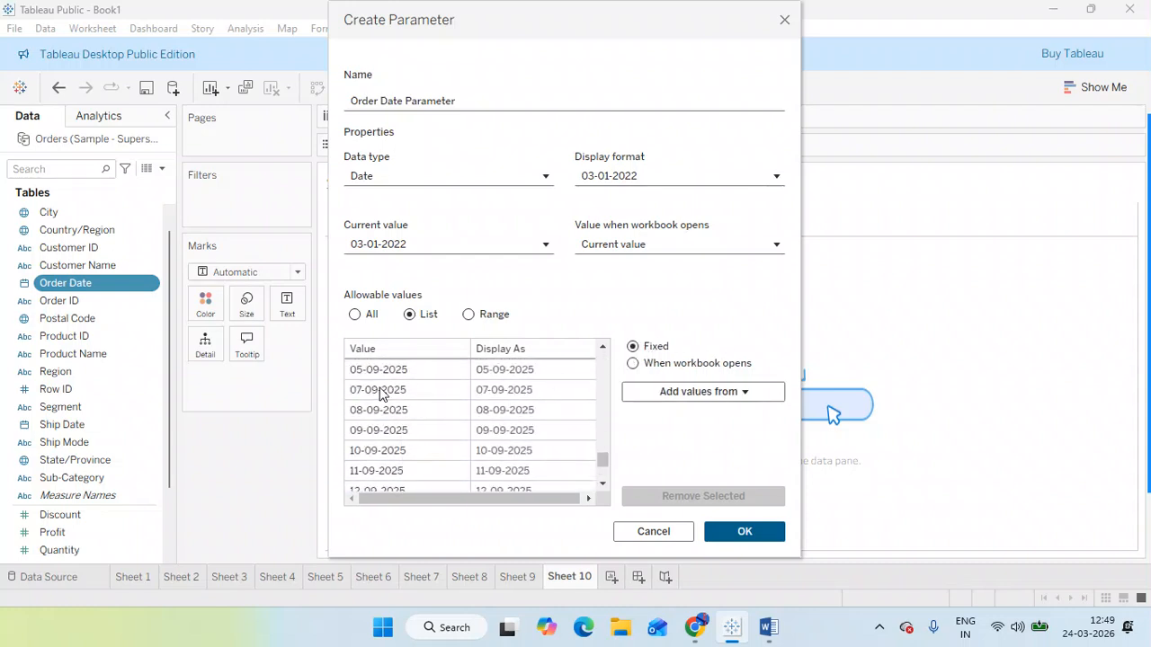
left_click(401, 430)
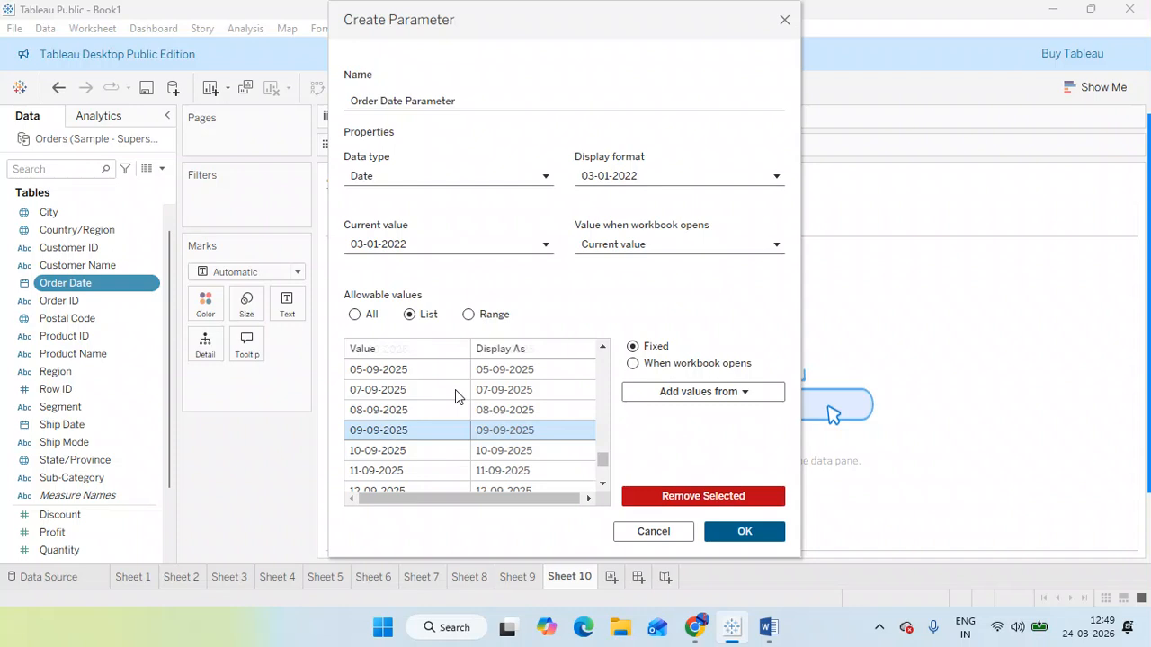
left_click(680, 367)
left_click(678, 392)
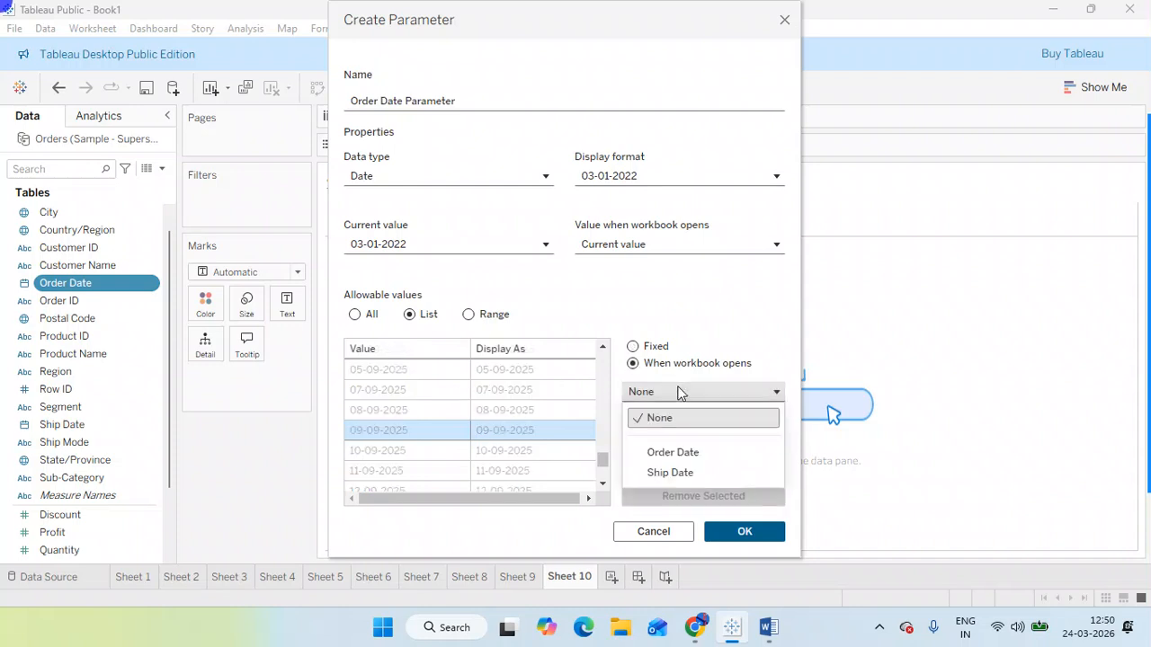
left_click(695, 454)
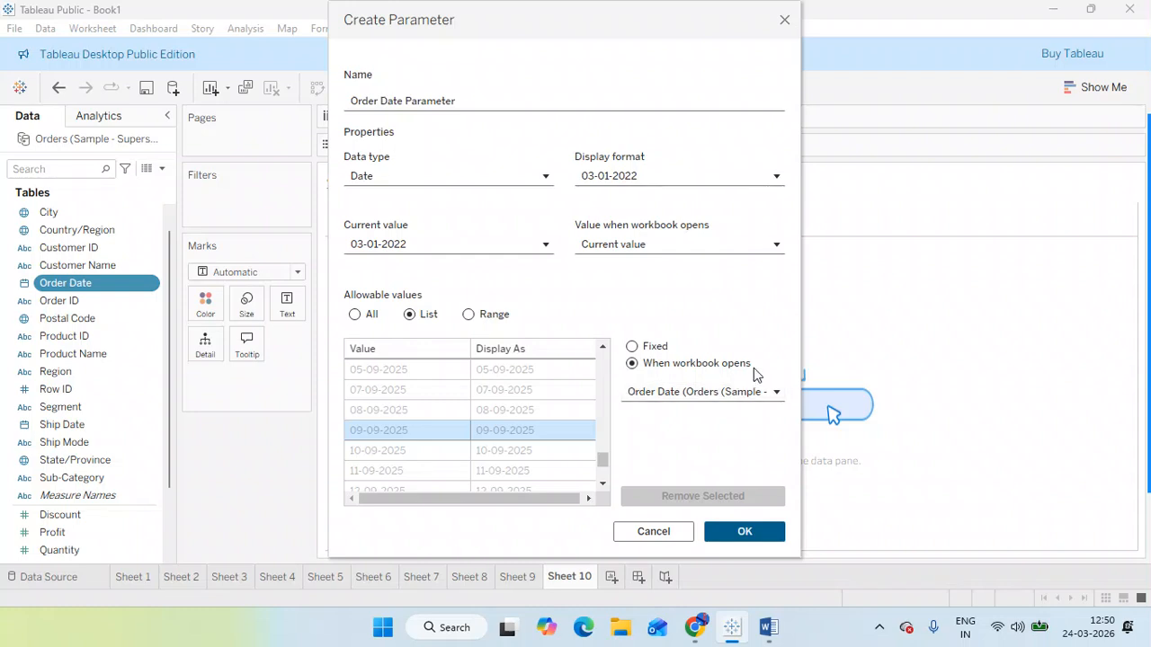
Step: Change the allowable values to Range and try the step size option on and off
left_click(469, 315)
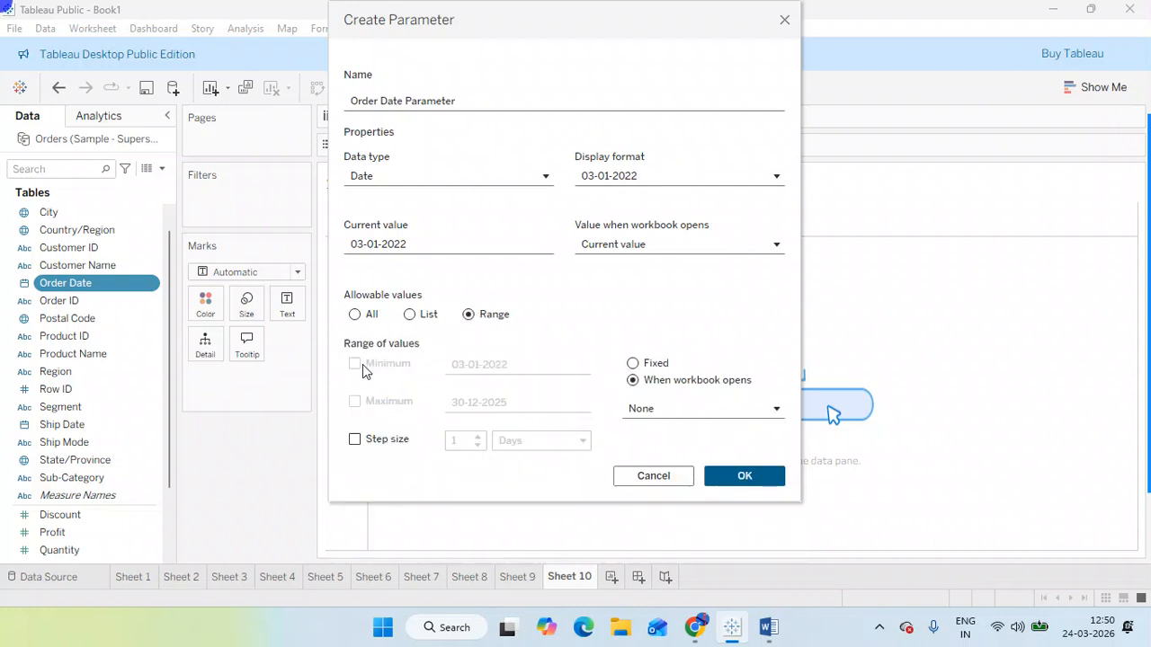
left_click(354, 440)
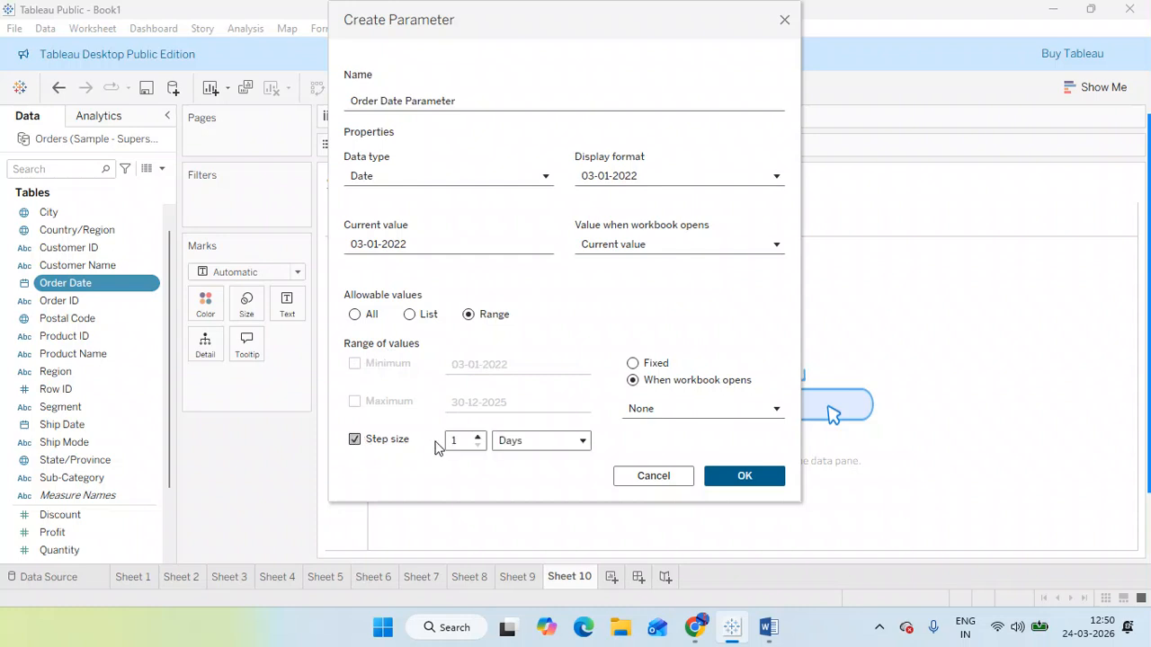
left_click(354, 439)
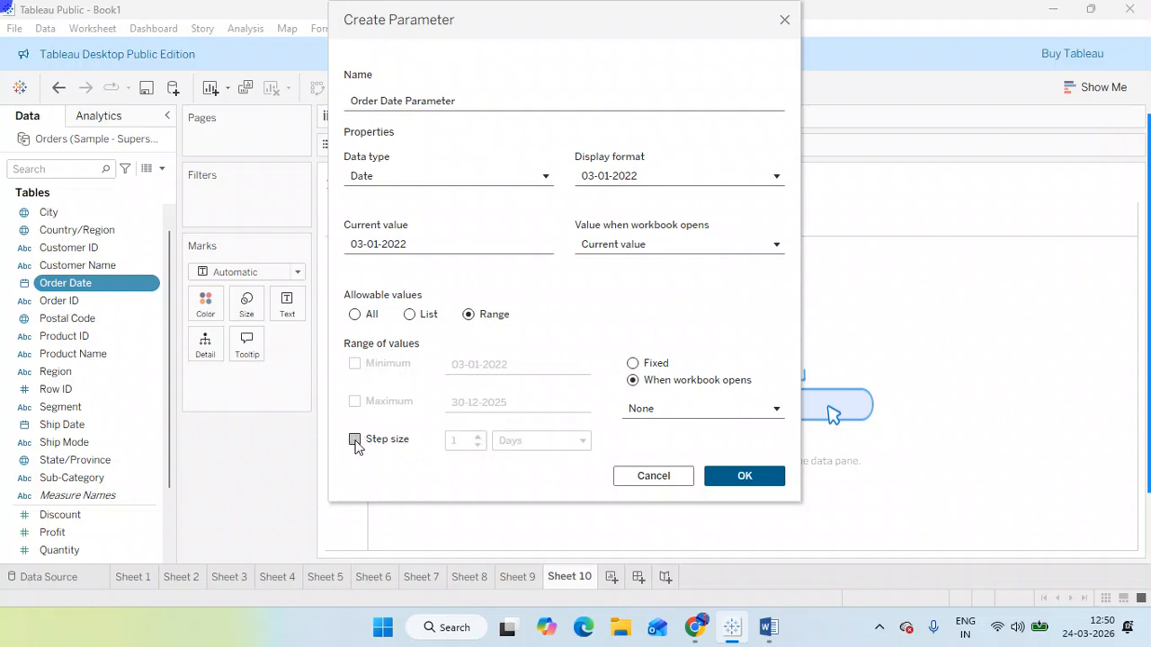
Step: Make the range fixed with a minimum of 03-01-2022 and a maximum of 30-12-2025
left_click(632, 363)
left_click(354, 364)
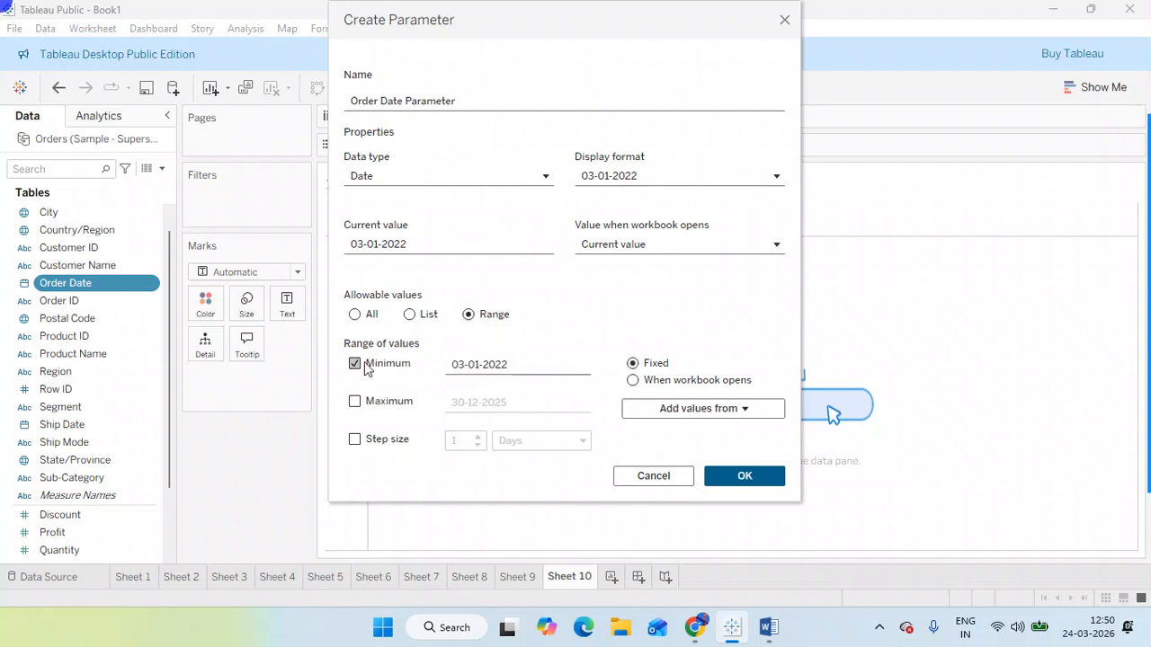
left_click(458, 365)
left_click_drag(457, 365, 526, 368)
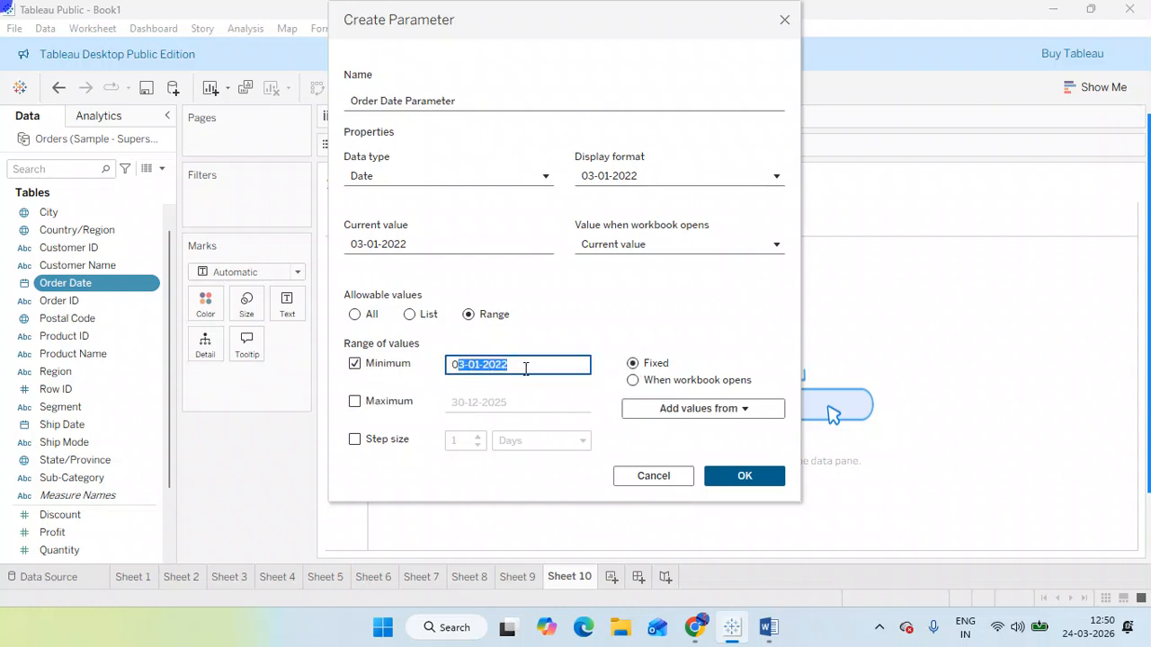
left_click(356, 401)
left_click(497, 403)
left_click_drag(497, 402, 441, 404)
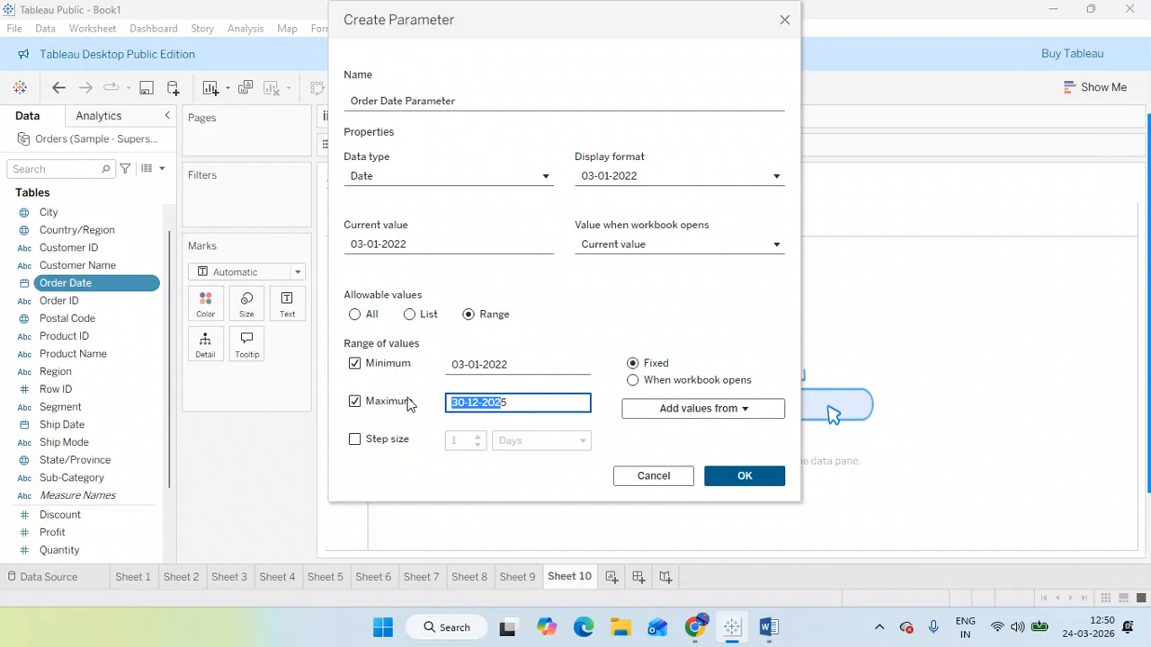
left_click(551, 350)
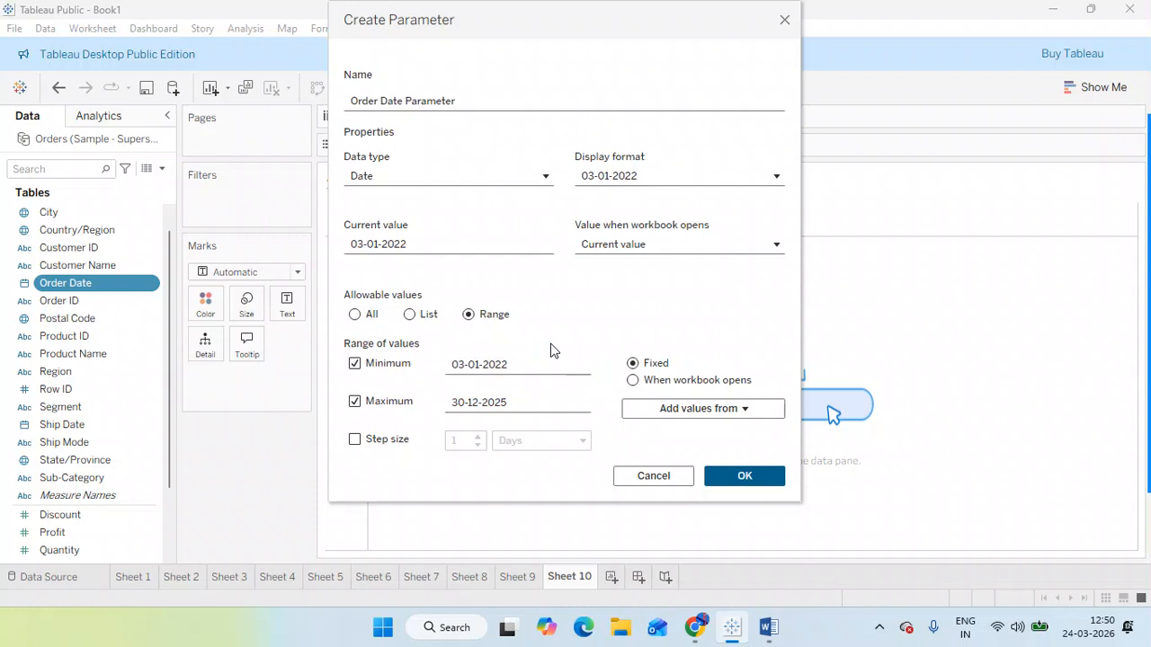
Step: Set the range of values to load from Order Date when the workbook opens
left_click(654, 381)
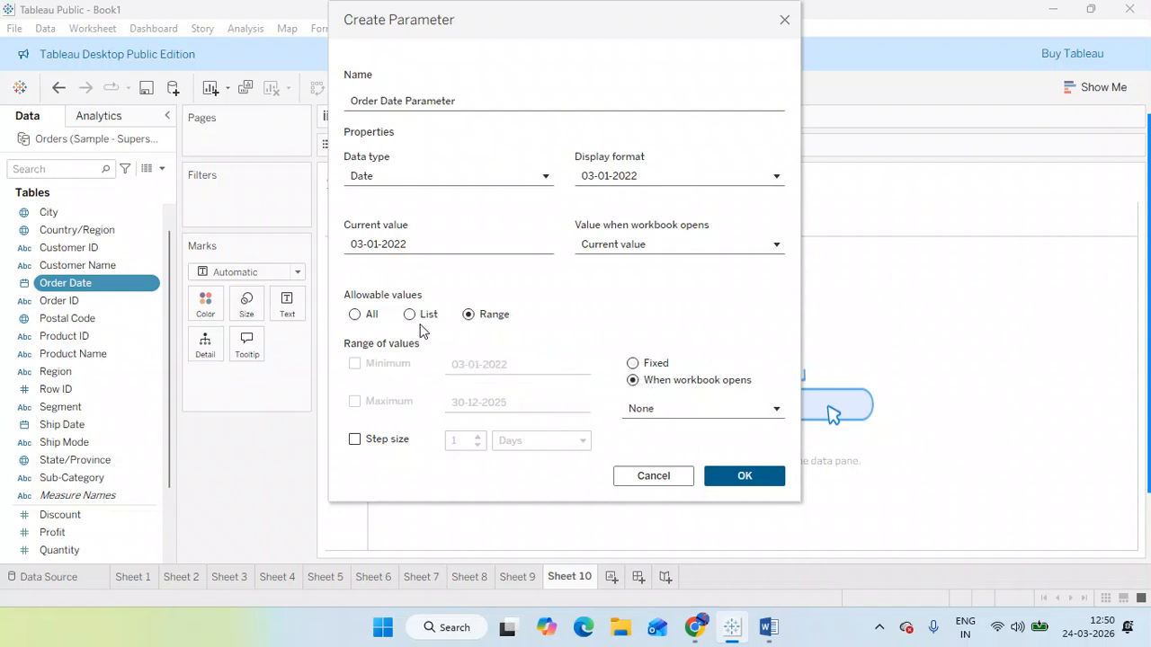
left_click(658, 410)
left_click(680, 362)
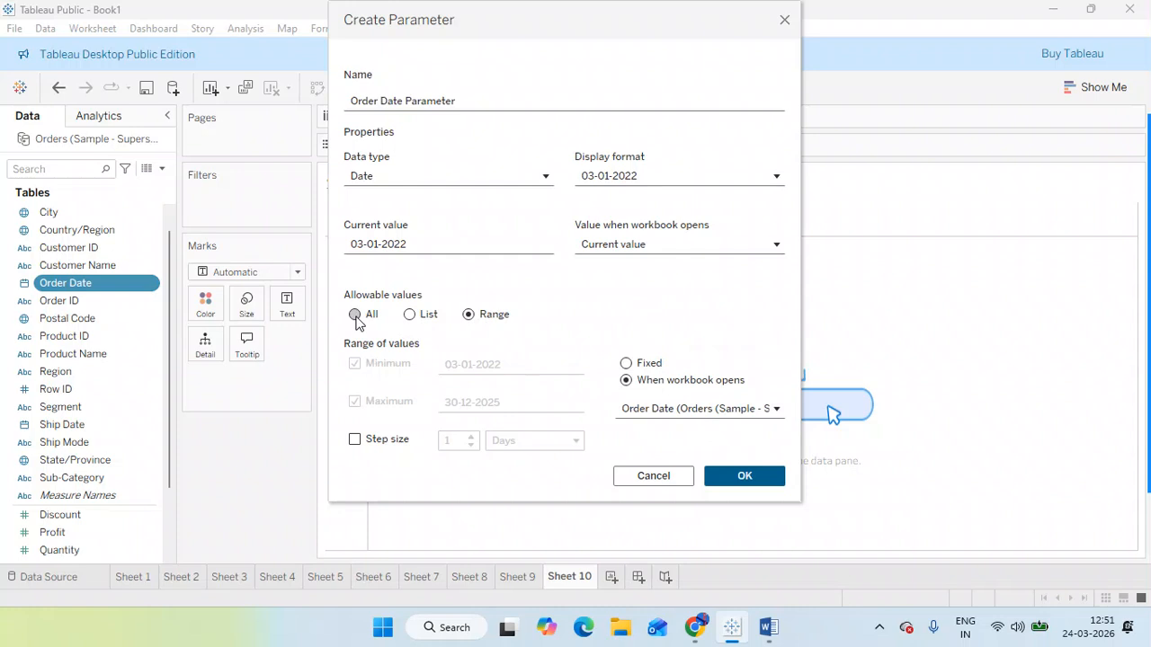
Step: Switch the allowable values to a fixed List, and set them to All
left_click(410, 314)
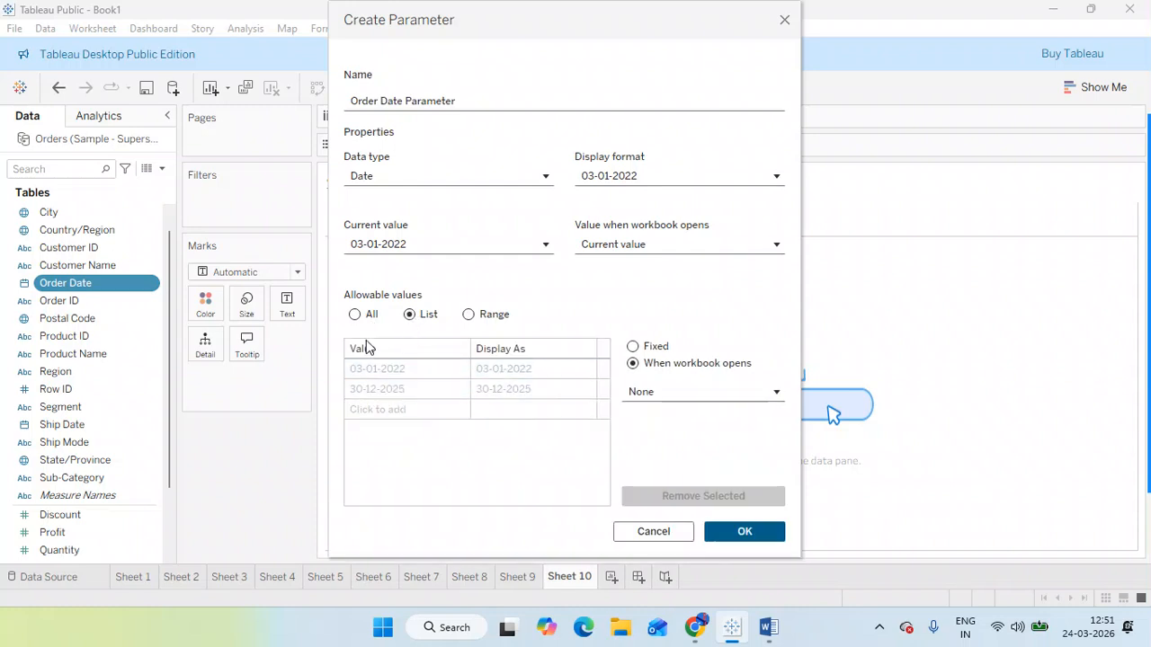
left_click(632, 346)
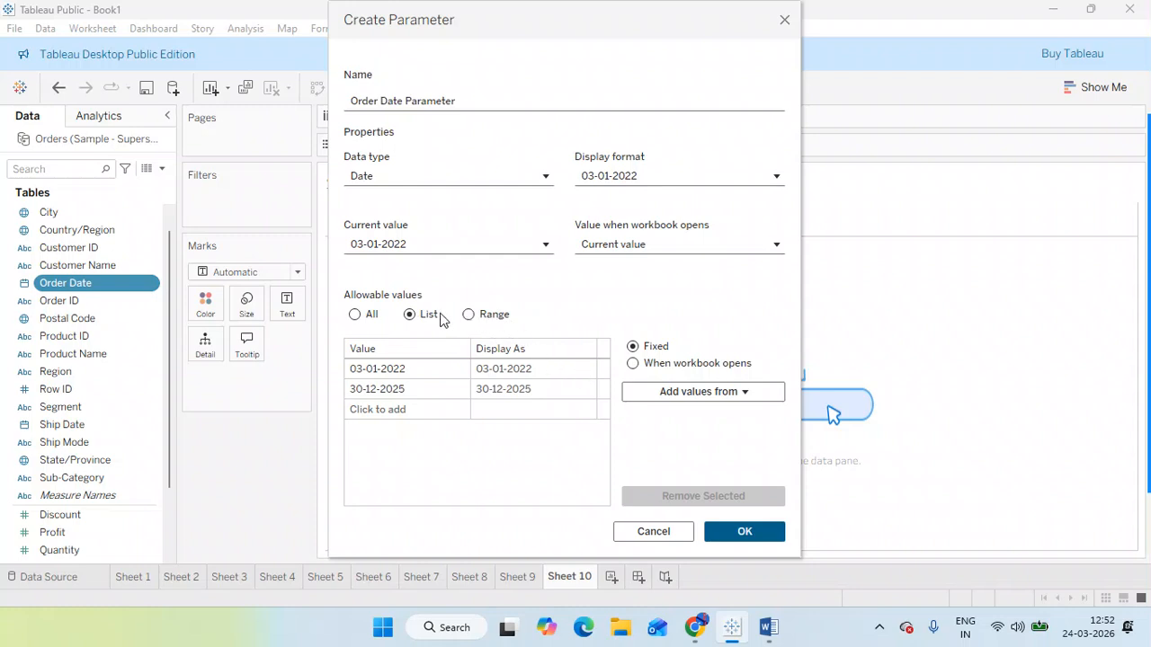
left_click(355, 313)
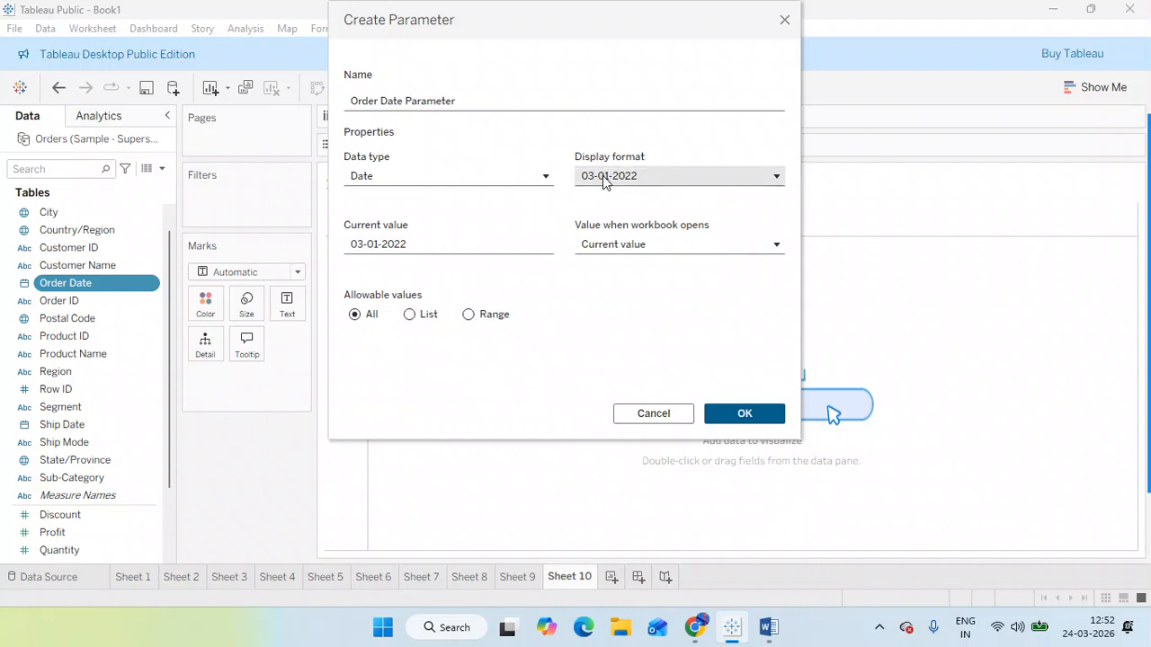
Step: Try the String data type for the parameter, return it to Date, and discard the new parameter
left_click(413, 184)
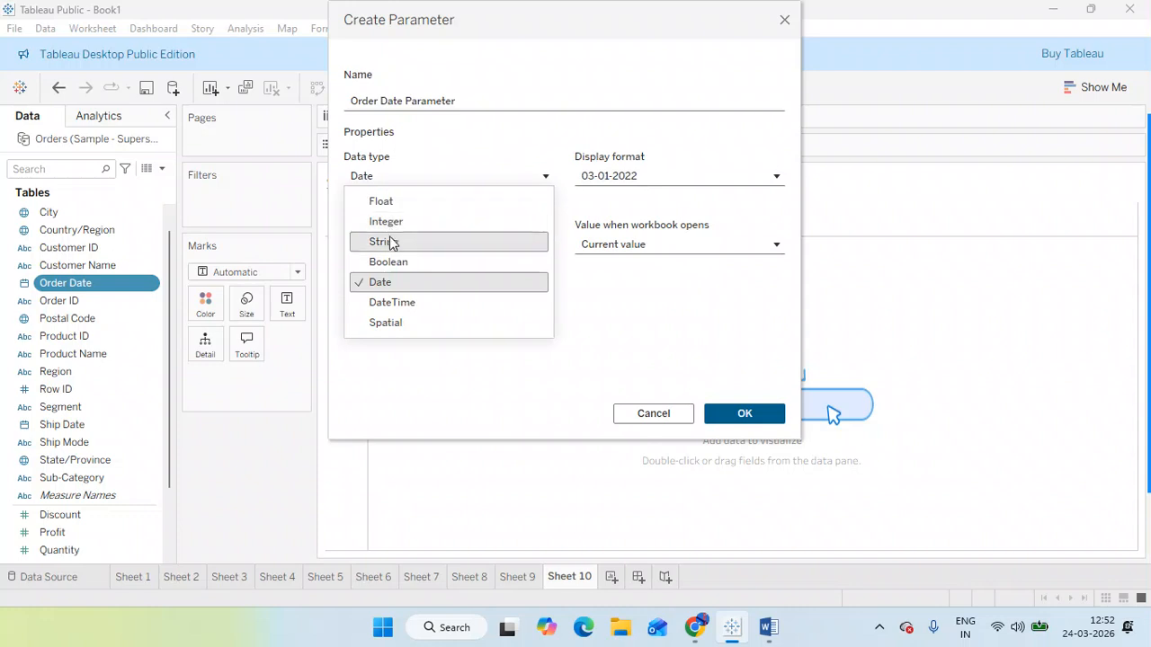
left_click(400, 243)
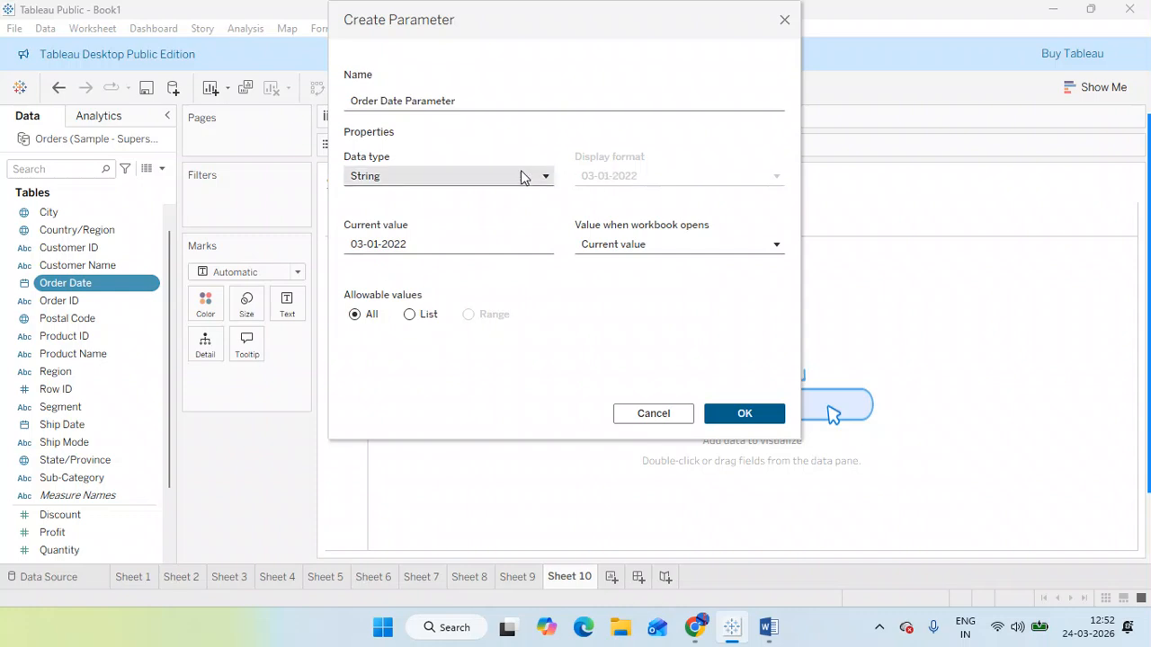
left_click(475, 178)
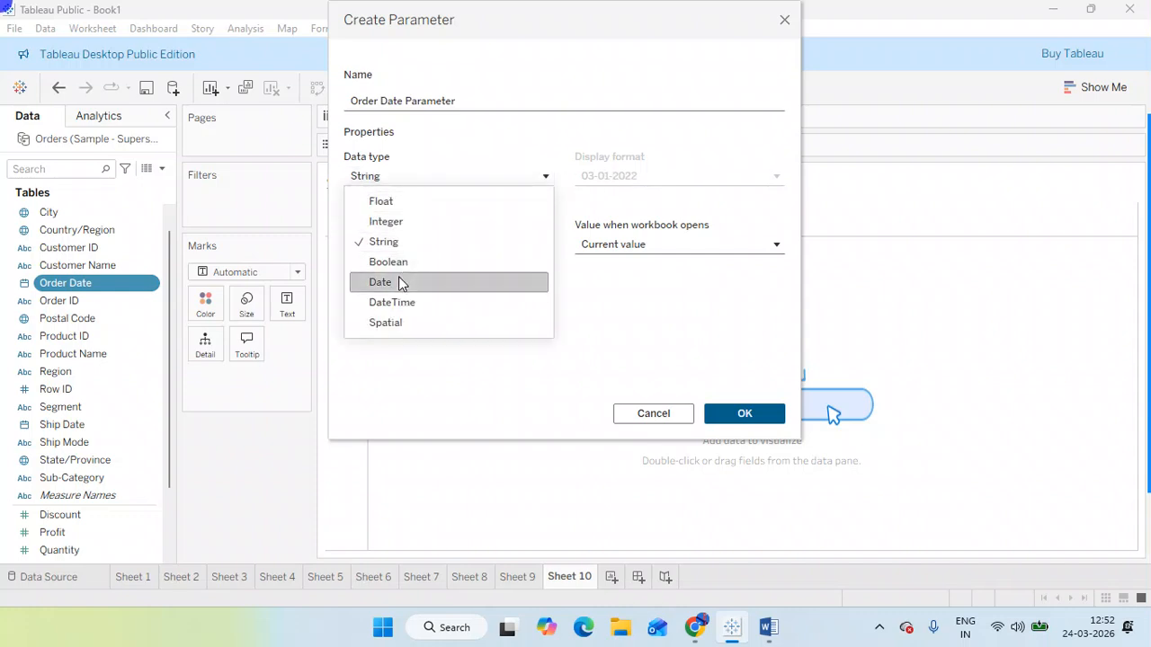
left_click(400, 281)
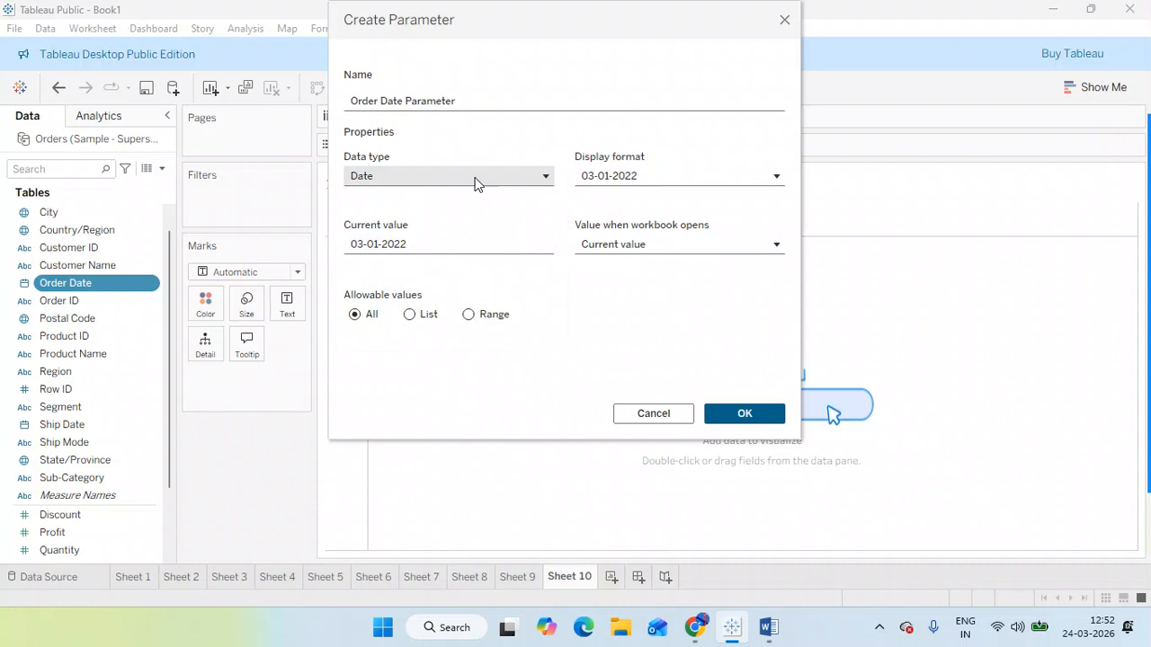
left_click(784, 21)
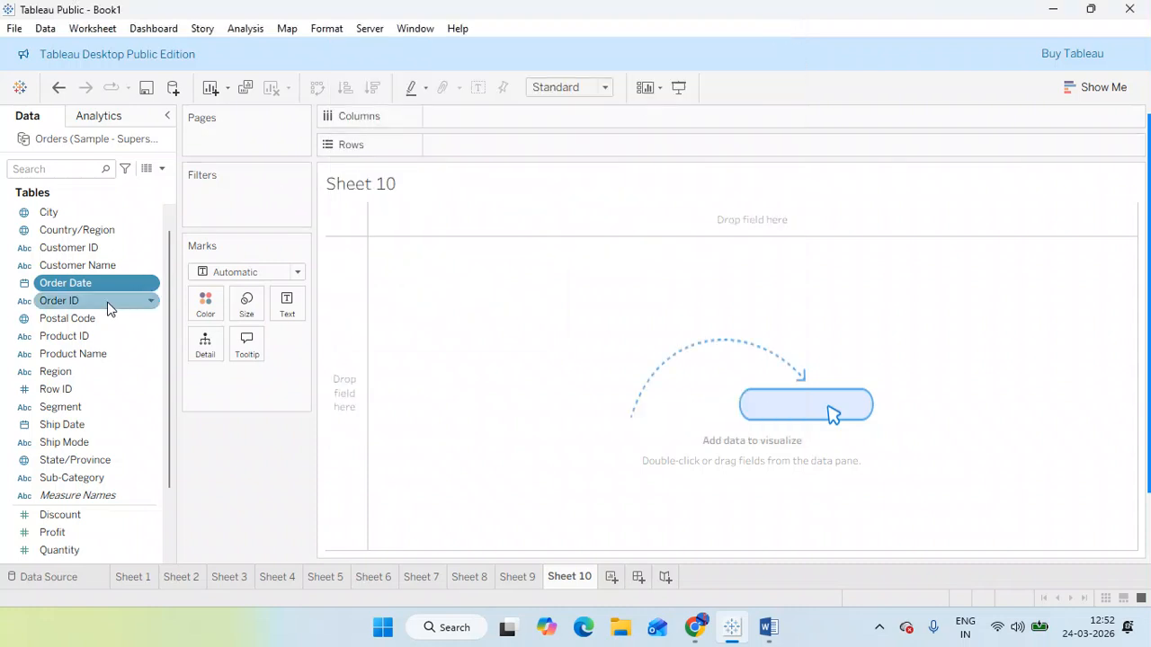
Step: Build a bar chart on Sheet 10 with all Customer Name members in rows and the sum of Sales in columns
left_click_drag(93, 269, 522, 162)
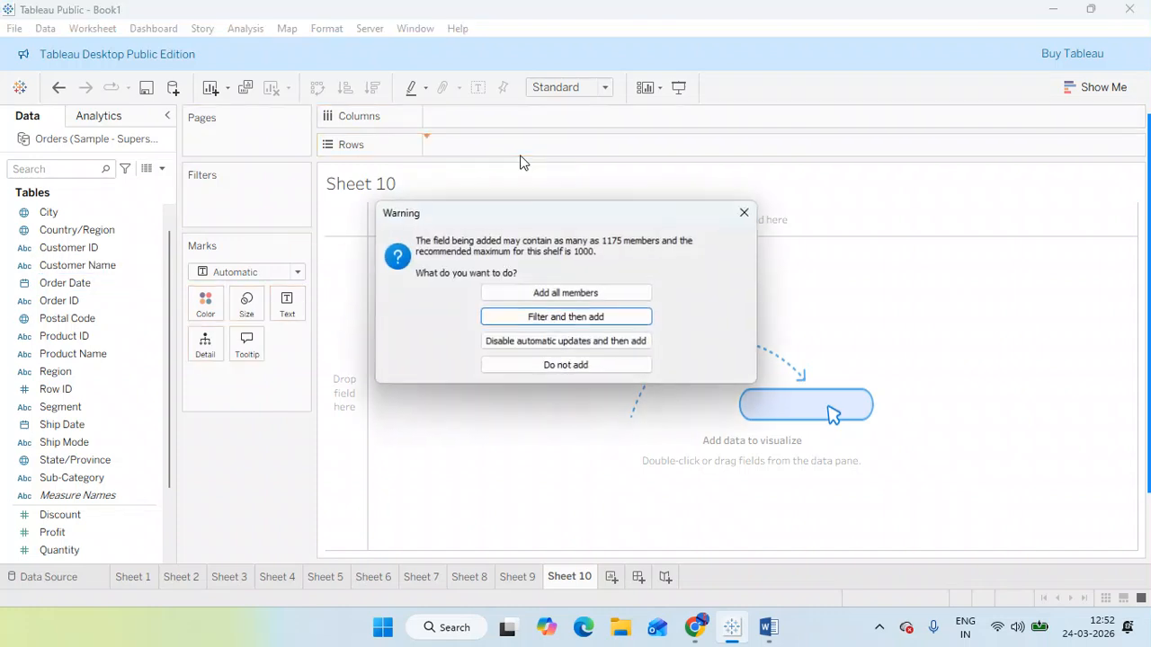
left_click(594, 294)
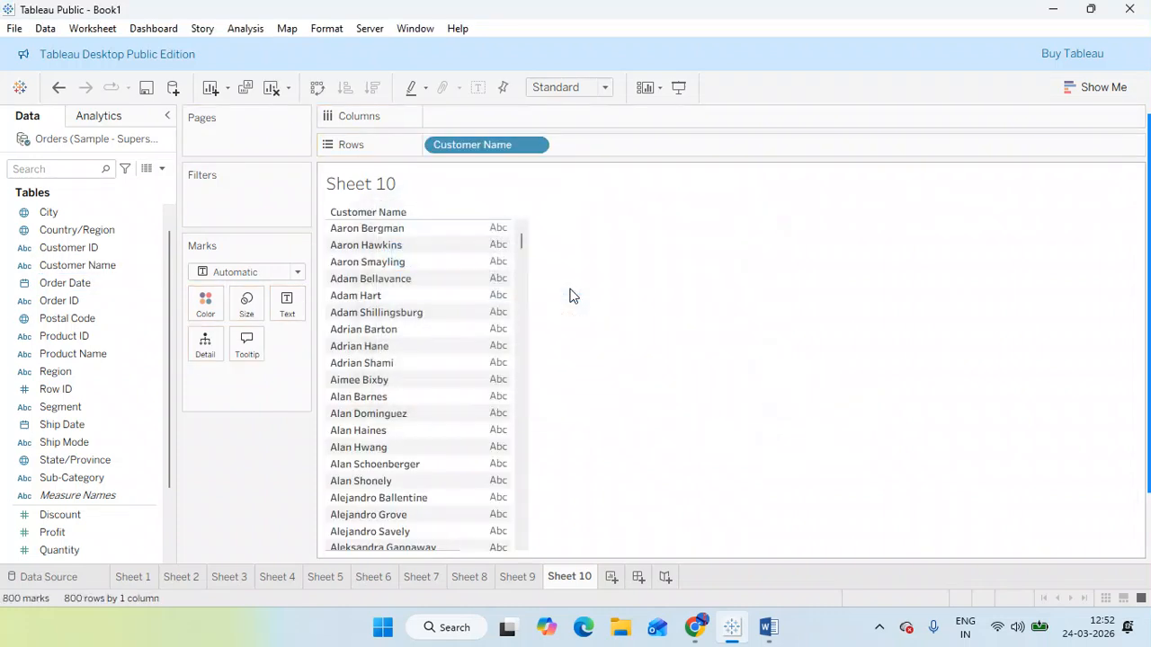
scroll(93, 500, "down", 2)
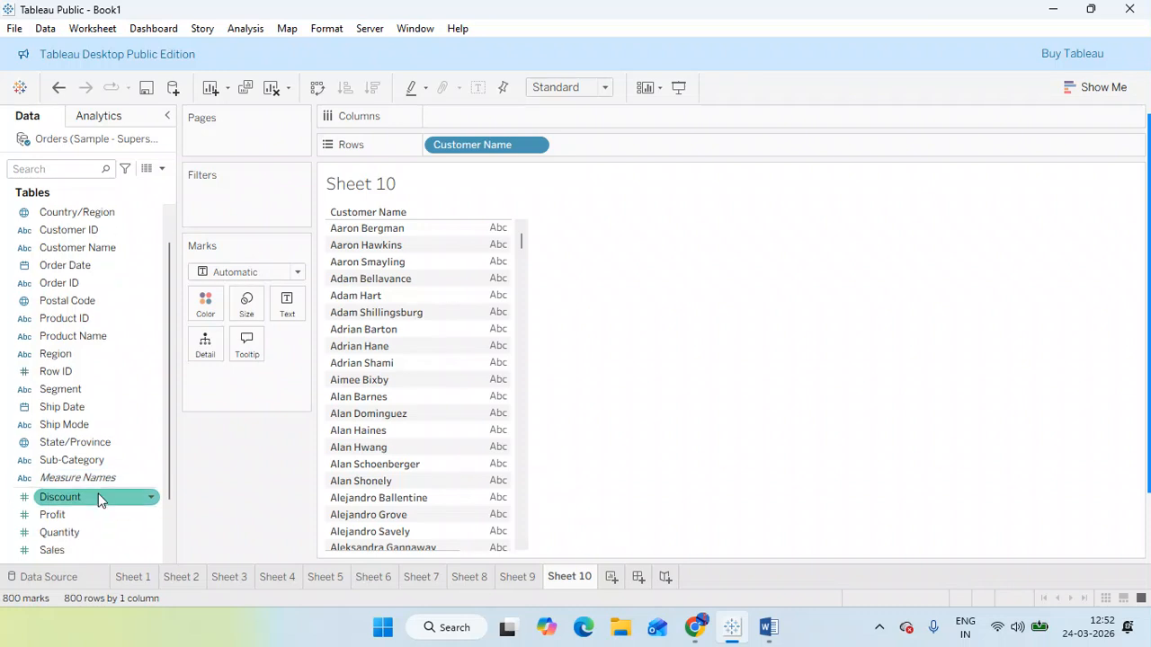
left_click_drag(72, 532, 471, 113)
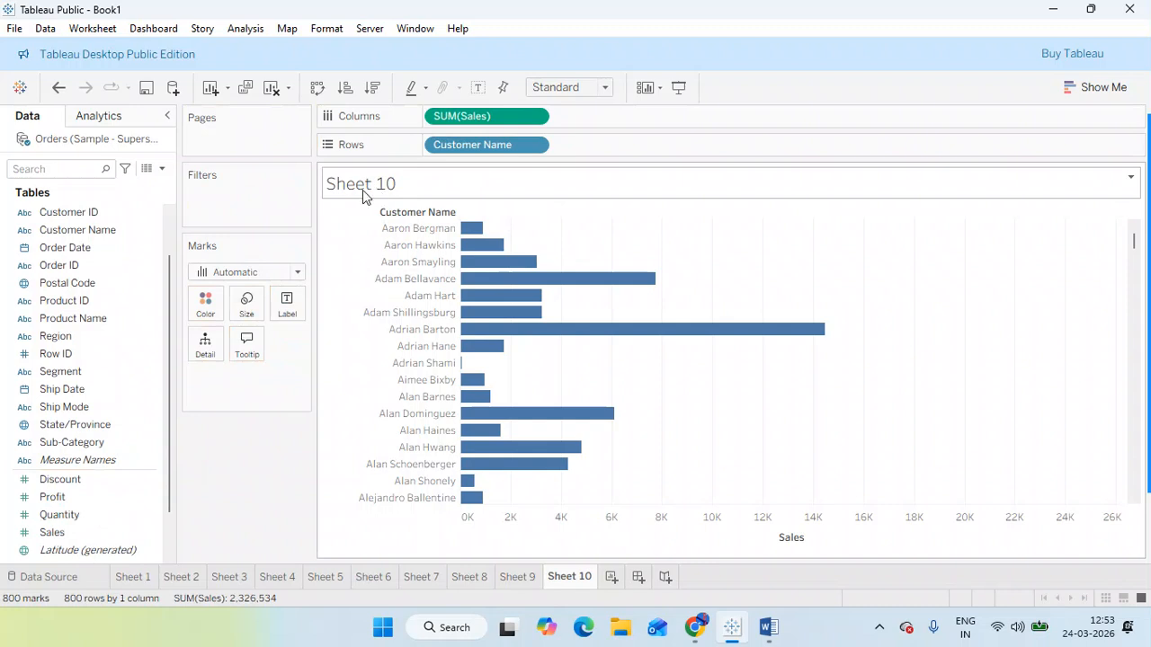
Step: Show the Customer Name filter beside the chart and turn on mark labels for the bars
left_click(536, 146)
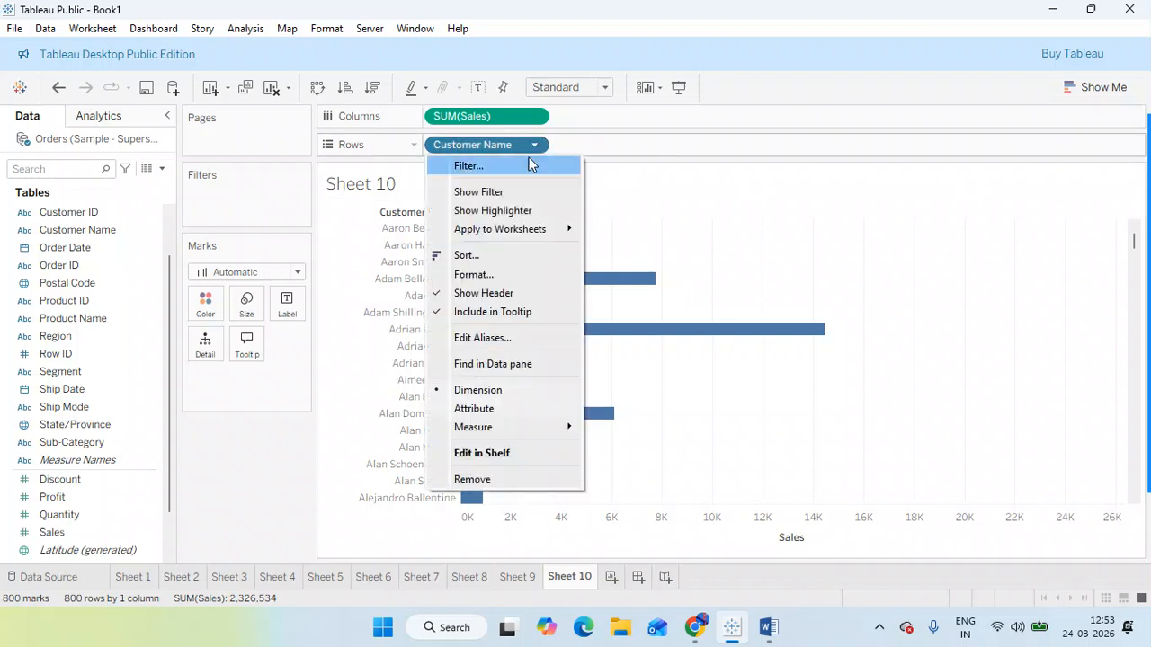
left_click(500, 197)
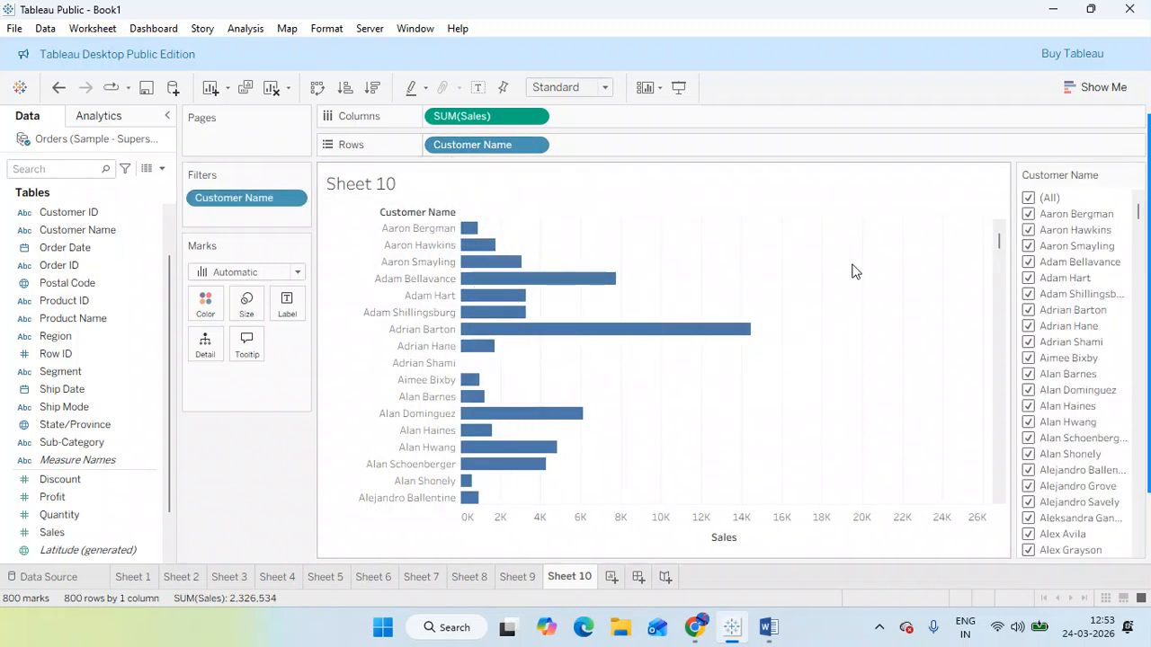
left_click(477, 88)
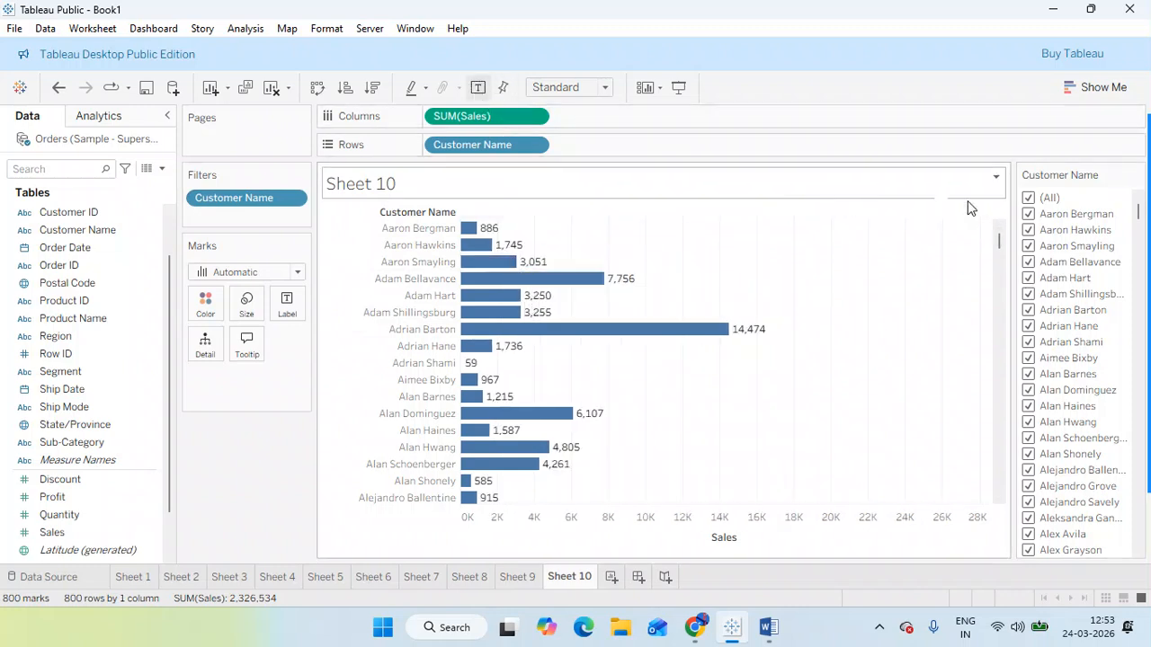
Step: Limit the Customer Name filter to the top 10 by sum of Sales
left_click(293, 200)
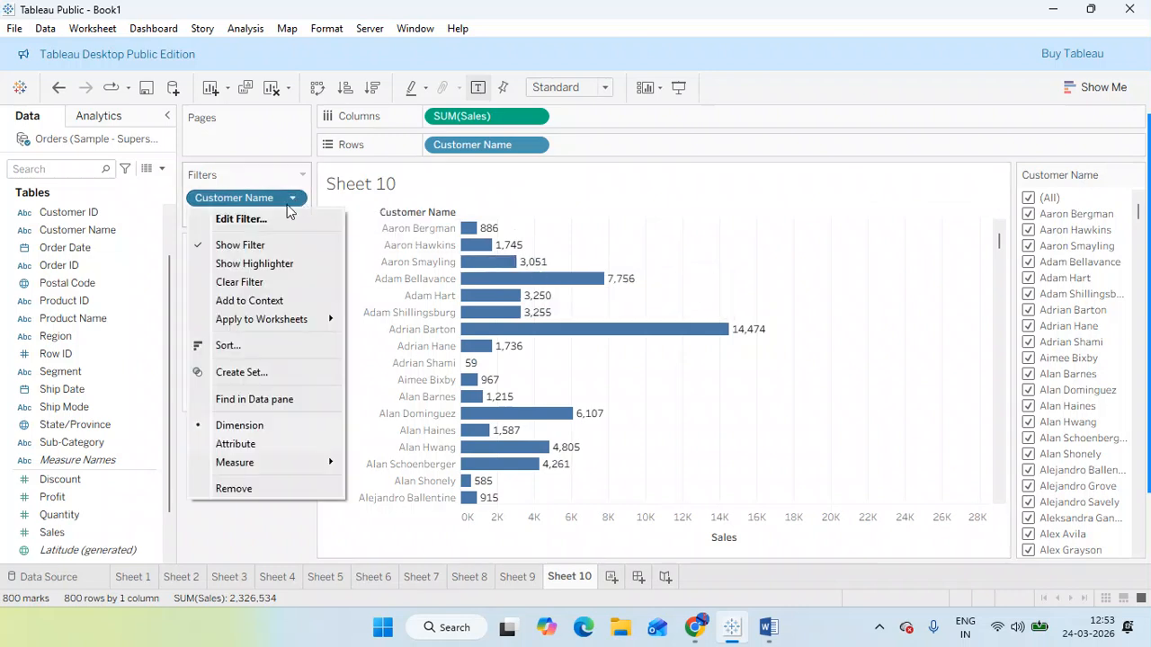
left_click(267, 223)
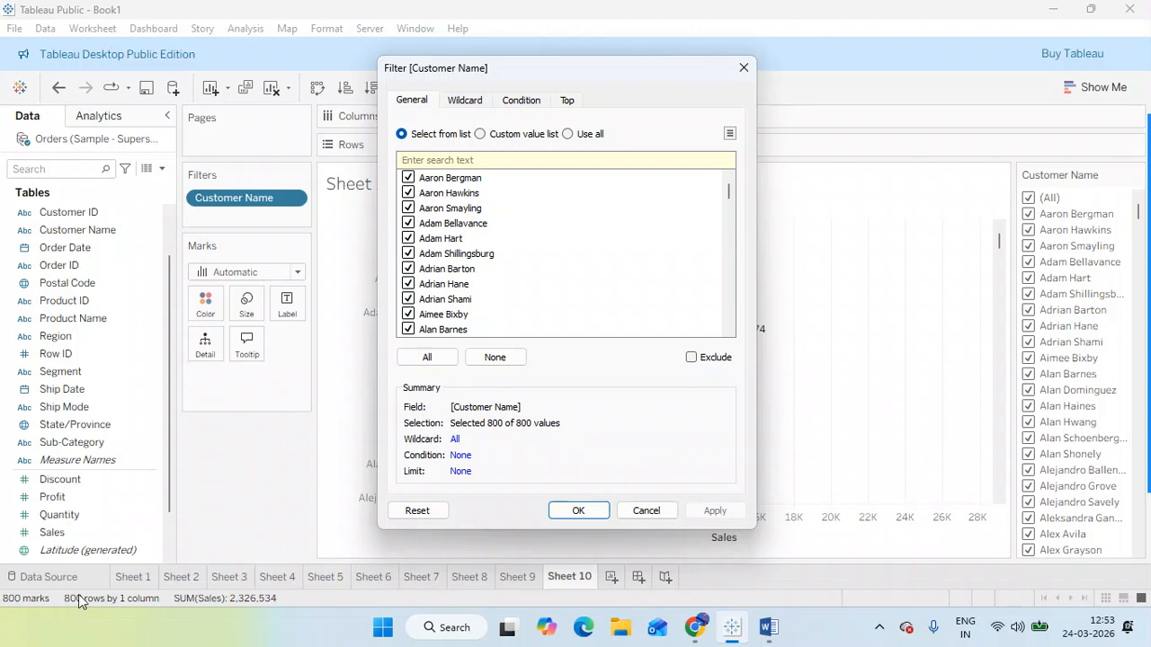
left_click(563, 102)
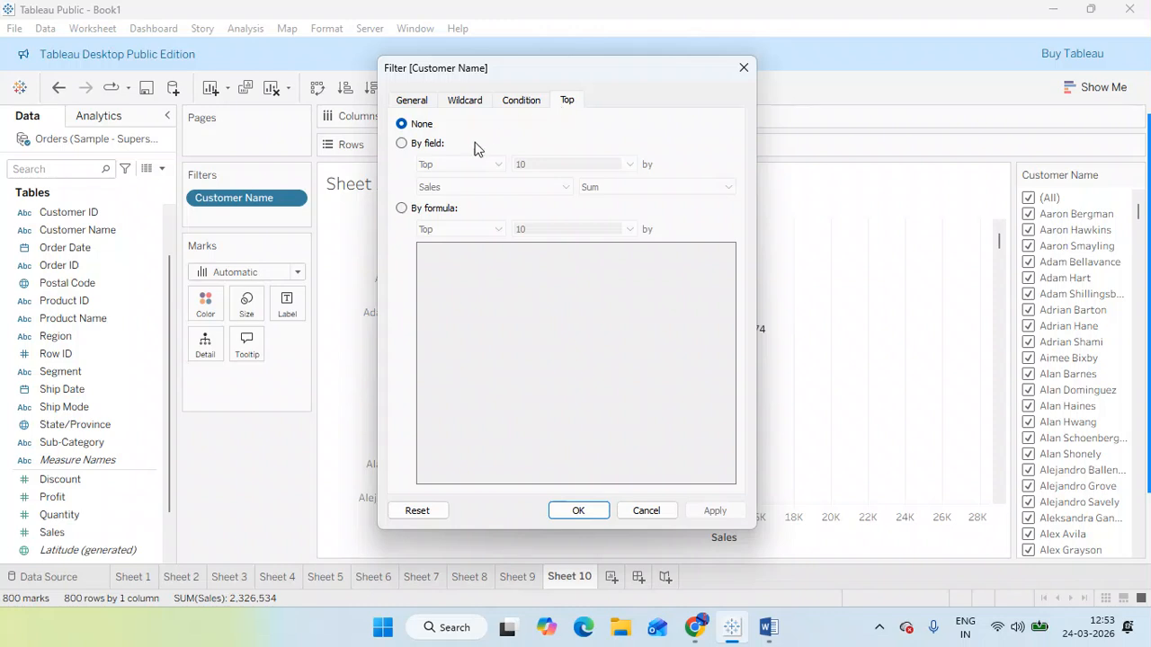
left_click(416, 146)
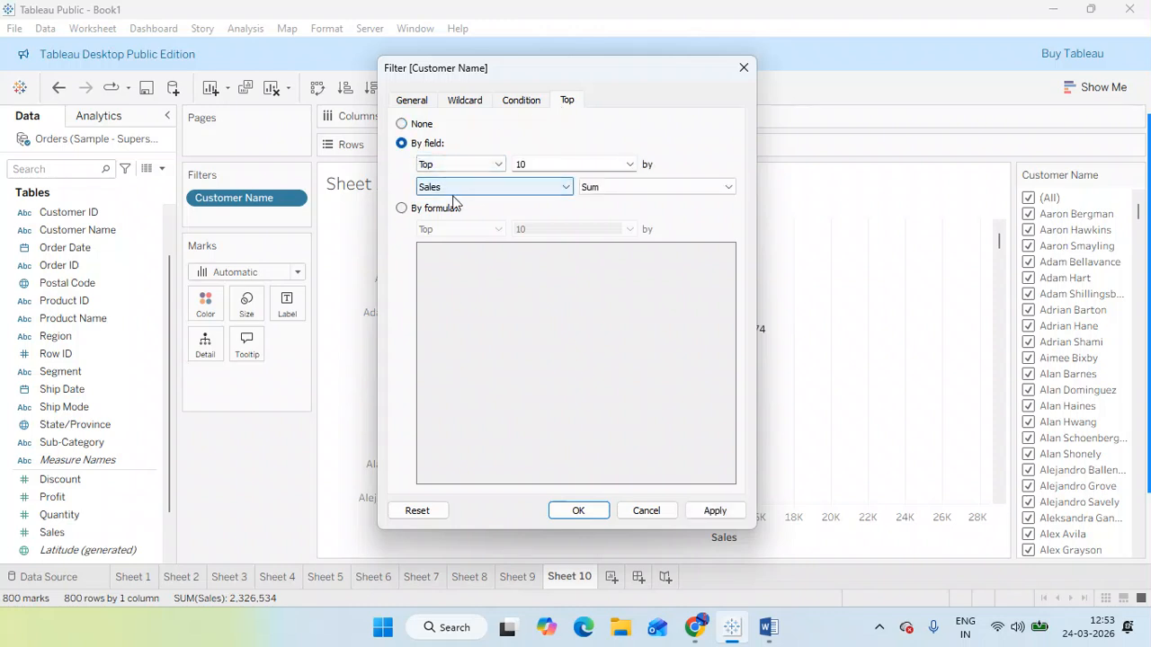
left_click(576, 509)
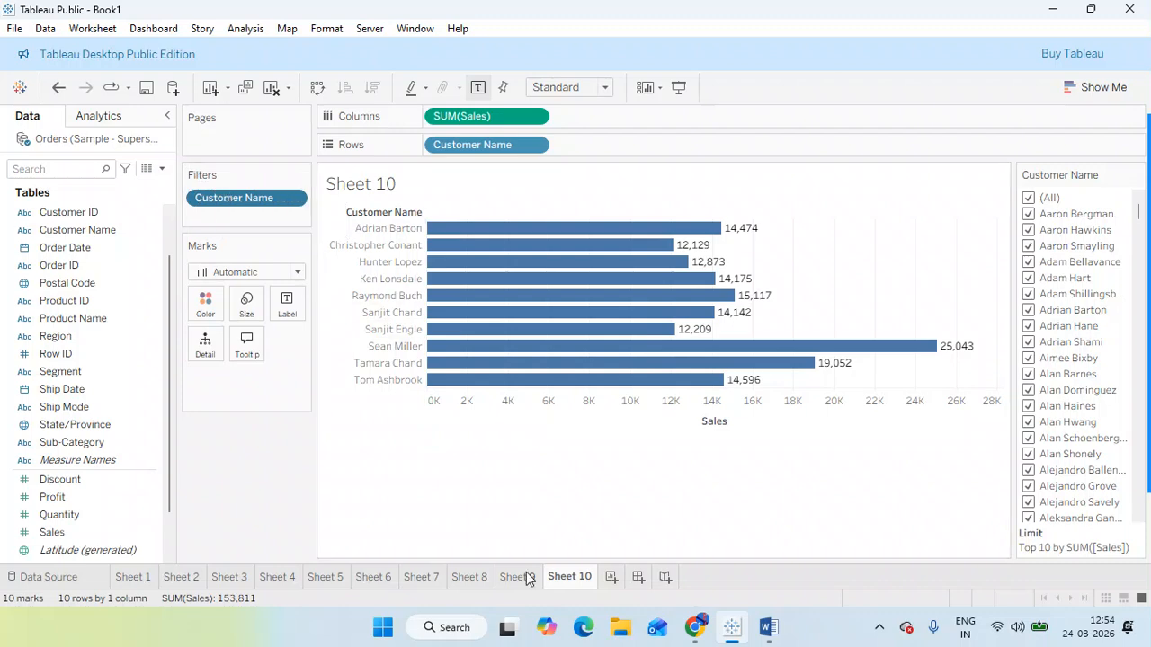
Step: Create a new dashboard and place Sheet 10 on it
left_click(638, 577)
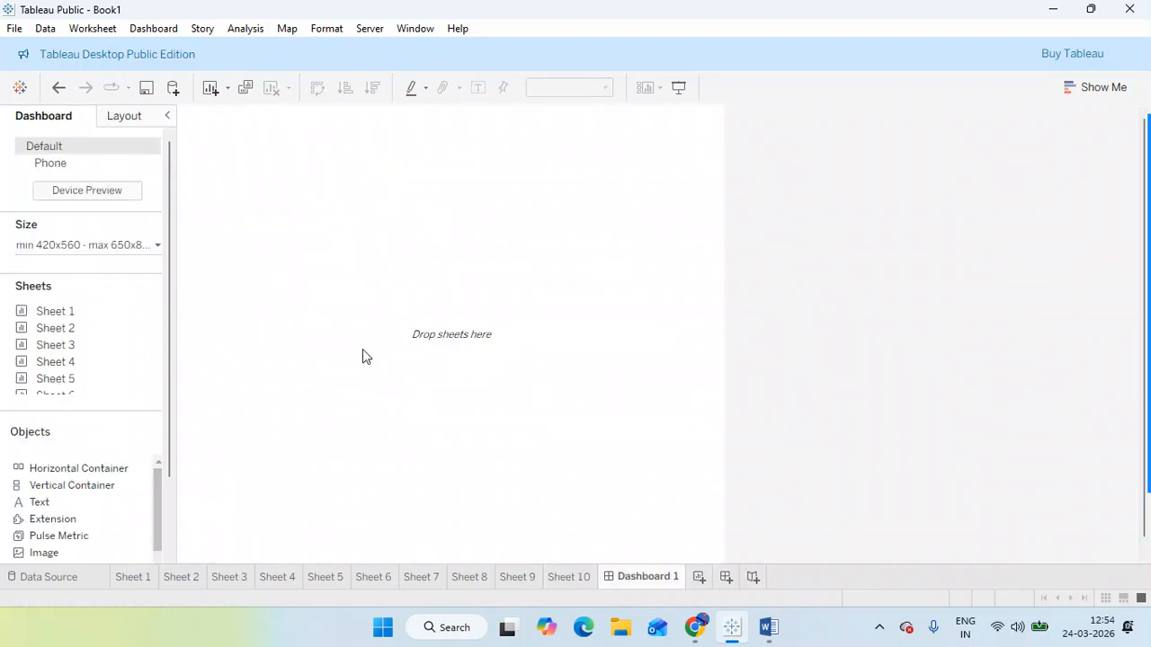
mouse_move(47, 366)
scroll(65, 400, "down", 5)
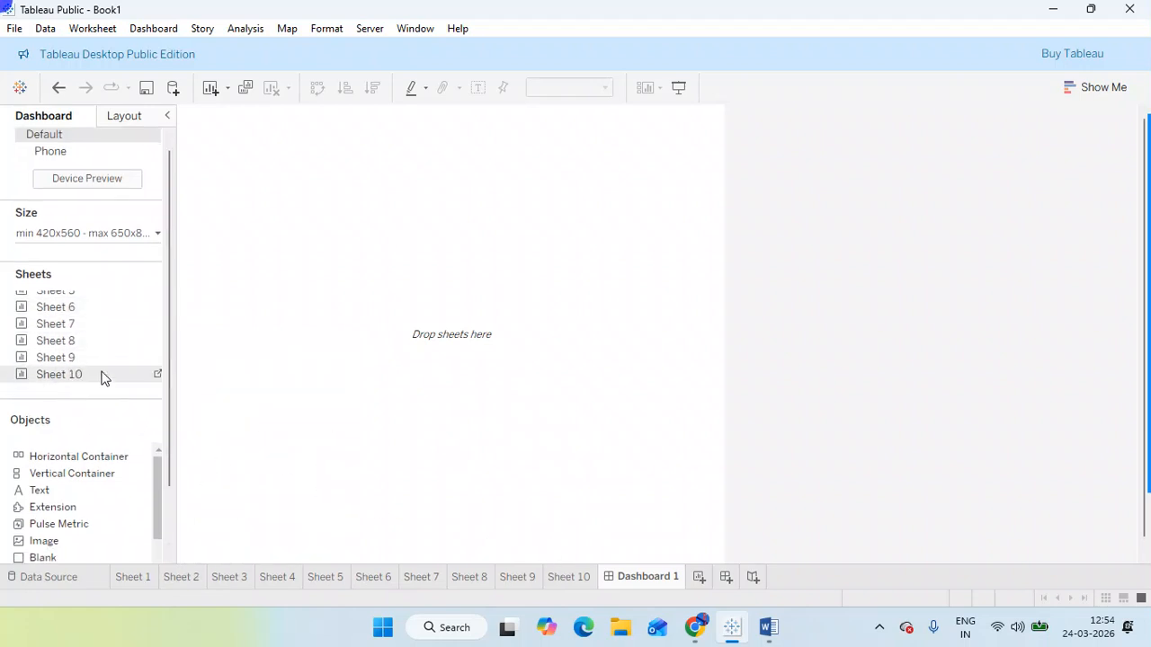
left_click_drag(103, 375, 316, 323)
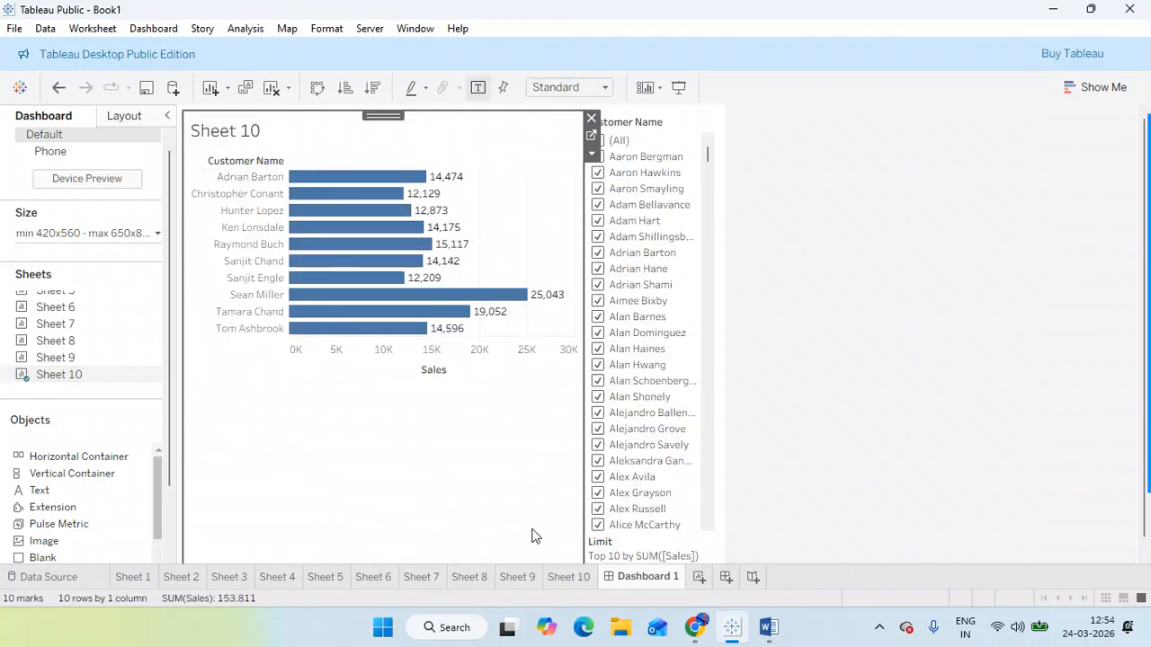
Step: Change the title of Sheet 10 to "Top 10 Customer Names Based on Sales"
left_click(570, 577)
double_click(385, 183)
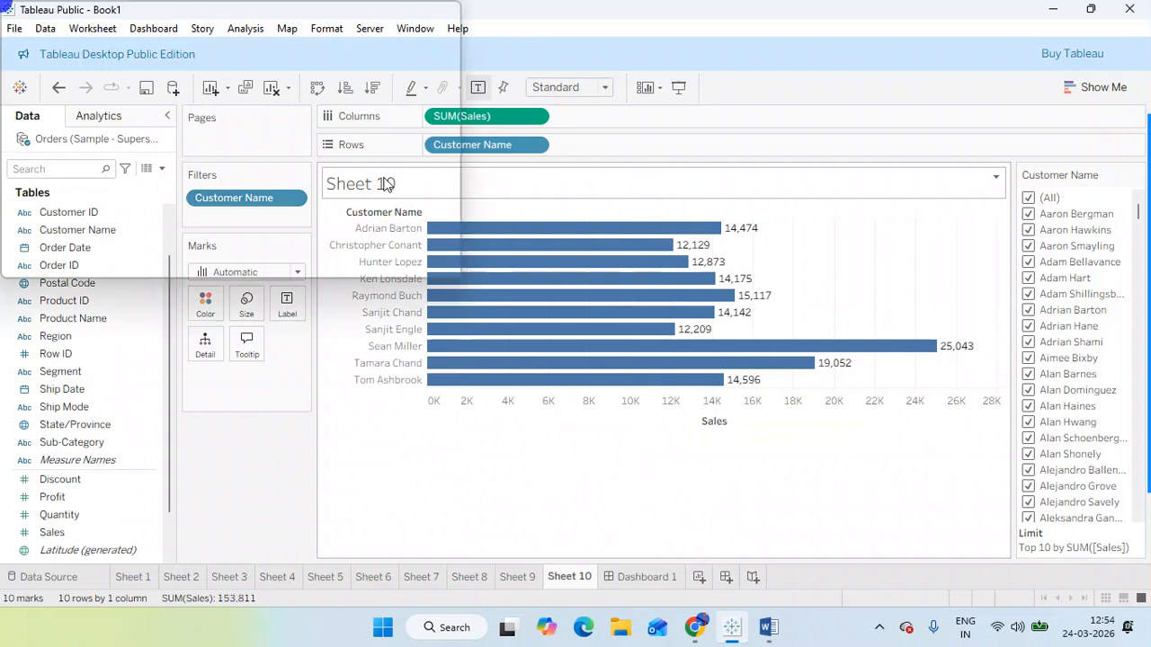
key("ctrl+a")
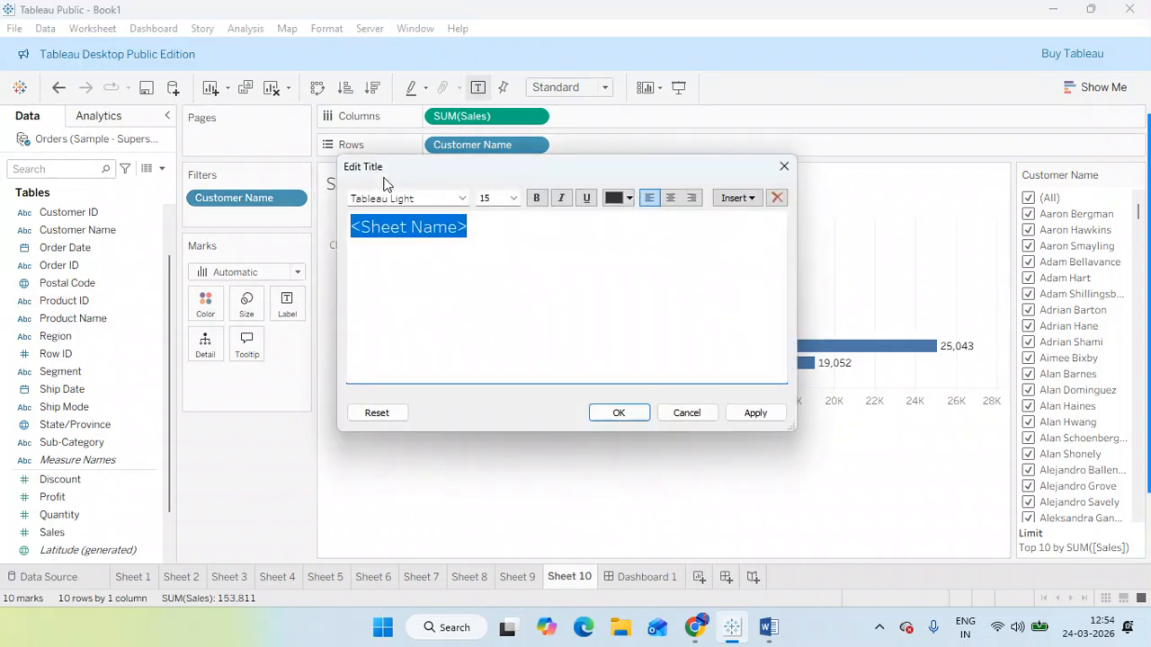
type("Top 10 Customer Names Based on Sales")
key("ctrl+a")
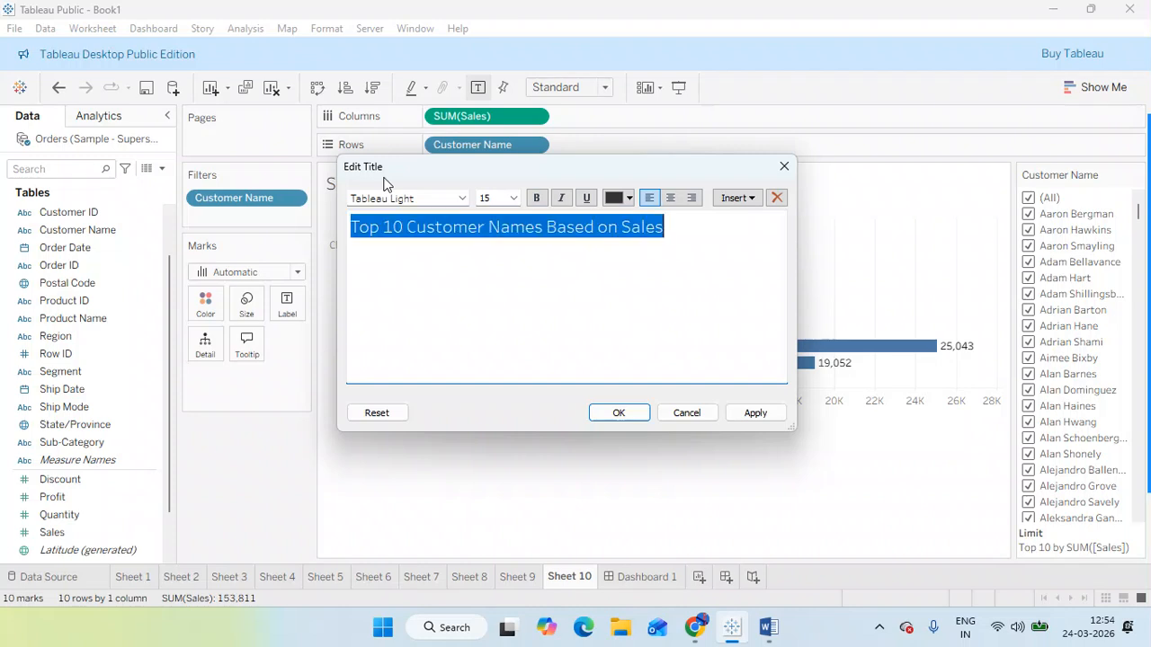
left_click(618, 413)
Step: Compare the top 10 customer chart on Dashboard 1 with its source and filter on Sheet 10
left_click(644, 576)
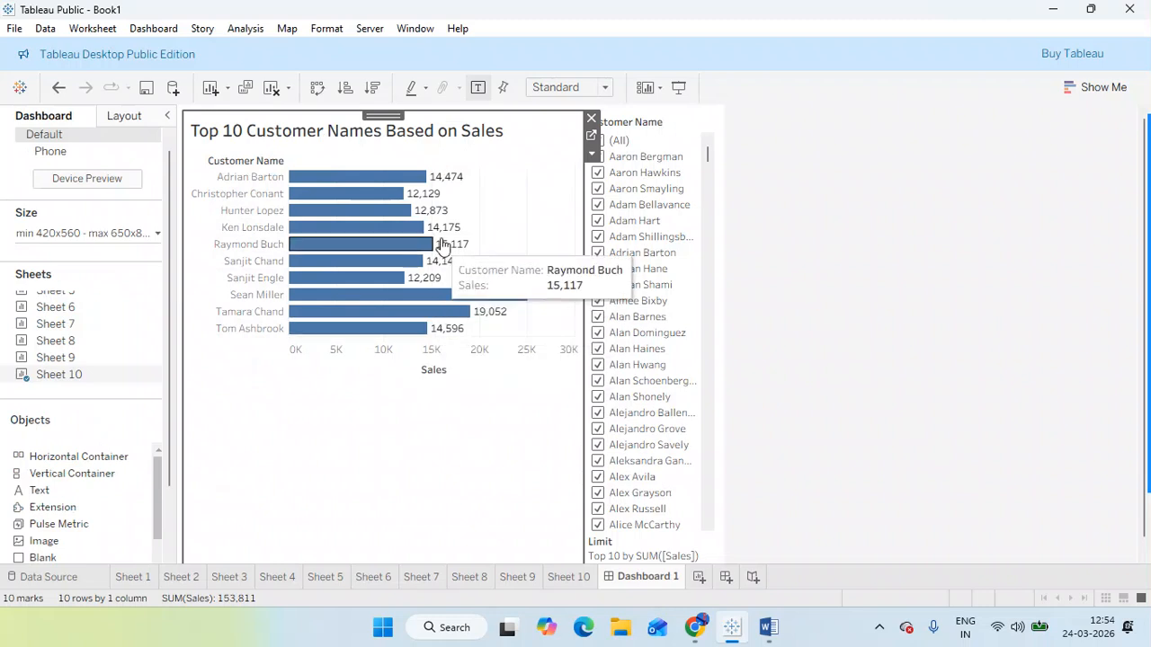
mouse_move(333, 315)
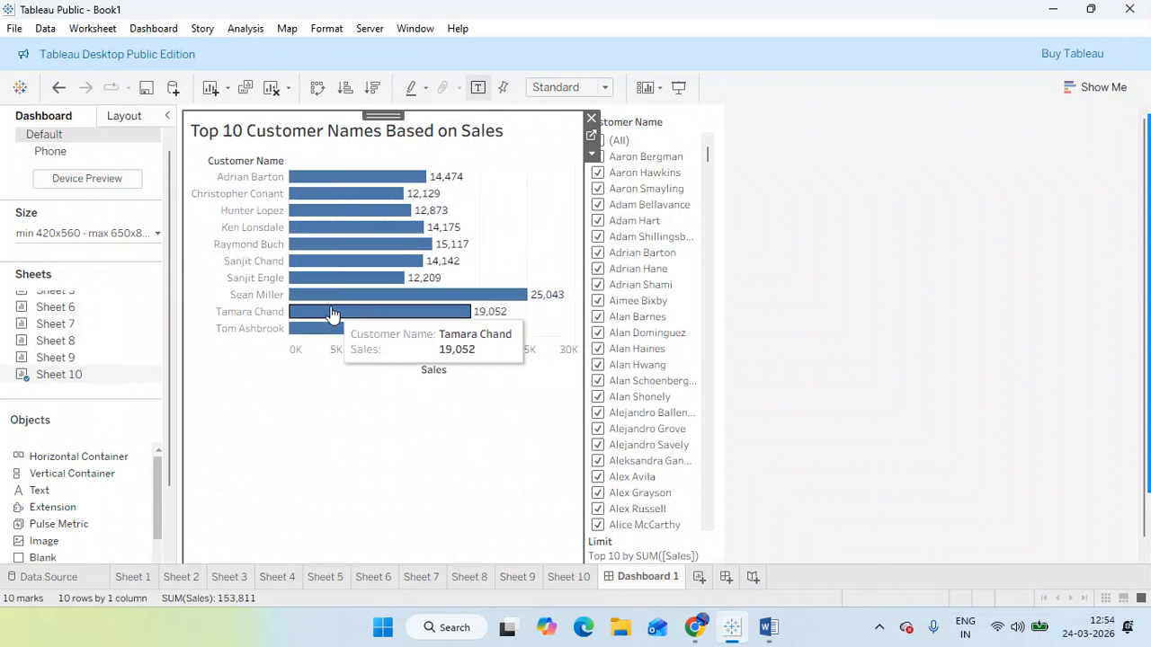
left_click(562, 576)
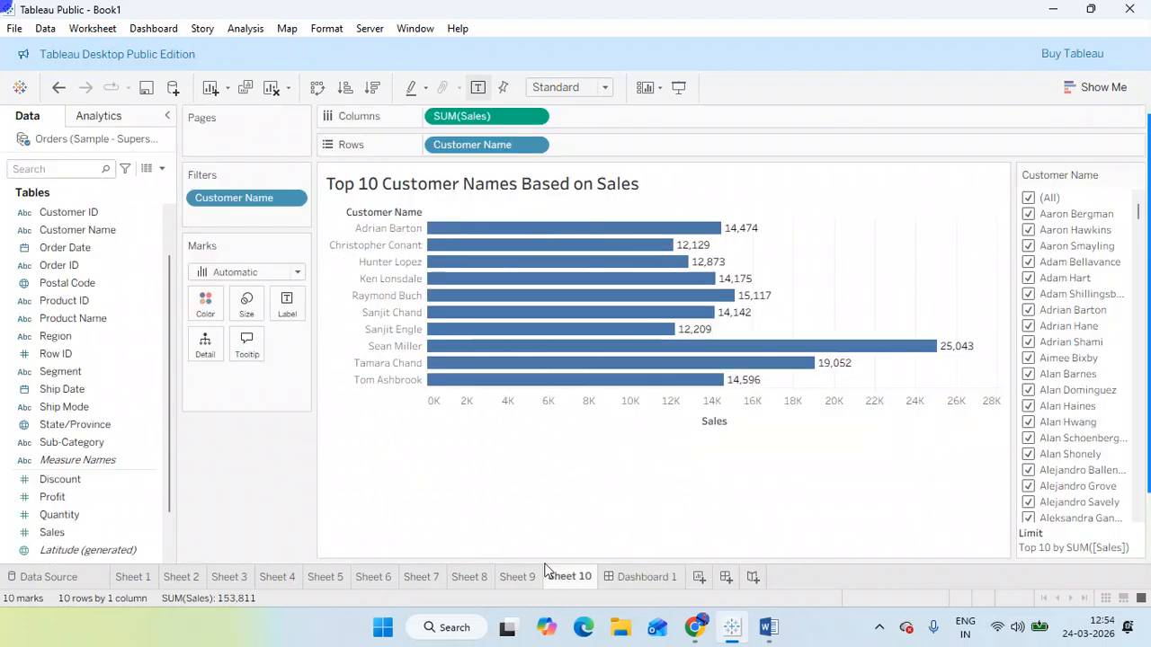
left_click(293, 198)
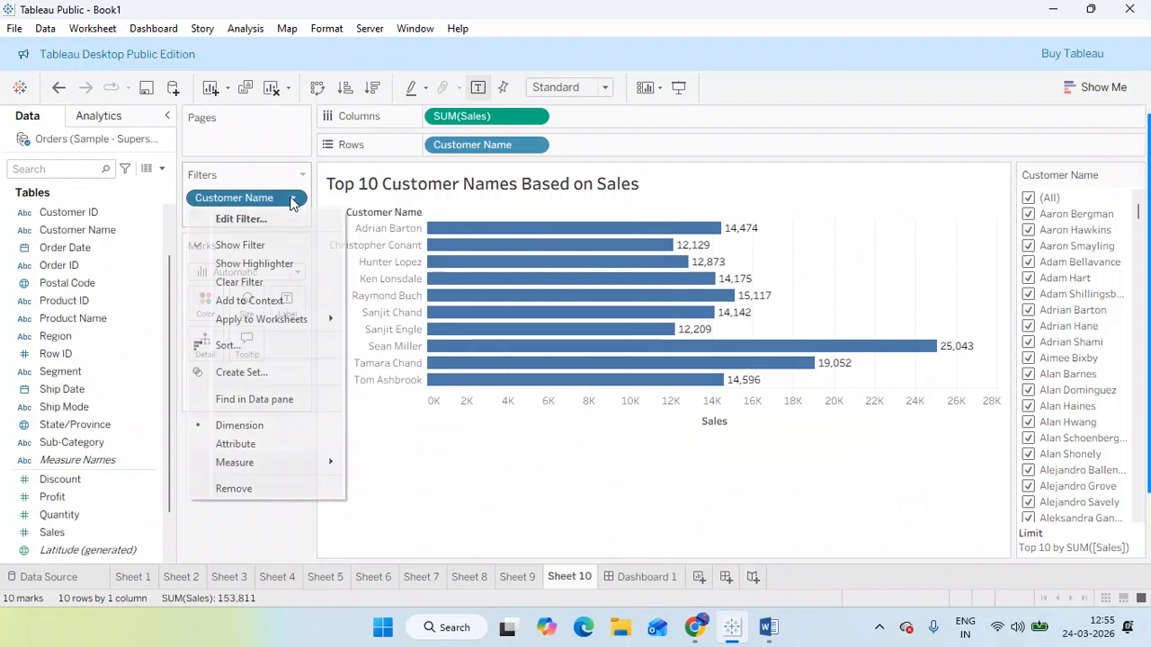
left_click(617, 579)
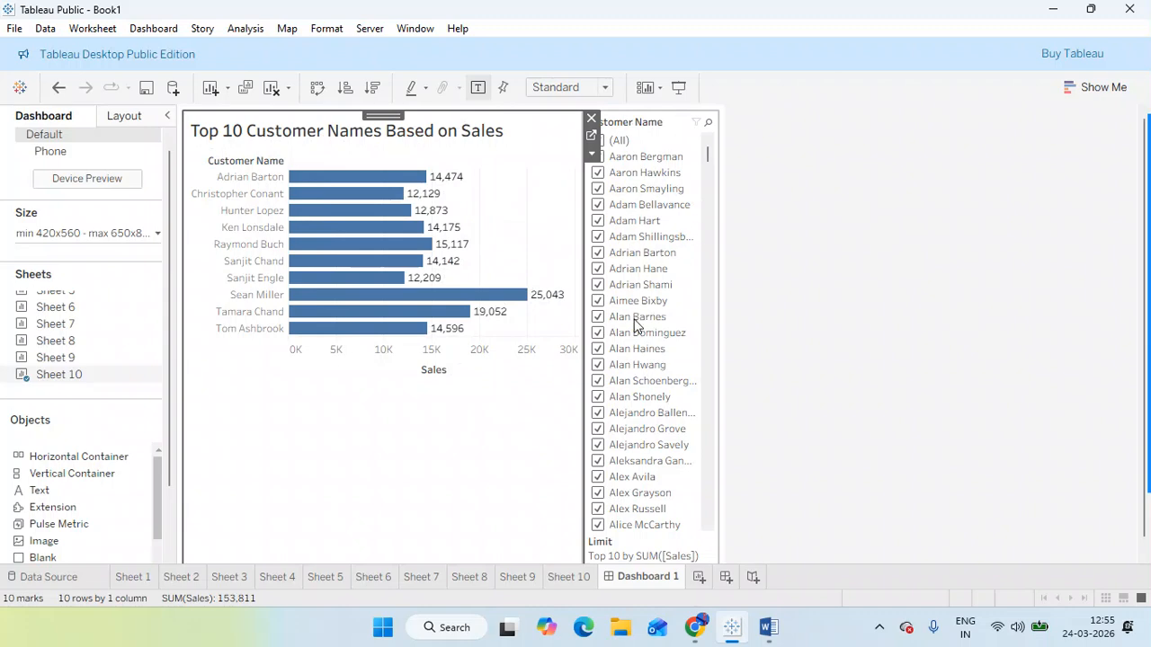
left_click(569, 576)
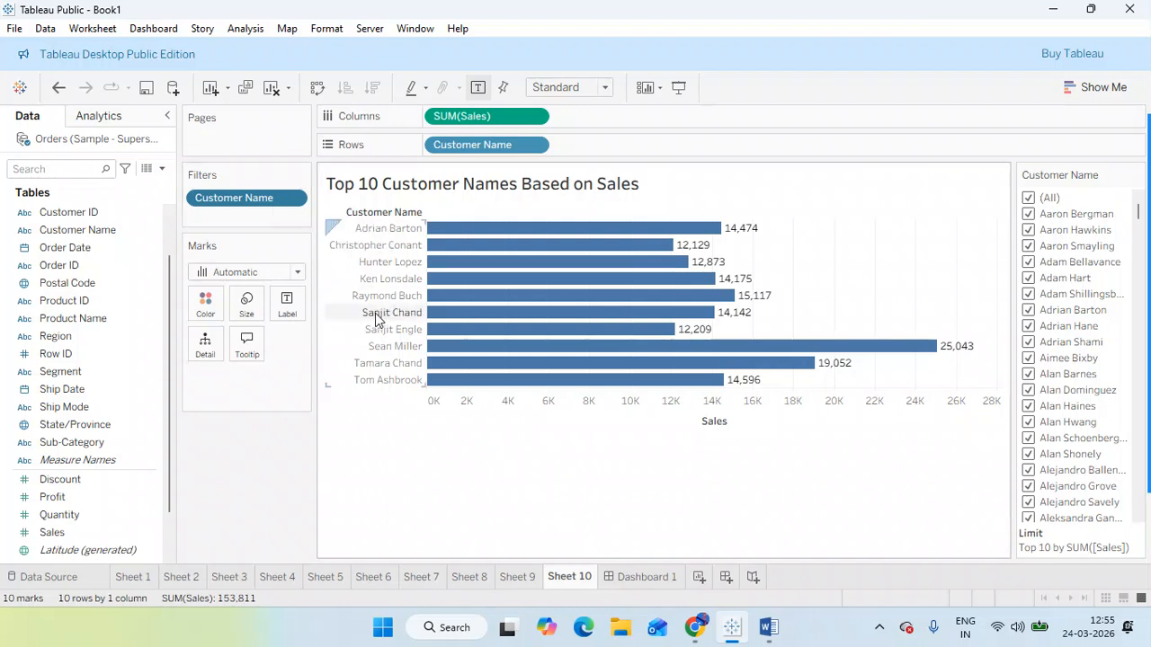
Step: On Dashboard 1, clear all Customer Name filter values and select only the first, second and fourth customers
left_click(614, 576)
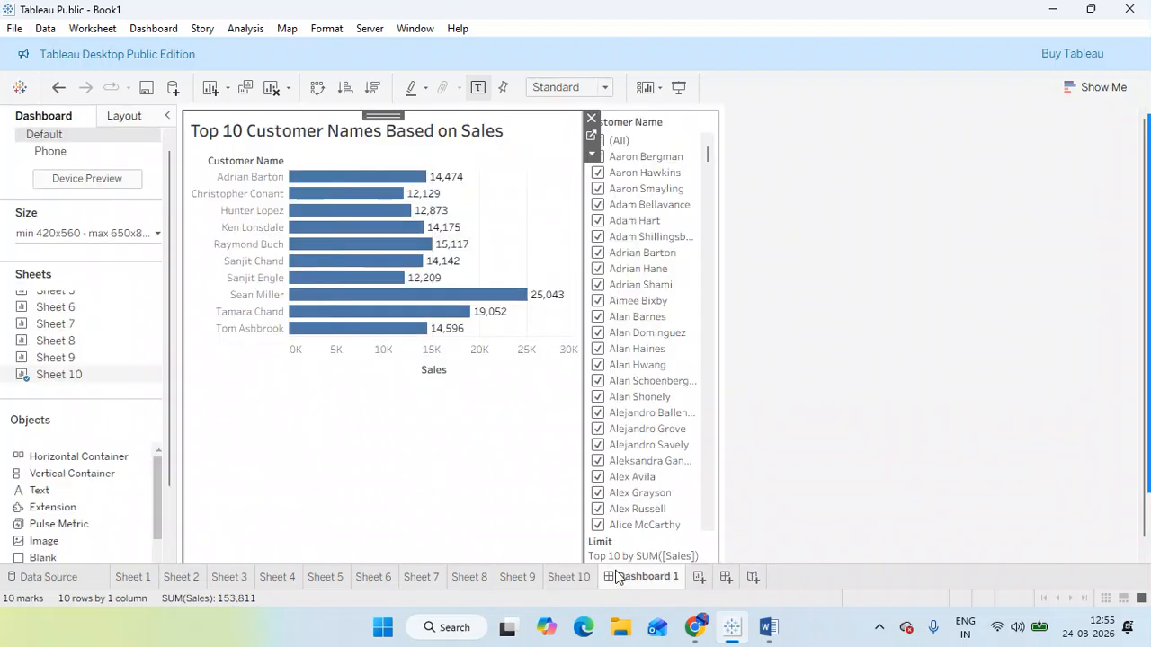
left_click(607, 142)
left_click(608, 142)
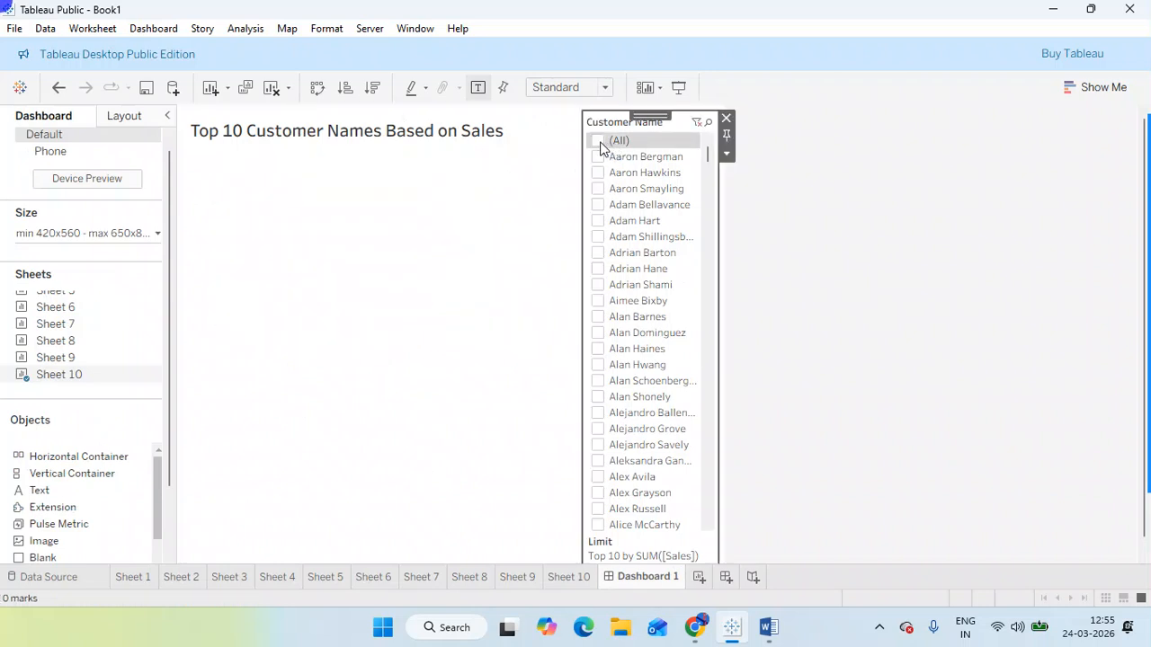
left_click(598, 157)
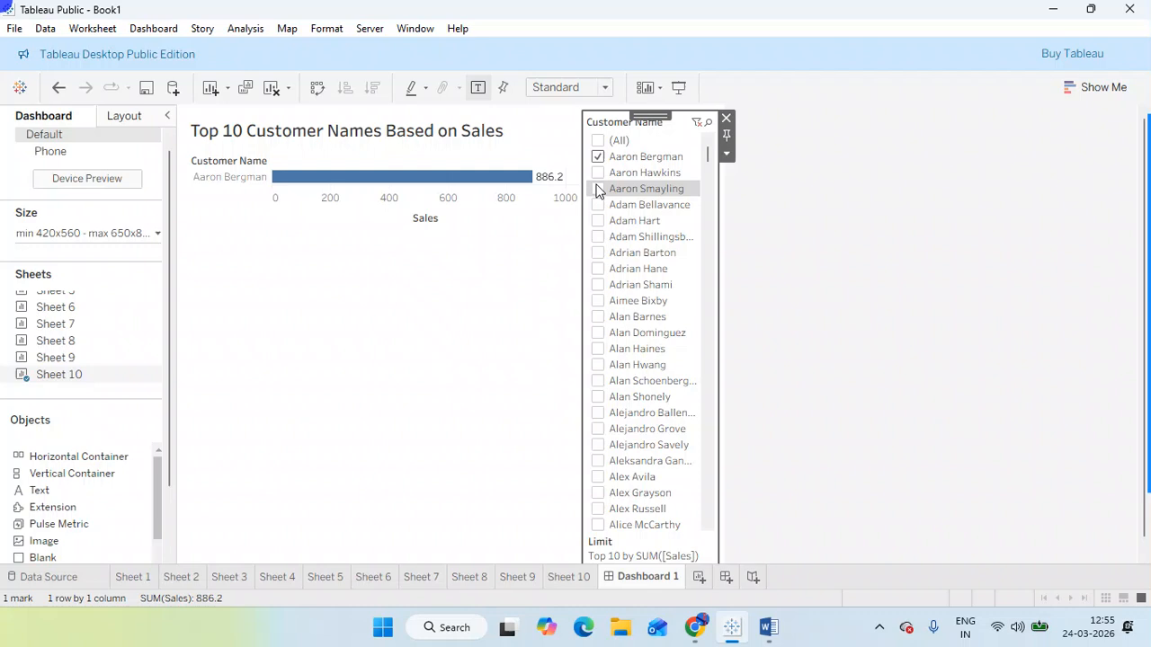
left_click(599, 205)
left_click(599, 172)
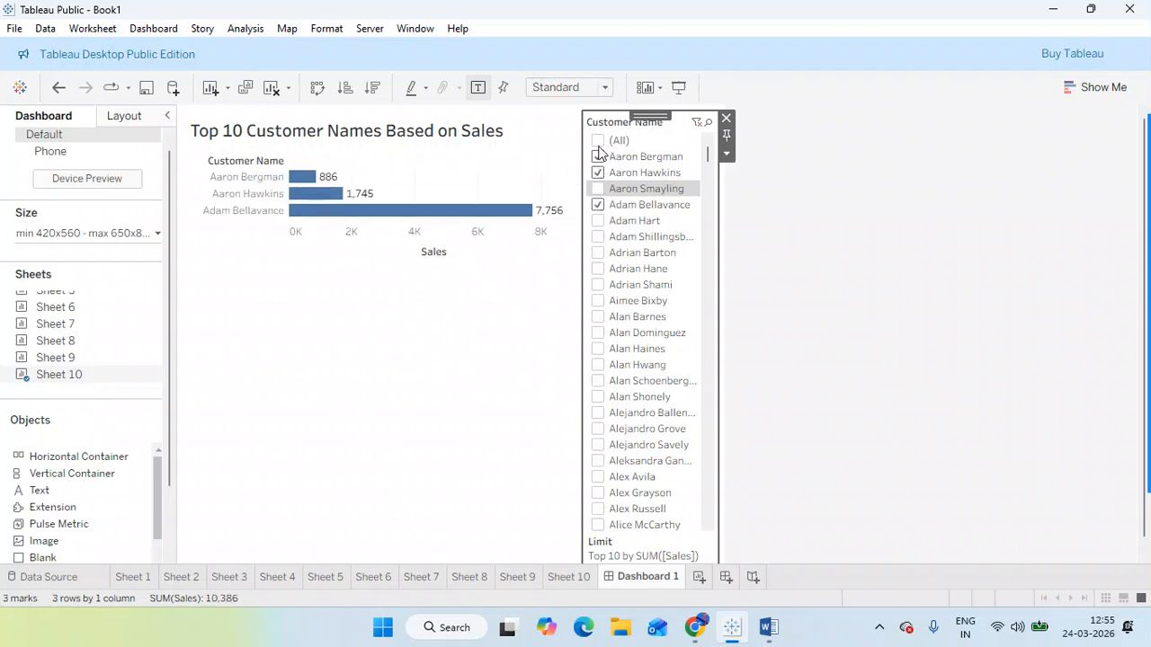
Step: Add three more customers from the names starting with "St" to the dashboard's Customer Name filter selection
scroll(618, 372, "down", 7)
scroll(618, 372, "down", 20)
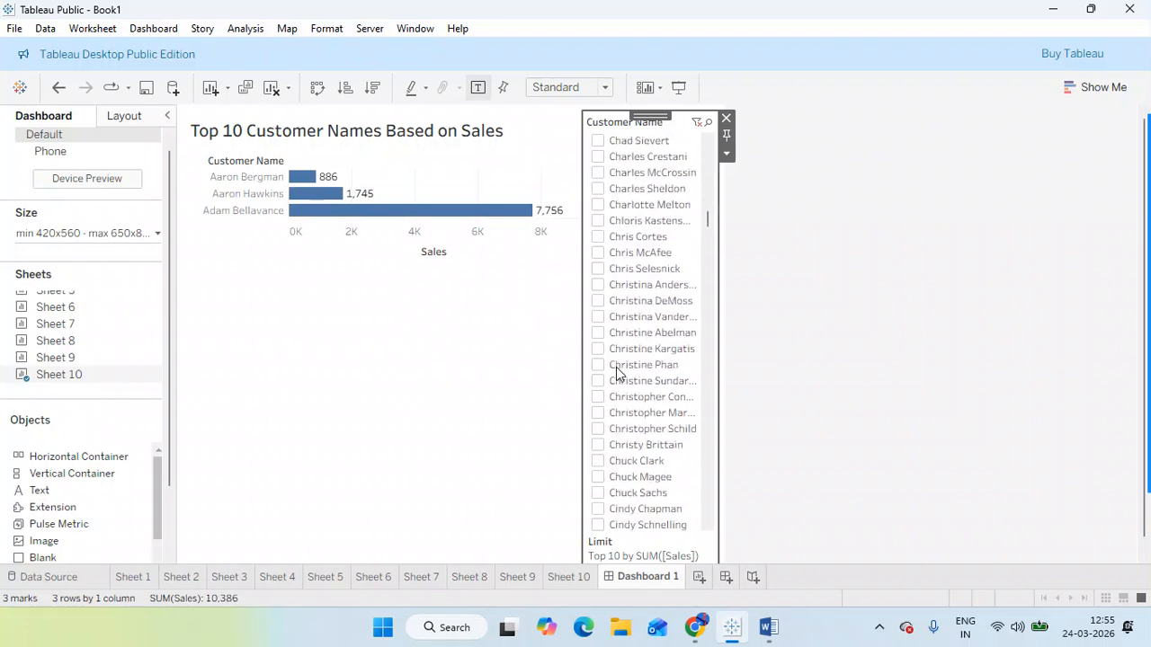
scroll(617, 372, "down", 20)
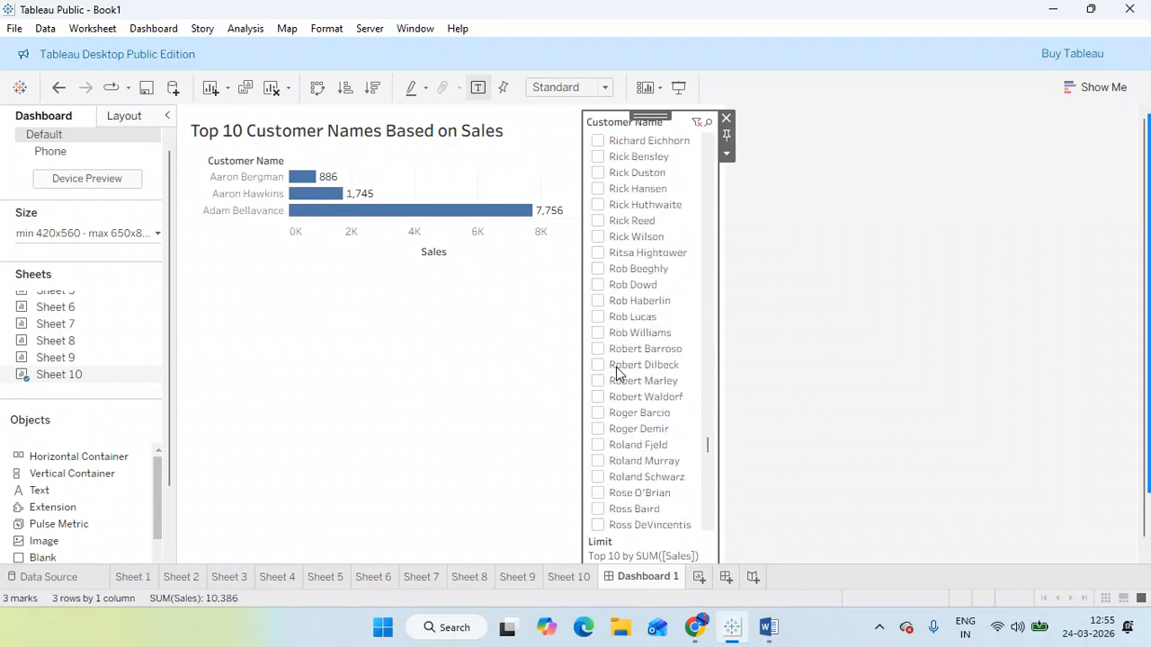
left_click(599, 365)
left_click(598, 333)
left_click(598, 269)
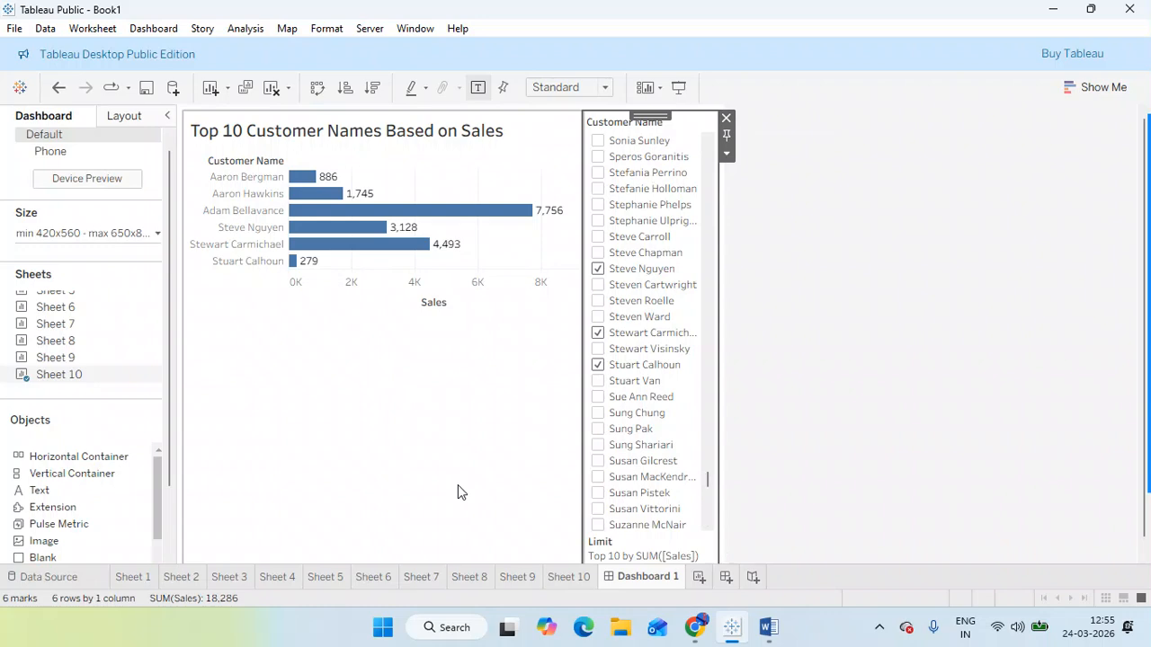
Step: Show all Customer Name filter values again on Sheet 10 and hide the filter card
left_click(563, 579)
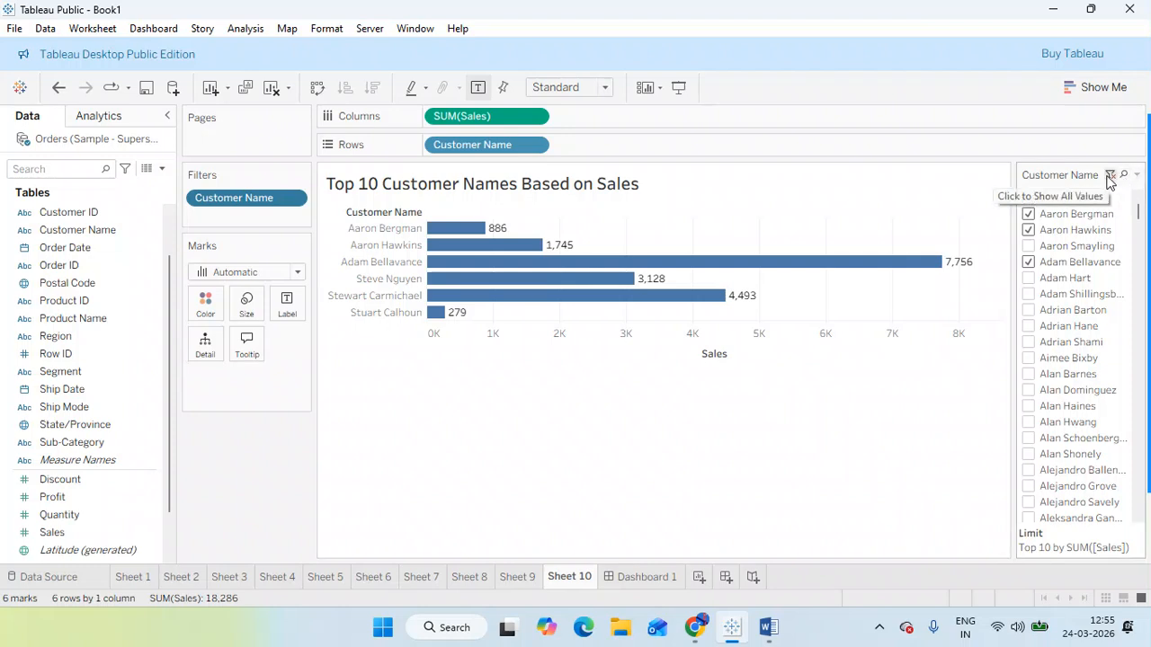
left_click(1108, 177)
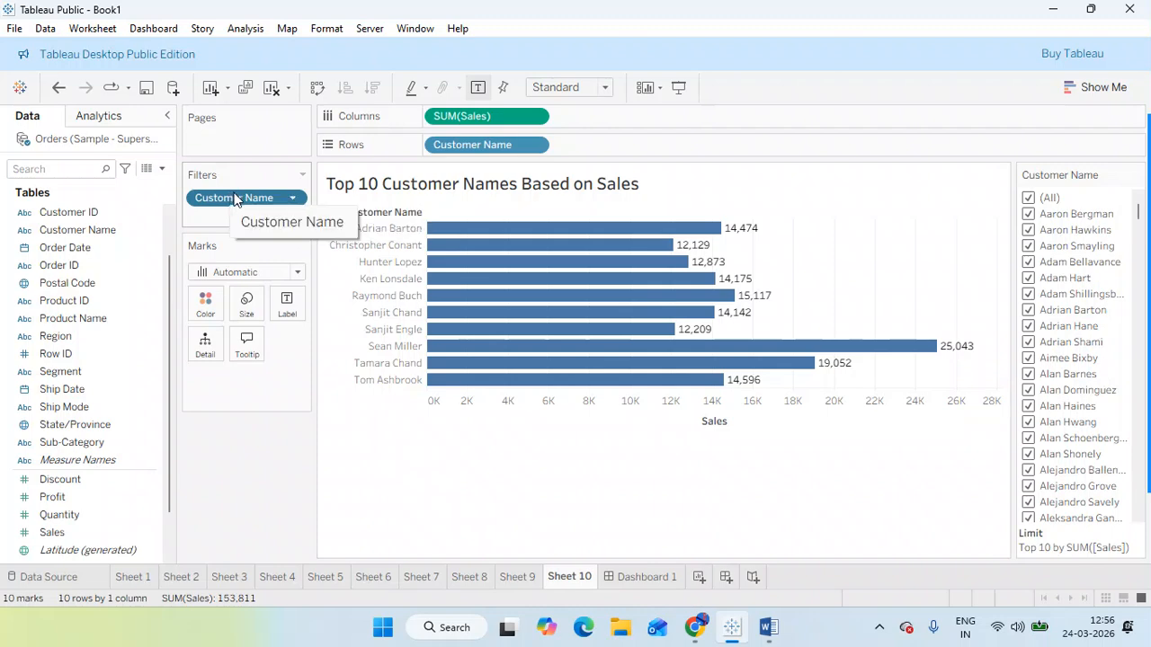
mouse_move(234, 197)
left_mouse_down()
mouse_move(241, 353)
mouse_move(259, 274)
mouse_move(239, 198)
mouse_move(254, 198)
left_mouse_up()
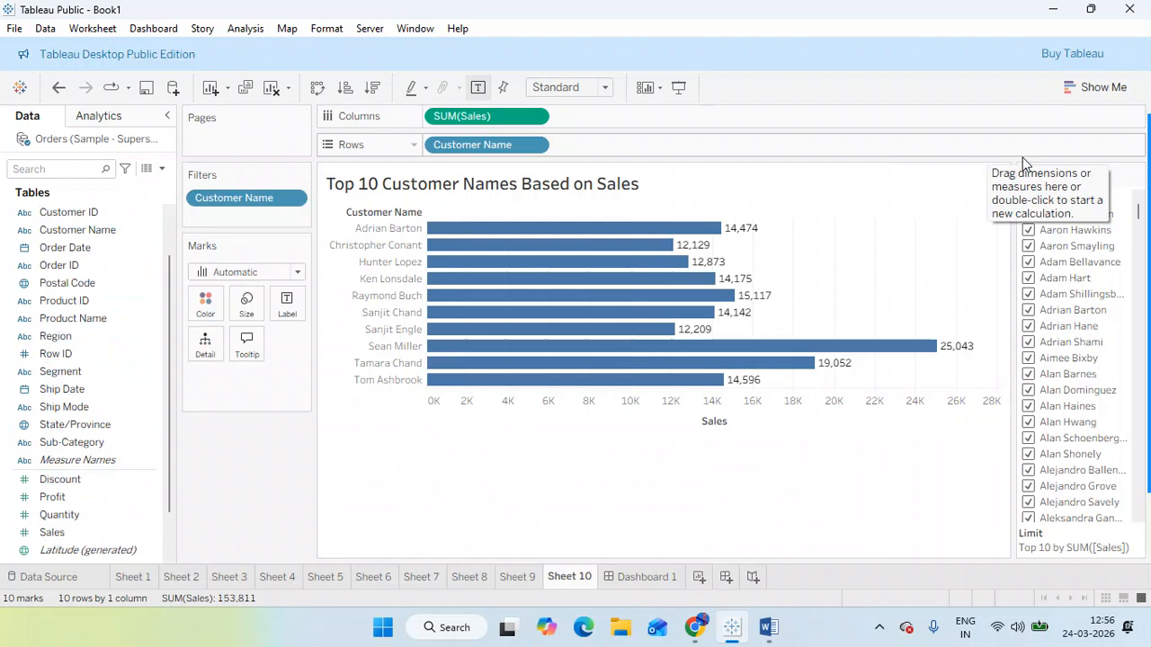
left_click(1137, 176)
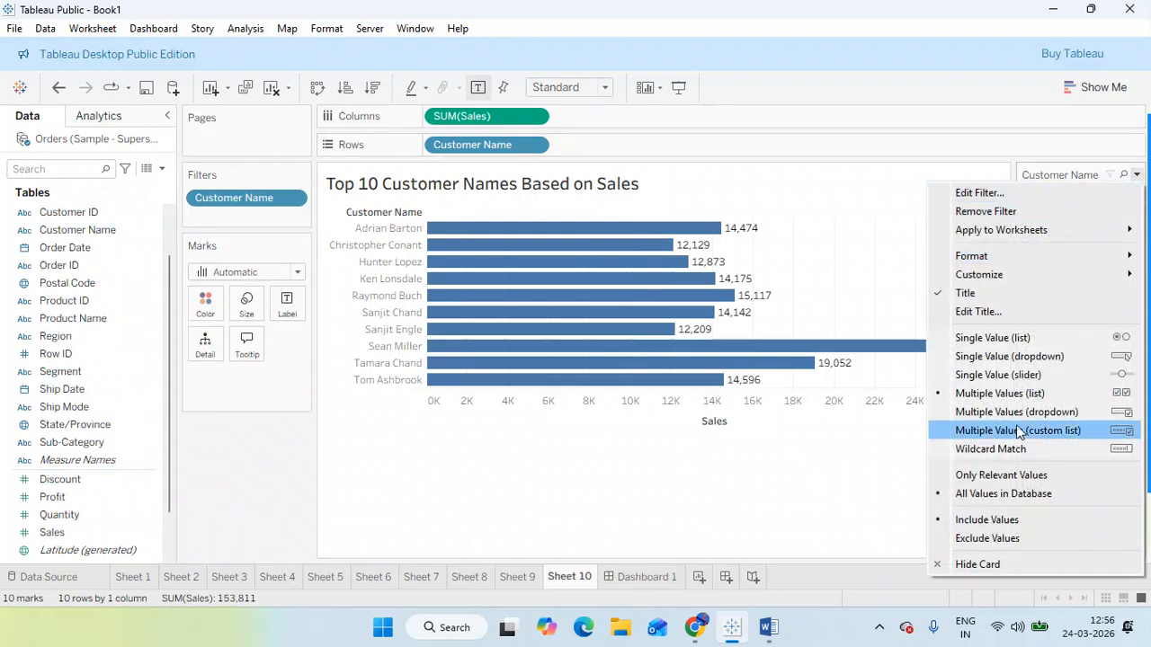
left_click(989, 563)
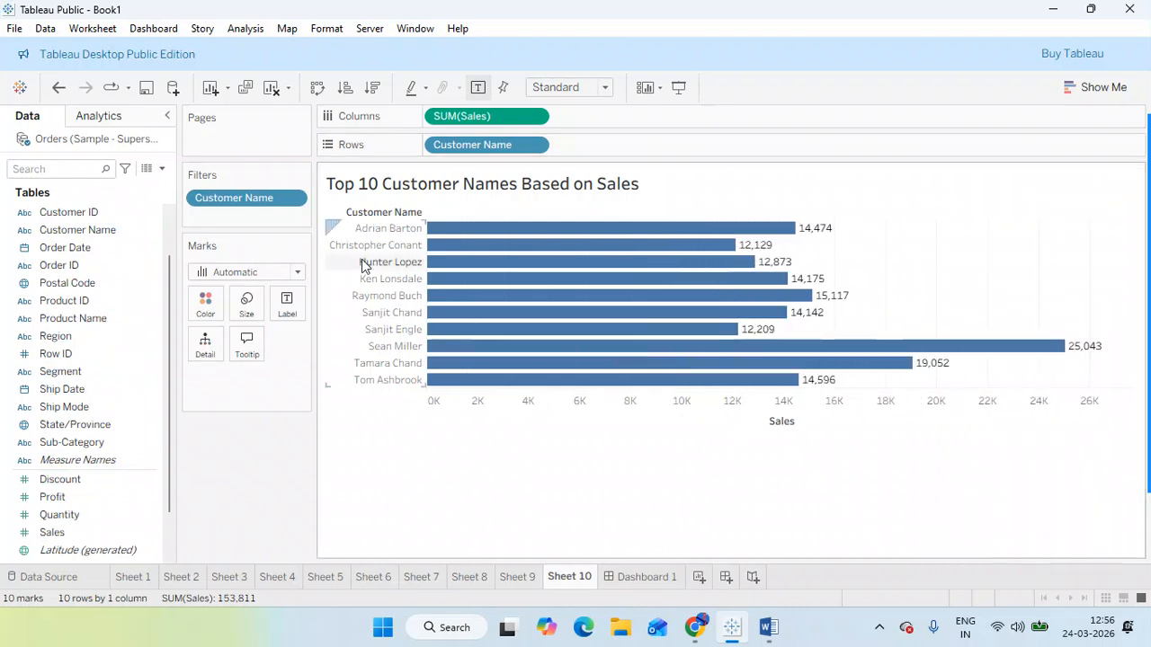
Step: Start a new parameter named "Top N Customers" and move its dialog aside to uncover the chart
left_click(161, 168)
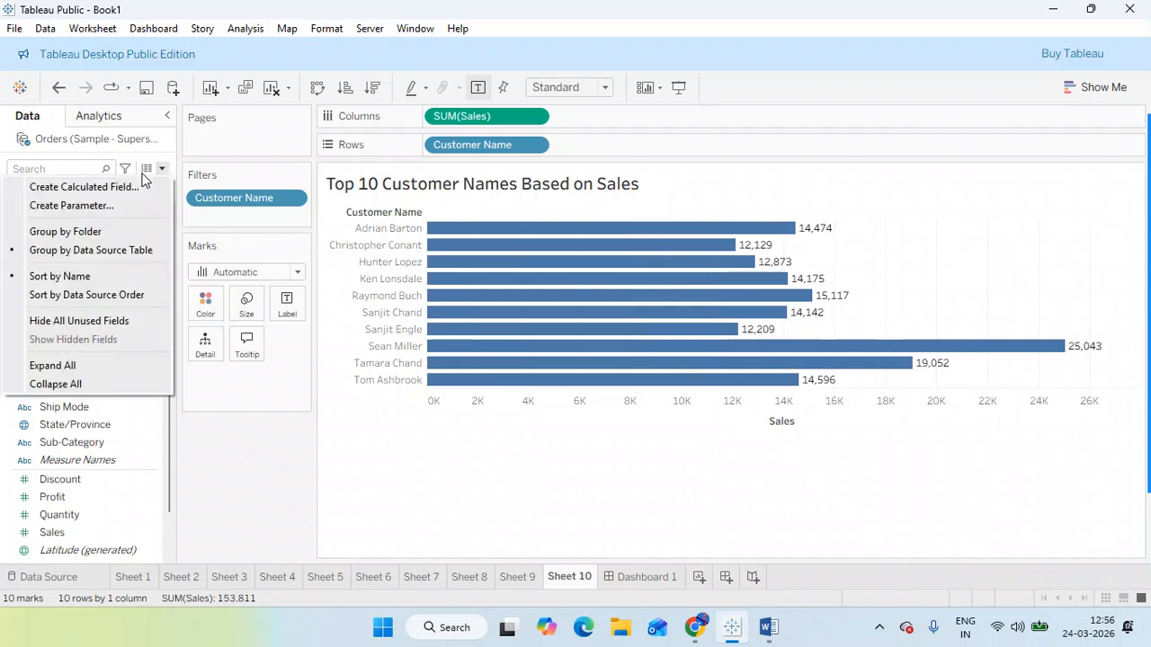
left_click(97, 205)
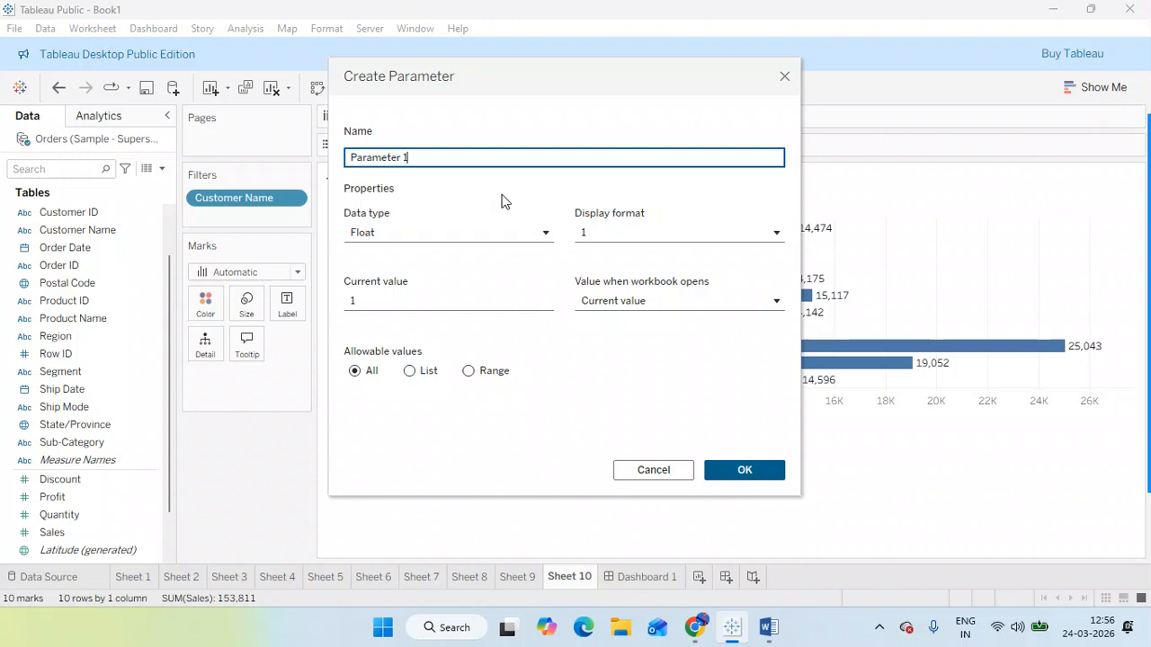
left_click_drag(427, 159, 342, 160)
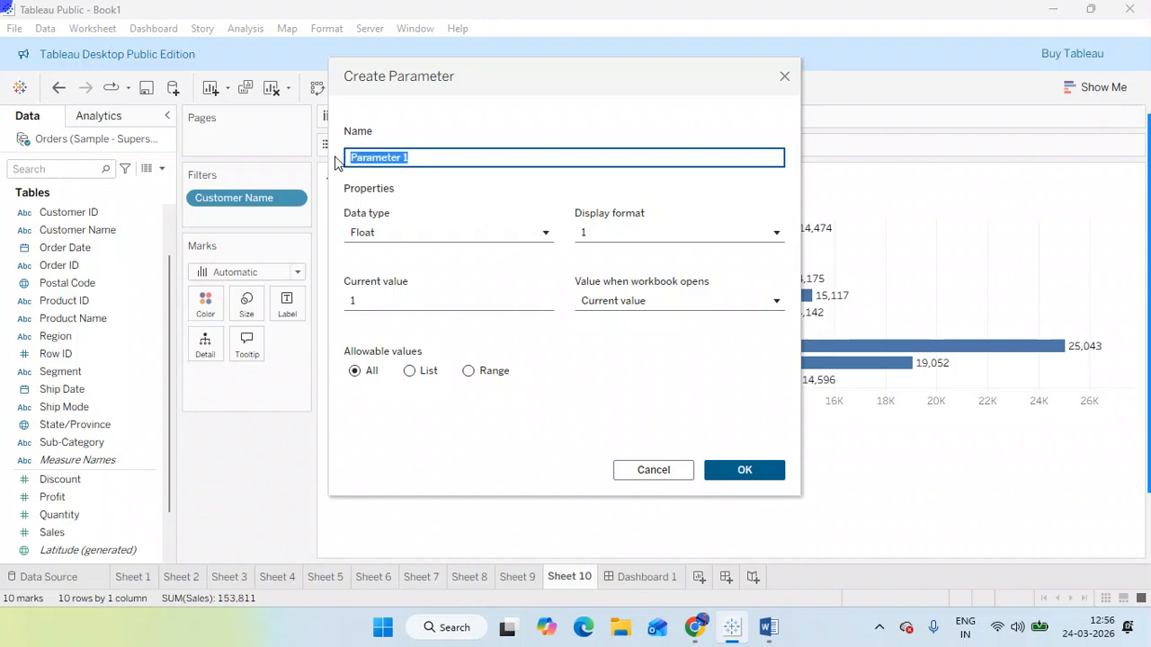
type("Top N")
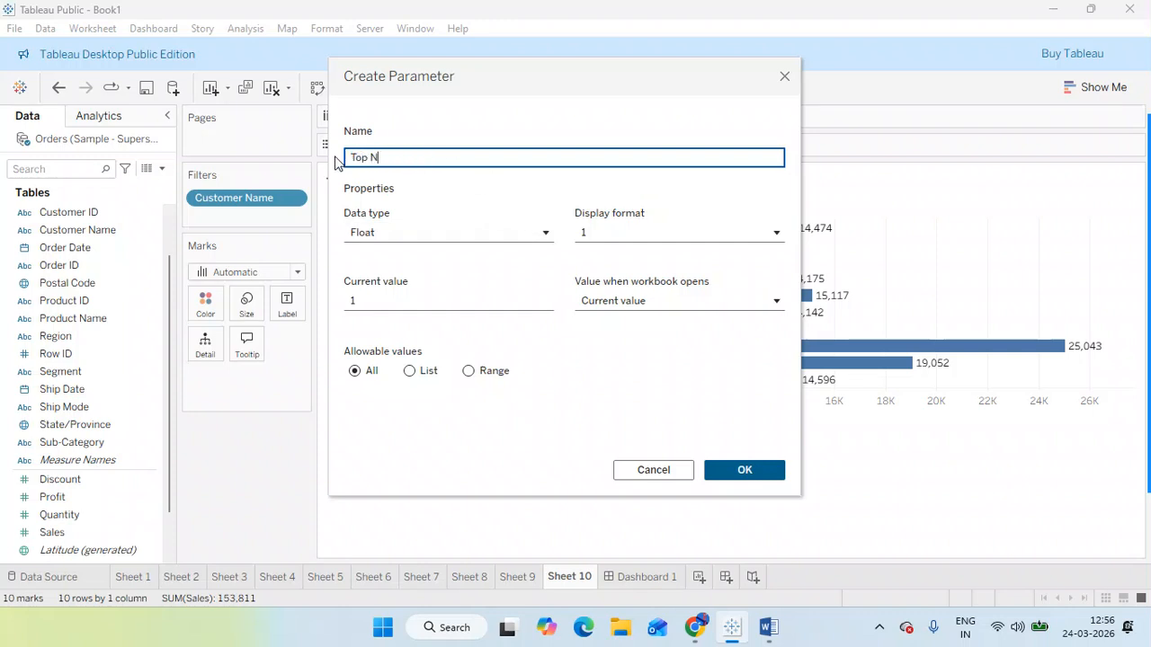
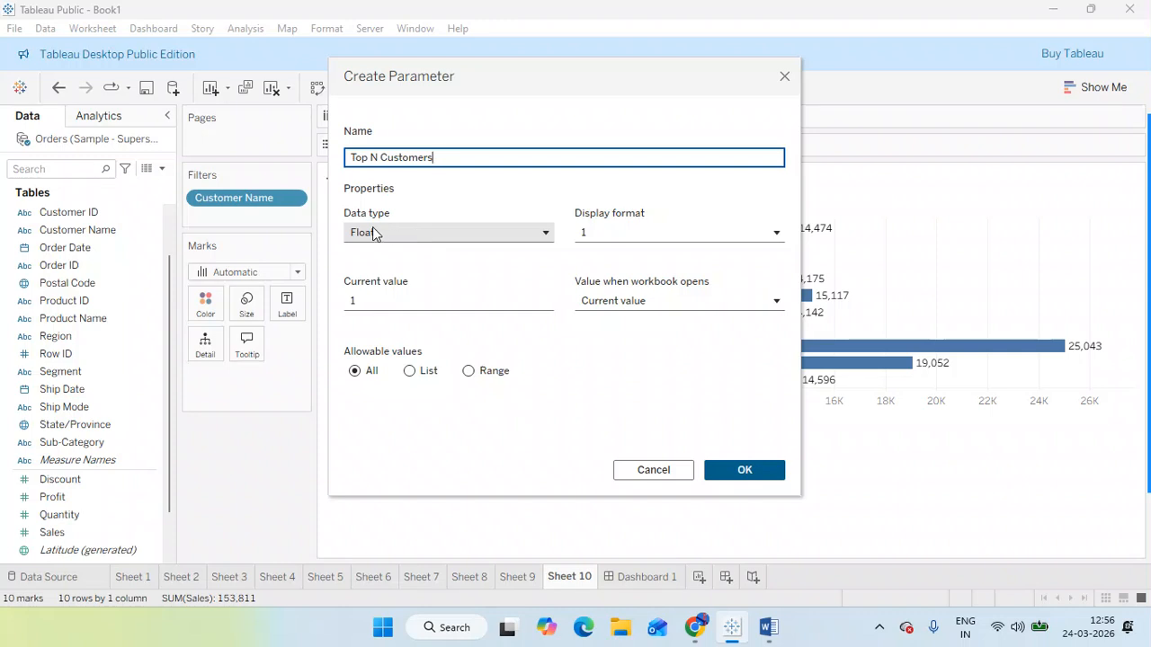
left_click_drag(523, 73, 775, 100)
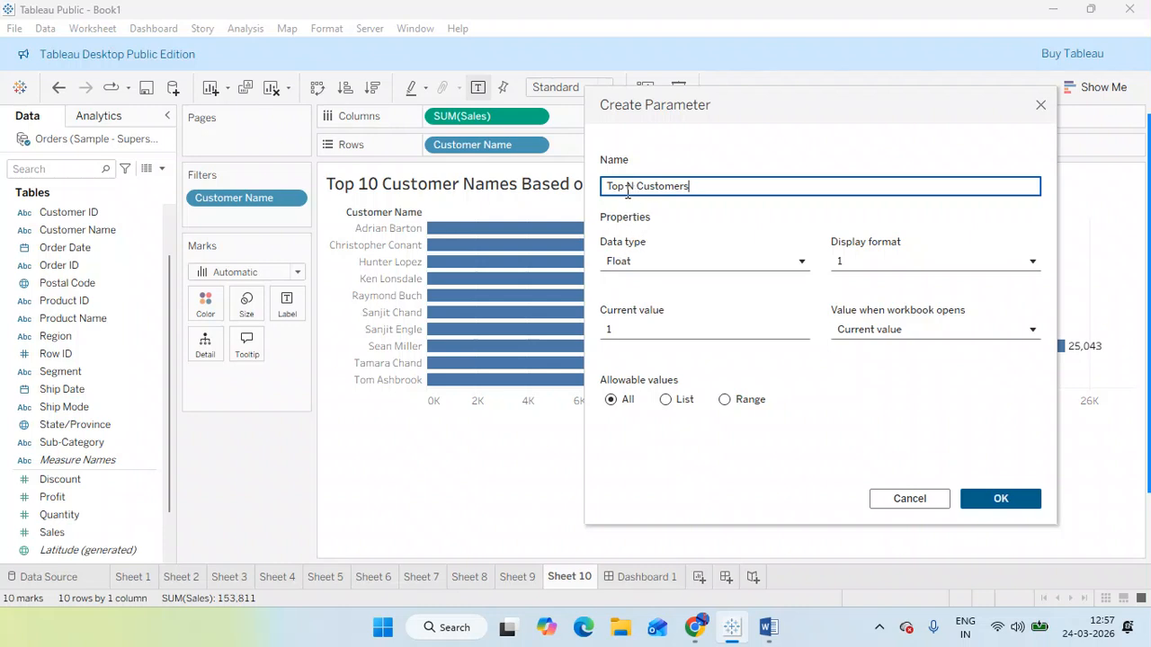
double_click(631, 186)
left_click(639, 188)
left_click(699, 188)
left_click_drag(699, 188, 605, 192)
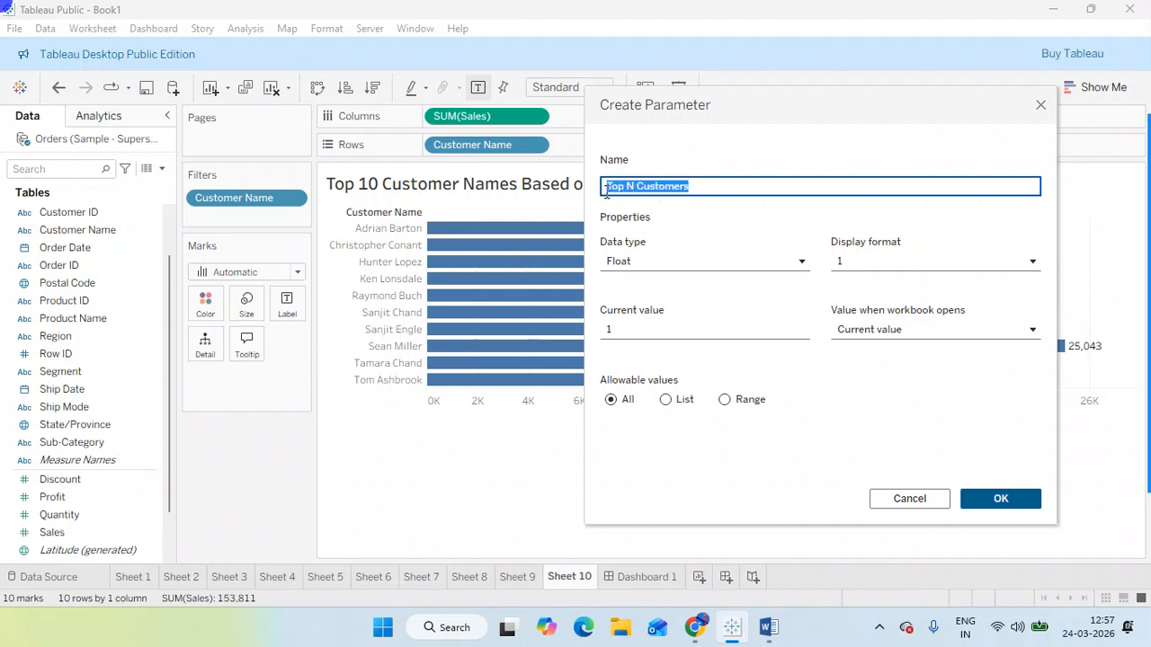
left_click(630, 187)
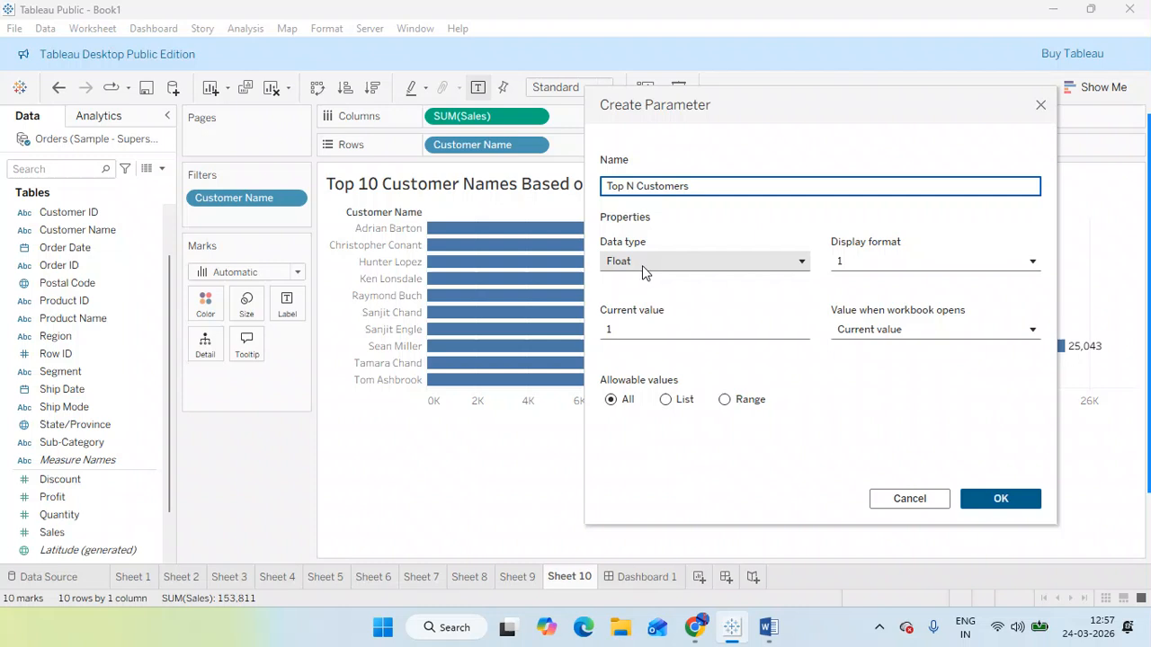
left_click_drag(692, 185, 624, 170)
left_click_drag(722, 111, 455, 84)
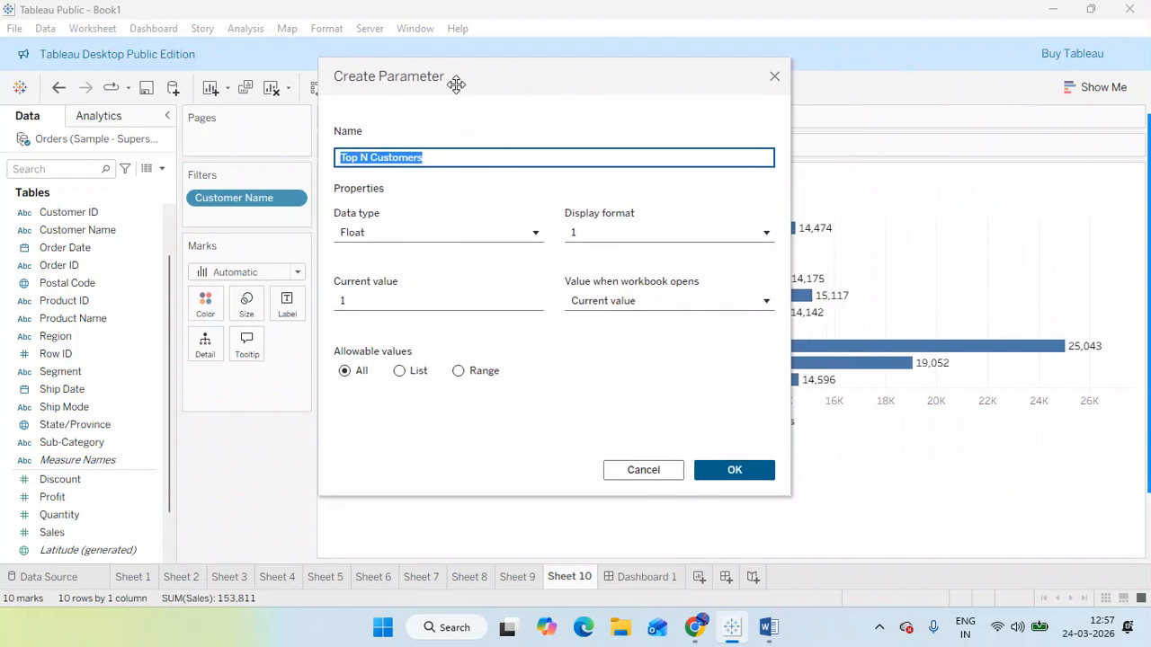
left_click_drag(456, 84, 537, 81)
Step: Set the Top N Customers parameter's data type to Integer, allow all values, and create the parameter
left_click(482, 228)
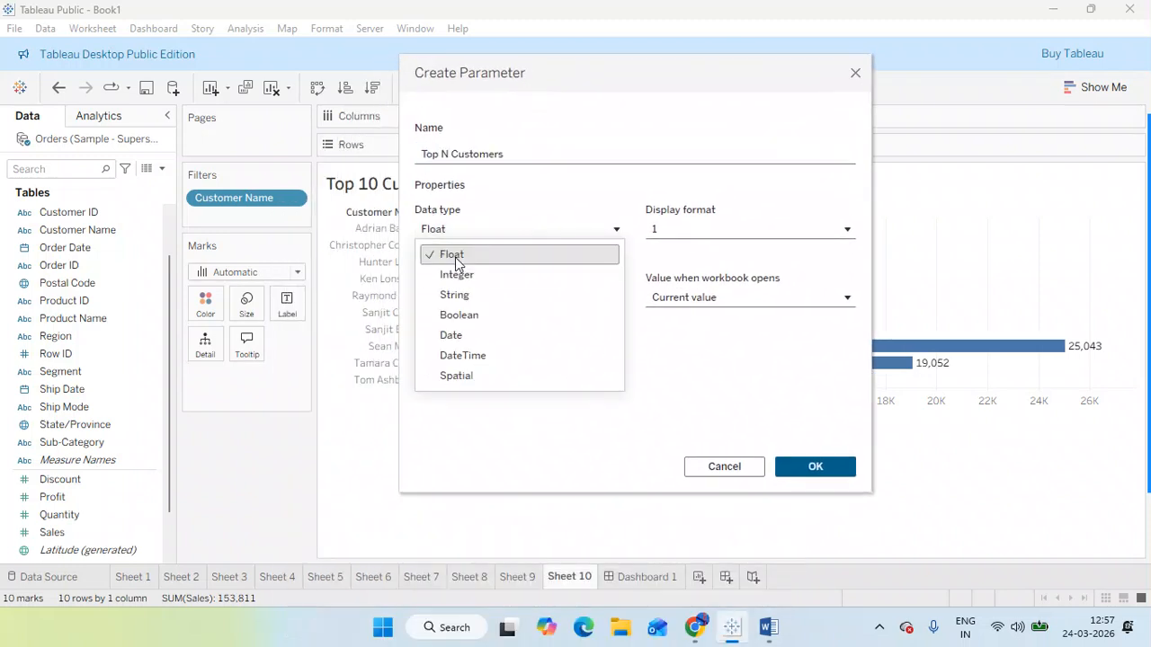
left_click(457, 275)
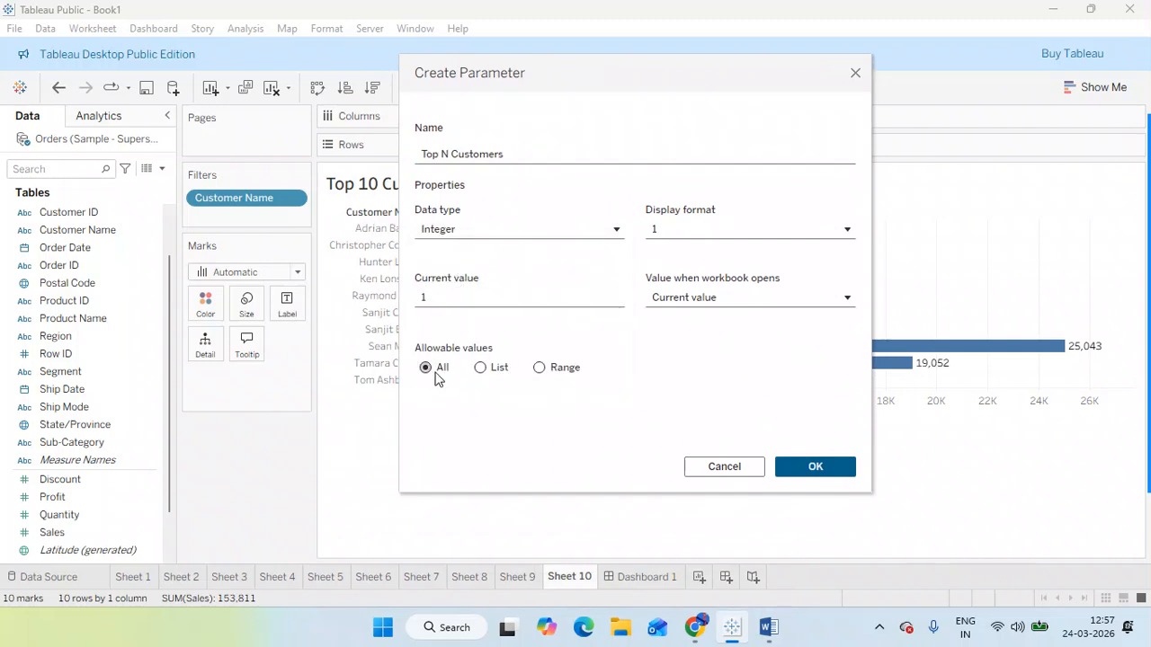
left_click(480, 368)
left_click(549, 367)
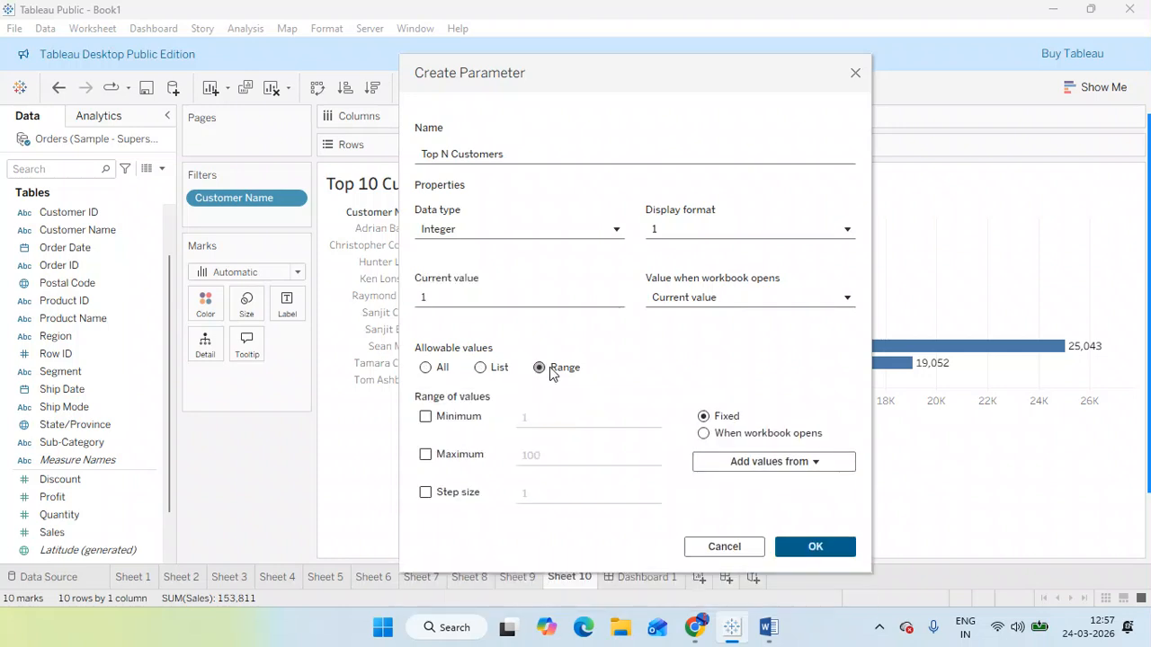
left_click(480, 367)
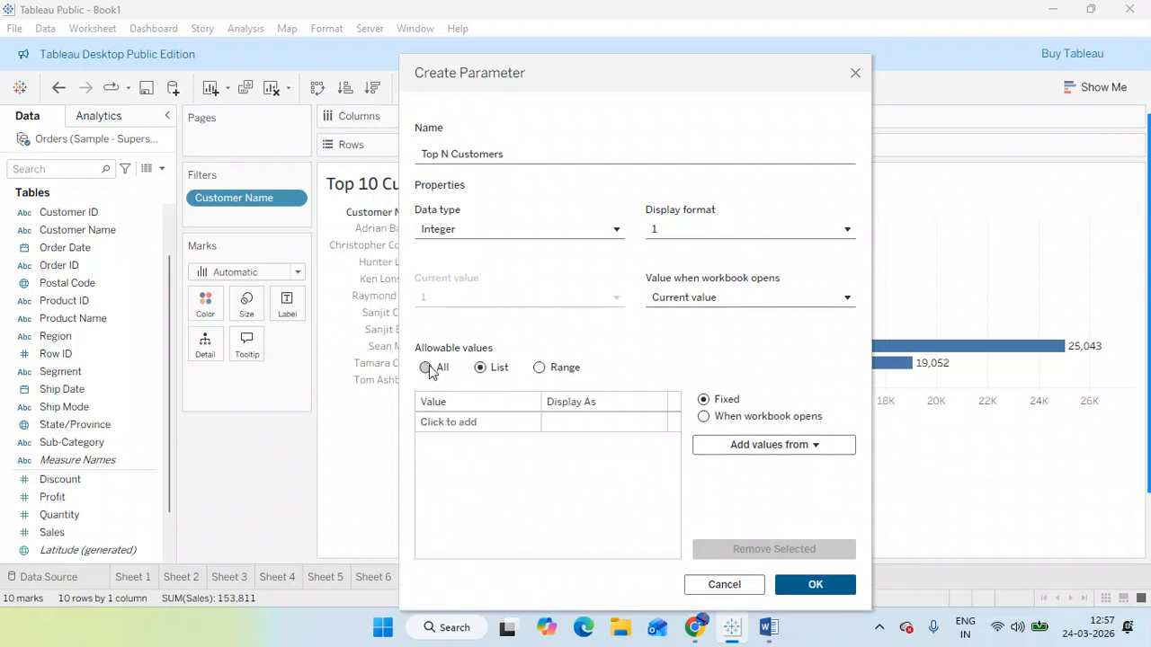
left_click(425, 367)
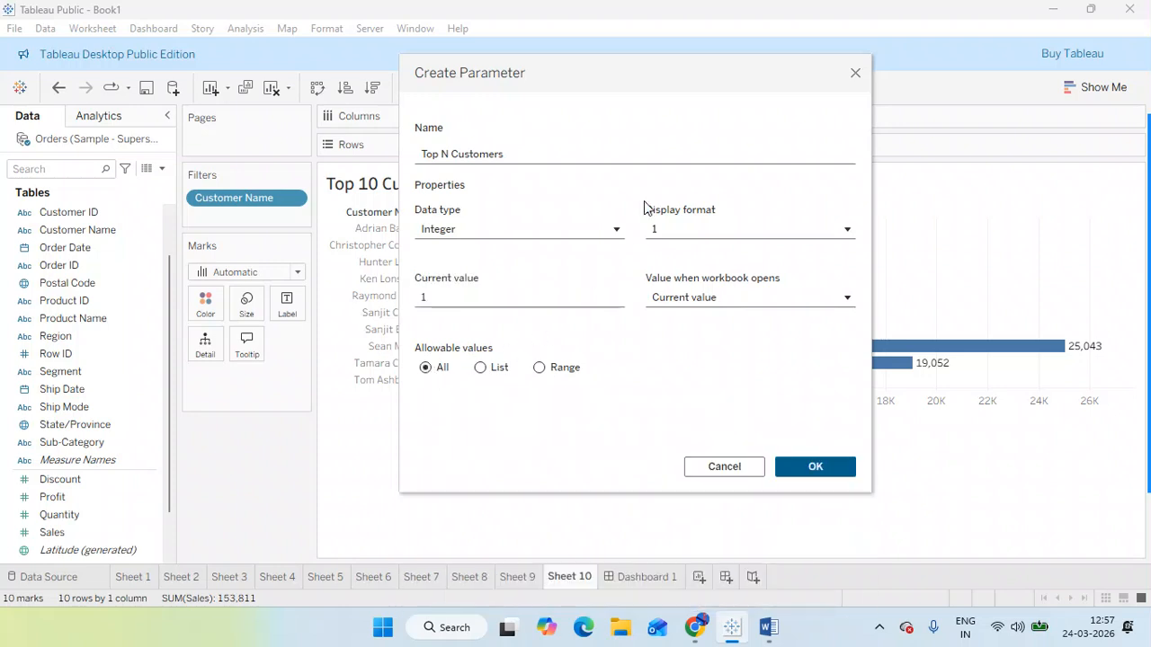
left_click_drag(576, 84, 668, 135)
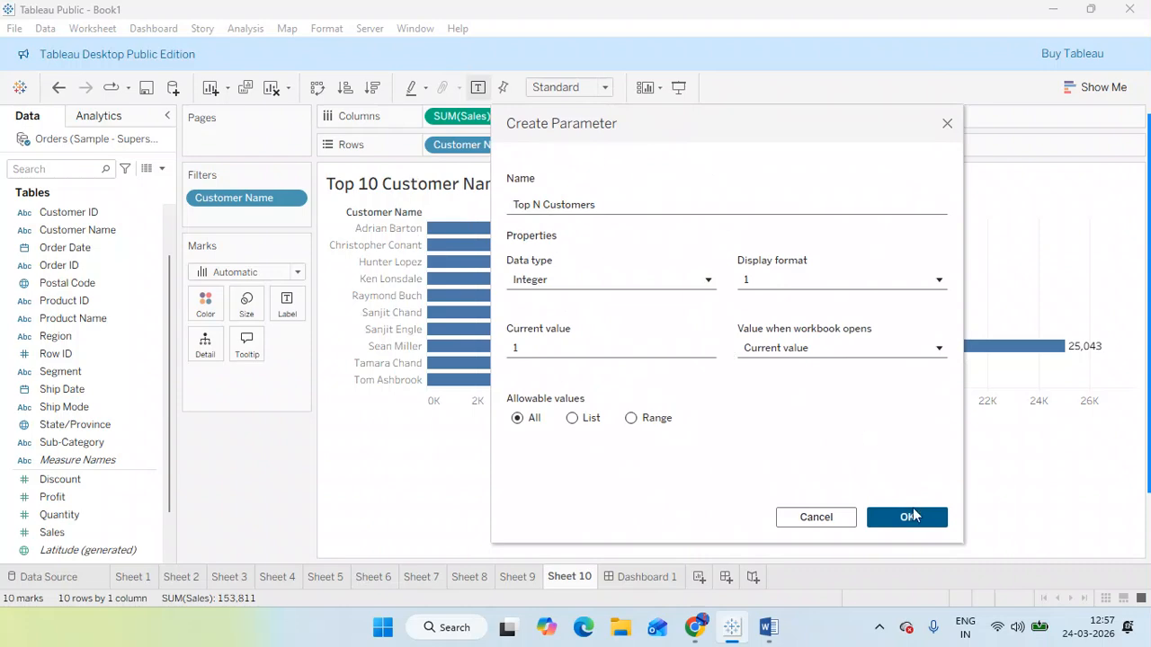
left_click(907, 519)
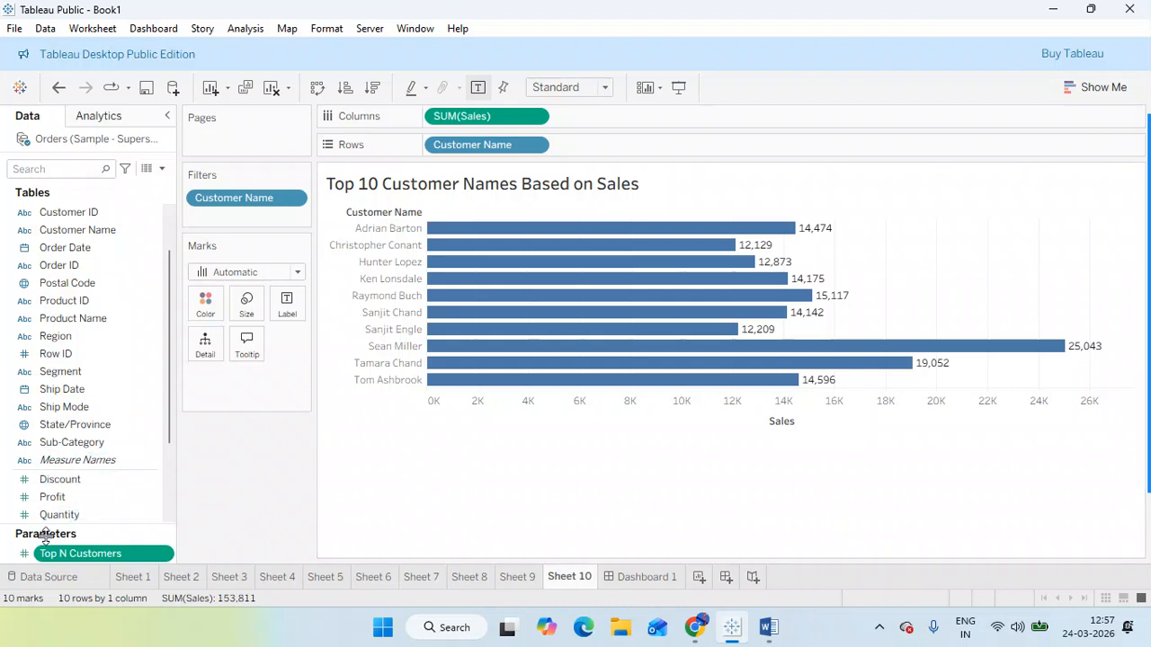
Step: Enlarge the Parameters section of the data pane and show the Top N Customers parameter control on Sheet 10
left_click_drag(25, 528, 31, 494)
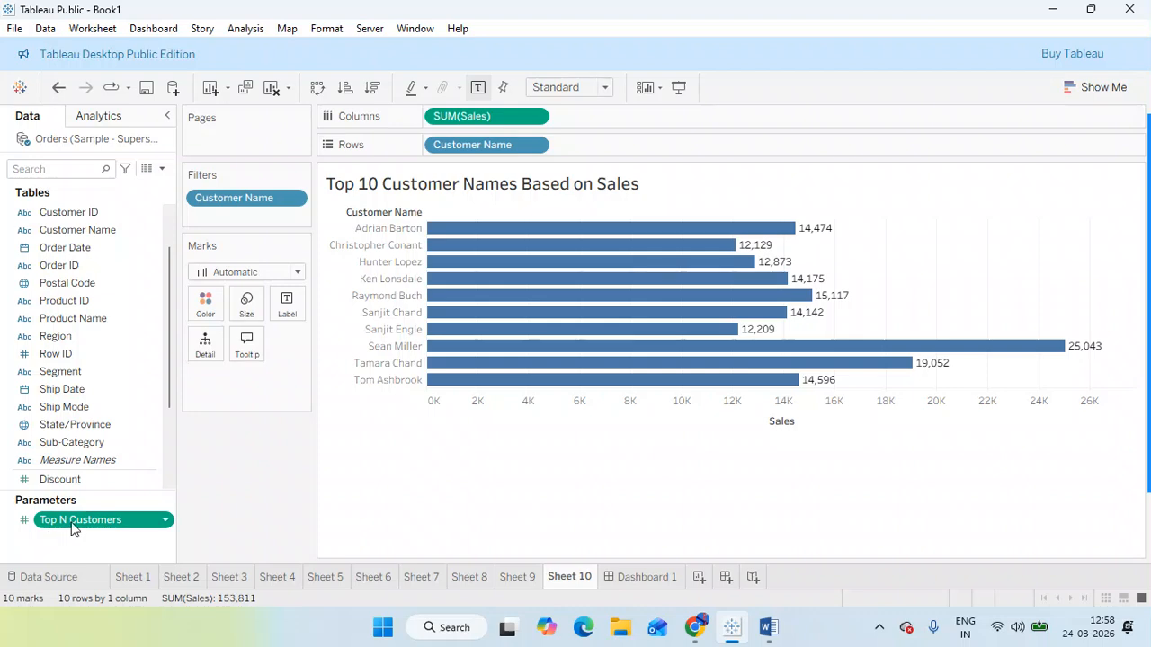
left_click(165, 520)
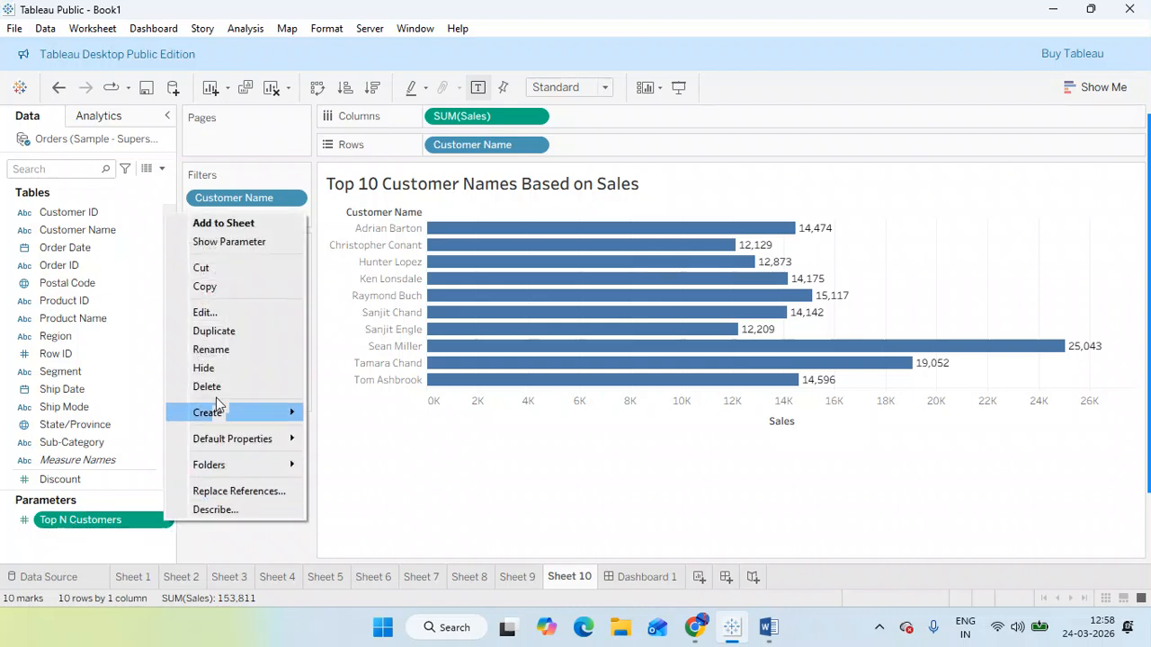
left_click(243, 241)
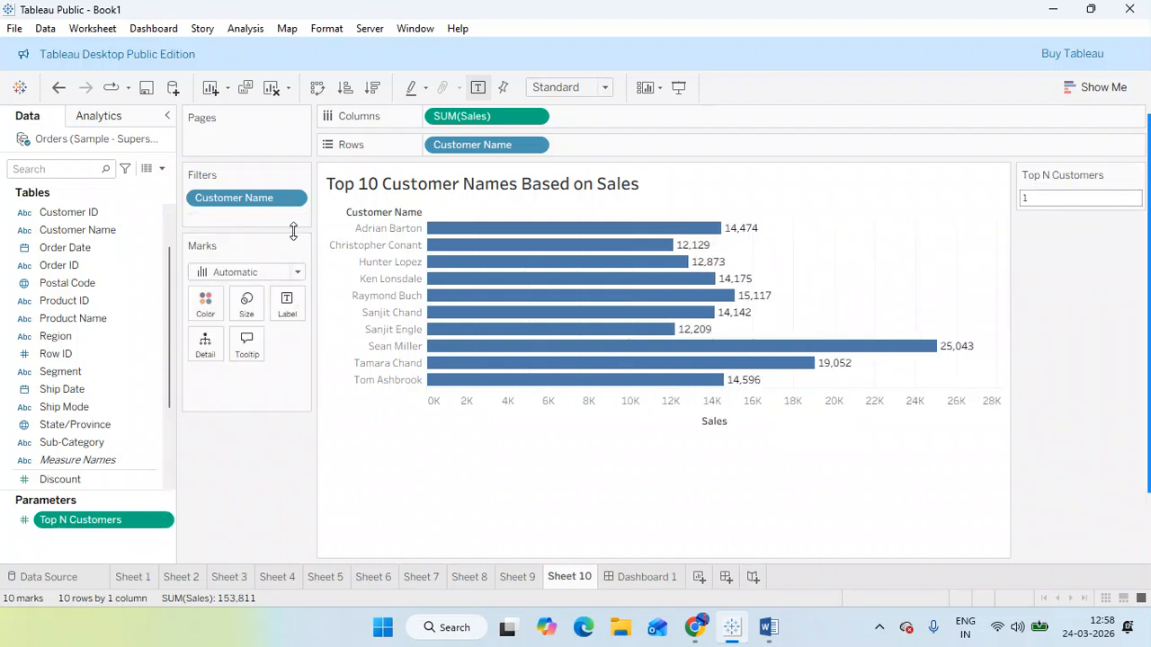
Step: Try the values 10 and 20 in the Top N Customers parameter control
double_click(1041, 201)
type("10")
key("Return")
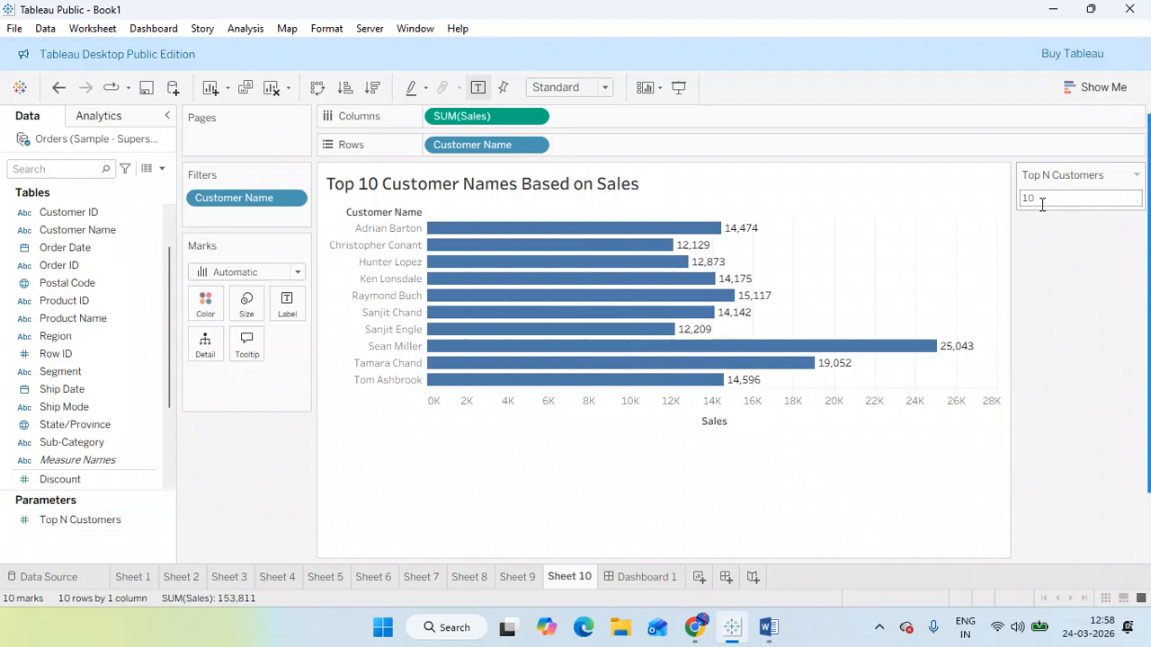
double_click(1042, 204)
type("20")
key("Return")
Step: Try to place the Top N Customers parameter on the sheet's filters beside Customer Name
left_click(94, 526)
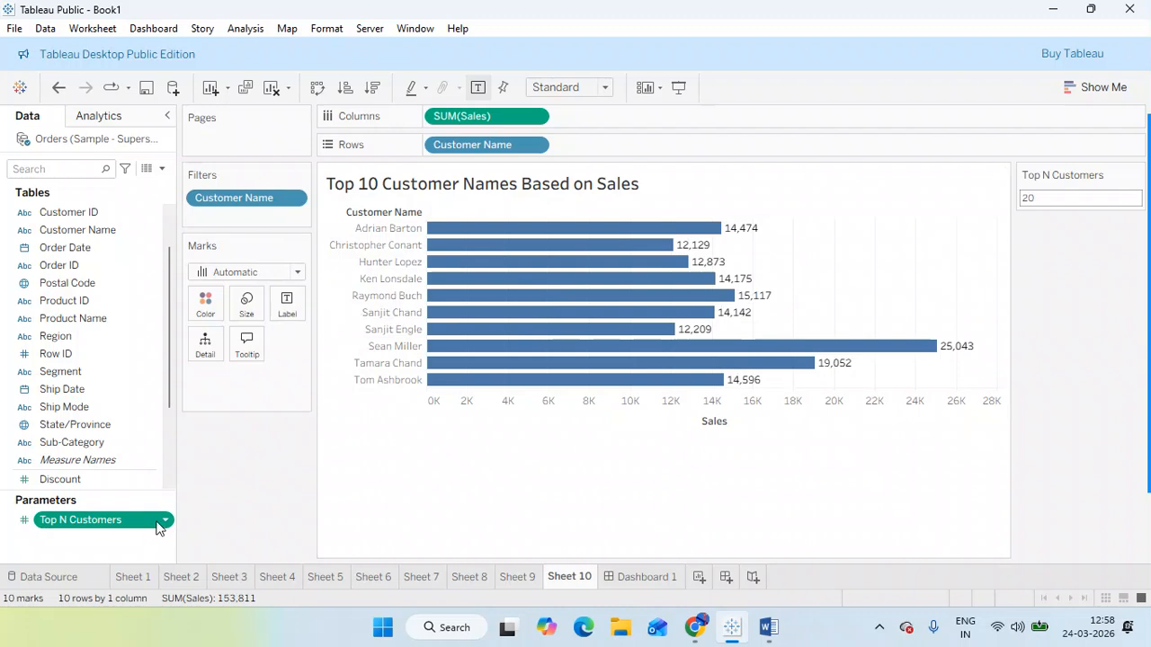
left_click_drag(118, 519, 258, 205)
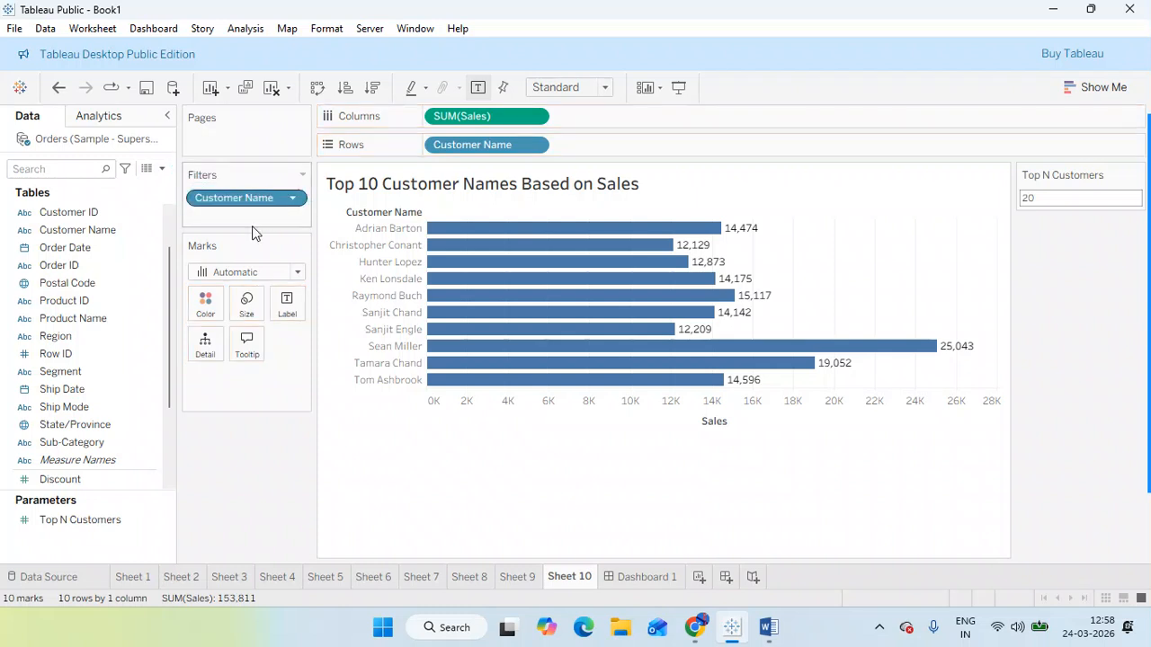
left_click_drag(72, 519, 249, 220)
left_click(129, 519)
left_click_drag(128, 509, 257, 243)
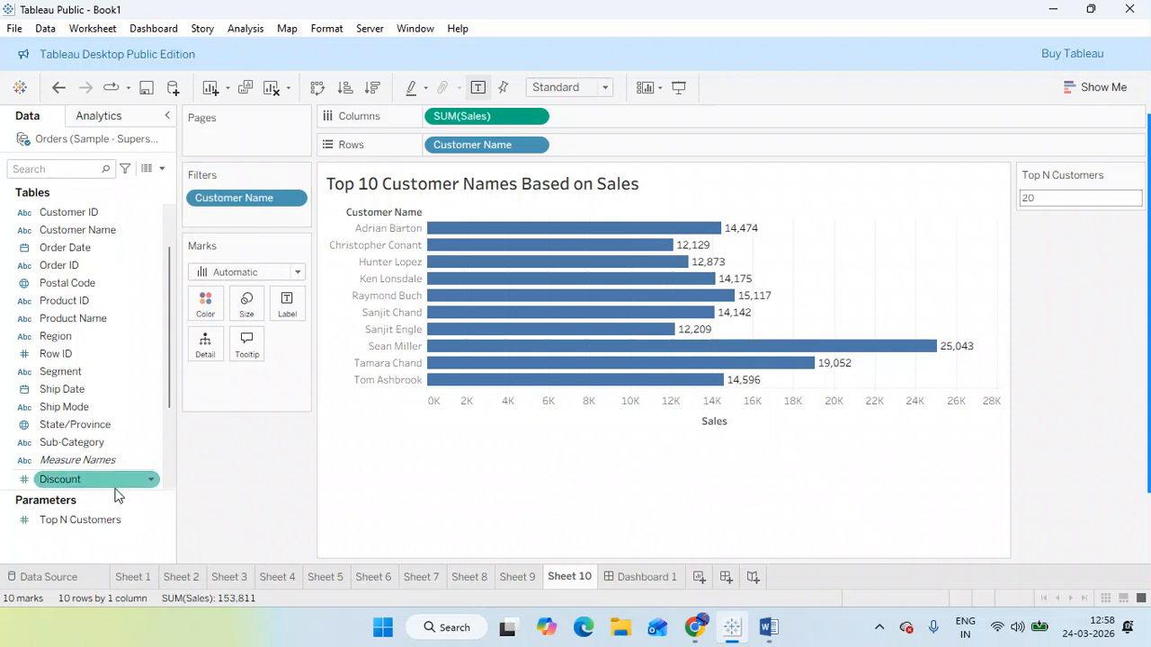
left_click_drag(83, 520, 228, 213)
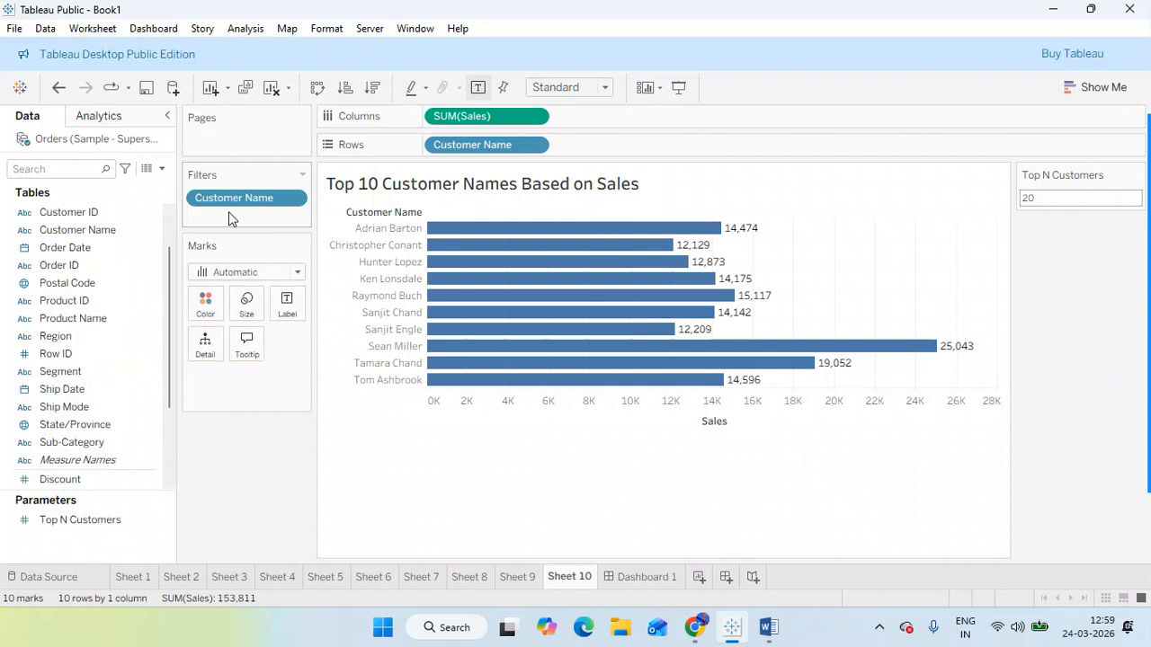
Step: Test the Top N Customers parameter control with 3, and leave it set to 5
left_click(1048, 200)
type("3")
key("Return")
left_click(1048, 199)
type("5")
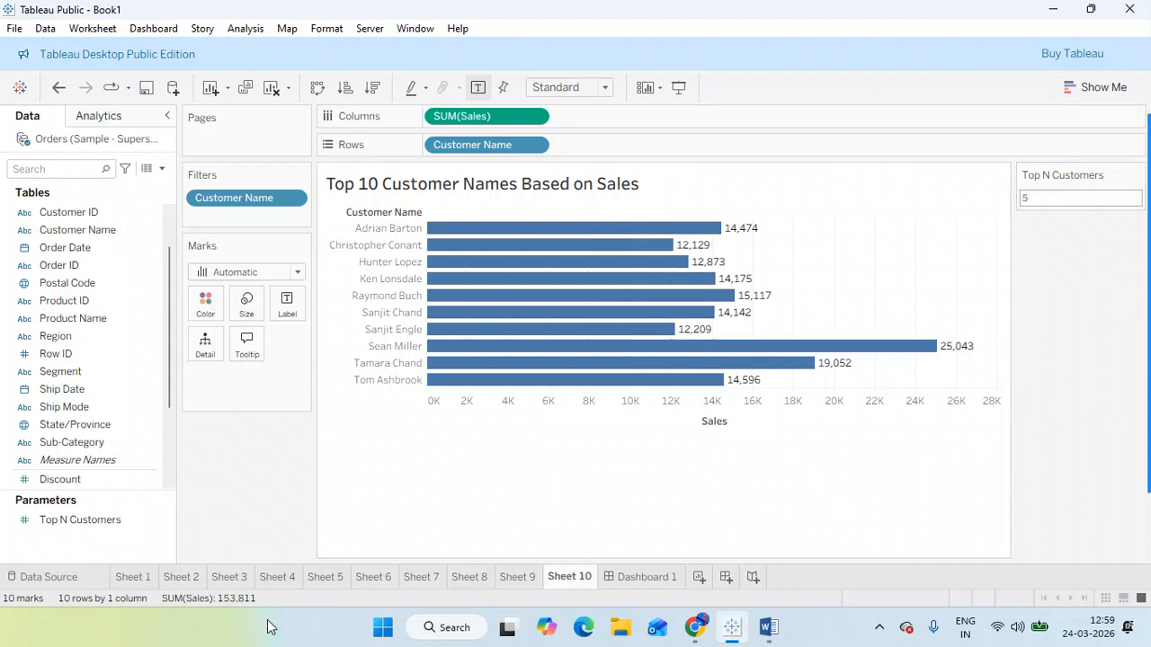
left_click(106, 521)
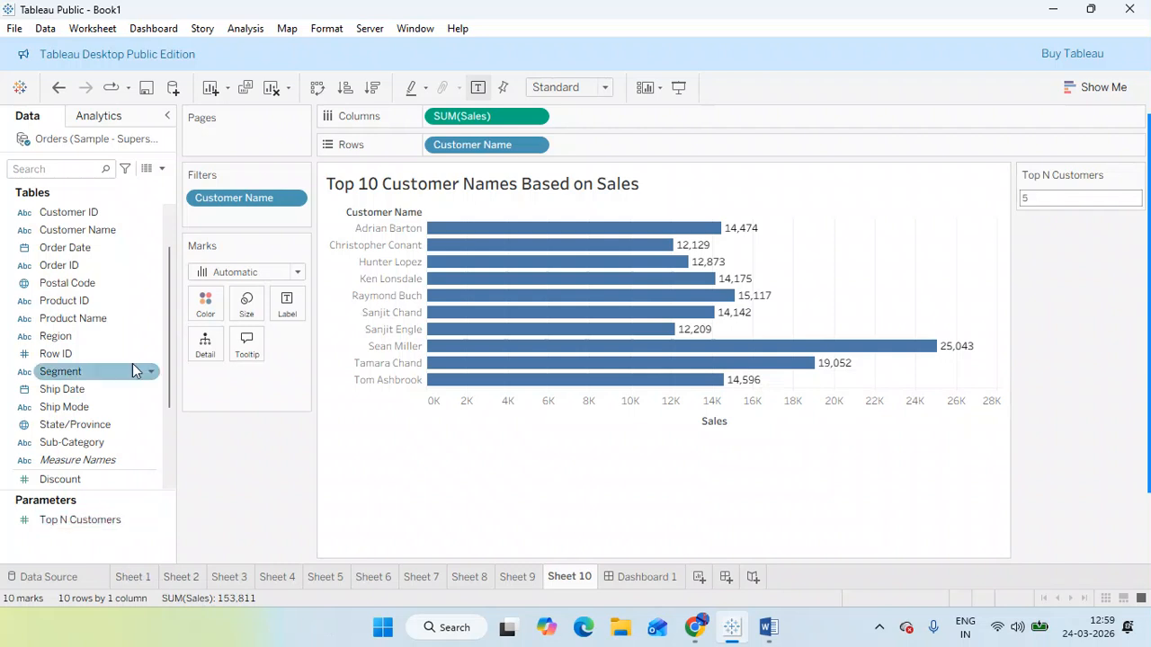
Step: Edit the Customer Name filter so its top limit by sum of Sales uses the Top N Customers parameter
left_click(293, 199)
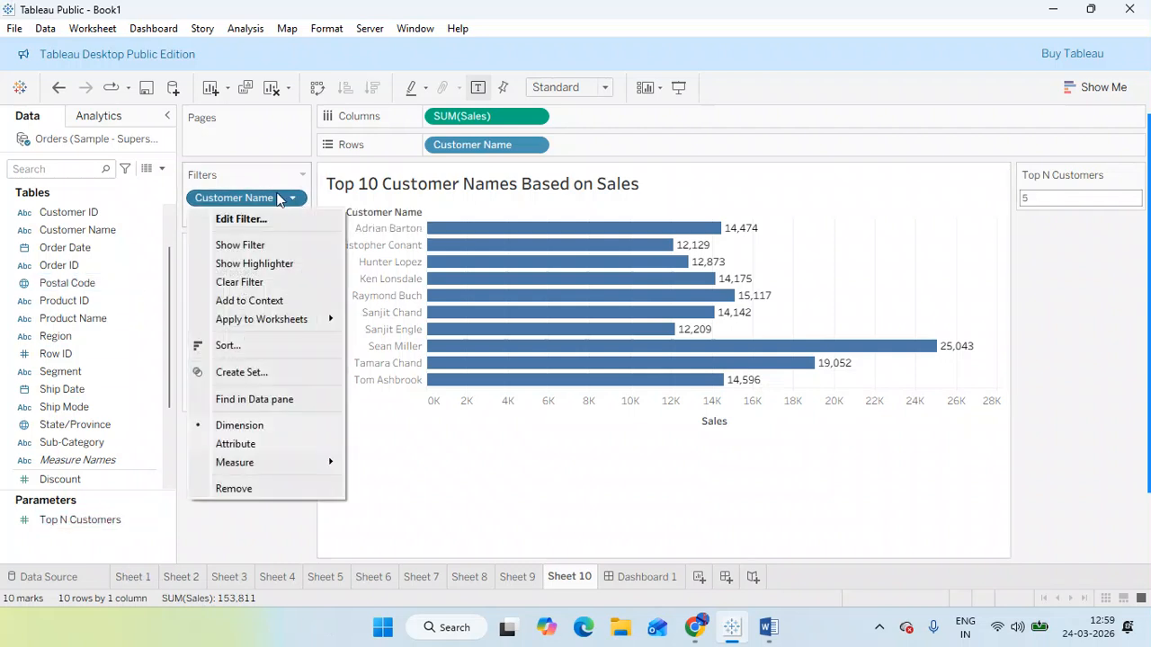
left_click(249, 199)
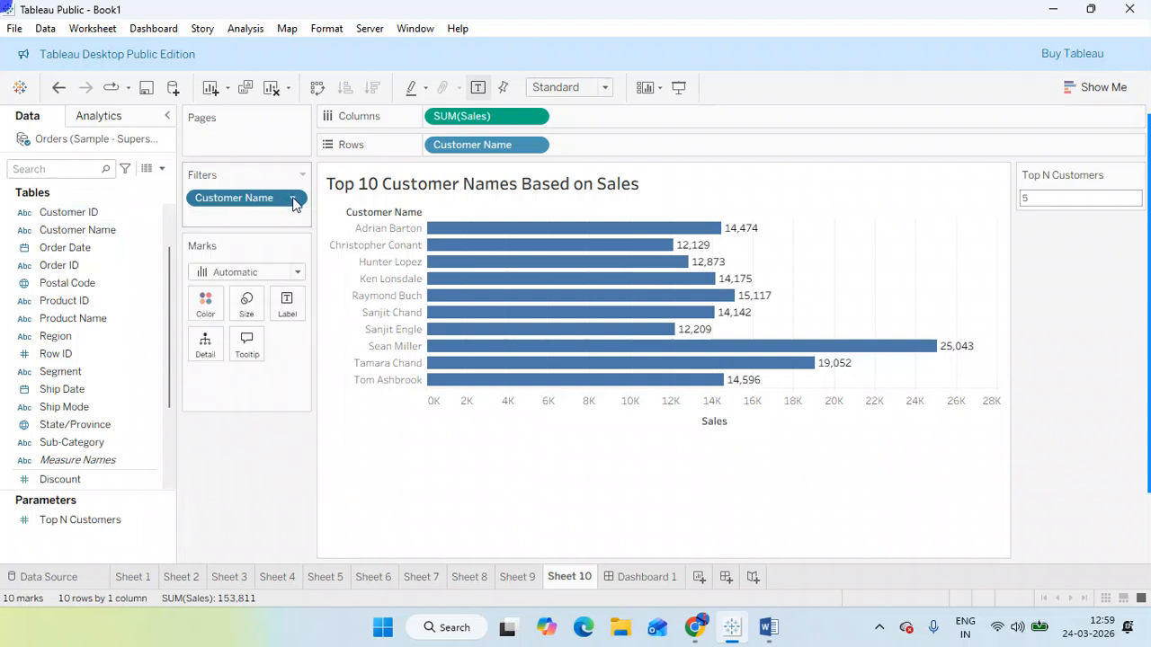
left_click(293, 199)
left_click(217, 180)
left_click(291, 199)
left_click(269, 220)
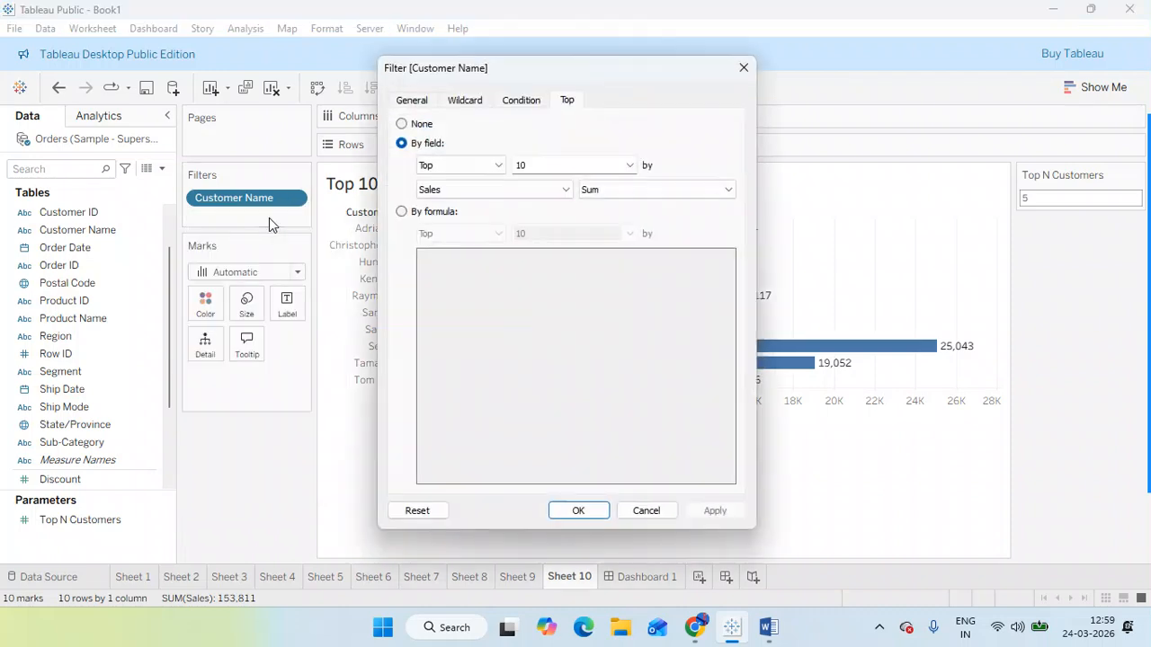
left_click(629, 165)
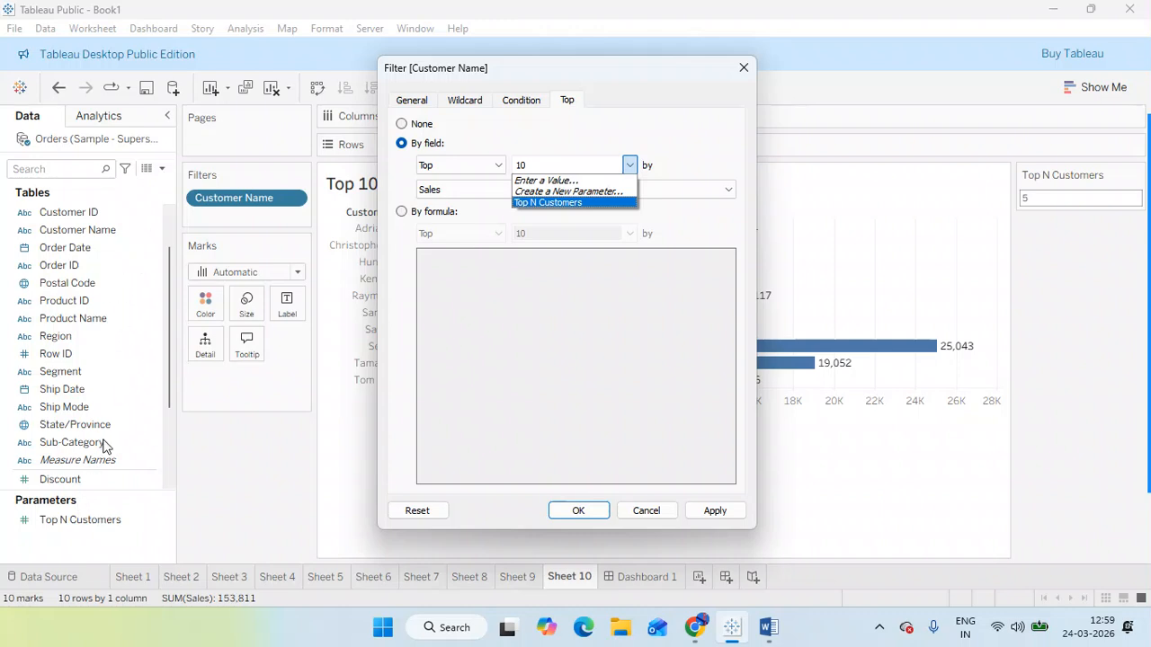
left_click(539, 203)
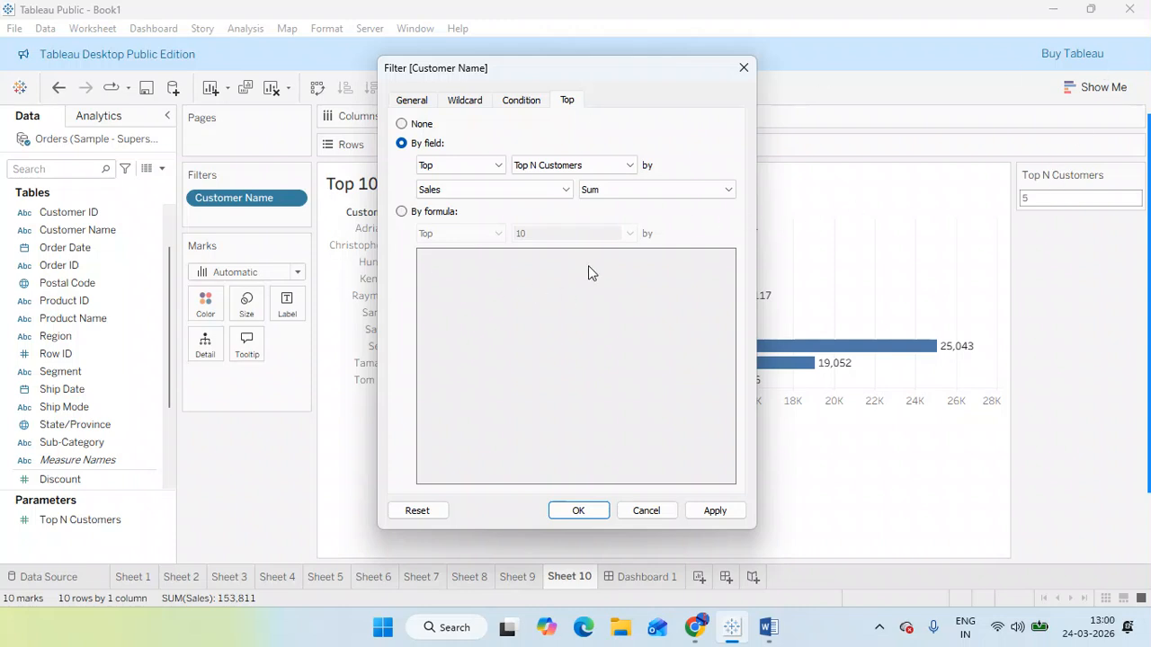
left_click(577, 510)
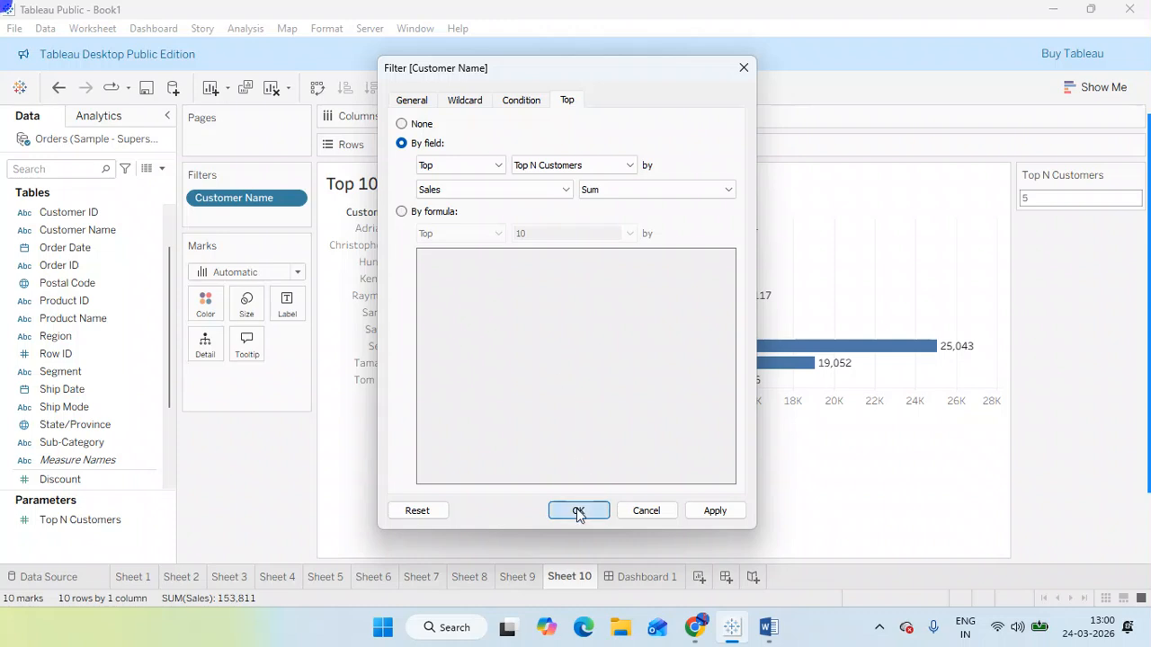
left_click(1048, 198)
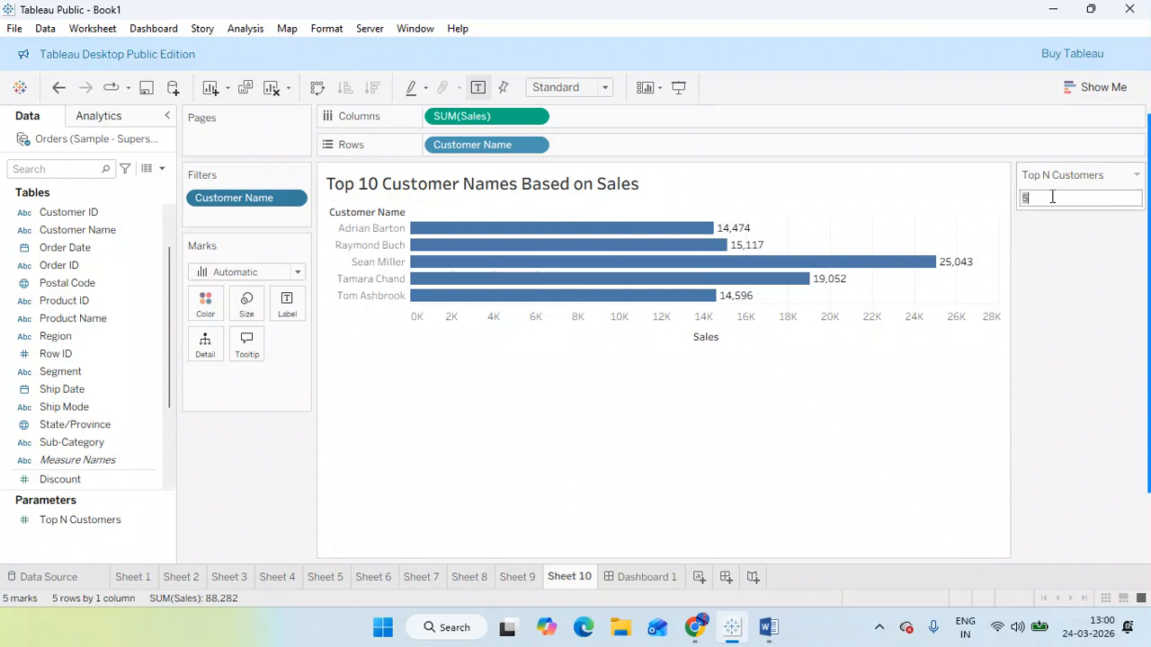
Step: Delete "10" and "Customer" from the Sheet 10 chart title, leaving "Top" and "Names Based on Sales"
double_click(367, 189)
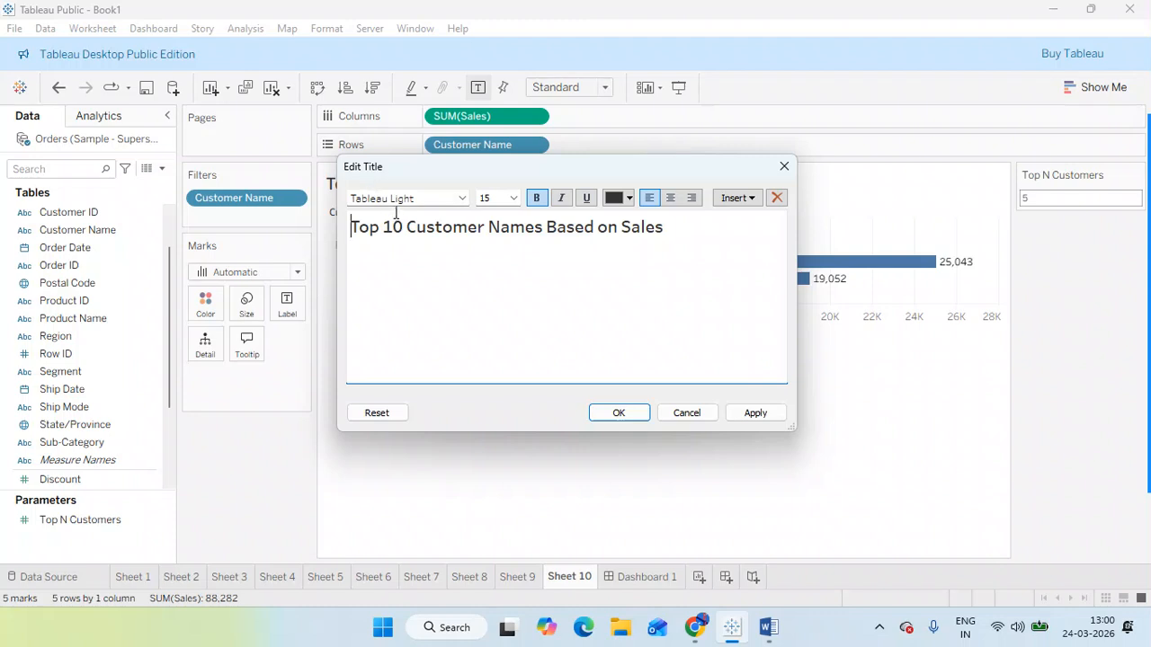
left_click(402, 225)
key("BackSpace")
key("BackSpace")
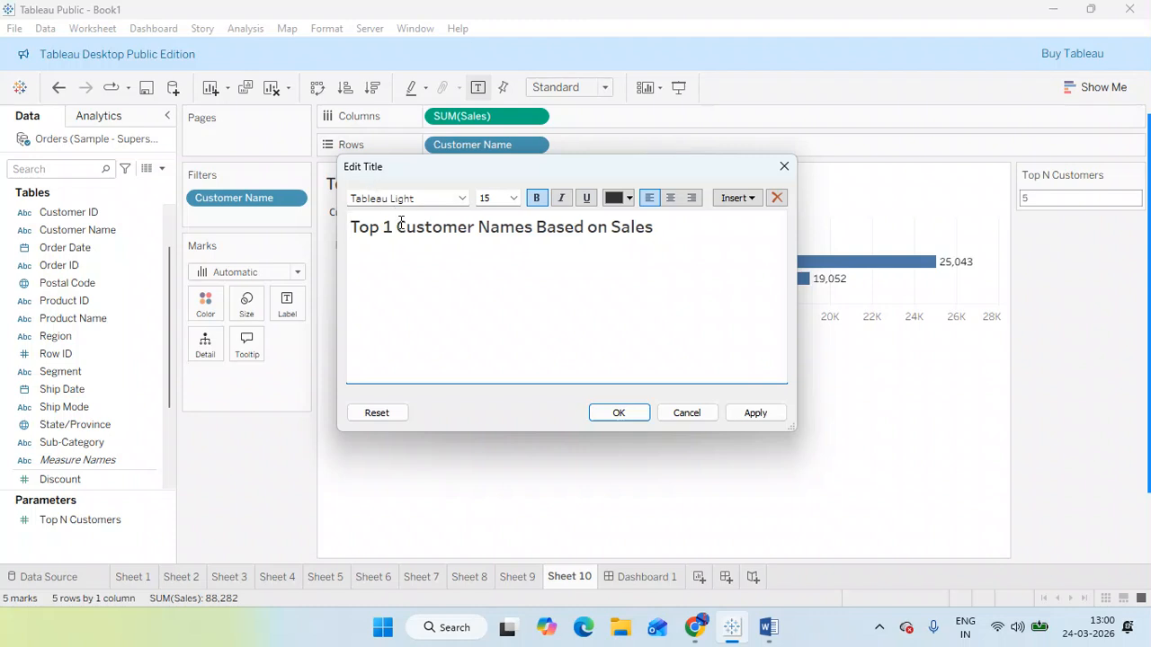
left_click(467, 228)
key("BackSpace")
key("BackSpace")
key("BackSpace")
key("BackSpace")
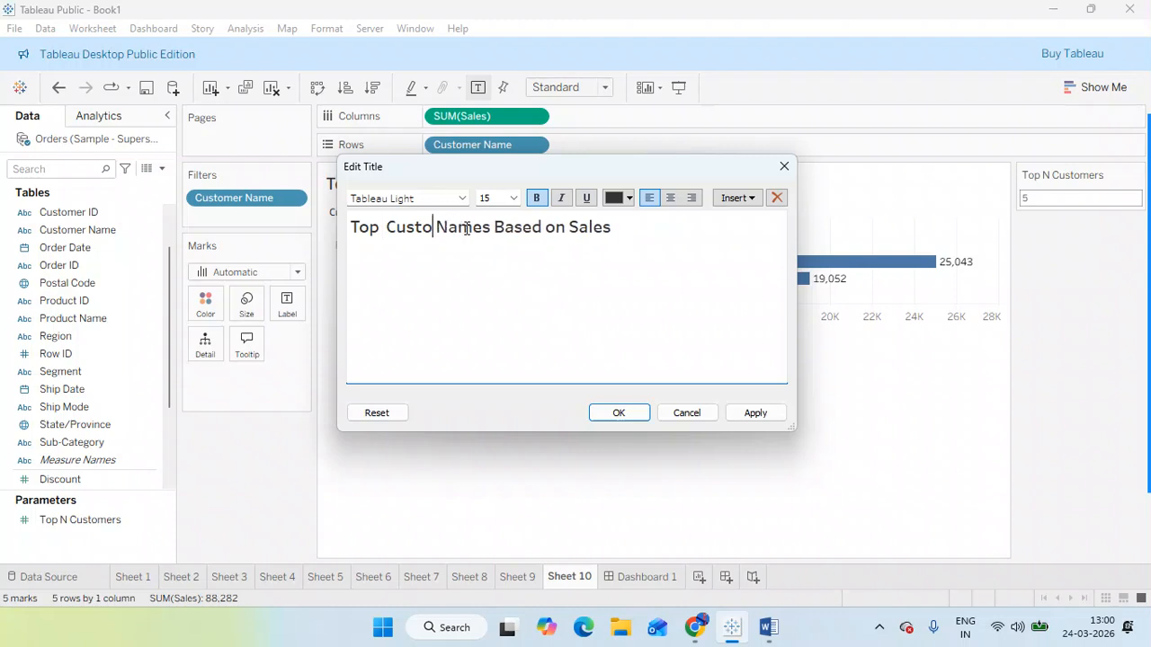
key("BackSpace")
key("BackSpace")
key("BackSpace")
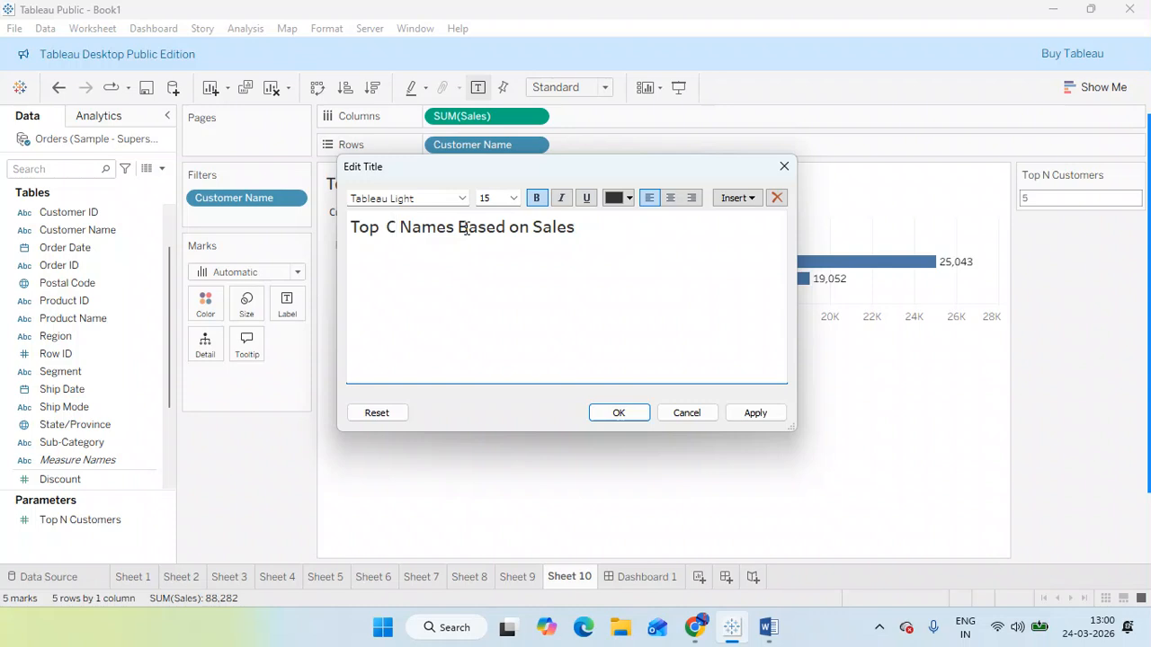
key("BackSpace")
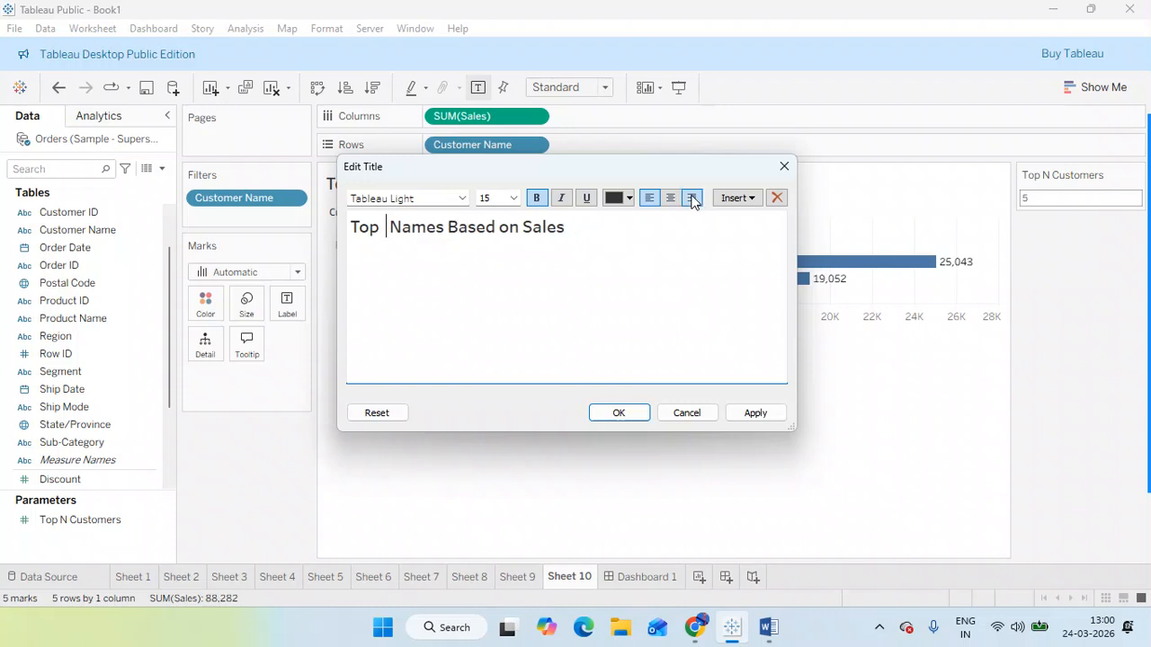
Step: Insert the Top N Customers parameter after "Top" in the chart title and apply the change
left_click(749, 205)
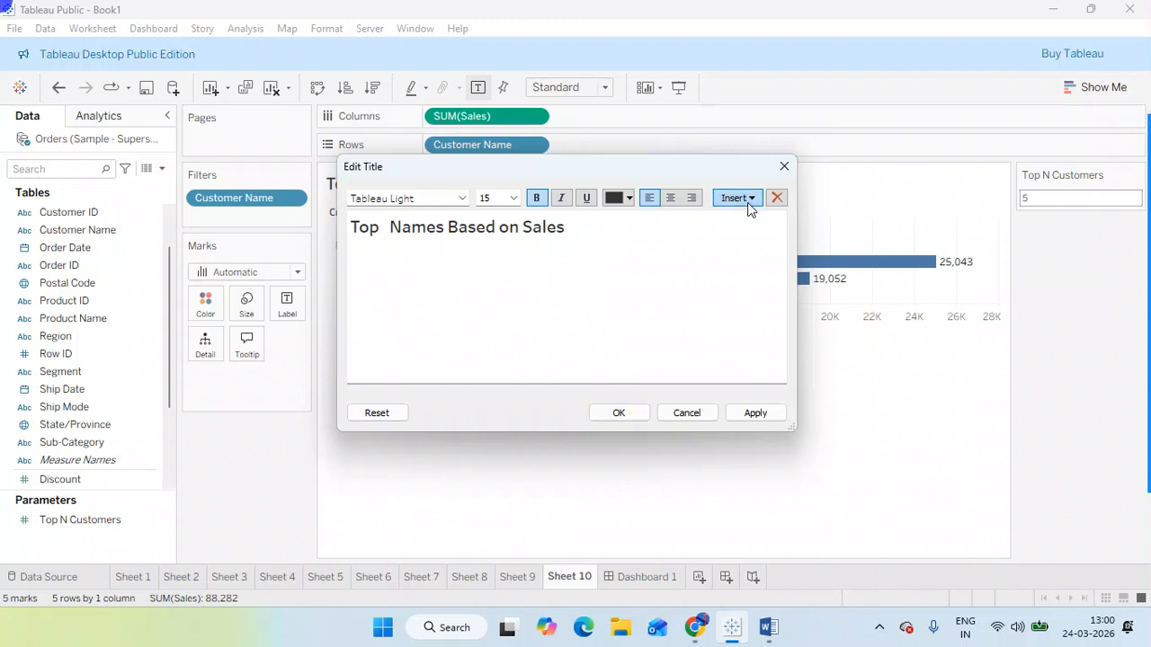
left_click(792, 450)
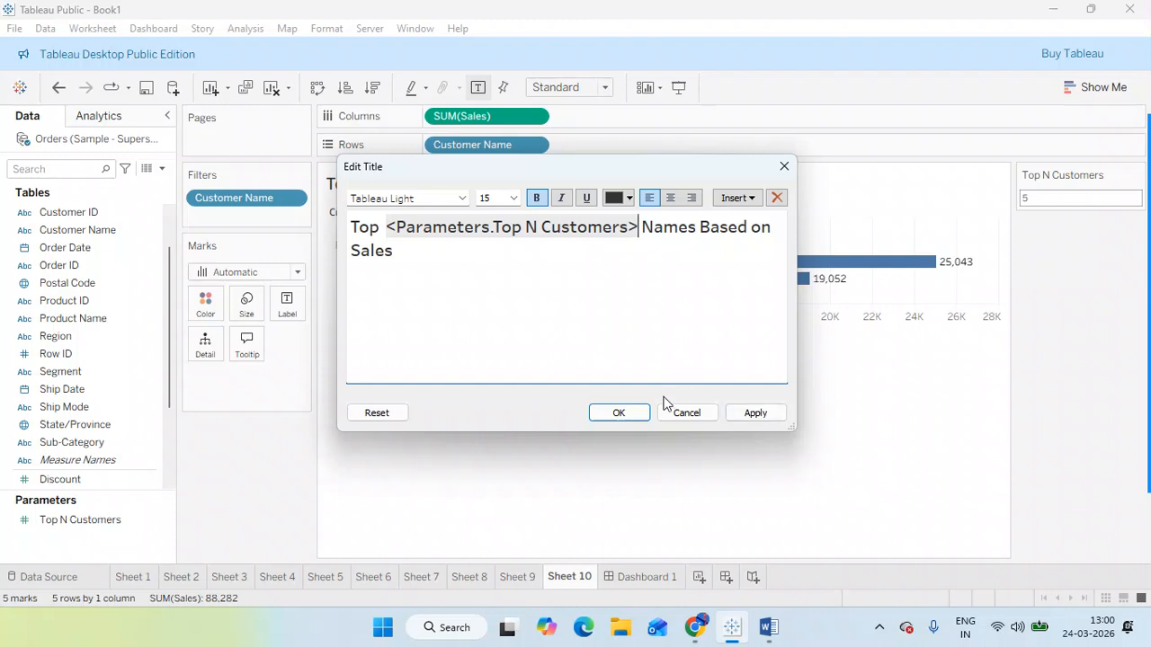
left_click(755, 416)
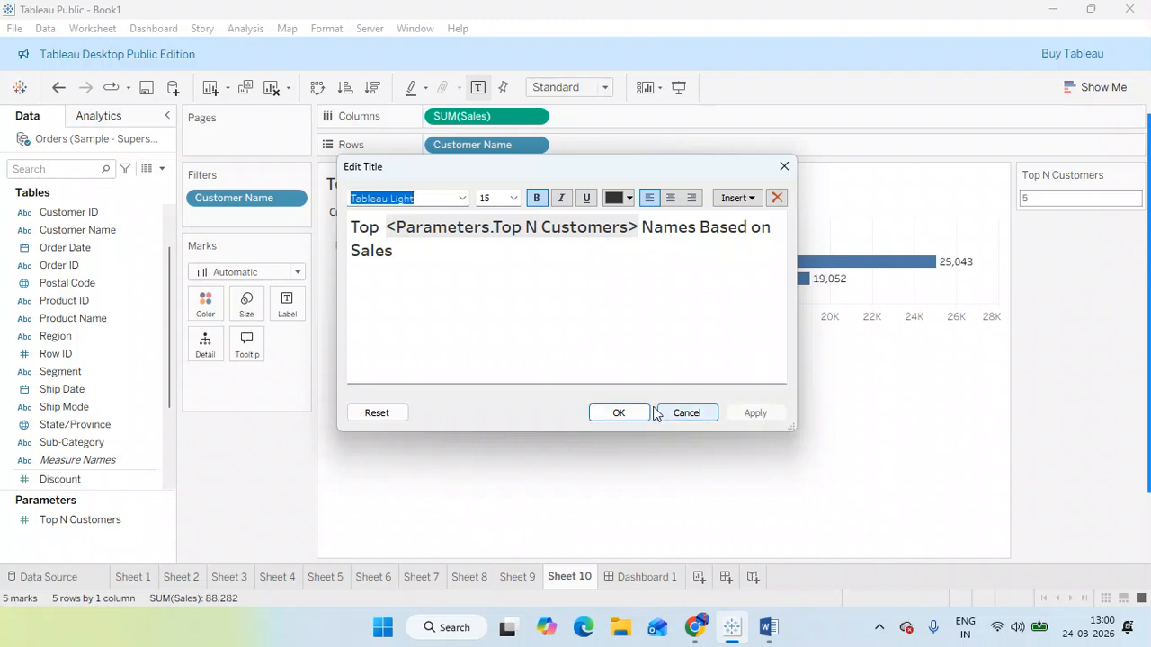
Step: Add "Customer" before "Names" in the Sheet 10 chart title, after the inserted Top N Customers parameter
left_click(618, 413)
mouse_move(451, 233)
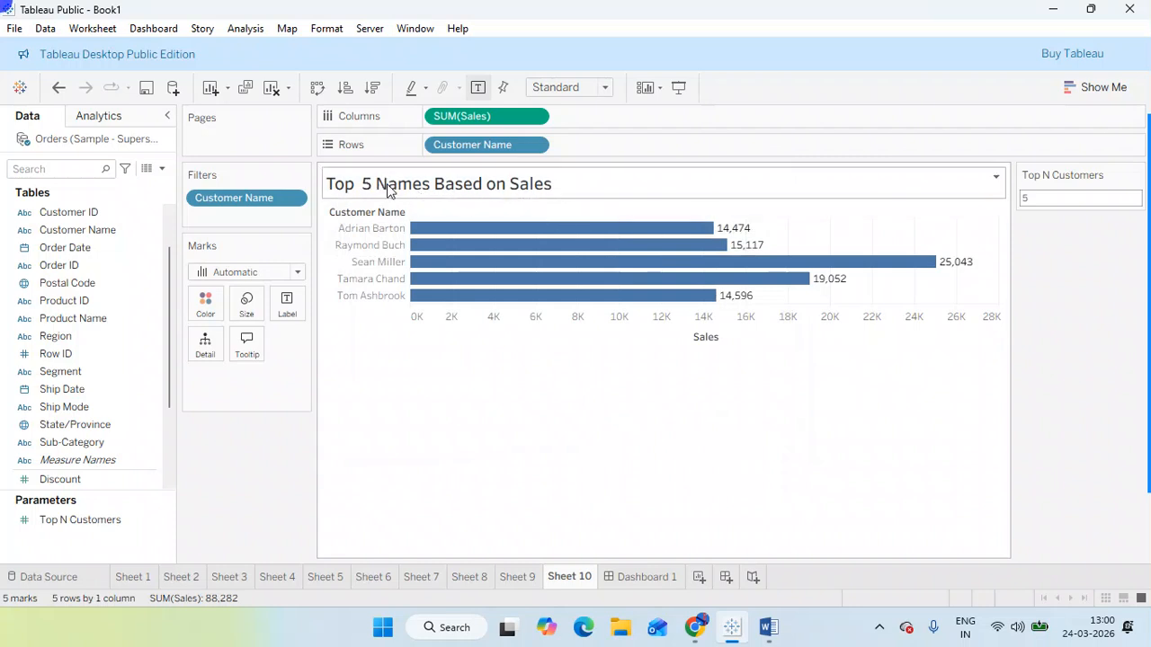
double_click(386, 184)
left_click(641, 231)
type("ustomers> CustomerNames")
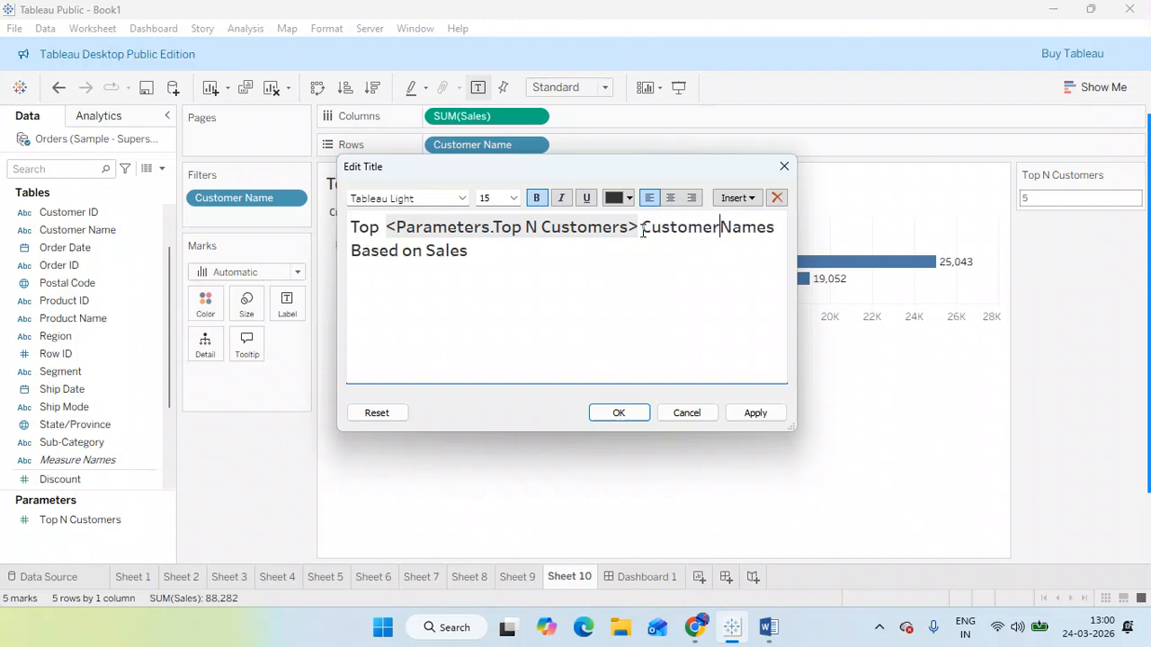
left_click(613, 414)
left_click(615, 415)
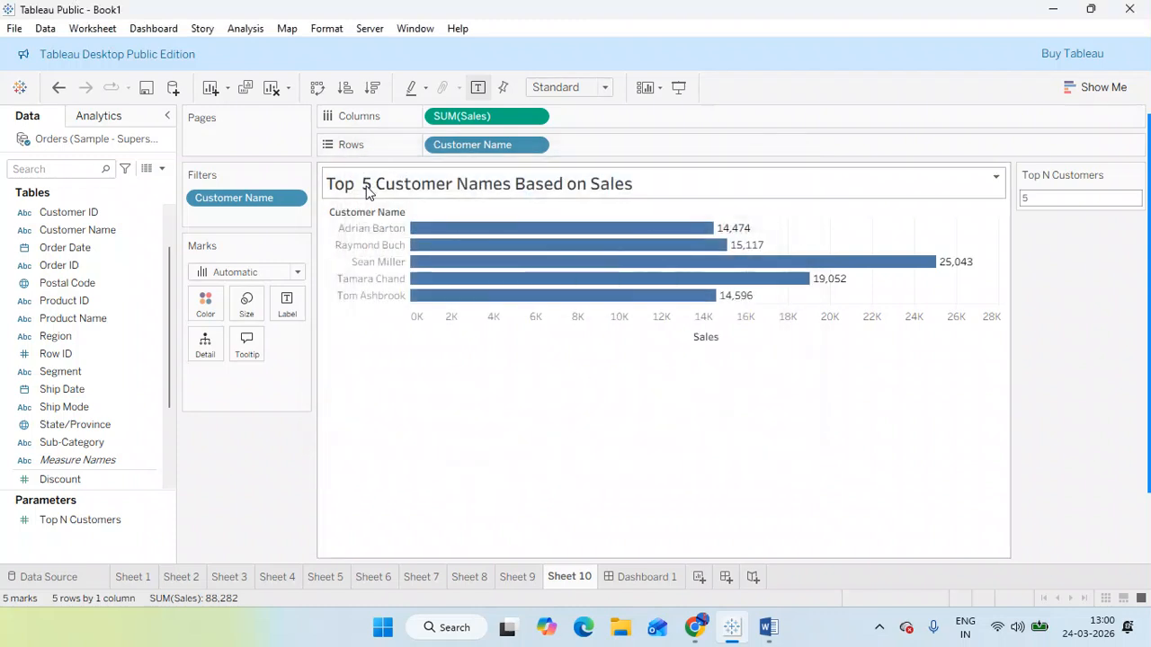
Step: Review how the Customer Name filter's top limit by sum of Sales is linked to the Top N Customers parameter
left_click(1051, 203)
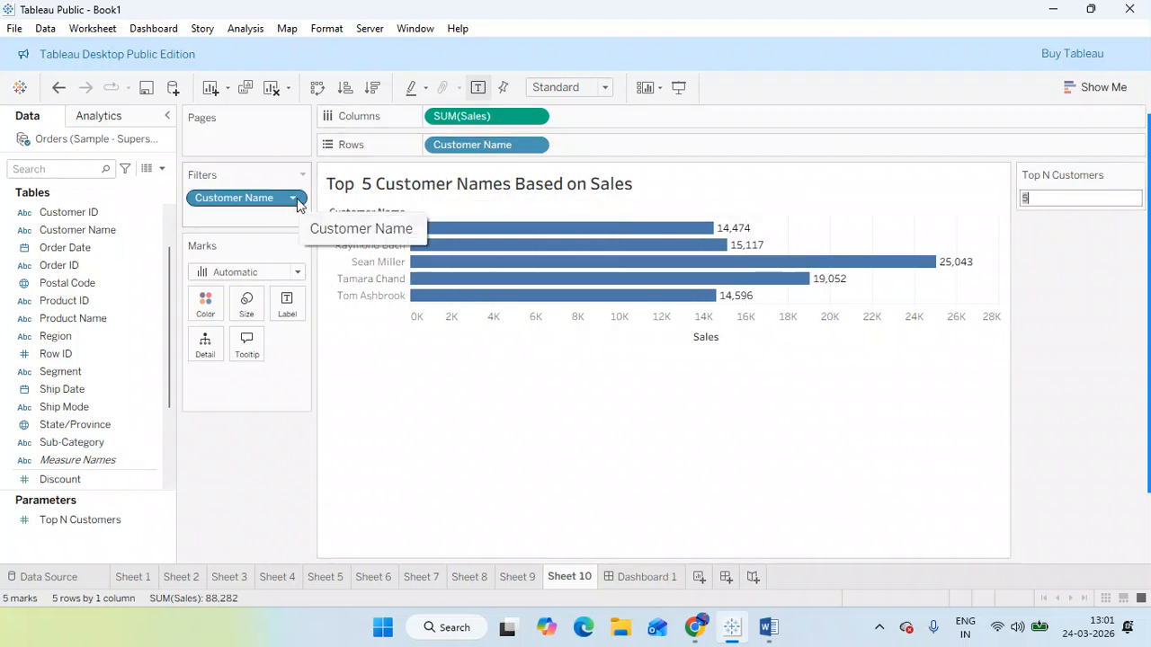
left_click_drag(45, 518, 240, 199)
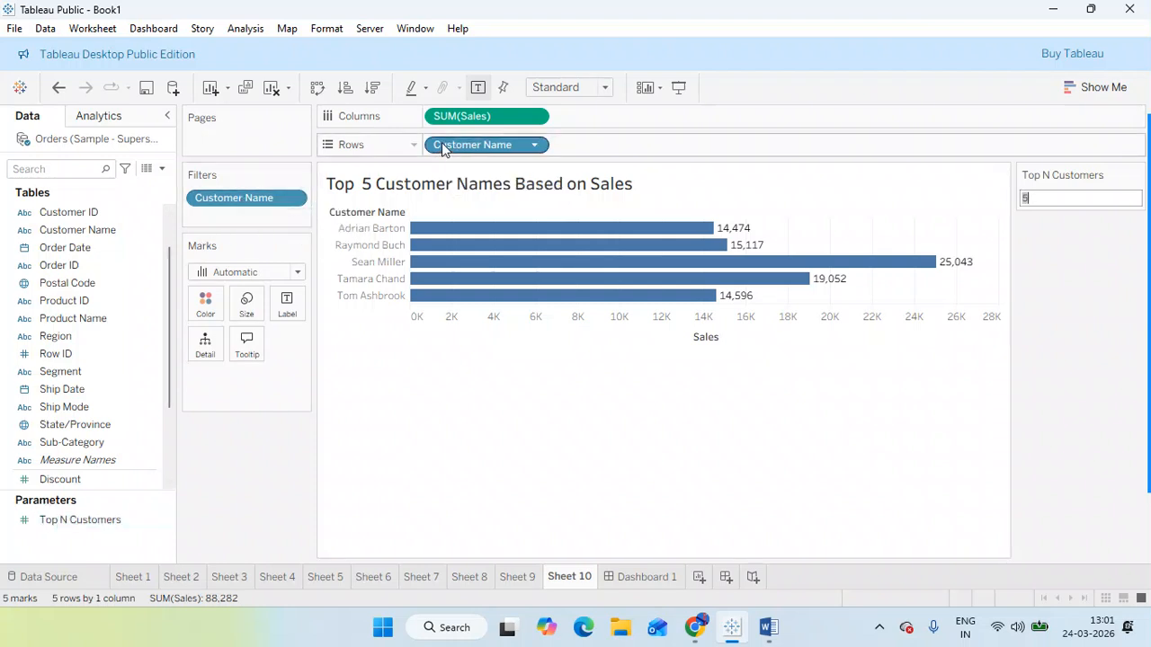
left_click(291, 200)
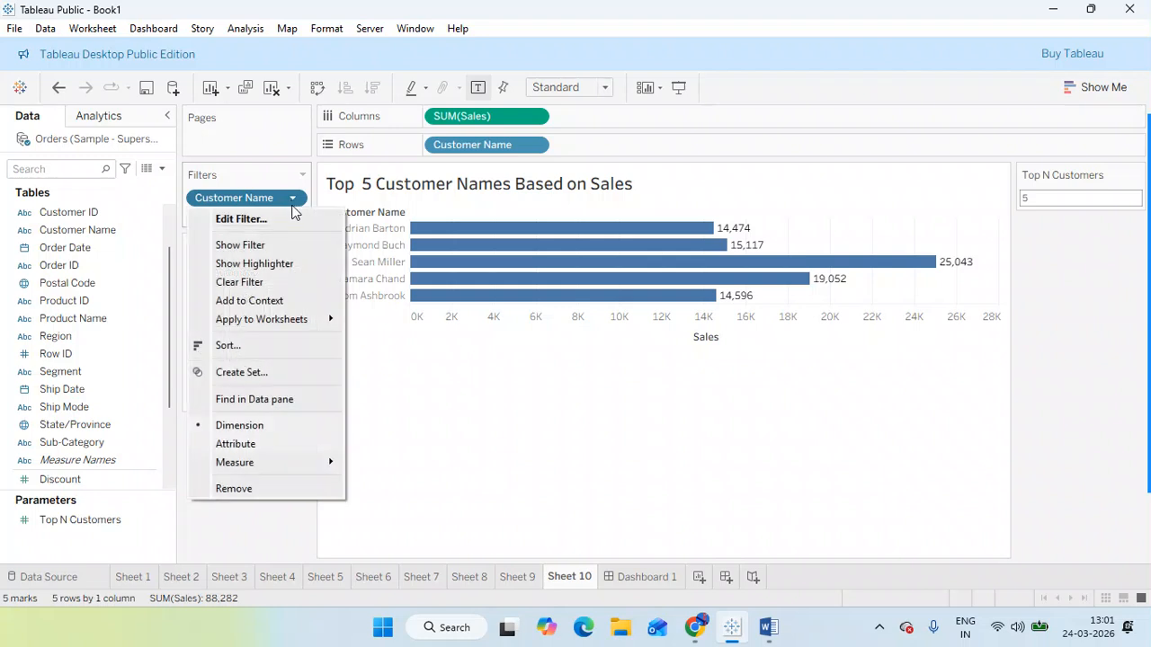
left_click(239, 219)
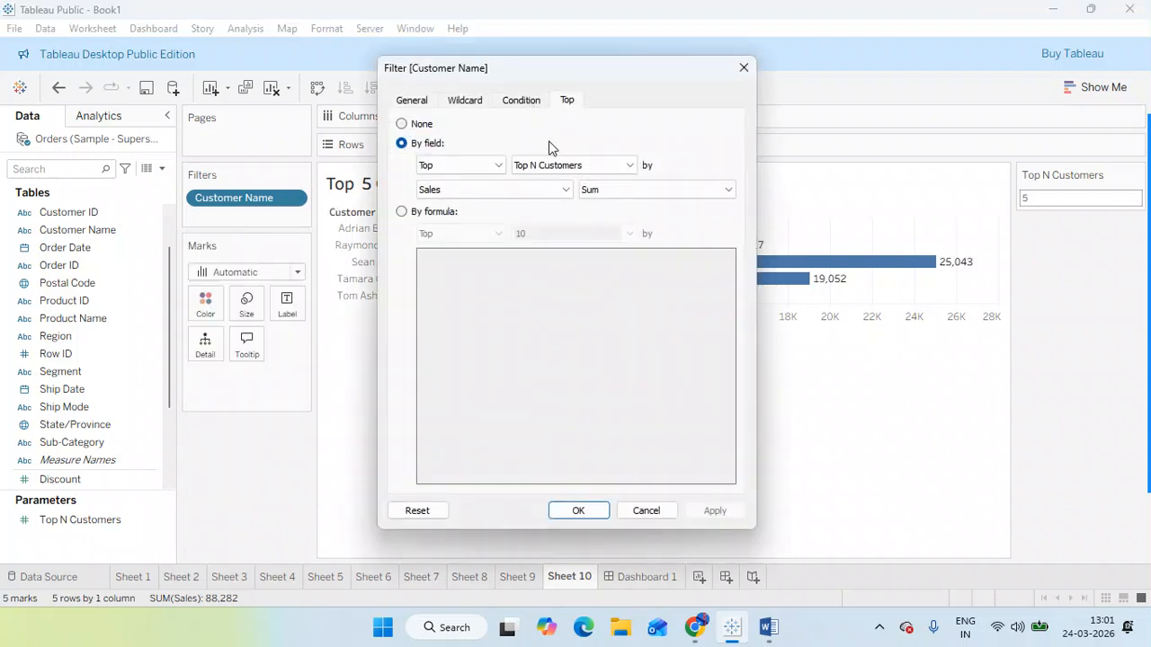
left_click(547, 165)
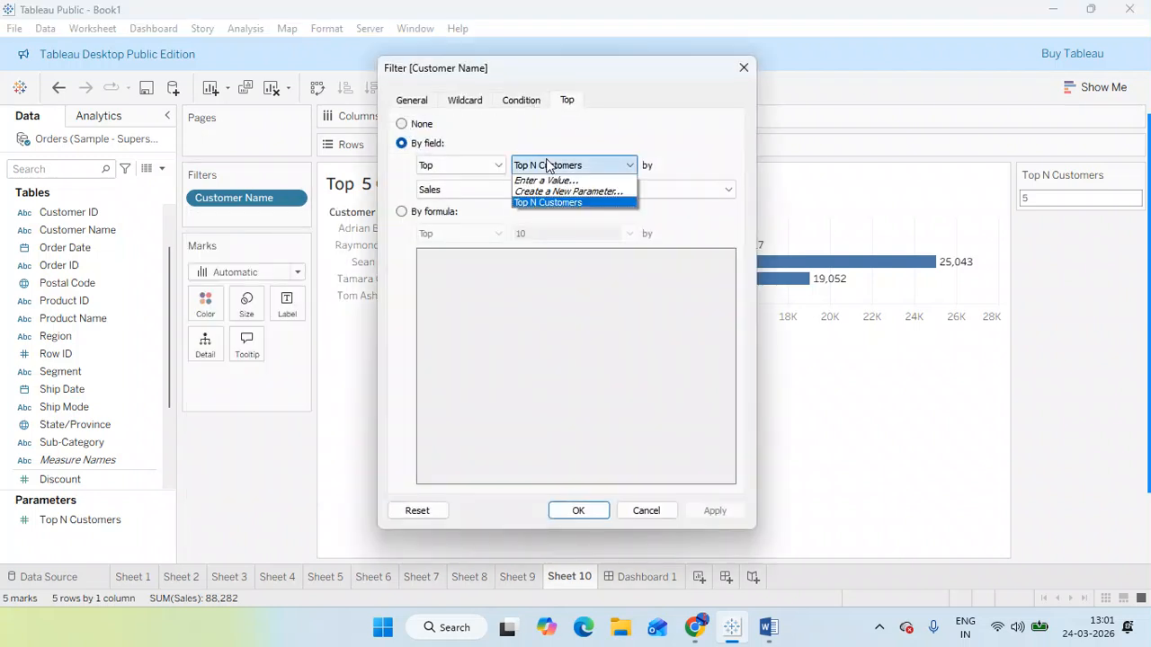
left_click(548, 164)
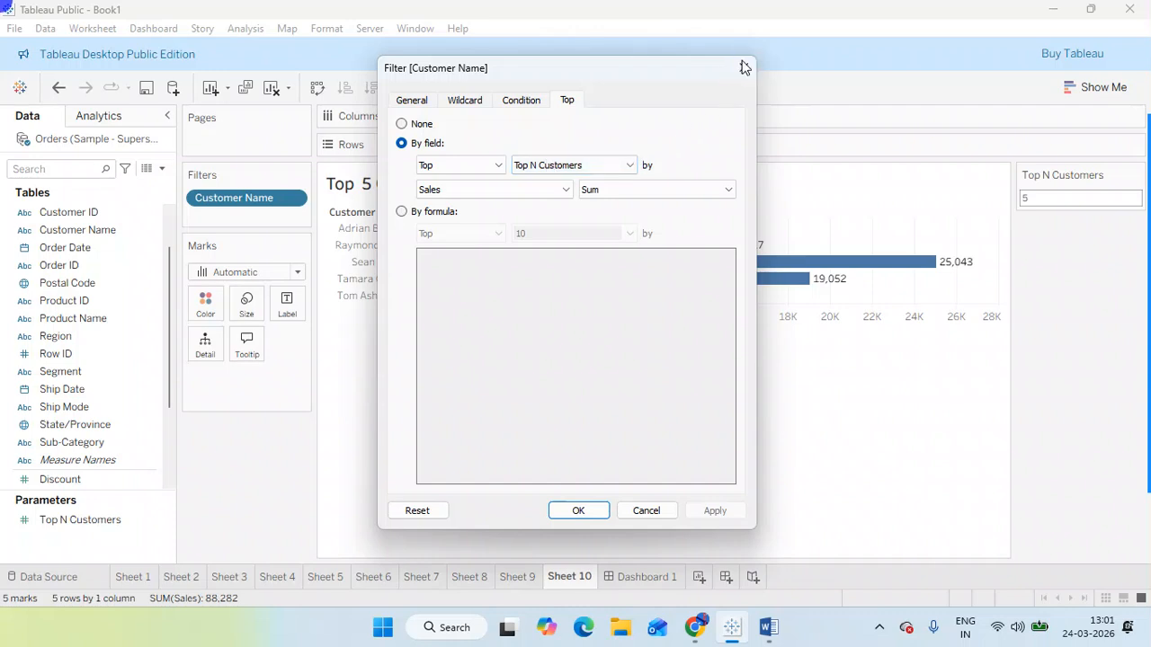
left_click(743, 68)
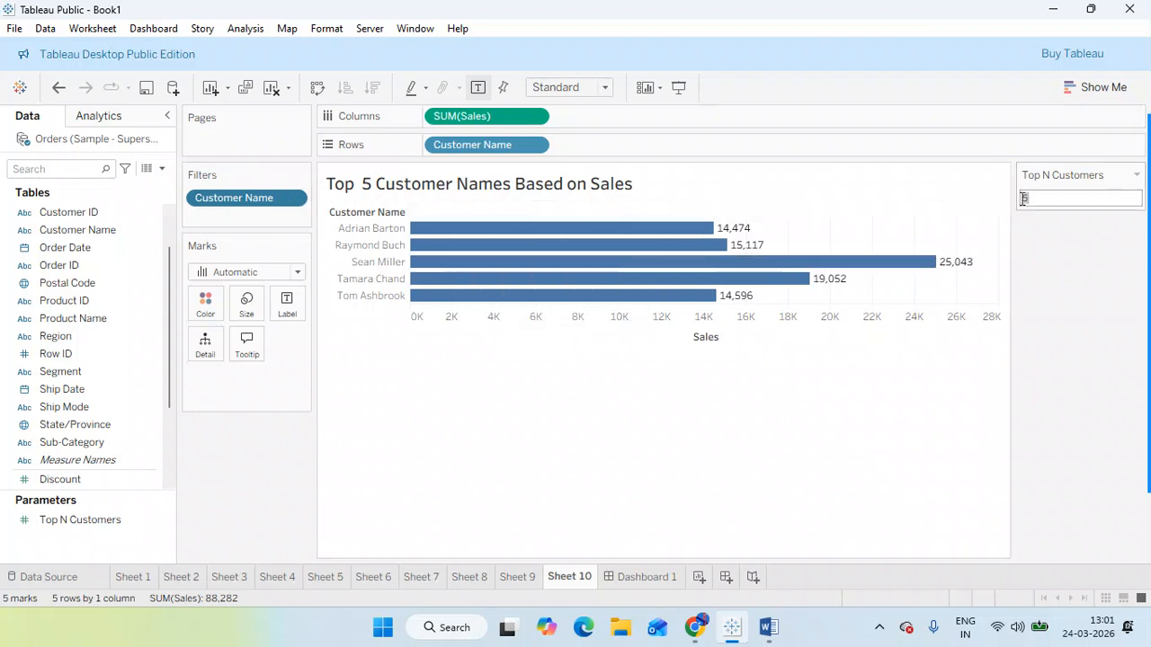
Step: Show the Top N Customers parameter control for the customer sales chart on Dashboard 1
left_click(657, 582)
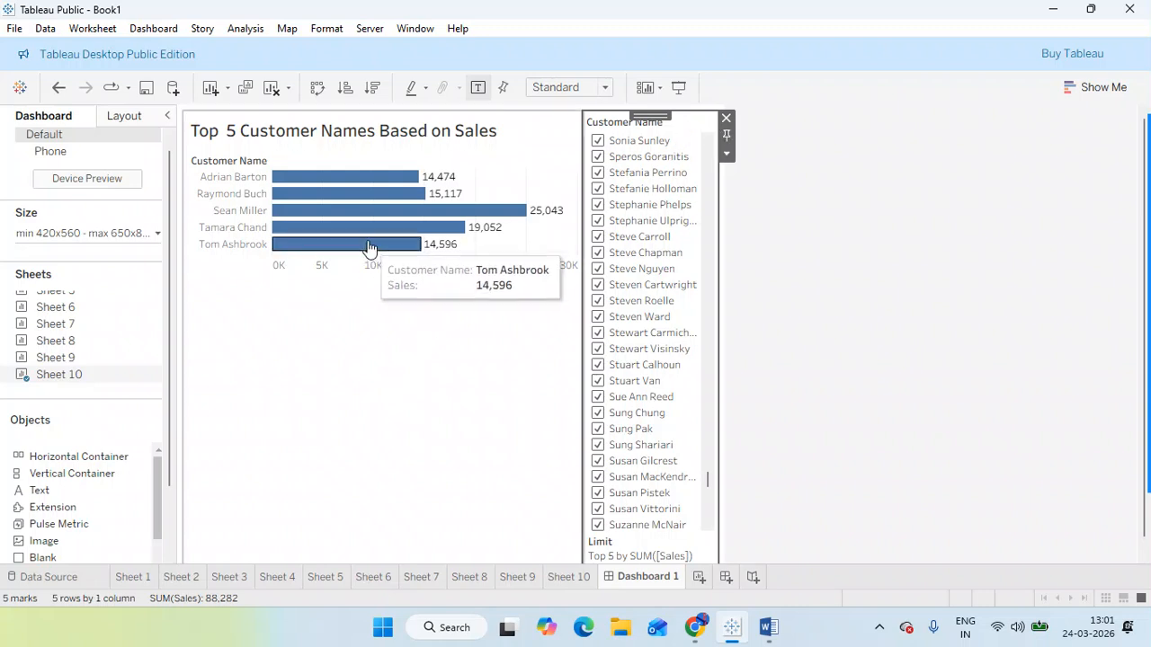
left_click(543, 136)
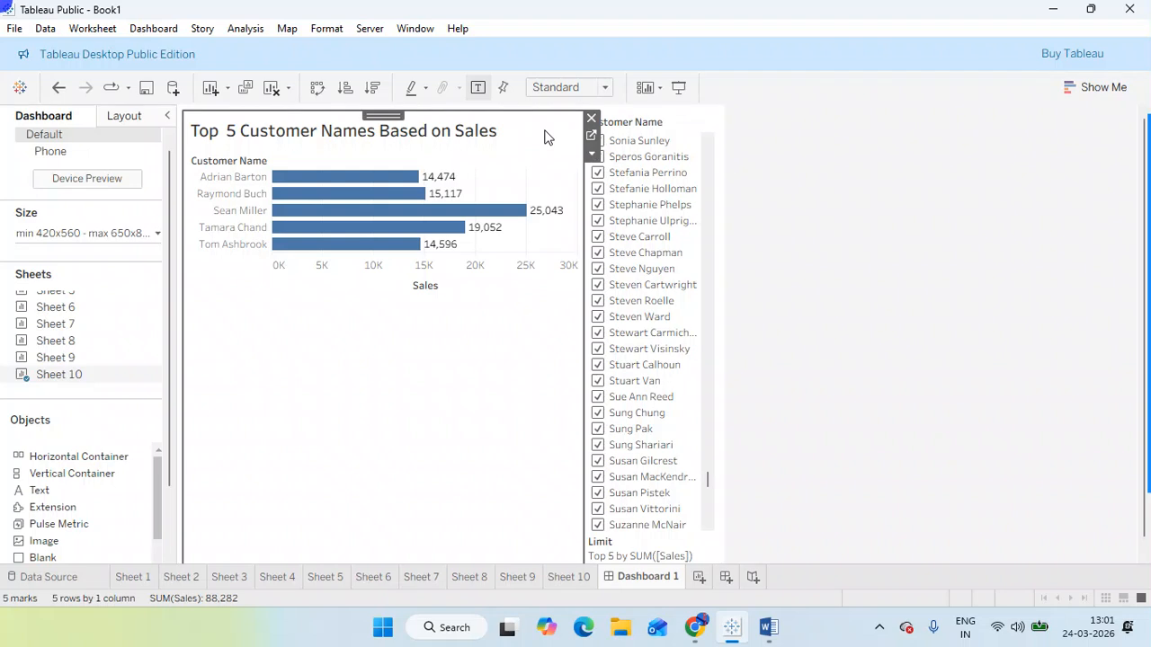
left_click(592, 154)
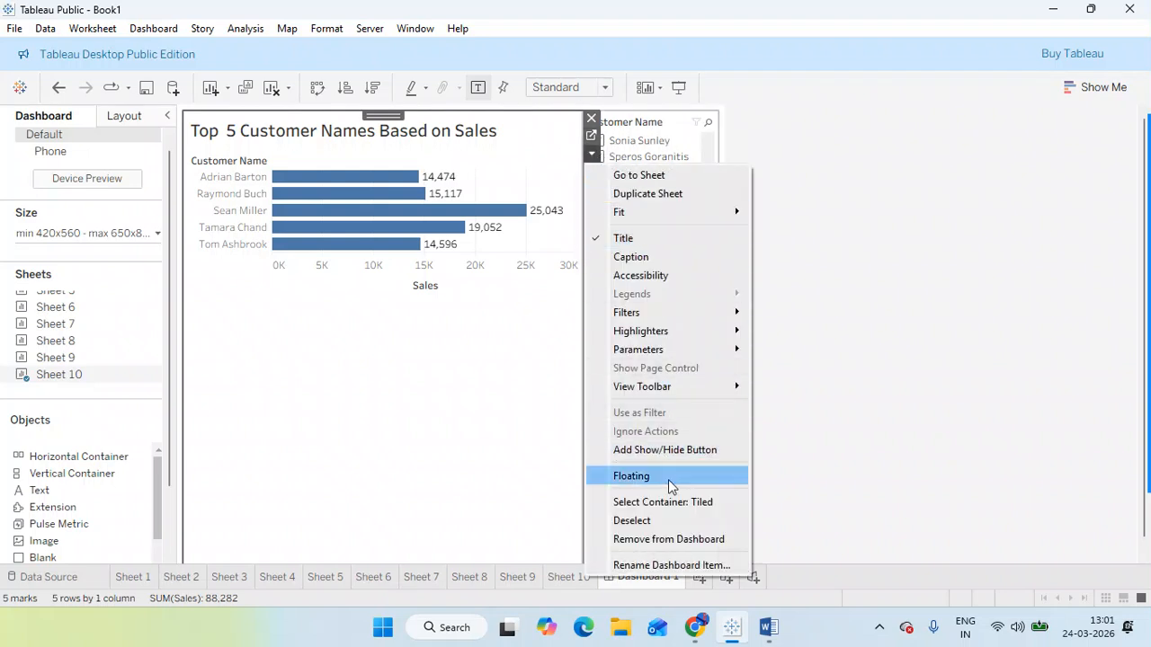
mouse_move(679, 353)
left_click(783, 350)
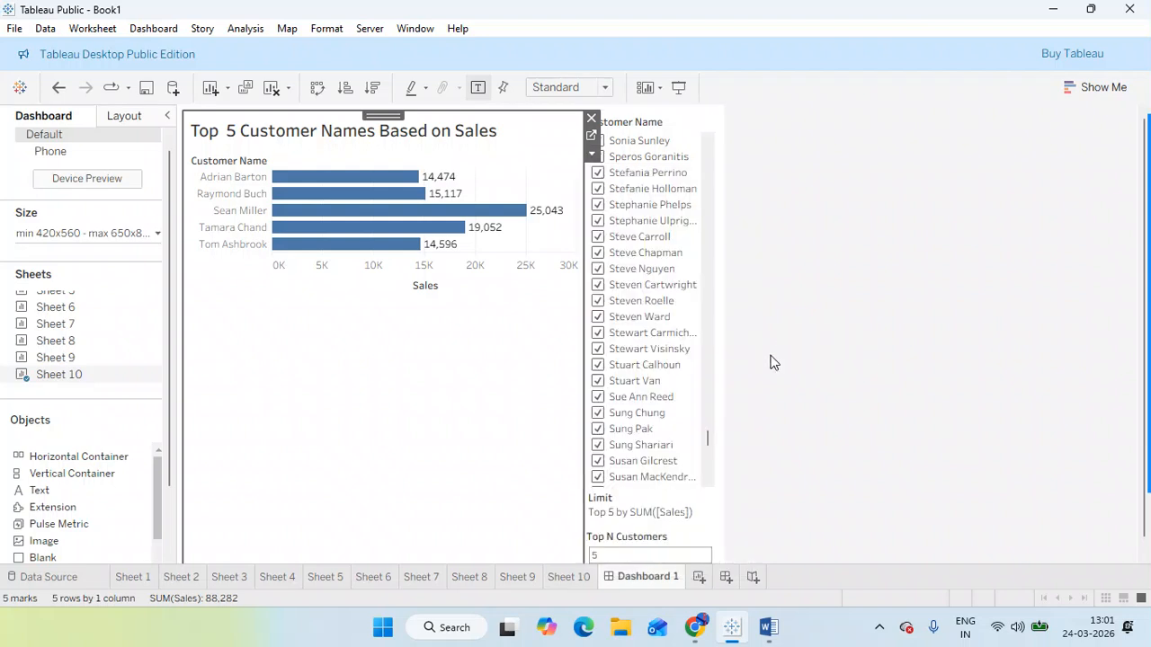
Step: Test the Top N Customers control on Dashboard 1 with the values 10, 15, 20 and 500
left_click(608, 556)
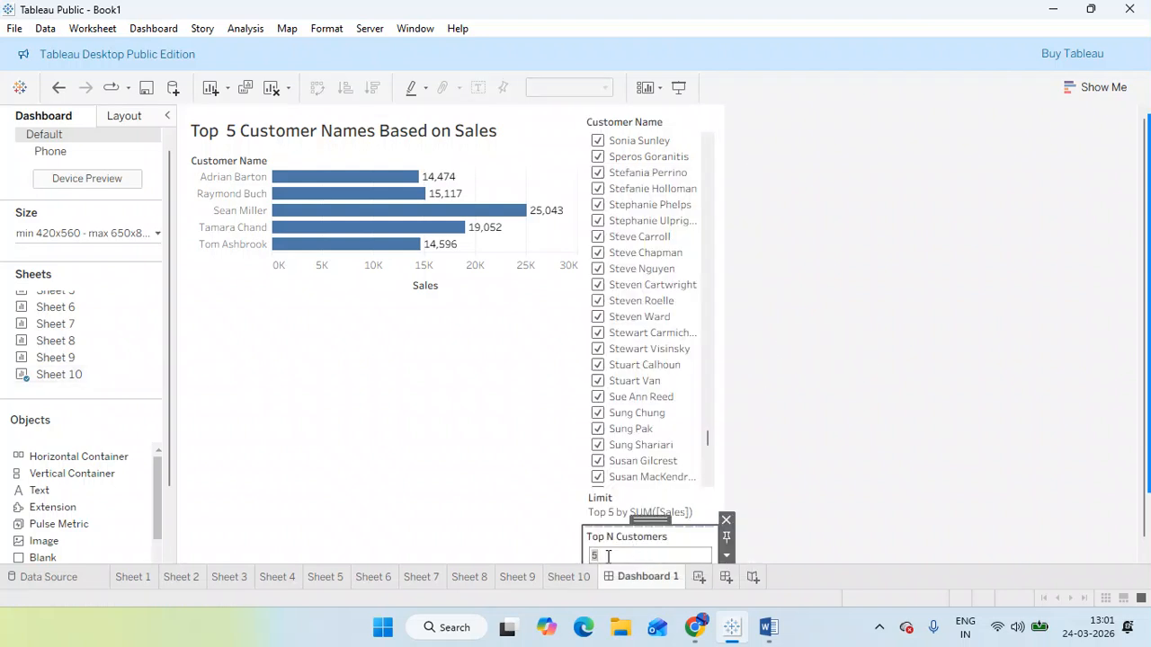
type("10")
key("Return")
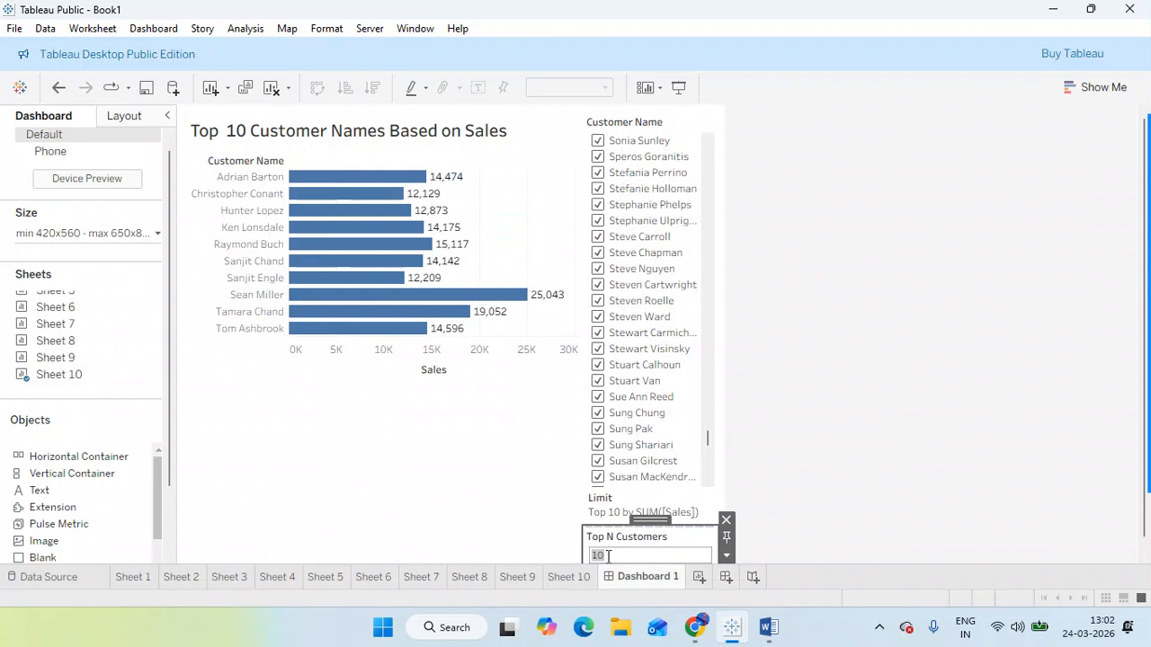
type("1")
key("Return")
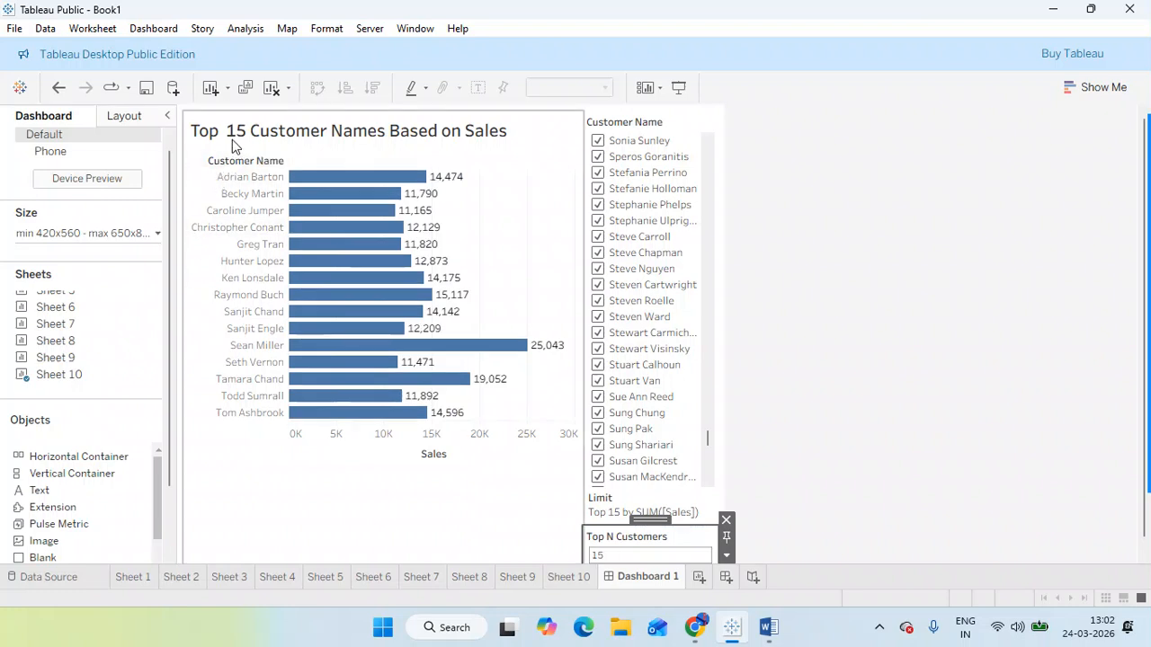
left_click(611, 554)
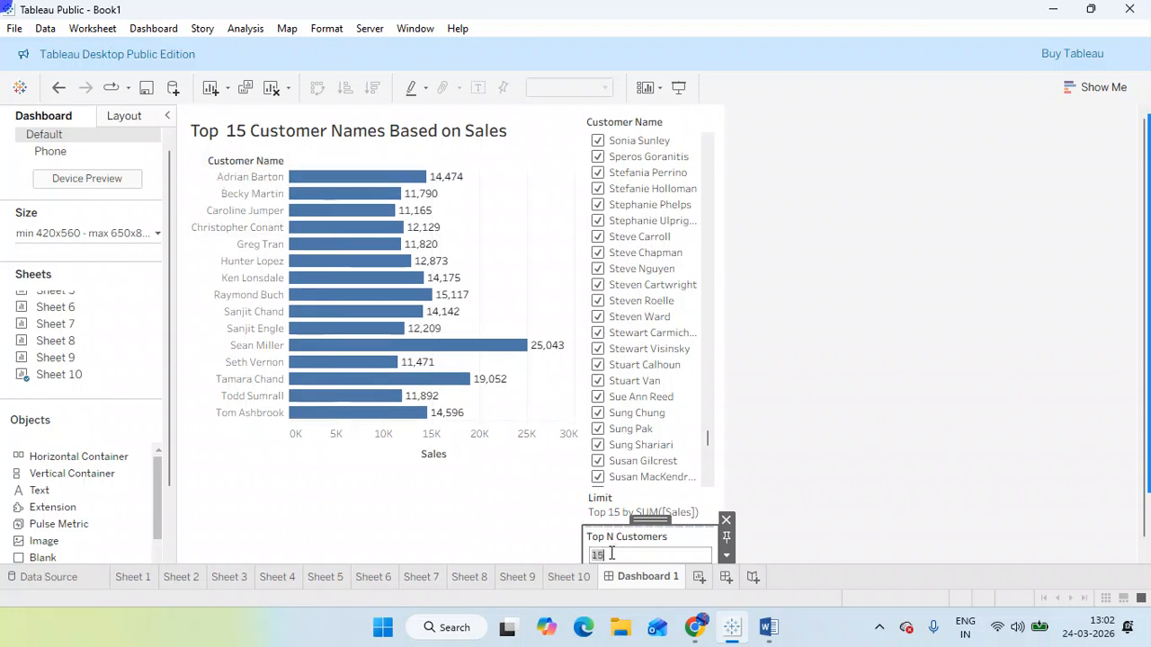
type("20")
key("Return")
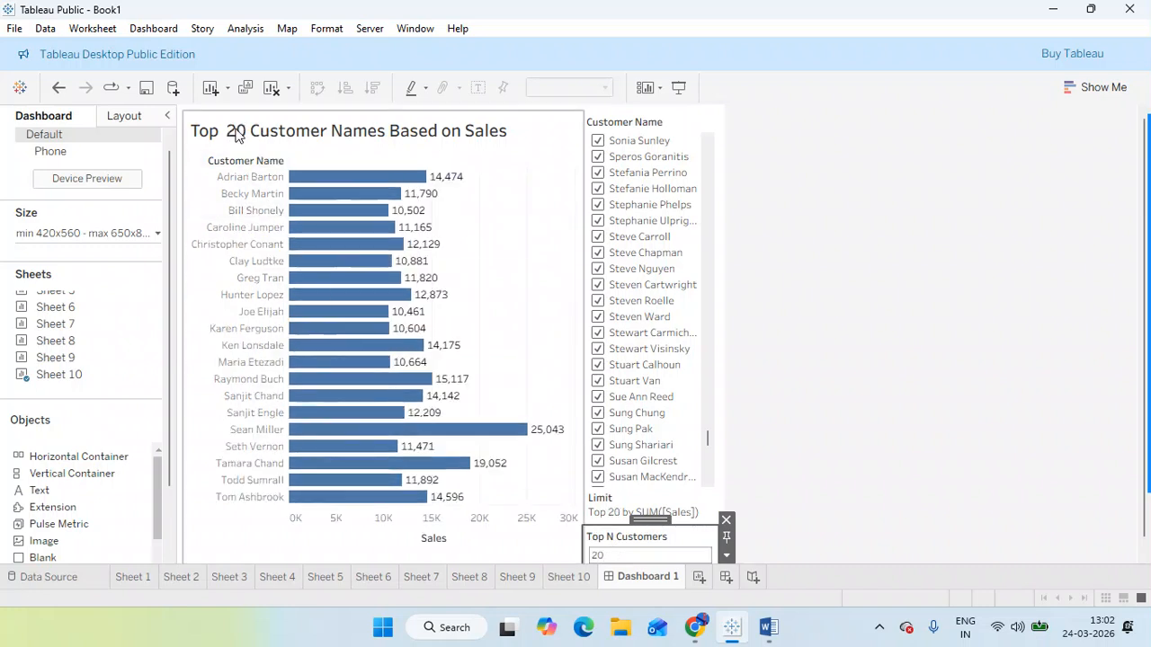
left_click(614, 554)
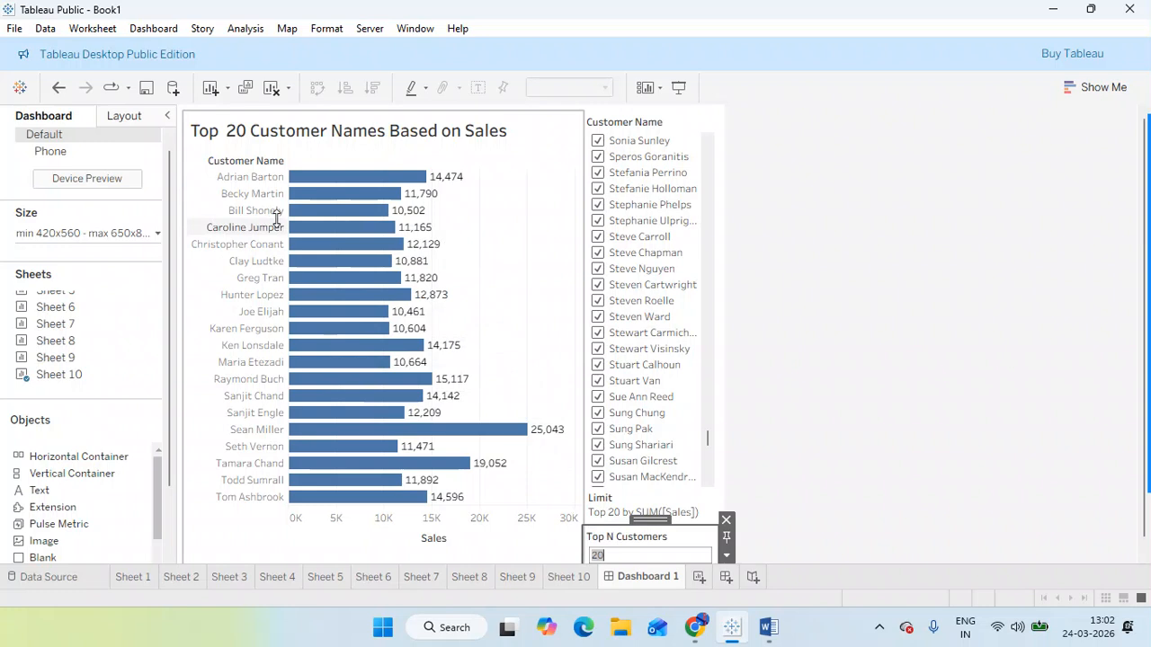
type("500")
key("Return")
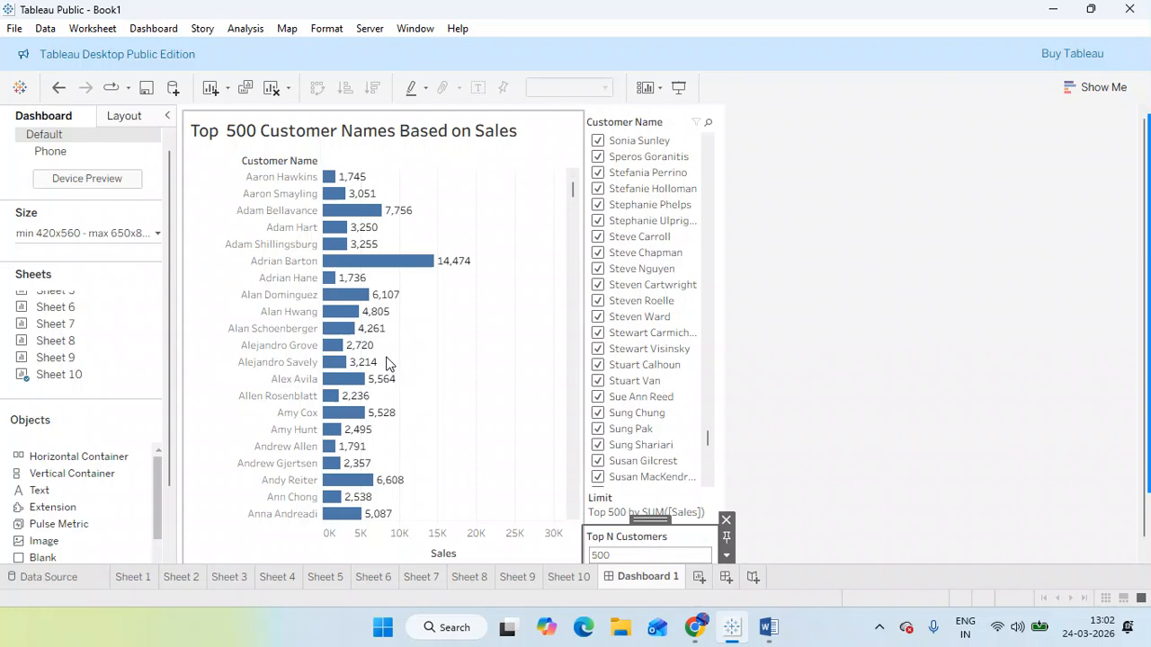
Step: Open the Top N Customers parameter on Sheet 10 for editing and change its allowable values to List
left_click(568, 577)
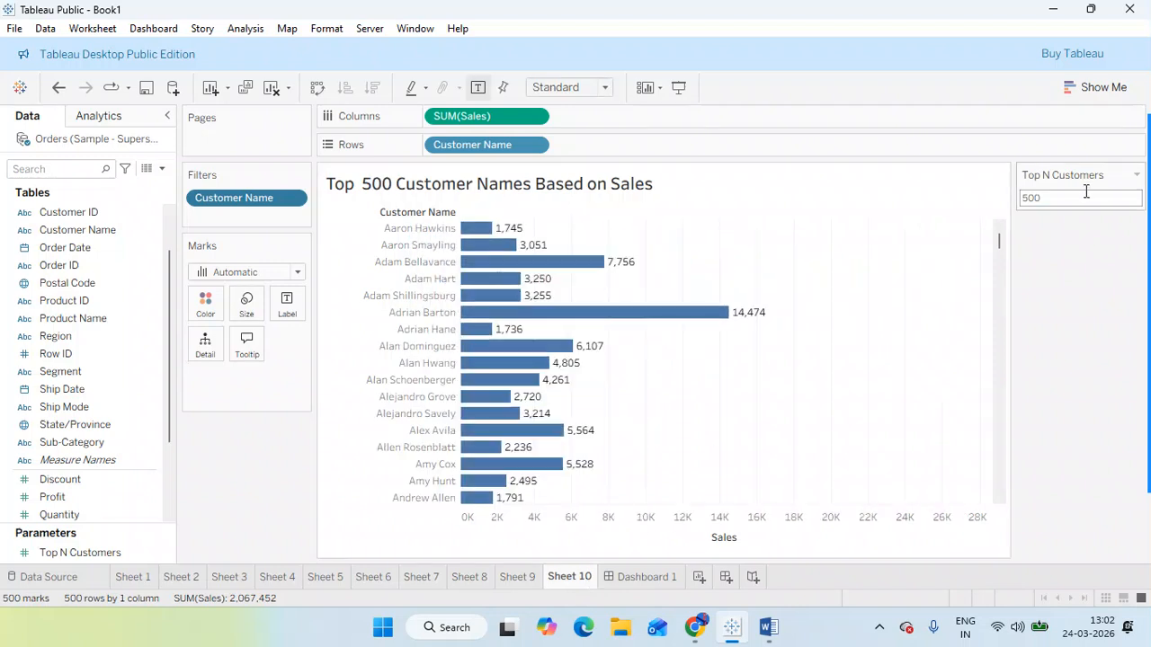
left_click(165, 553)
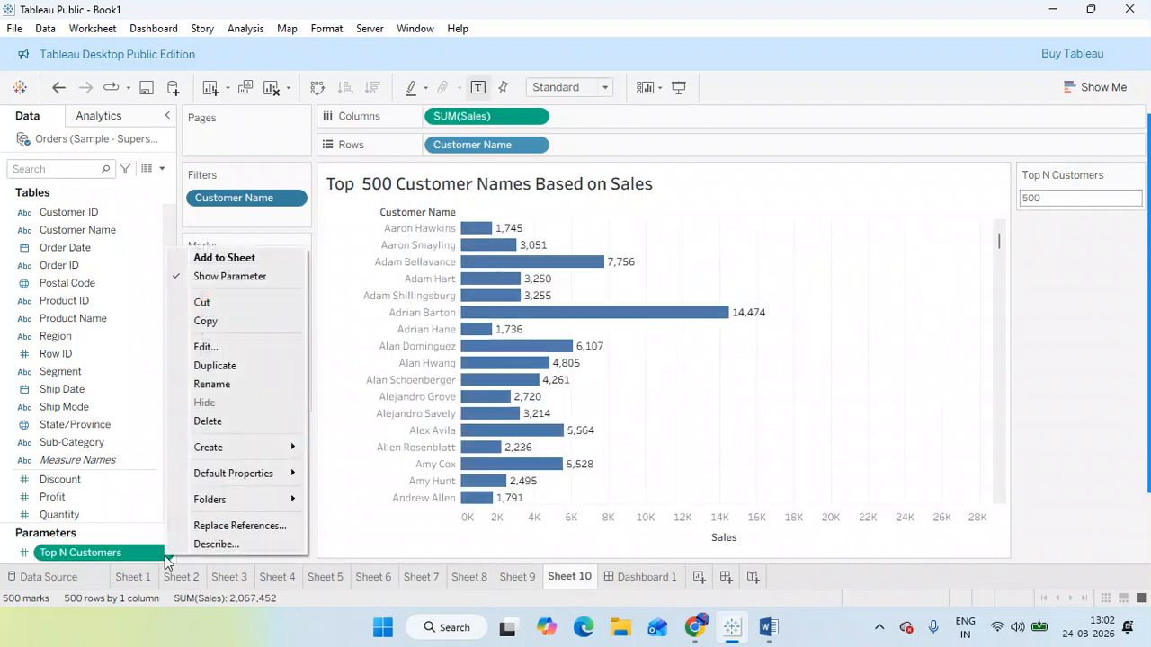
left_click(214, 348)
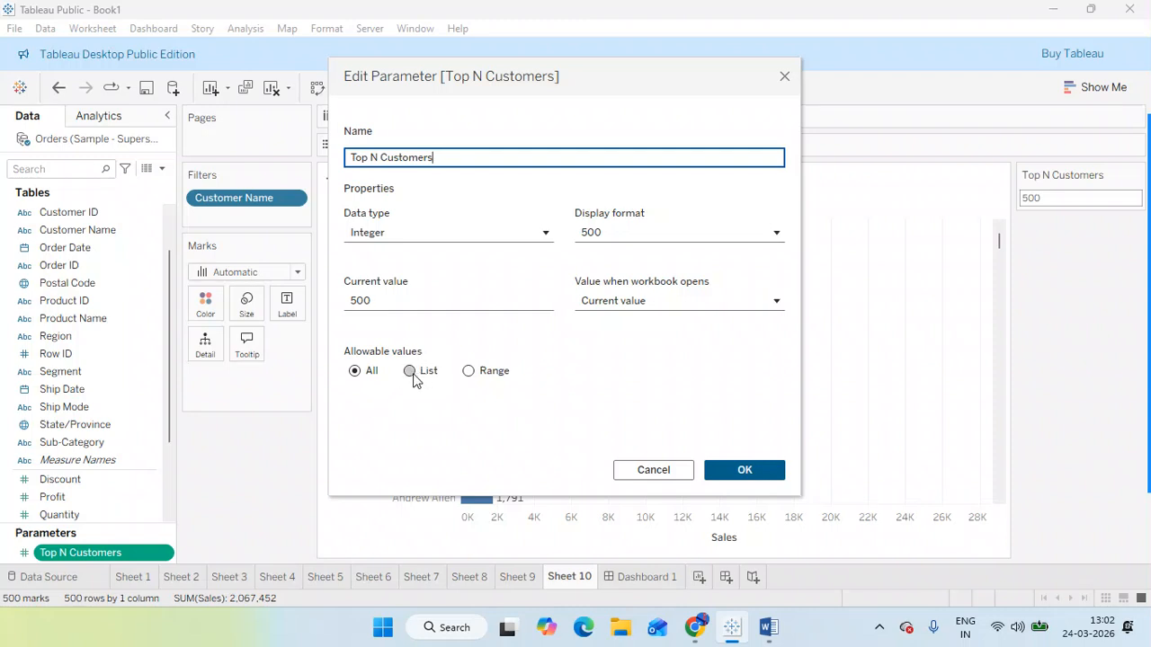
left_click(411, 372)
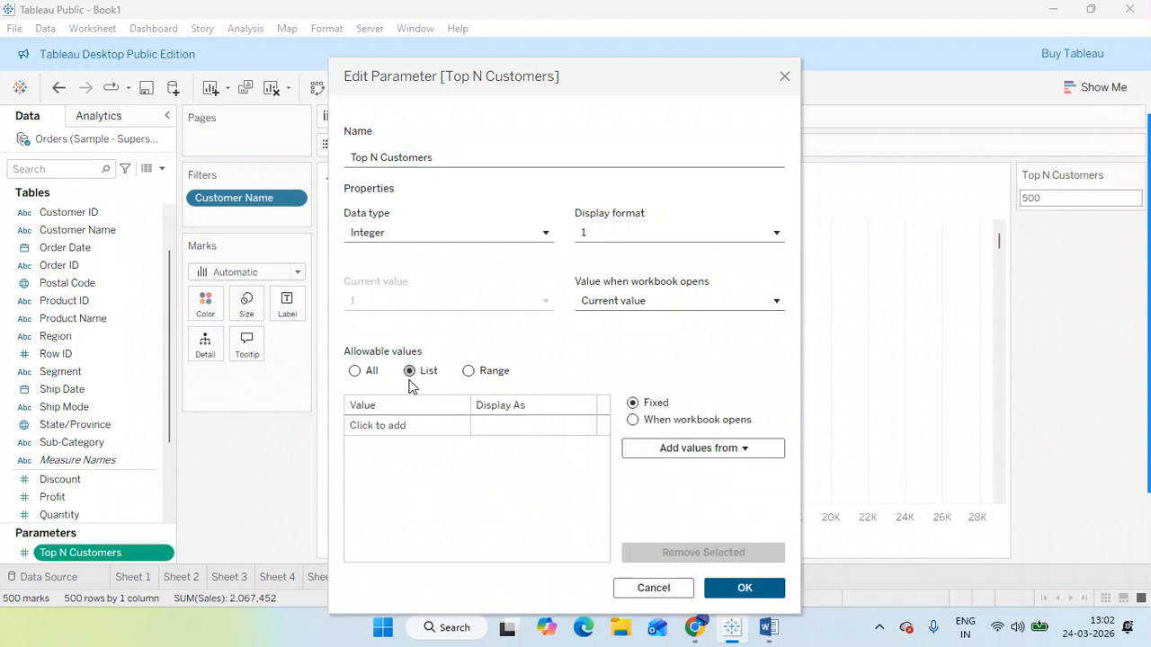
Step: Add 5, 10, 50, 100 and 200 as the parameter's list values and confirm the edit
left_click(377, 422)
key("Return")
key("Return")
type("50")
key("Return")
type("100")
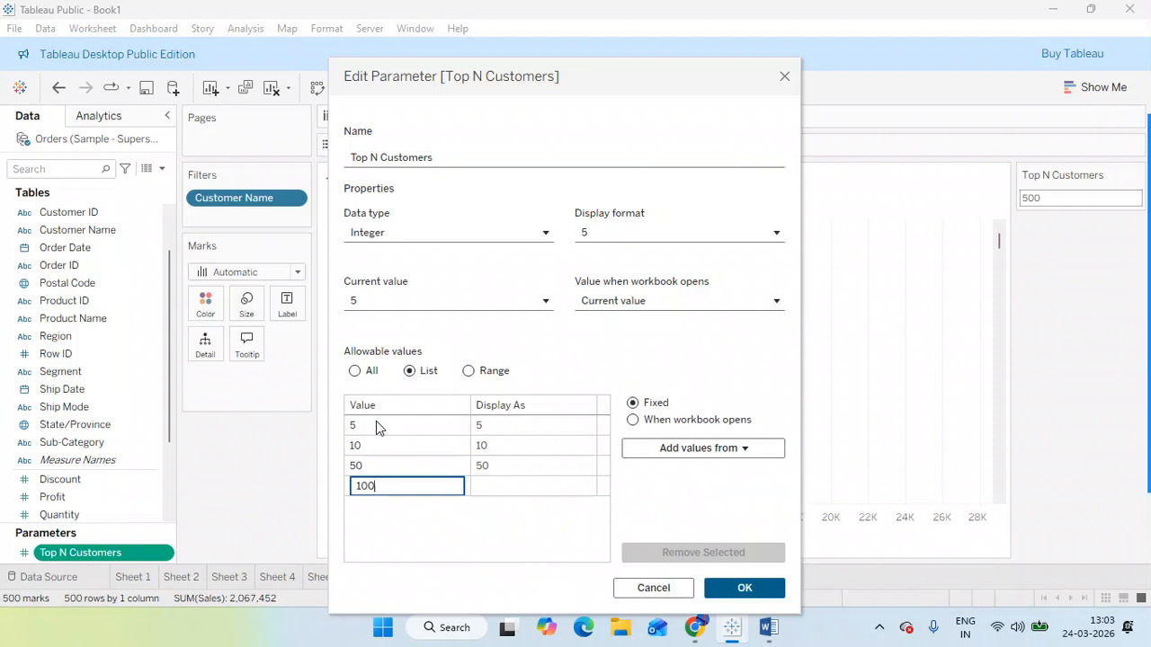
key("Return")
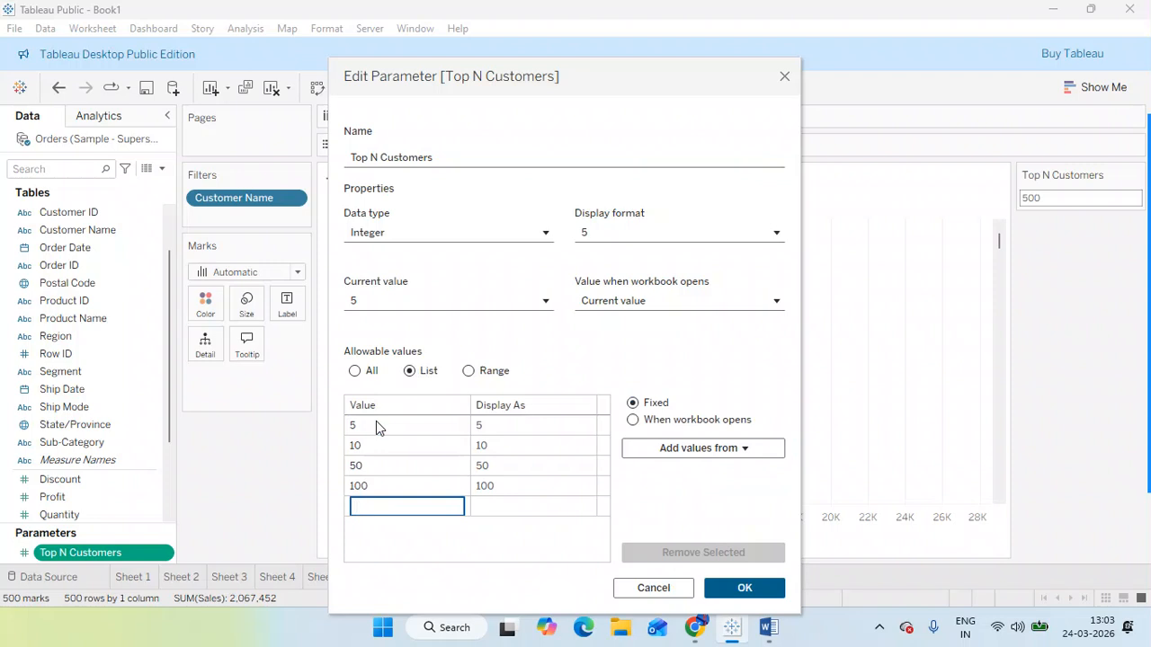
type("200")
left_click(442, 538)
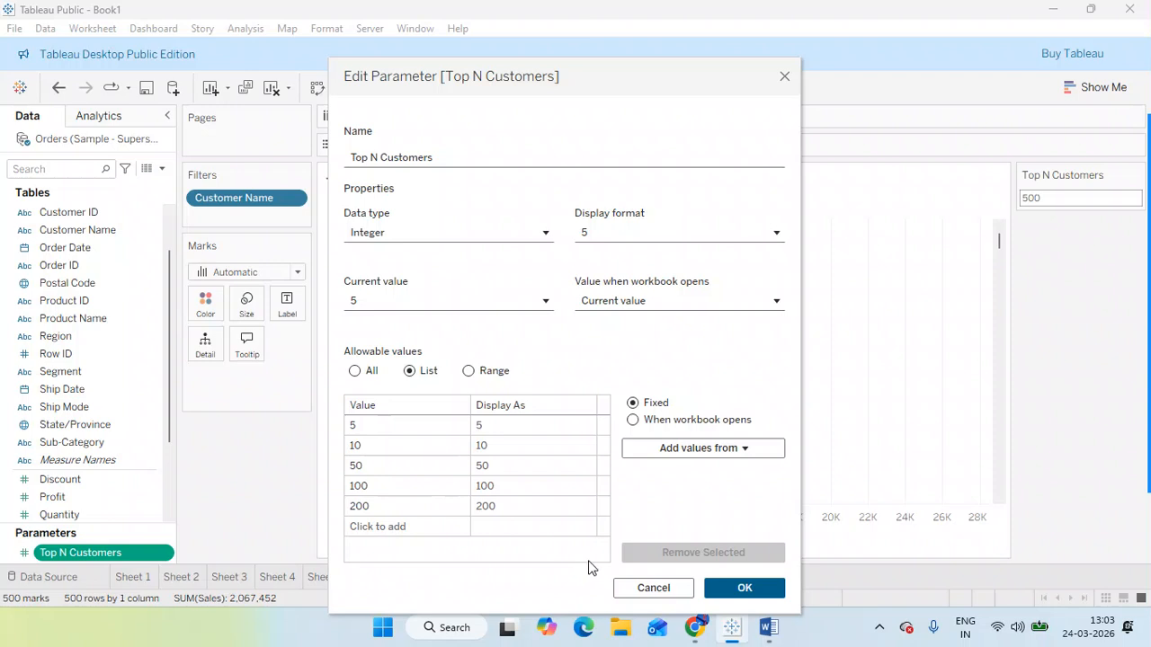
left_click(745, 588)
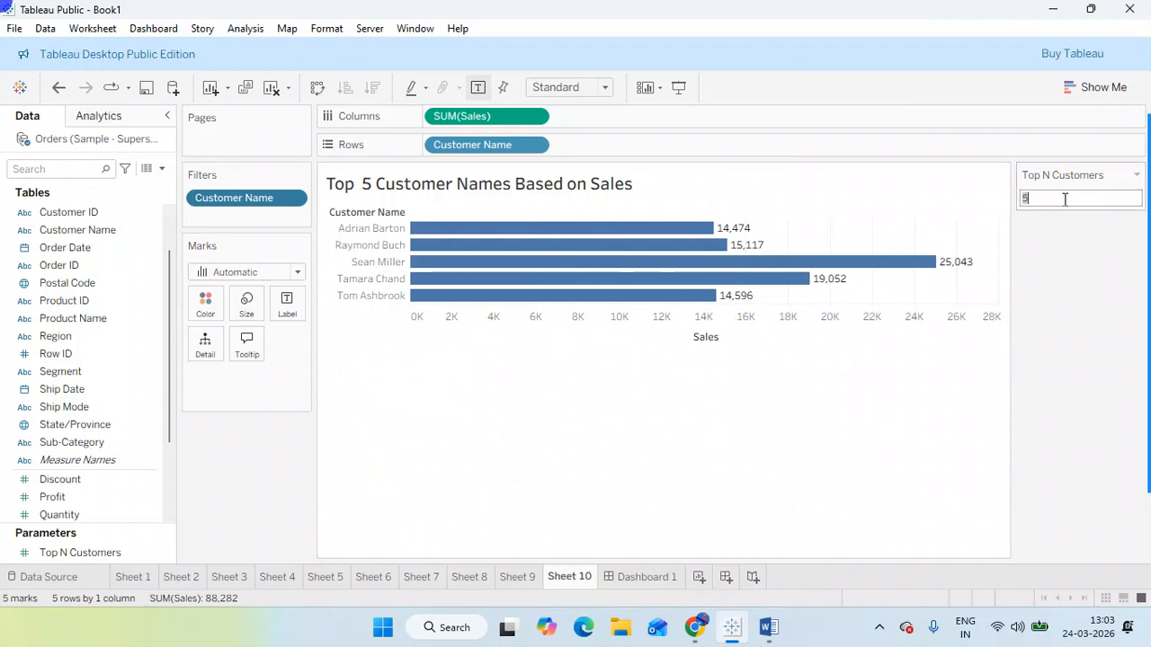
Step: Display the Top N Customers control on Sheet 10 as a compact list and look through its options
left_click(1136, 175)
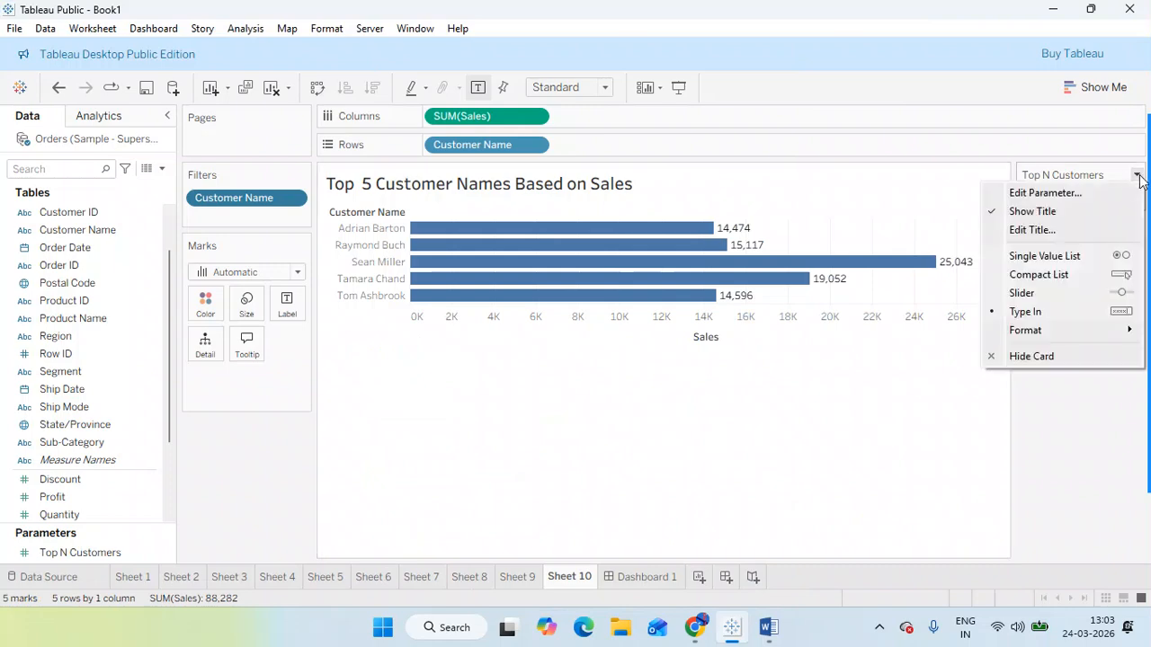
left_click(1058, 273)
left_click(1100, 198)
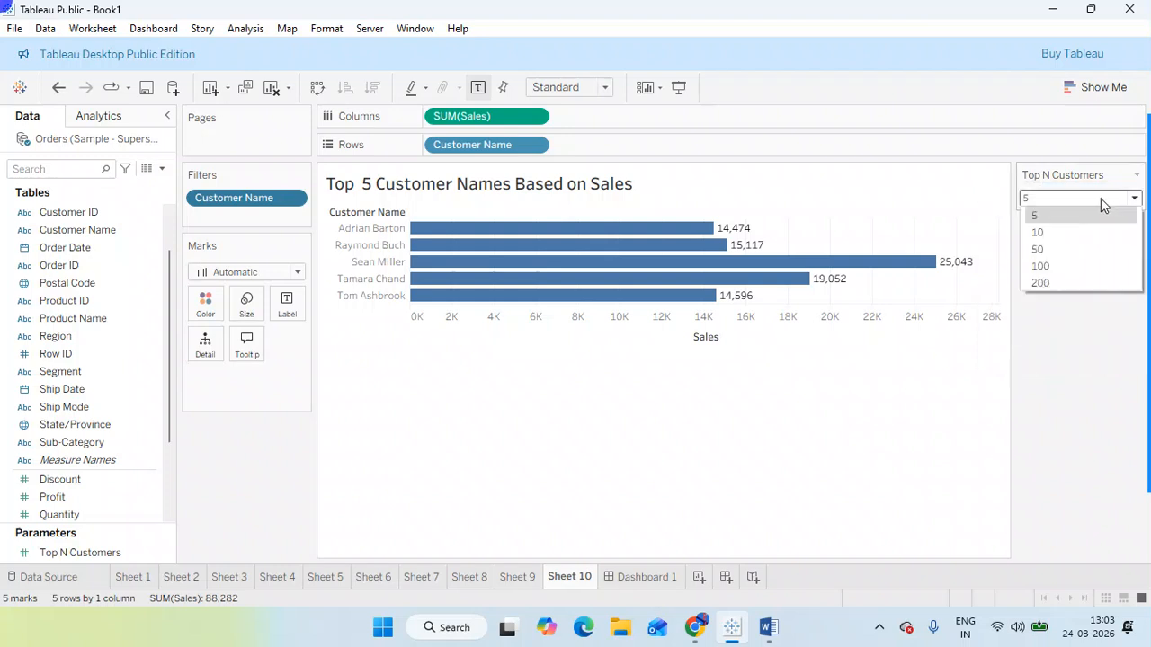
left_click(1136, 175)
Step: Display the Top N Customers control as a single value list and test it with 10, 50 and 100
left_click(1137, 175)
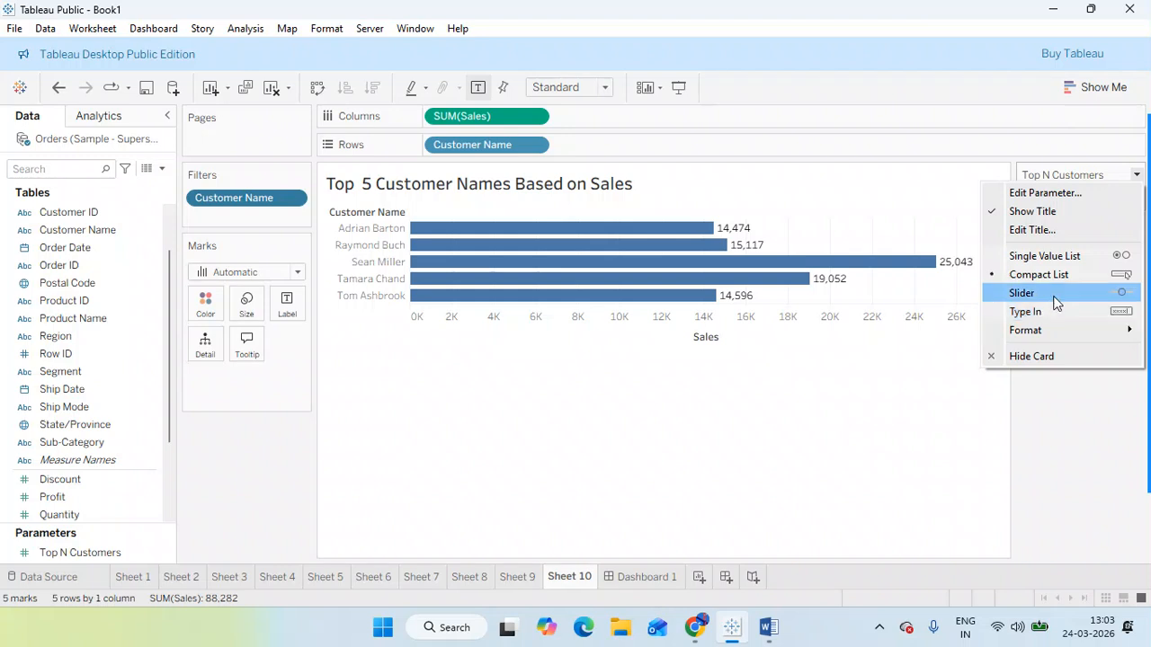
left_click(1071, 258)
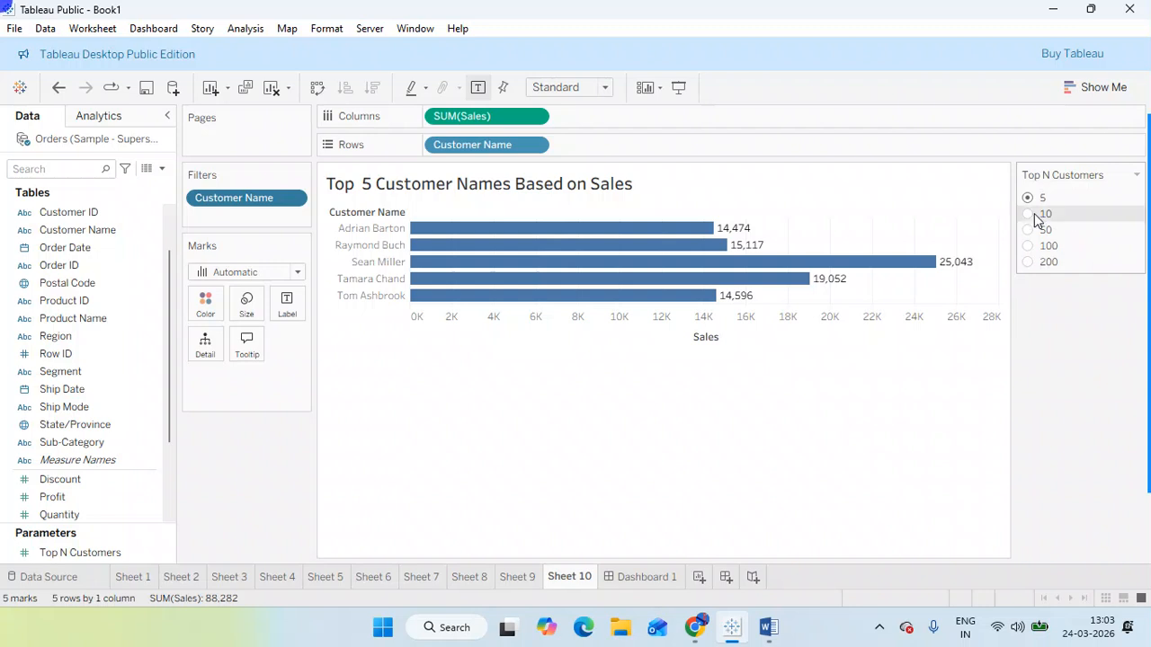
left_click(1034, 216)
left_click(1029, 230)
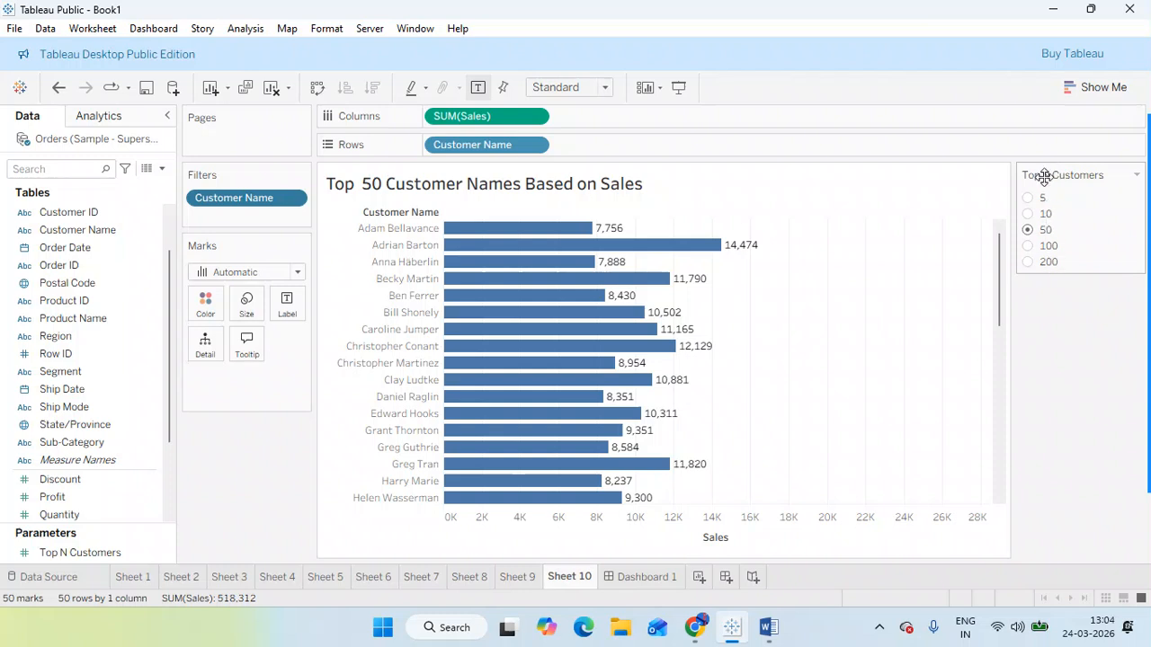
left_click(1026, 248)
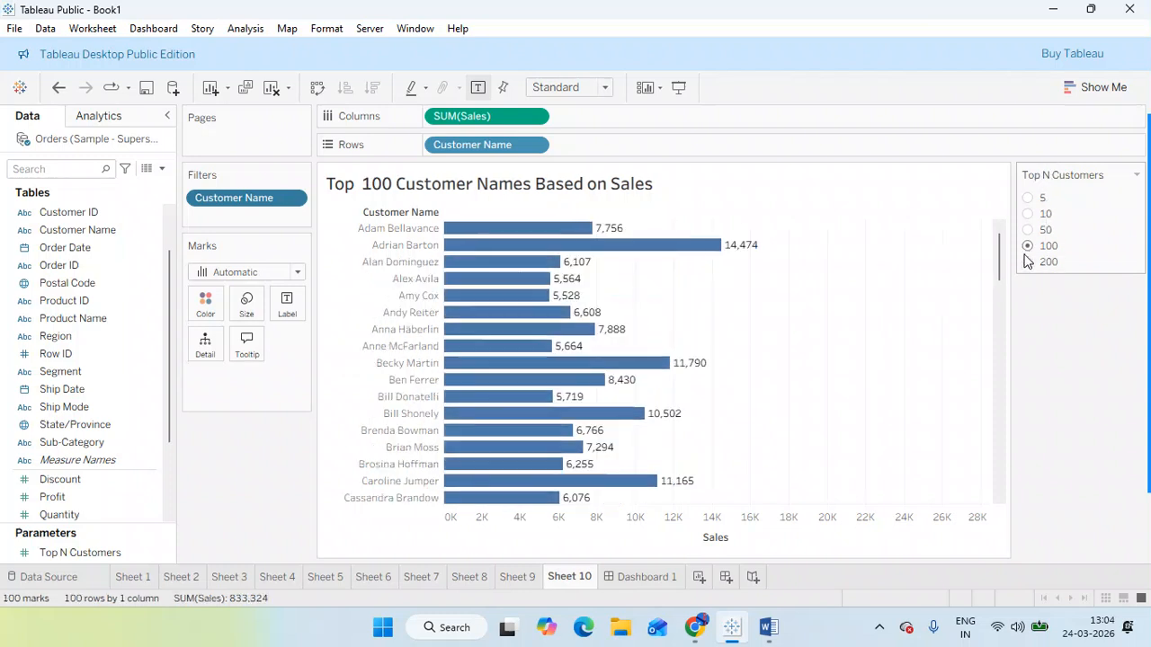
Step: Test the Top N Customers single value list on Sheet 10 with 200, 5, 10, 50 and 100
left_click(1028, 262)
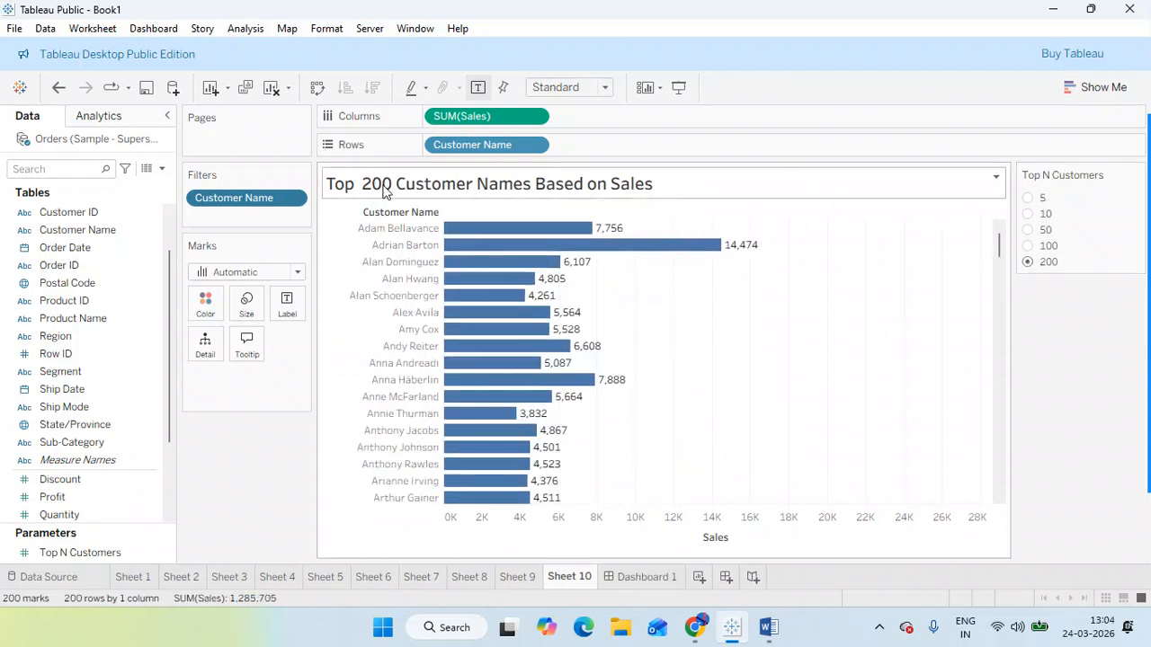
left_click(1028, 198)
left_click(1028, 214)
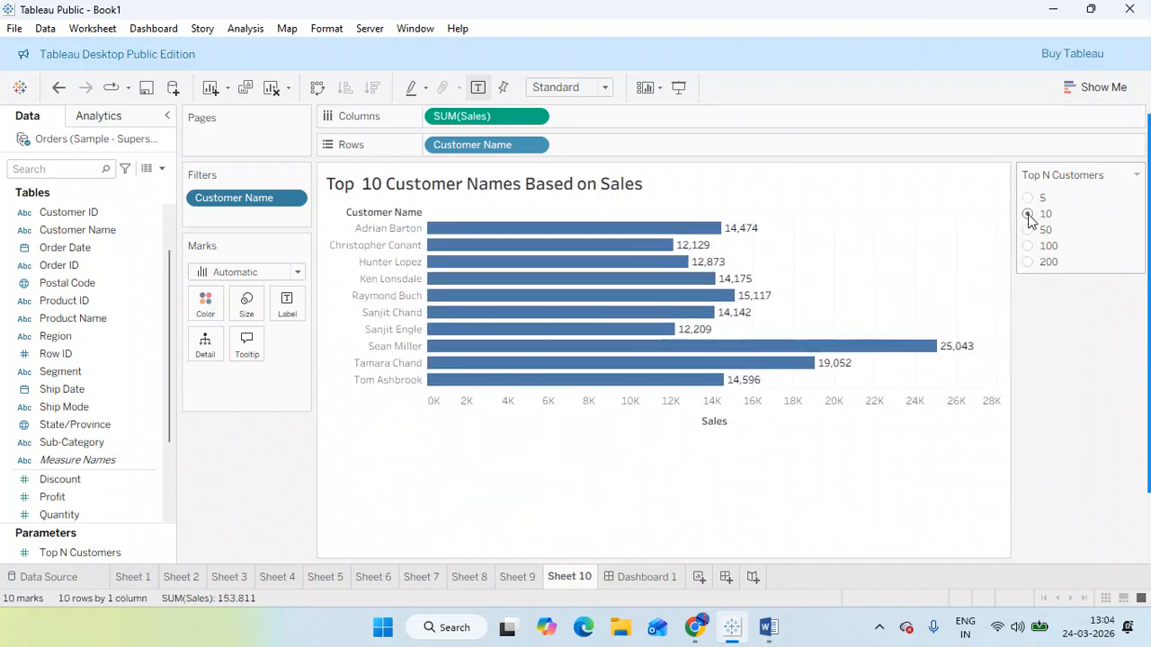
left_click(1028, 230)
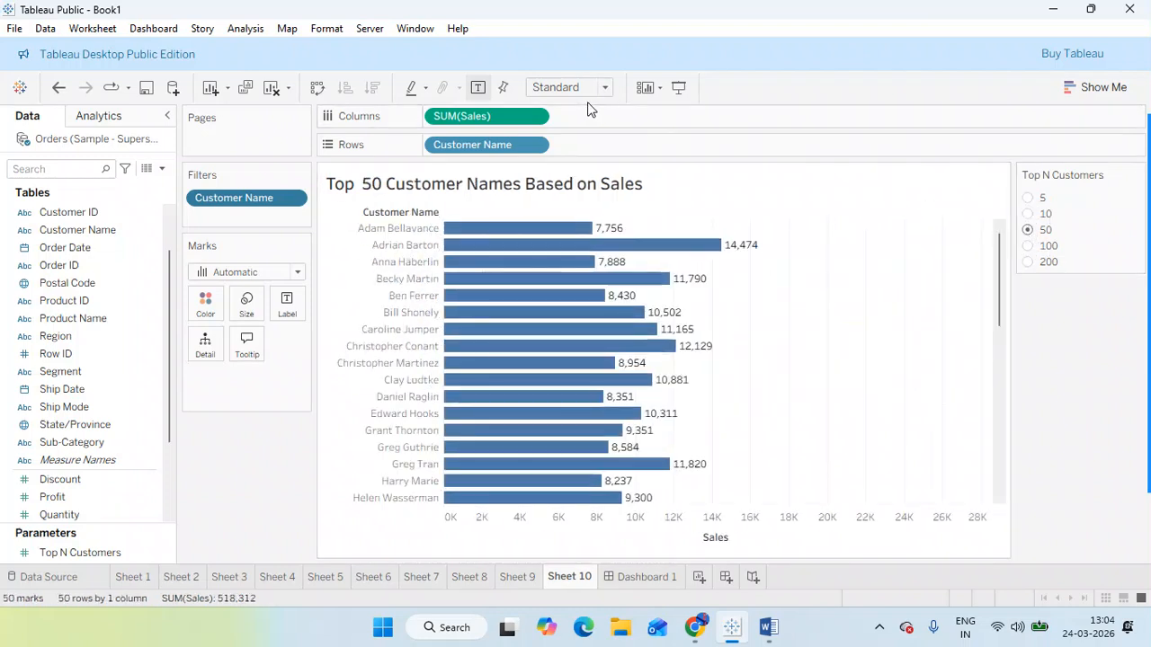
left_click(1028, 246)
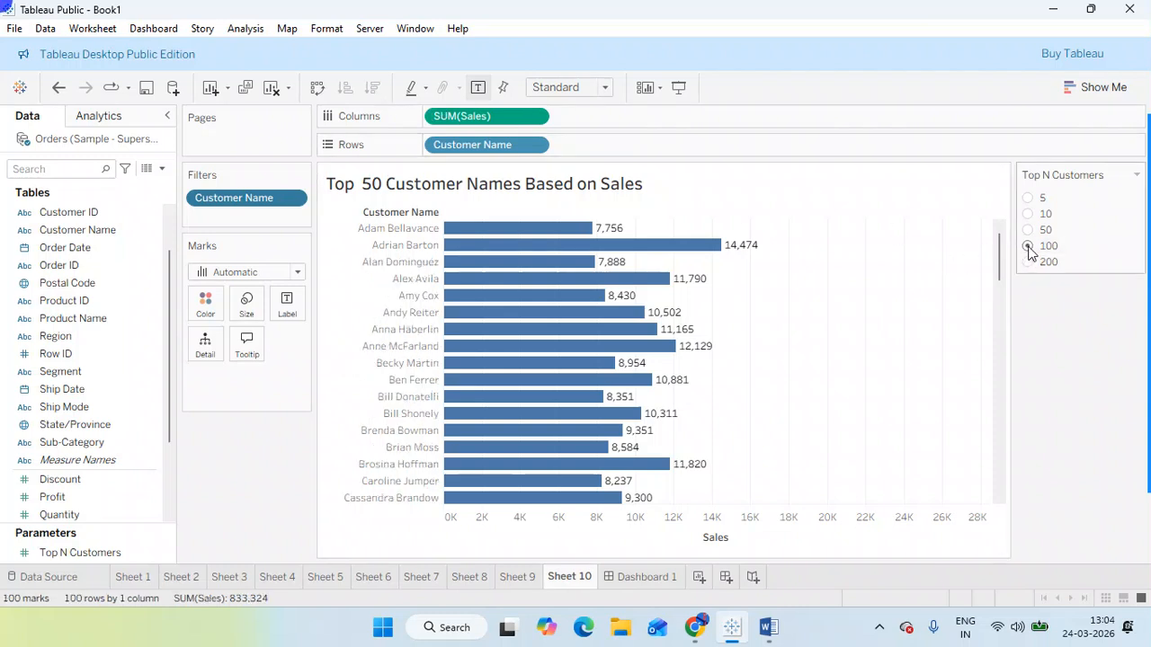
Step: Open the Top N Customers parameter for editing, change its allowable values to Range and enable a step size of 50
left_click(164, 557)
right_click(164, 556)
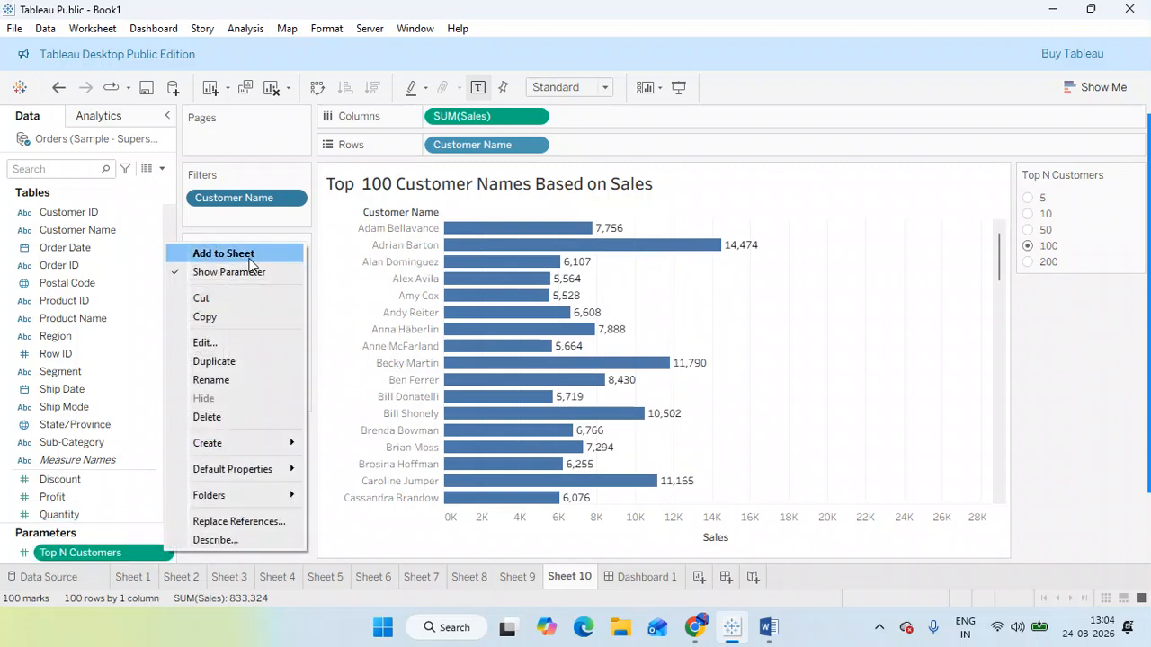
left_click(224, 343)
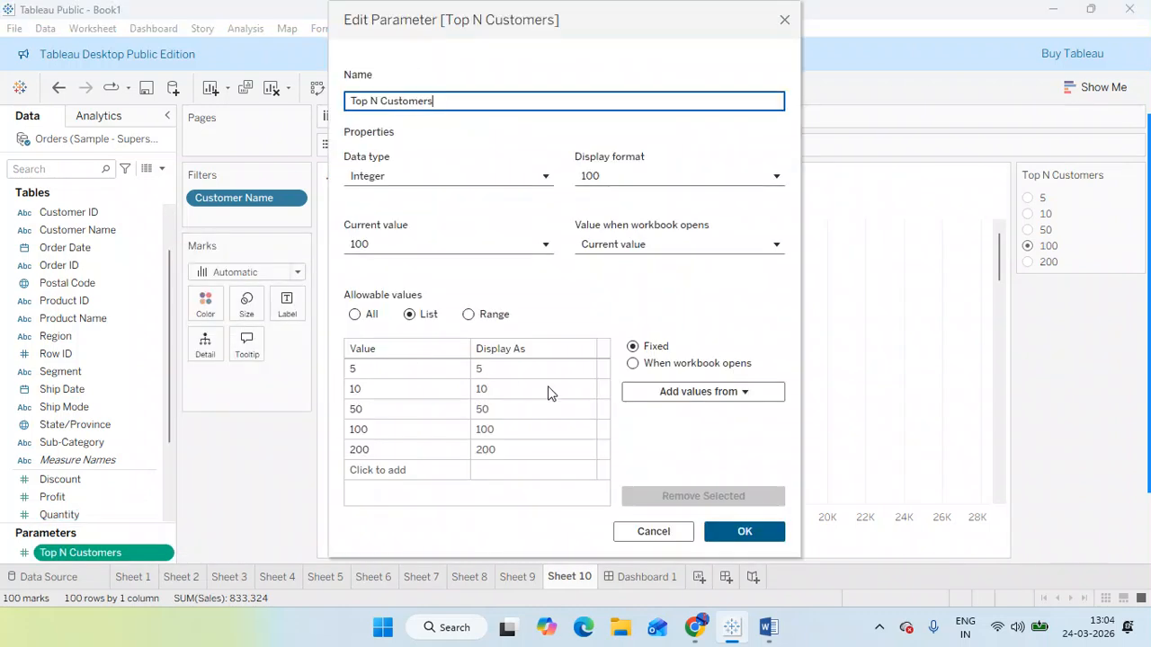
left_click(491, 322)
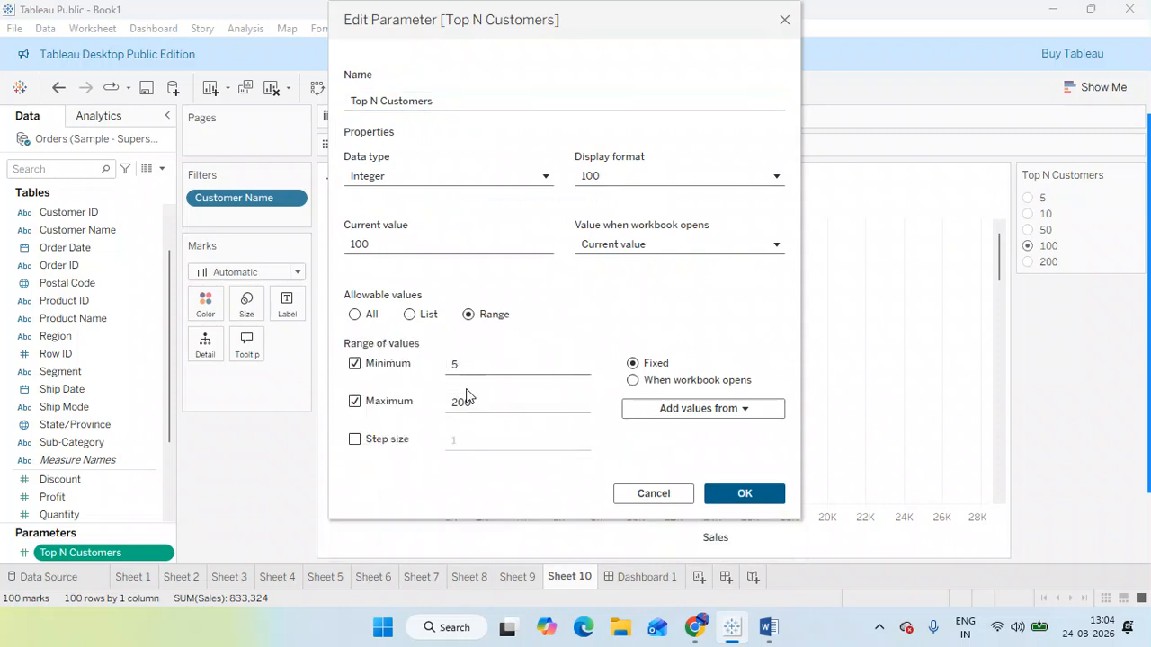
left_click(355, 439)
left_click(494, 441)
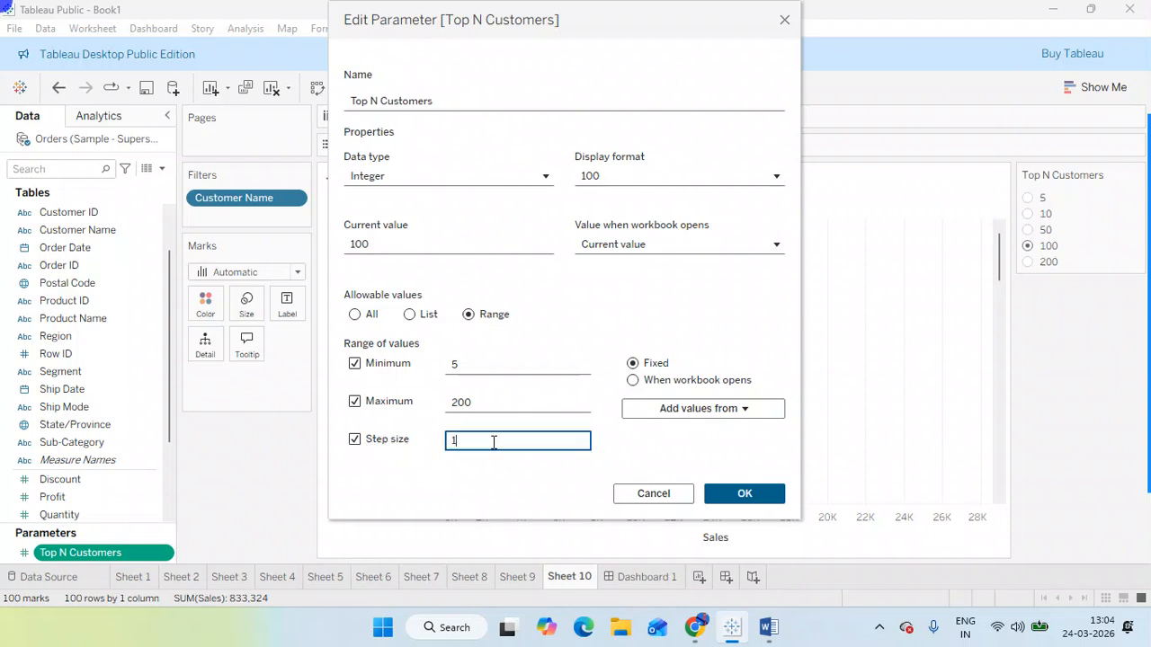
type("50")
Step: Set the minimum of the Top N Customers range to 0 and confirm the parameter edit
left_click(464, 368)
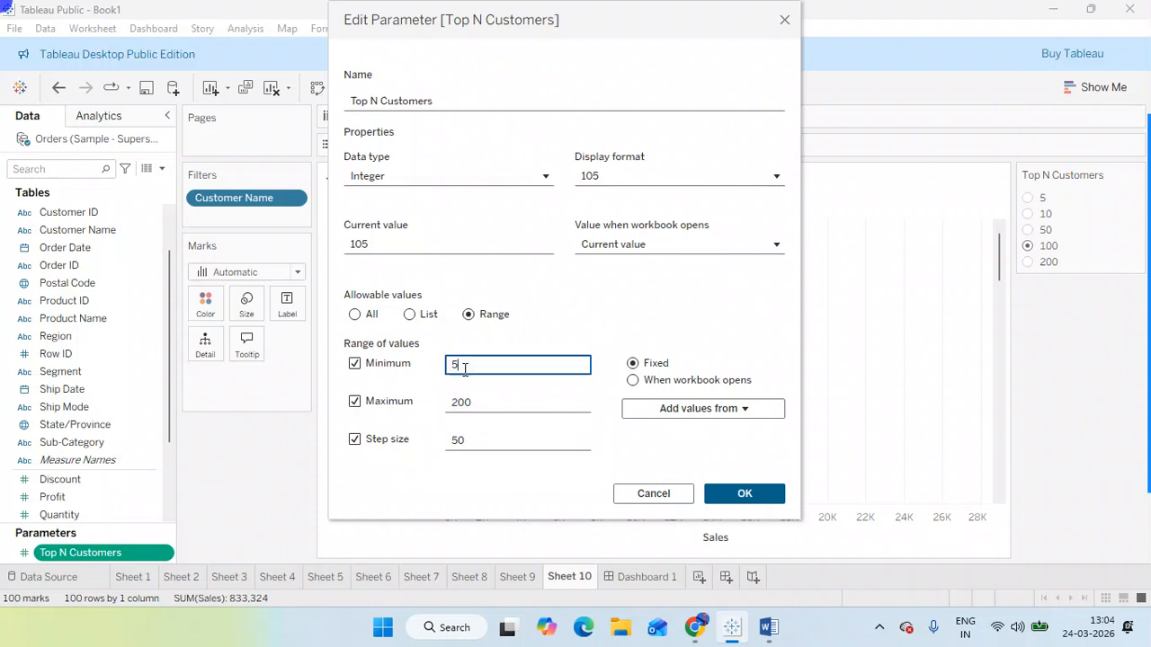
key("BackSpace")
type("0")
left_click(726, 491)
left_click(739, 492)
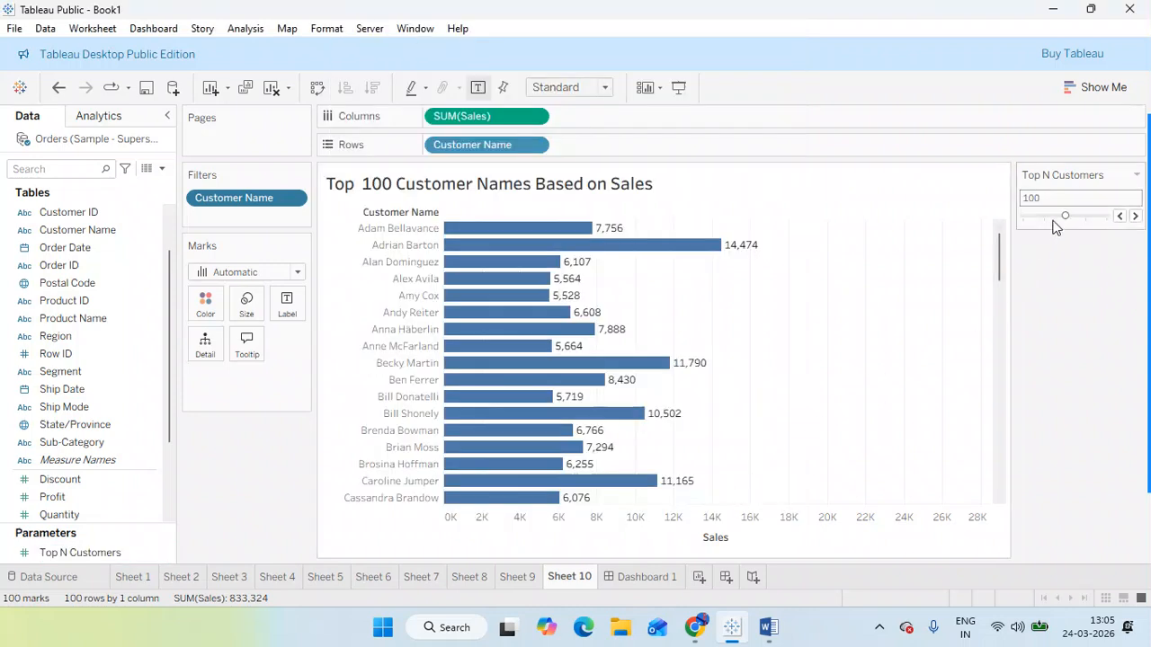
Step: Test the Top N Customers slider on Sheet 10 by stepping it down to 0 and back up to 200
left_click(1118, 216)
left_click(1118, 217)
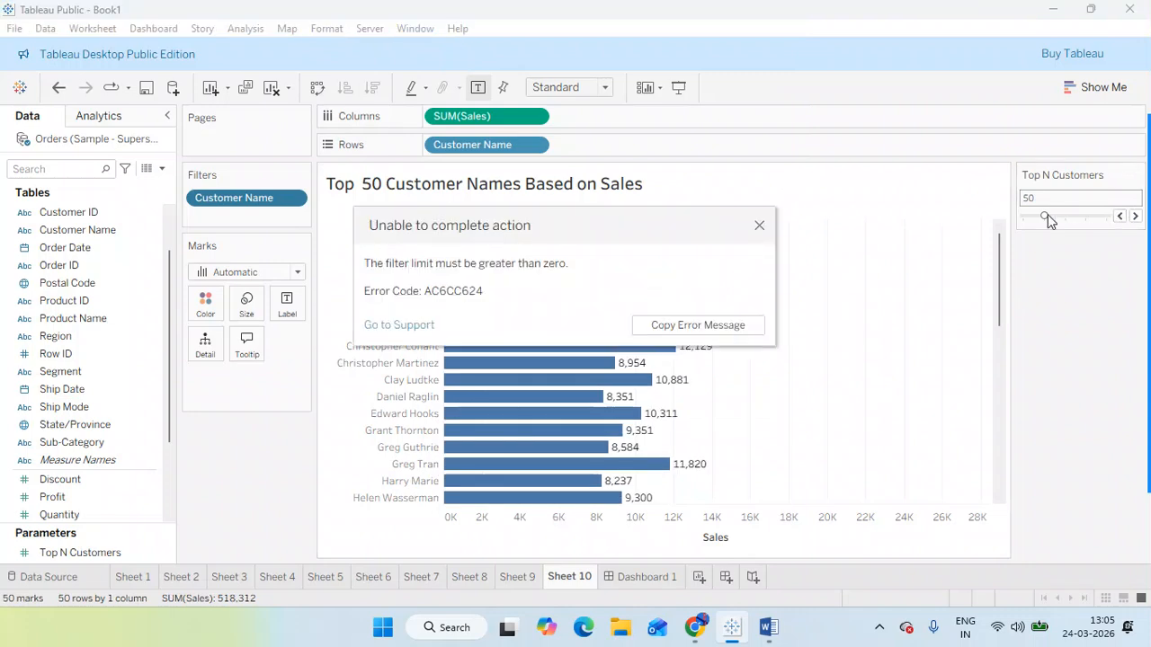
left_click(759, 228)
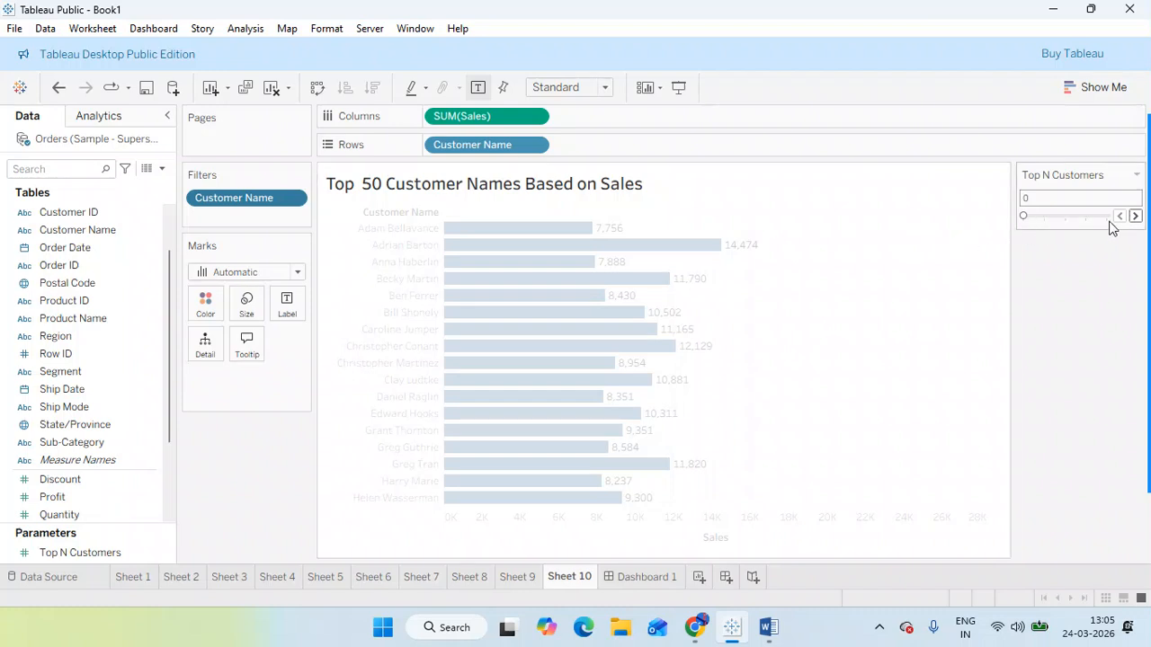
left_click(1135, 216)
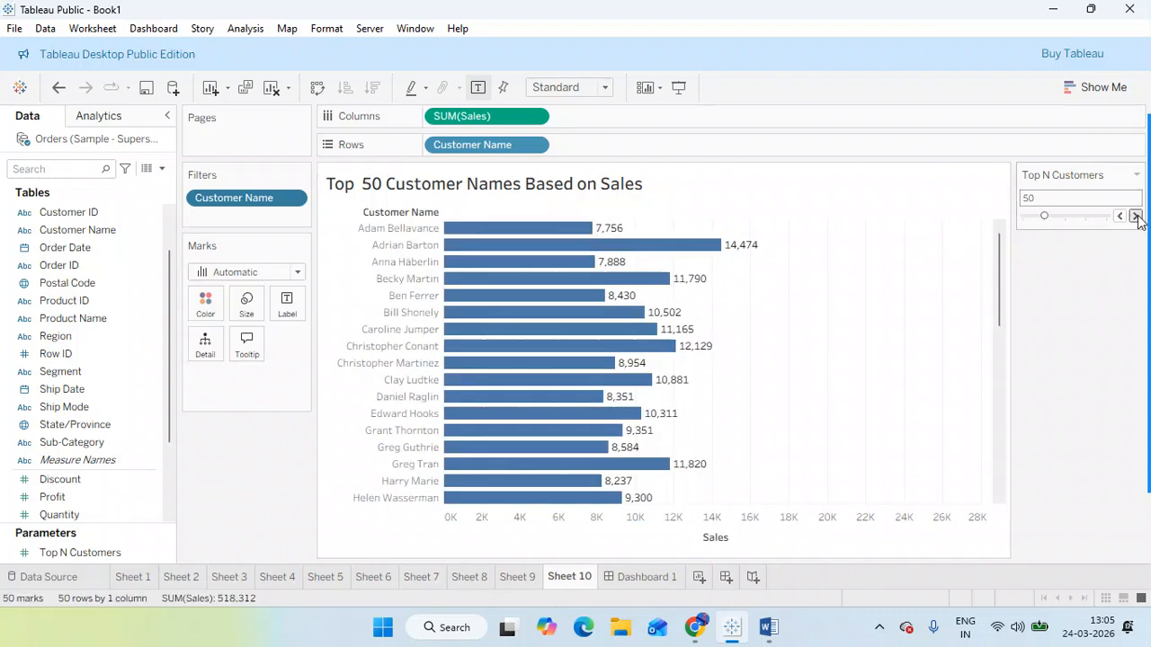
left_click(1135, 217)
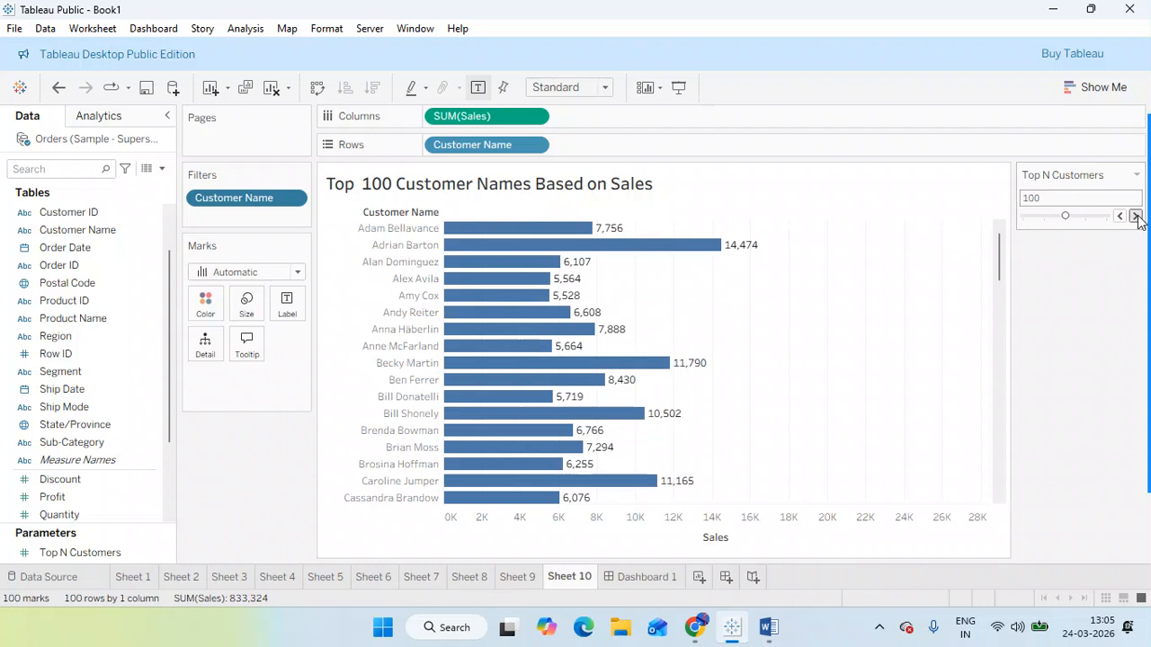
left_click(1135, 217)
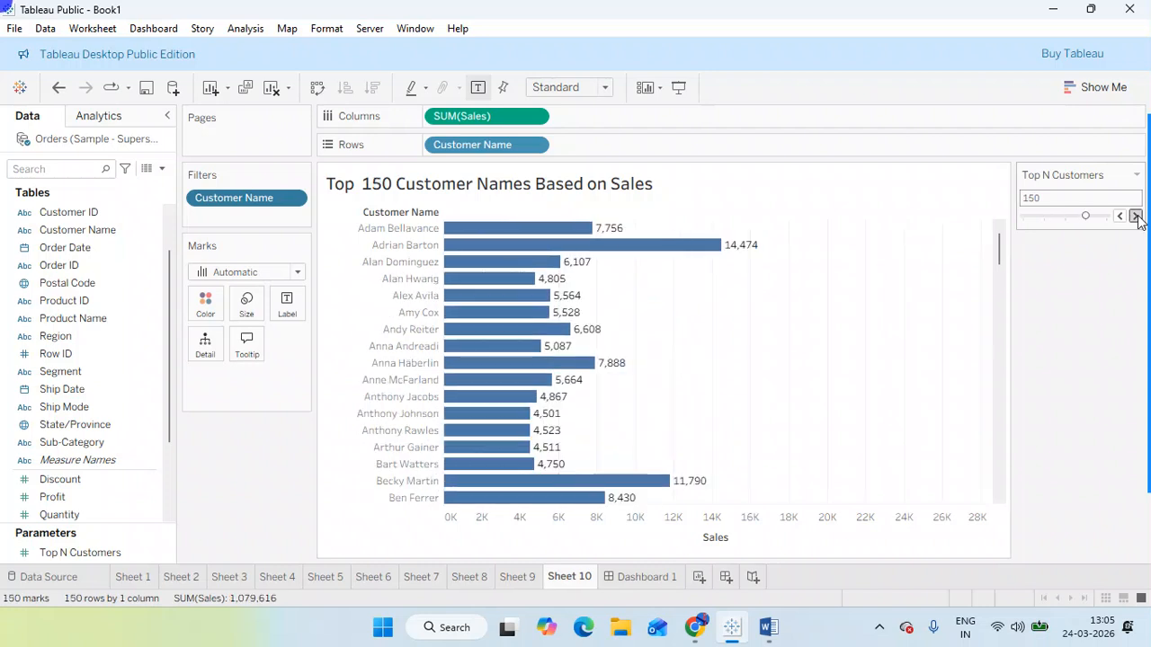
left_click(1135, 217)
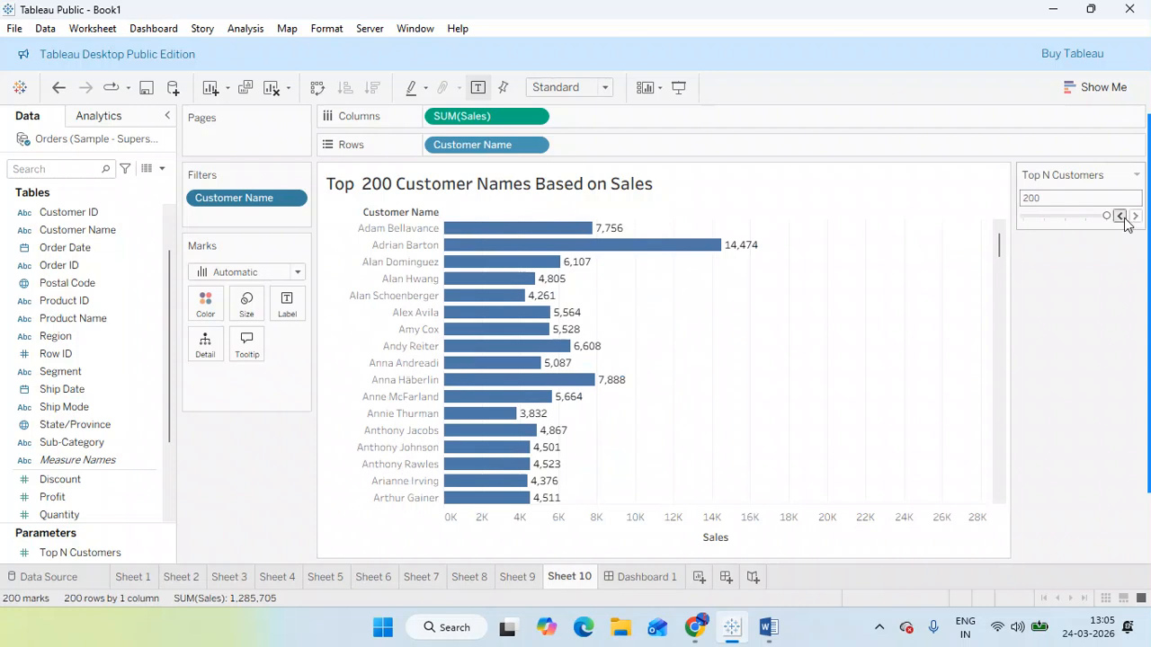
Step: Open Dashboard 1 and remove the Customer Name filter from it
left_click(644, 577)
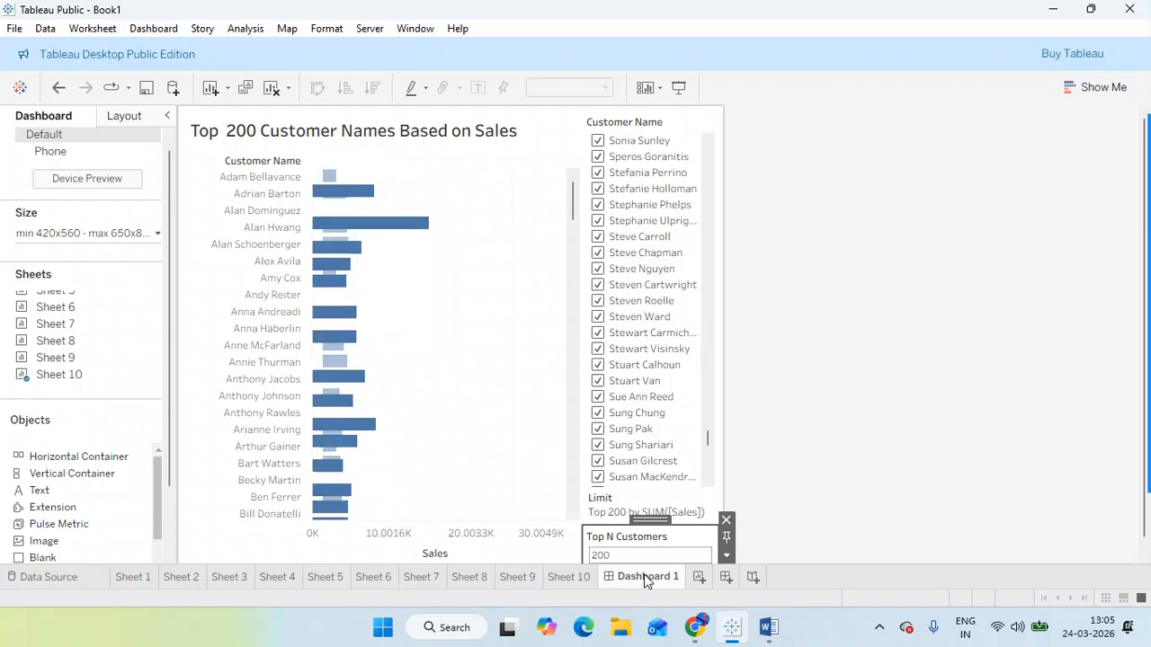
left_click(647, 555)
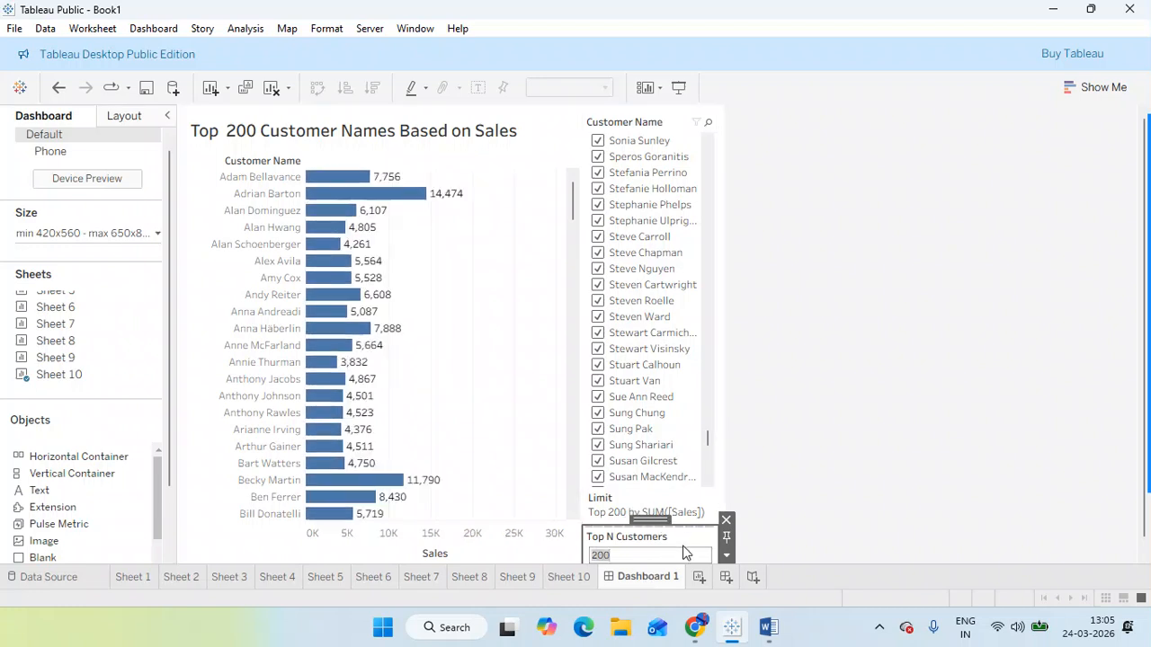
left_click(694, 539)
left_click(679, 119)
left_click(727, 119)
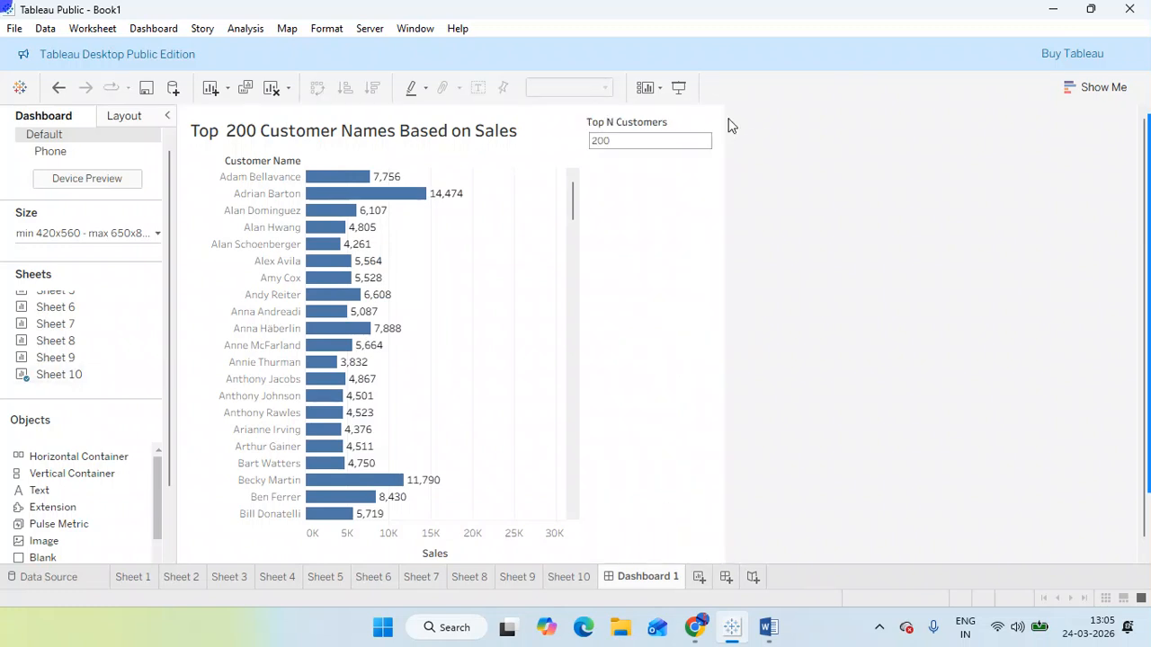
Step: Display the Top N Customers control on Dashboard 1 as a slider and step it down to 50
left_click(681, 131)
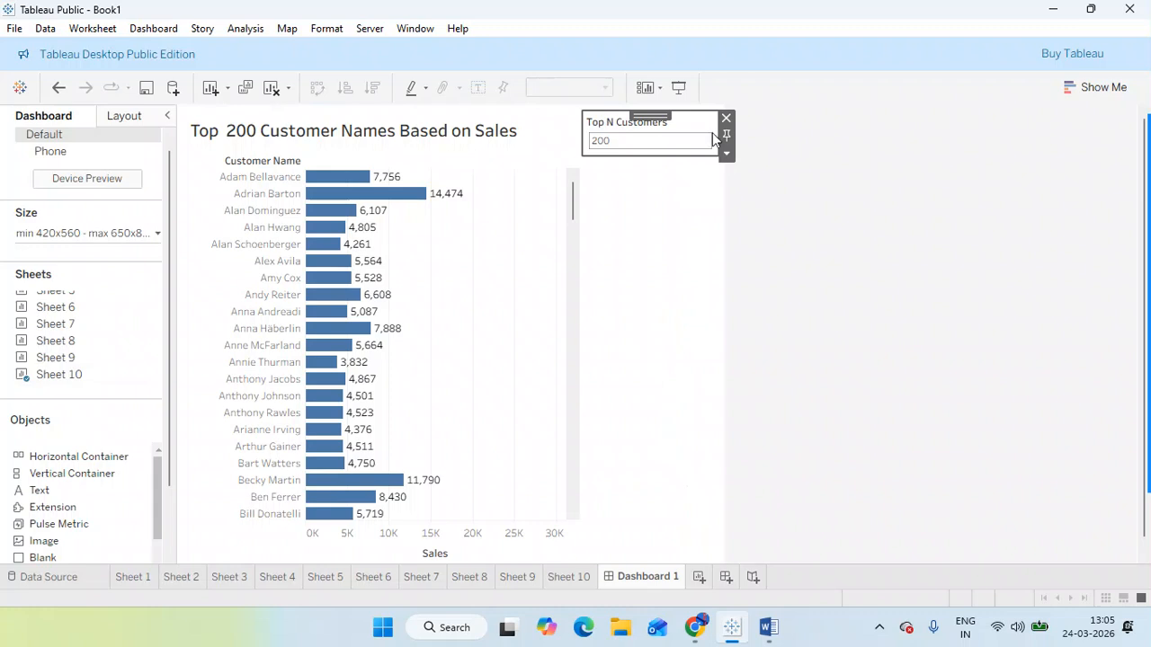
left_click(725, 157)
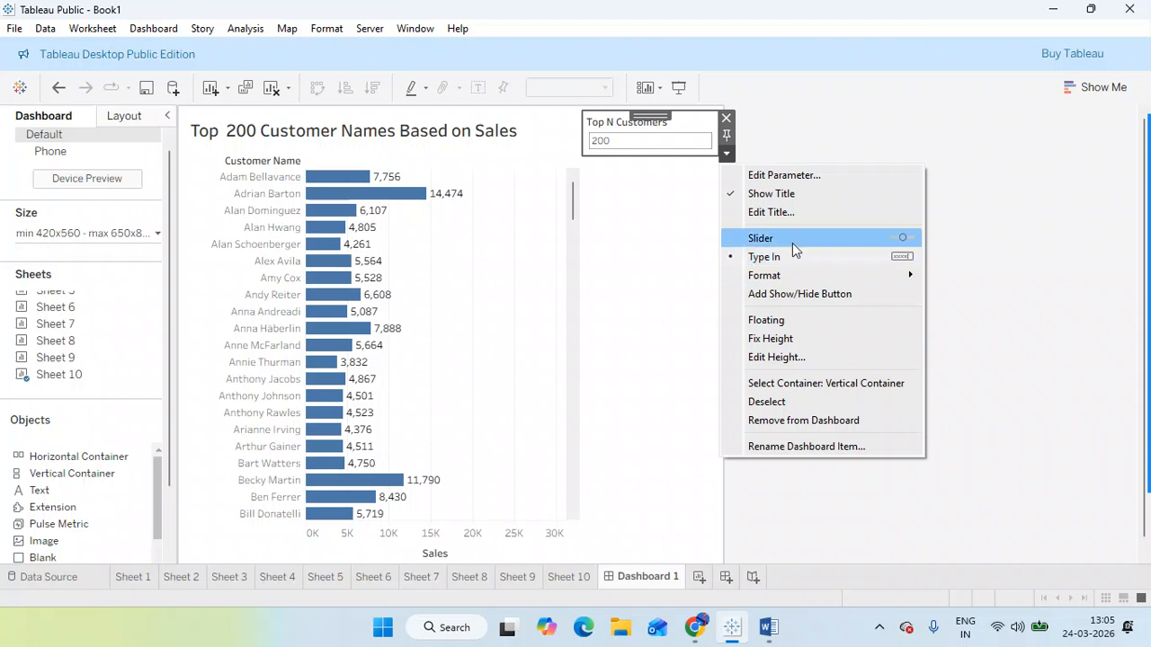
left_click(782, 237)
left_click(689, 158)
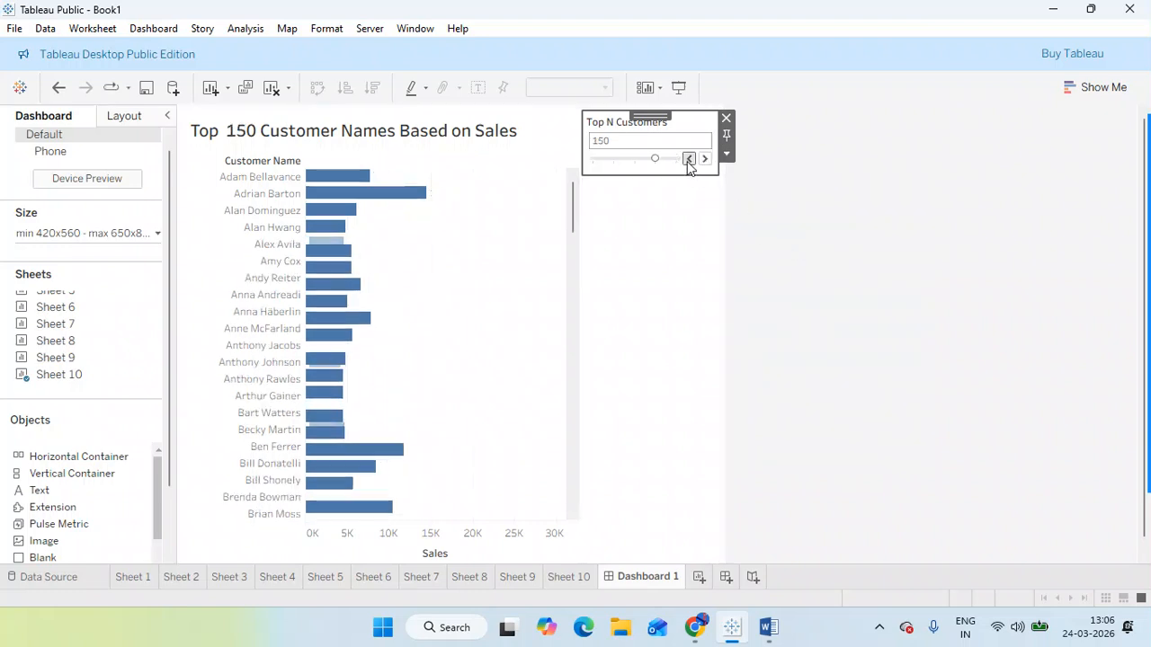
left_click(689, 158)
left_click(689, 158)
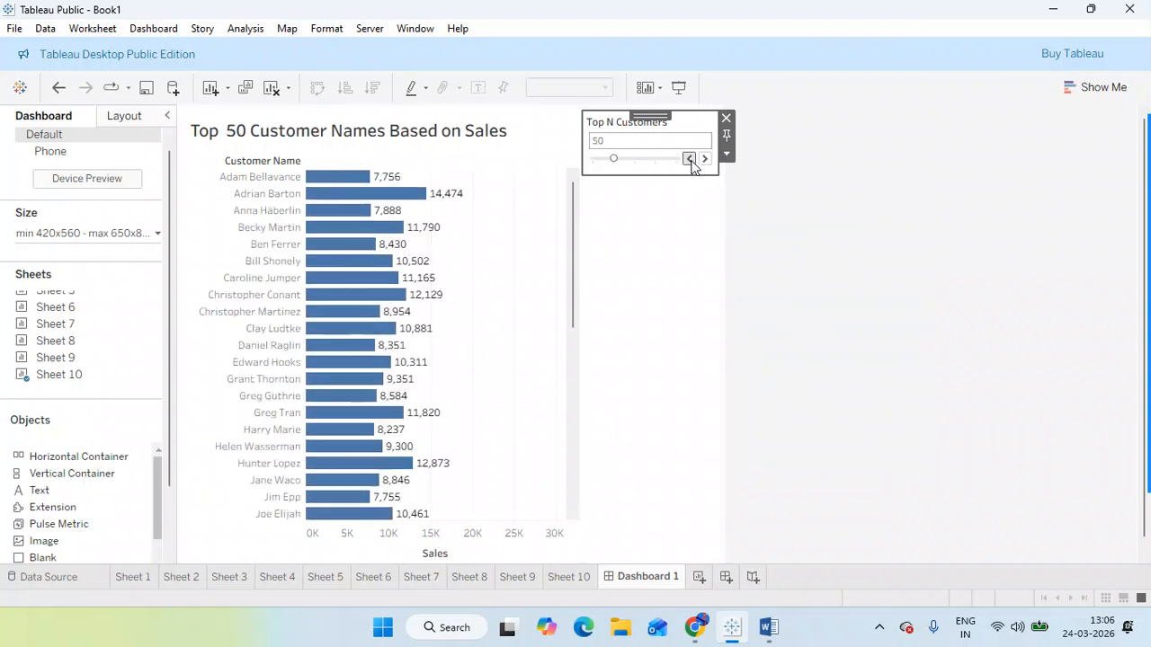
left_click(726, 153)
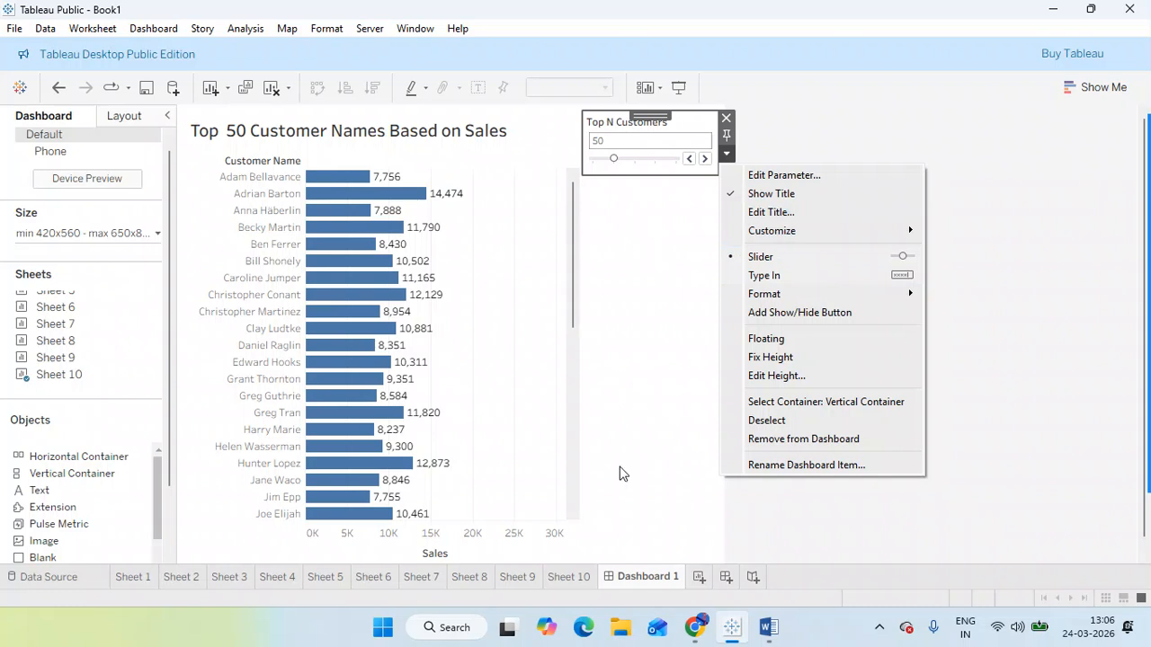
Step: Add a new worksheet after Dashboard 1 and place Category on its Rows
left_click(574, 580)
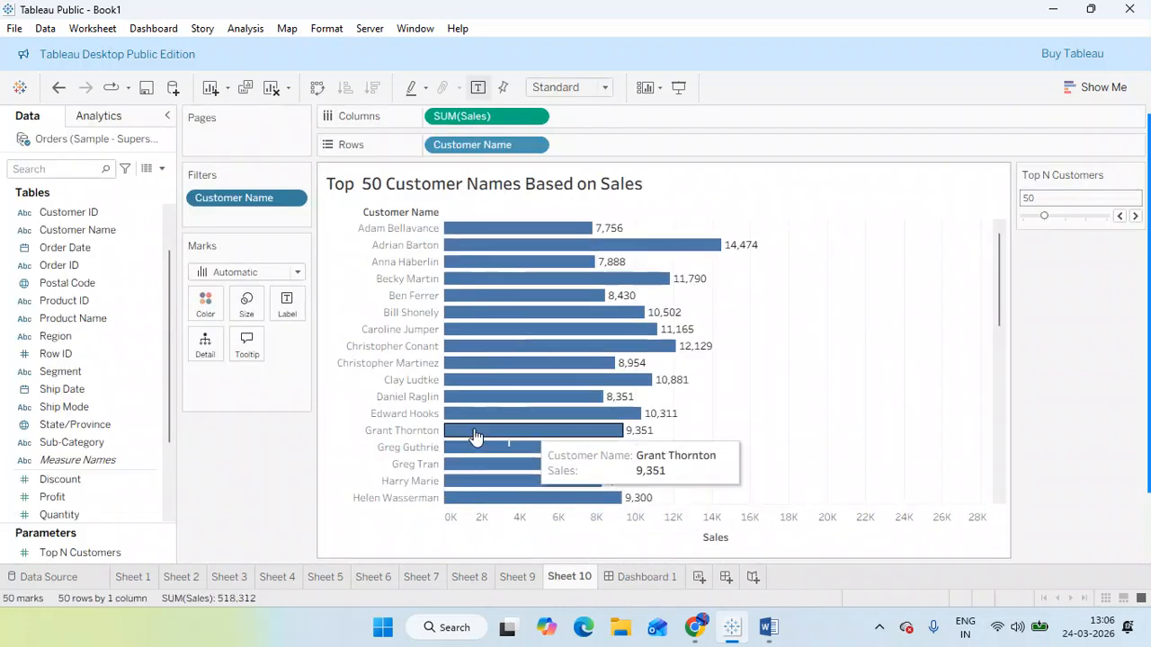
left_click(697, 577)
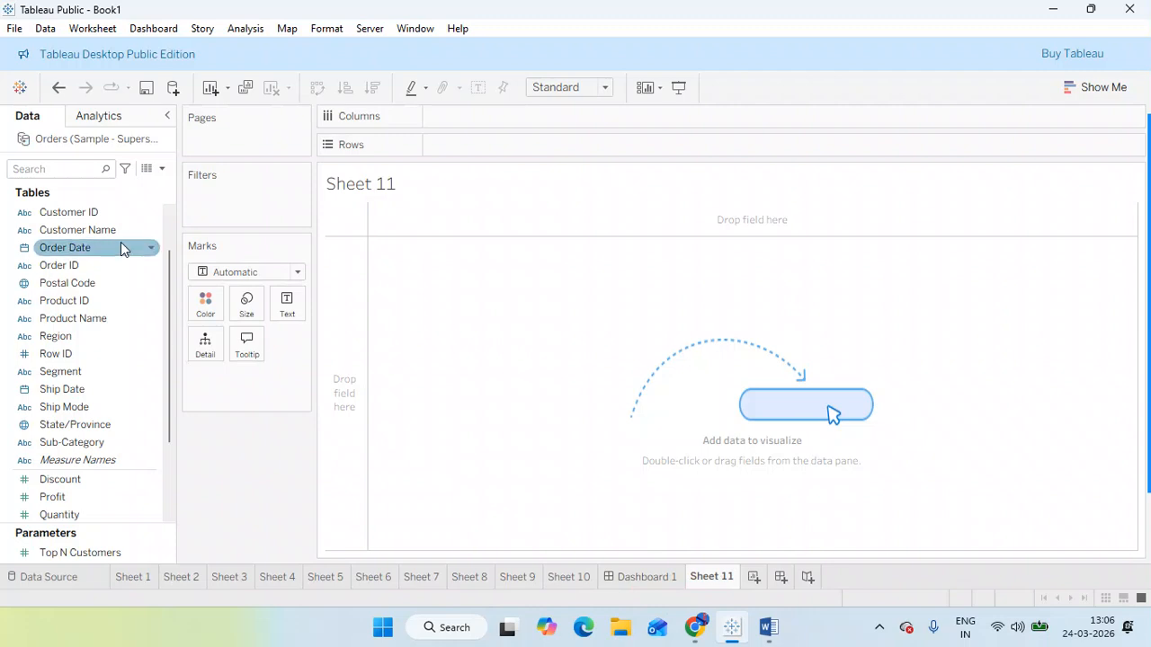
scroll(150, 357, "up", 3)
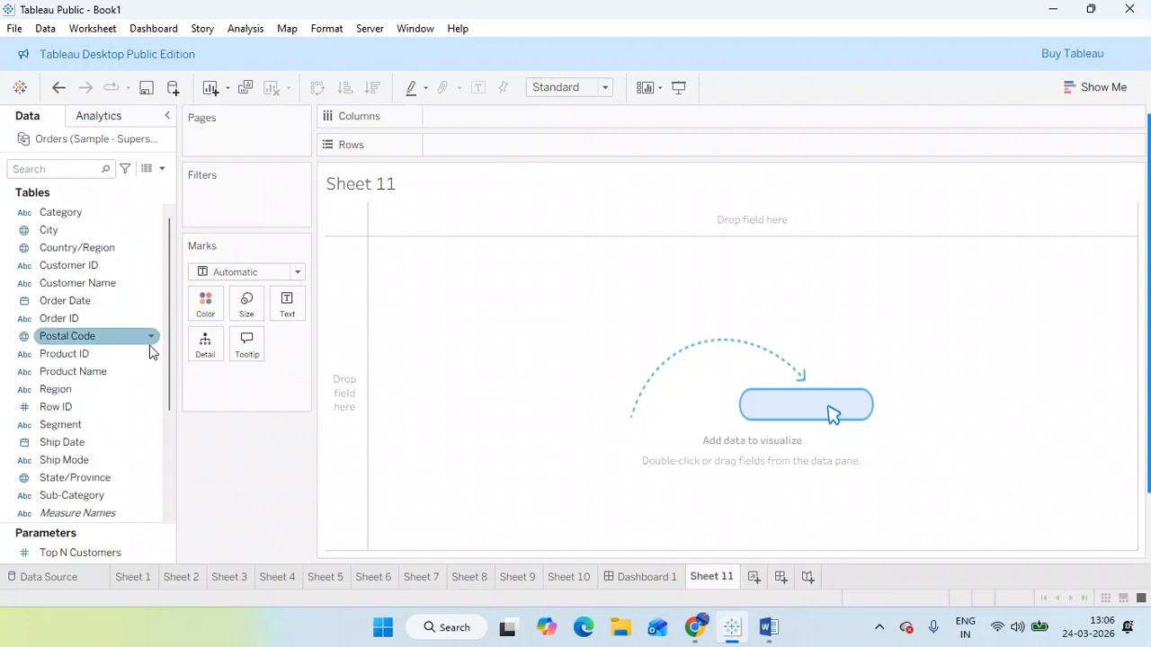
left_click(71, 216)
left_click_drag(70, 216, 501, 152)
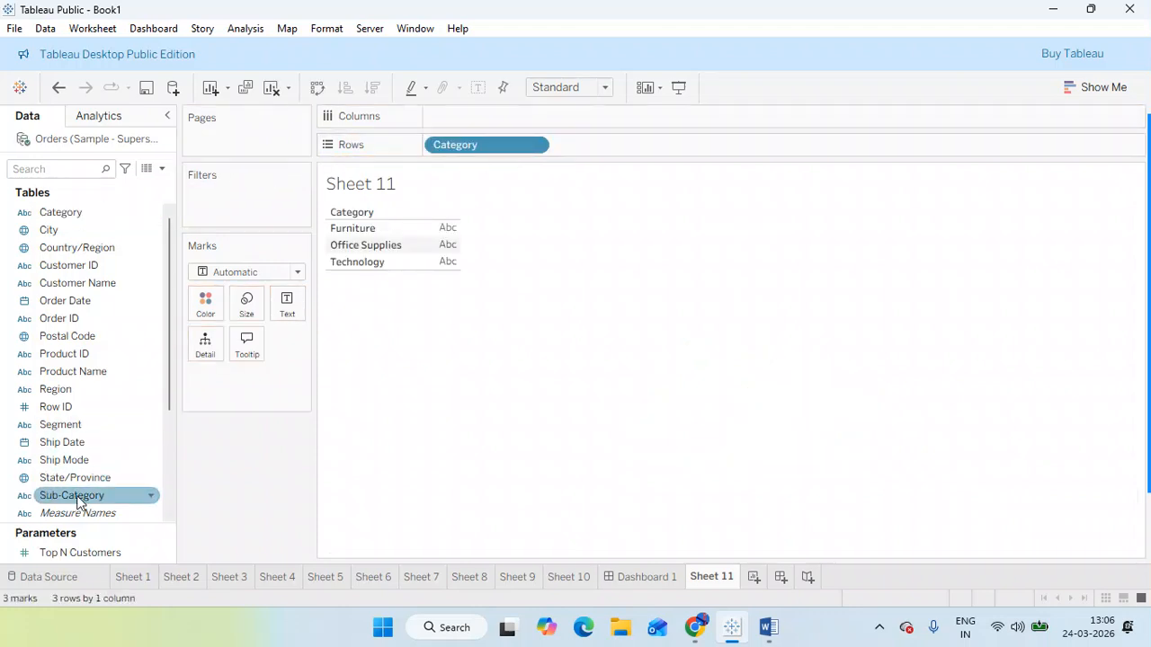
Step: Place Sales on Columns of Sheet 11 and show mark labels on the bars
scroll(77, 502, "down", 3)
left_click(65, 410)
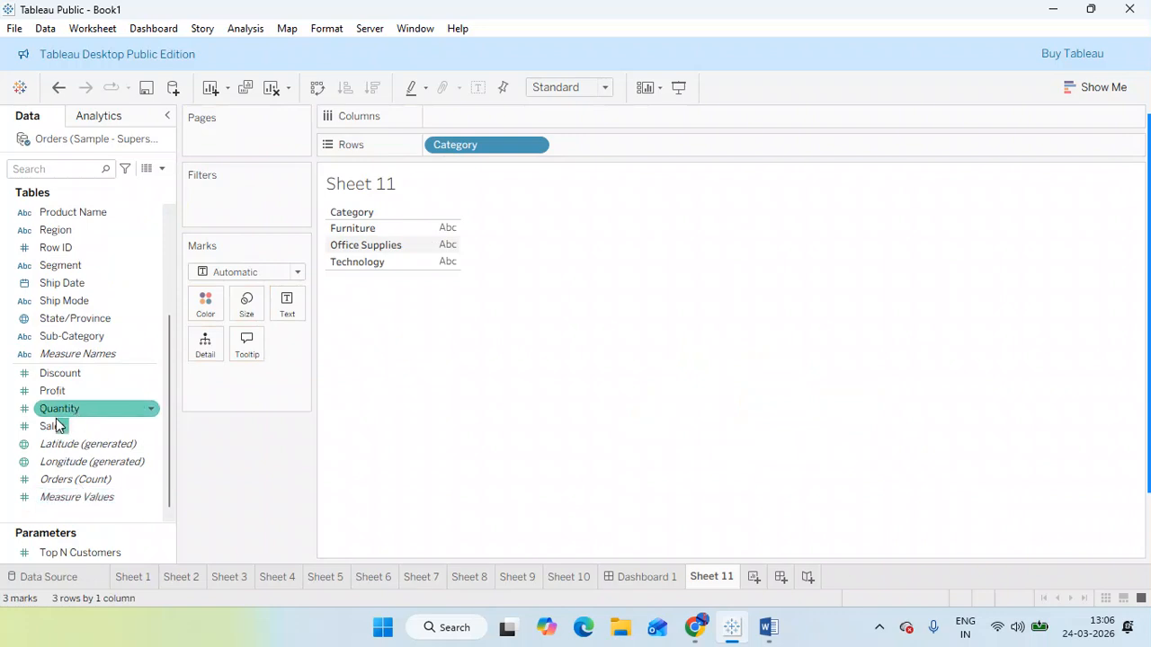
left_click_drag(56, 426, 520, 118)
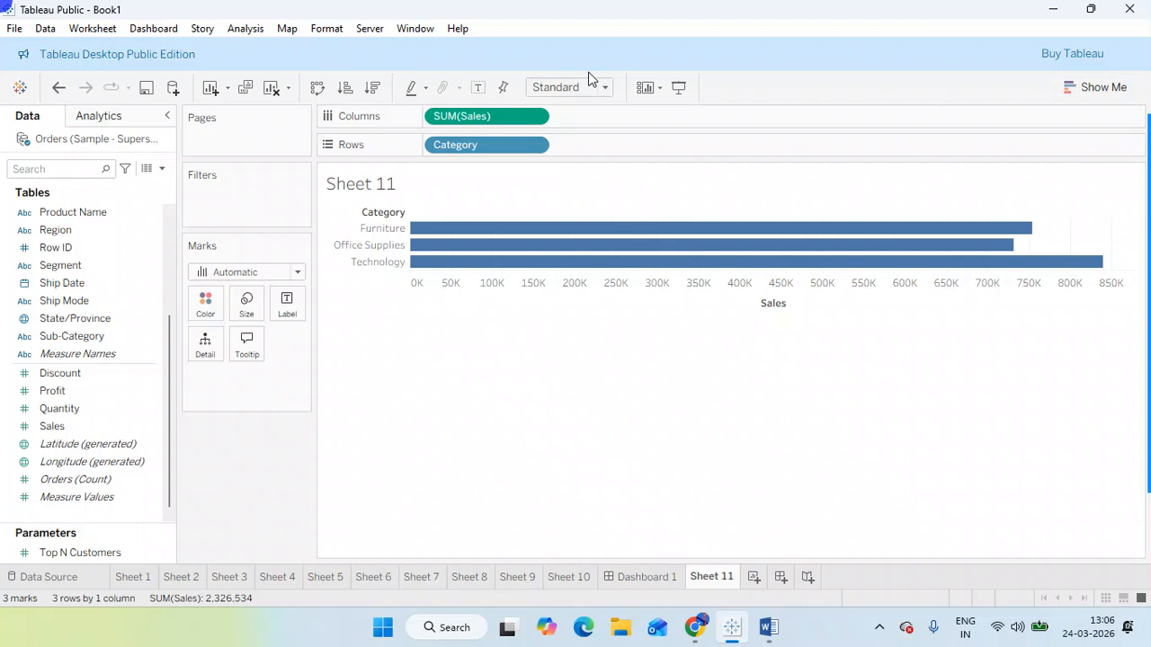
left_click(503, 87)
left_click(482, 89)
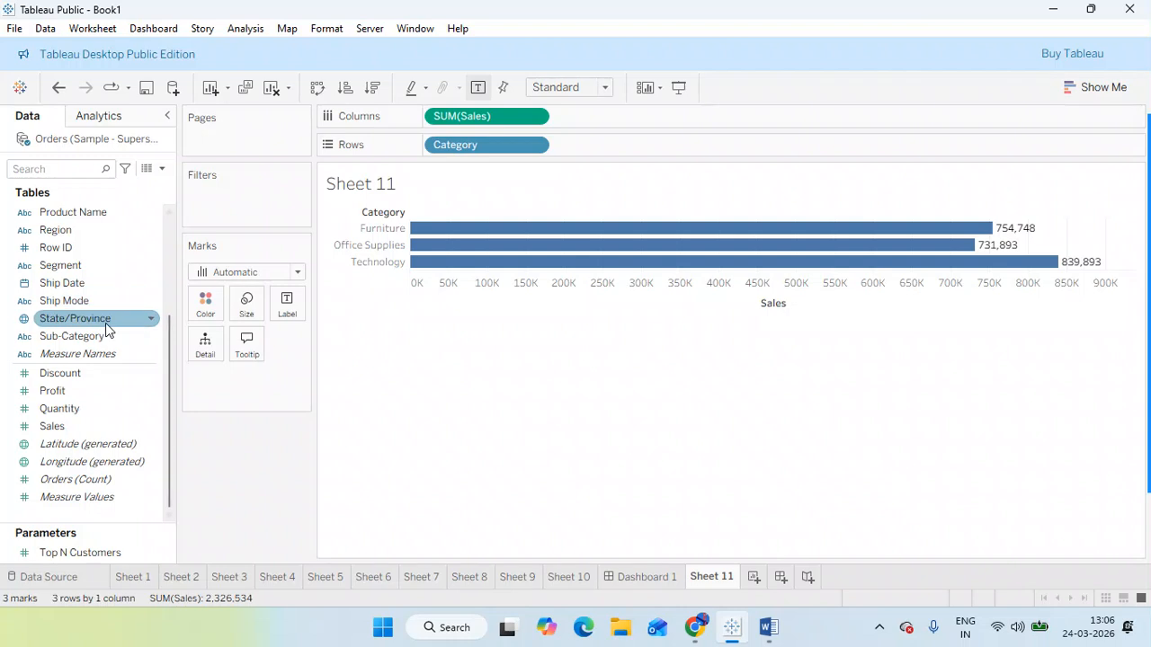
Step: Add Sub-Category after Category on Rows, and place Region and Segment before Category
left_click_drag(85, 340, 593, 153)
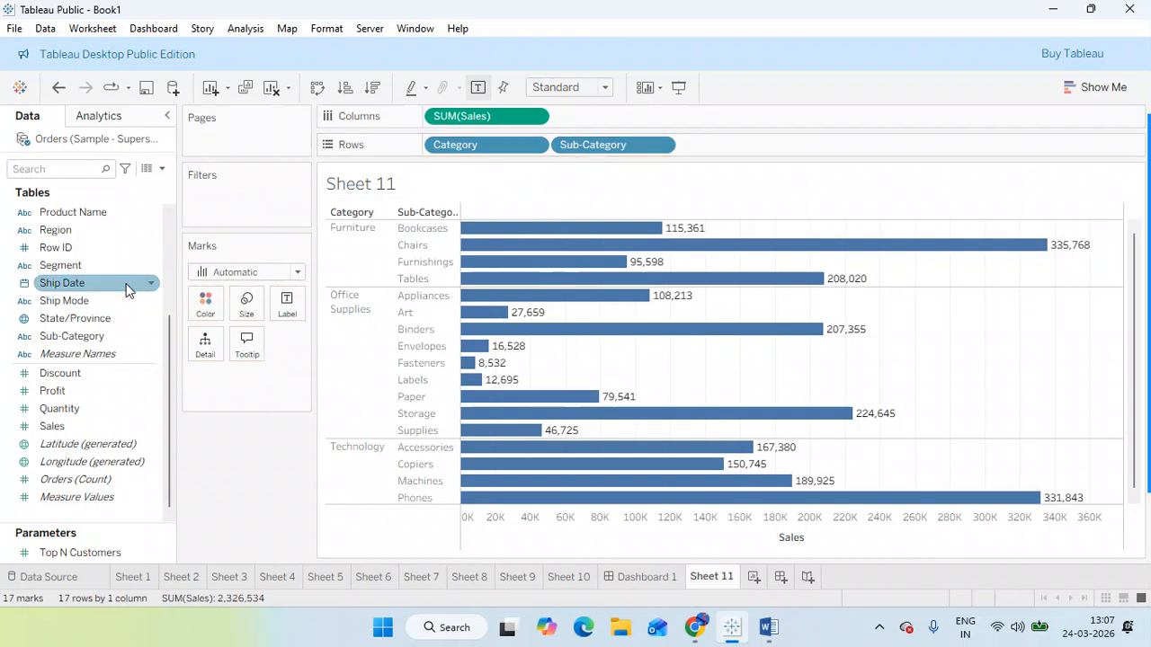
left_click_drag(73, 261, 440, 145)
mouse_move(612, 145)
left_mouse_down()
mouse_move(401, 309)
mouse_move(631, 149)
mouse_move(622, 142)
left_mouse_up()
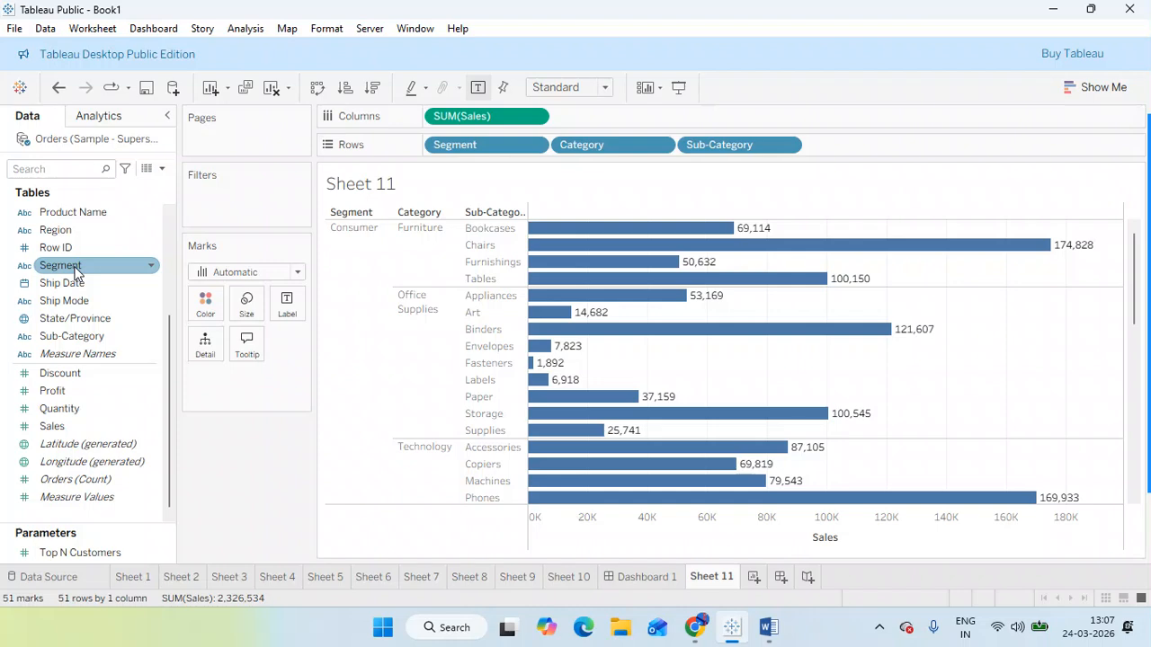
scroll(76, 273, "up", 3)
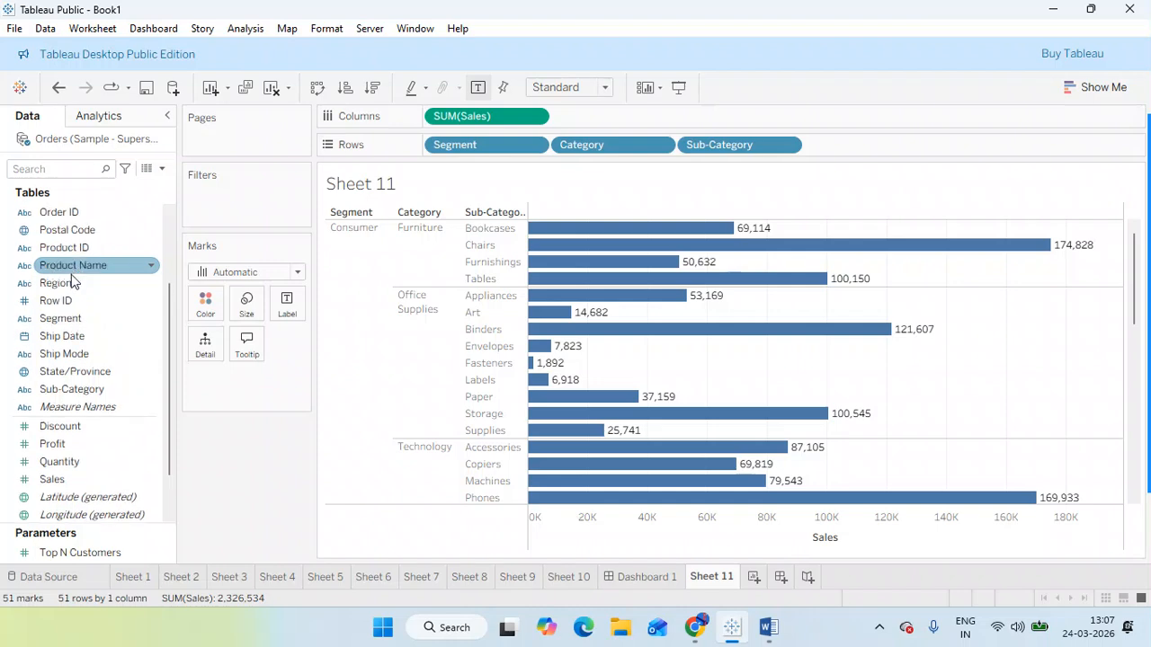
left_click_drag(67, 283, 447, 154)
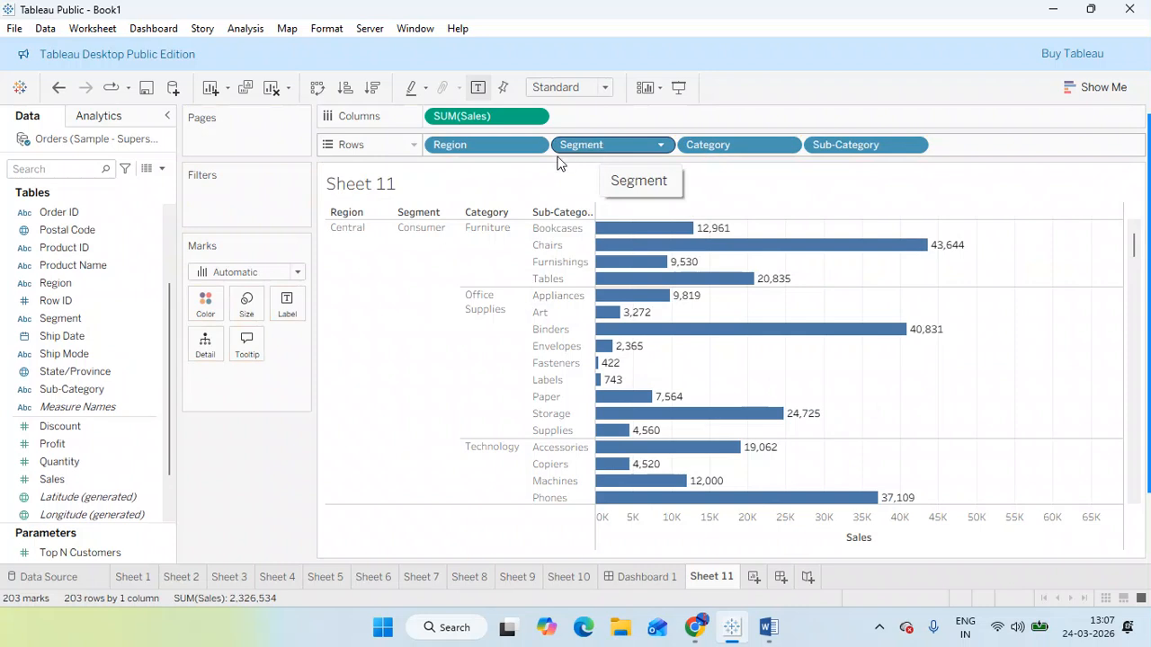
Step: Add a new blank worksheet and a new dashboard after Sheet 11, and place Sheet 11 on that dashboard
left_click(63, 302)
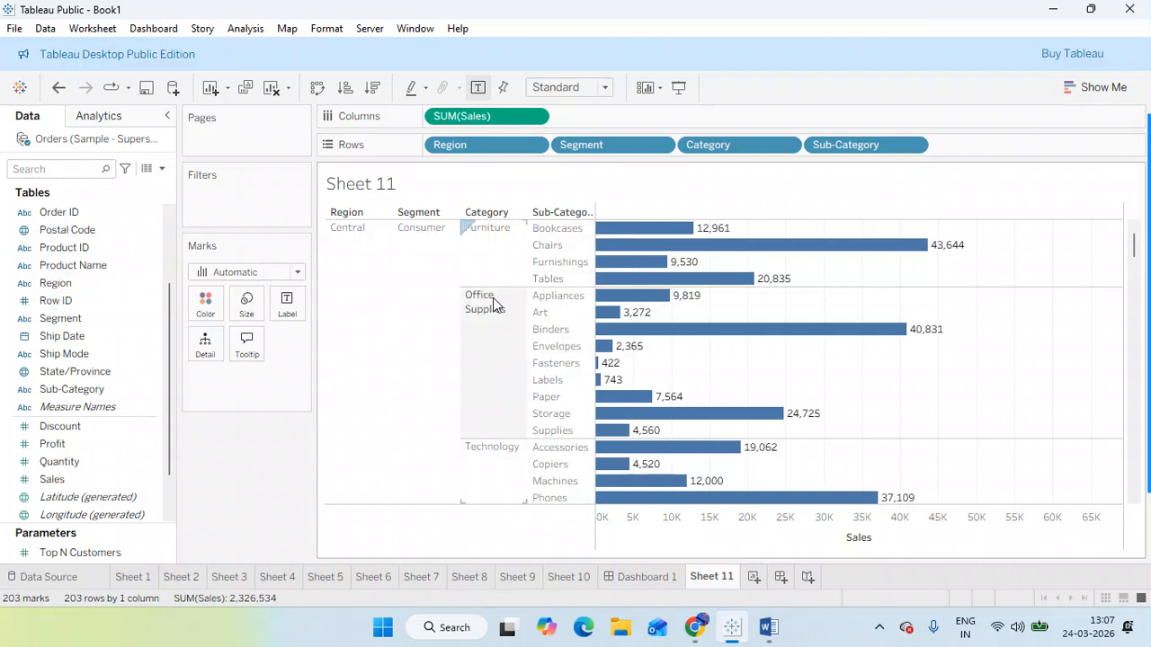
left_click(754, 578)
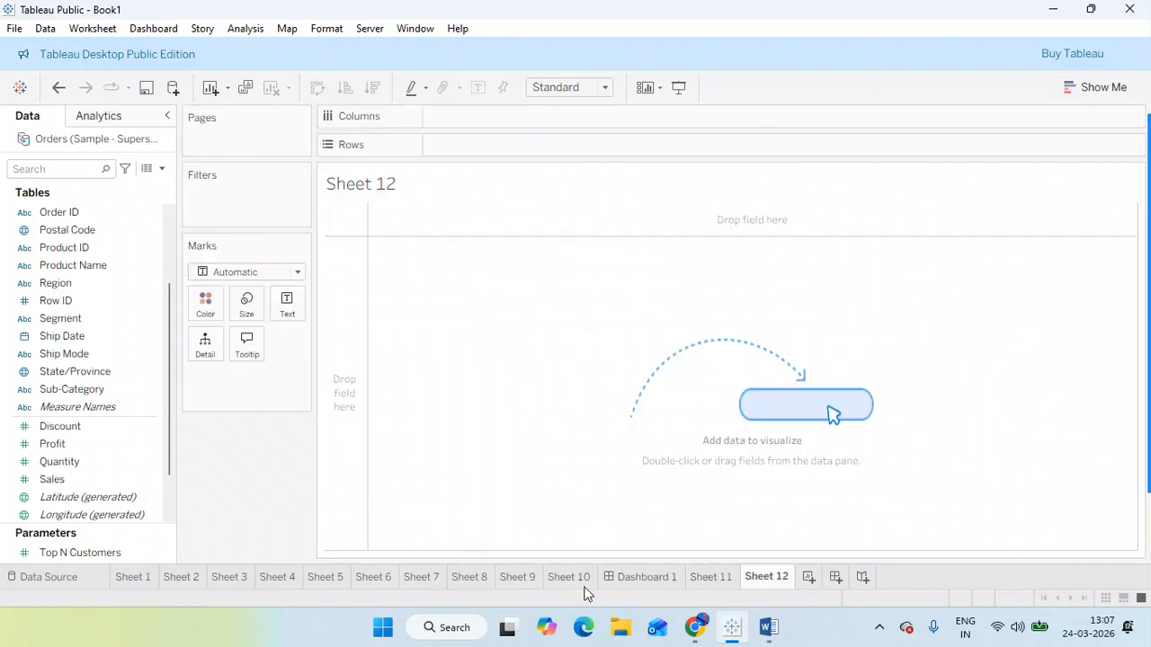
left_click(835, 578)
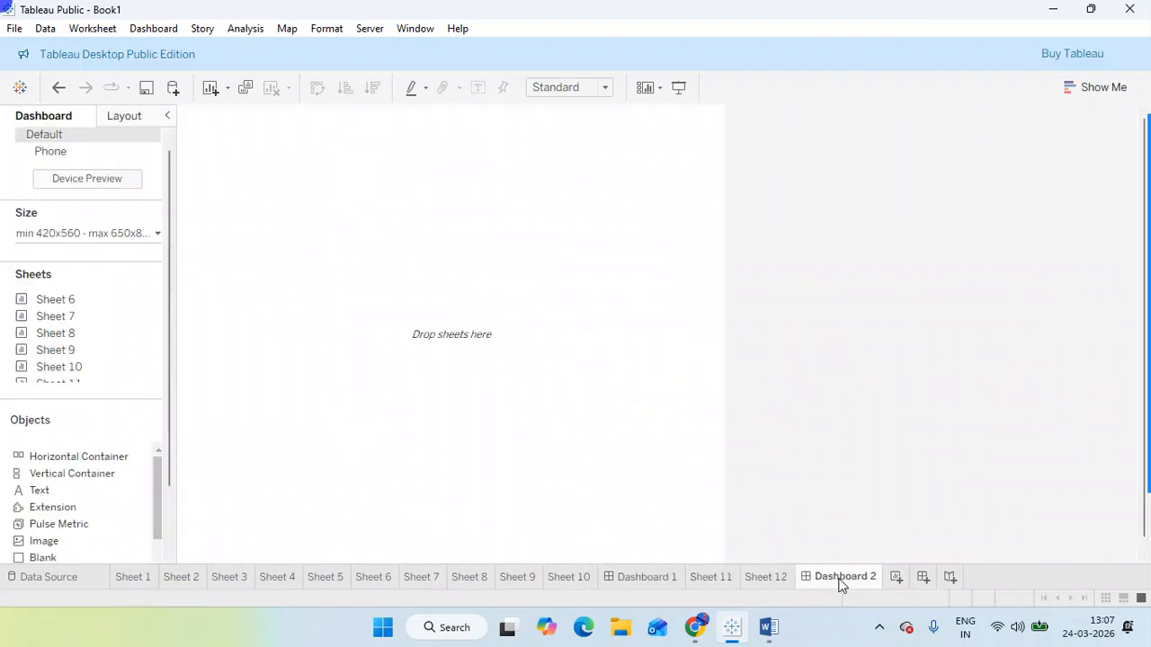
mouse_move(73, 368)
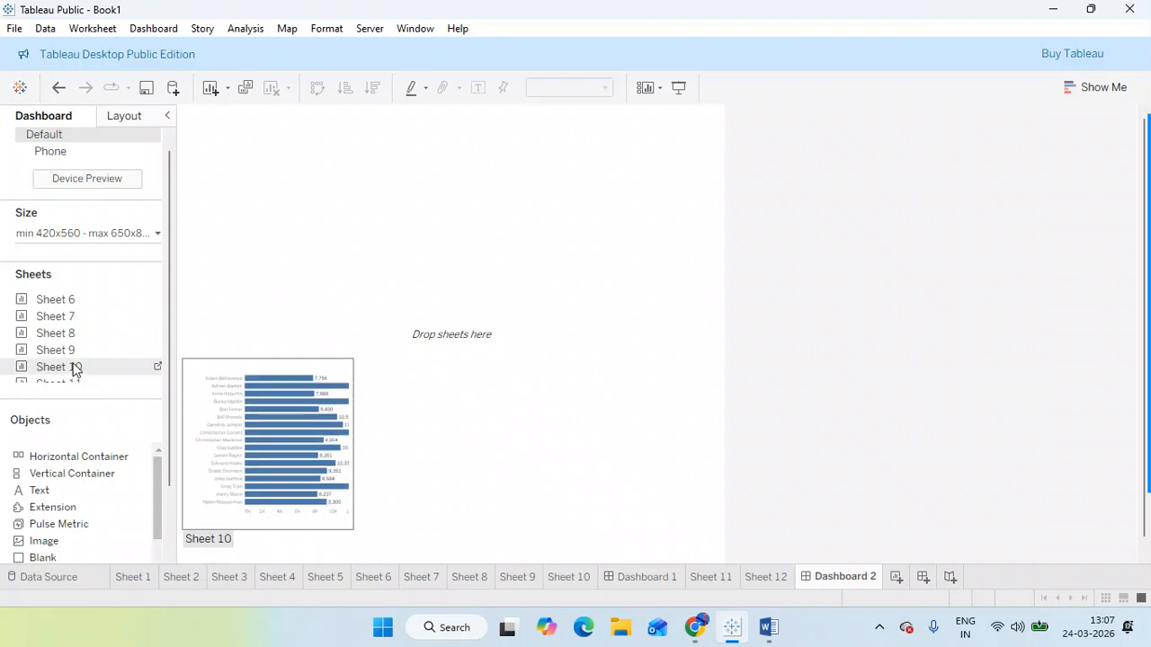
scroll(73, 364, "down", 2)
left_click_drag(65, 318, 330, 282)
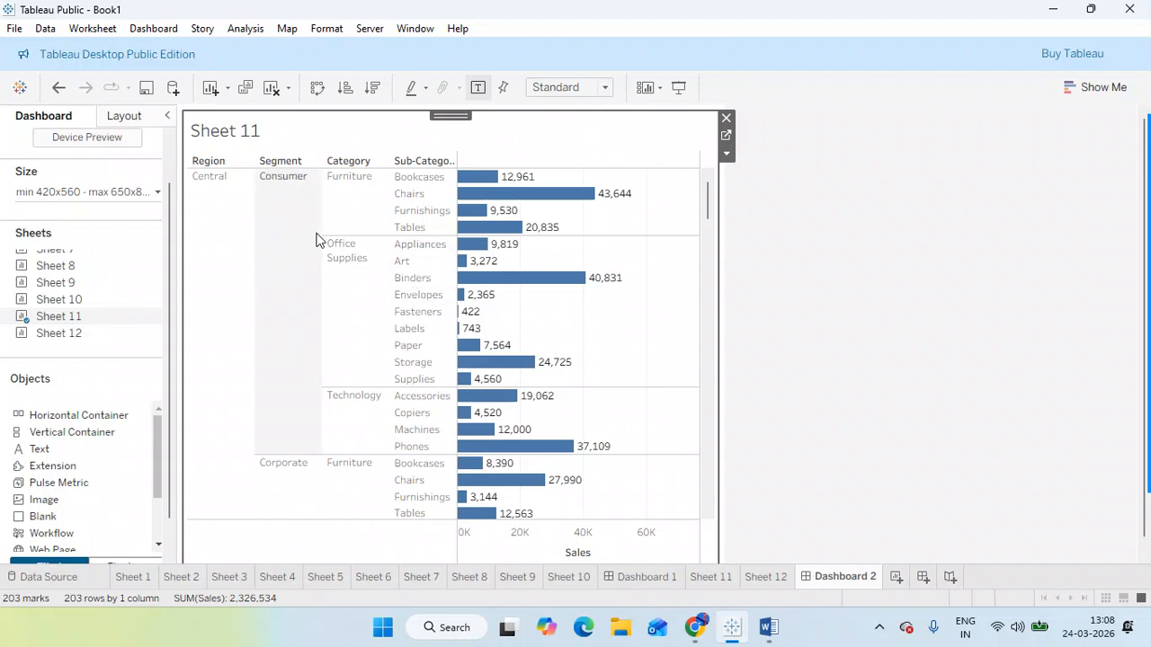
left_click(767, 574)
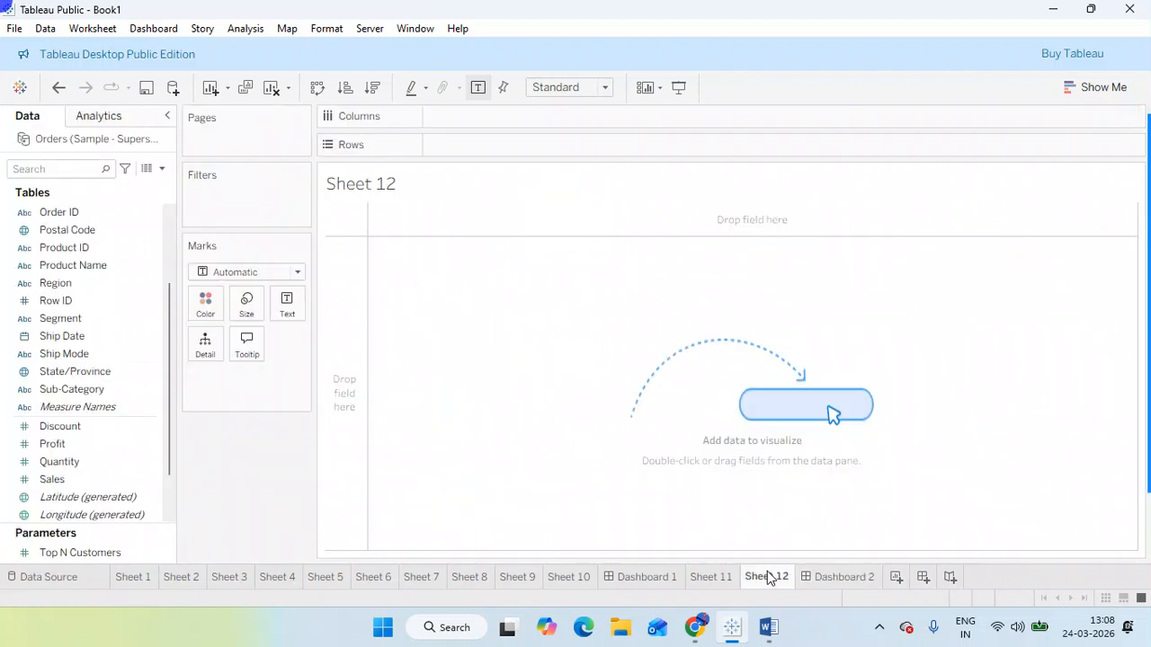
left_click(706, 579)
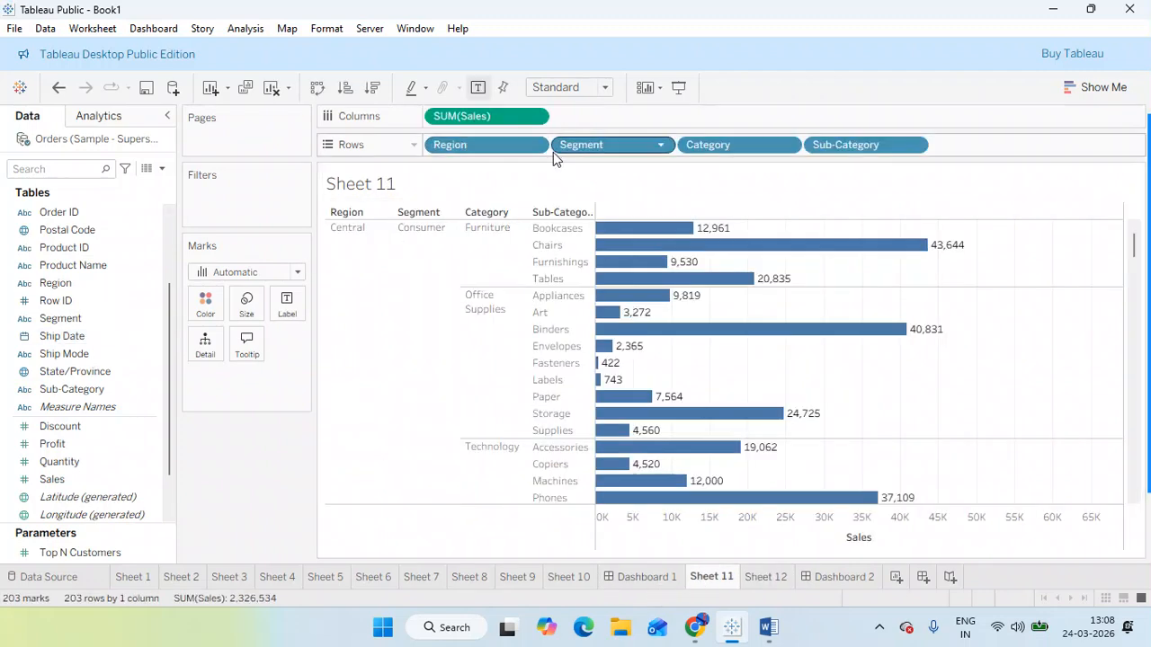
mouse_move(579, 153)
left_mouse_down()
mouse_move(280, 477)
mouse_move(642, 147)
mouse_move(586, 153)
left_mouse_up()
left_click(841, 577)
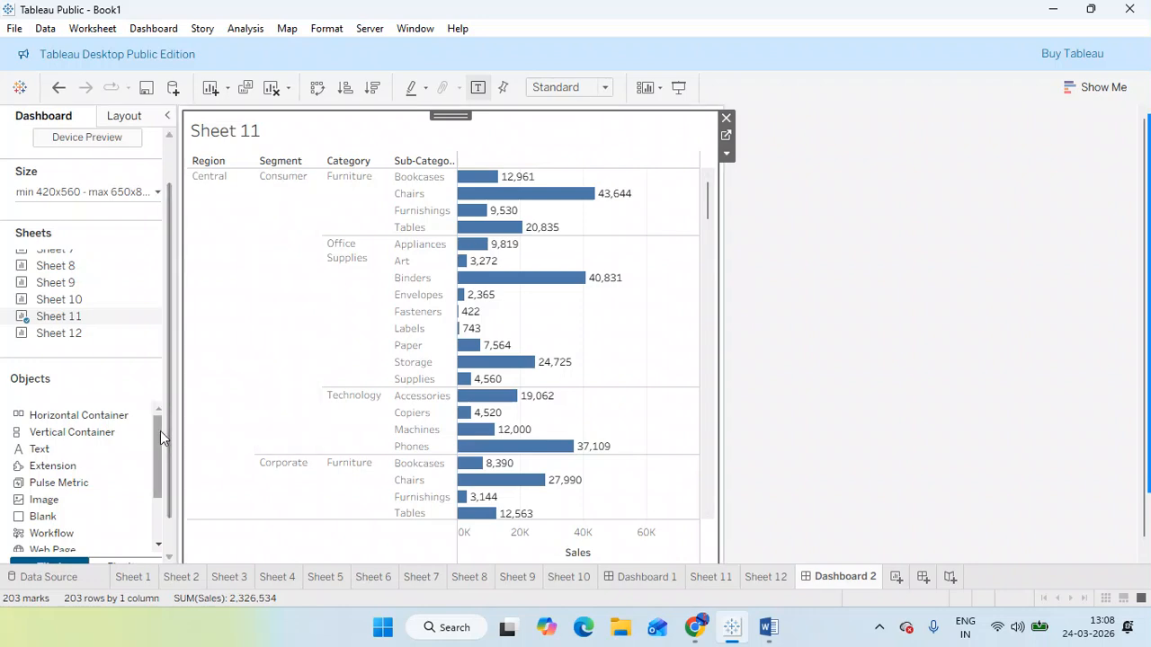
left_click(763, 577)
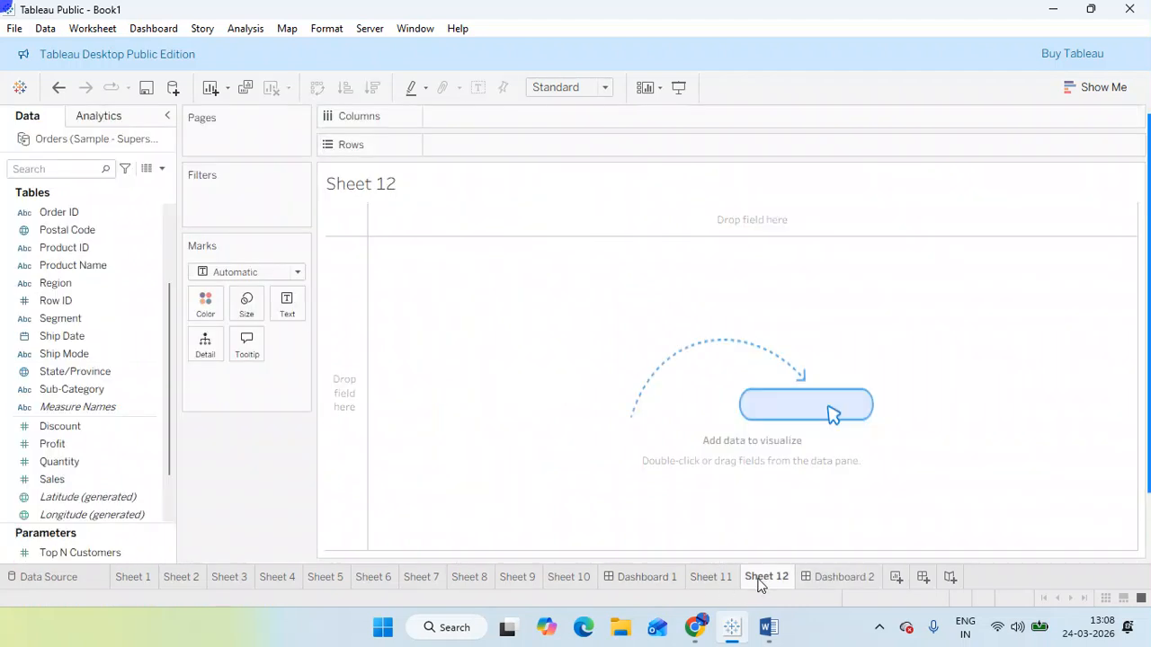
Step: Return to Sheet 11 and start a new parameter named Dimension Selection
left_click(720, 580)
left_click(333, 346)
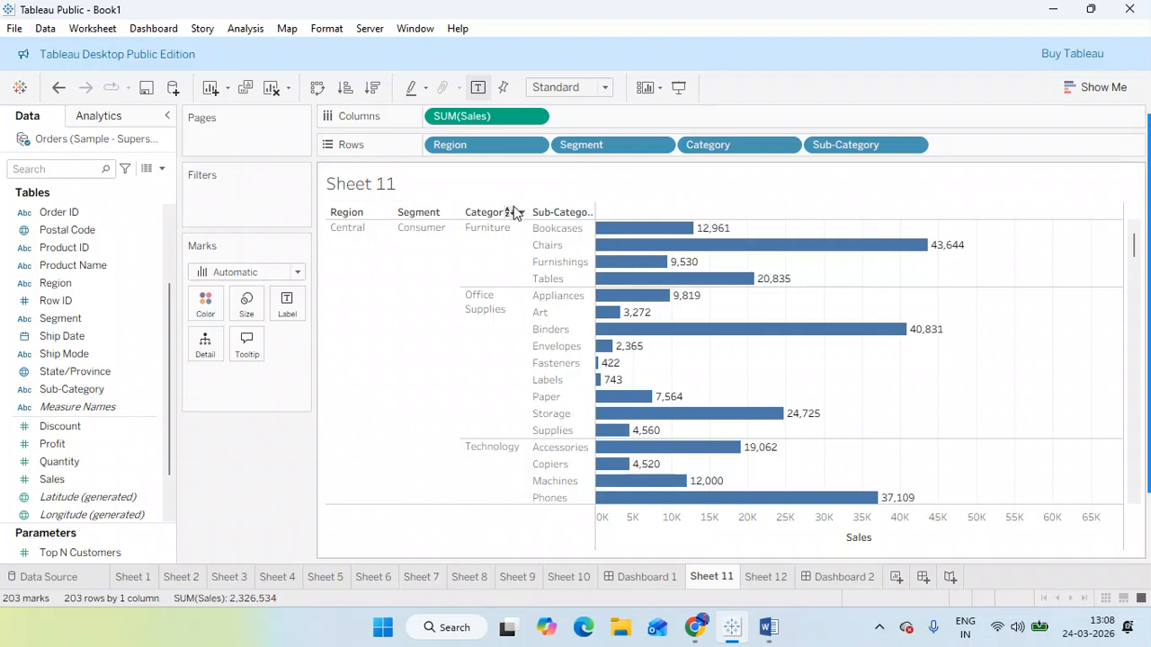
left_click(164, 169)
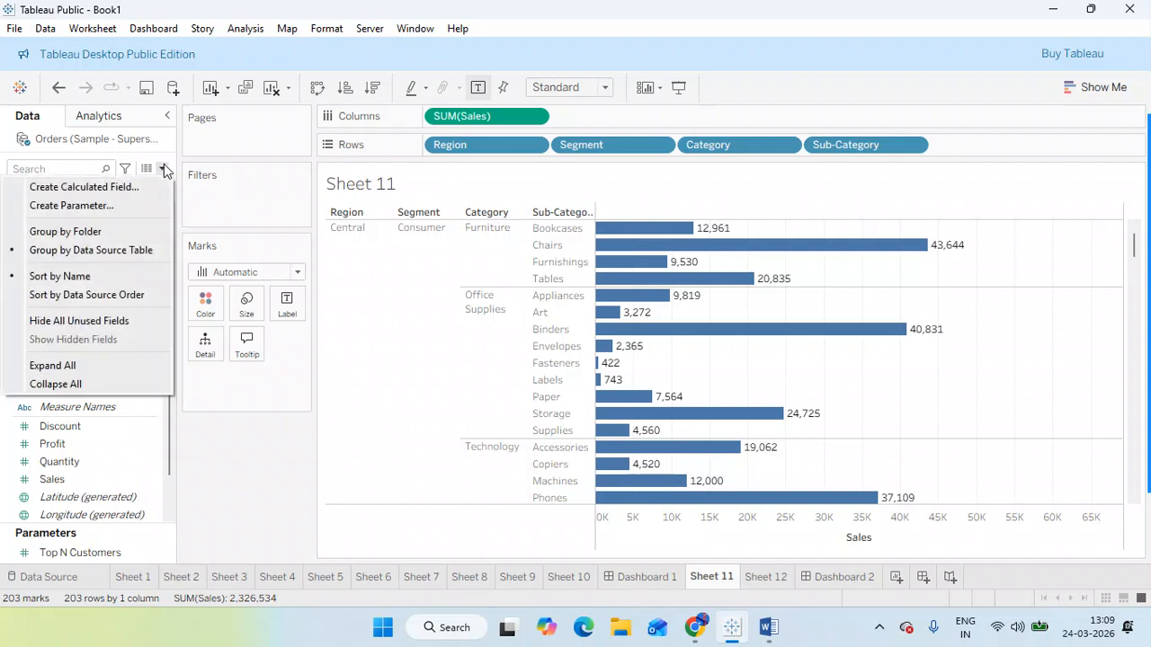
left_click(111, 205)
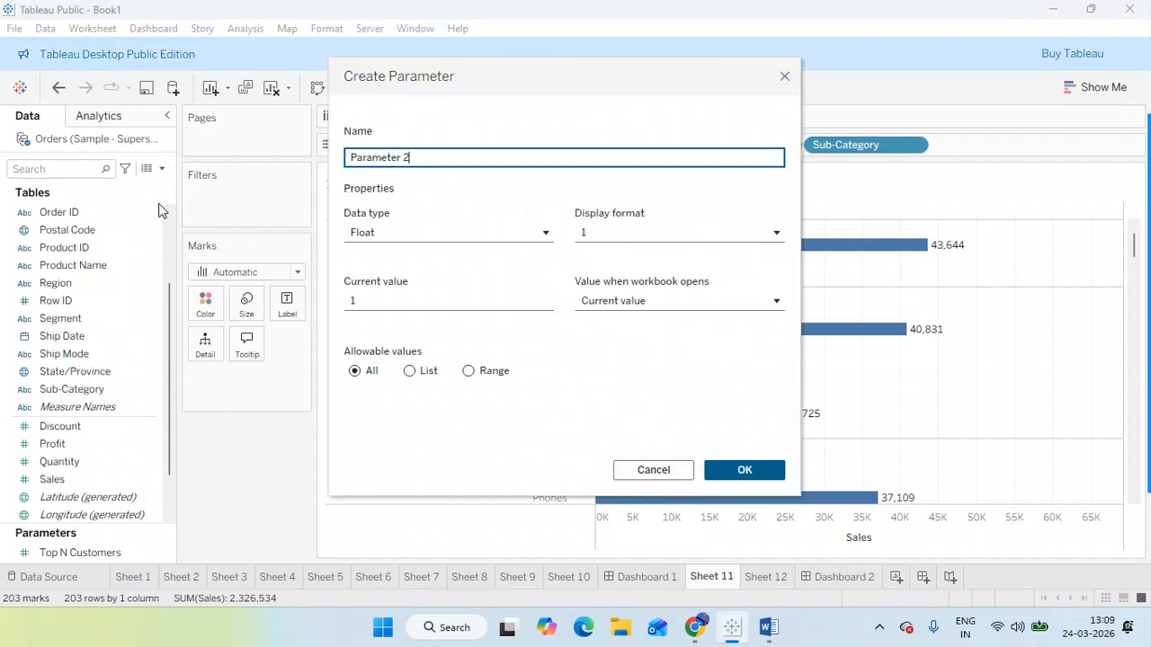
left_click_drag(602, 71, 848, 126)
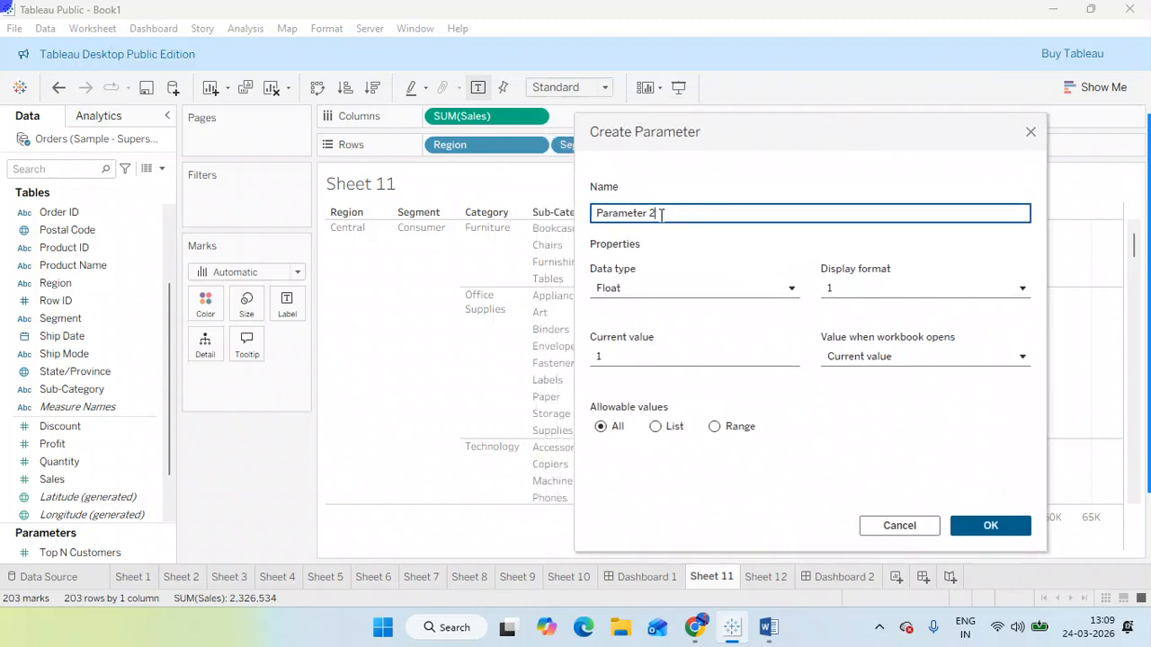
left_click_drag(670, 214, 583, 225)
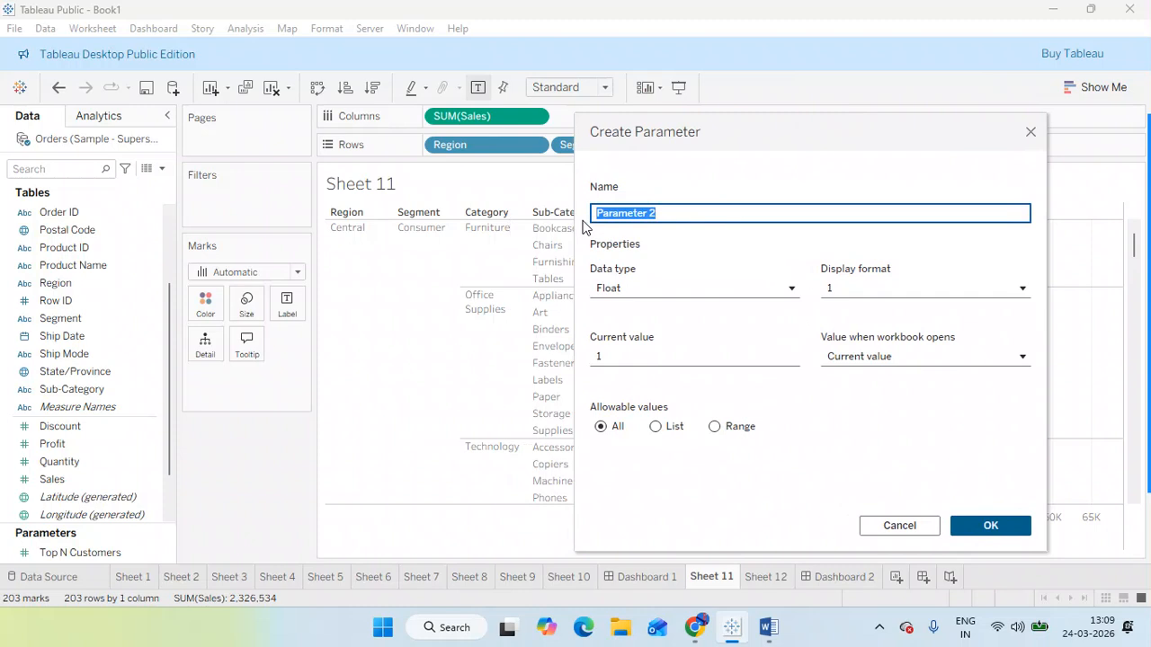
type("Dim")
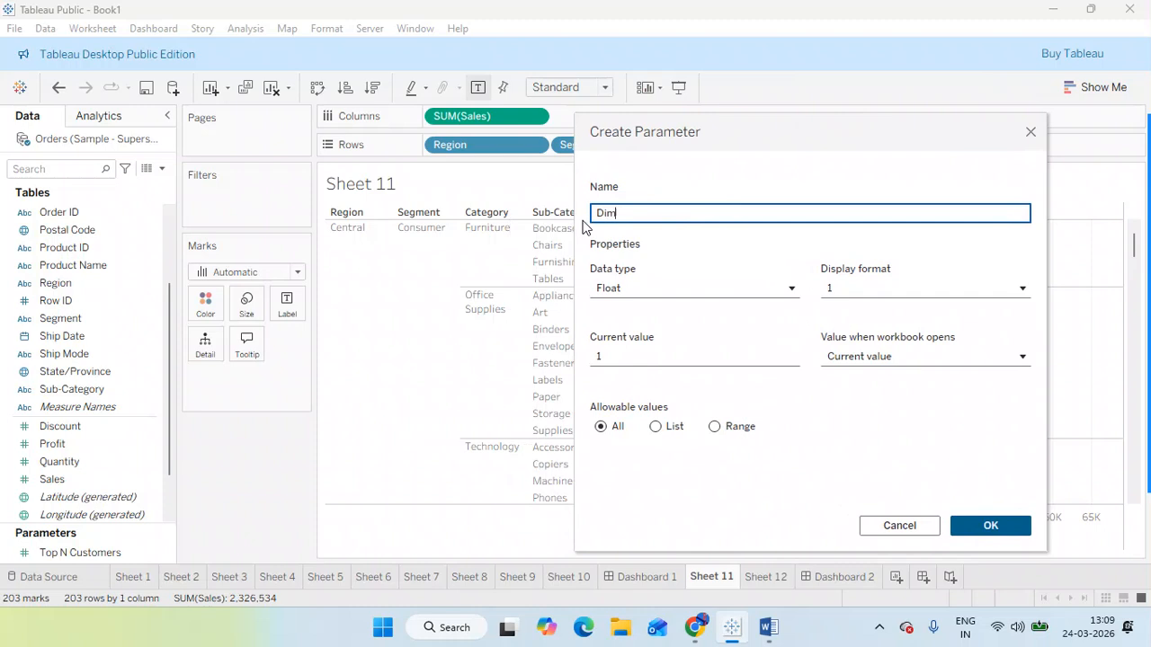
type("ension Selection")
Step: Set the parameter's data type to String and restrict its allowable values to a list
left_click(661, 289)
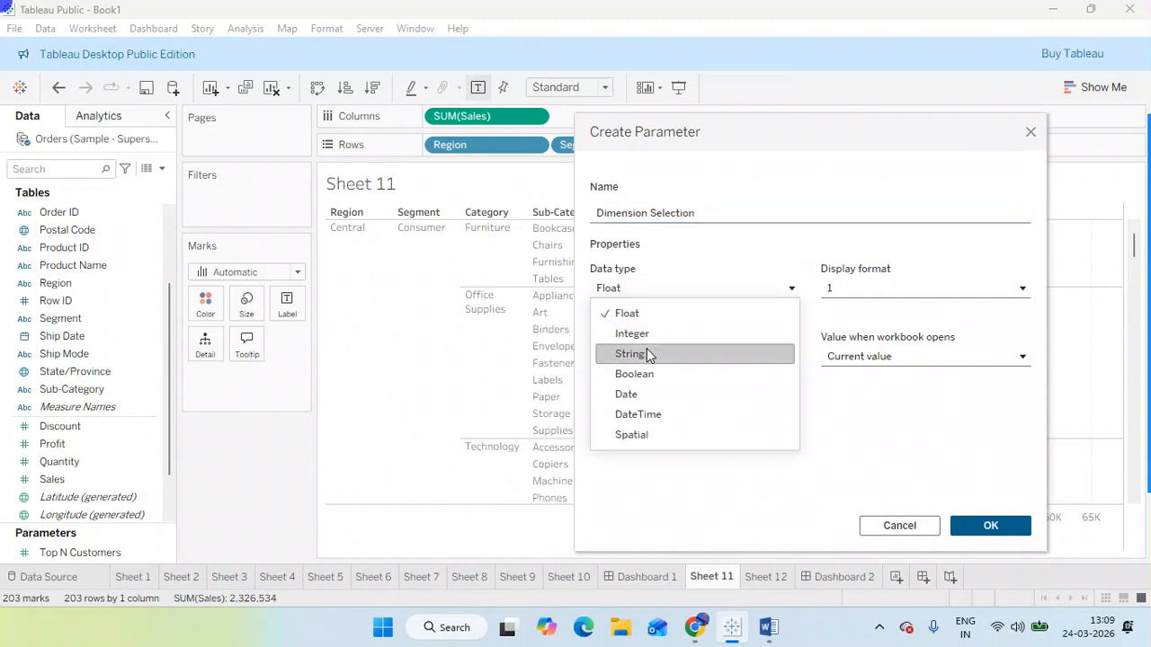
left_click(647, 351)
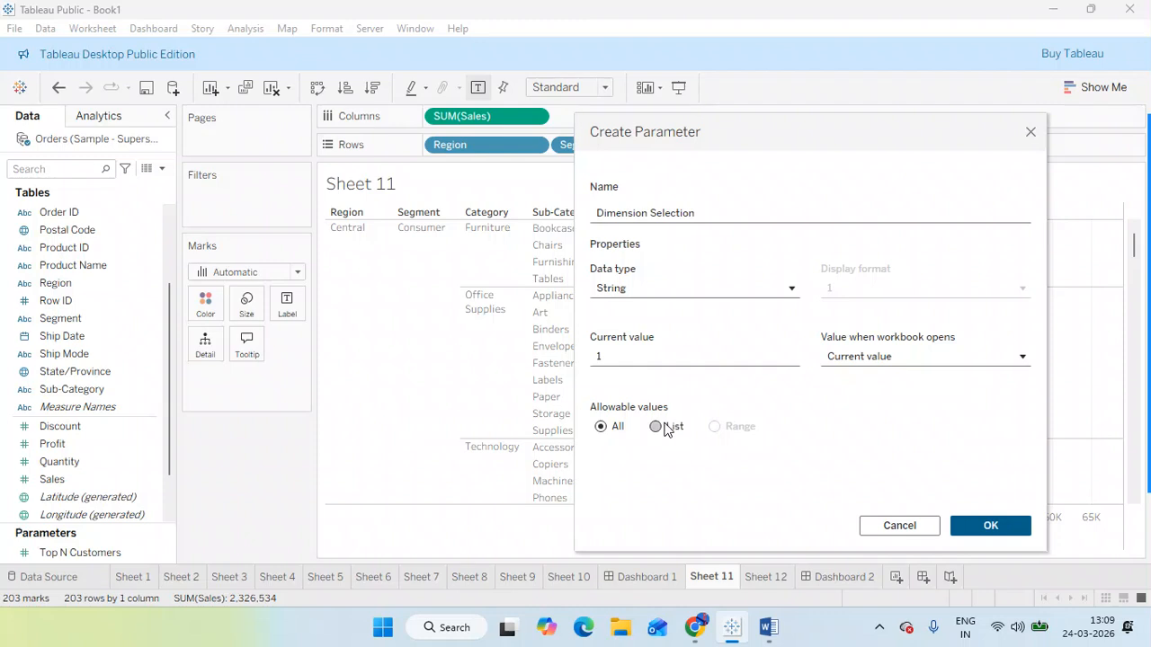
left_click(665, 429)
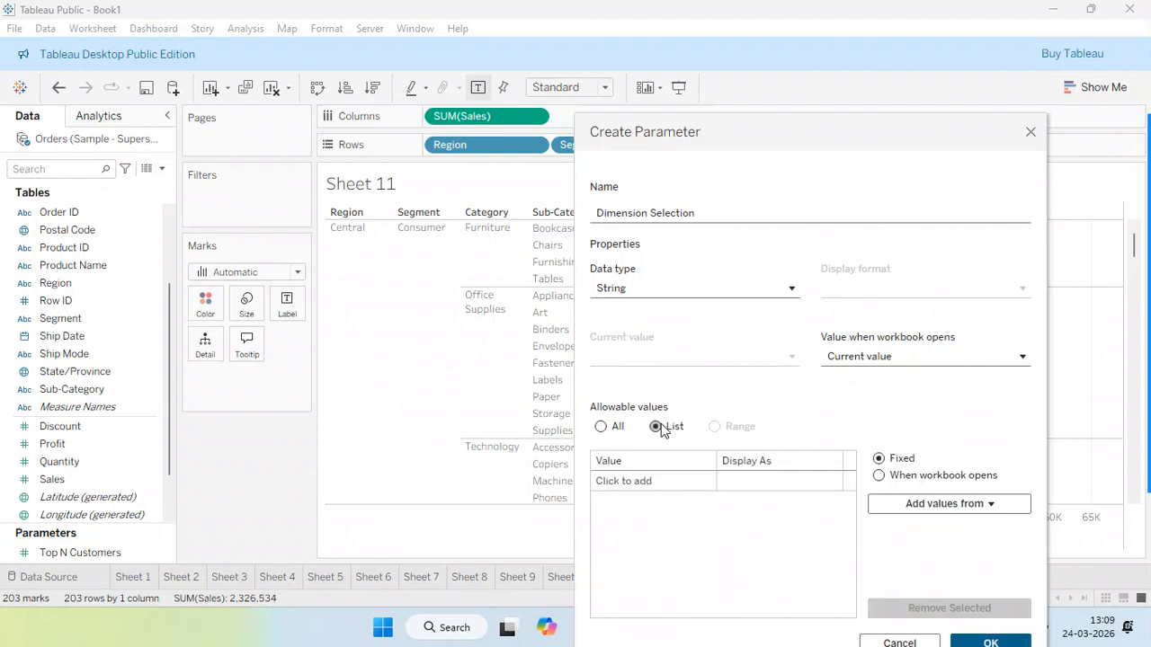
Step: Enter Region, Segment, Category and Sub-Category as the parameter's list values and create the parameter
left_click(617, 481)
type("Reg")
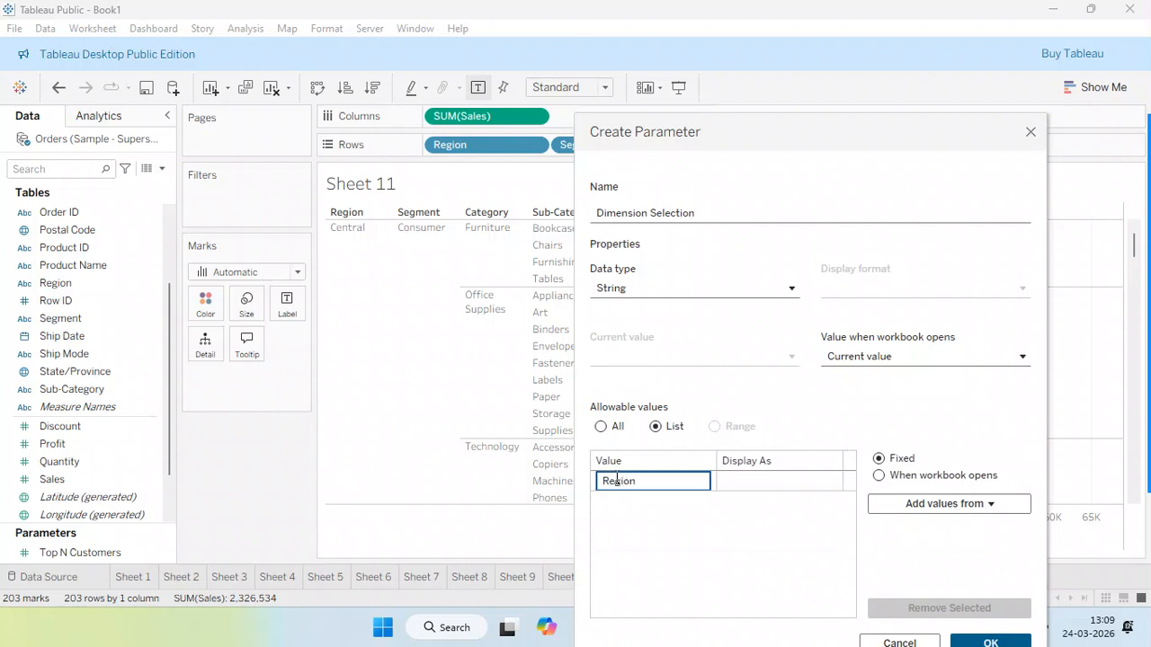
type("ion")
key("Return")
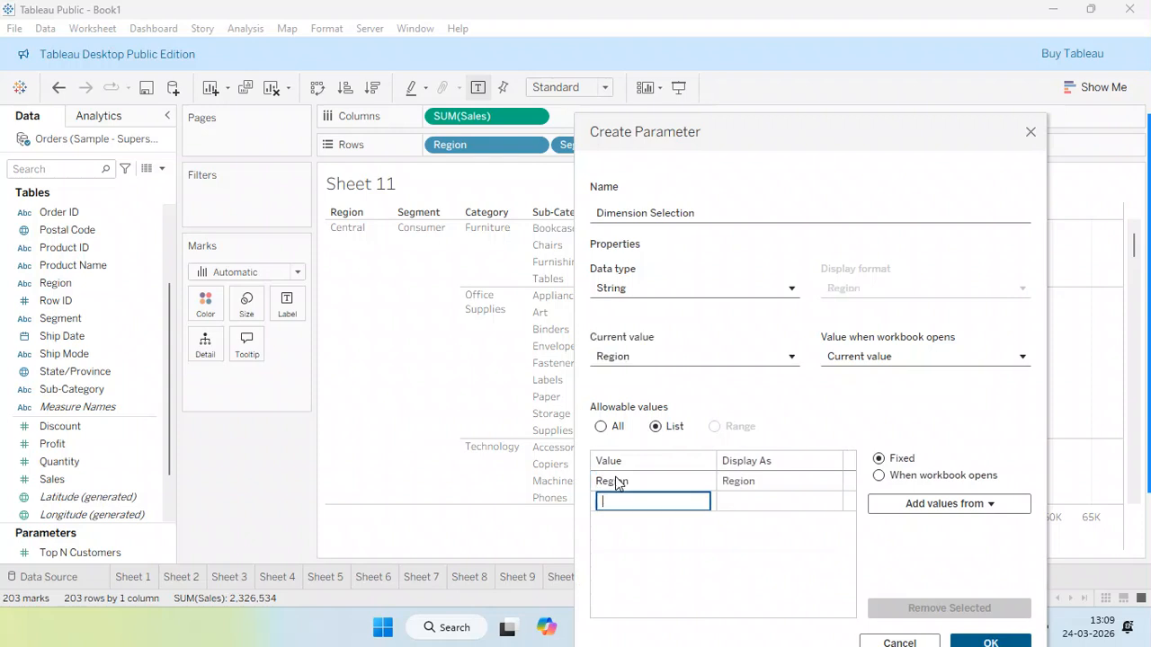
type("Segment")
key("Return")
type("Cat")
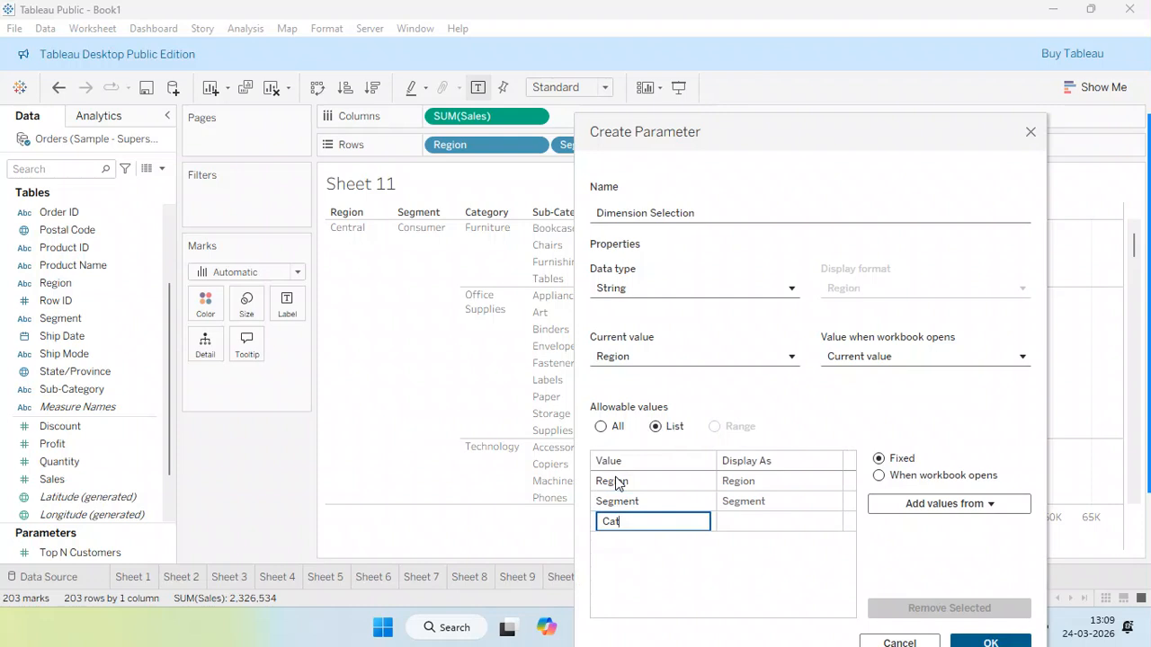
type("egory")
key("Return")
type("Sub-Ca")
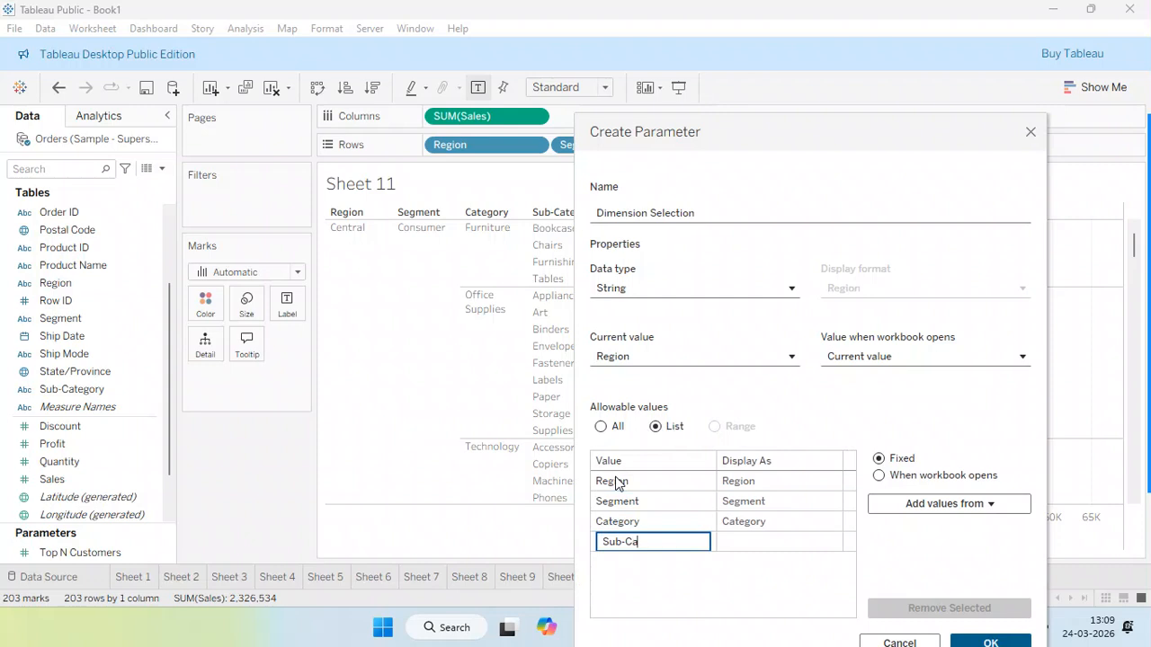
type("tegory")
left_click(990, 643)
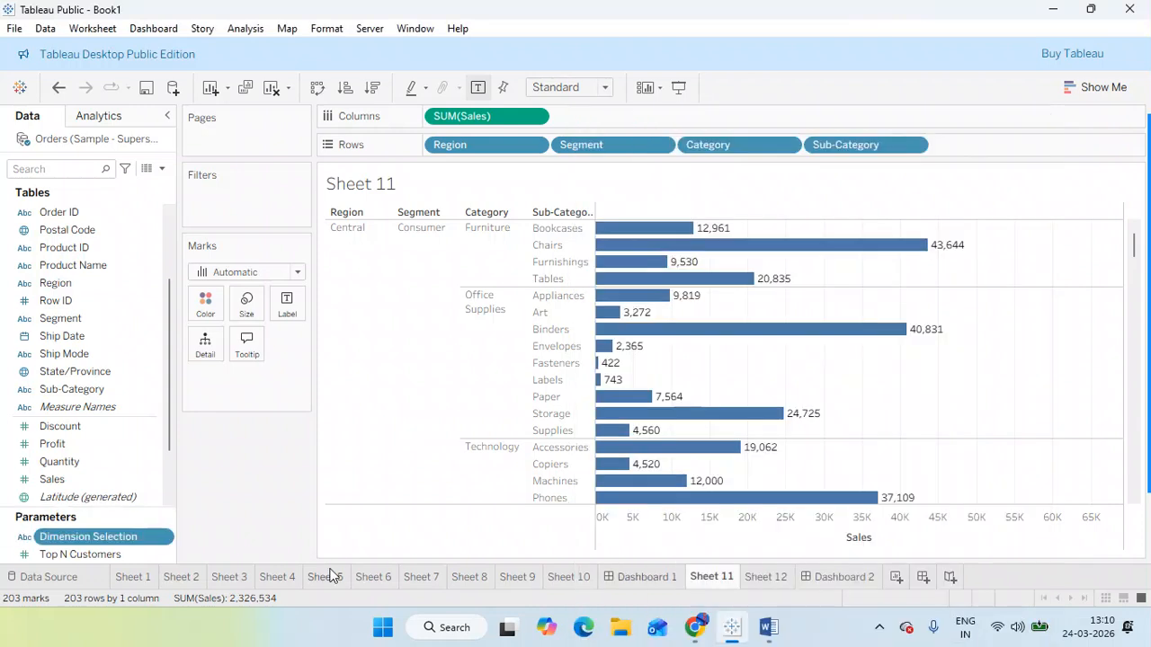
Step: Show the Dimension Selection parameter control on Sheet 11 and switch it to Segment, then to Category
left_click(166, 537)
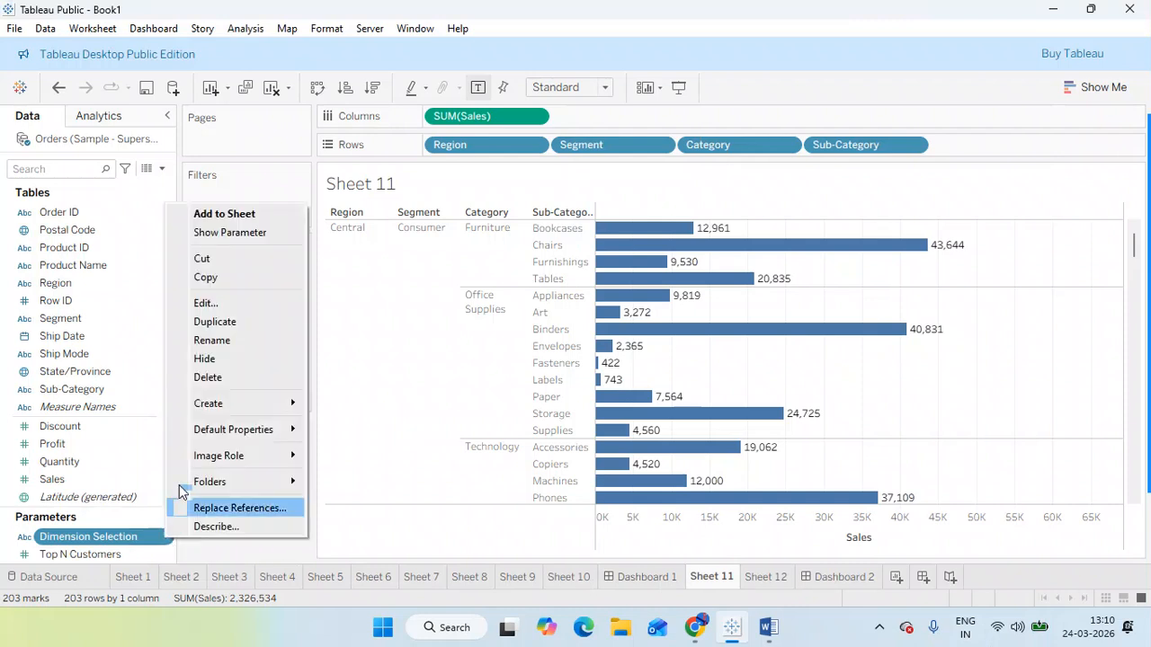
left_click(239, 236)
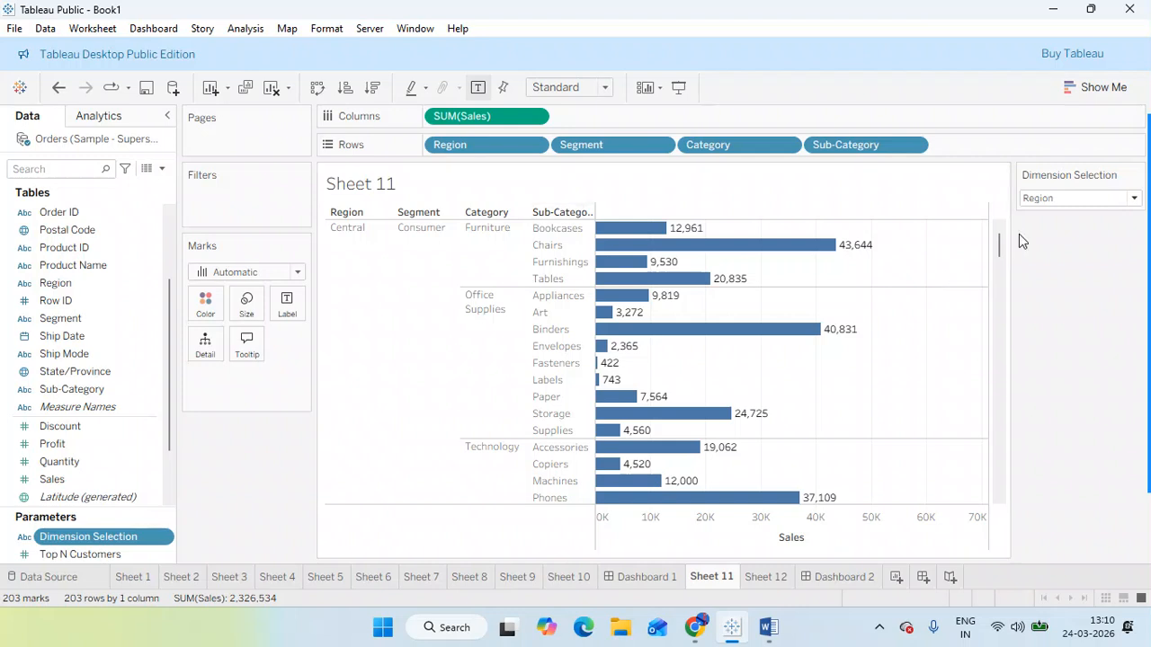
left_click(1082, 200)
left_click(1045, 235)
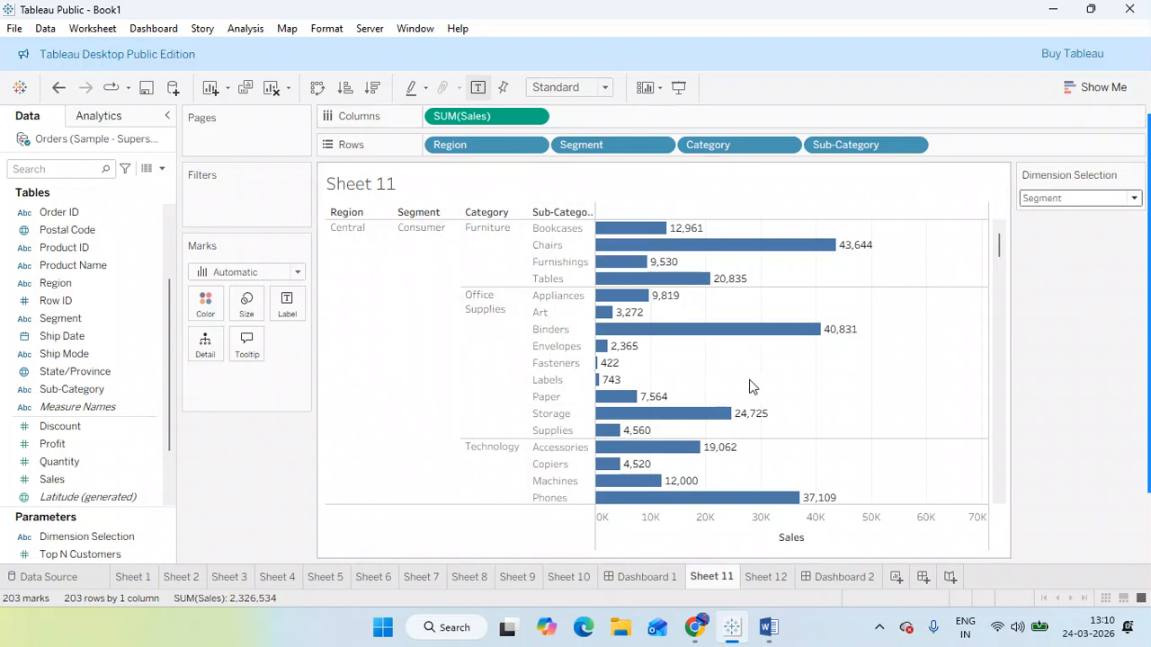
left_click(133, 537)
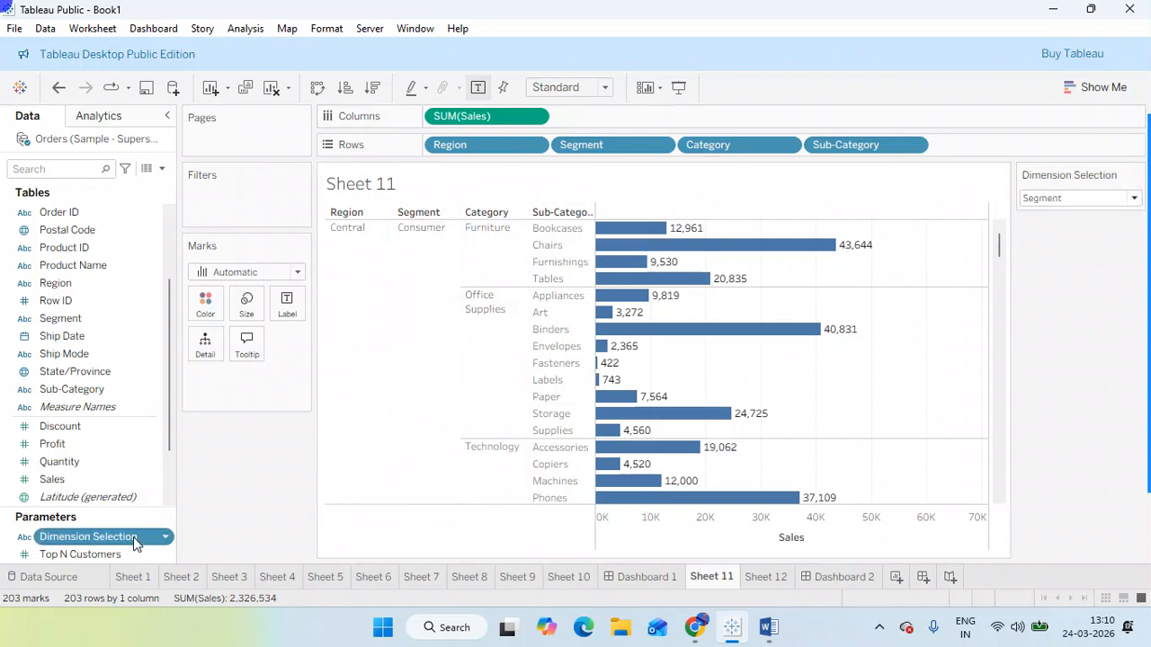
left_click(1060, 197)
left_click(1061, 249)
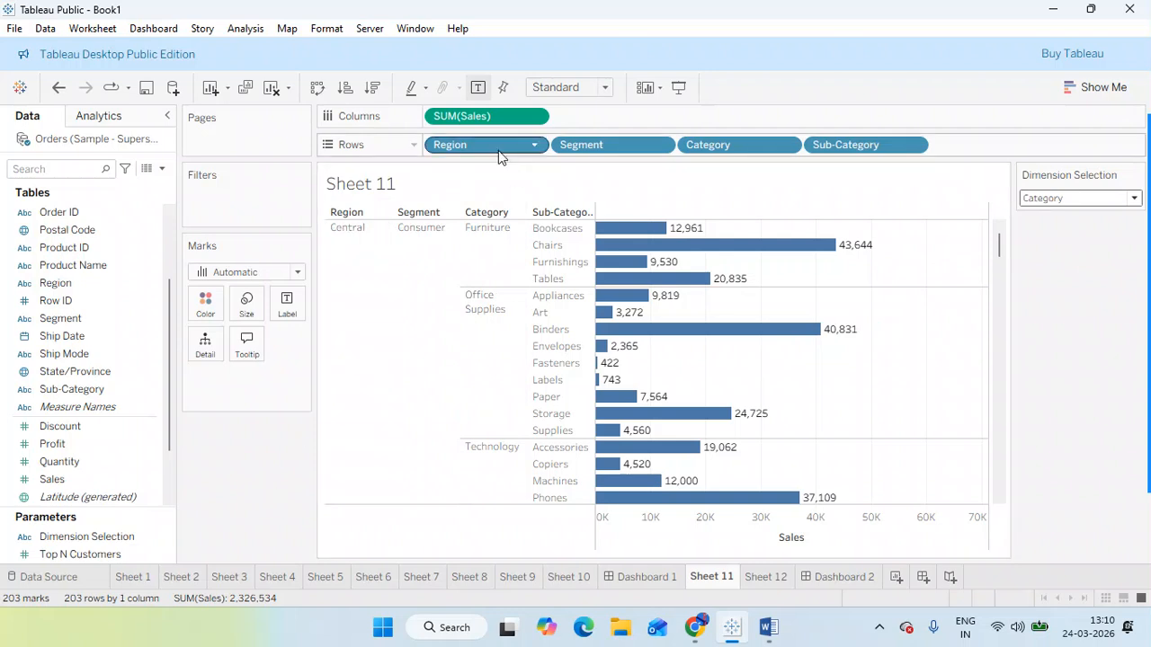
Step: Try to add the Dimension Selection parameter to the filters of Sheet 11
left_click_drag(89, 551, 246, 207)
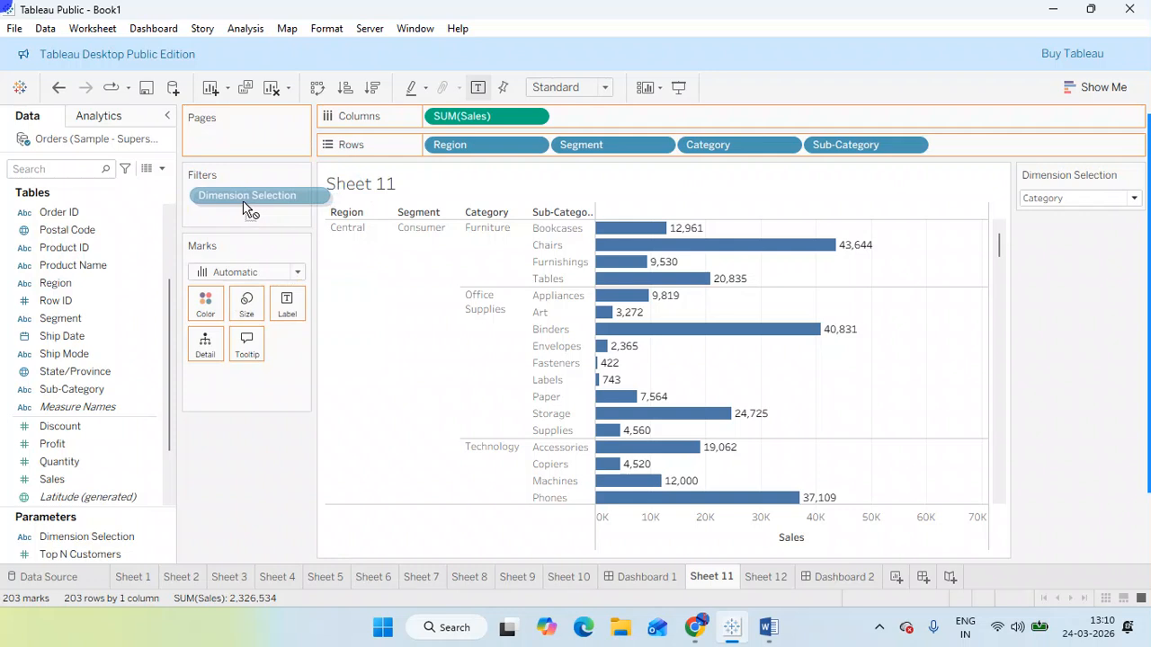
left_click_drag(244, 209, 245, 209)
left_click_drag(209, 571, 216, 542)
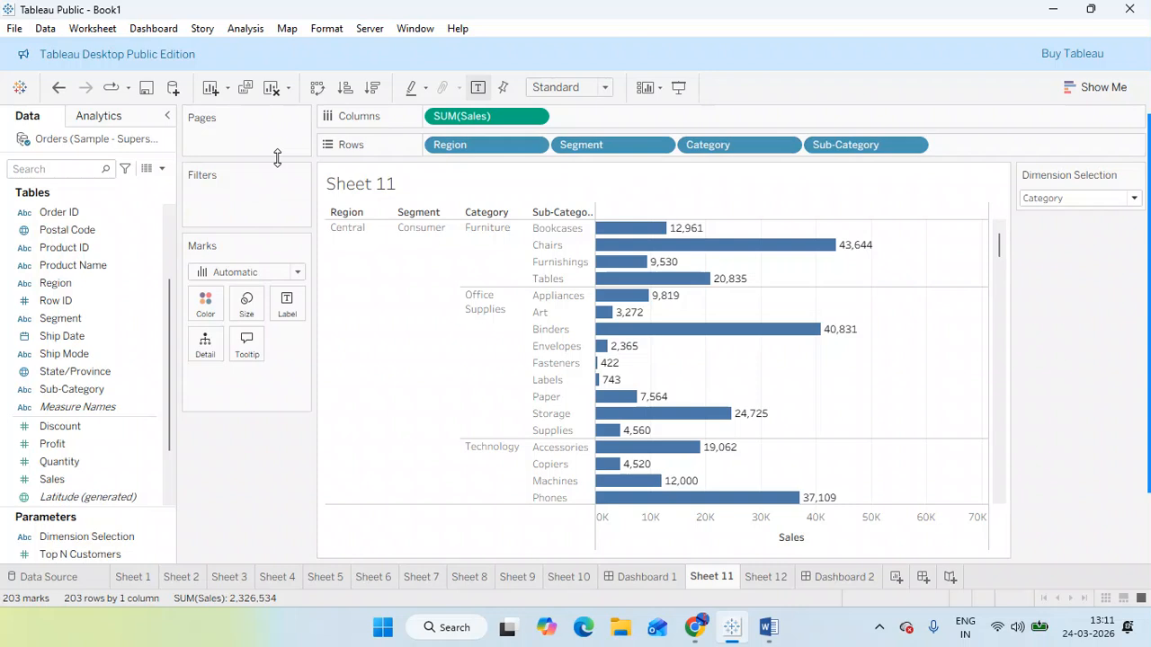
Step: Create a new calculated field and name it Dimension Filter
left_click(161, 169)
left_click(117, 188)
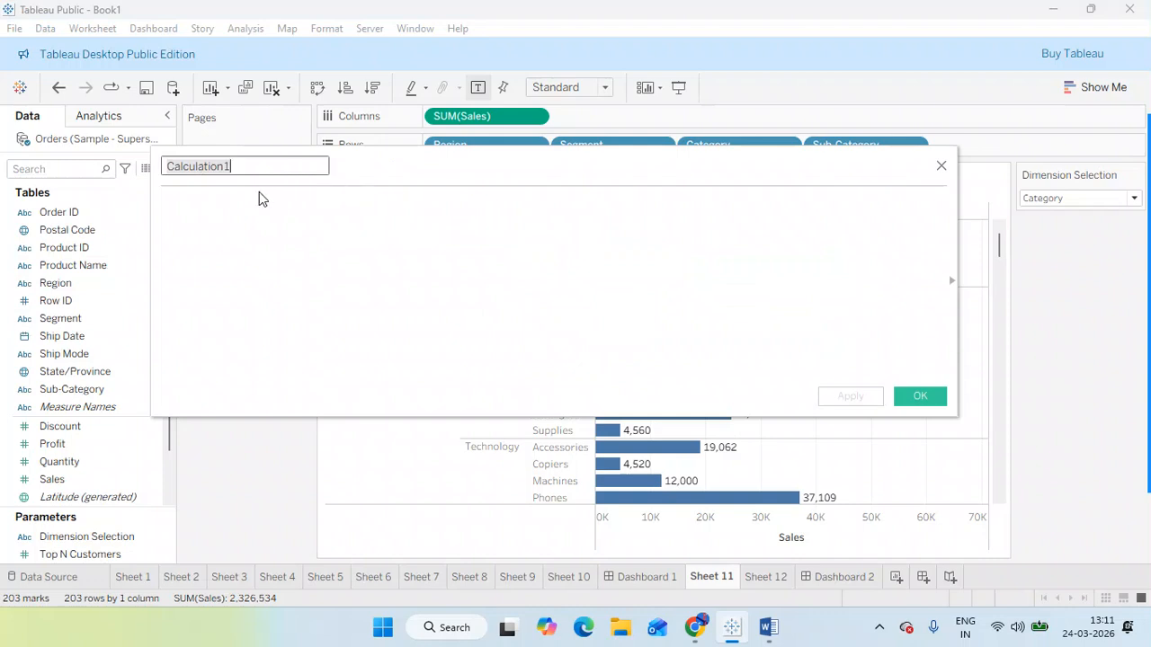
type("DImension")
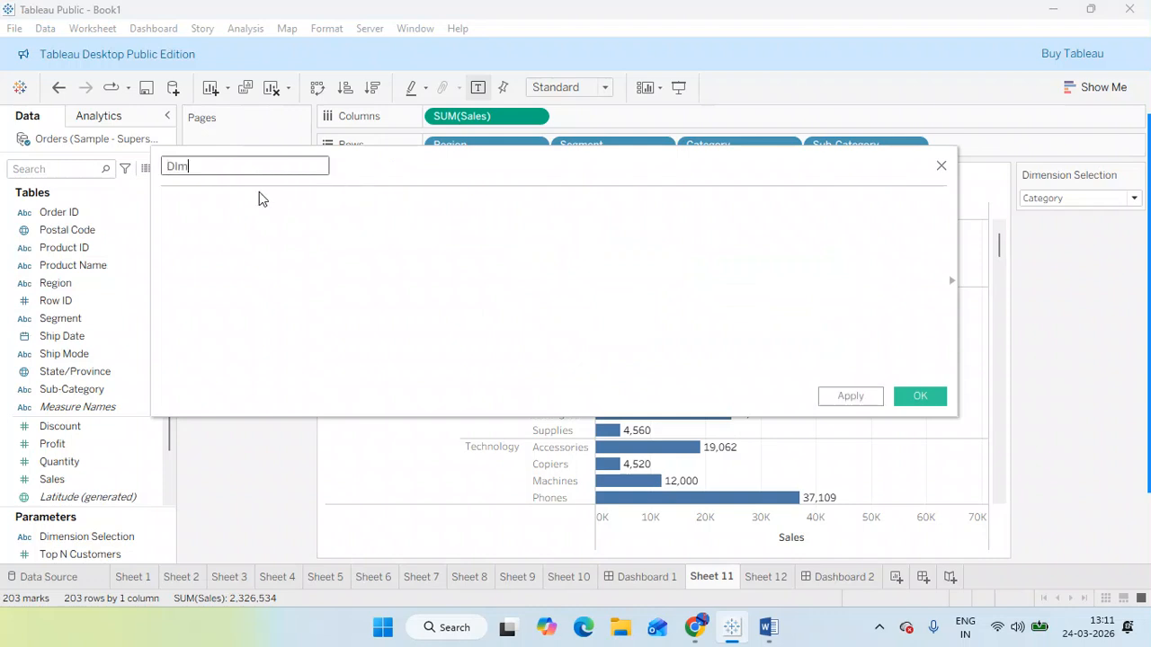
key("BackSpace")
key("BackSpace")
key("BackSpace")
key("BackSpace")
key("BackSpace")
key("BackSpace")
key("BackSpace")
key("BackSpace")
type("imension Filter")
left_click(222, 219)
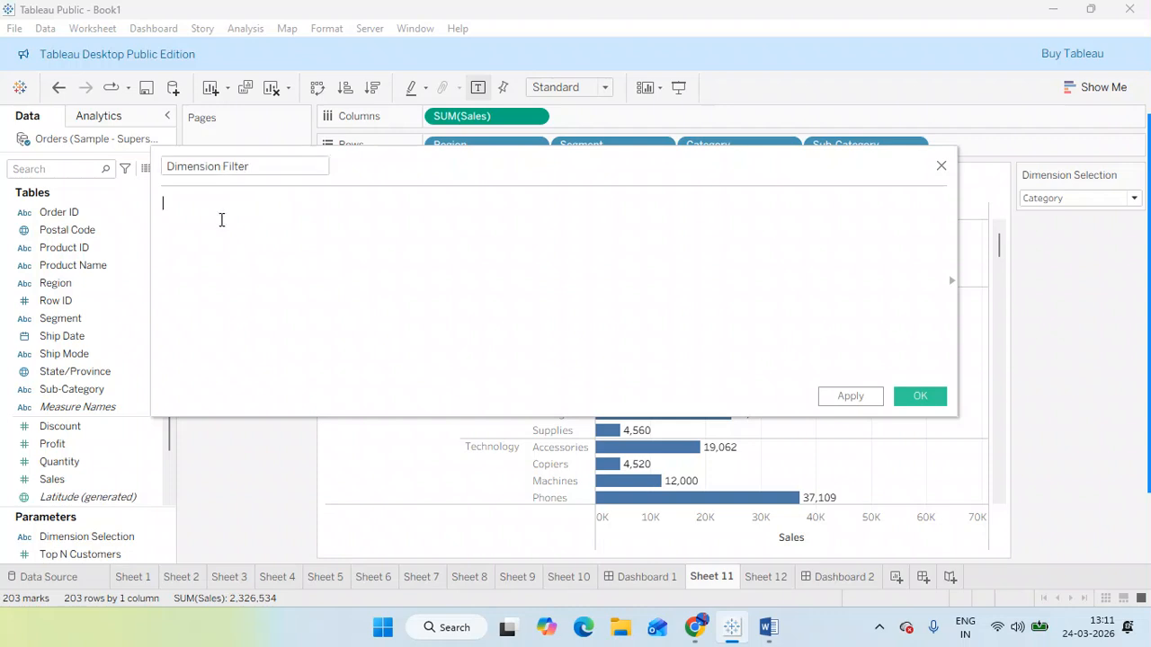
Step: Begin the formula with CASE [Dimension Selection] and the clause WHEN "Region" THEN [Region]
type("CASE  ")
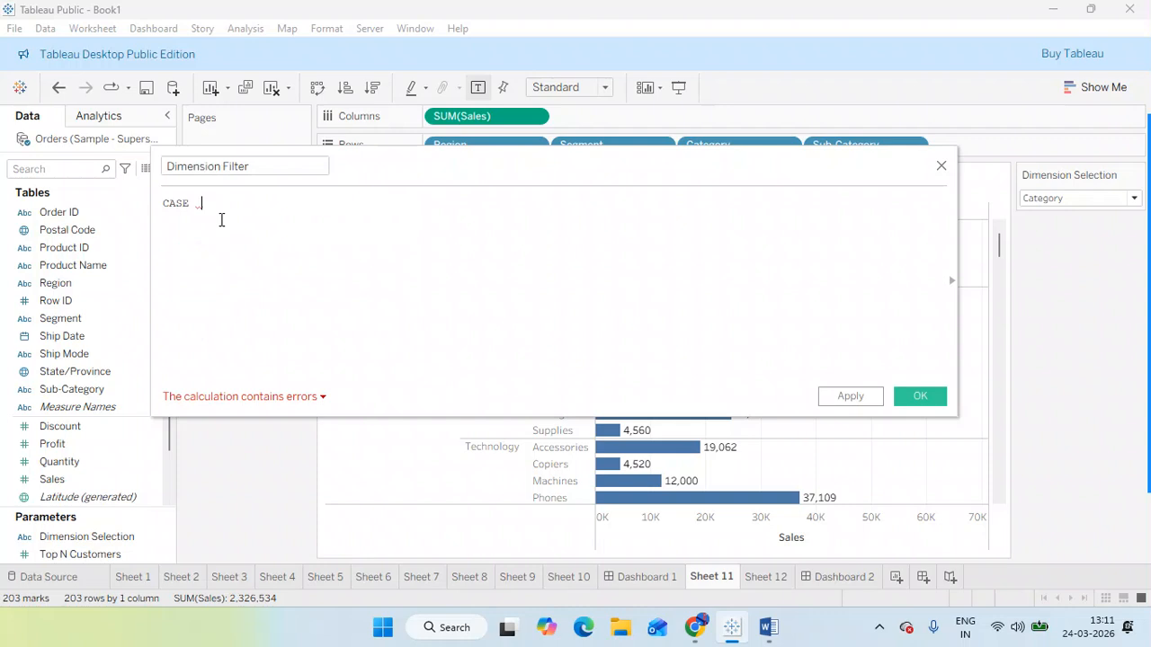
type("[Di")
key("Return")
key("Return")
key("Return")
type("W")
key("Return")
type("\"Region\" THEN ")
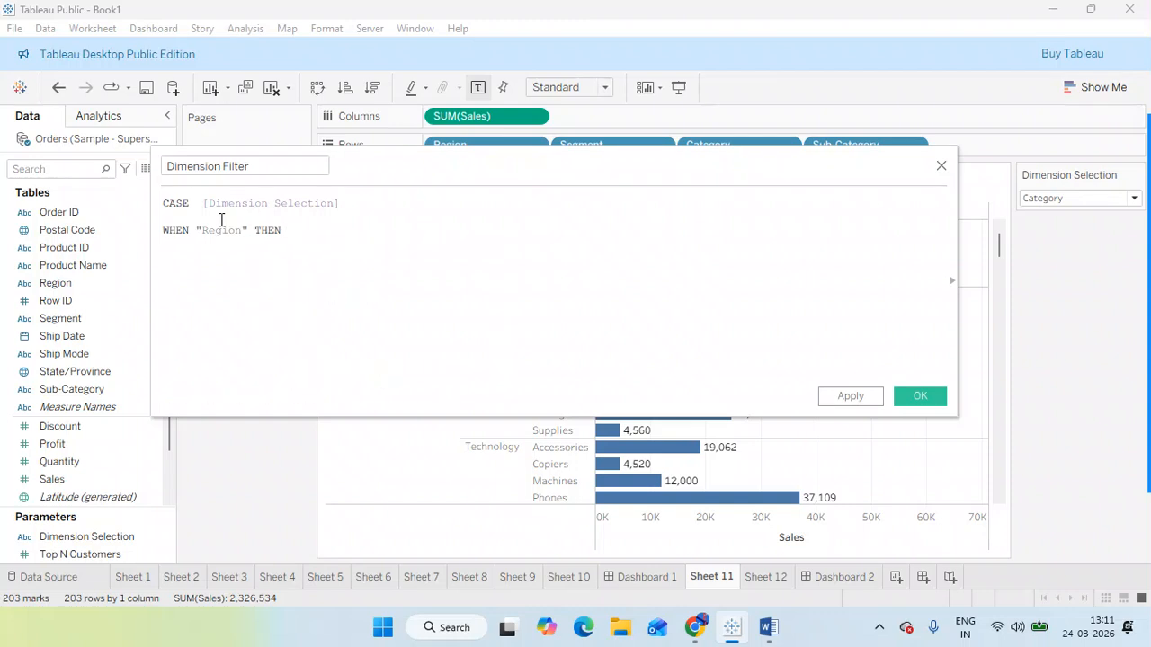
type("reg")
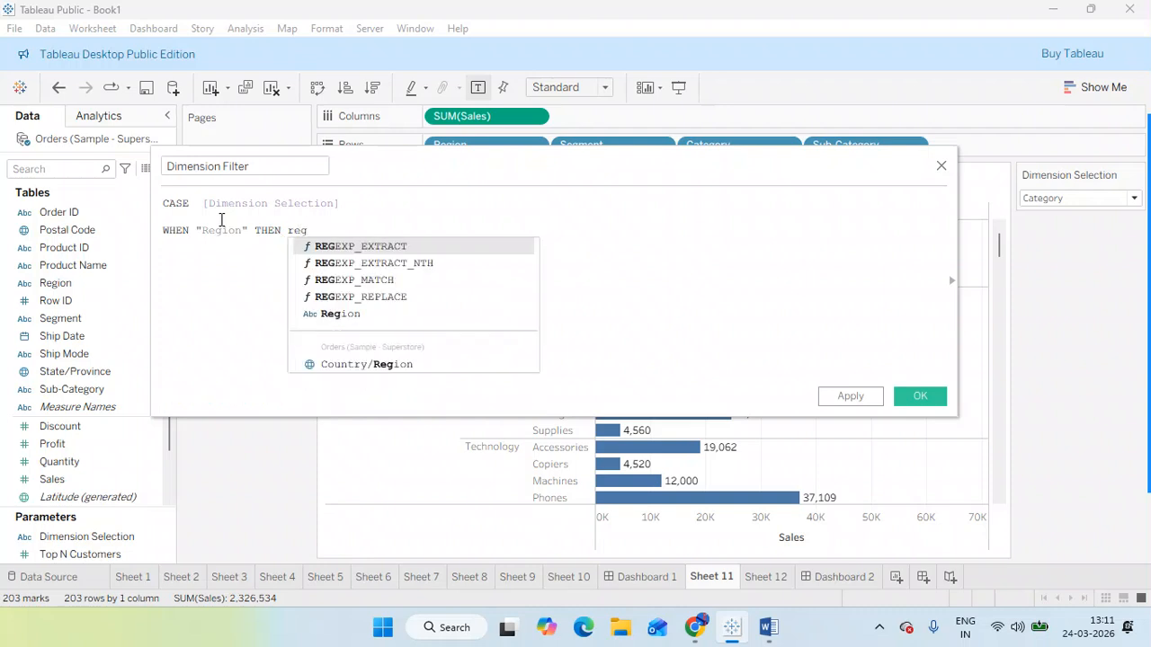
type("io")
key("Return")
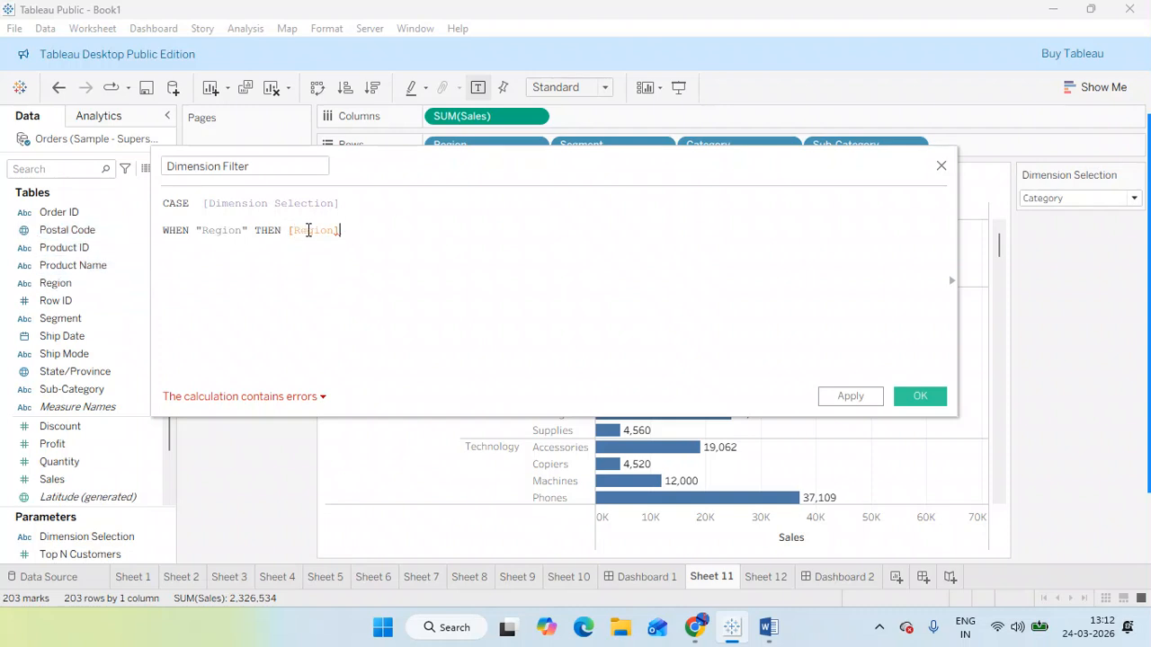
key("BackSpace")
Step: Add the clause WHEN "Segment" THEN [Segment] on a new line of the Dimension Filter formula
key("Return")
key("Return")
type("WHEN")
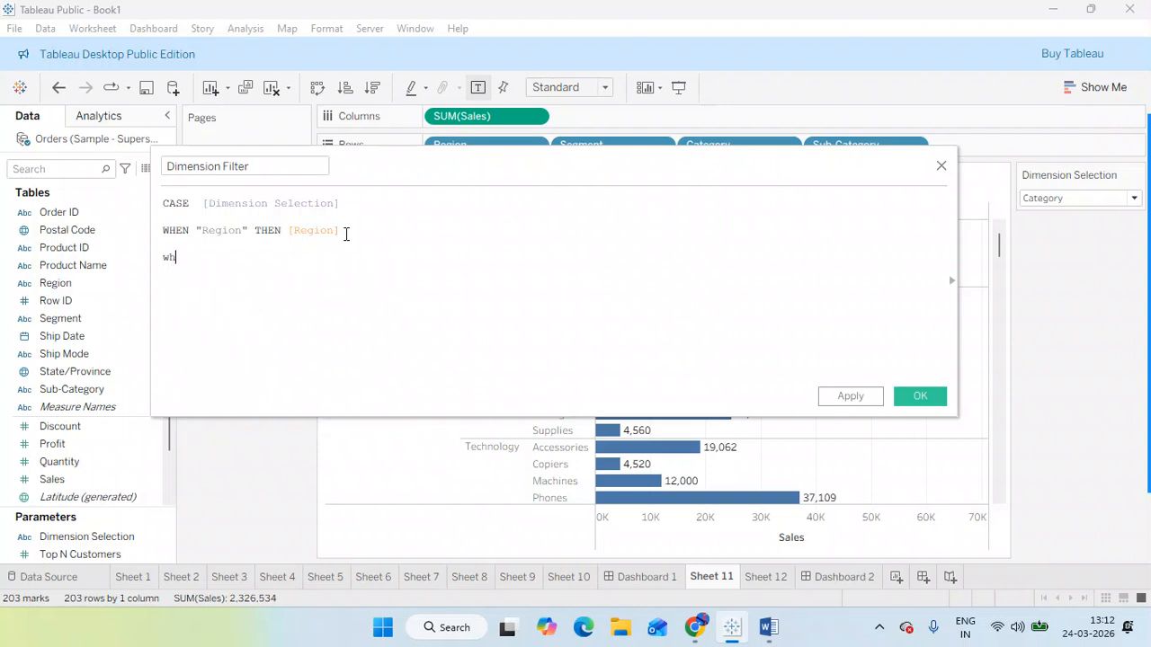
key("BackSpace")
key("BackSpace")
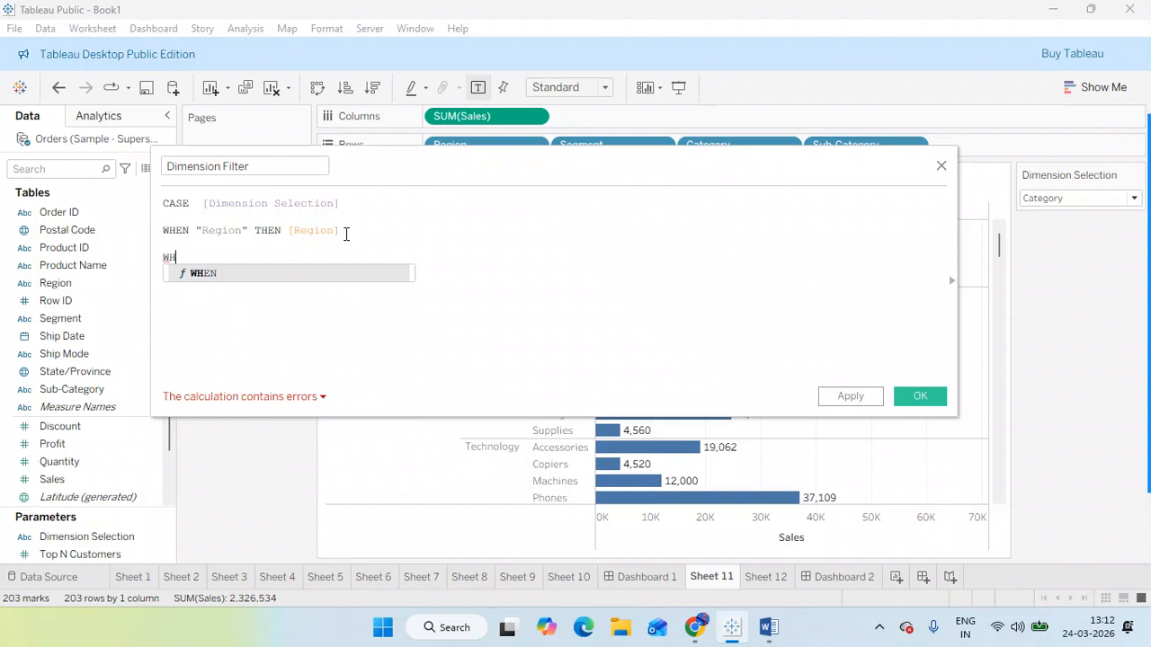
key("Return")
key("BackSpace")
key("BackSpace")
key("BackSpace")
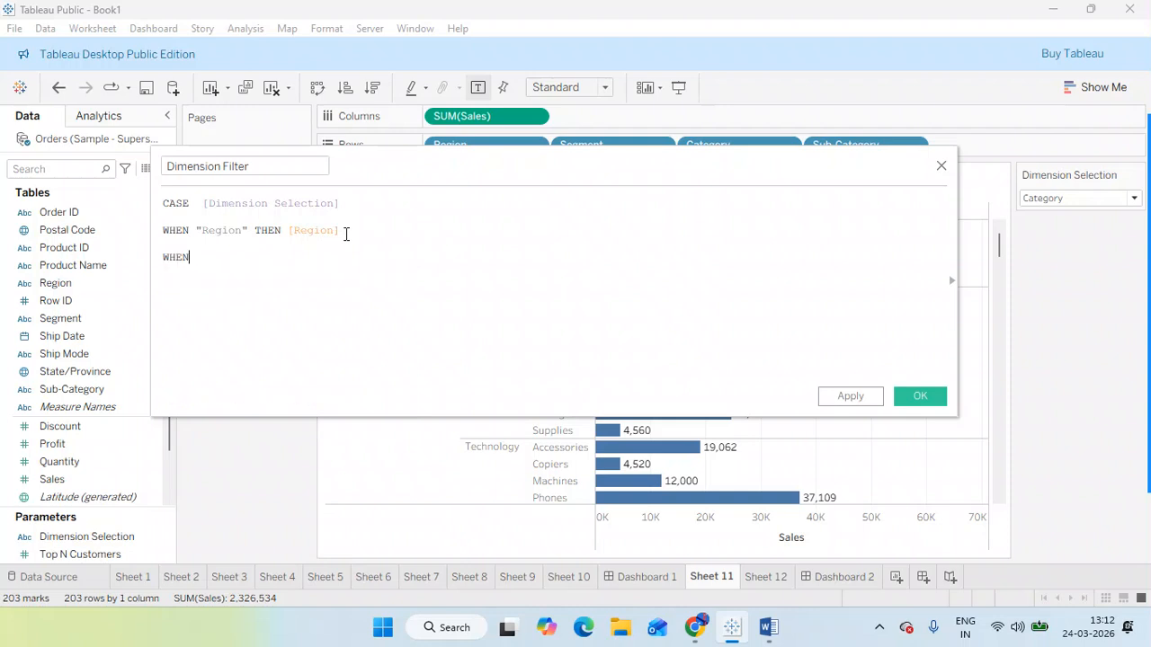
key("BackSpace")
type("EE")
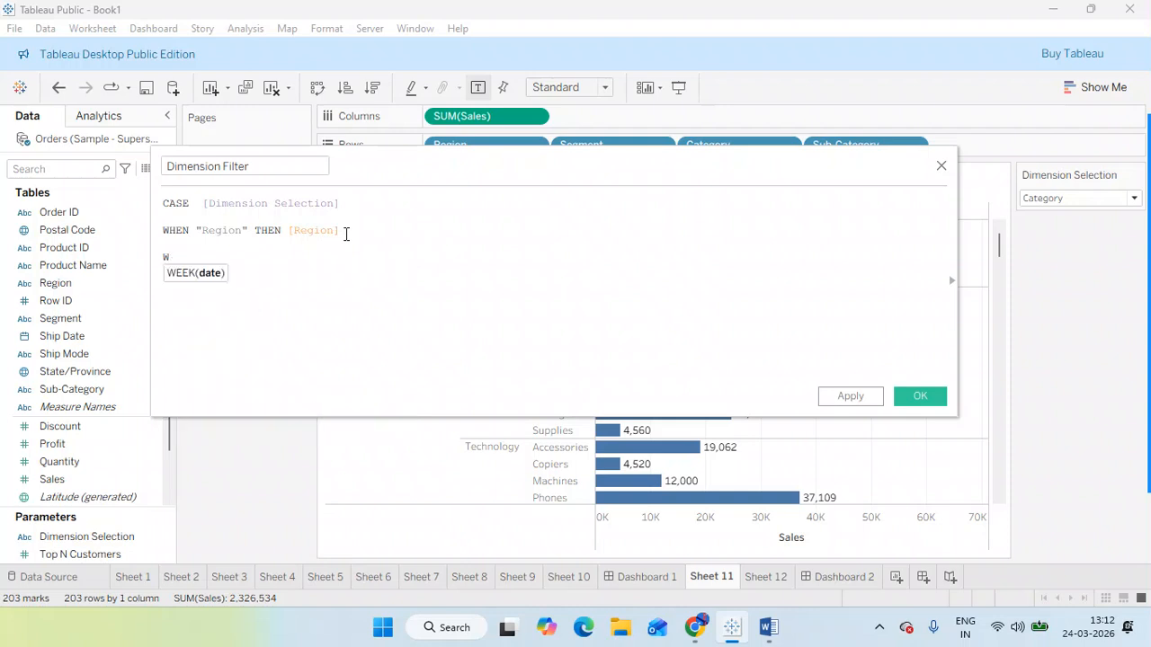
key("BackSpace")
key("BackSpace")
type("HEN")
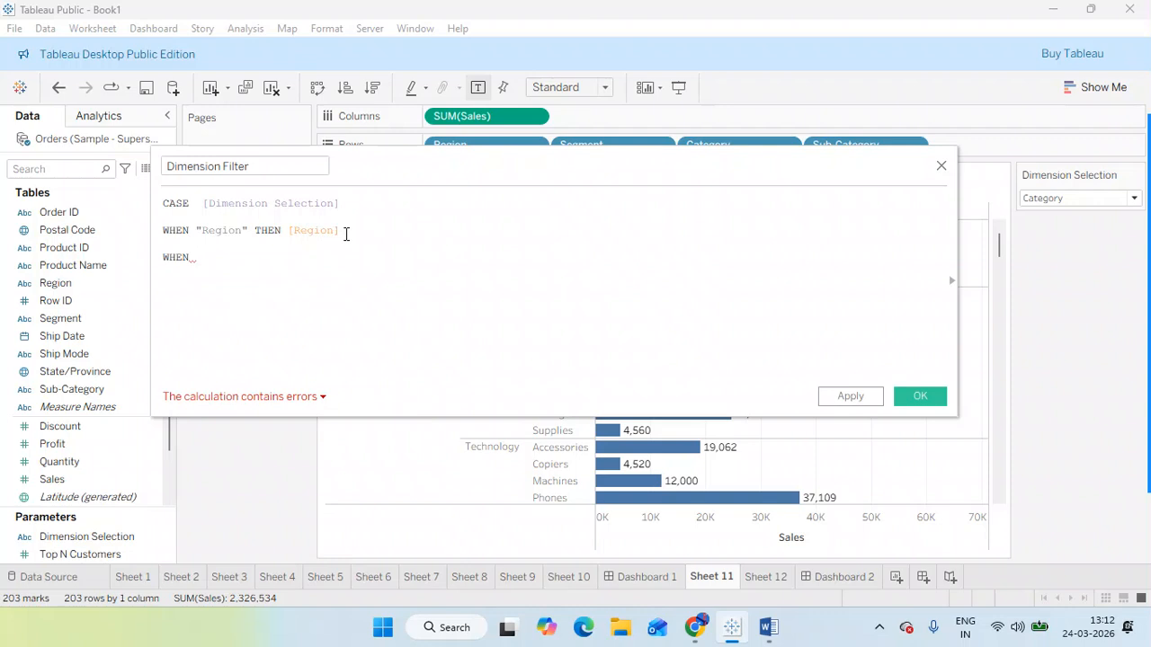
type(" \"Seg")
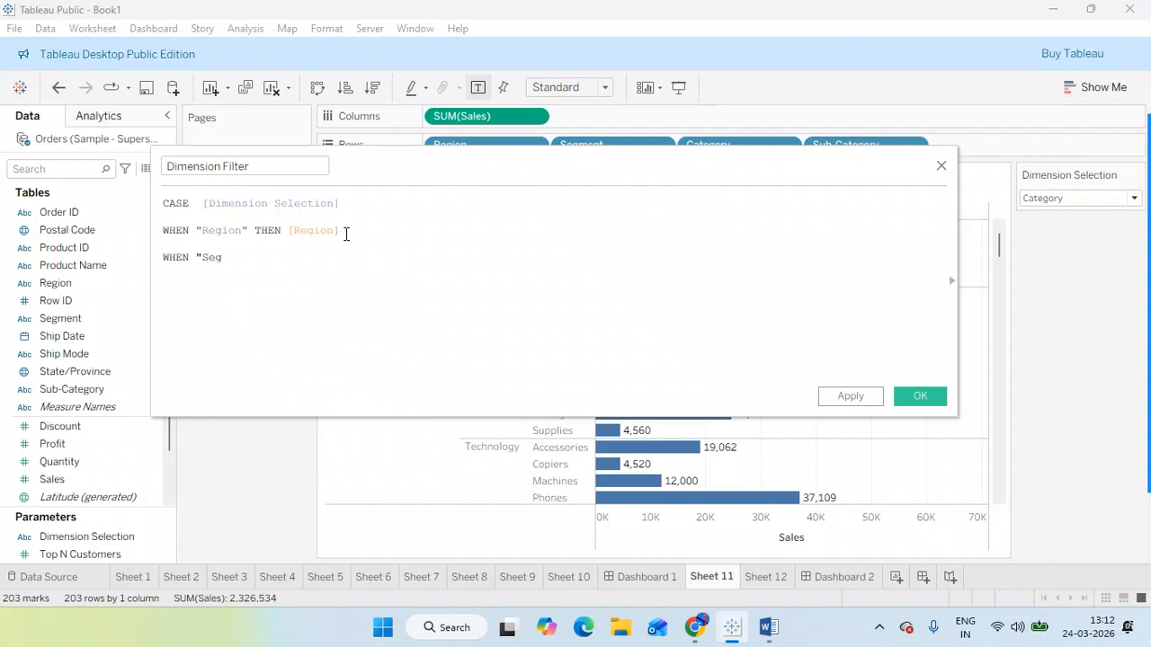
type("ment\" THEN [Segment]")
left_click_drag(196, 257, 250, 257)
left_click(360, 257)
left_click_drag(360, 258, 288, 257)
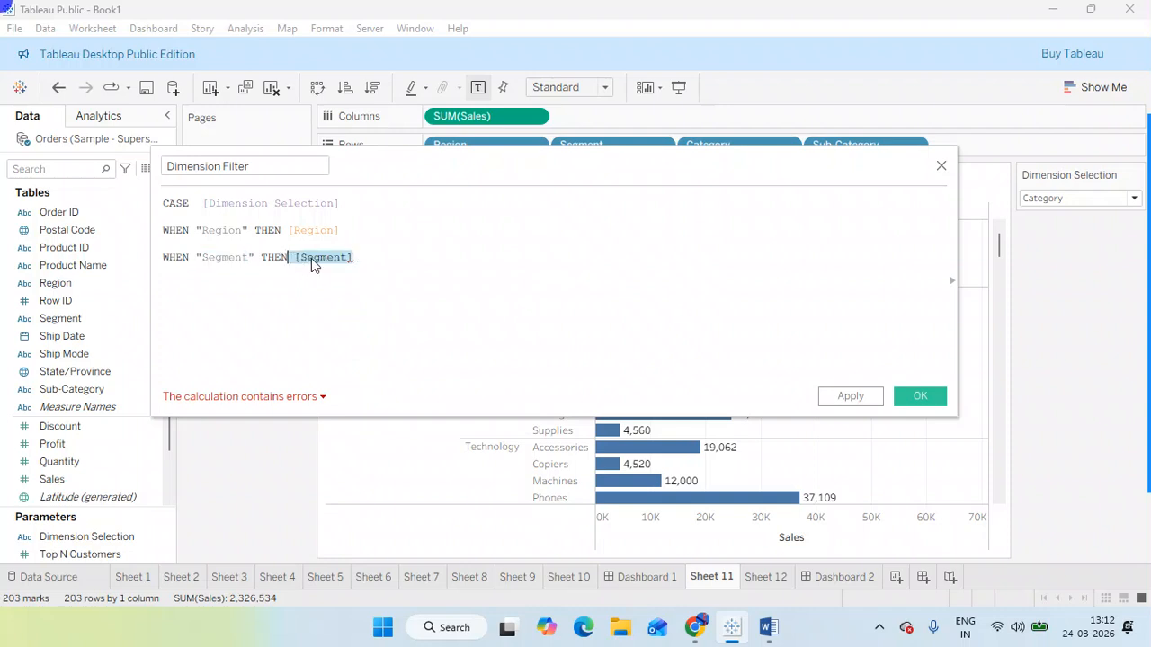
left_click_drag(243, 257, 203, 259)
left_click(387, 256)
Step: Add the clause WHEN "Category" THEN [Category] below the Segment clause
key("Return")
type("wh")
key("Return")
type("\"")
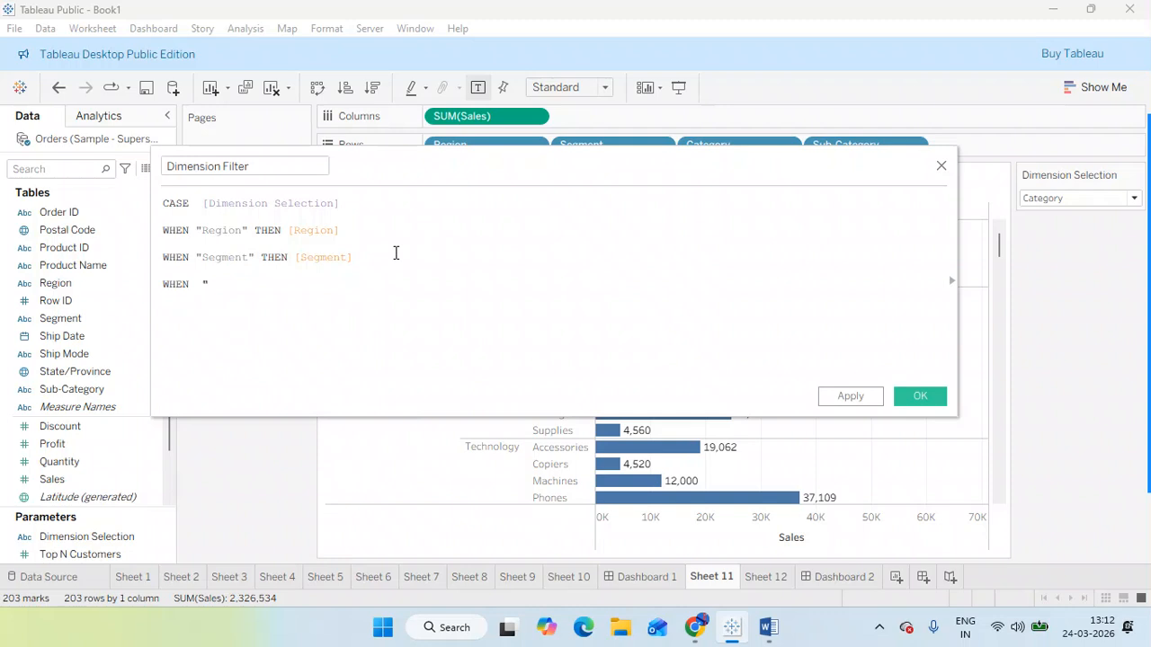
type("Category\" THEN")
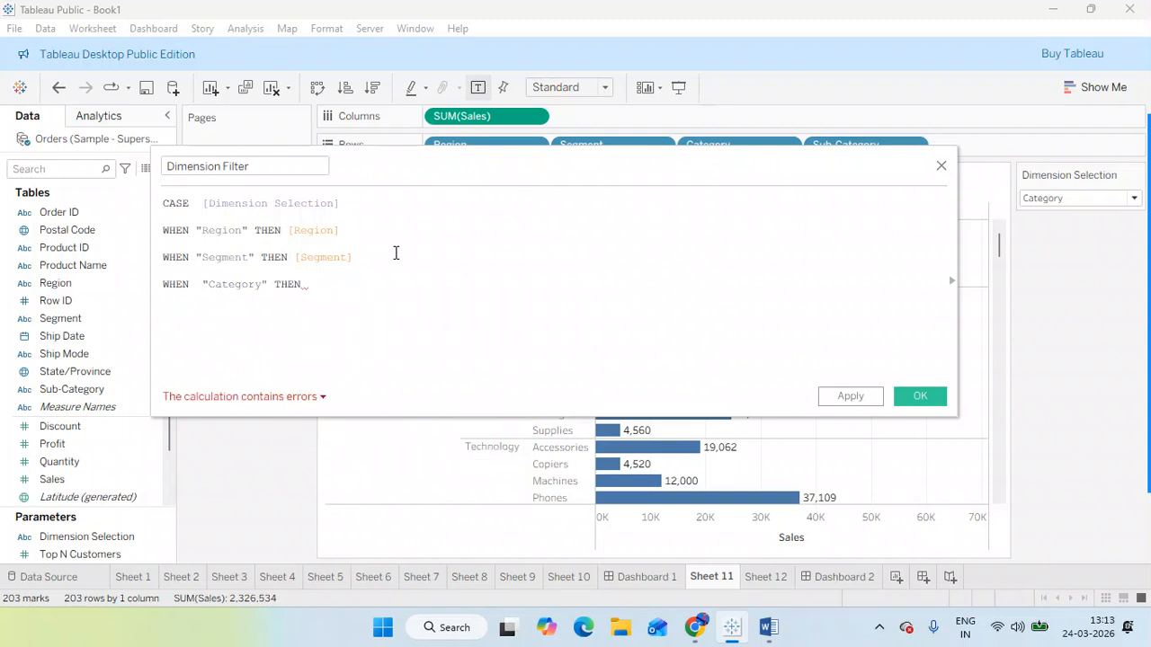
type(" cate")
key("Return")
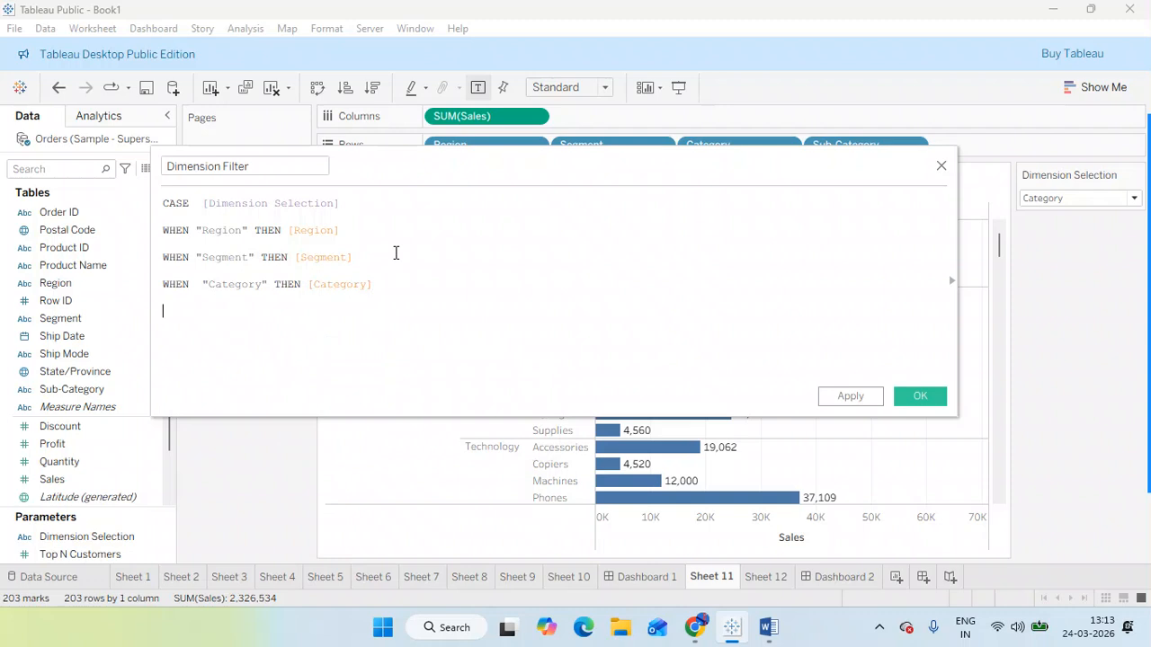
Step: Add the clause WHEN "Sub Category" THEN [Sub-Category] below the Category clause
type("WHEN  \"Sub")
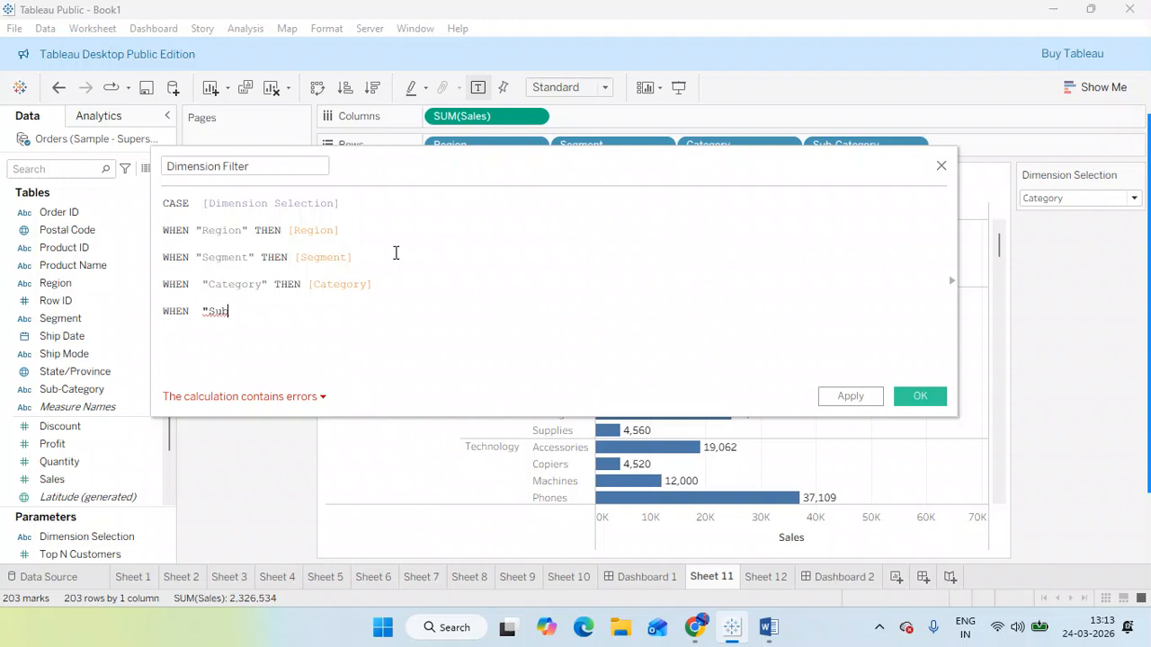
type("-")
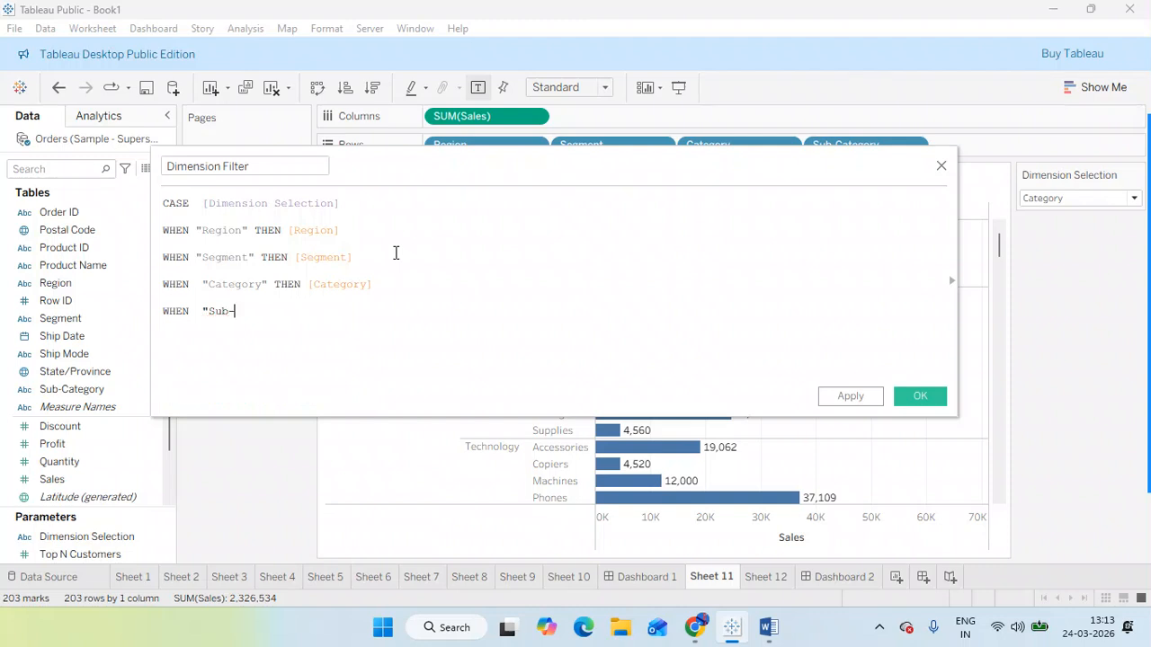
type("Categ")
key("BackSpace")
key("BackSpace")
key("BackSpace")
key("BackSpace")
key("BackSpace")
key("BackSpace")
type("Category\" the")
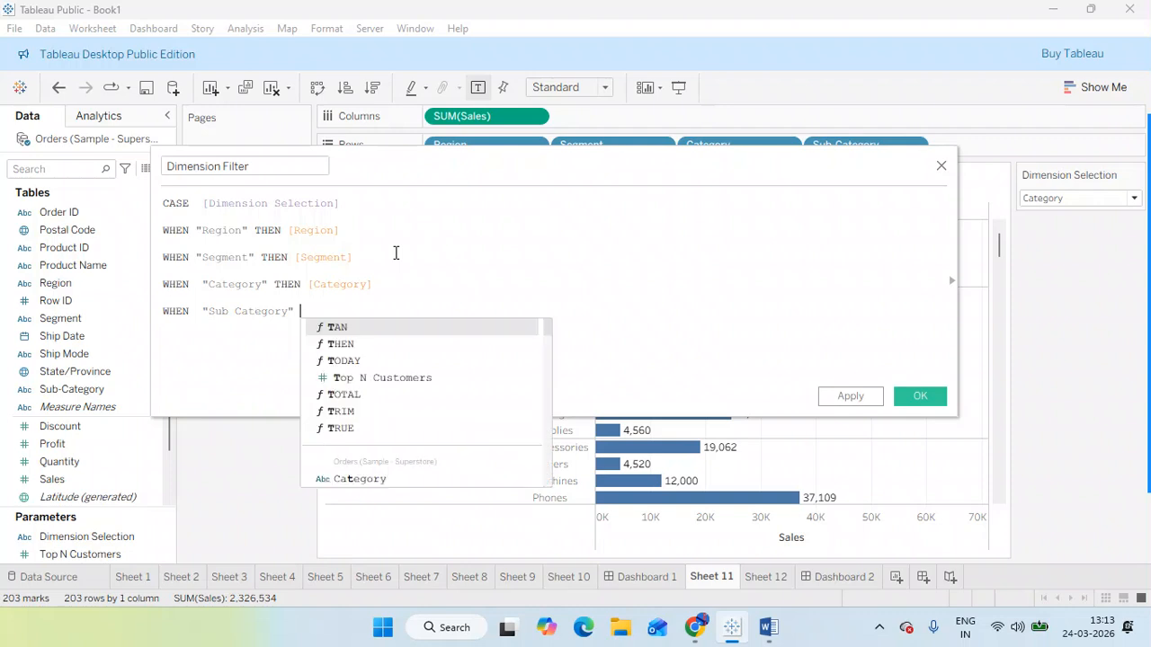
key("Return")
type("sub")
key("Return")
key("Return")
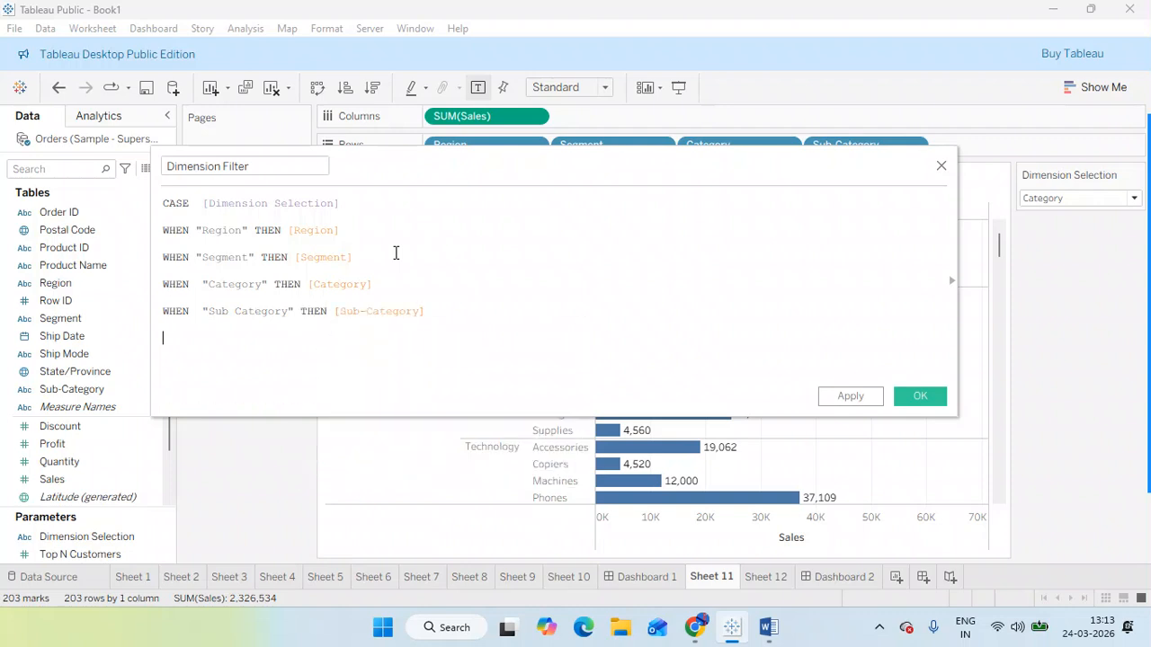
Step: Close the CASE formula with END and save the Dimension Filter calculated field
type("end")
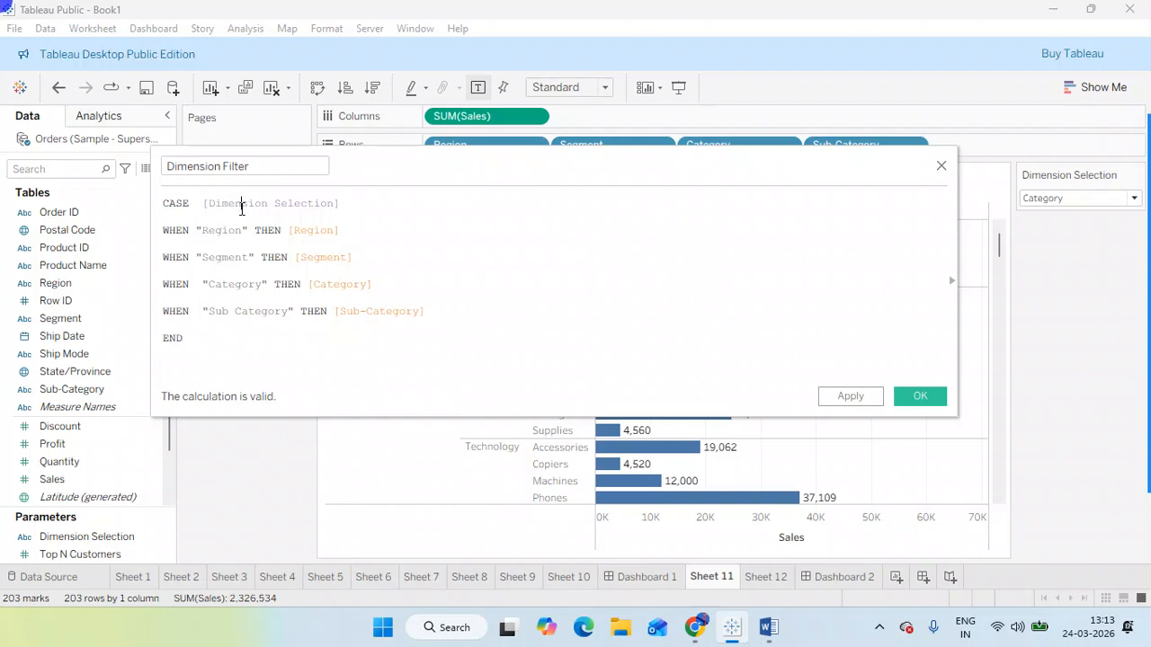
left_click(225, 230)
left_click(233, 204)
left_click(248, 203)
left_click(376, 315)
left_click_drag(195, 203, 162, 203)
left_click(920, 397)
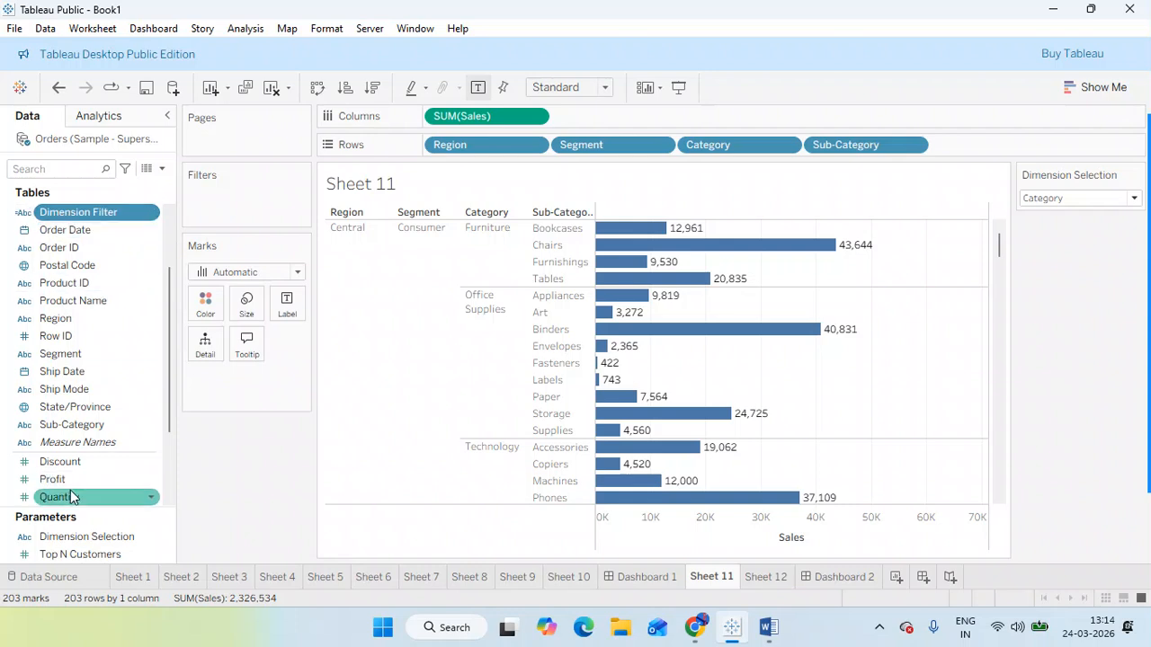
Step: Add the Dimension Filter field to the sheet's filters with the Use all option
left_click_drag(56, 213, 228, 188)
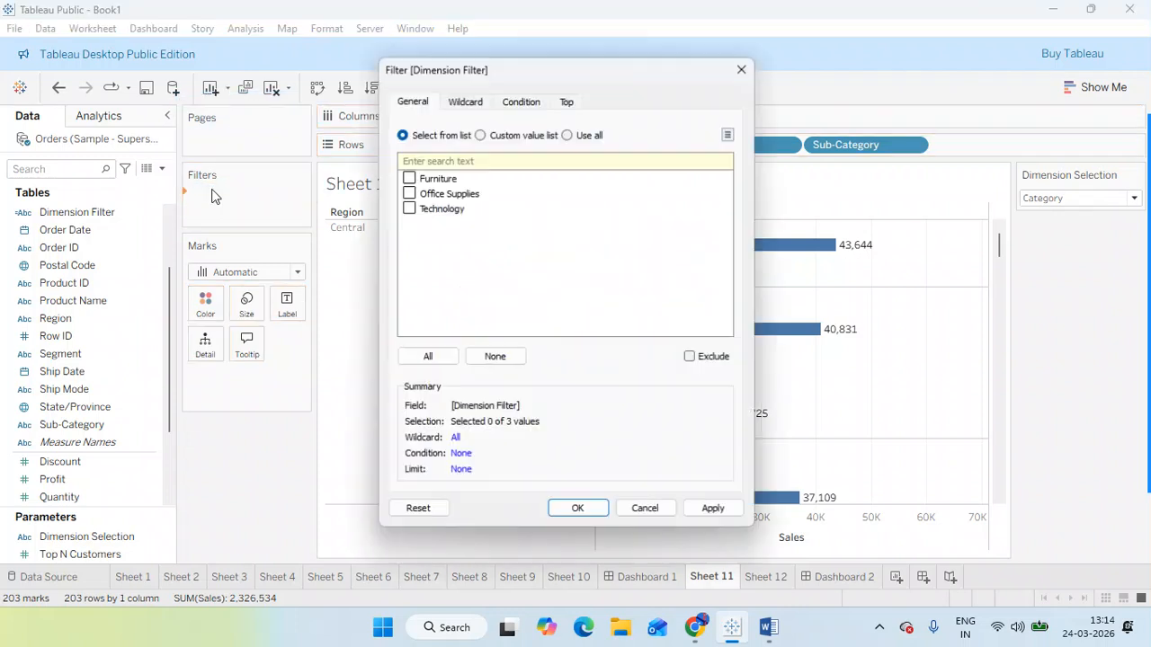
left_click(567, 134)
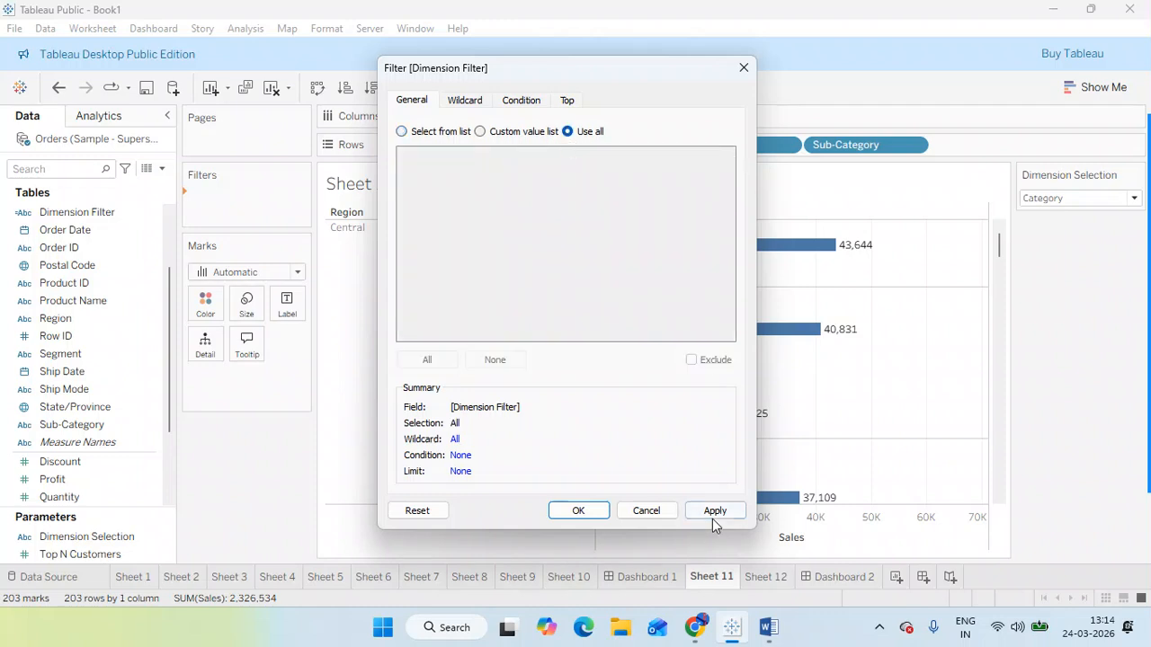
left_click(715, 513)
left_click(582, 512)
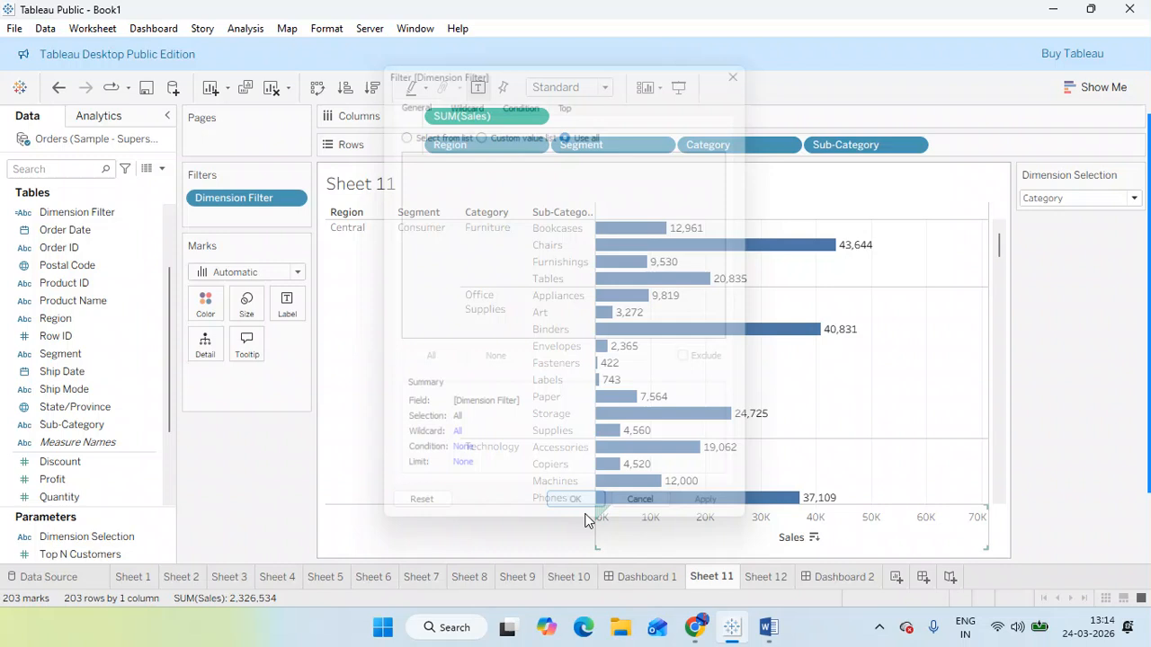
Step: Remove Region, Segment, Category and Sub-Category from the rows and put the Dimension Filter field there instead
mouse_move(601, 249)
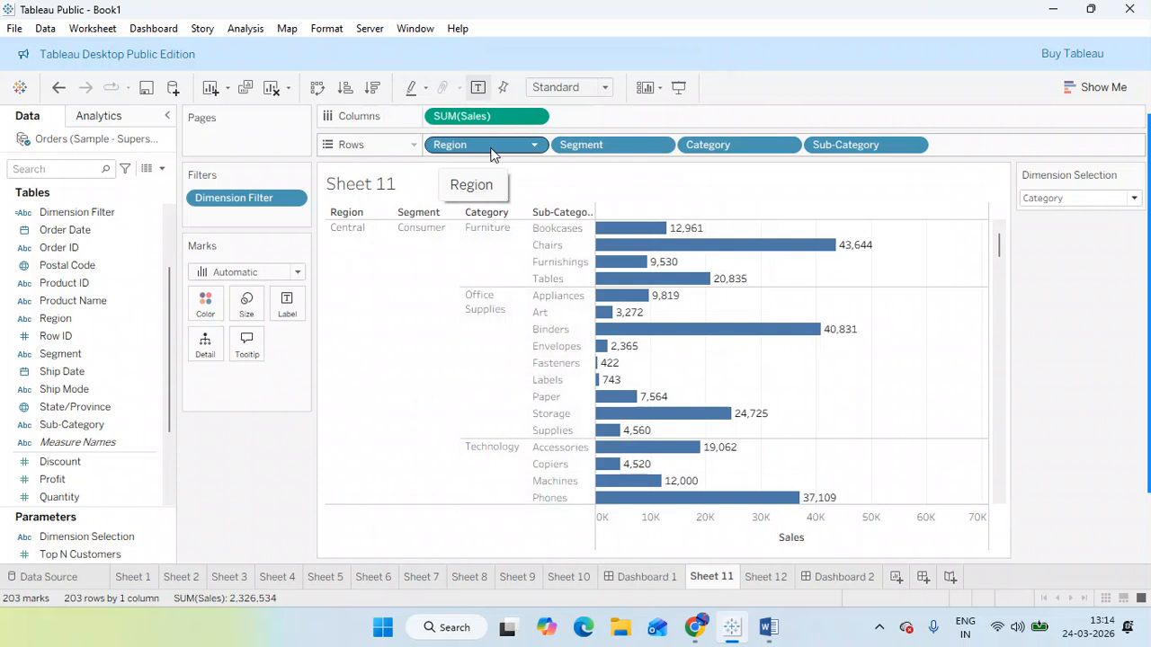
left_click_drag(489, 149, 262, 443)
left_click_drag(454, 146, 254, 476)
left_click_drag(471, 146, 236, 449)
left_click_drag(97, 212, 510, 142)
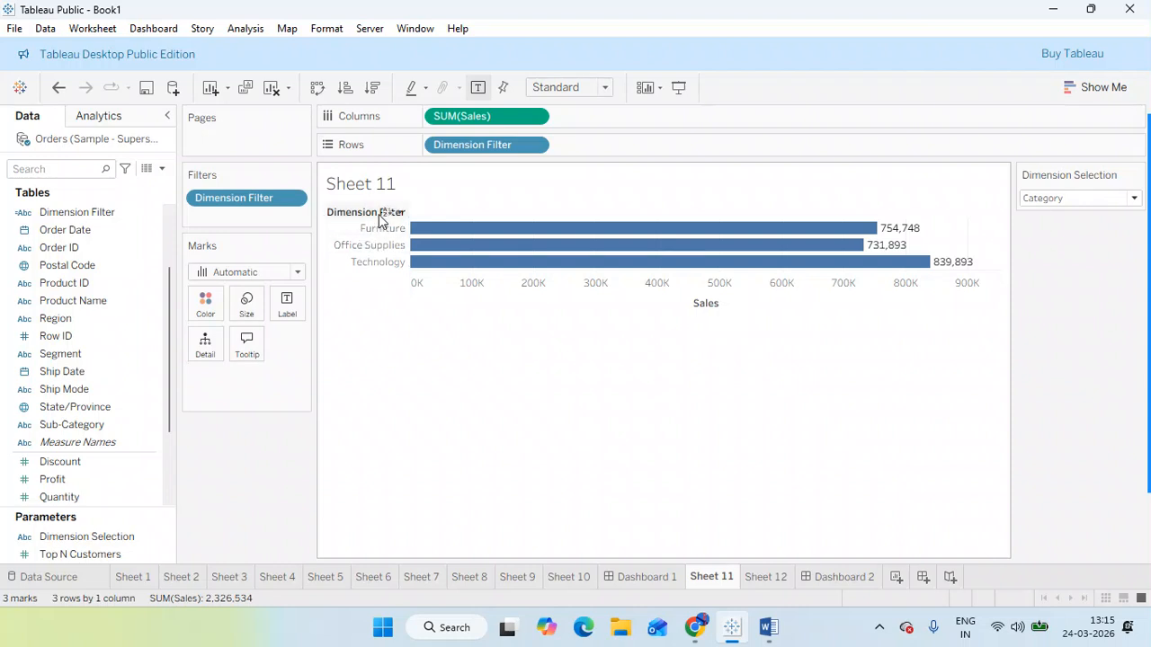
Step: Hide the Dimension Filter field label above the chart's row headers while keeping the field in the rows
right_click(364, 217)
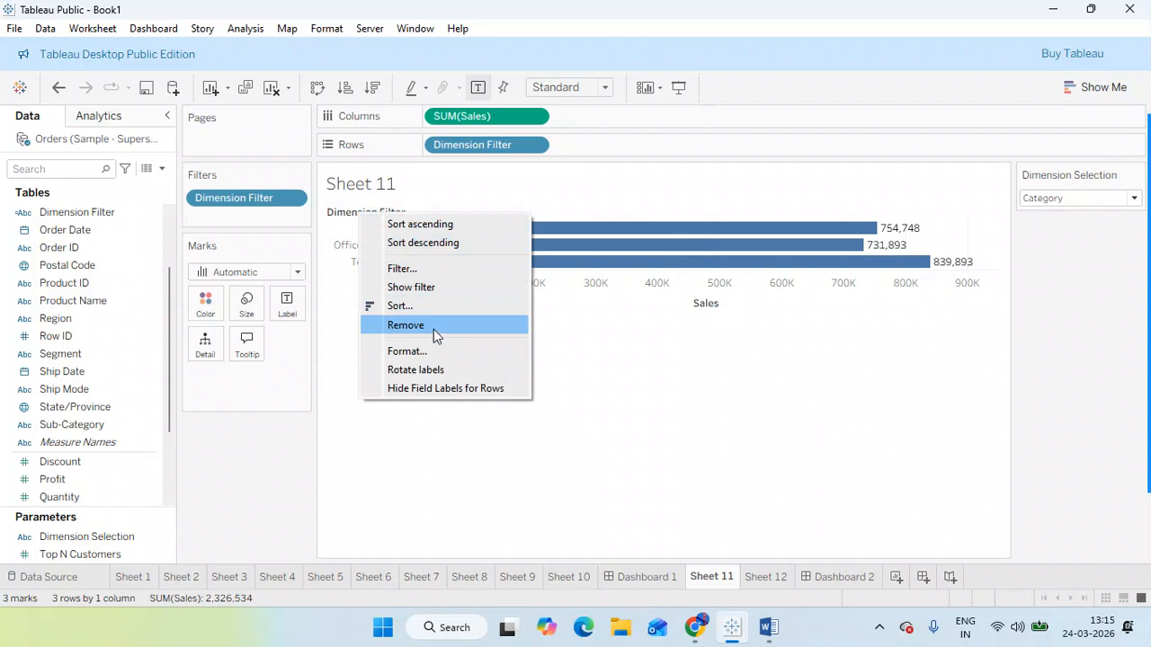
left_click(433, 326)
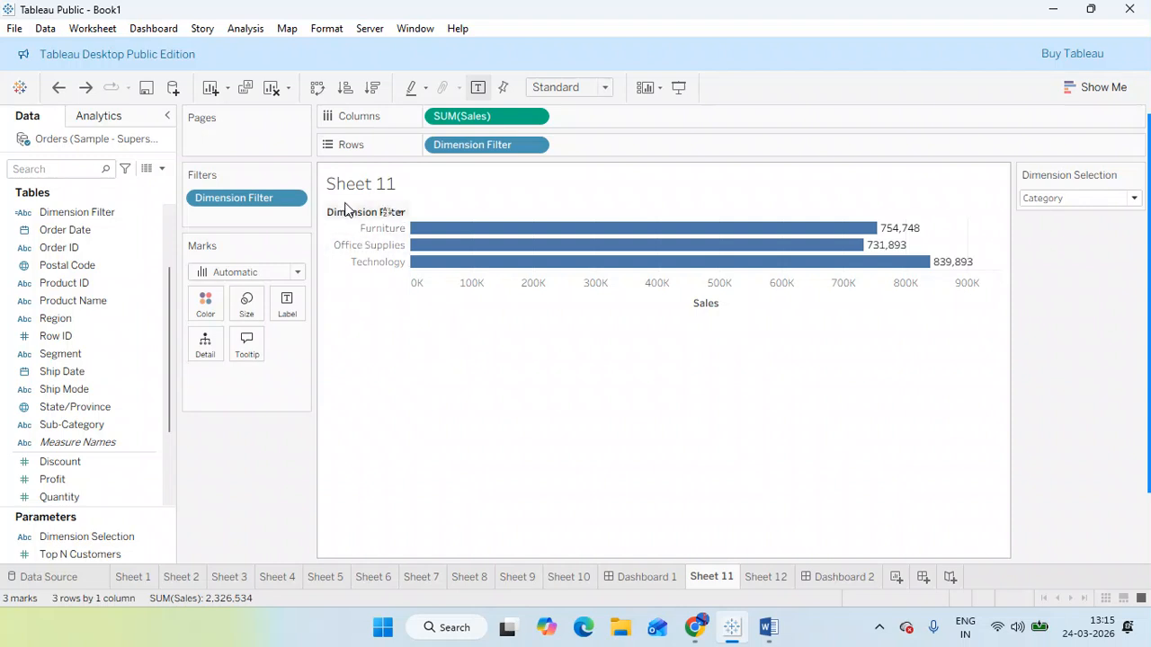
right_click(347, 218)
left_click(431, 388)
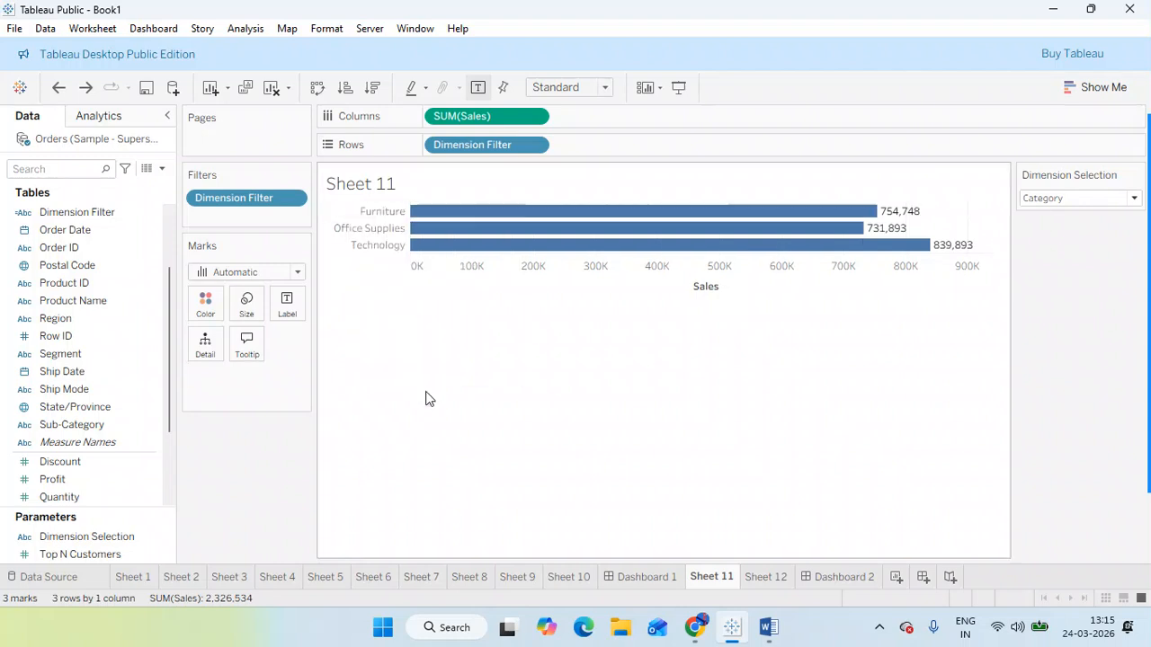
Step: Replace the sheet name in the chart title with the Dimension Selection parameter
double_click(360, 183)
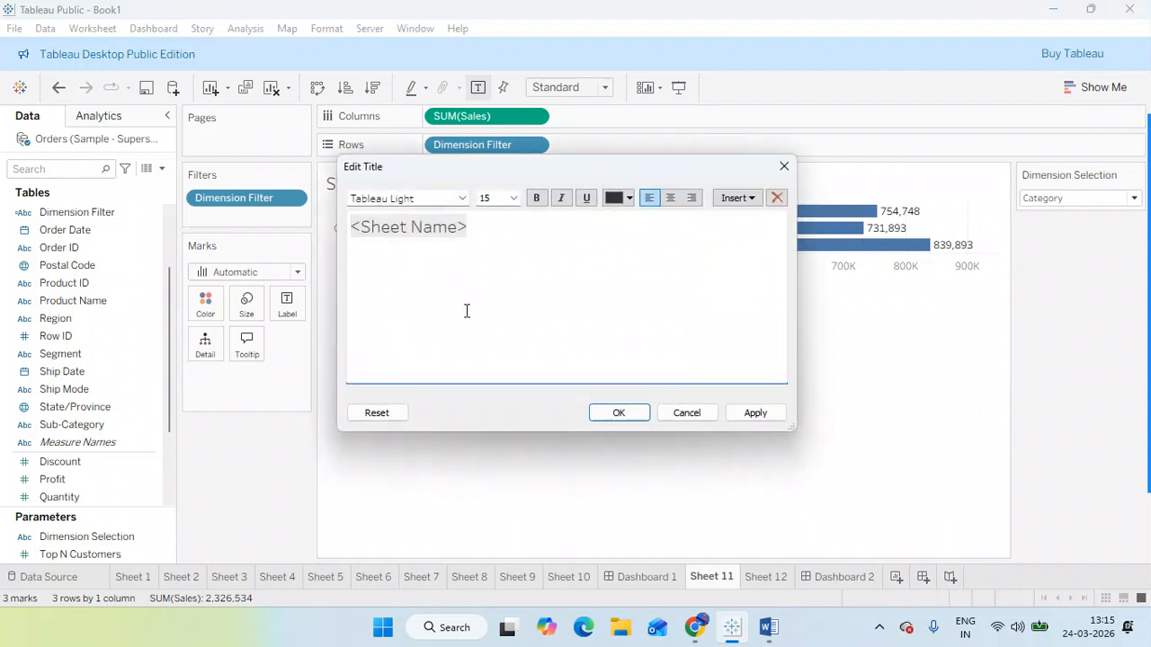
key("ctrl+a")
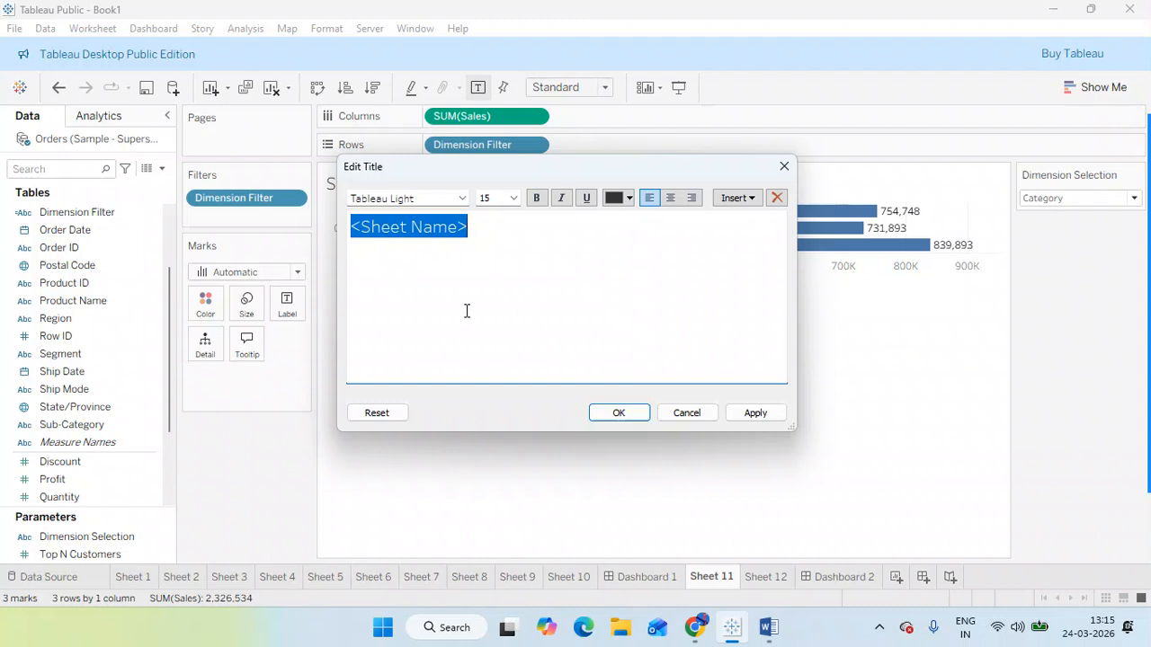
left_click(737, 197)
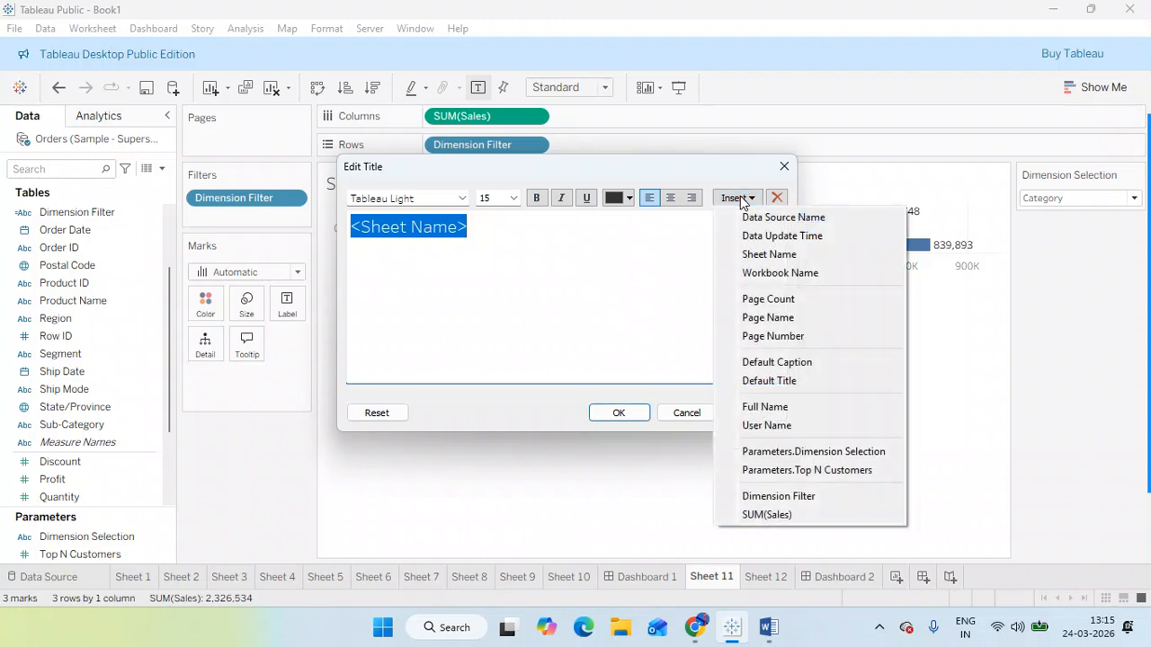
left_click(814, 451)
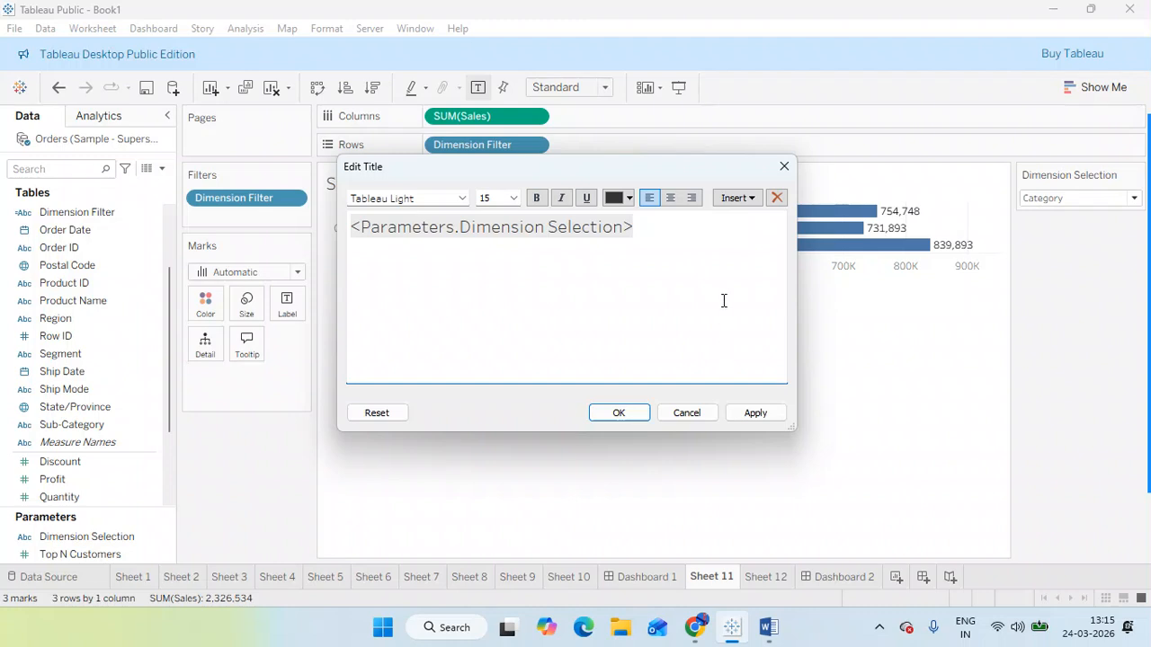
Step: Add "wise Sales" after the parameter in the title, make the whole title bold and apply it
type("Sal")
key("BackSpace")
type("wise Sales")
key("ctrl+a")
key("ctrl+b")
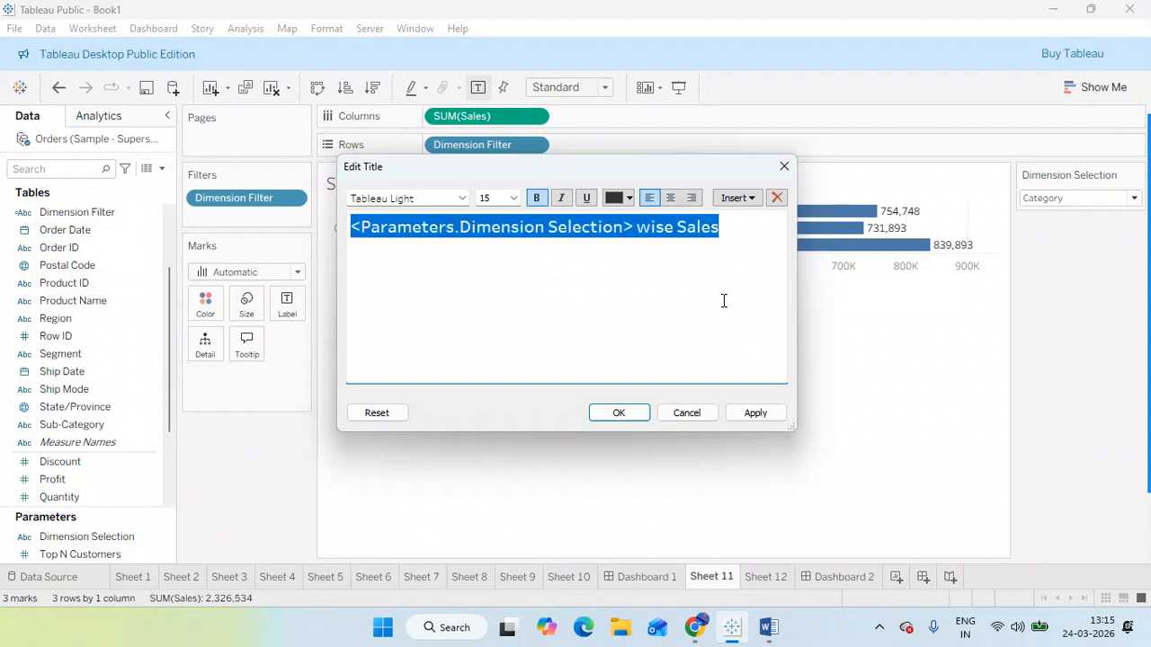
left_click(616, 412)
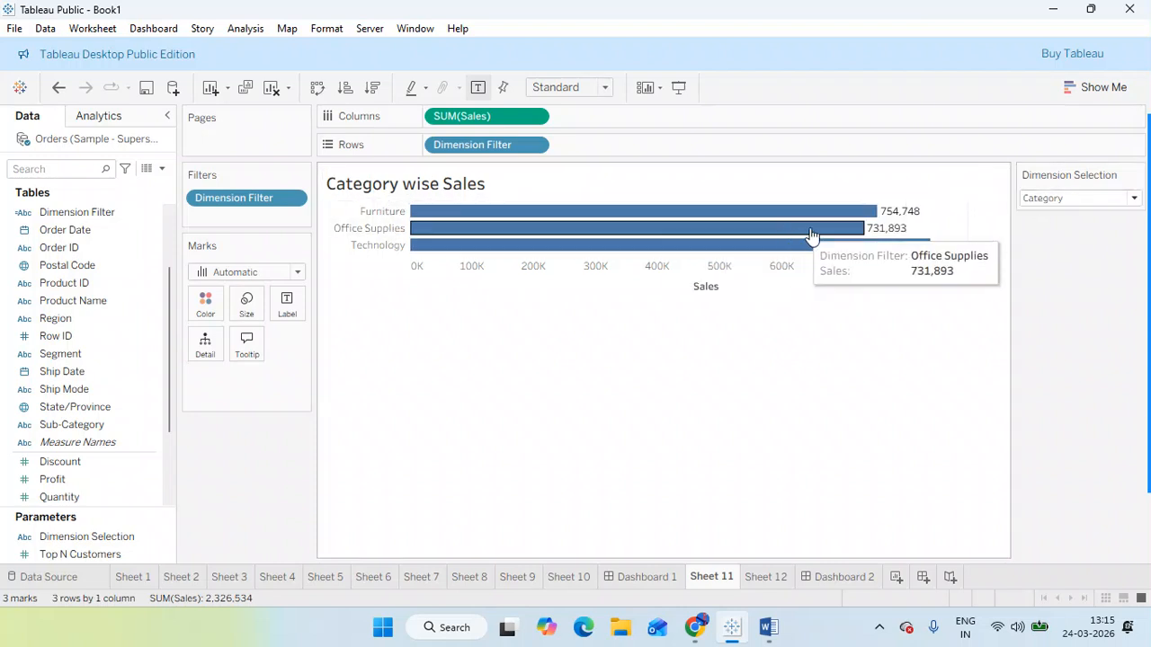
Step: Test the chart by setting Dimension Selection to Region, Segment and SubCategory in turn
left_click(1088, 204)
left_click(1063, 216)
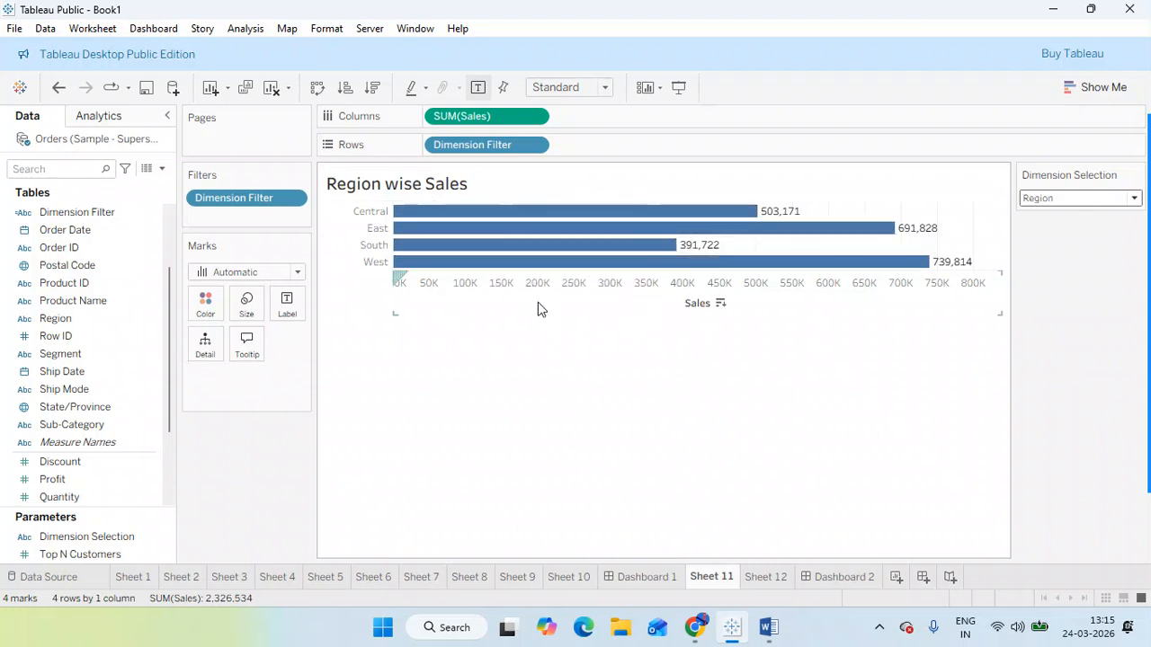
left_click(1077, 196)
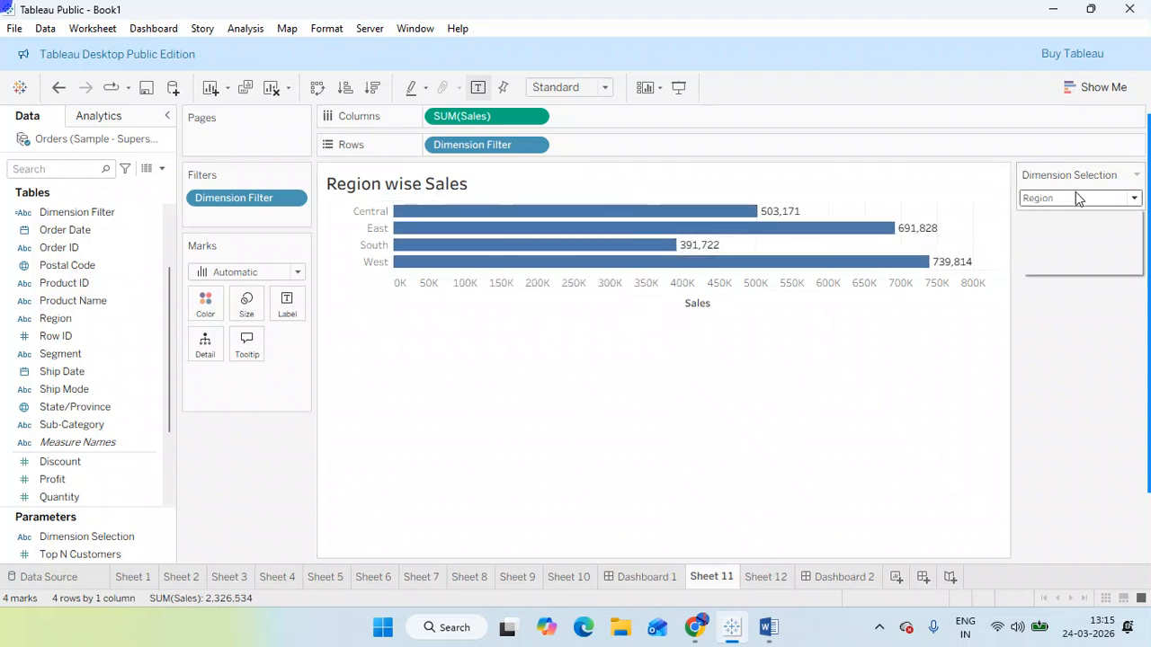
left_click(1053, 231)
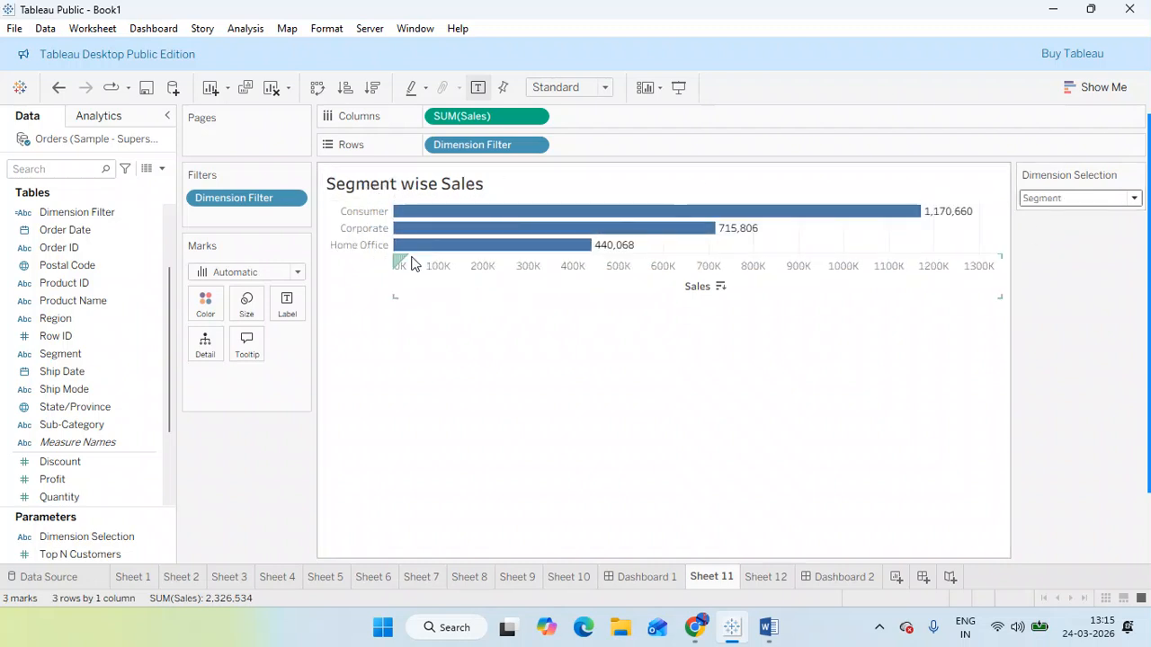
left_click(1043, 198)
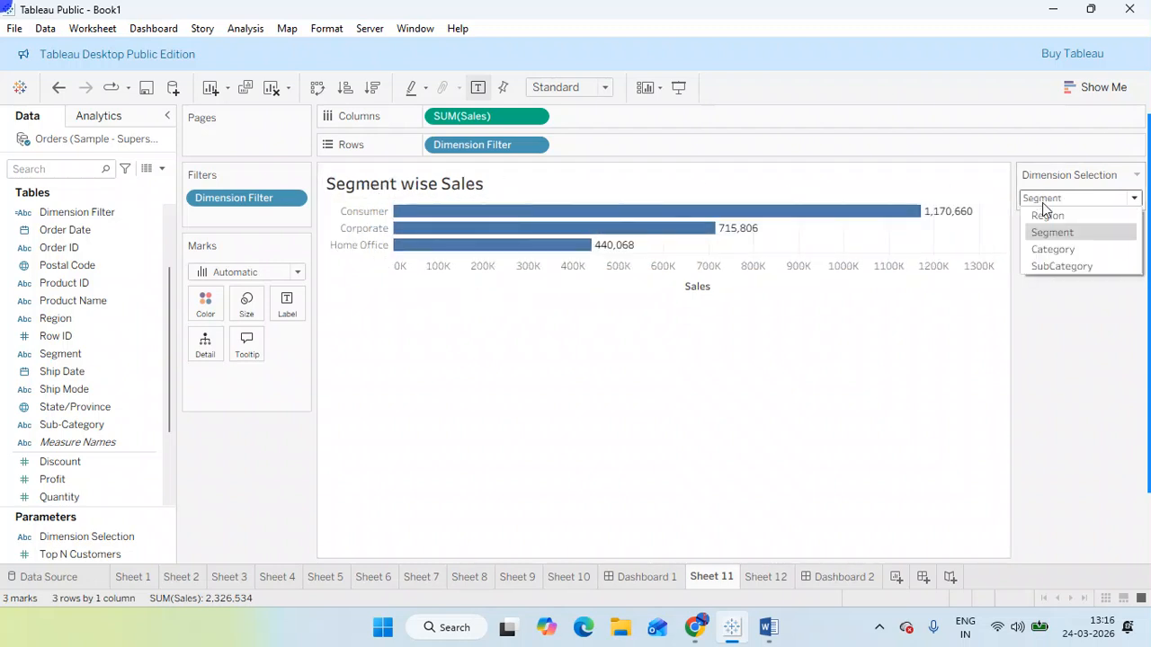
left_click(1054, 266)
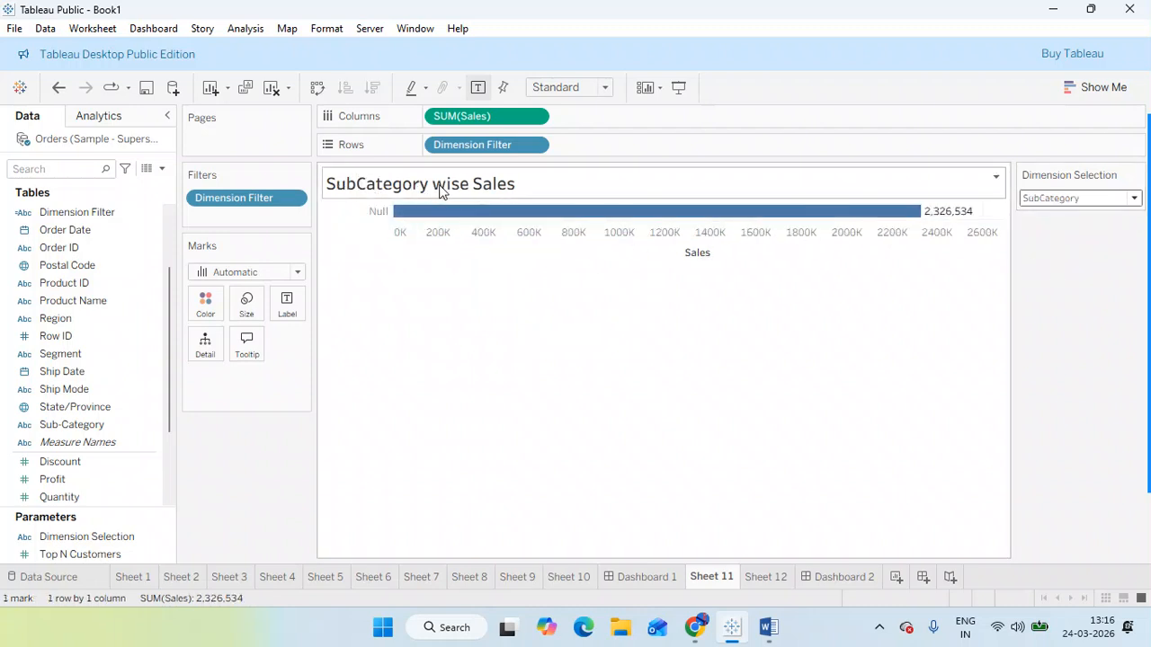
mouse_move(398, 231)
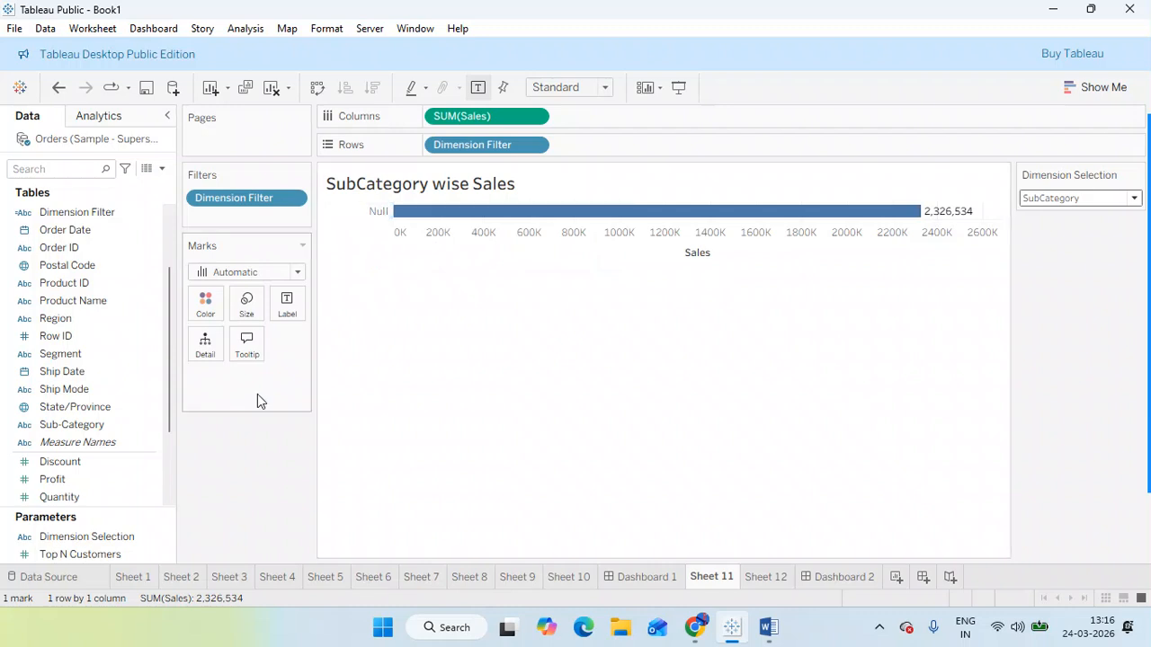
Step: Check how the SubCategory value is spelled in the Dimension Selection parameter's list of allowable values
left_click(167, 537)
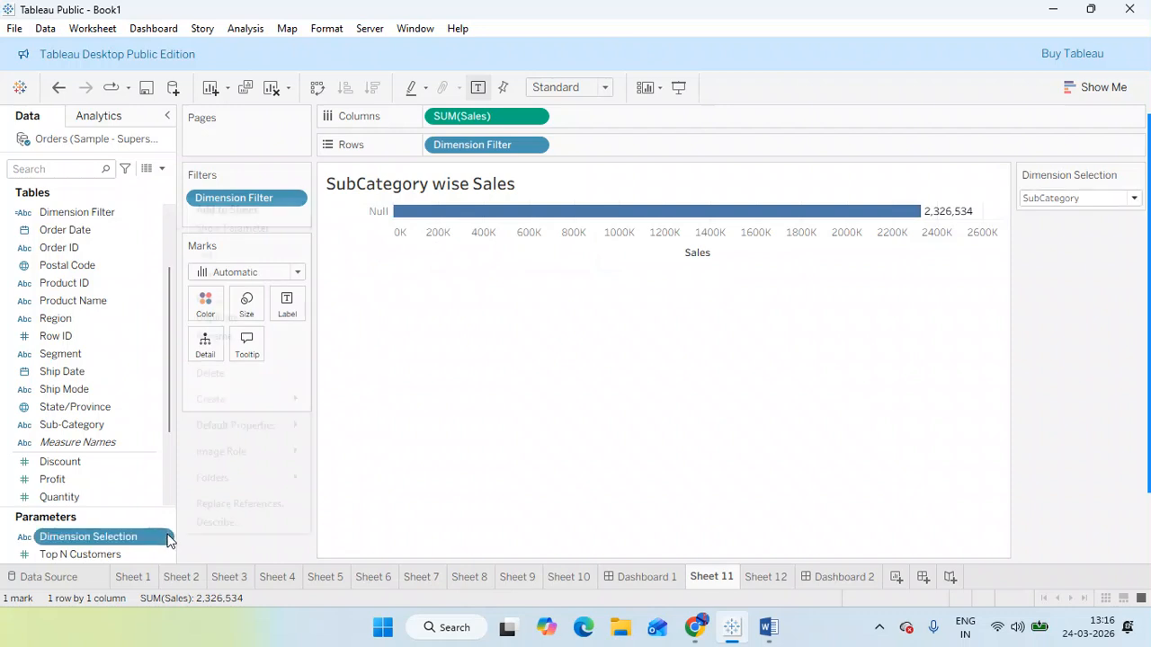
left_click(167, 537)
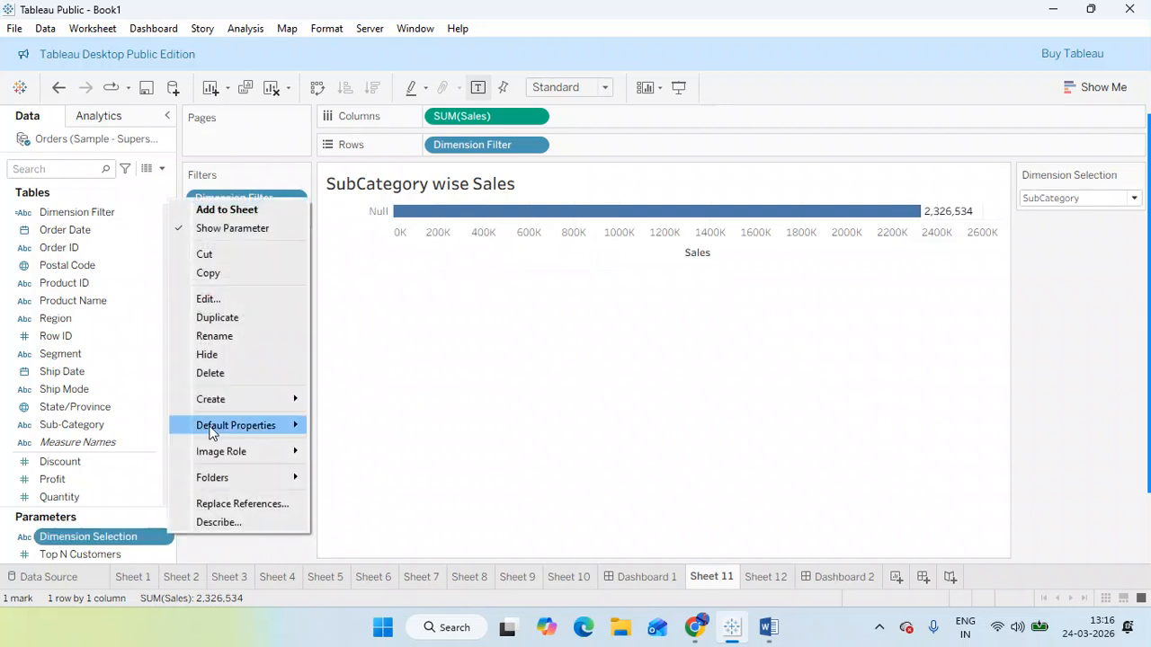
left_click(227, 300)
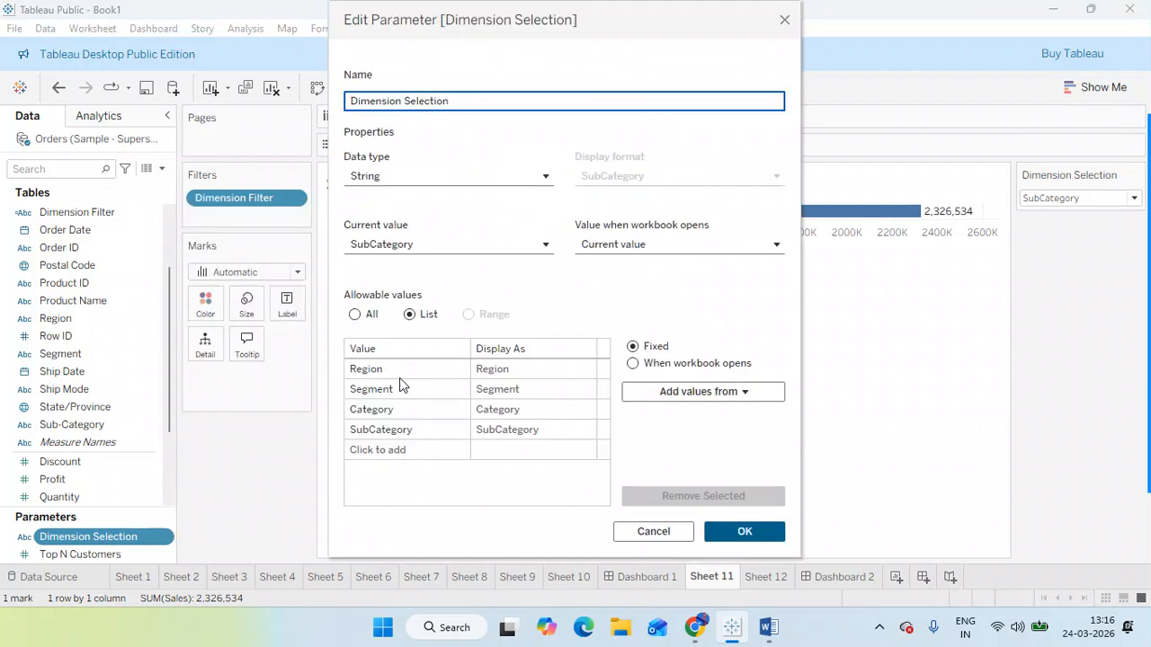
left_click(381, 432)
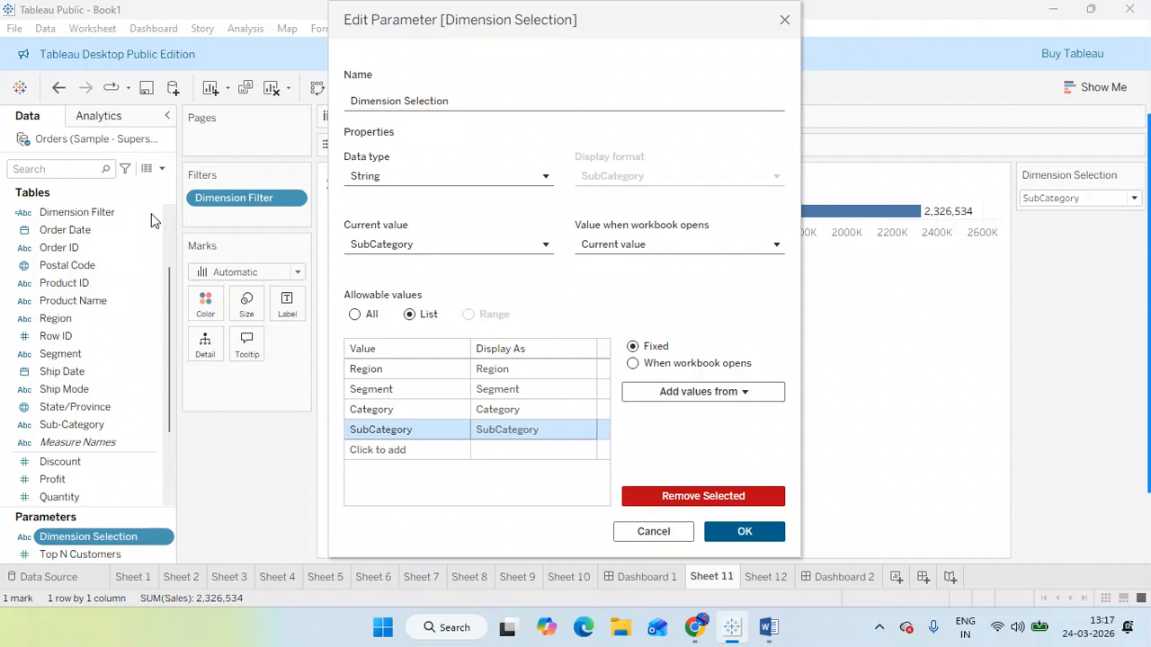
left_click(739, 532)
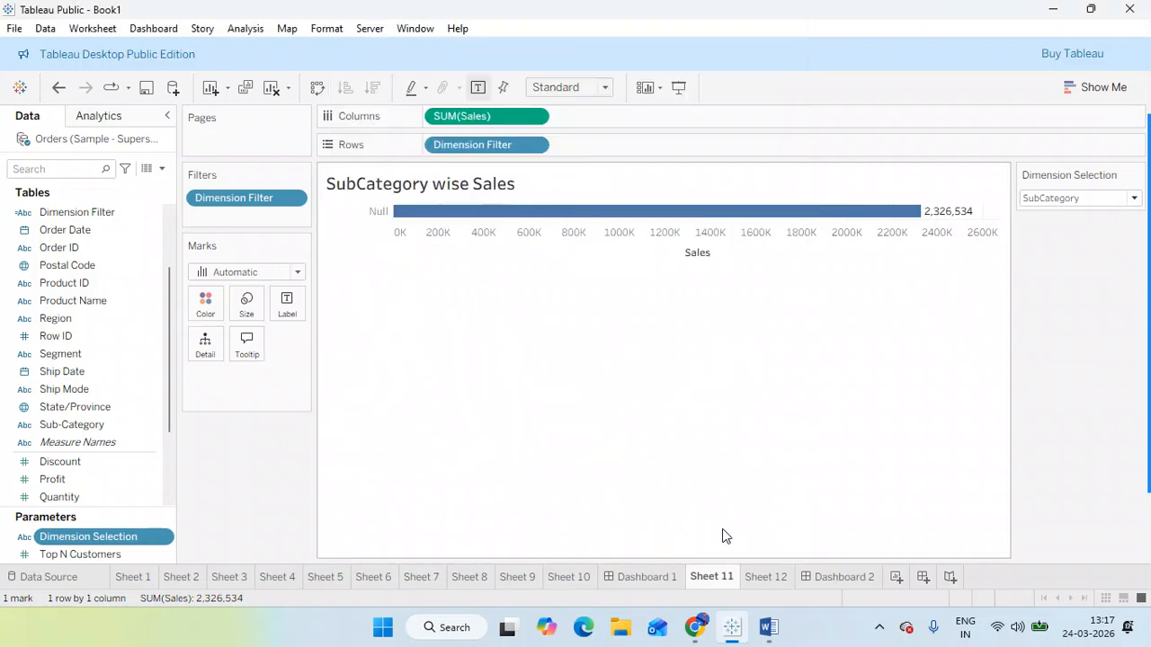
Step: In the Dimension Filter formula, change "Sub Category" to "SubCategory", add a trailing space inside "Category", and save
right_click(149, 214)
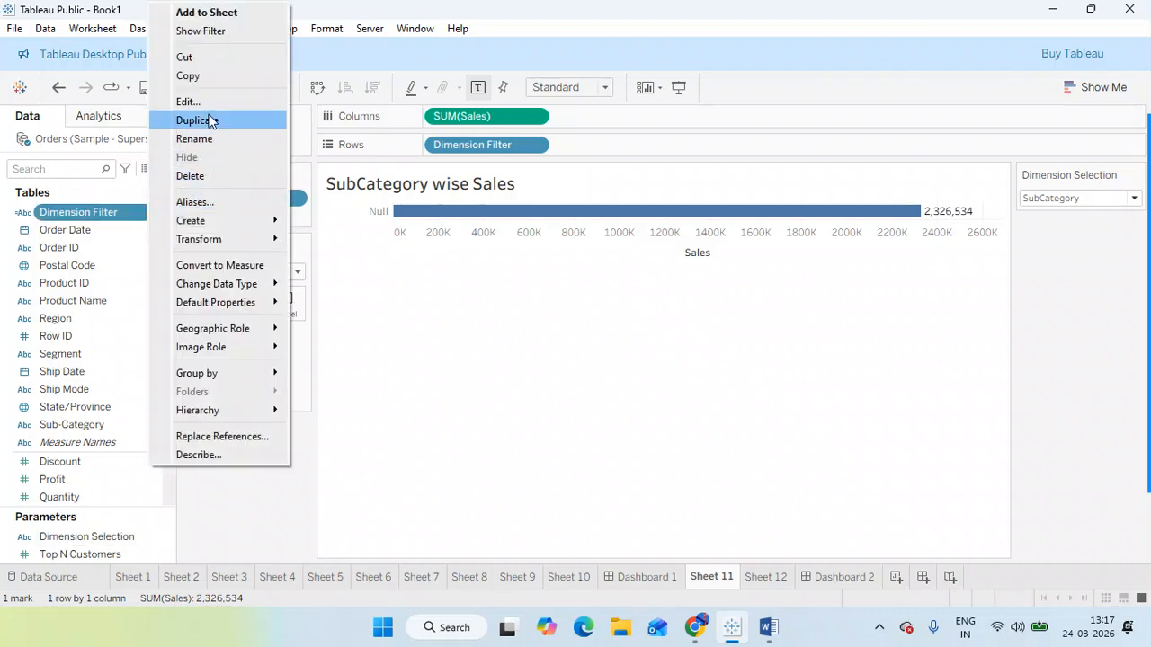
left_click(213, 104)
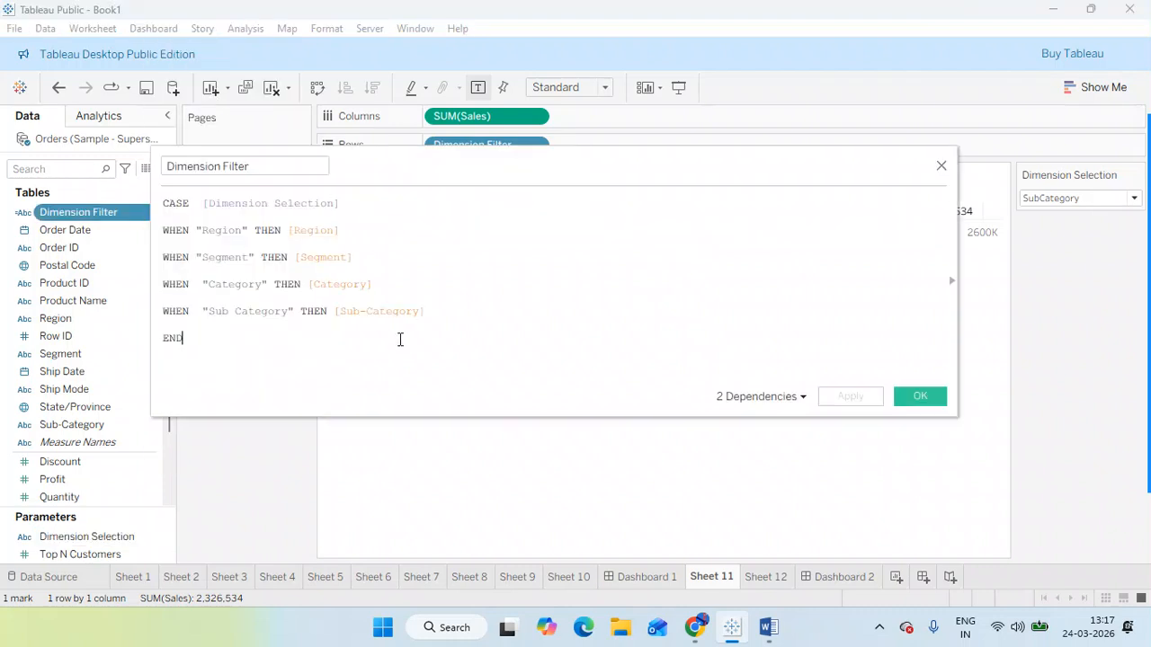
double_click(231, 311)
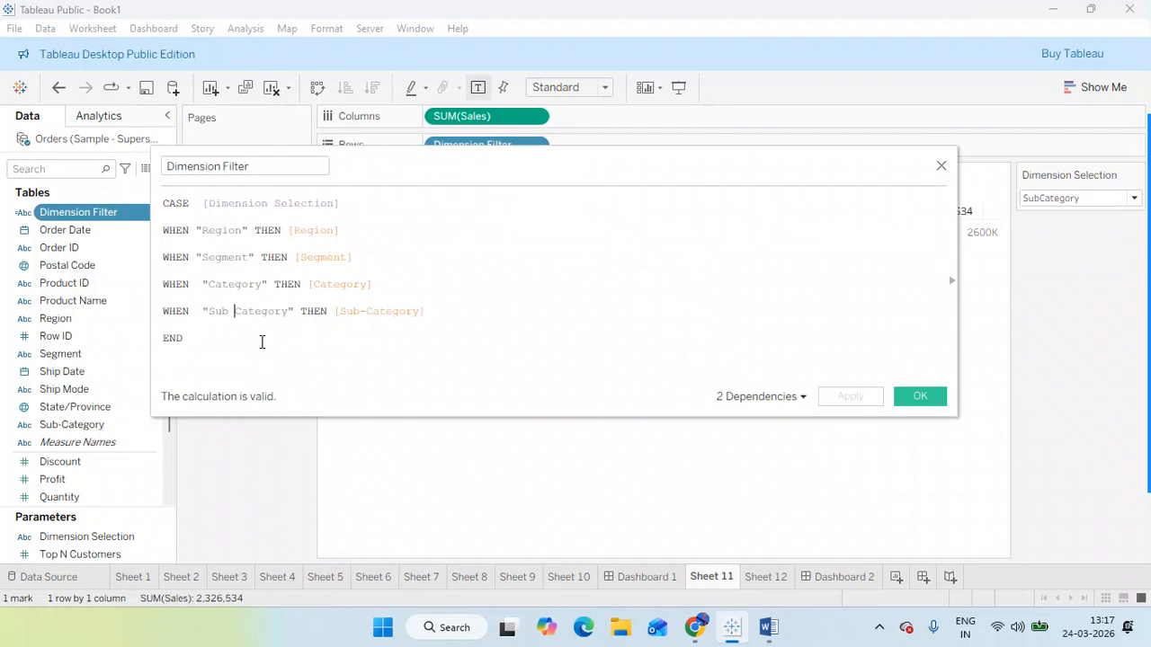
key("BackSpace")
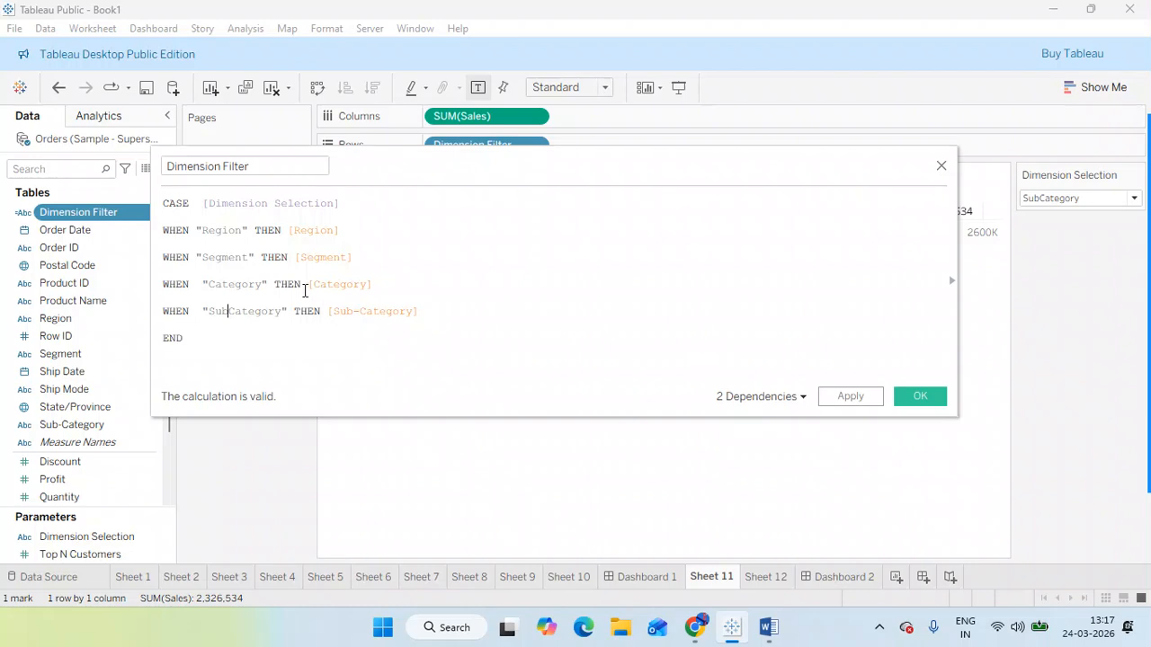
left_click(264, 284)
type("\"")
left_click(919, 395)
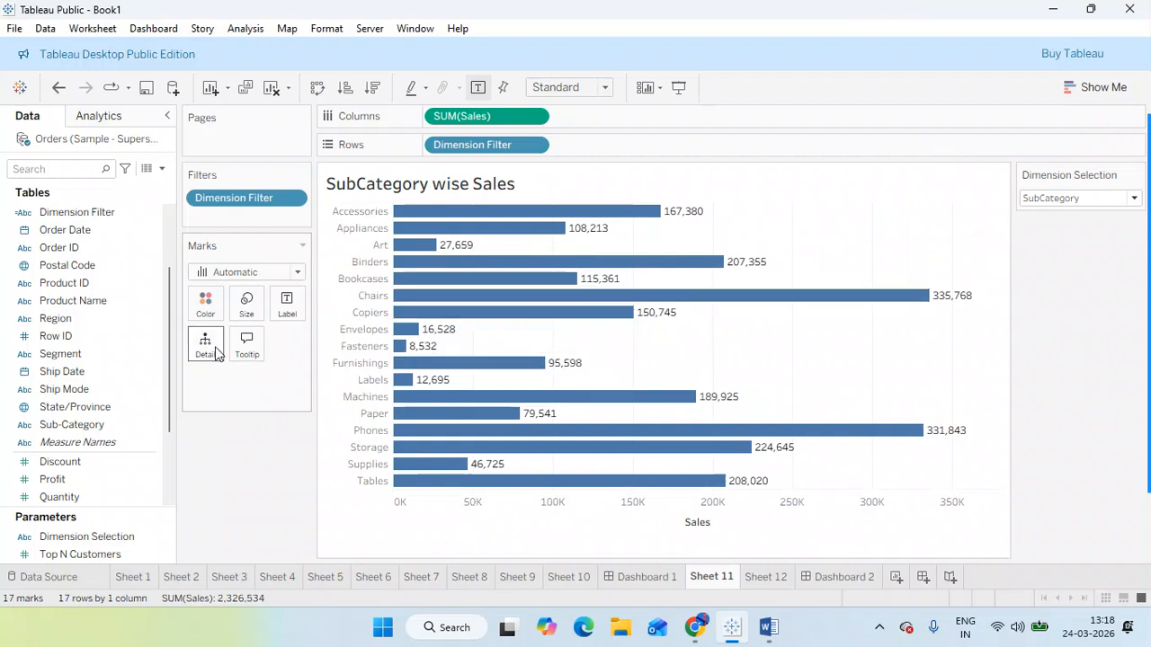
Step: Set Dimension Selection to Category and check the Category clause in the Dimension Filter formula
left_click(1067, 198)
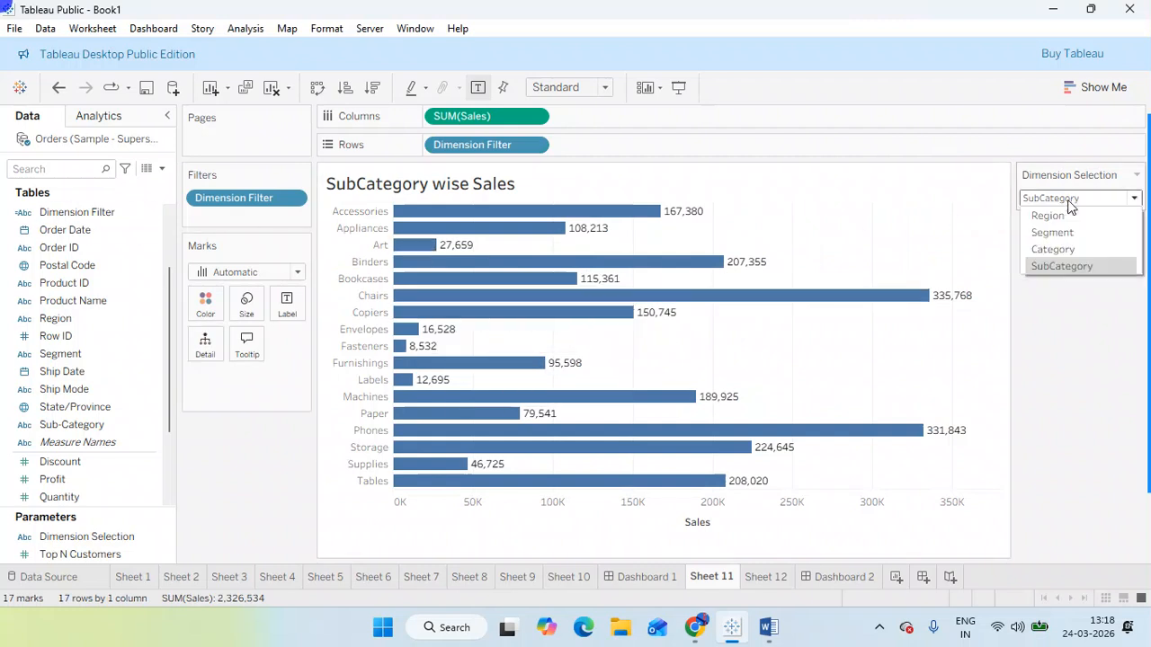
left_click(1060, 249)
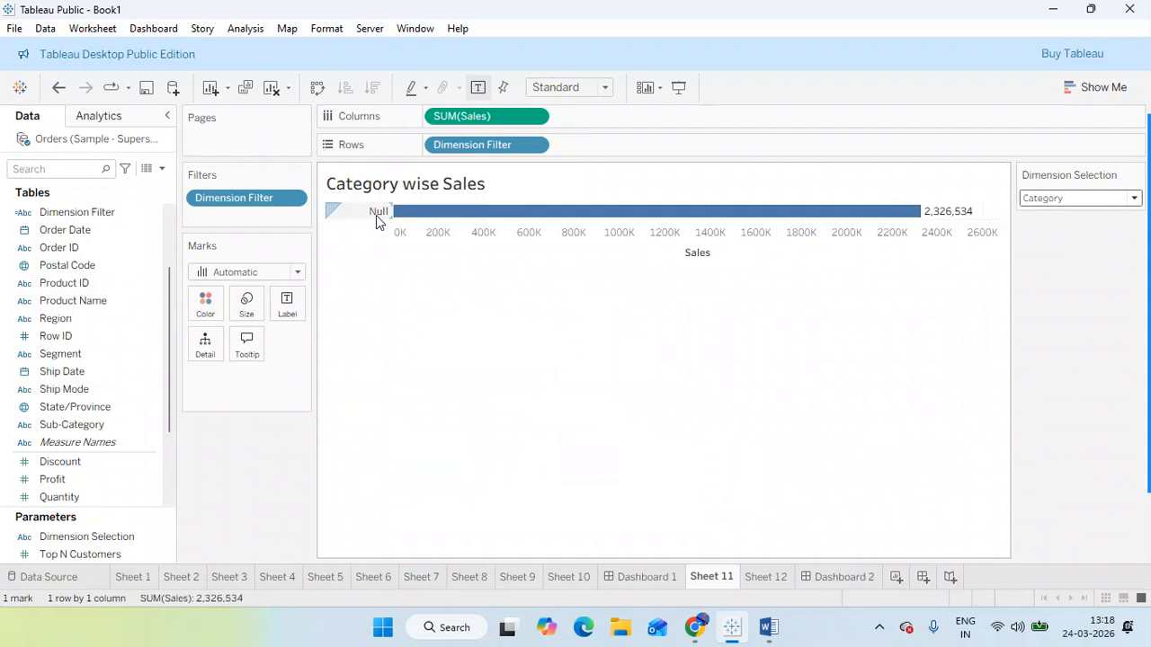
right_click(150, 214)
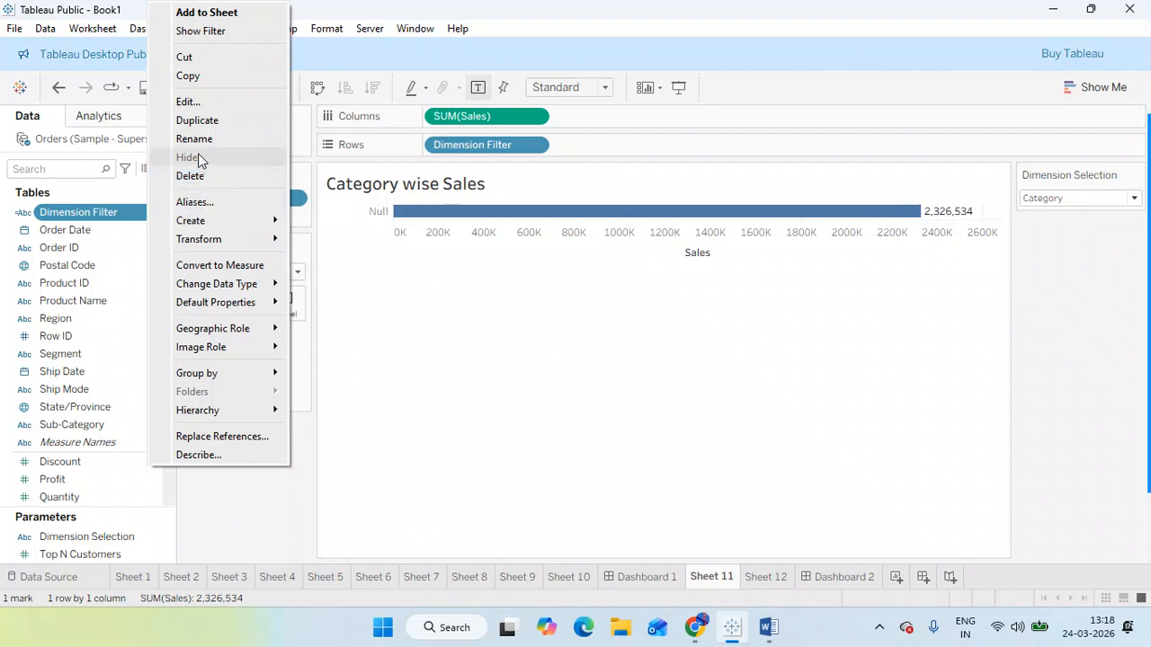
left_click(188, 102)
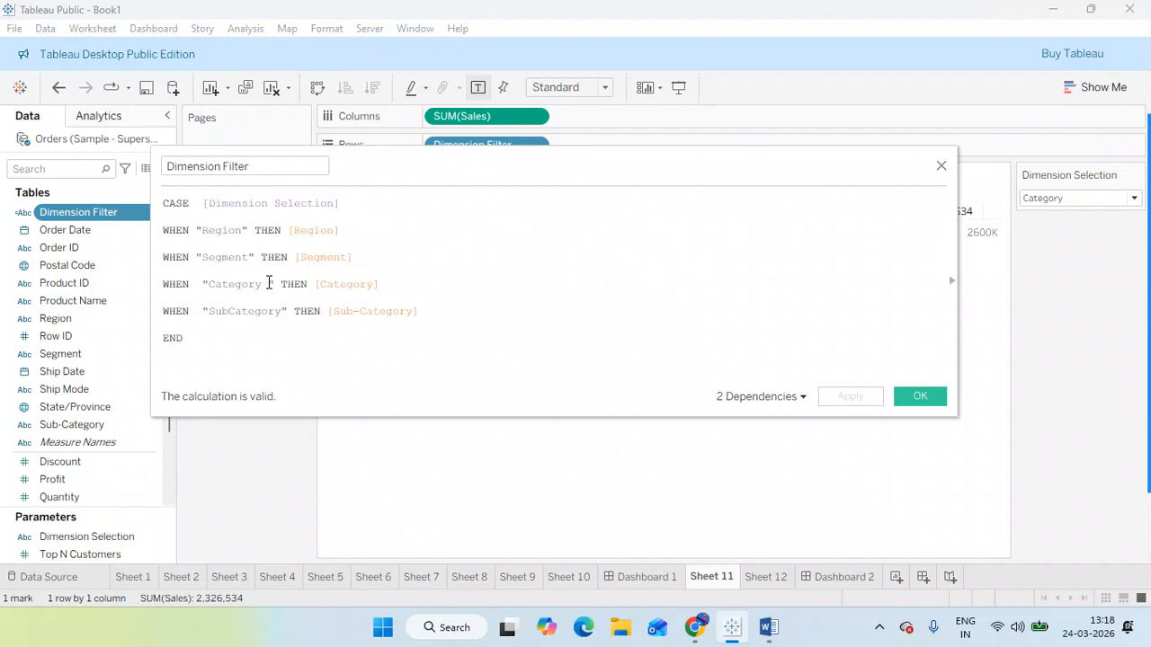
left_click(268, 284)
left_click(919, 398)
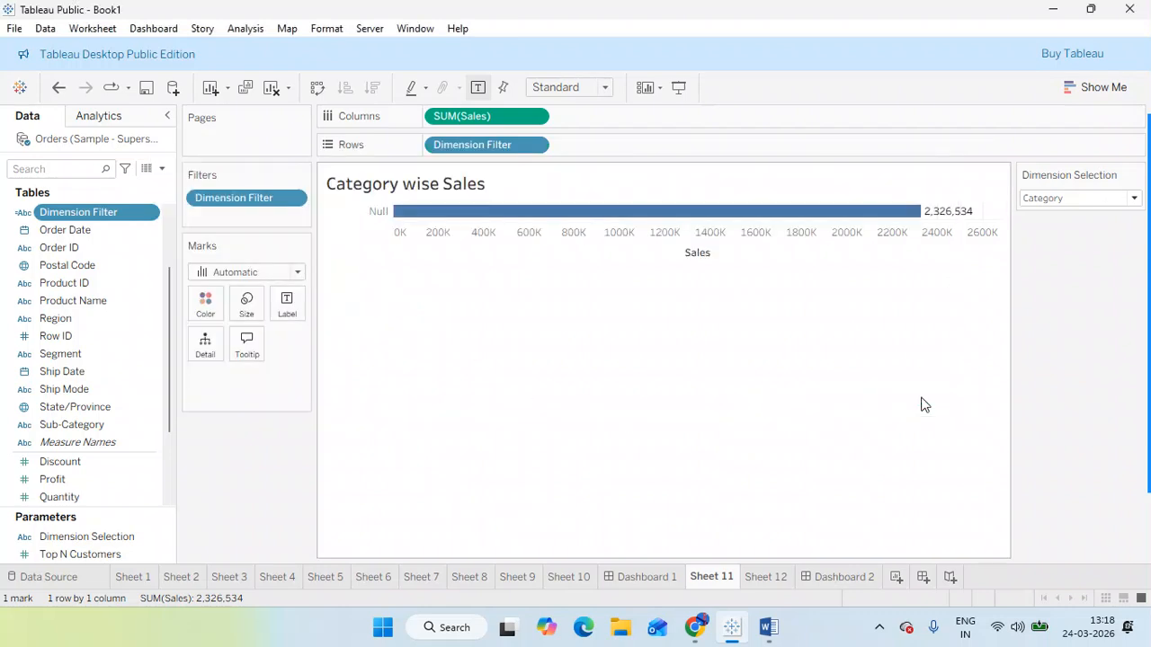
Step: Add a trailing space to the Category value in the Dimension Selection parameter's list and save it
left_click(166, 540)
left_click(166, 538)
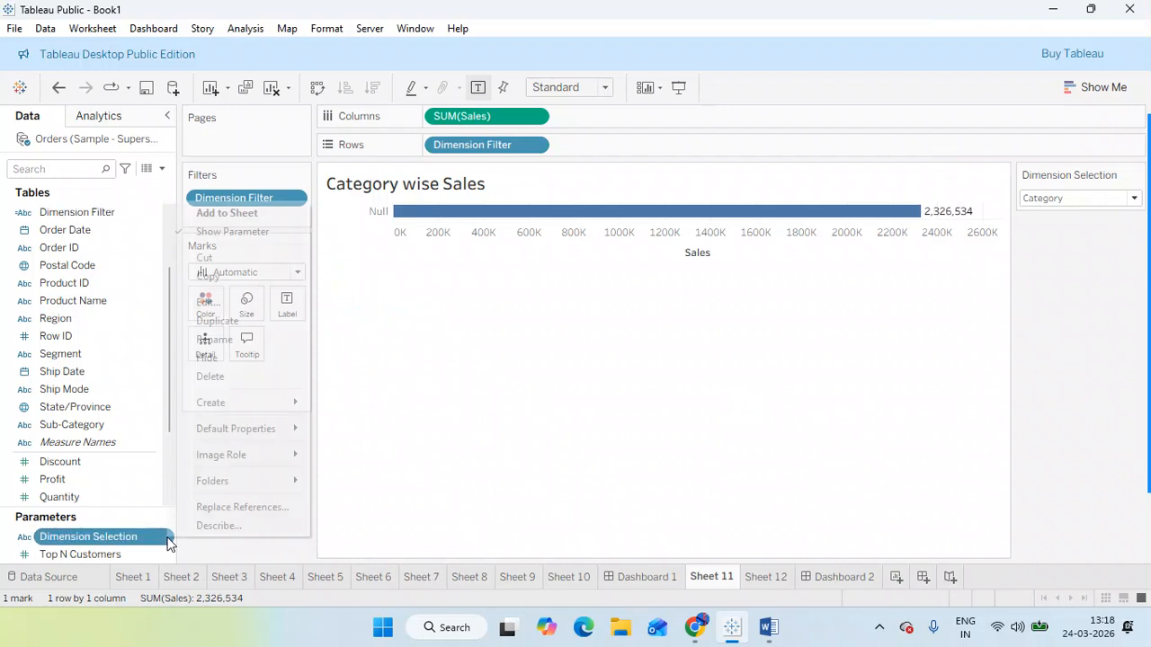
left_click(224, 302)
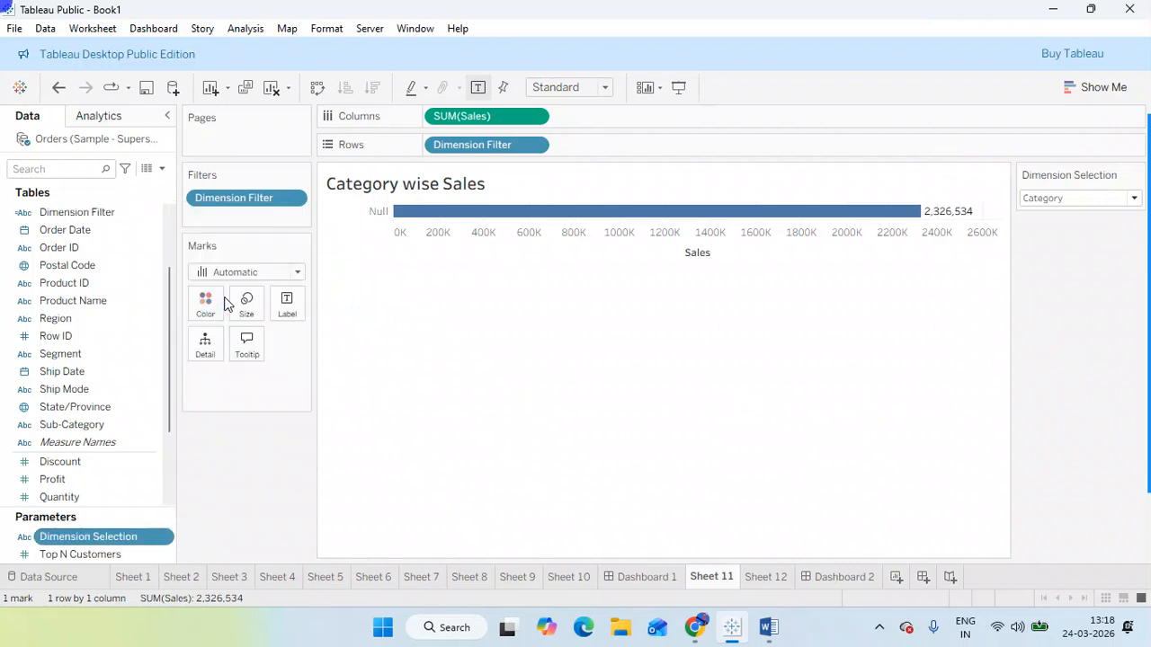
left_click(408, 409)
left_click(408, 409)
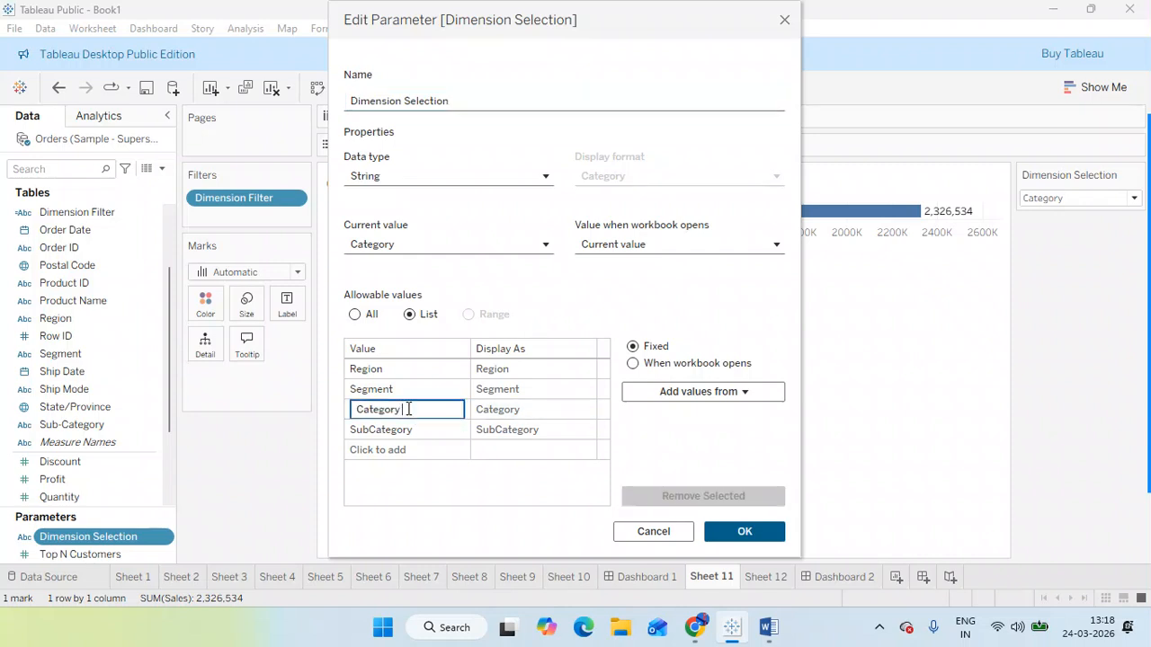
left_click(747, 536)
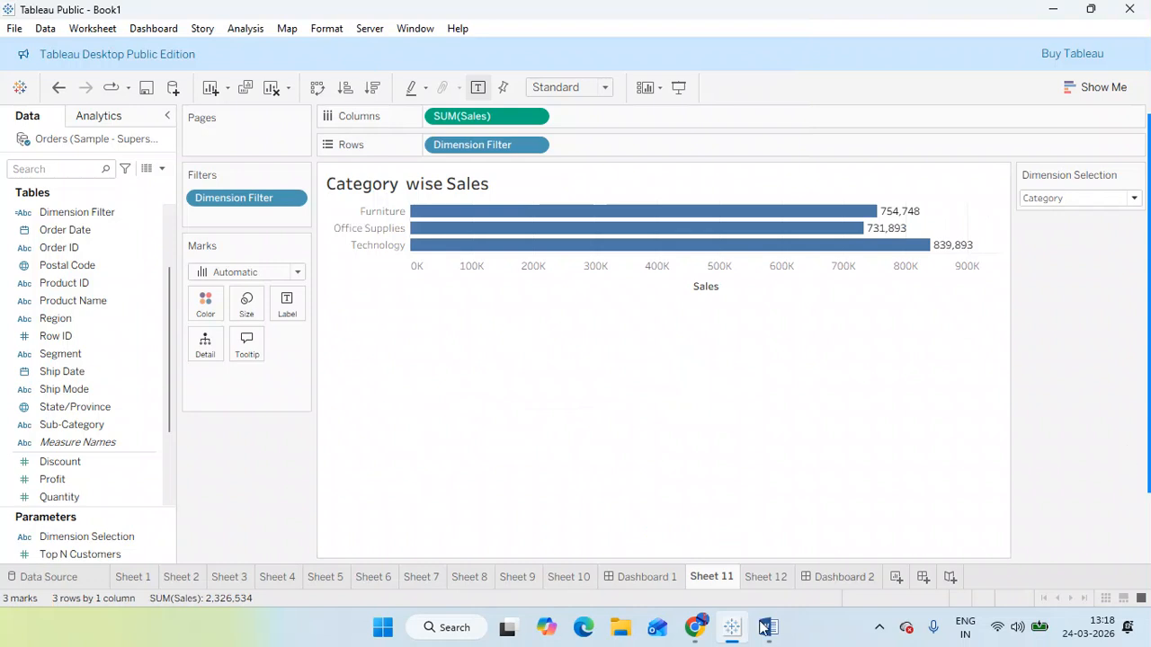
Step: Remove the trailing space from the Category value in the Dimension Selection parameter's list of allowable values
right_click(165, 537)
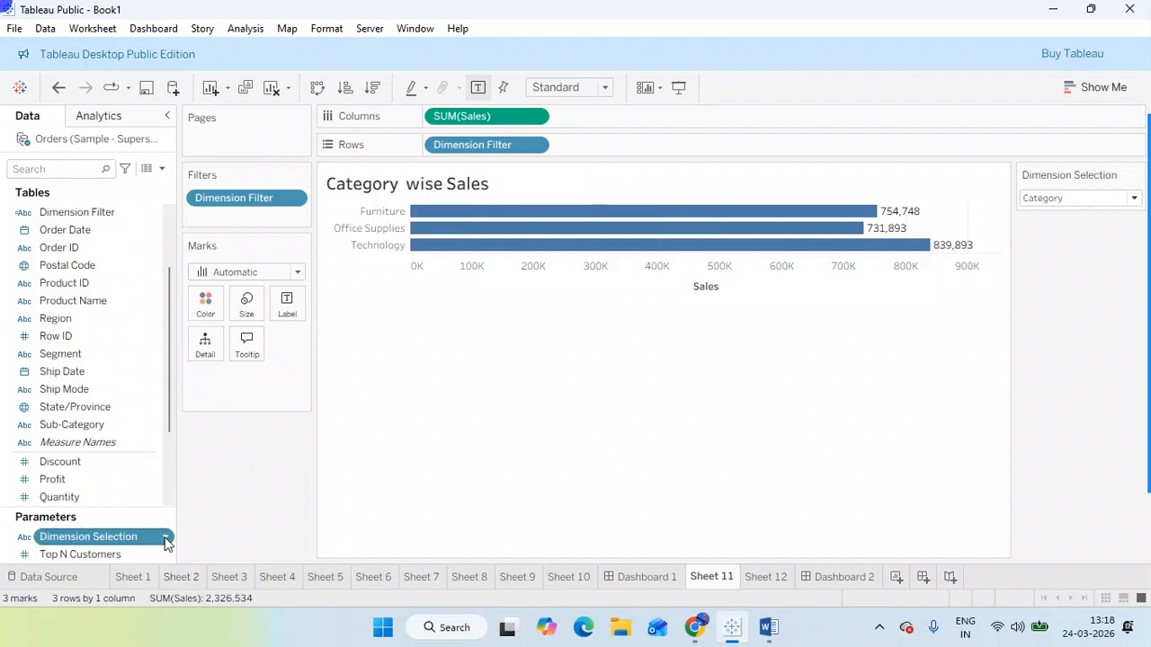
left_click(207, 302)
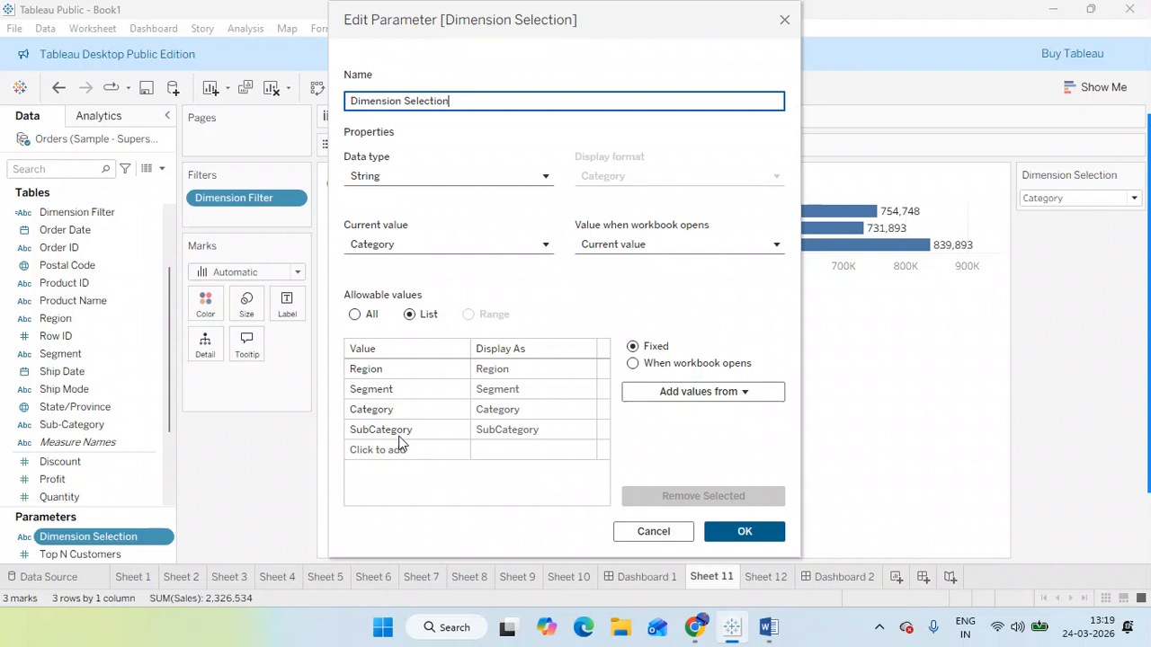
left_click(407, 409)
left_click(407, 409)
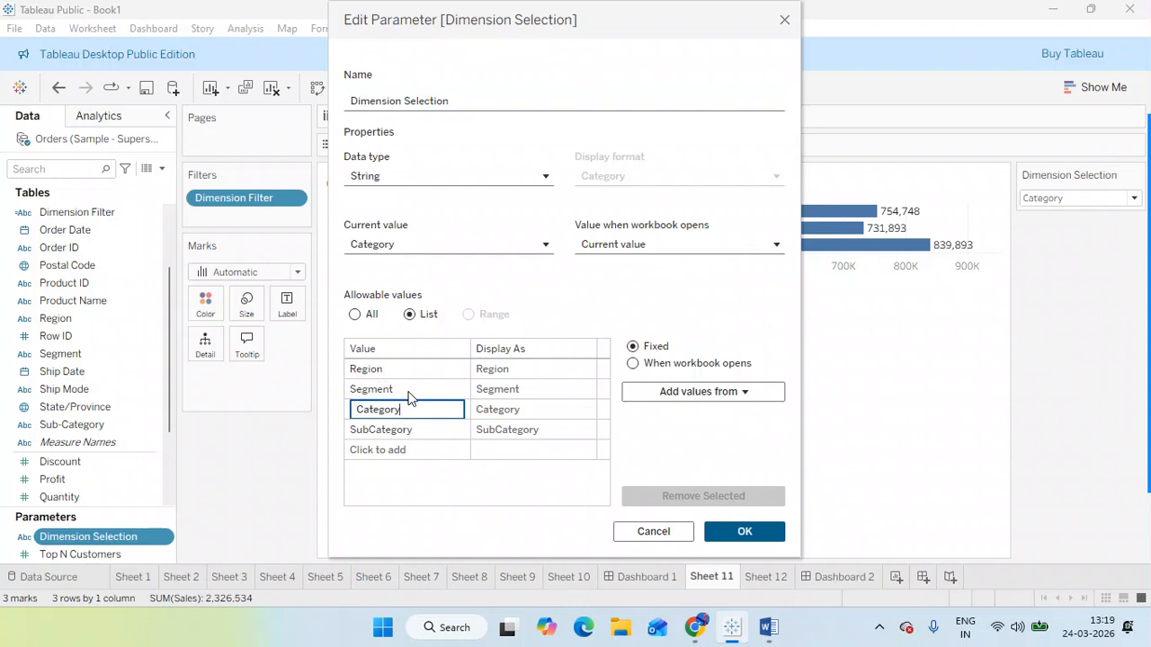
key("Return")
Step: Check the Segment, Category and Region values in the parameter's list for stray trailing spaces, and save the parameter
left_click(400, 392)
left_click(397, 389)
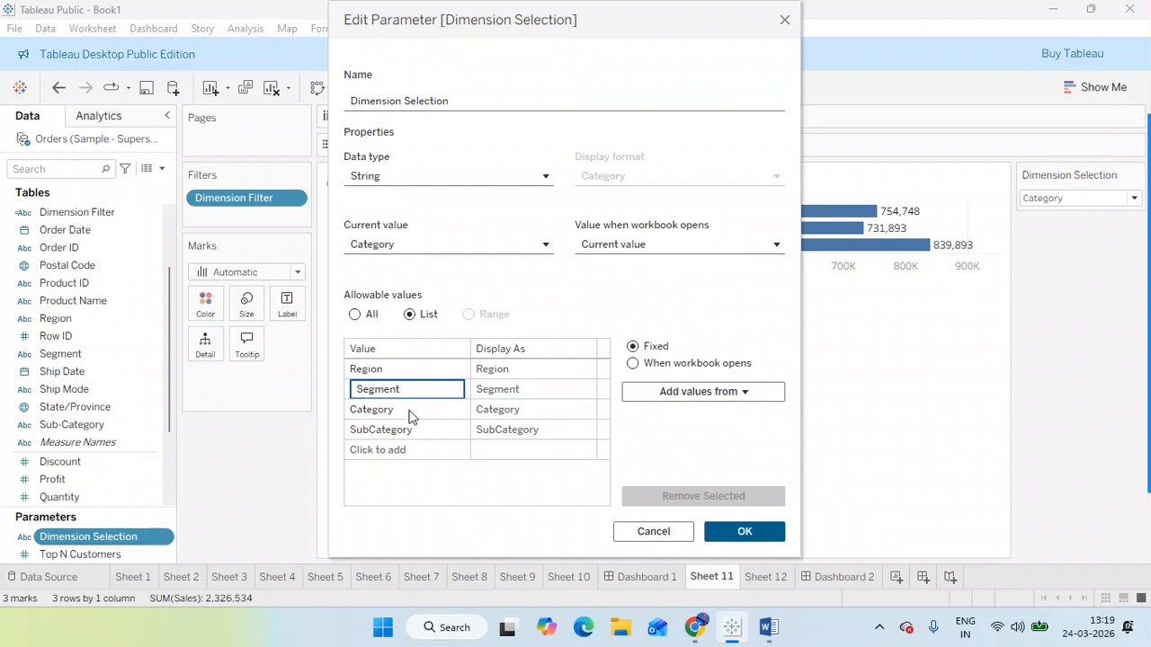
left_click(409, 411)
left_click(410, 410)
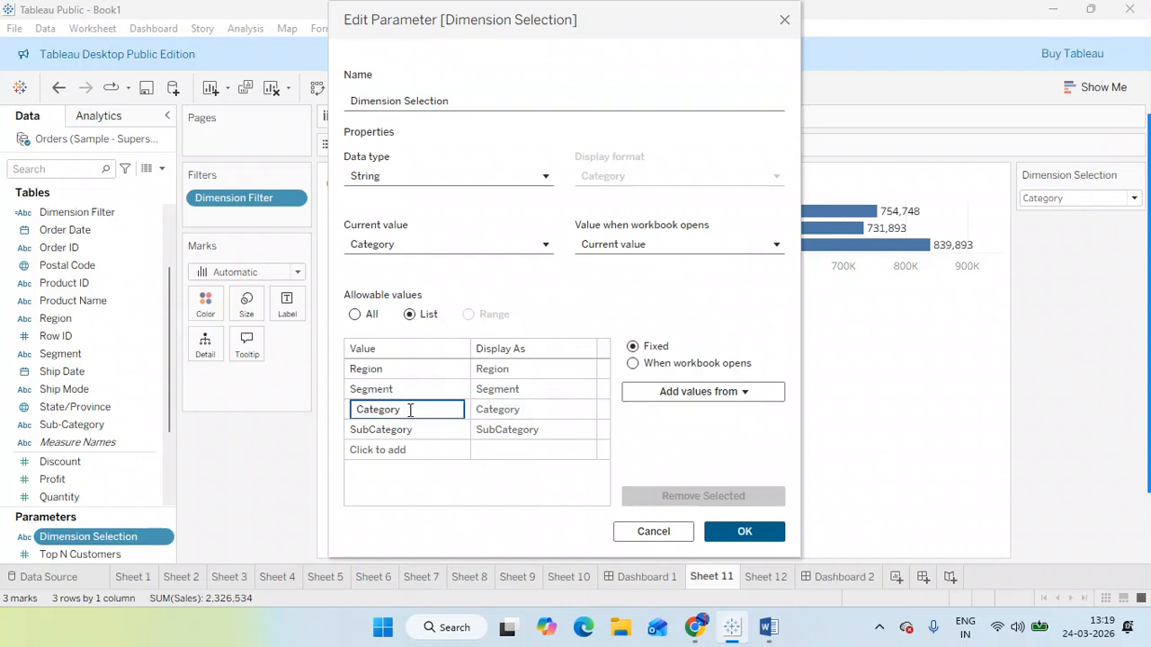
left_click(387, 370)
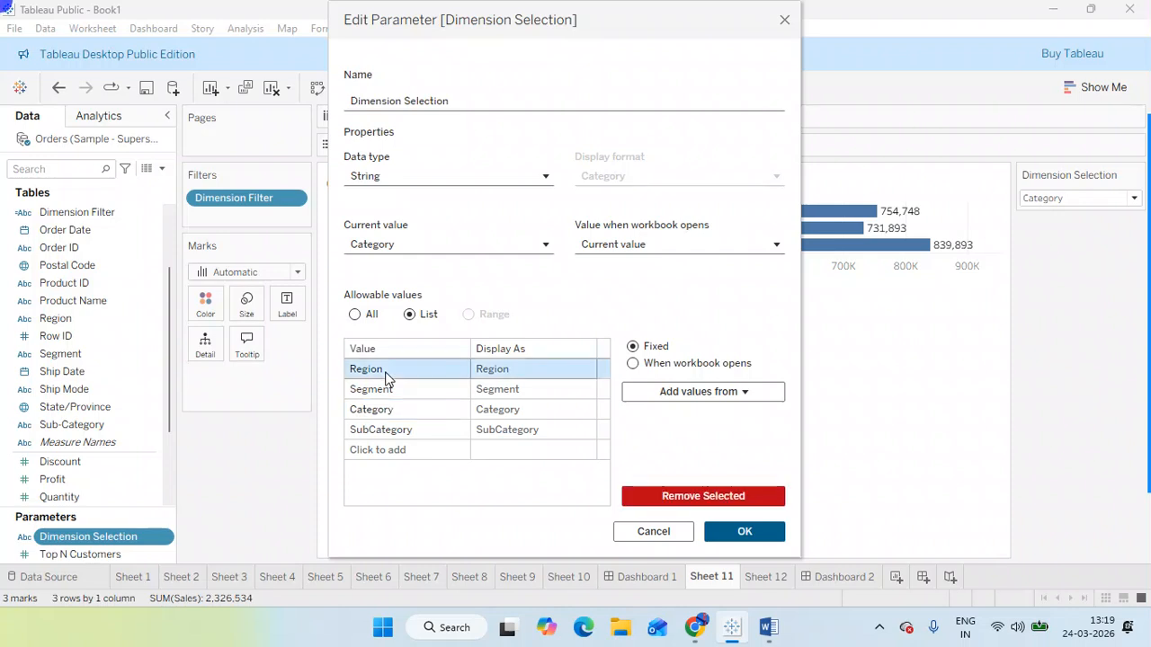
left_click(387, 370)
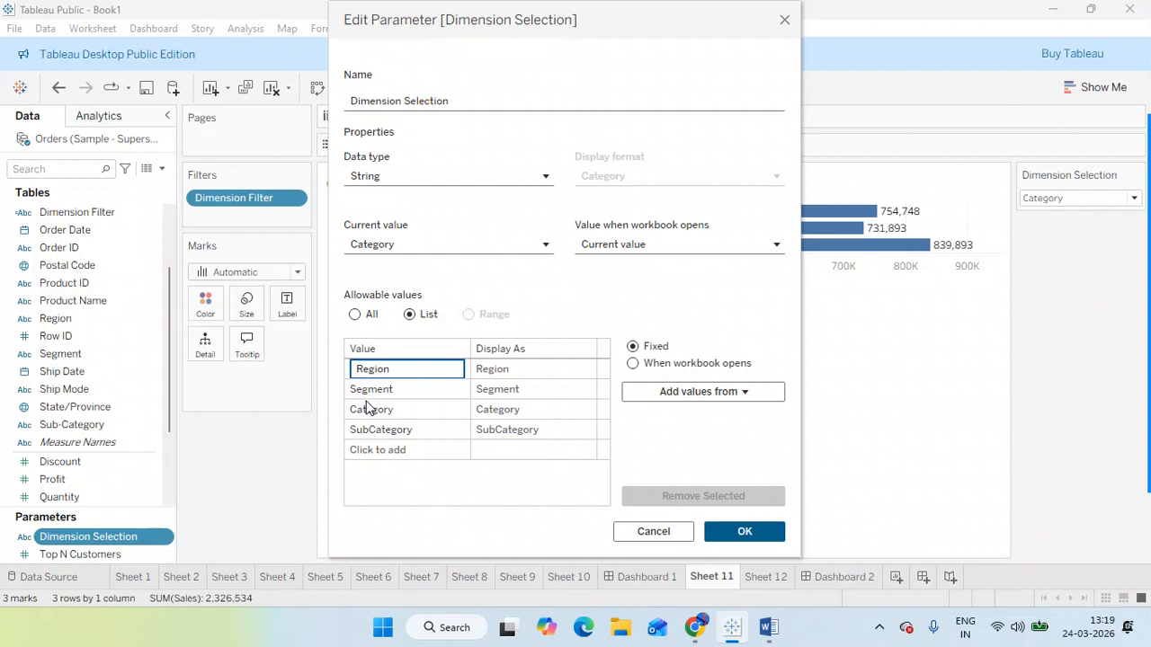
left_click(417, 485)
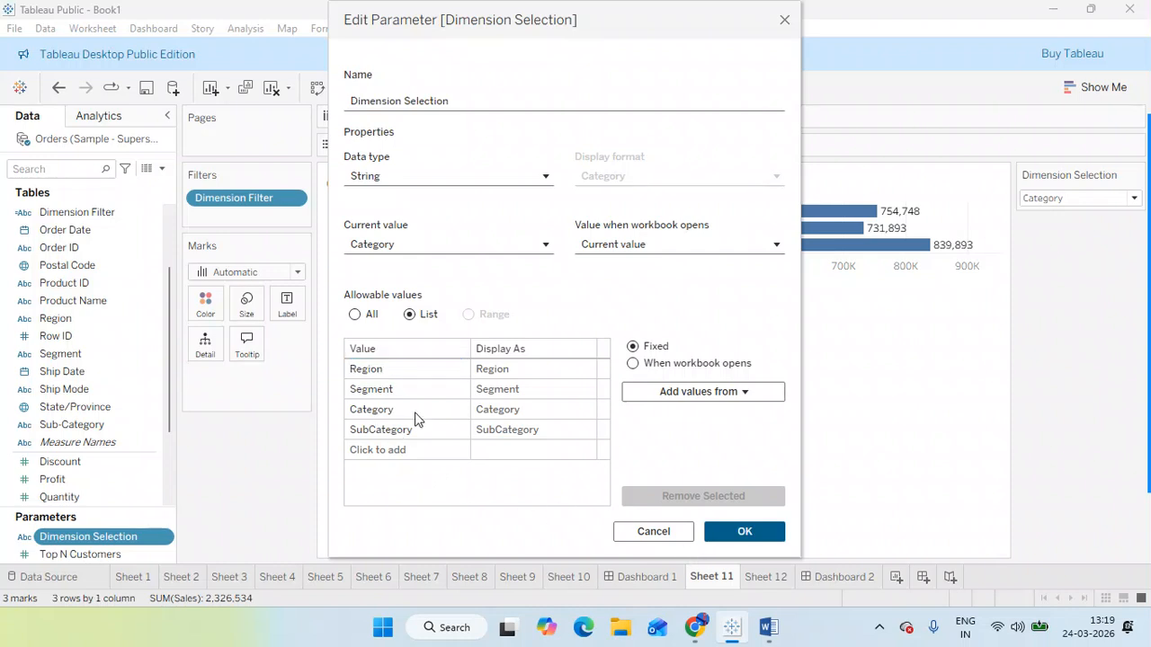
left_click(740, 533)
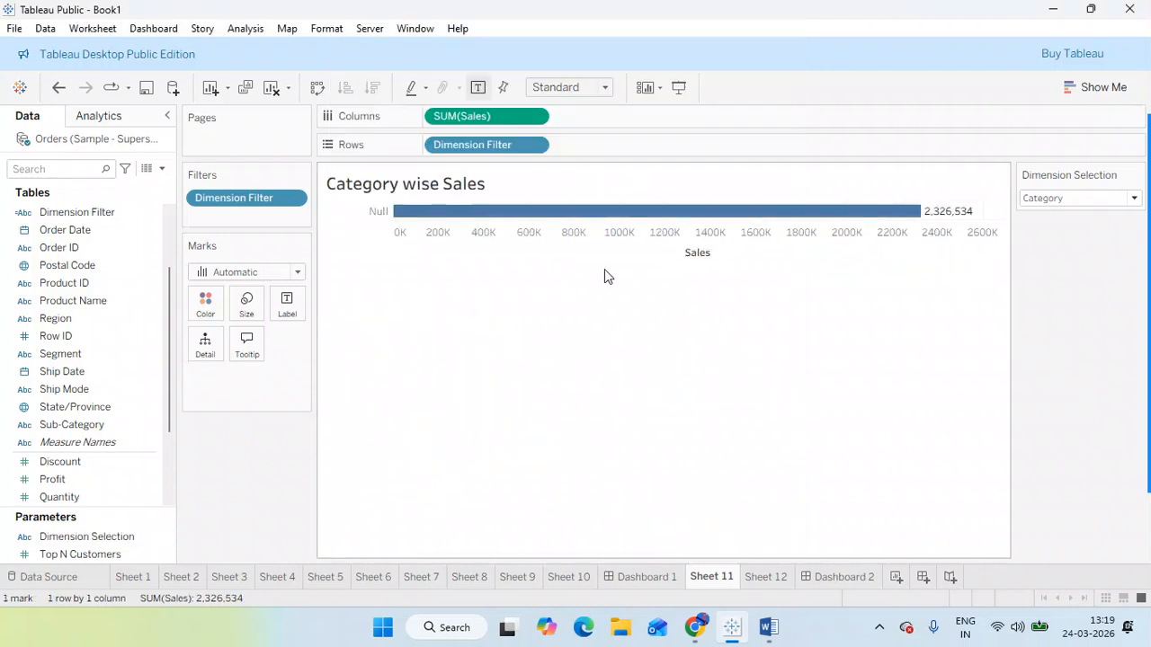
Step: In the Dimension Filter formula, remove the trailing space inside "Category", change "SubCategory" to "Sub-Category", and save
left_click(153, 214)
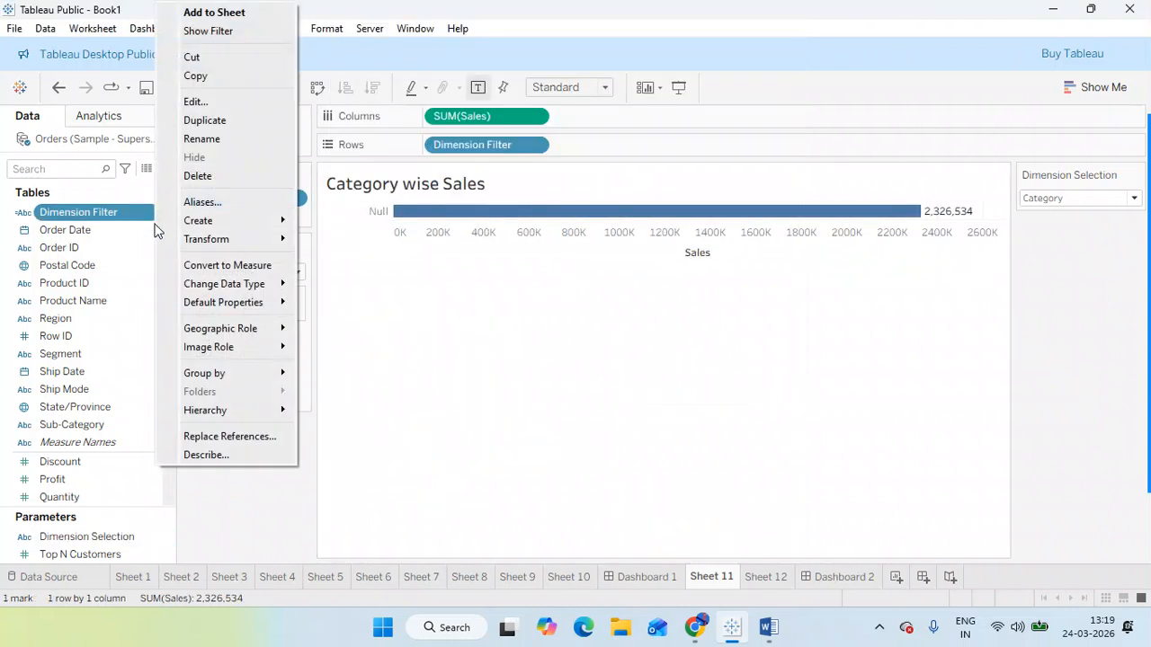
left_click(206, 103)
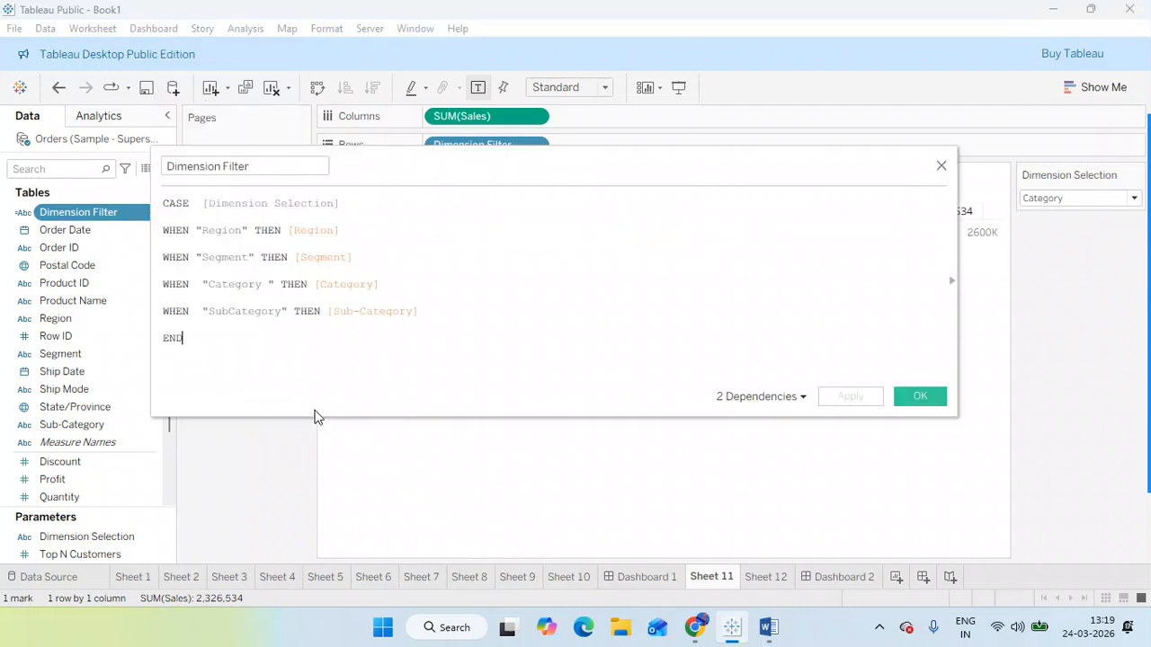
left_click(269, 281)
key("BackSpace")
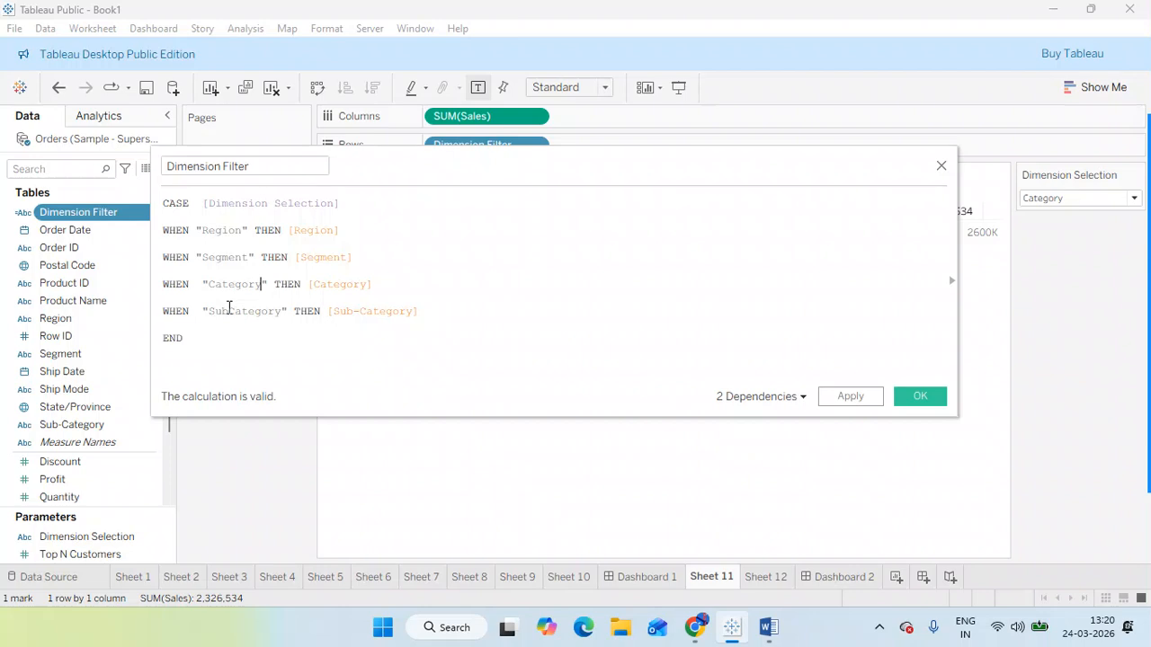
left_click(229, 310)
type("-C")
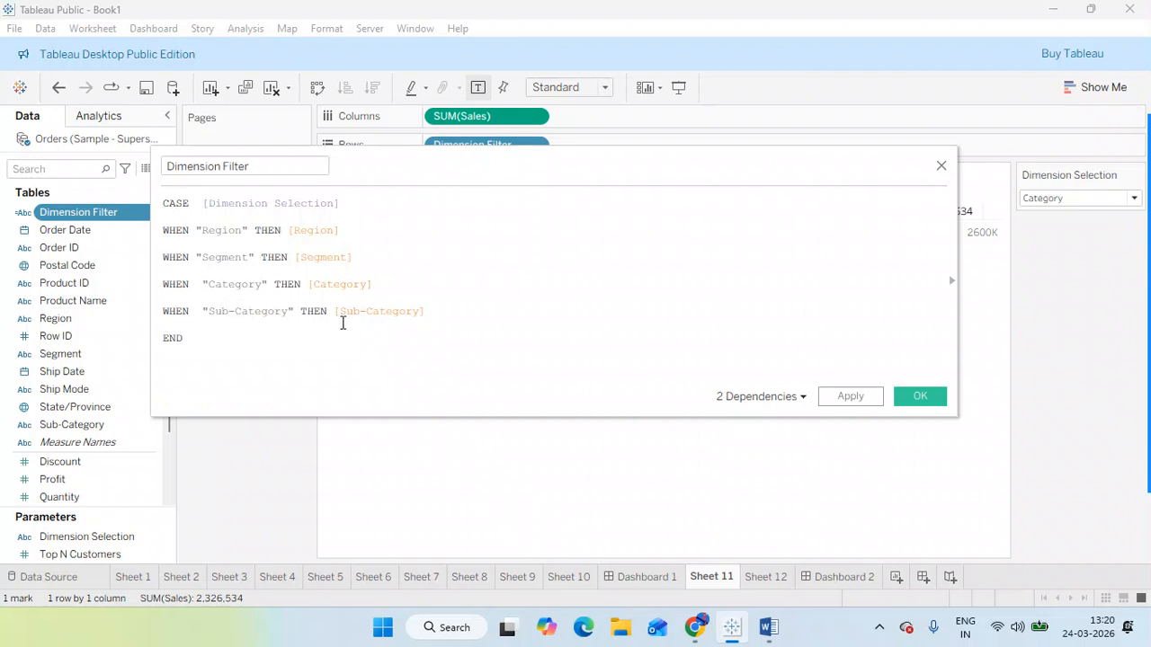
left_click(919, 396)
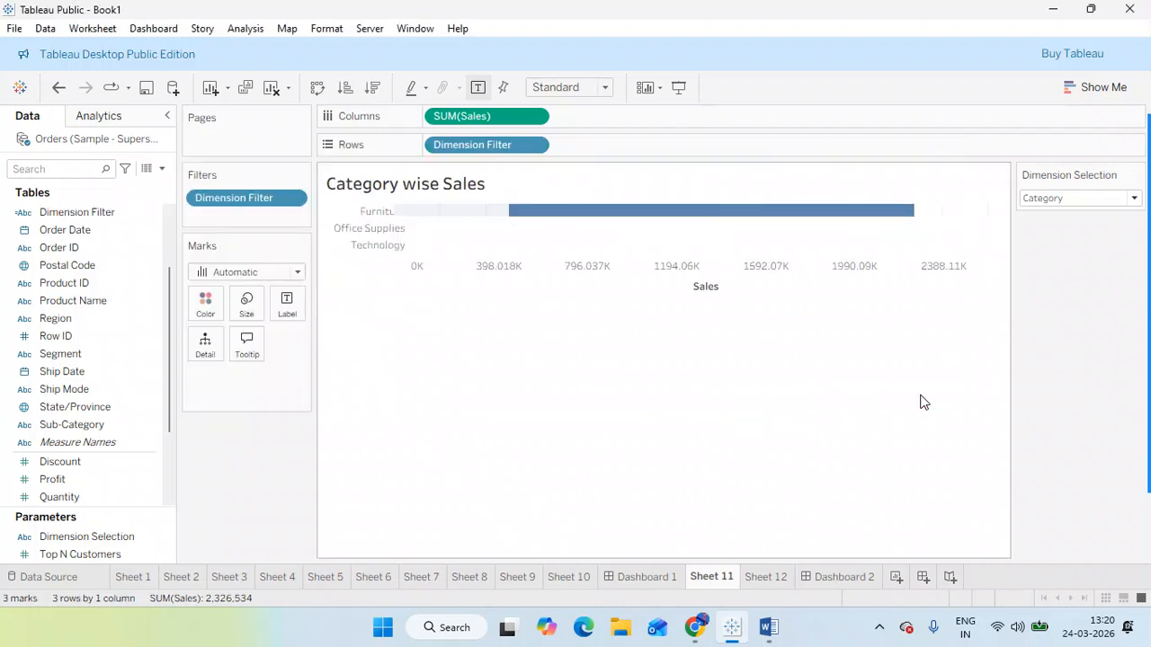
Step: Change the SubCategory value to Sub-Category in the Dimension Selection parameter's list, save it, and set Dimension Selection to Sub-Category
left_click(167, 543)
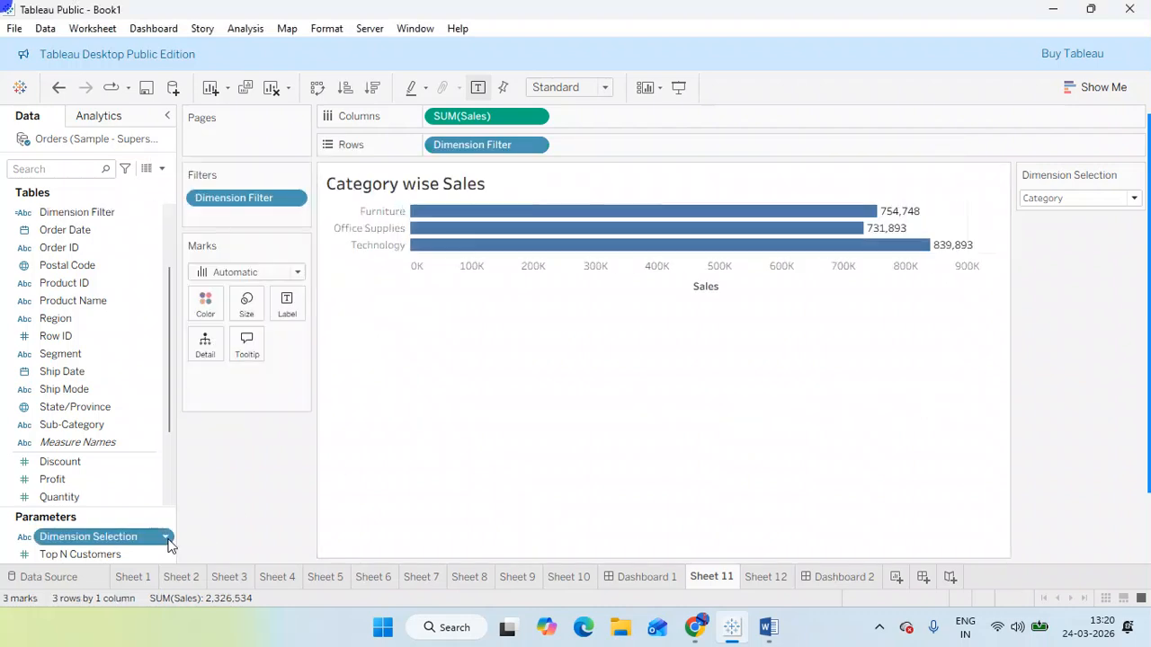
left_click(167, 543)
left_click(227, 307)
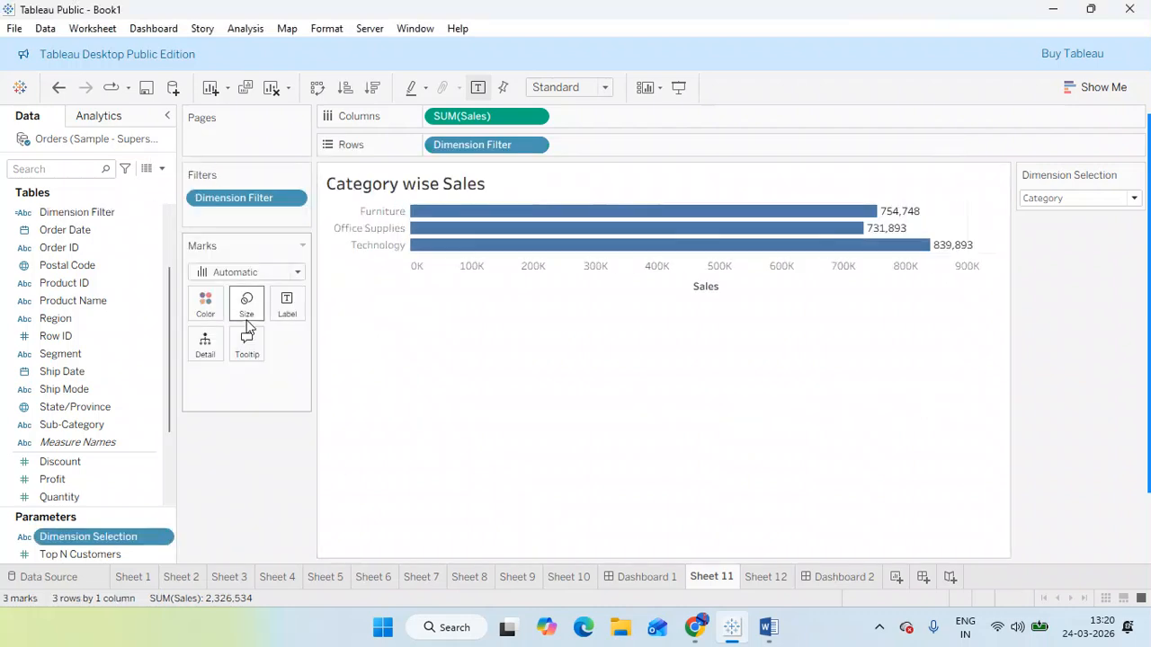
left_click(371, 434)
left_click(371, 432)
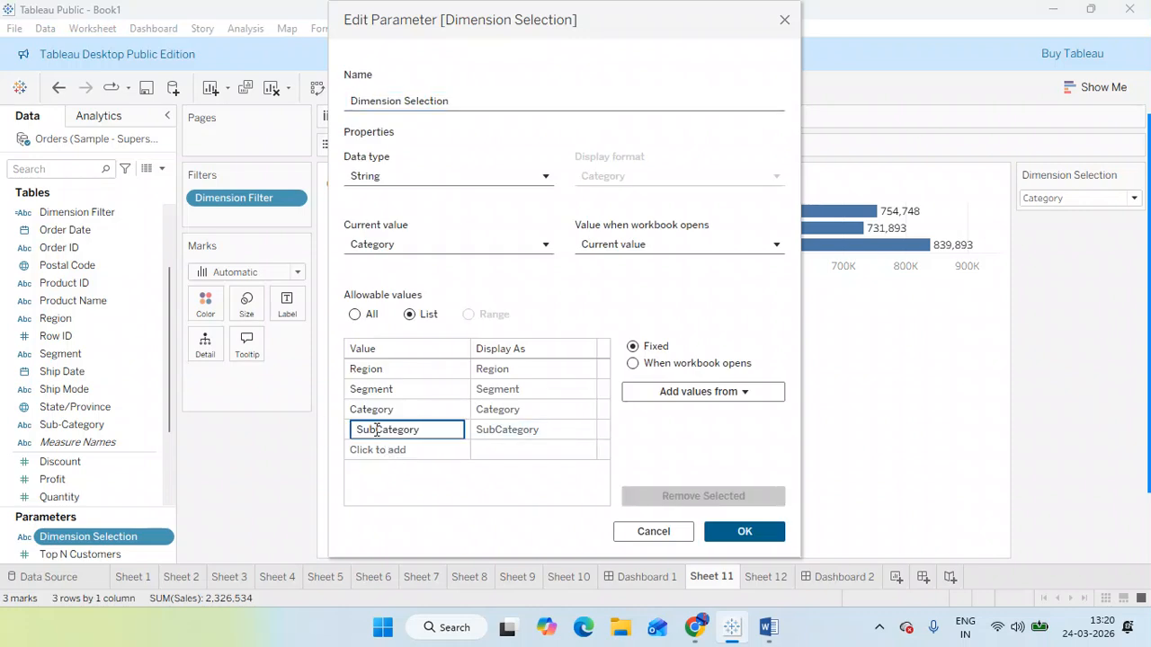
left_click(376, 429)
type("-")
left_click(764, 530)
left_click(1110, 198)
left_click(1061, 268)
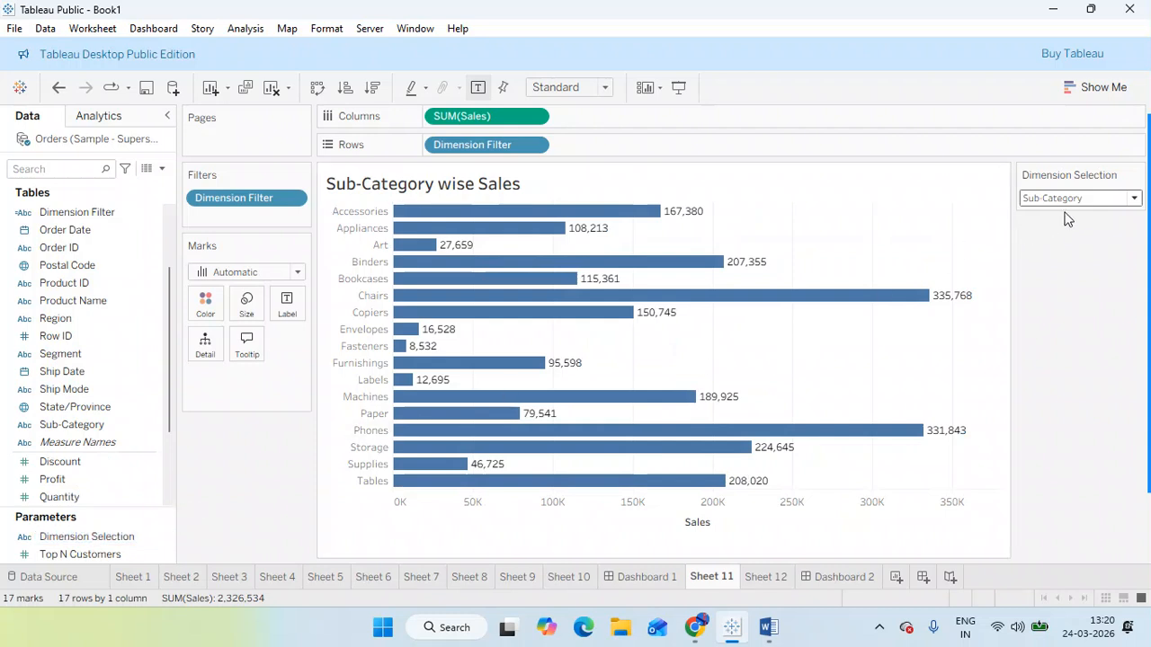
Step: On Dashboard 2, show the Dimension Selection parameter control for the sales chart
left_click(829, 575)
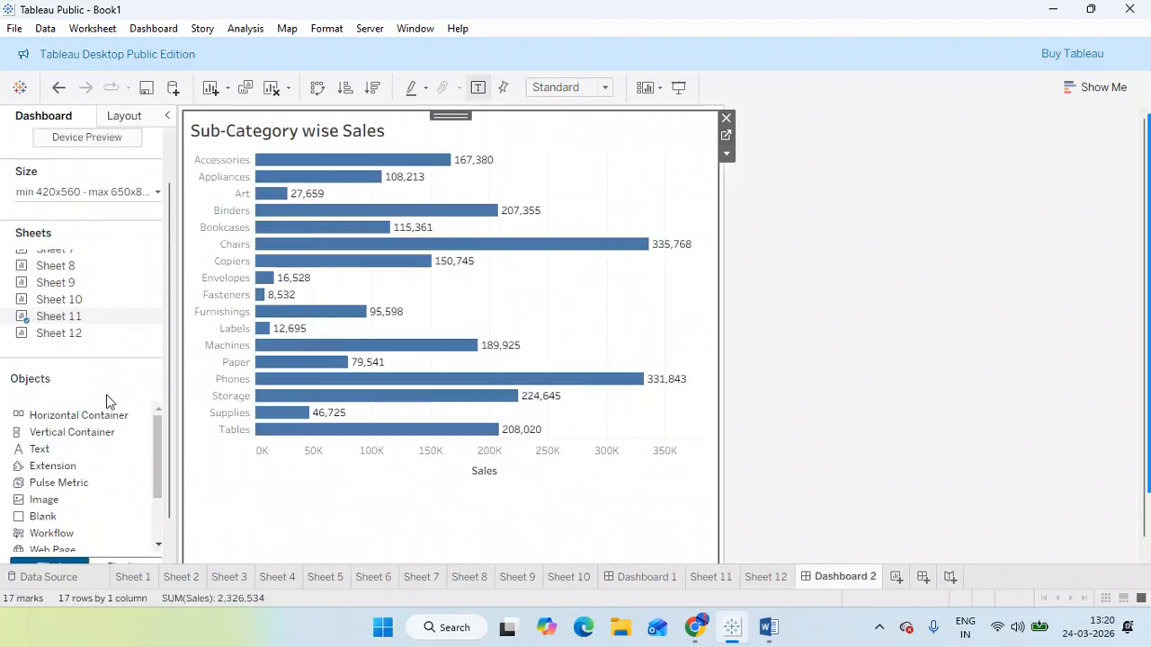
left_click(726, 153)
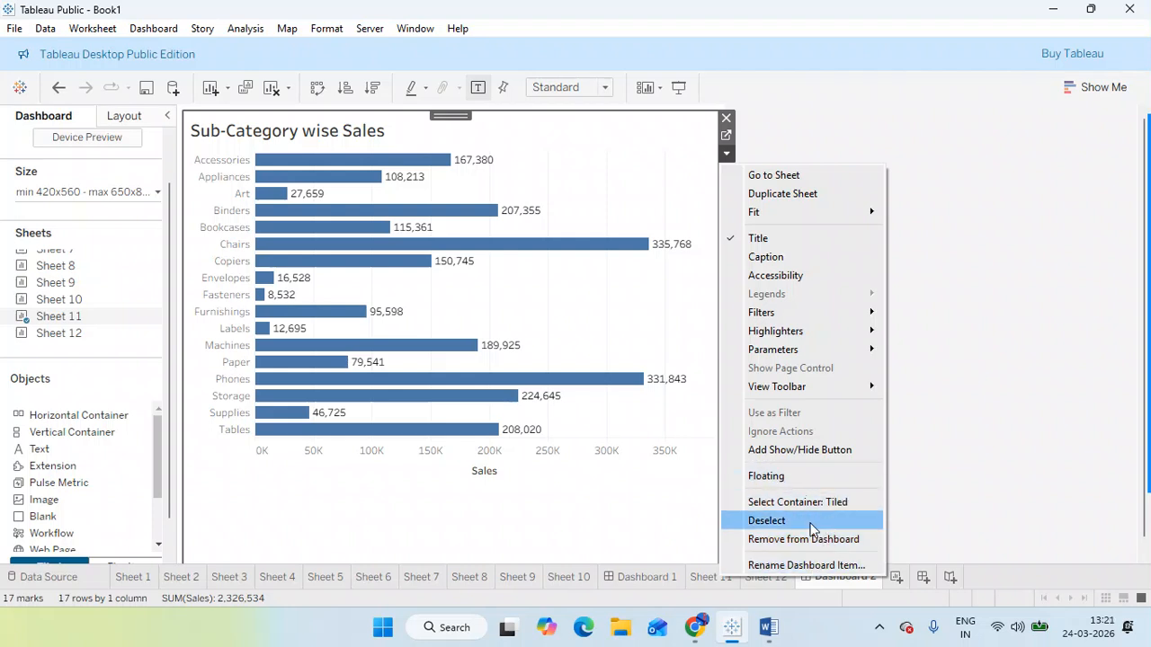
mouse_move(834, 351)
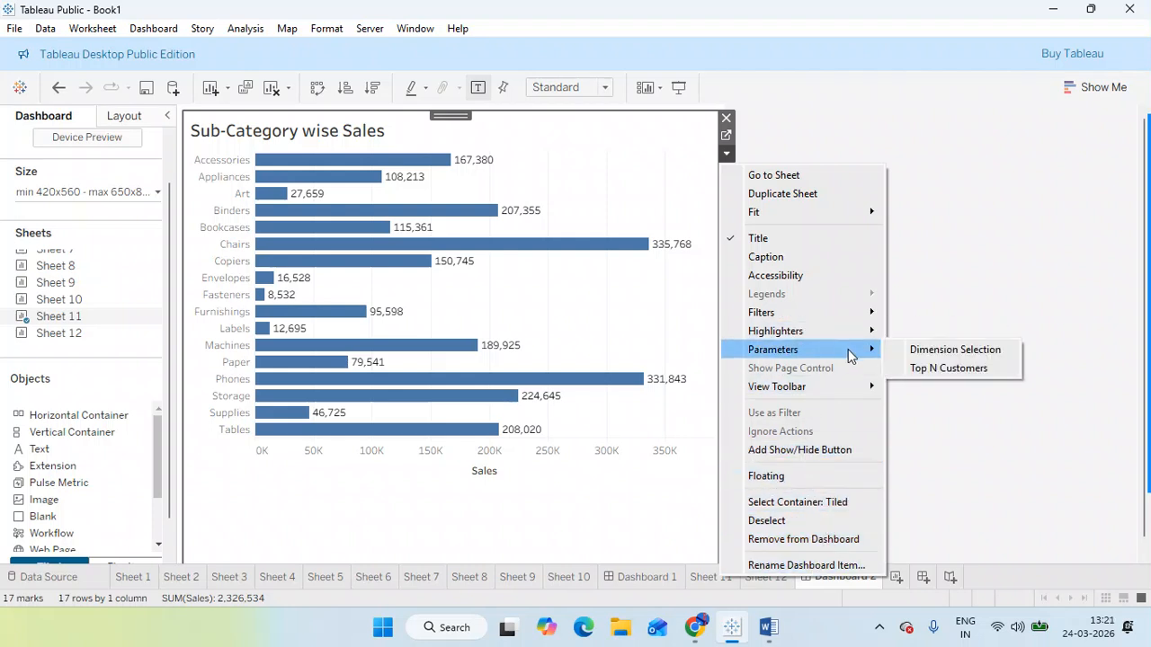
left_click(927, 354)
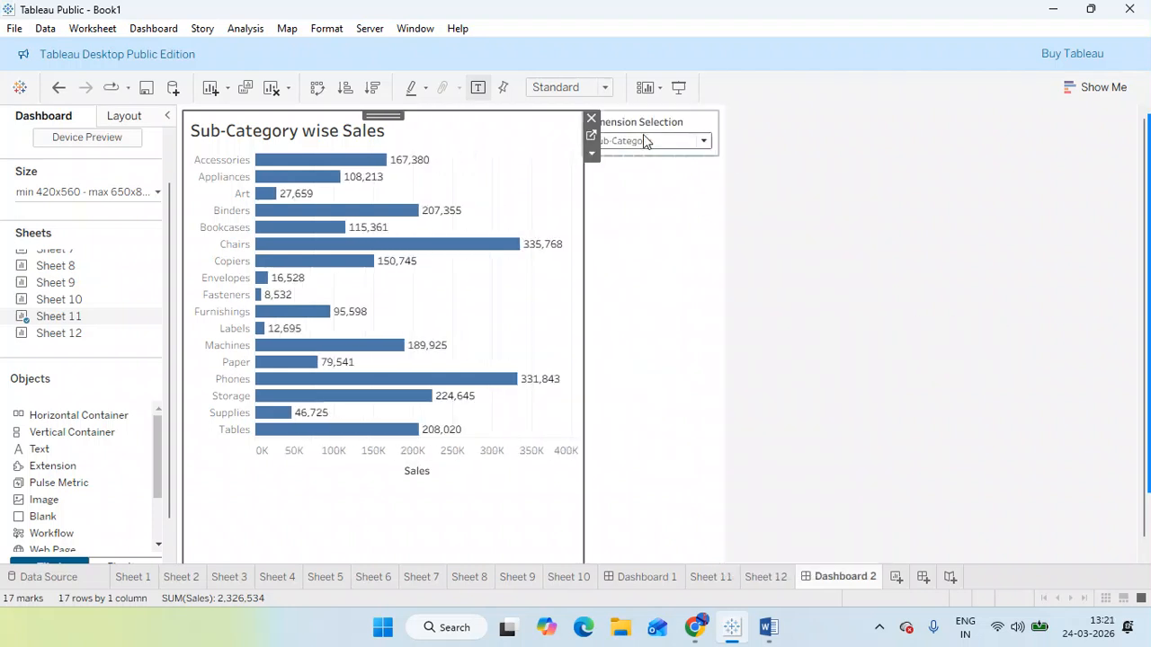
Step: Make the Dimension Selection control floating and remove the empty container it leaves beside the chart
left_click(644, 142)
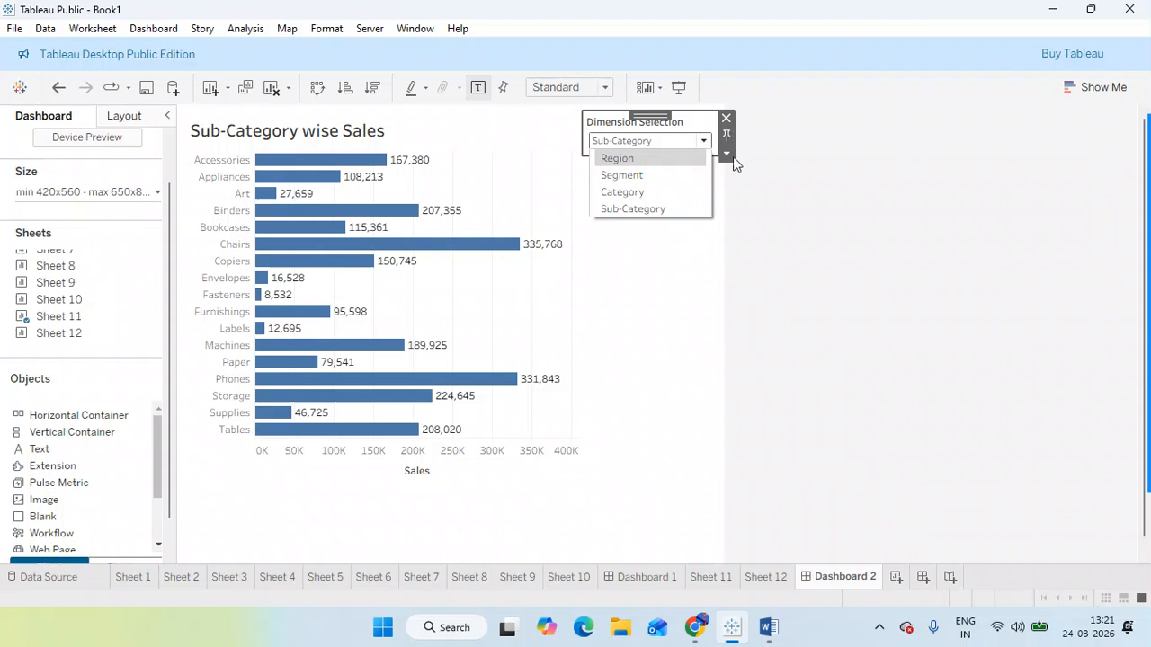
left_click(728, 155)
left_click(727, 154)
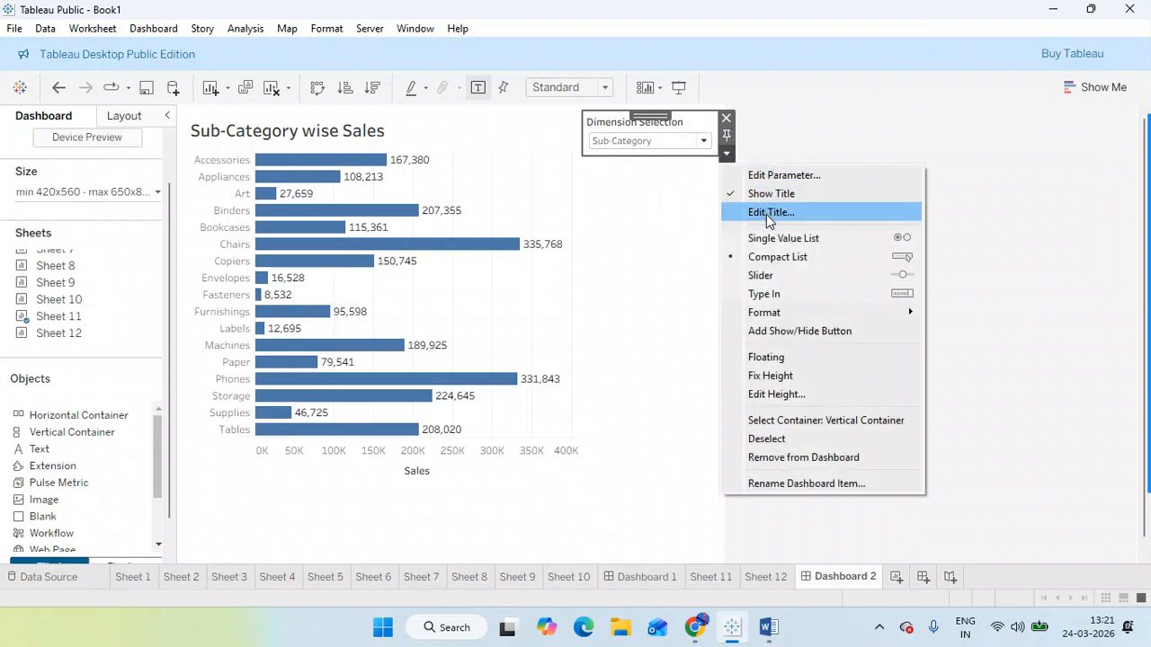
left_click(787, 356)
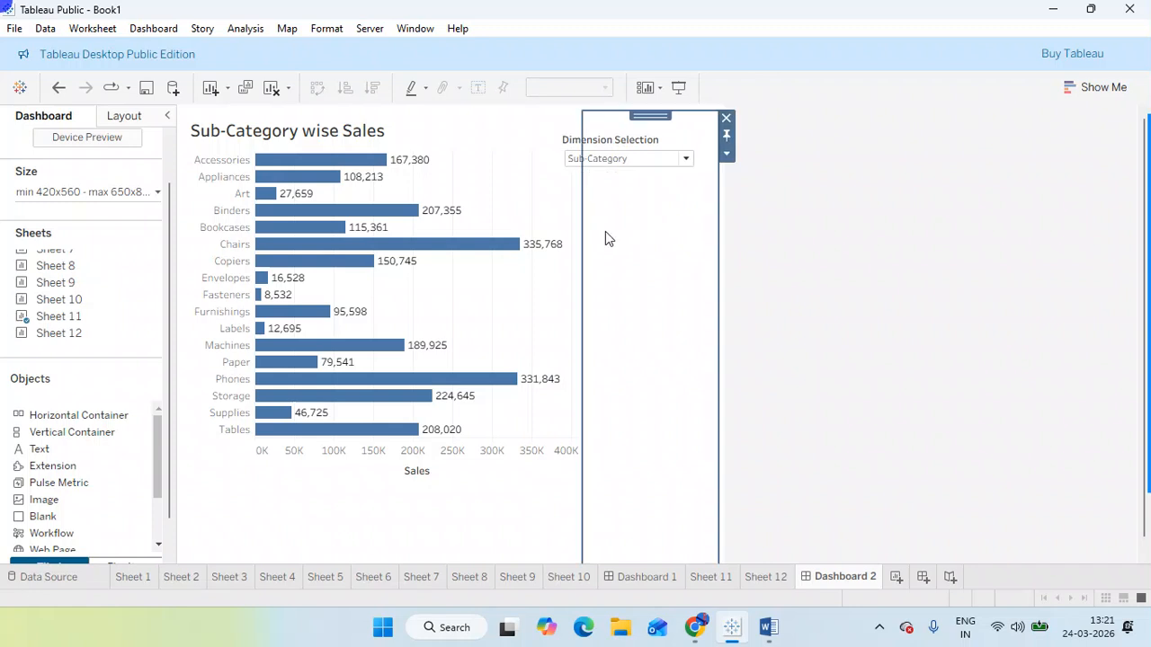
left_click(730, 120)
left_click(605, 146)
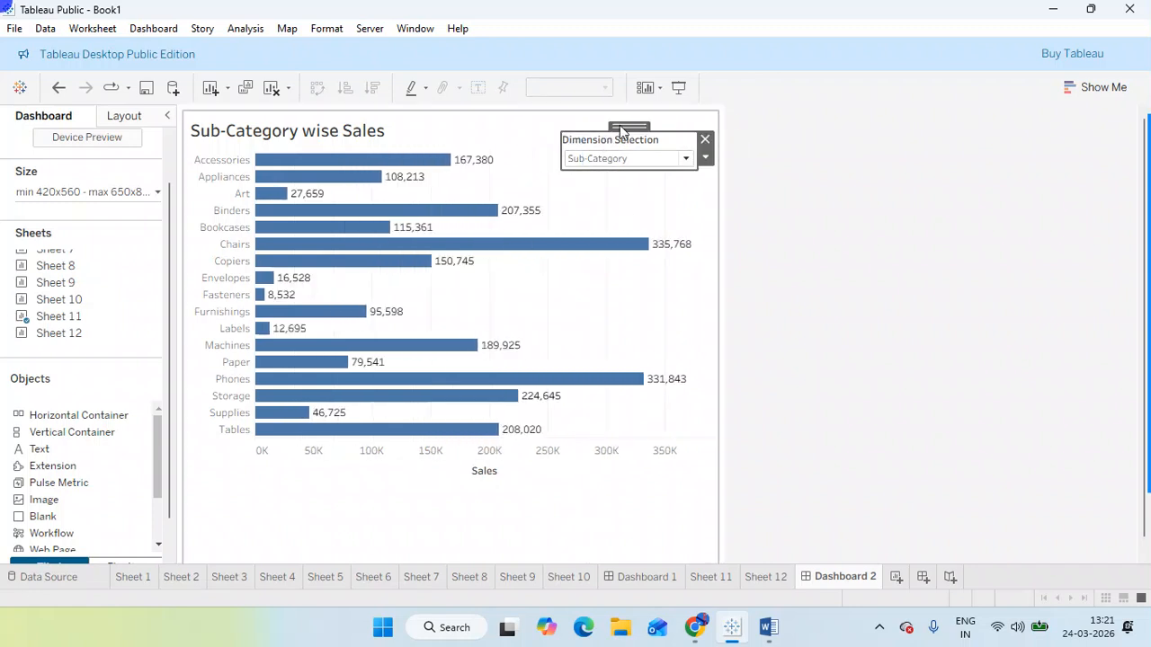
Step: Set Dimension Selection to Region and move the floating control into the chart's upper-right corner, above the bars
left_click_drag(622, 123, 628, 115)
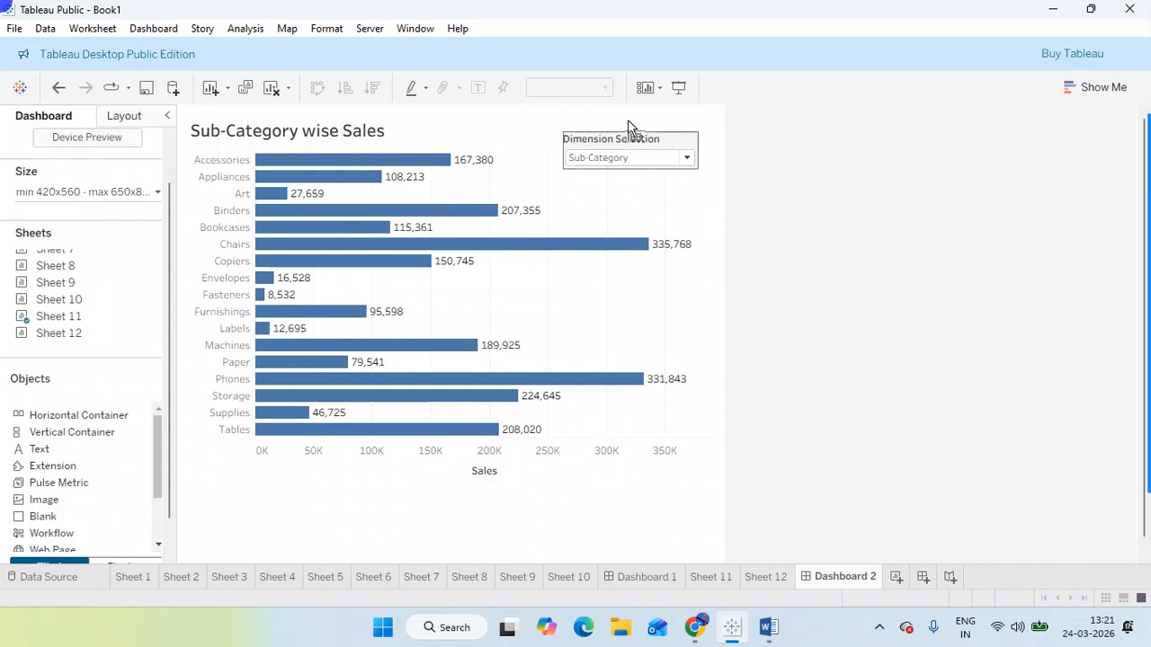
left_click(640, 148)
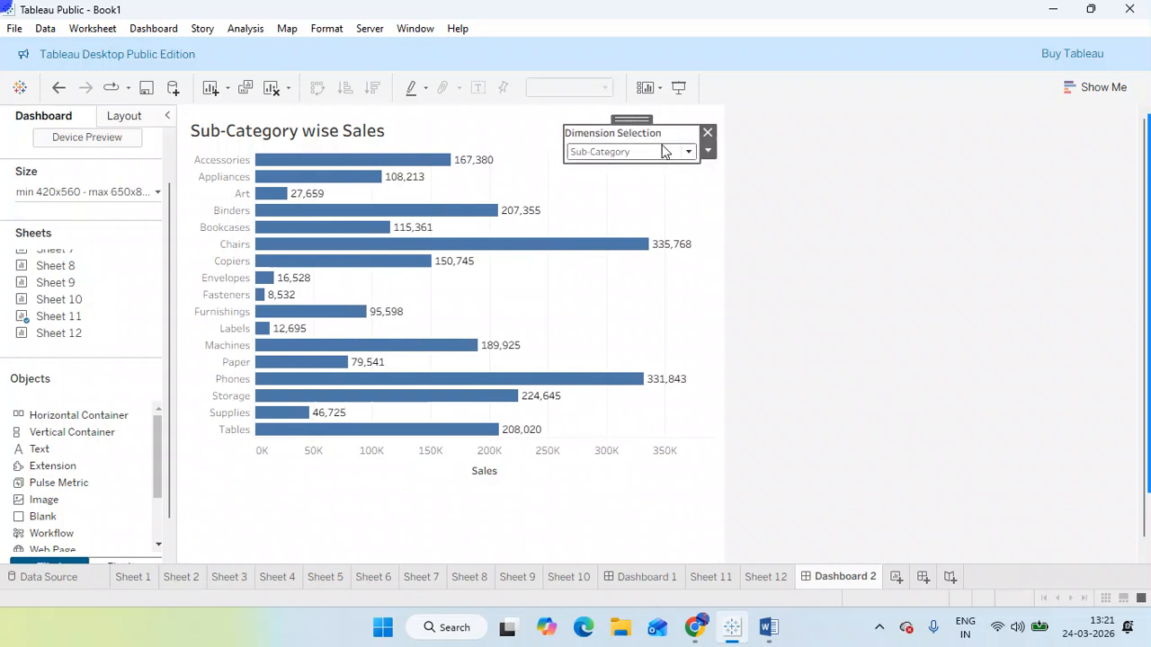
left_click(654, 155)
left_click(638, 171)
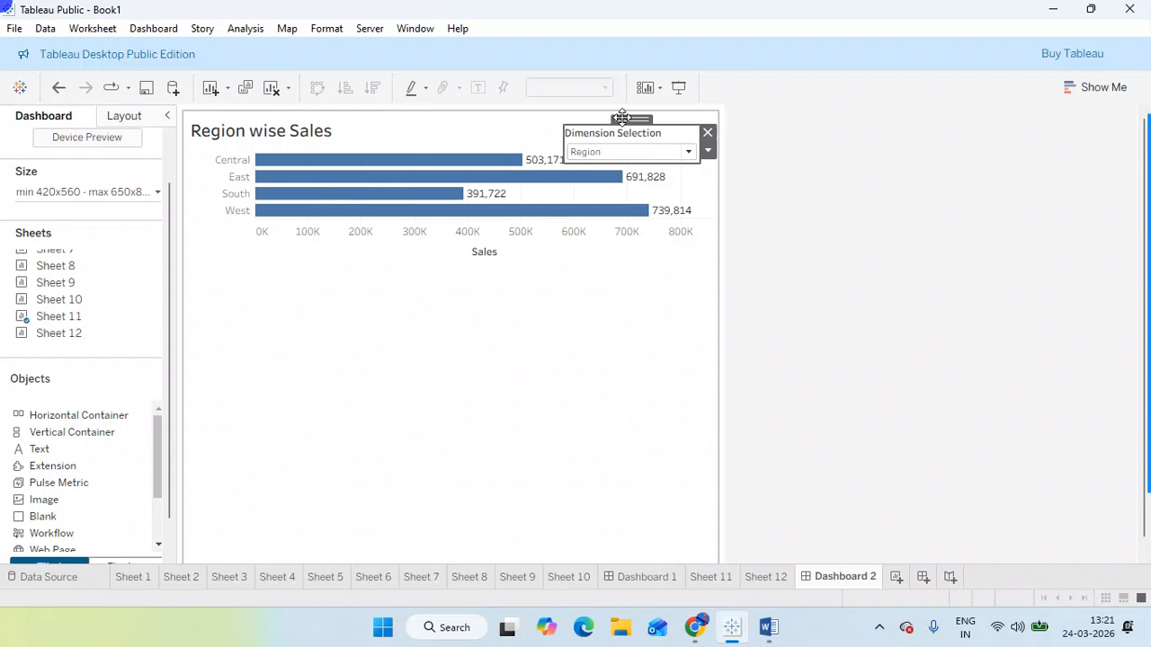
left_click_drag(624, 121, 635, 116)
left_click(663, 122)
Step: Test the floating Dimension Selection control on Dashboard 2 by switching it to Segment, Category and Sub-Category
left_click(662, 141)
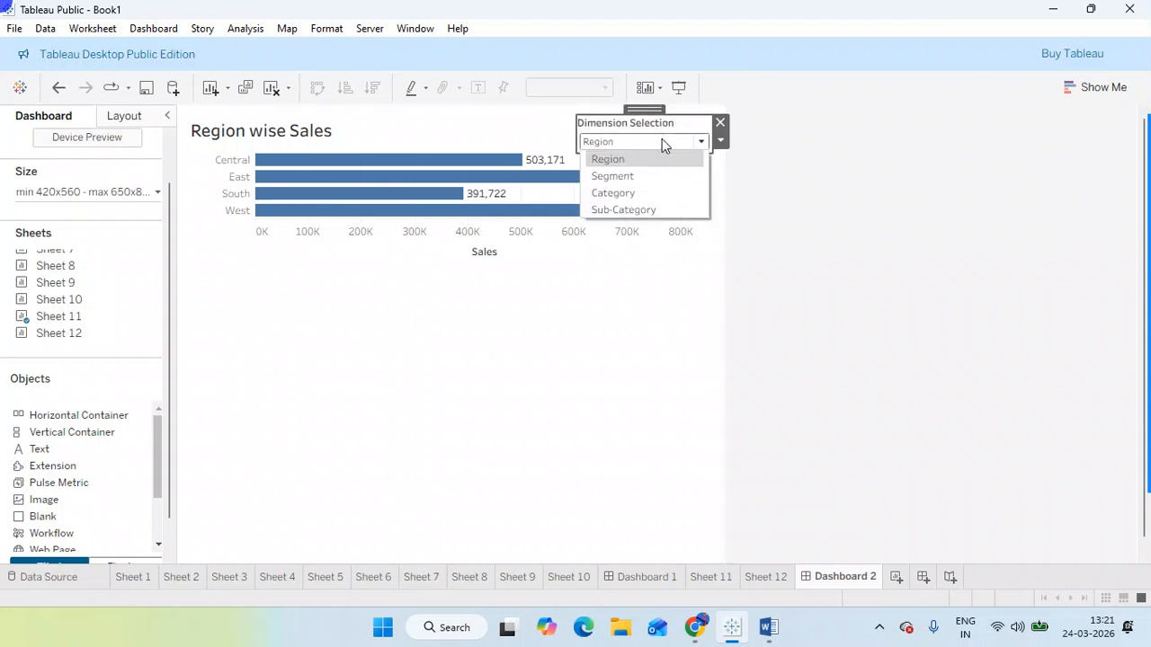
left_click(633, 174)
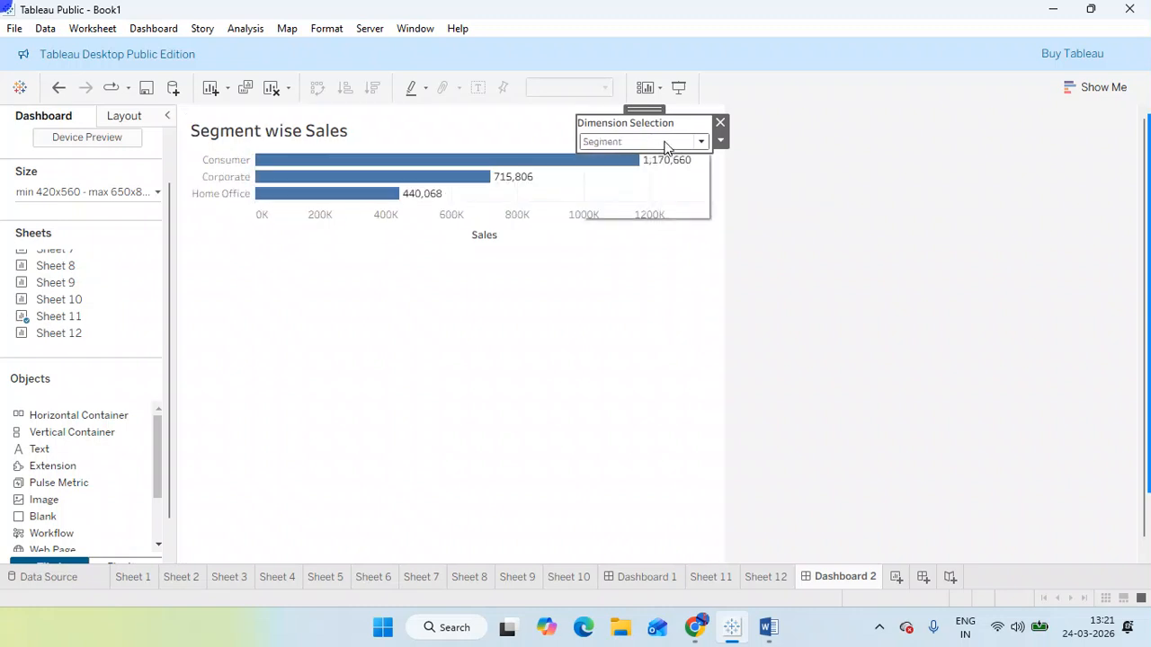
left_click(659, 142)
left_click(606, 191)
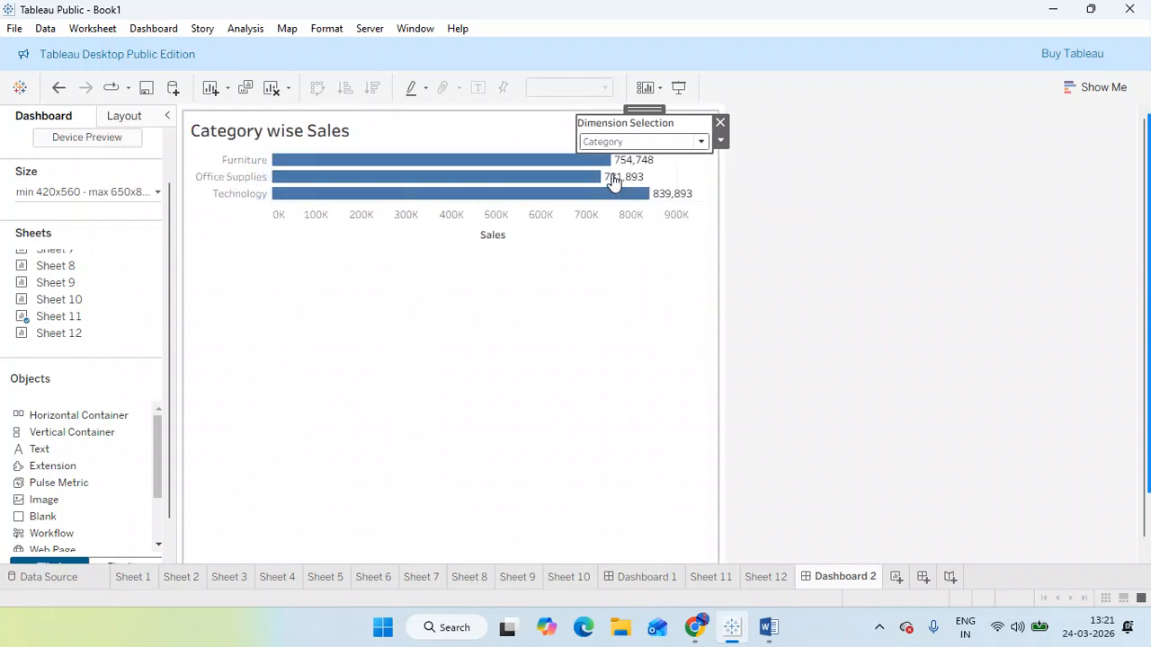
left_click(627, 145)
left_click(611, 209)
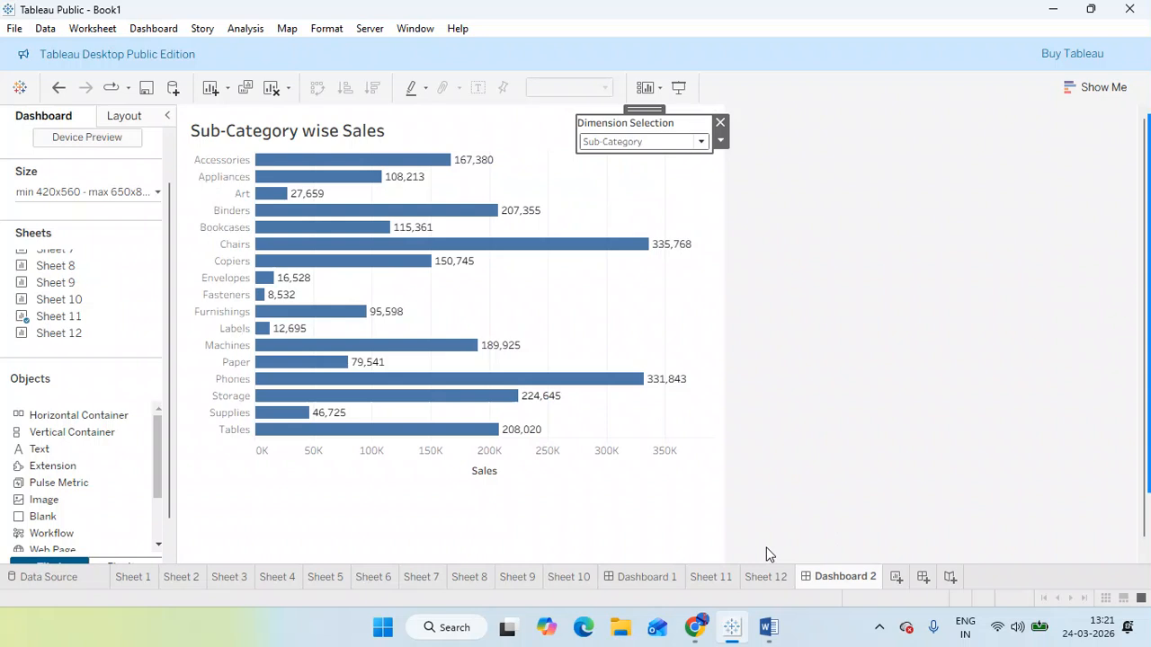
Step: Switch Dimension Selection on the dashboard to Segment and Region, ending on Category
left_click(627, 148)
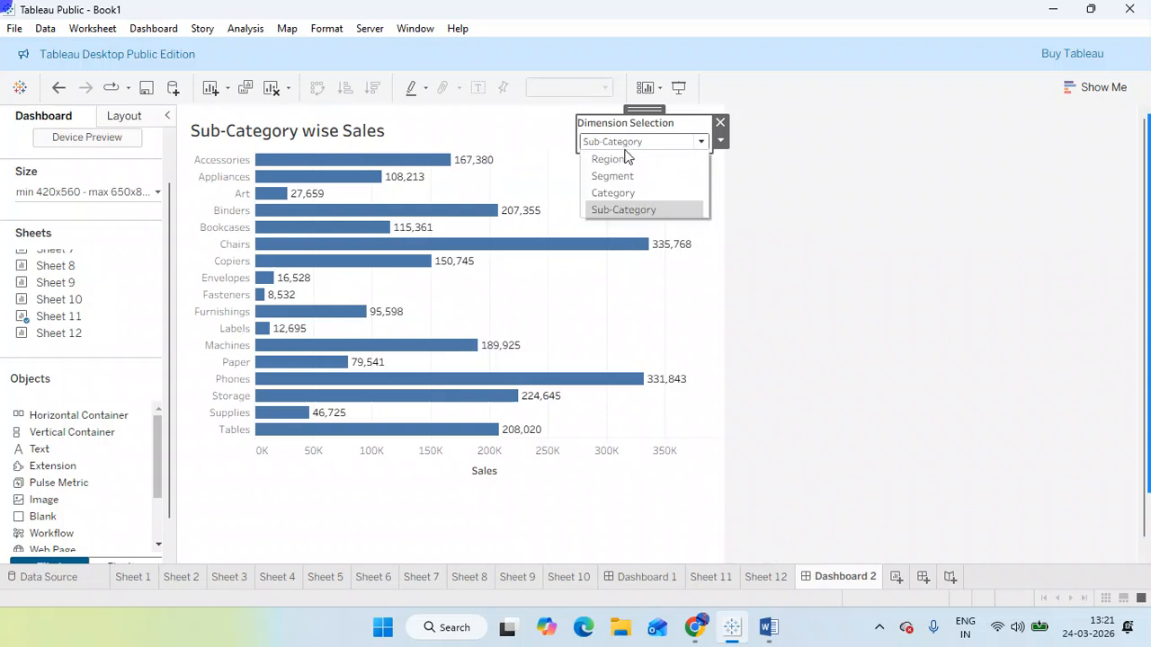
left_click(619, 174)
left_click(627, 146)
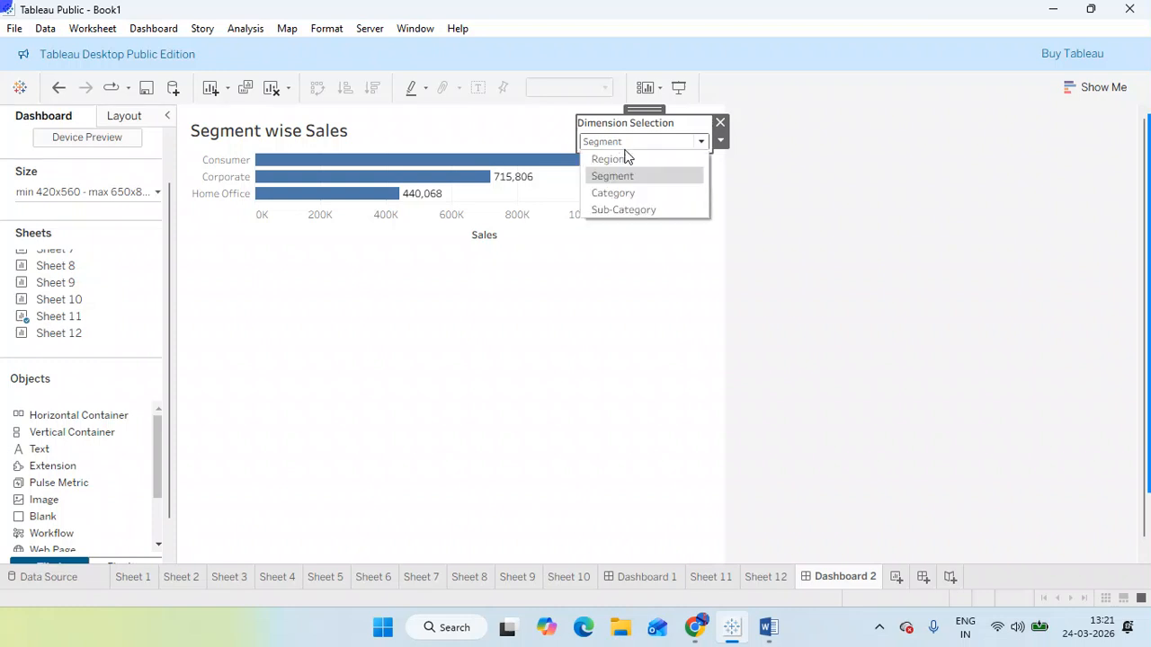
left_click(624, 157)
left_click(639, 151)
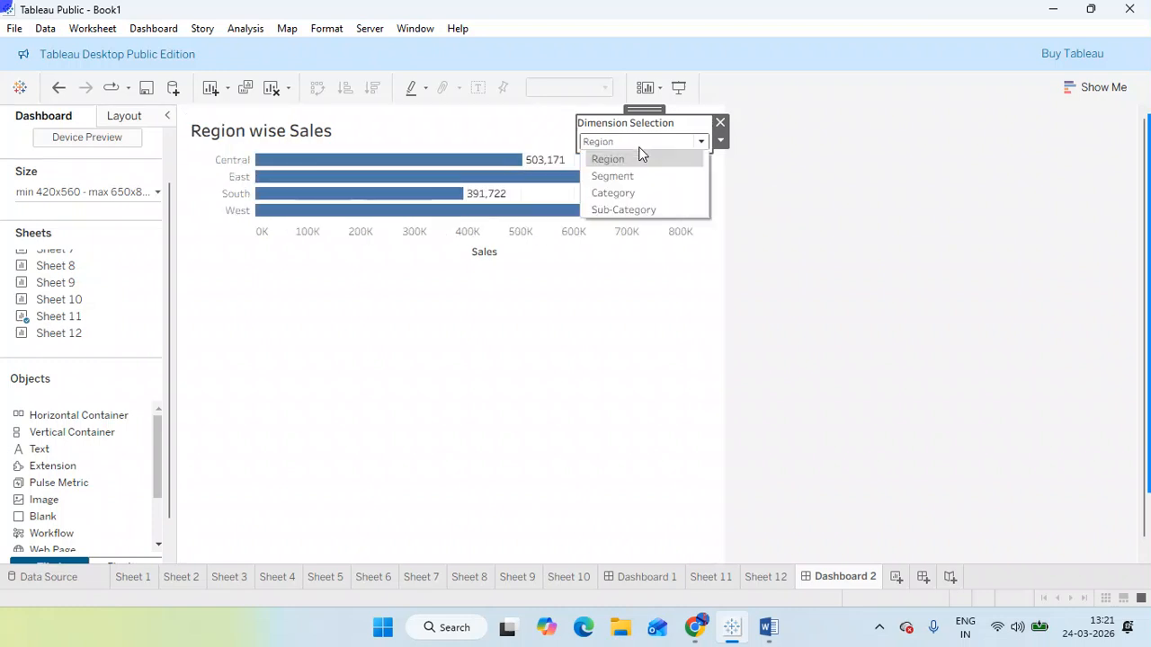
left_click(624, 189)
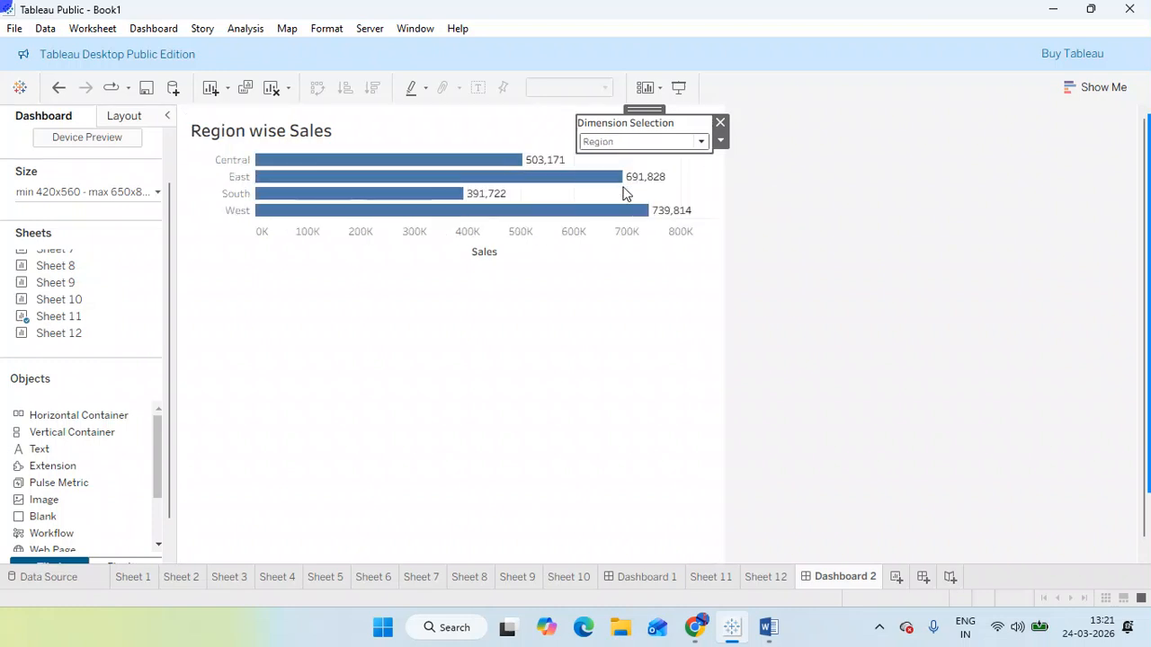
Step: On Sheet 11, add Profit, Quantity and Discount to Columns beside Sales
left_click(706, 576)
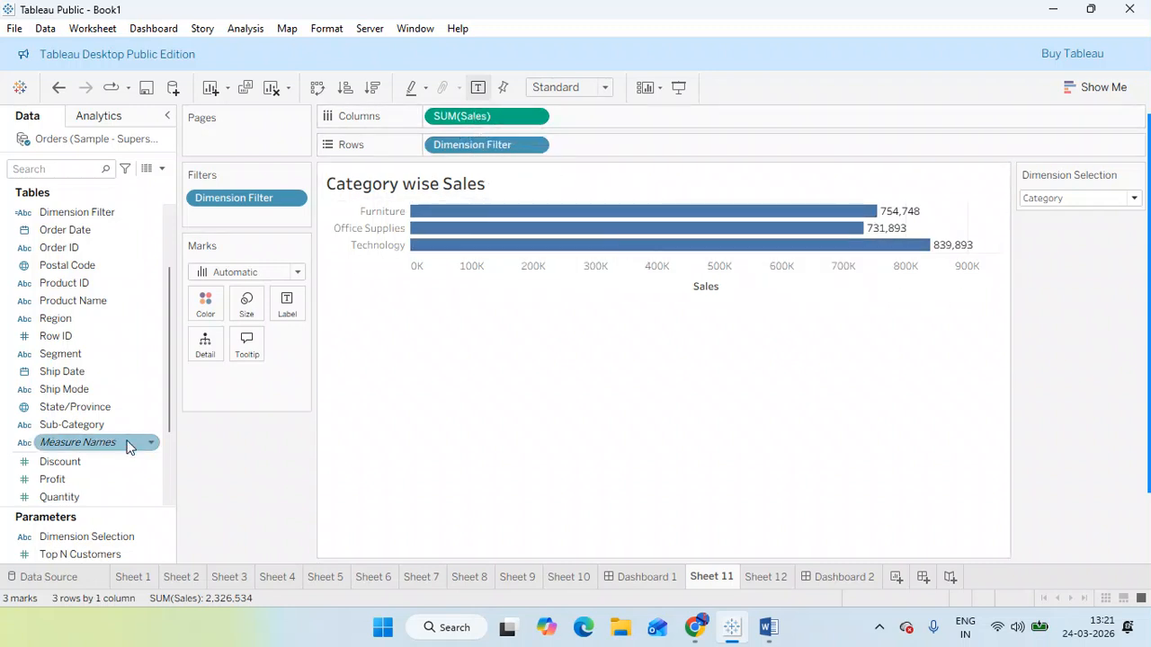
left_click_drag(80, 473, 598, 118)
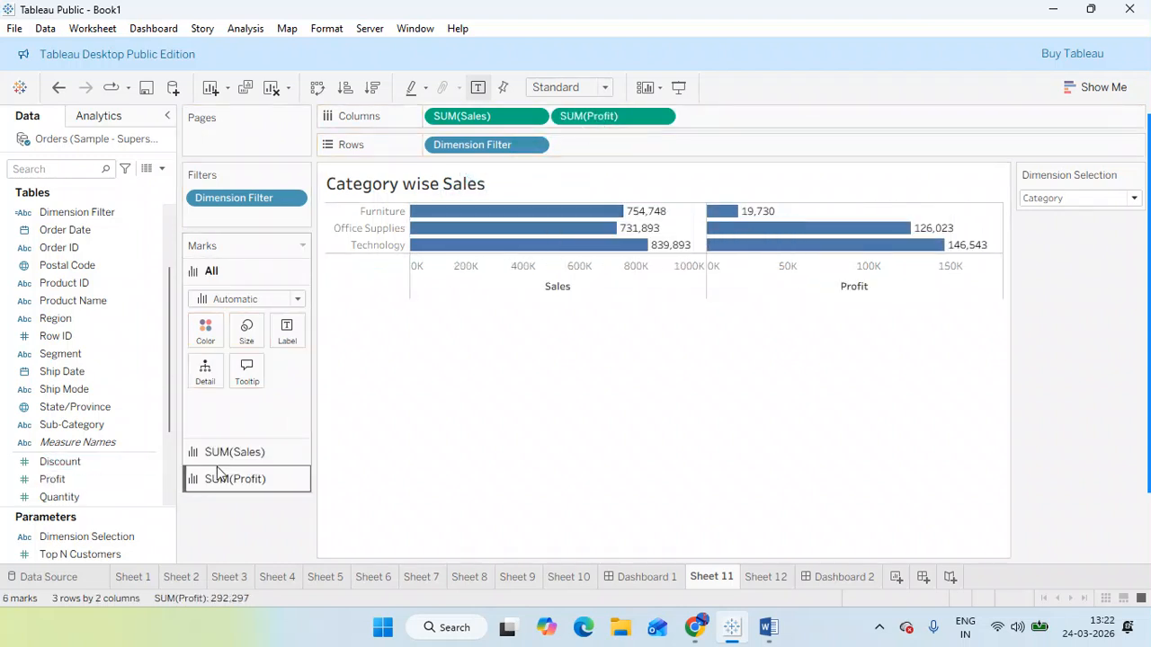
left_click_drag(88, 497, 686, 123)
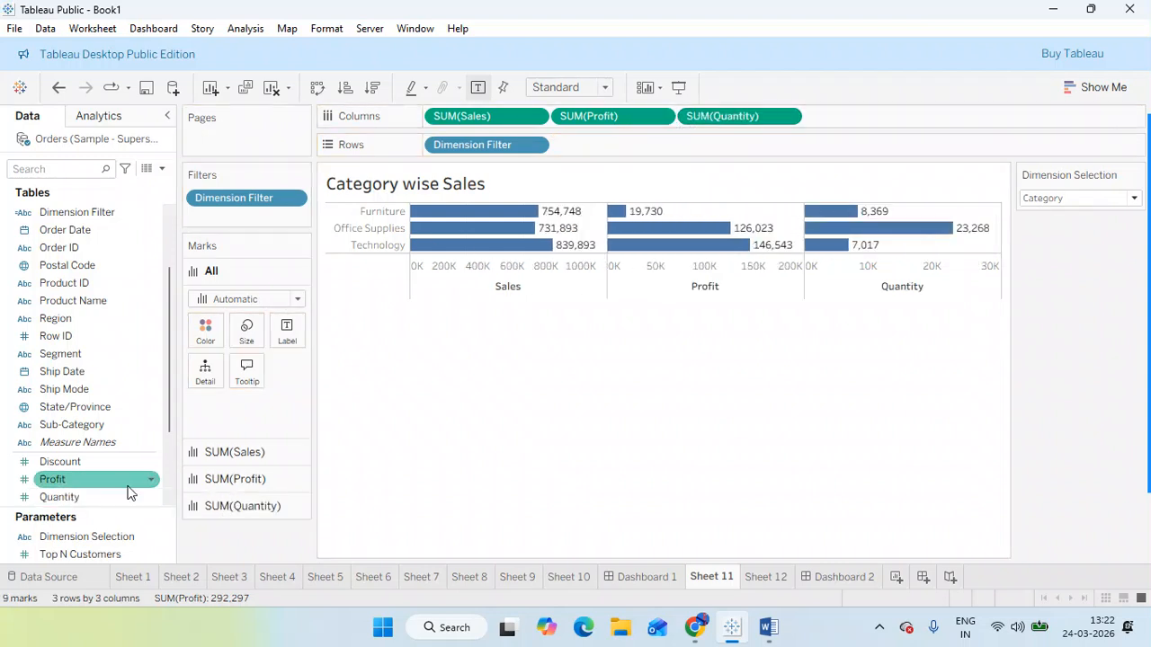
scroll(129, 485, "down", 2)
left_click(77, 357)
left_click_drag(78, 358, 861, 123)
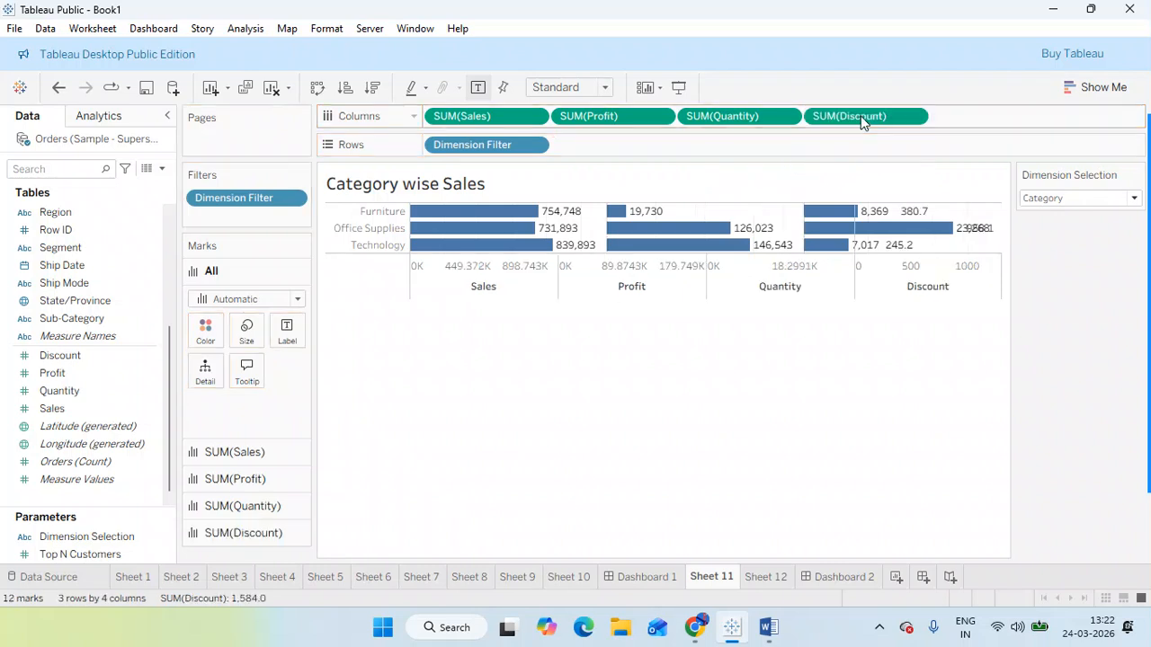
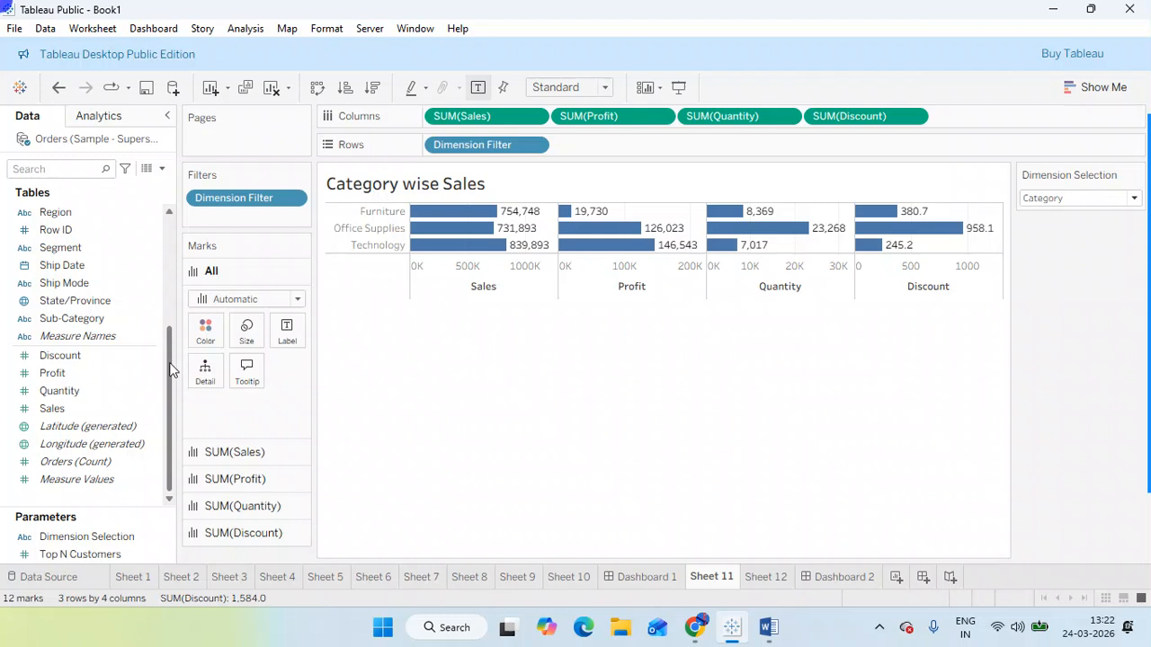
Step: Remove Profit, Quantity and Discount from Columns, keeping only Sales
left_click_drag(173, 367, 174, 227)
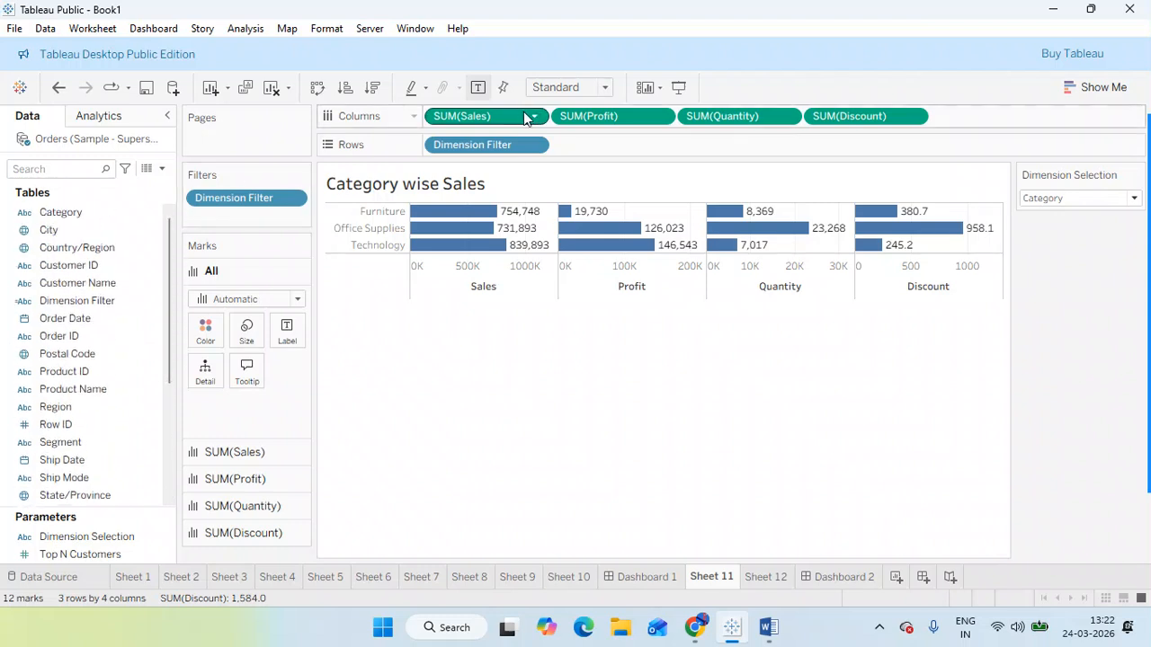
left_click_drag(603, 122, 1014, 372)
left_click_drag(617, 118, 1061, 460)
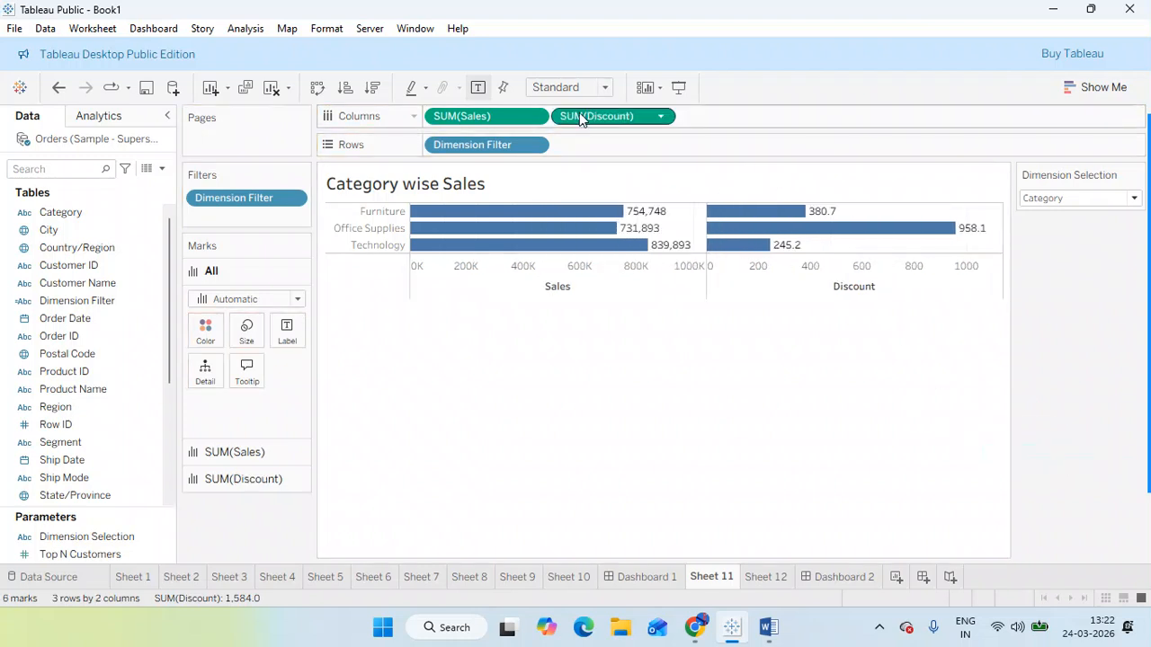
left_click_drag(578, 118, 1066, 488)
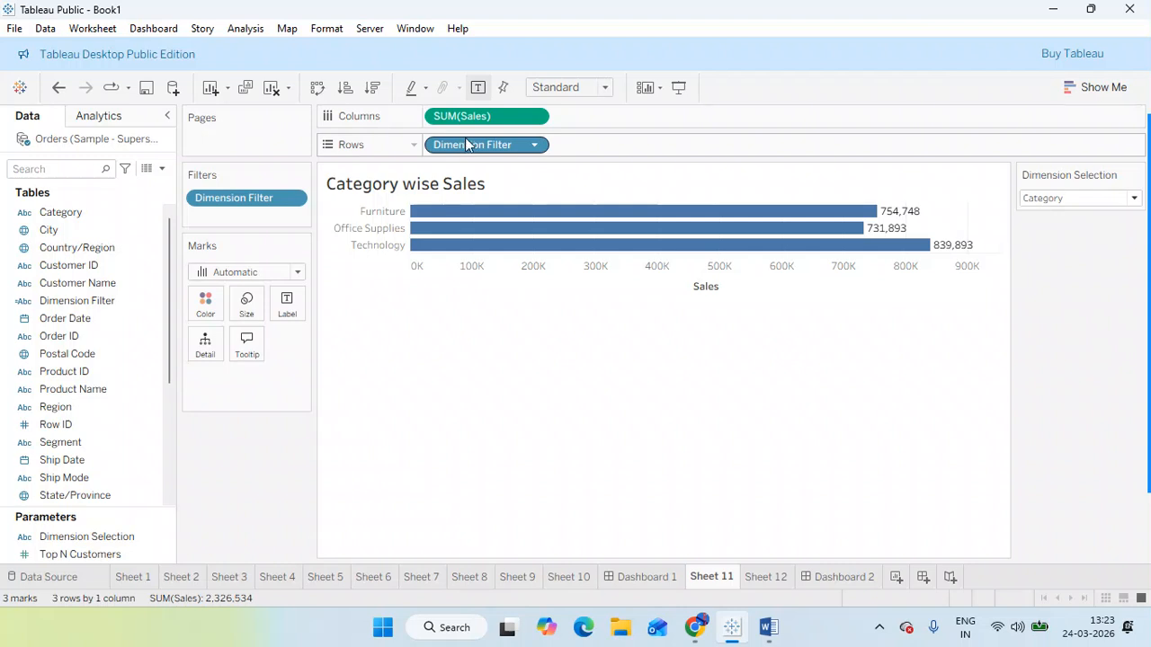
Step: Replace Sales on Columns with Profit, and replace Profit with Quantity as the only measure
scroll(101, 509, "down", 1)
scroll(101, 510, "down", 5)
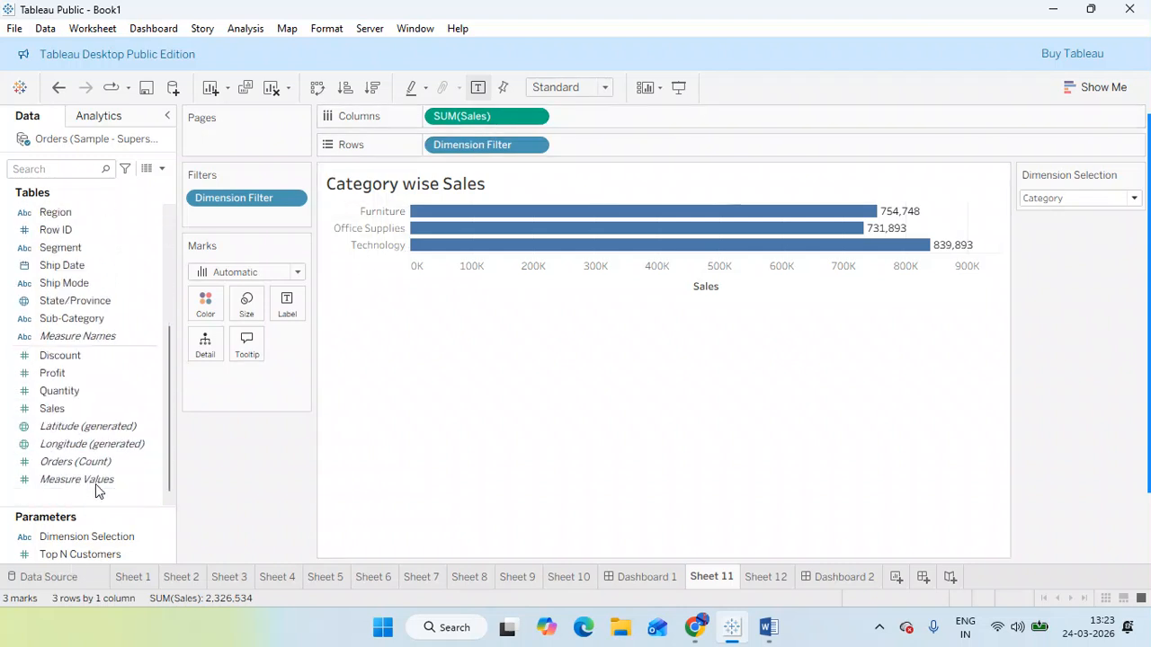
left_click_drag(476, 117, 256, 485)
left_click_drag(56, 373, 563, 119)
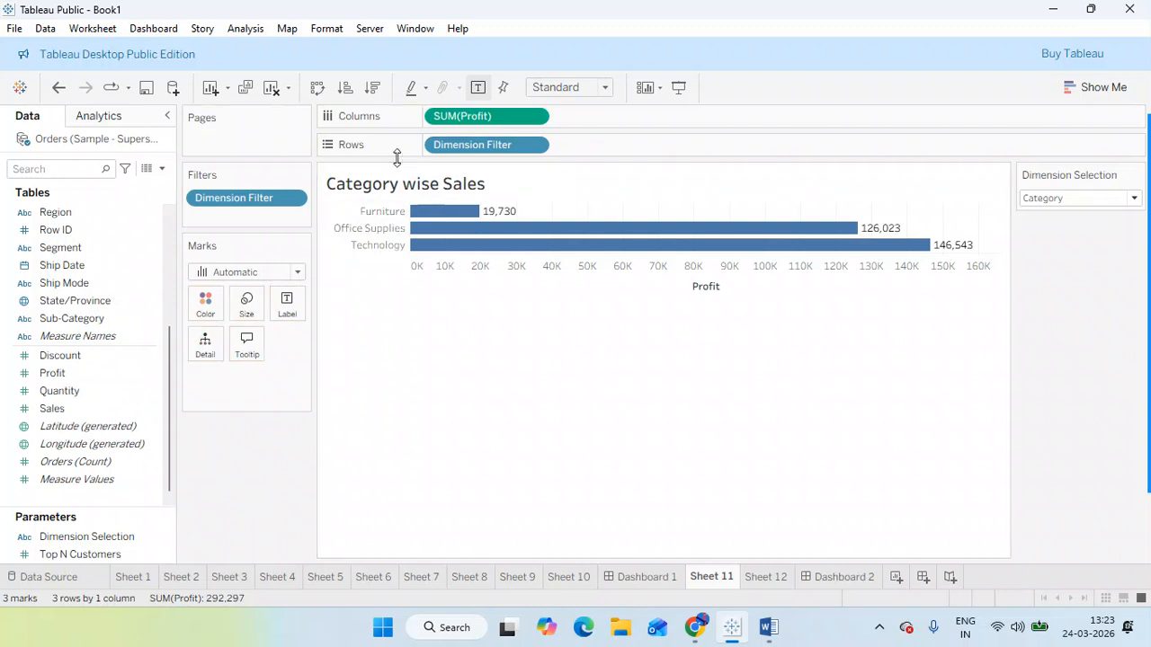
left_click_drag(467, 119, 202, 483)
left_click_drag(59, 391, 525, 120)
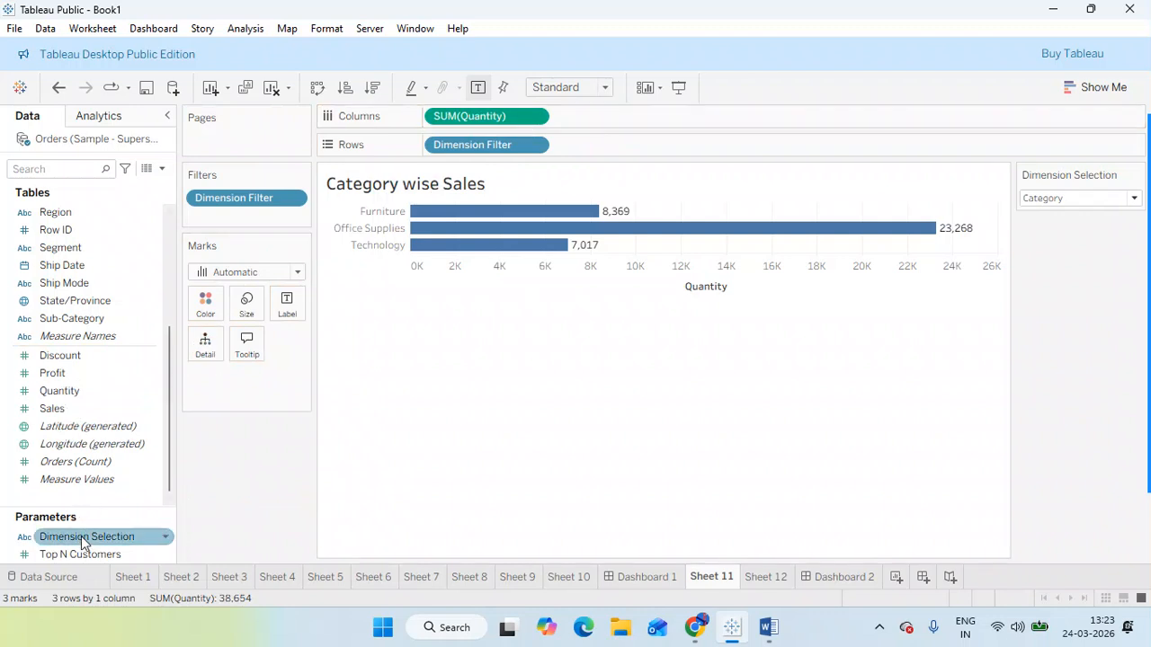
left_click(162, 170)
left_click(131, 185)
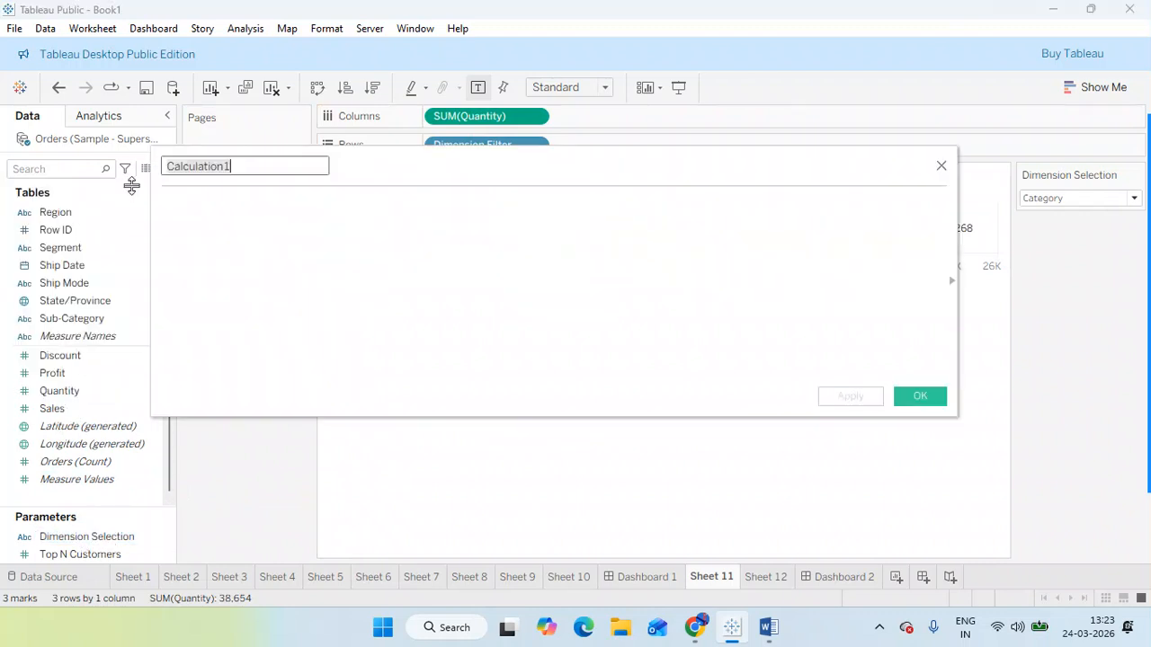
left_click(941, 166)
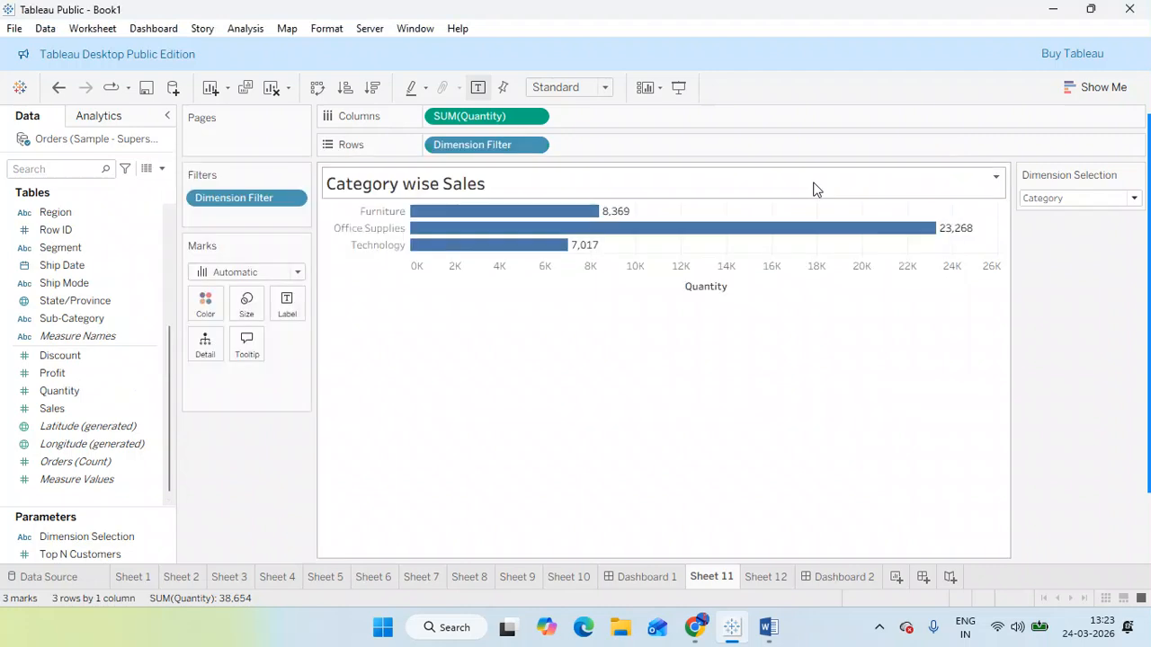
Step: Start a new parameter named Switing of Measures with data type String and allowable values from a list
left_click(161, 169)
left_click(108, 205)
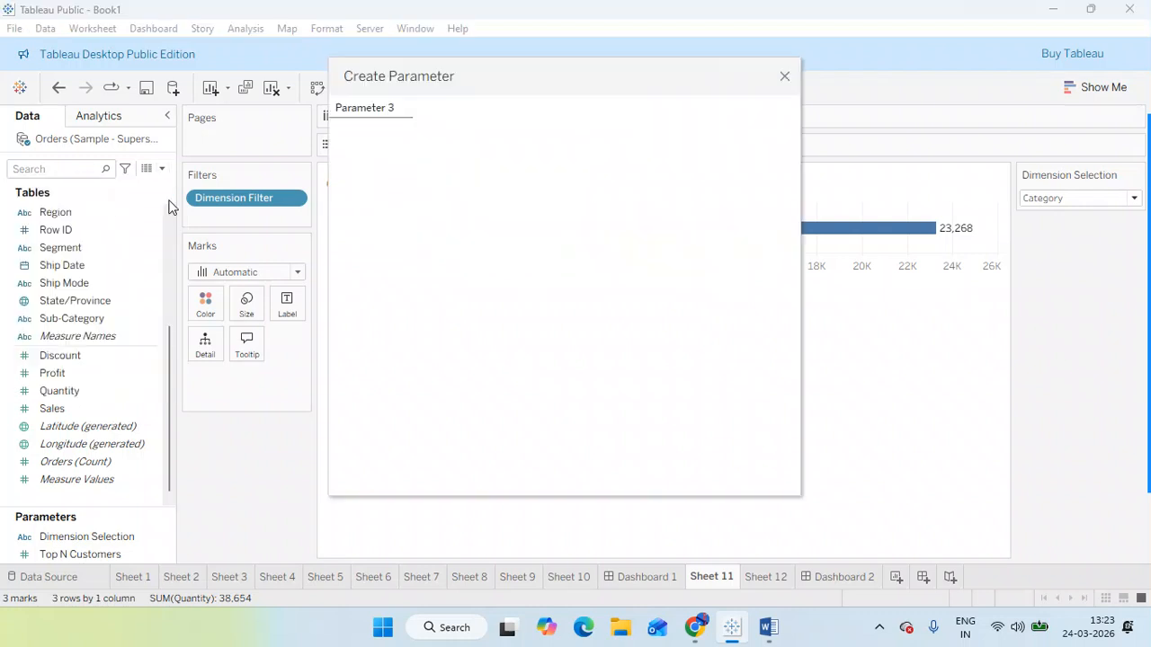
left_click_drag(432, 159, 334, 164)
type("Switing of M")
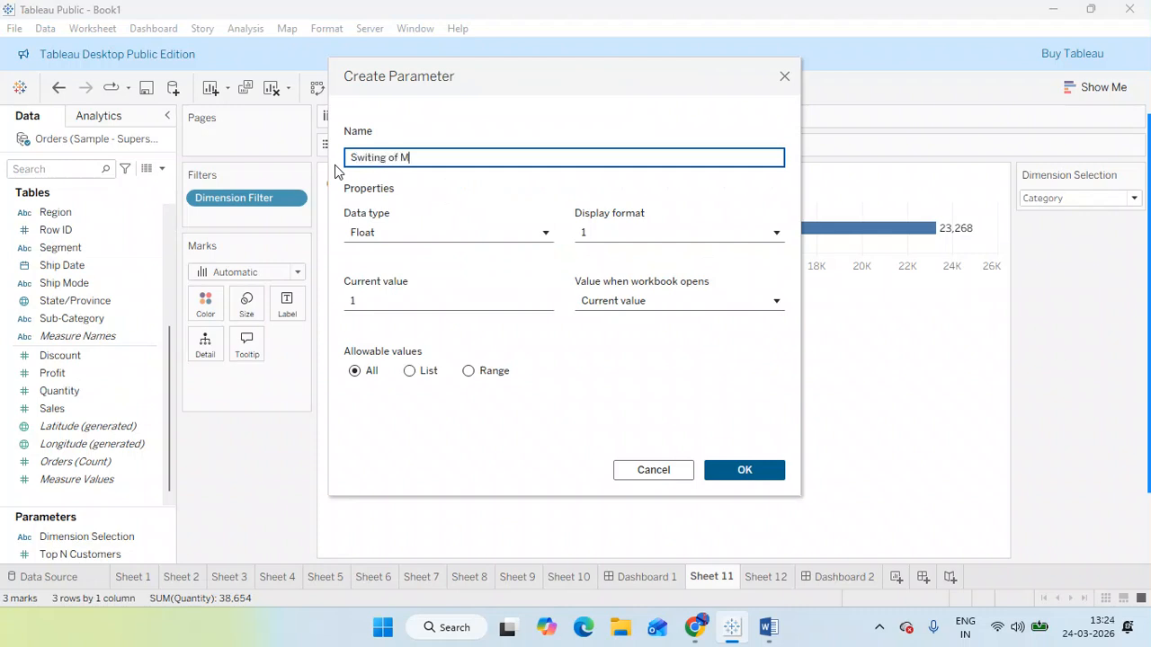
type("easures")
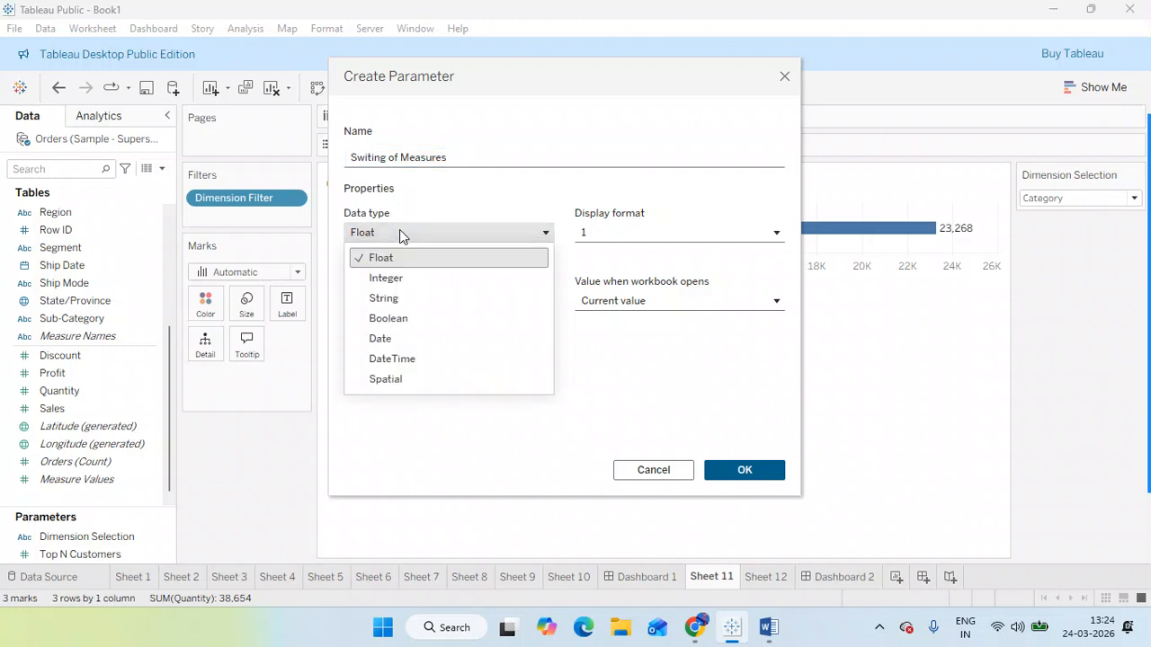
left_click(392, 297)
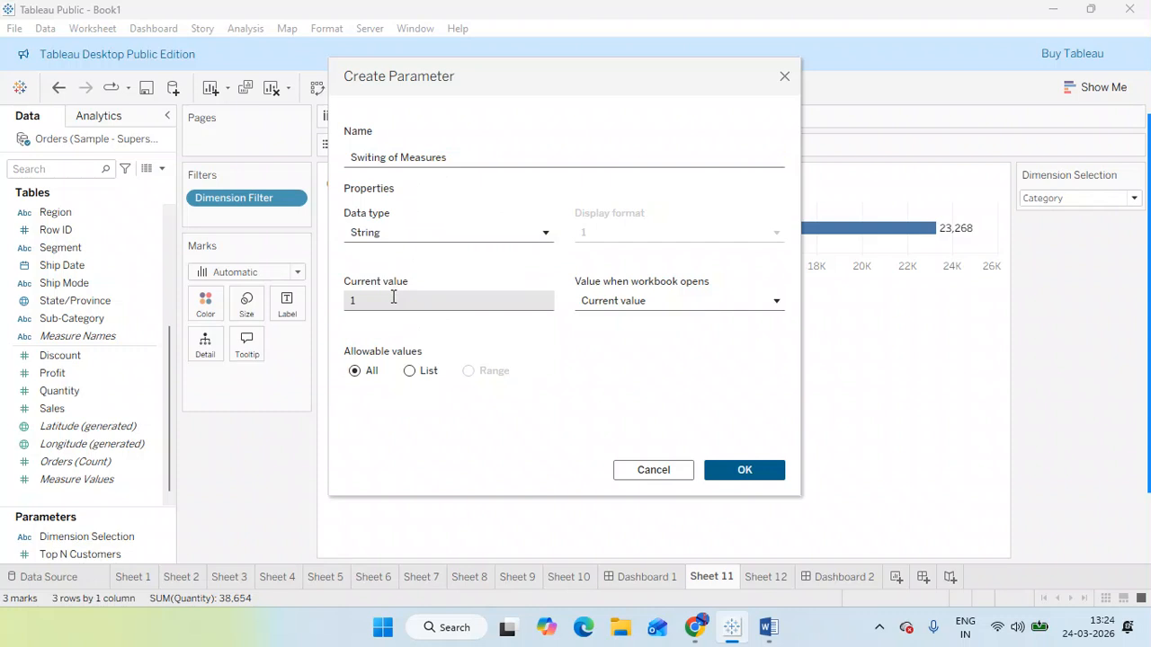
left_click(409, 371)
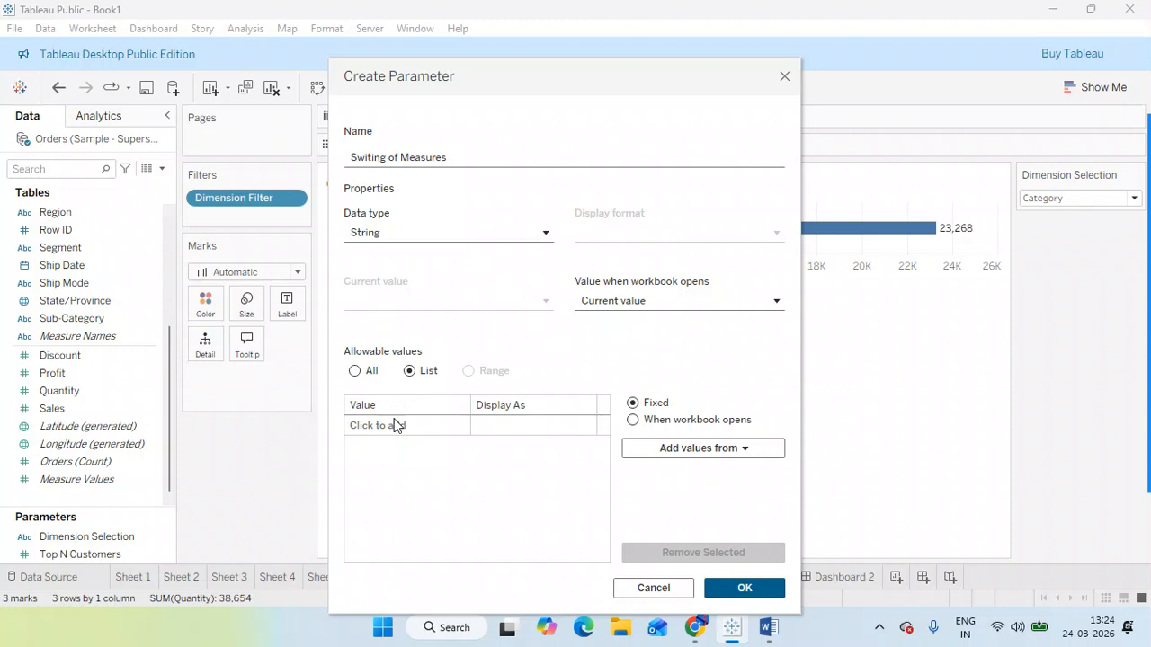
Step: Add Discount, Sales, Profit and Quantity to the parameter's value list and create the parameter
left_click(396, 425)
type("Discount")
key("Return")
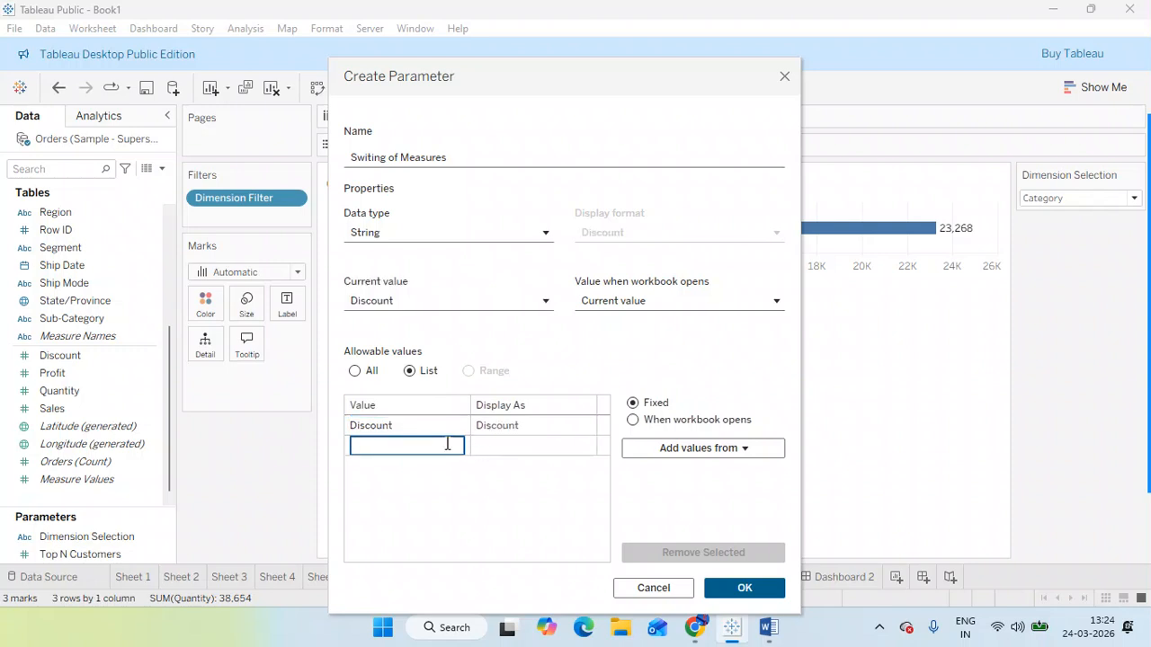
left_click(398, 426)
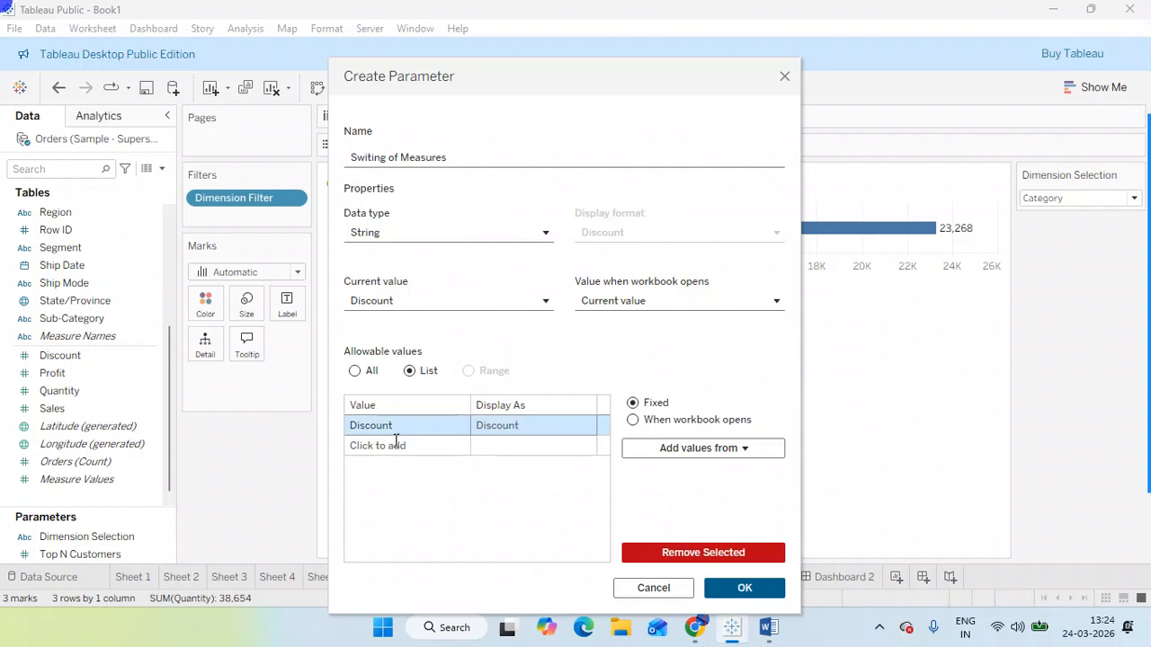
left_click(397, 440)
type("Sales")
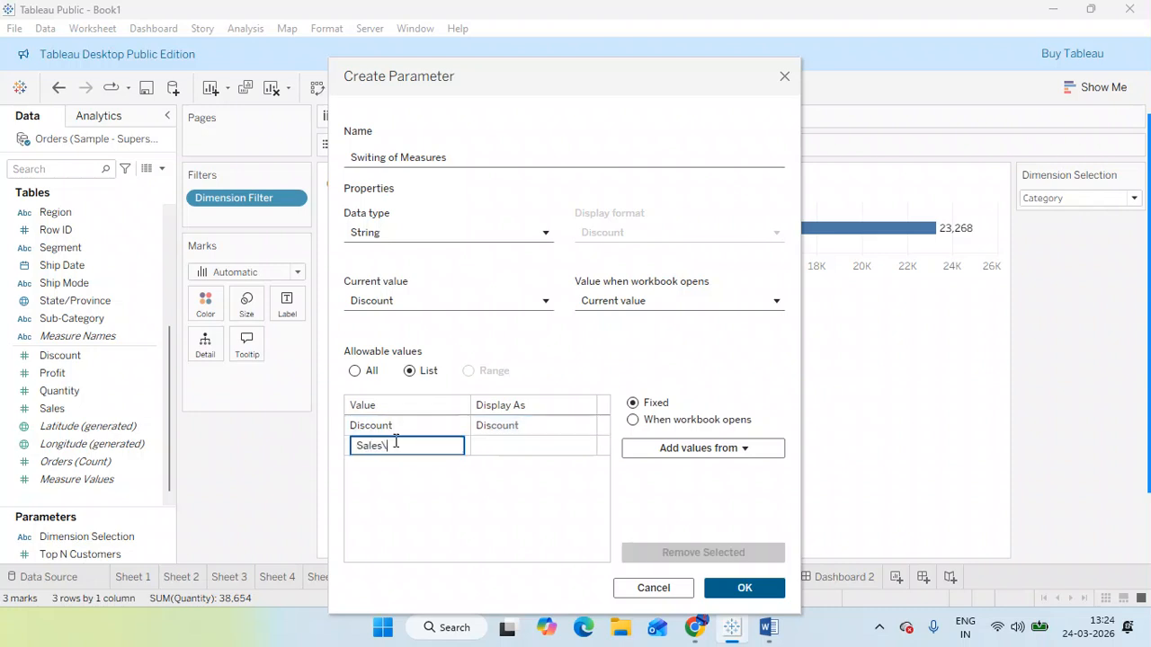
key("Return")
type("Profit")
key("Return")
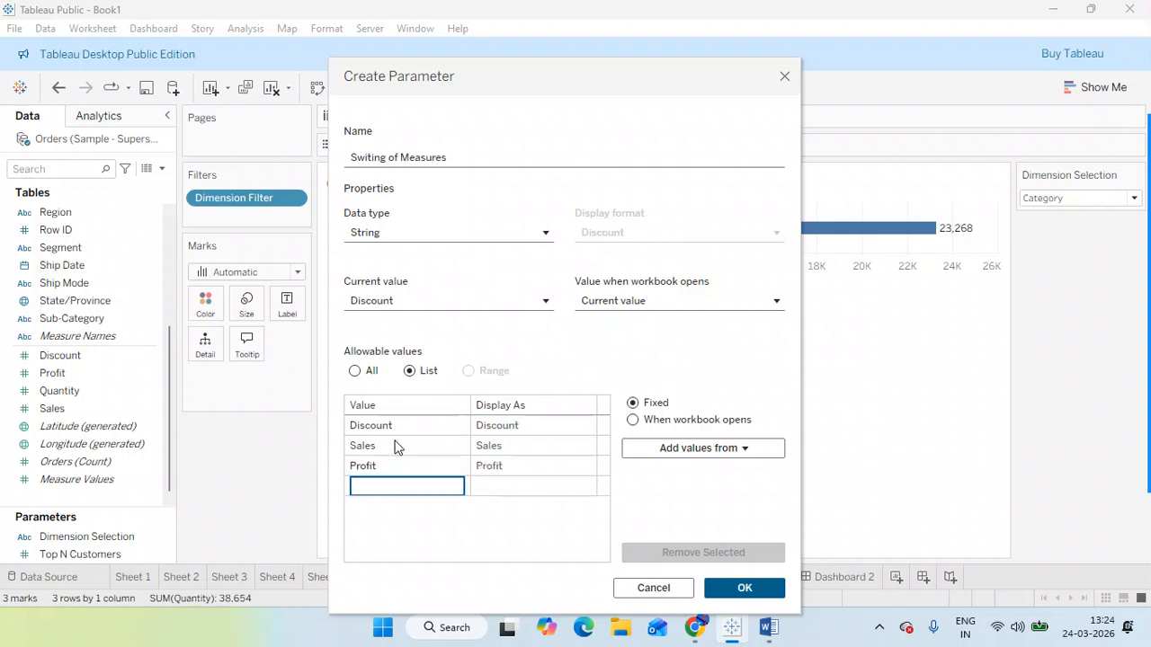
type("Quantity")
key("Return")
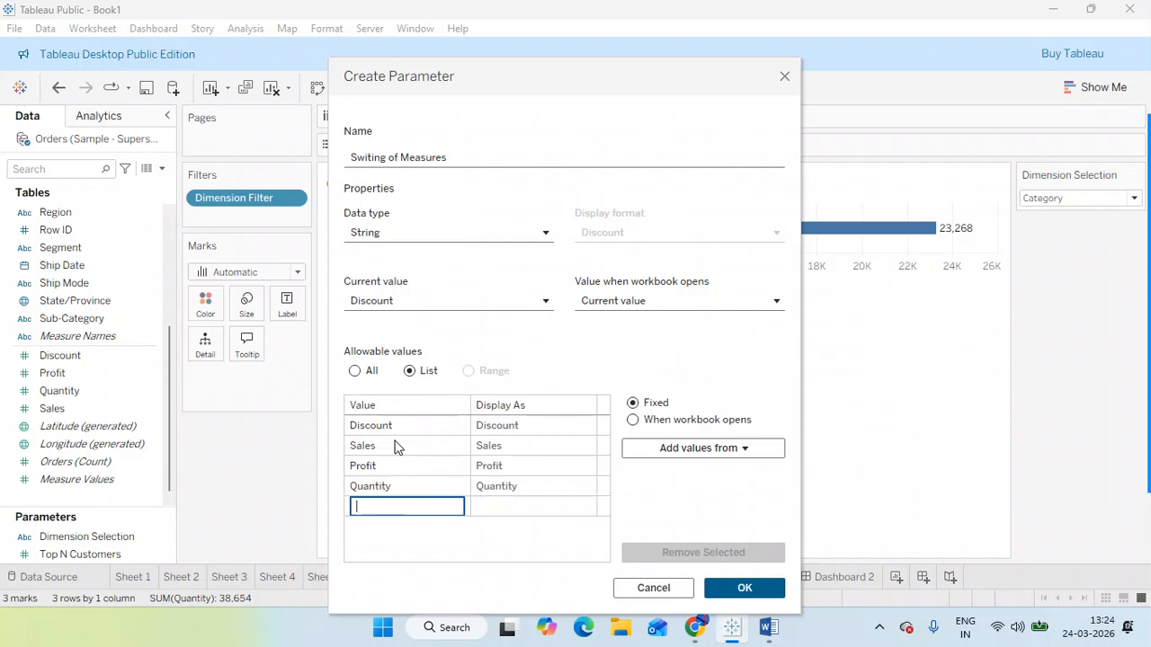
left_click(484, 547)
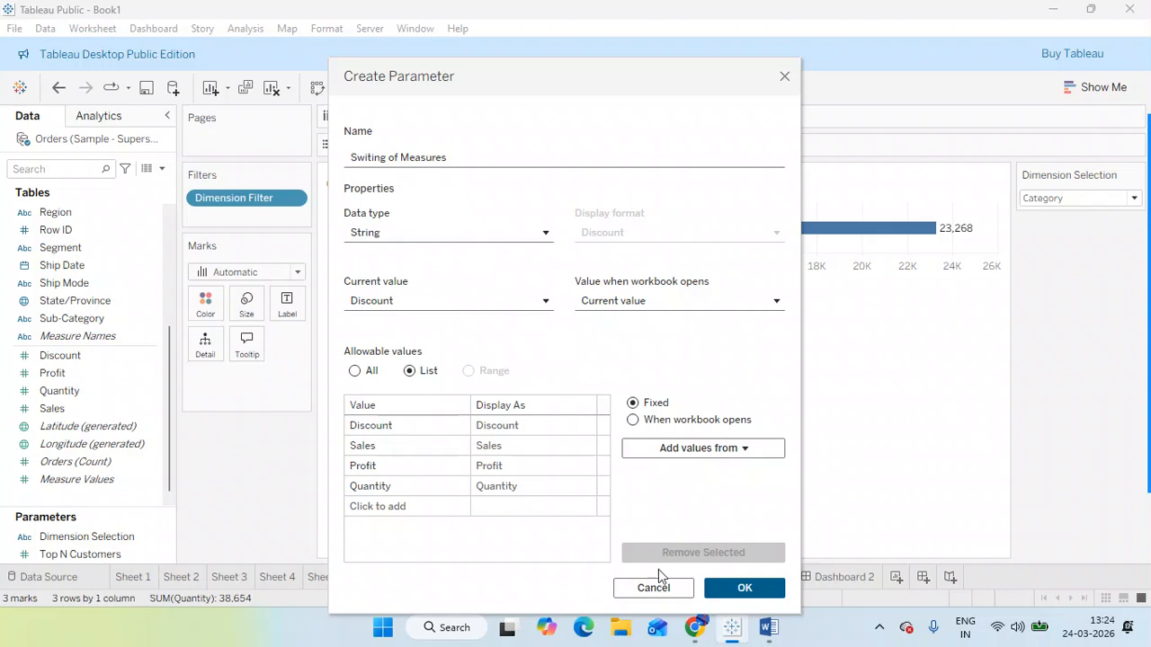
left_click(750, 589)
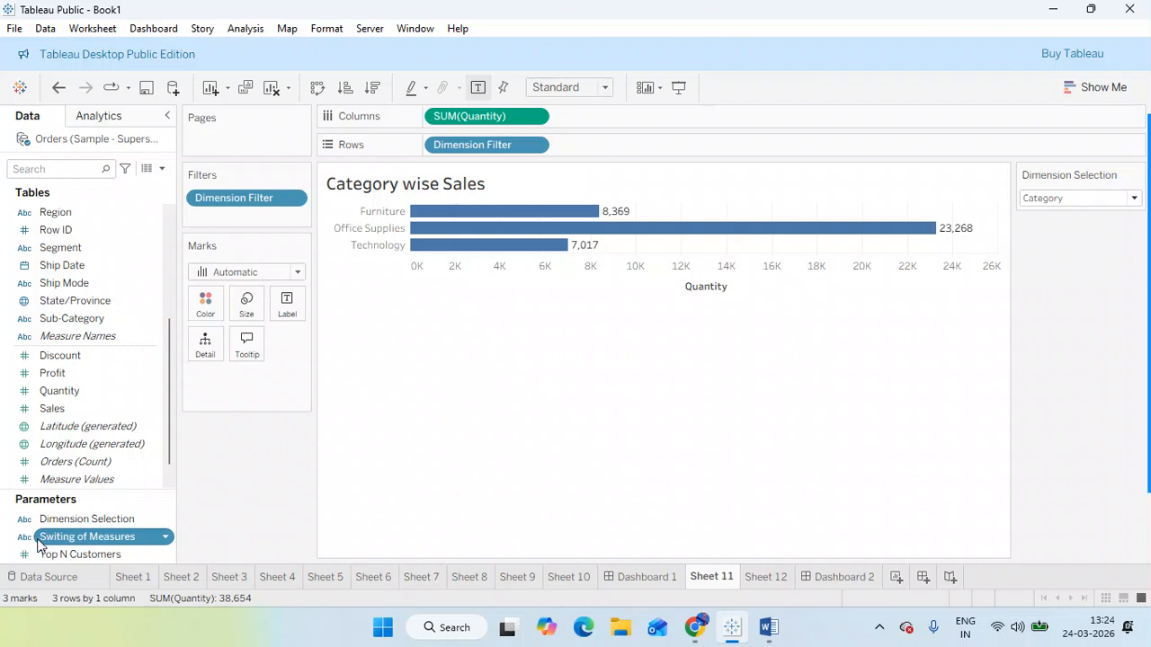
Step: Show the Switing of Measures parameter control on Sheet 11 and set it to Sales
left_click(167, 539)
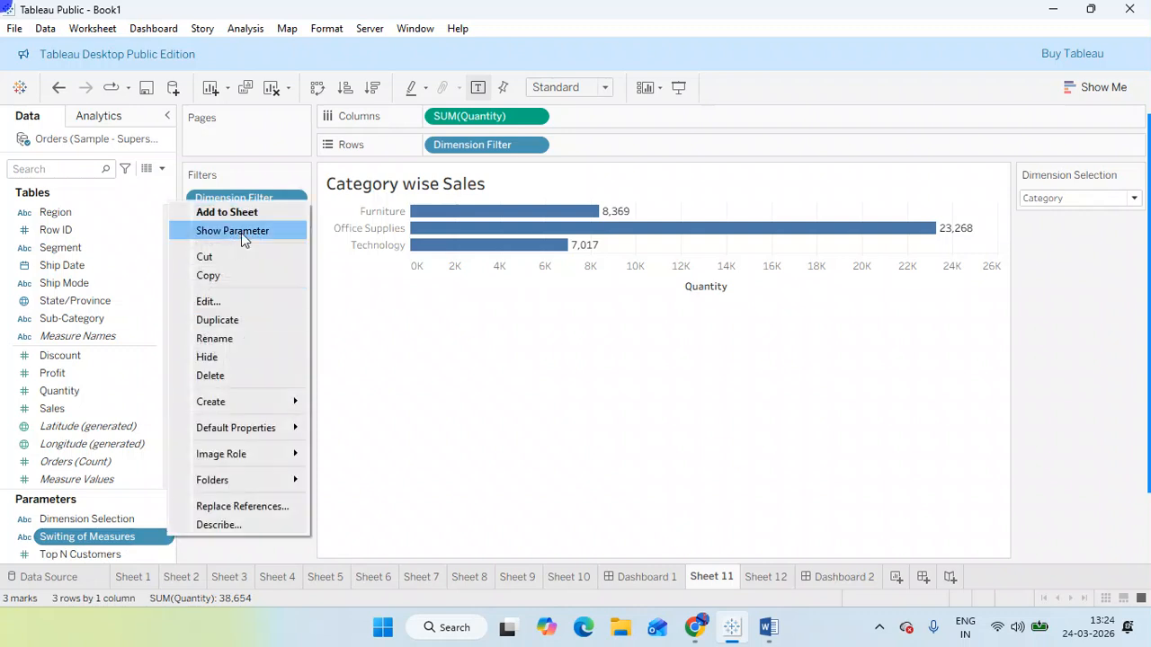
left_click(242, 230)
left_click(1041, 252)
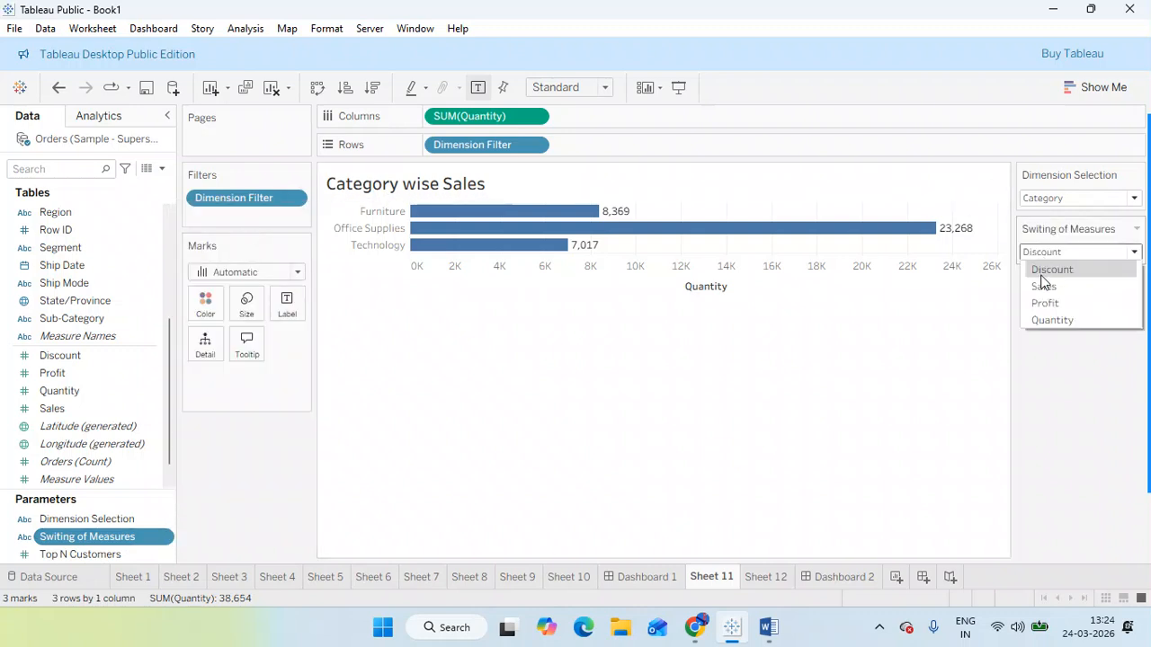
left_click(1043, 282)
mouse_move(514, 248)
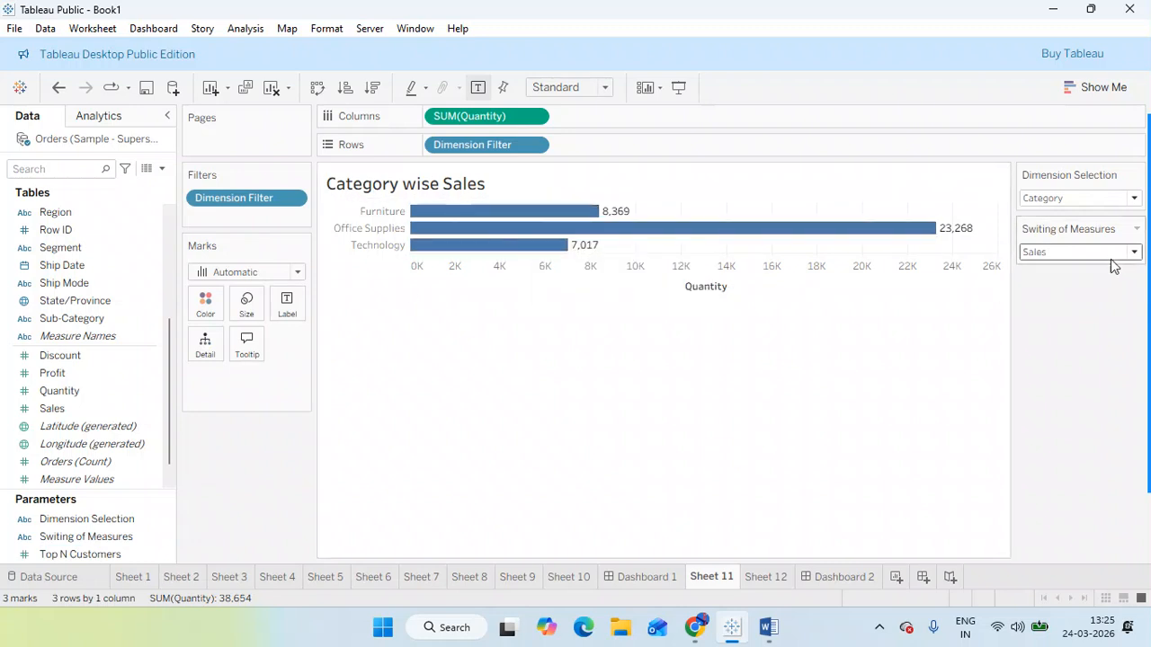
Step: Set the Switing of Measures parameter to Profit
left_click(1097, 253)
left_click(1047, 302)
mouse_move(482, 233)
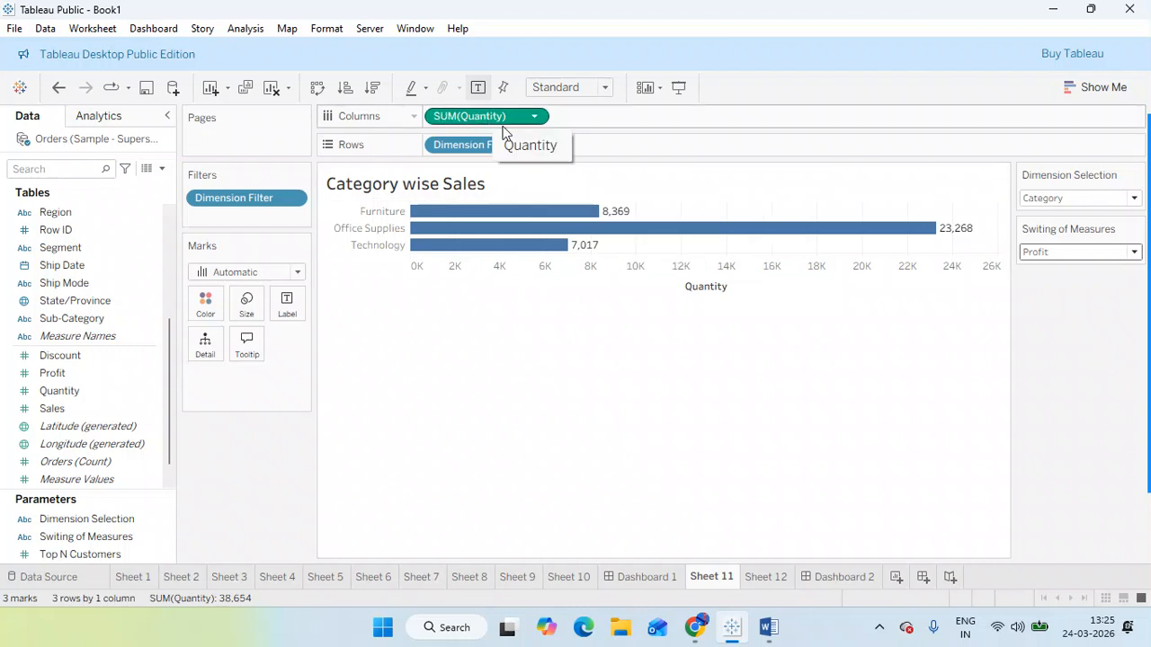
left_click(1061, 253)
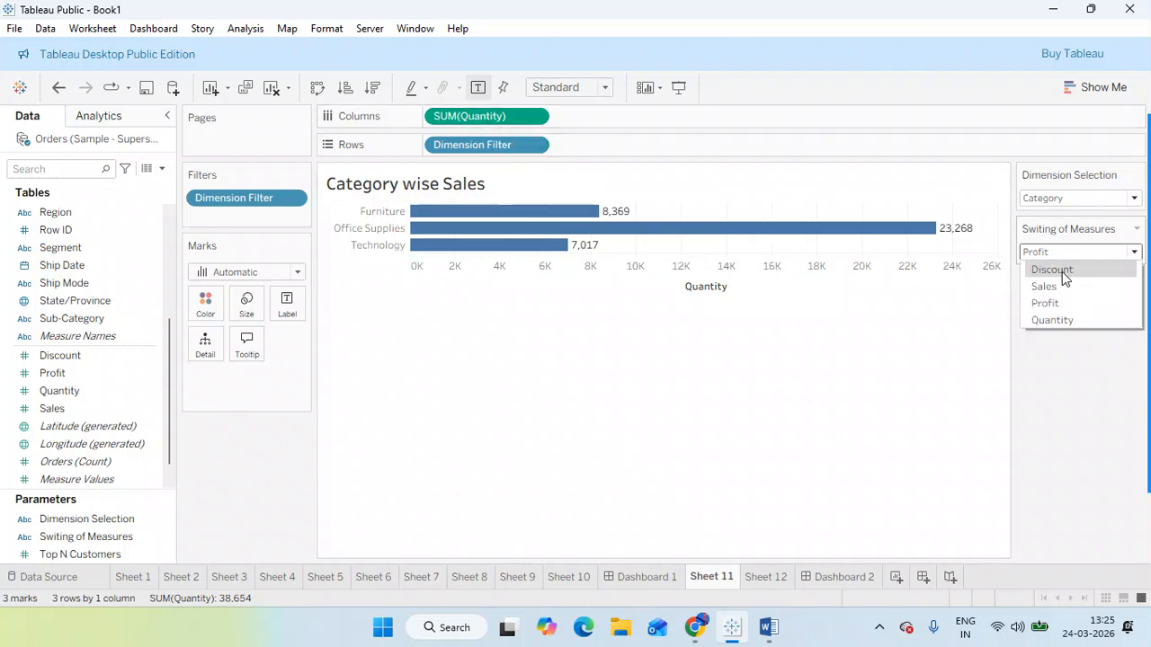
left_click(1056, 303)
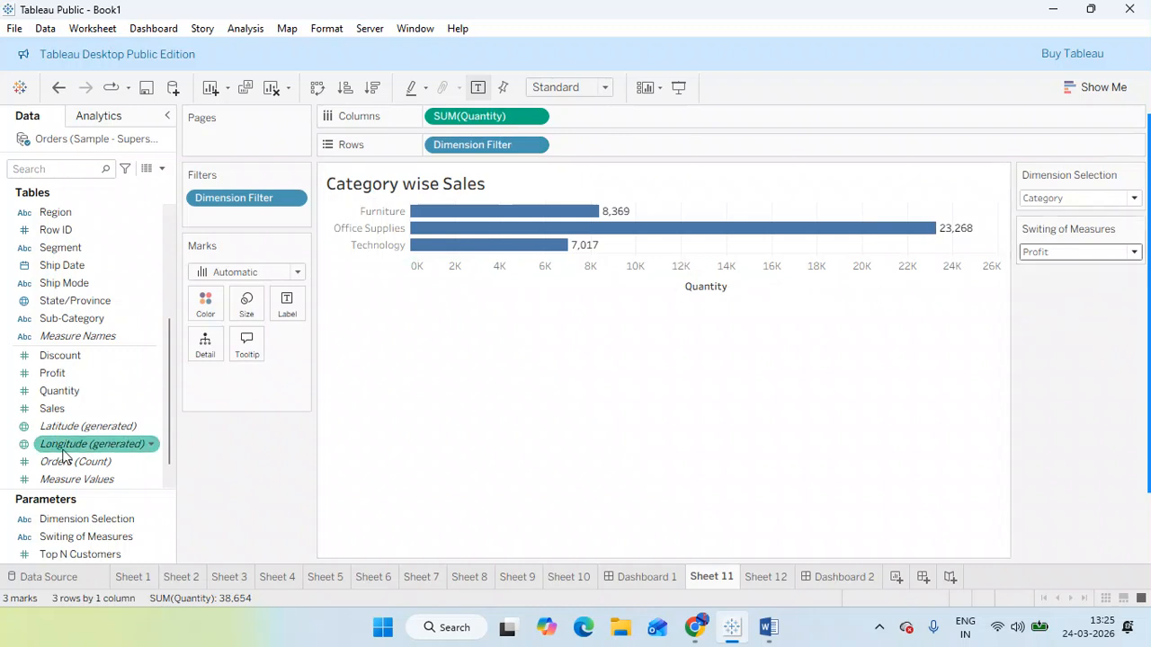
Step: Try to add the Switing of Measures parameter to the sheet's Filters
left_click_drag(54, 539, 239, 220)
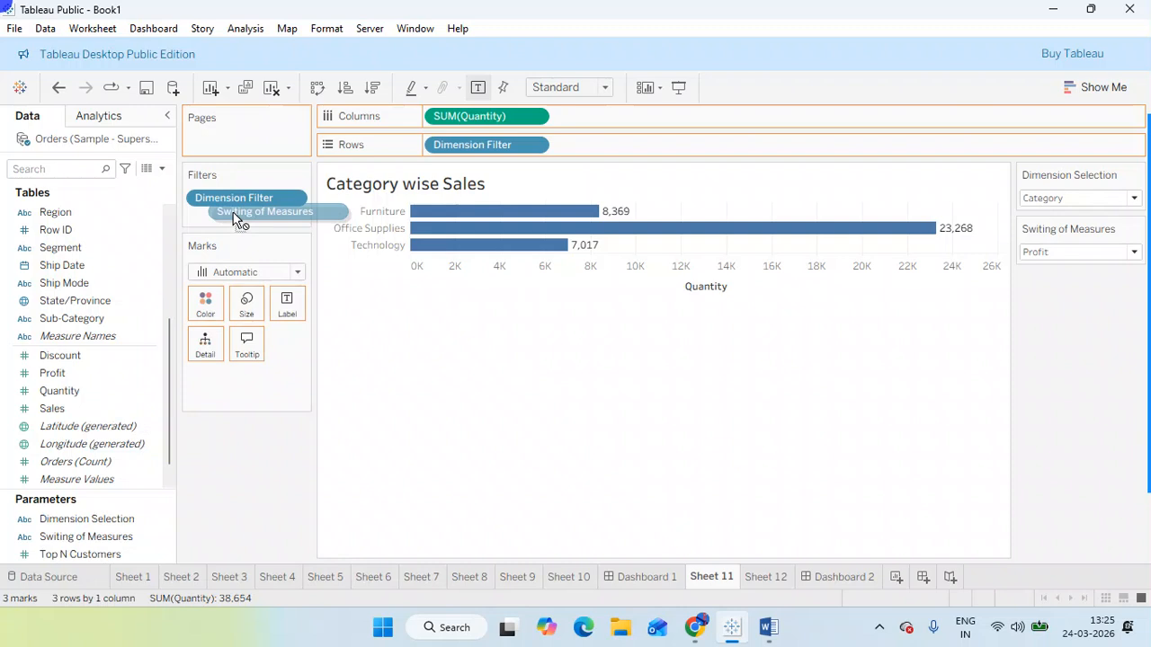
left_click_drag(238, 220, 240, 491)
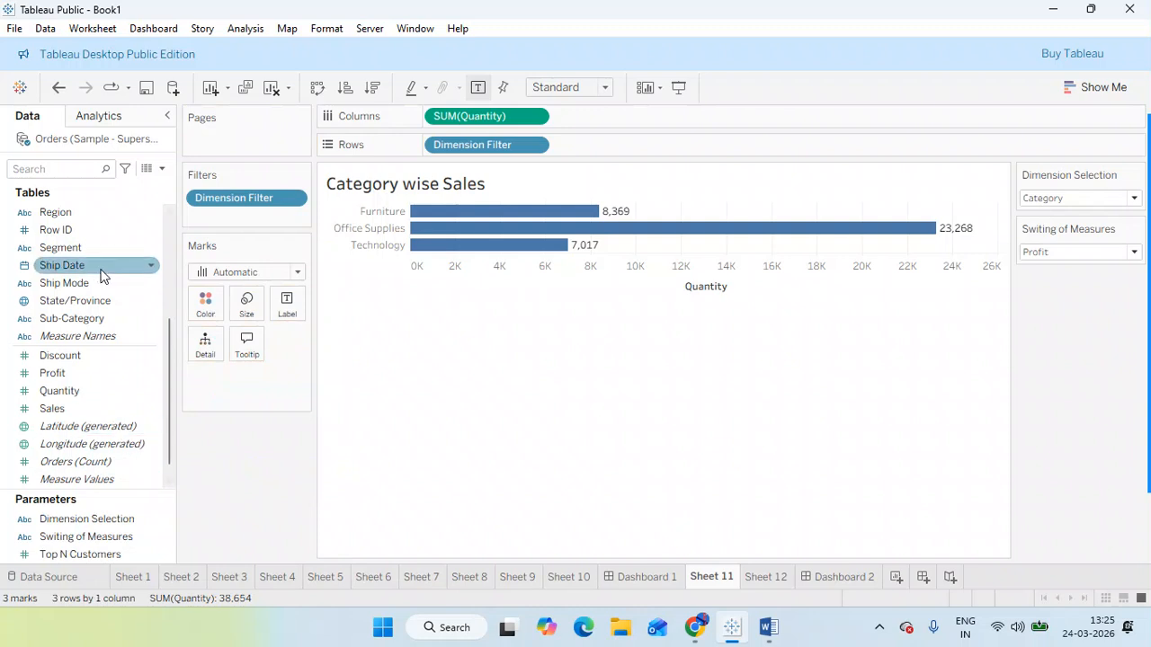
Step: Start a new calculated field named Measure Filter
left_click(162, 169)
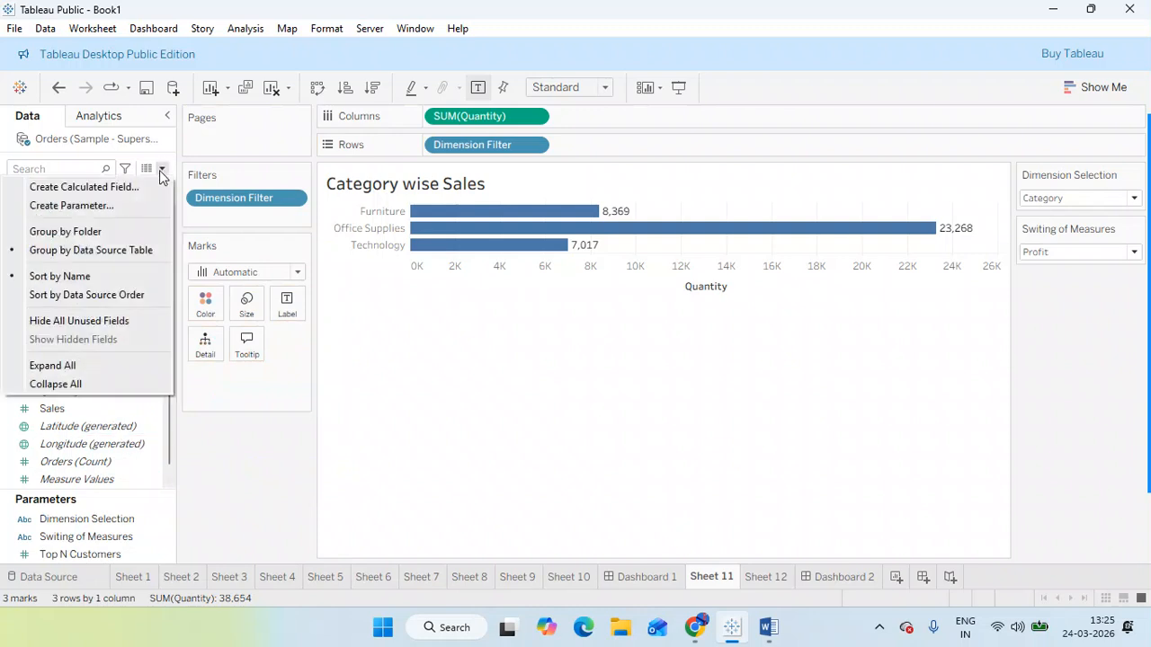
left_click(129, 188)
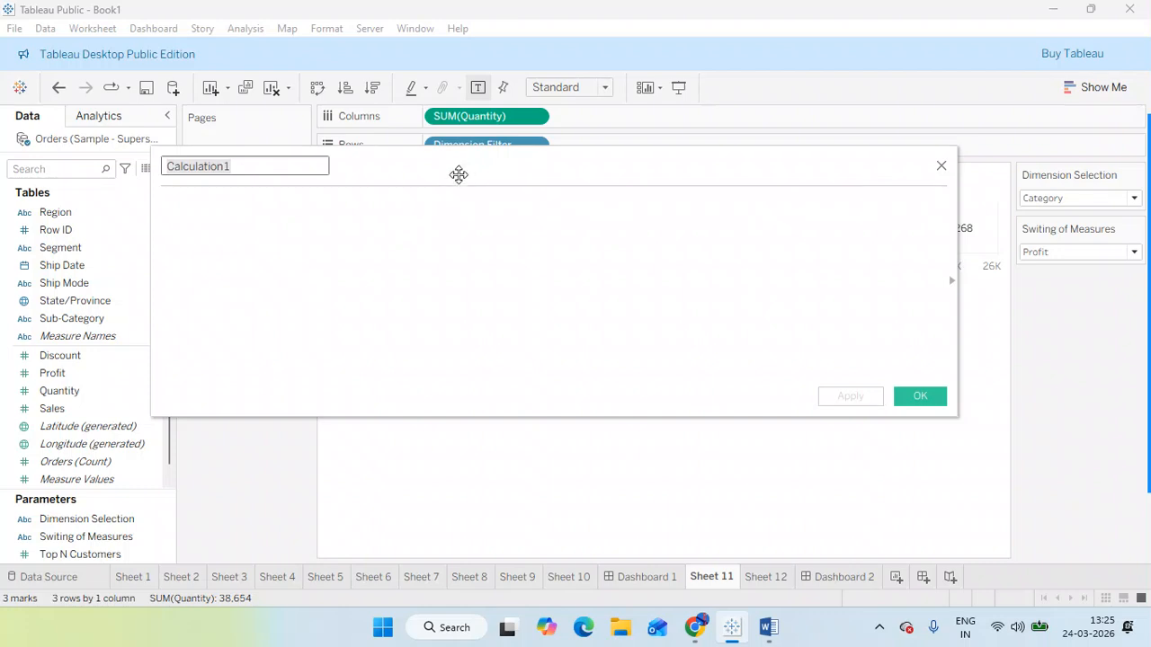
left_click_drag(470, 175, 471, 280)
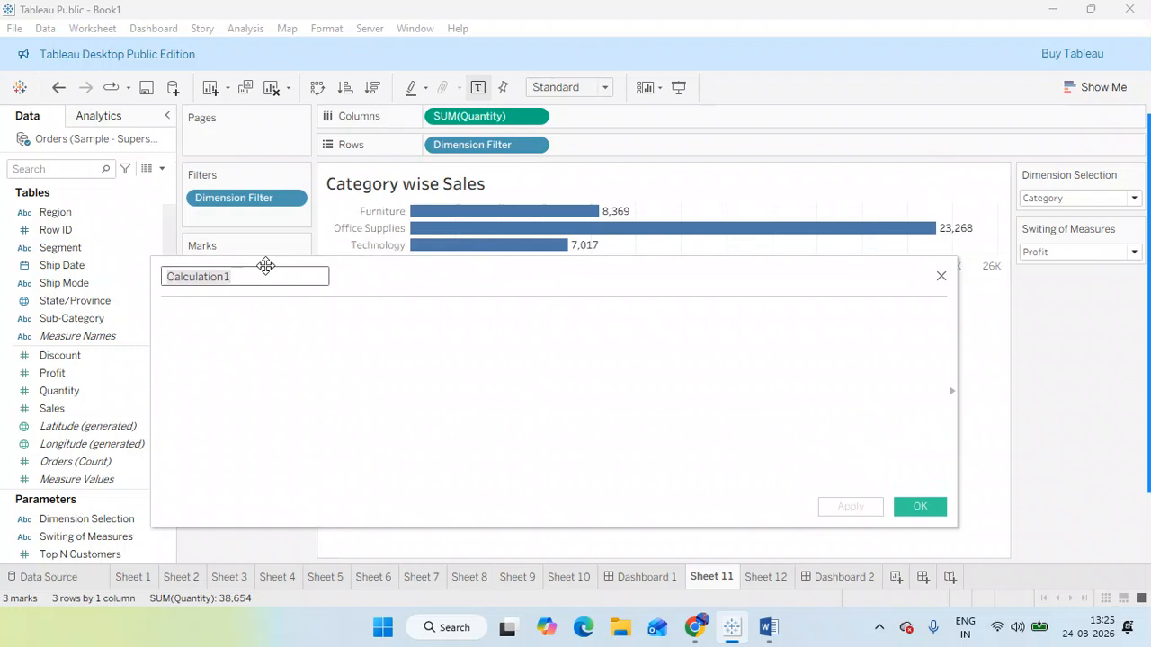
type("M")
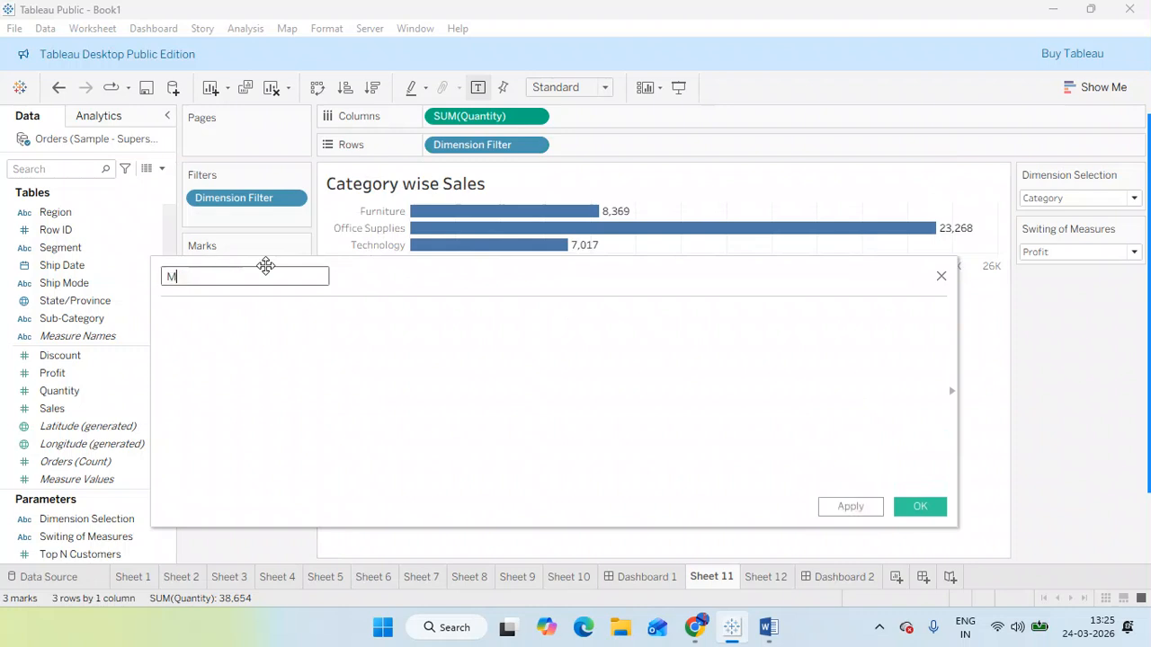
type("easure Filter")
Step: Begin the formula with CASE [Switing of Measures] and the branch WHEN "Sales" THEN [Sales]
left_click(241, 322)
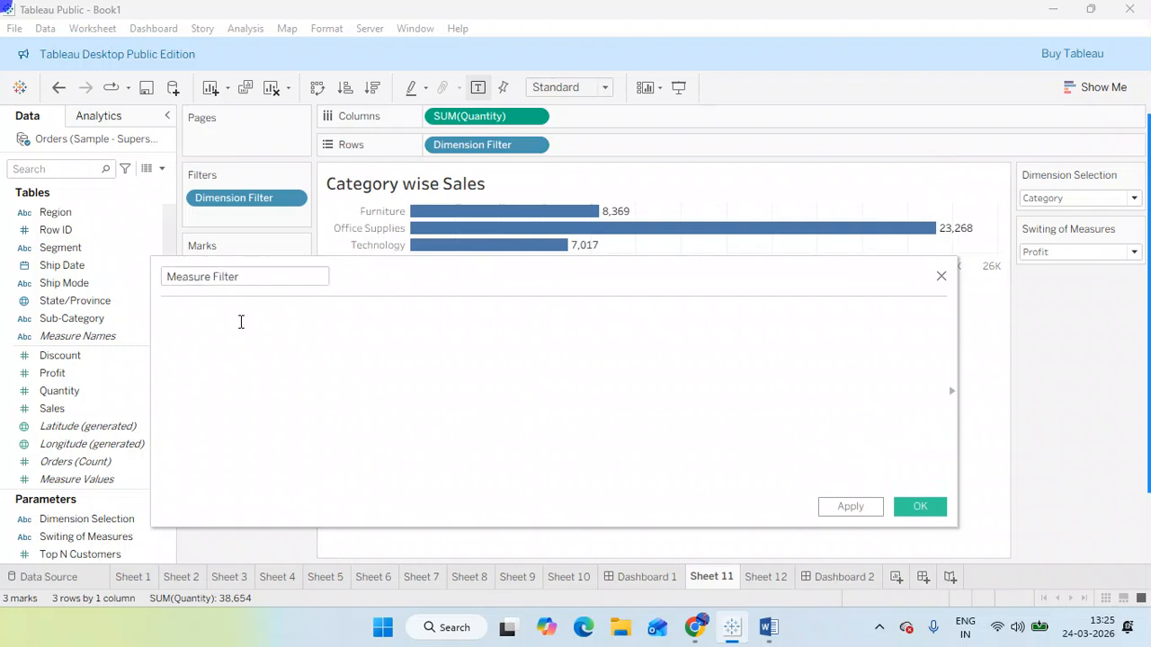
type("CASE ")
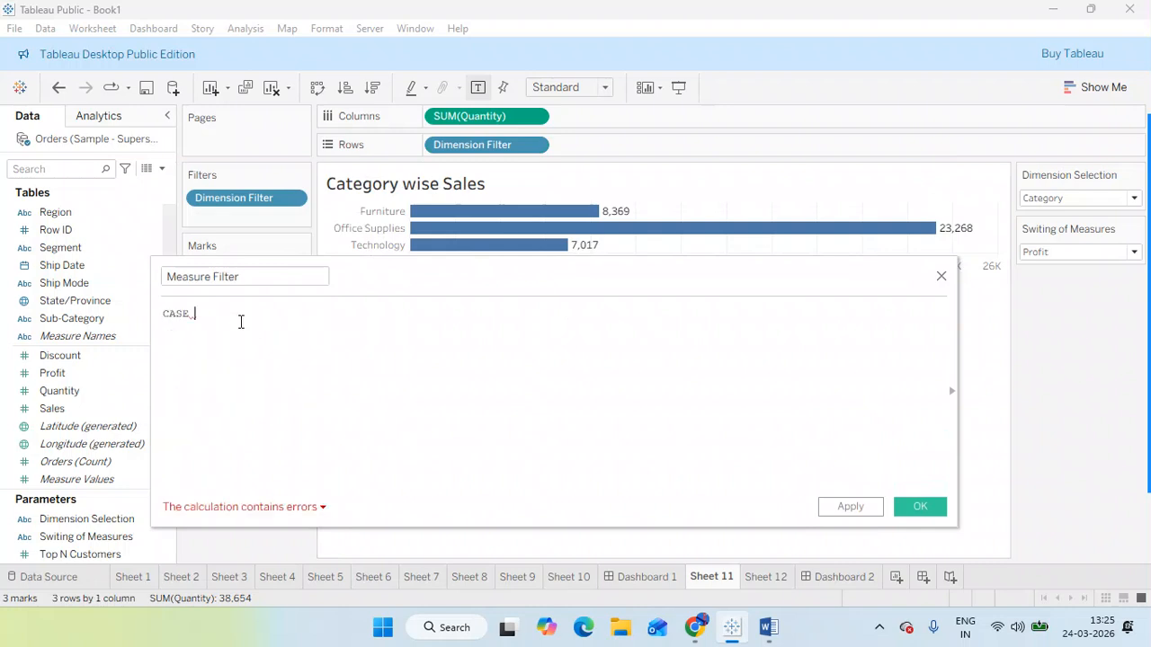
type("sw")
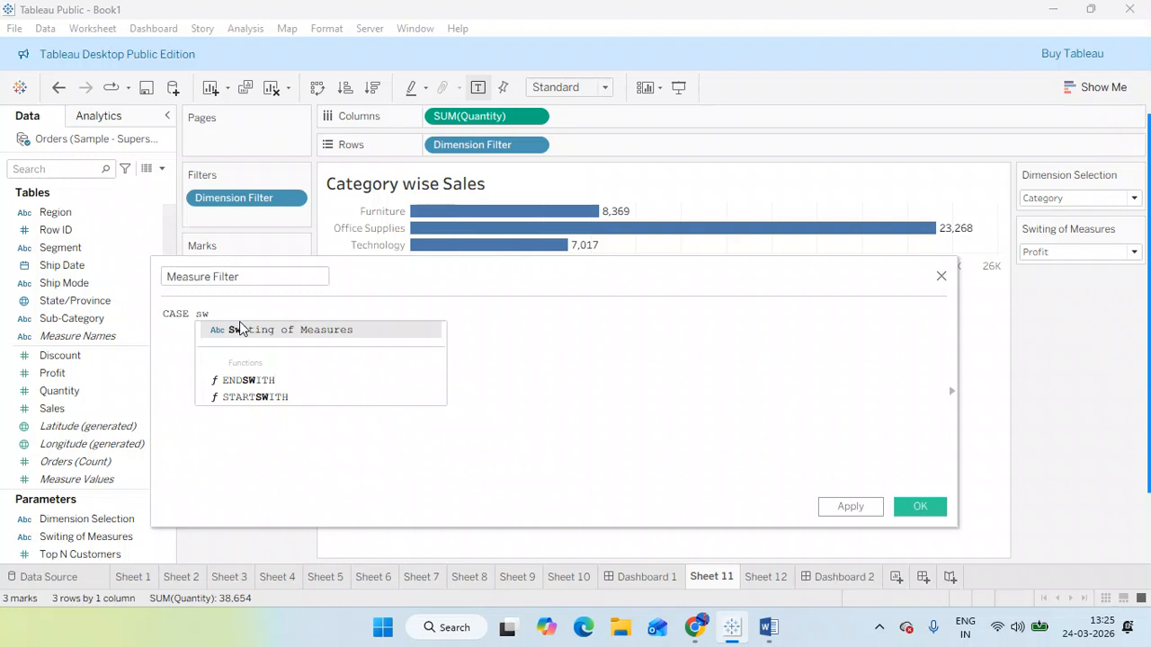
key("Return")
key("Return")
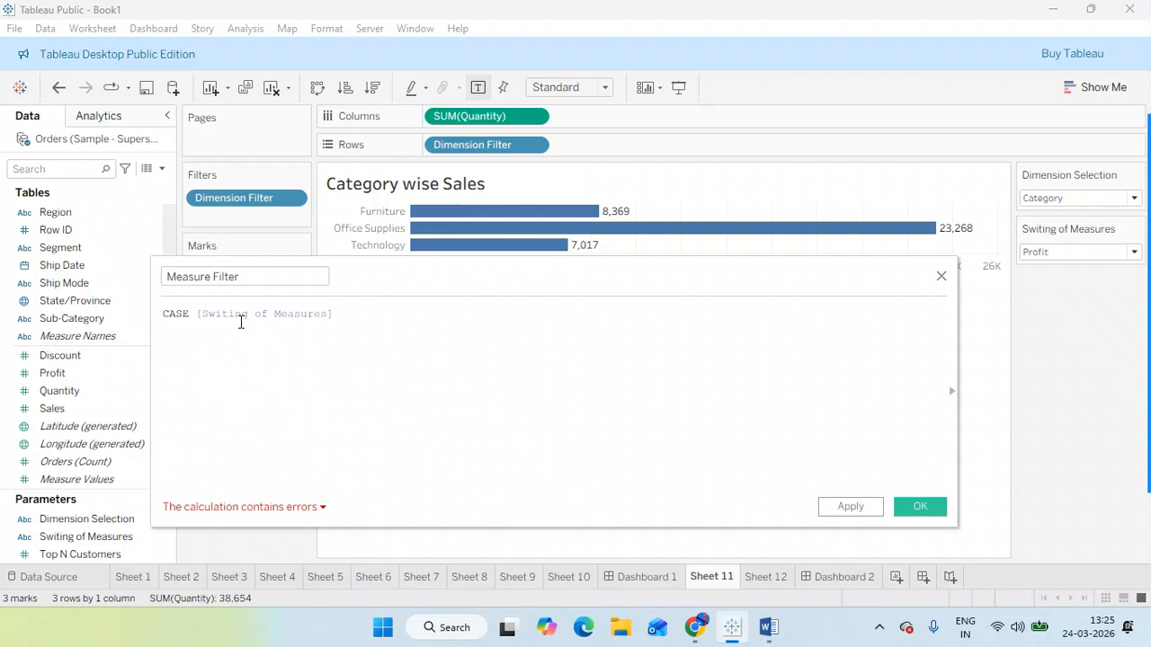
type("wh")
key("Return")
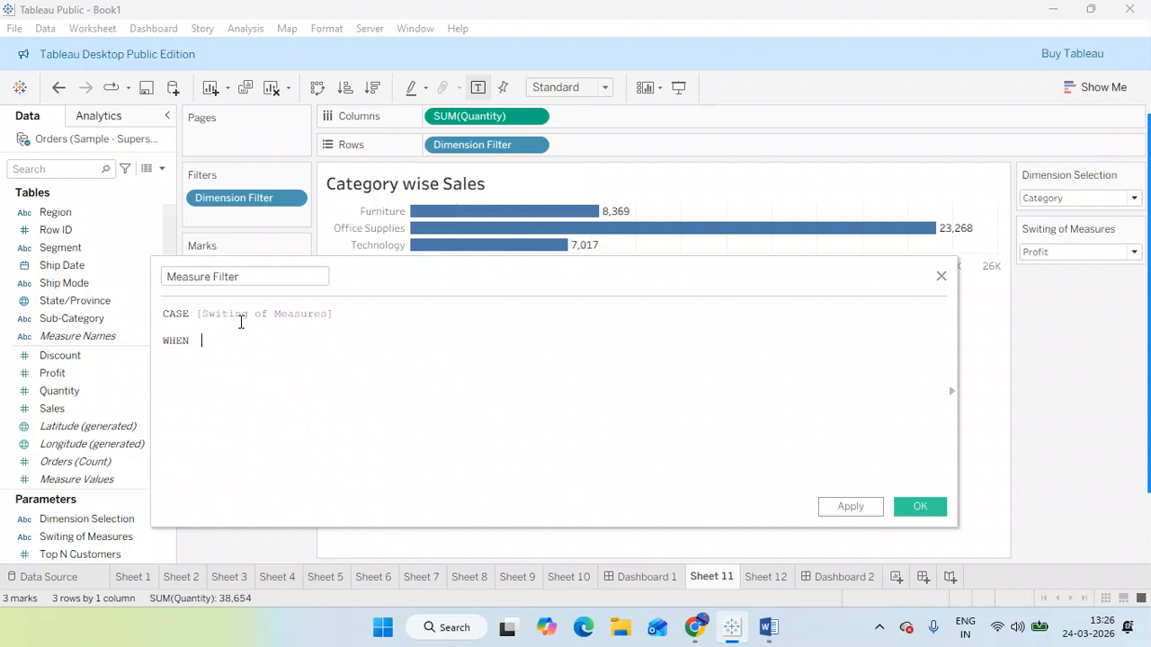
type("\"Sales\" THEN ")
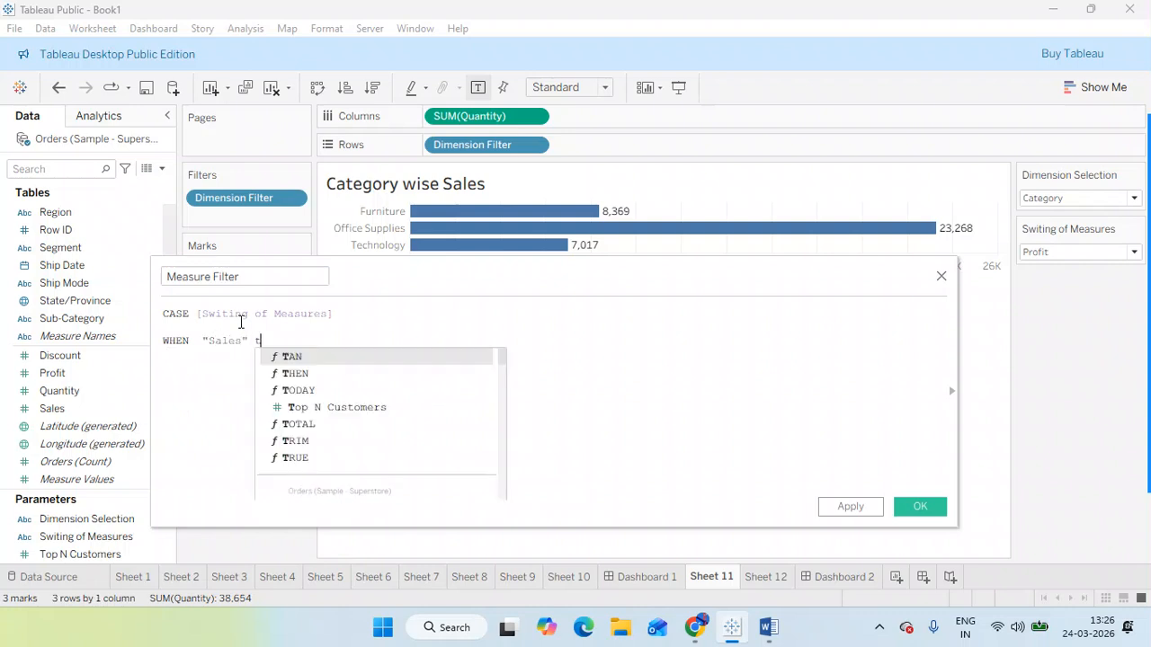
type("sa")
key("Return")
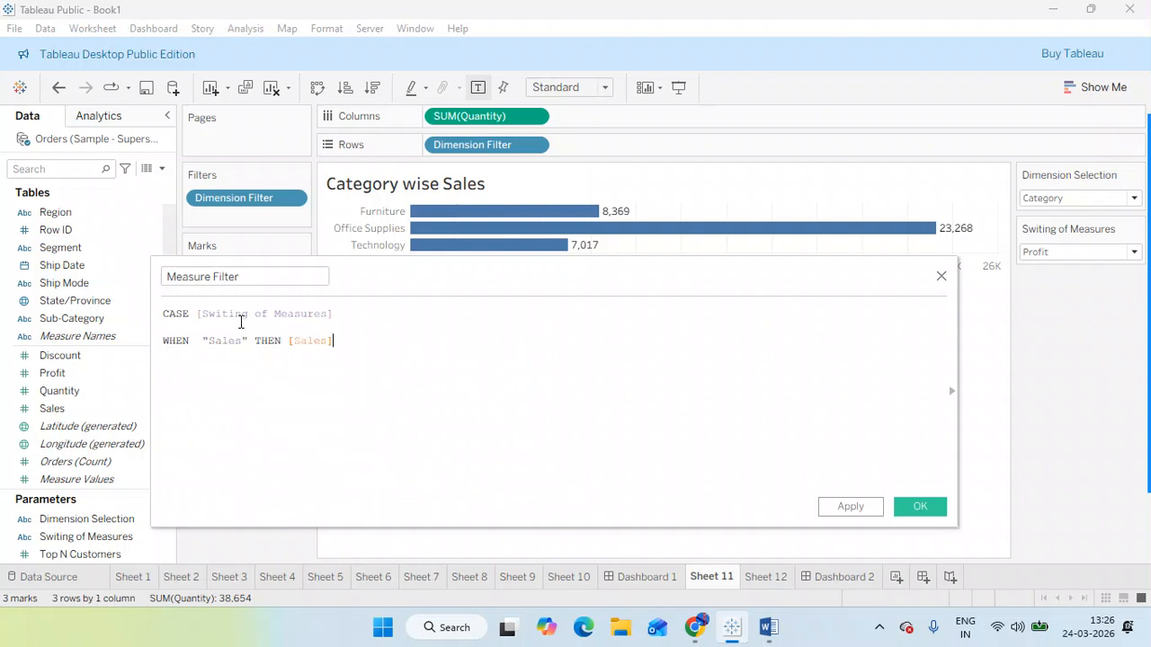
Step: Add the branch WHEN "Profit" THEN [Profit] to the Measure Filter formula
key("Return")
type("WHEN \"Profit\" THEN prof")
key("Return")
key("Return")
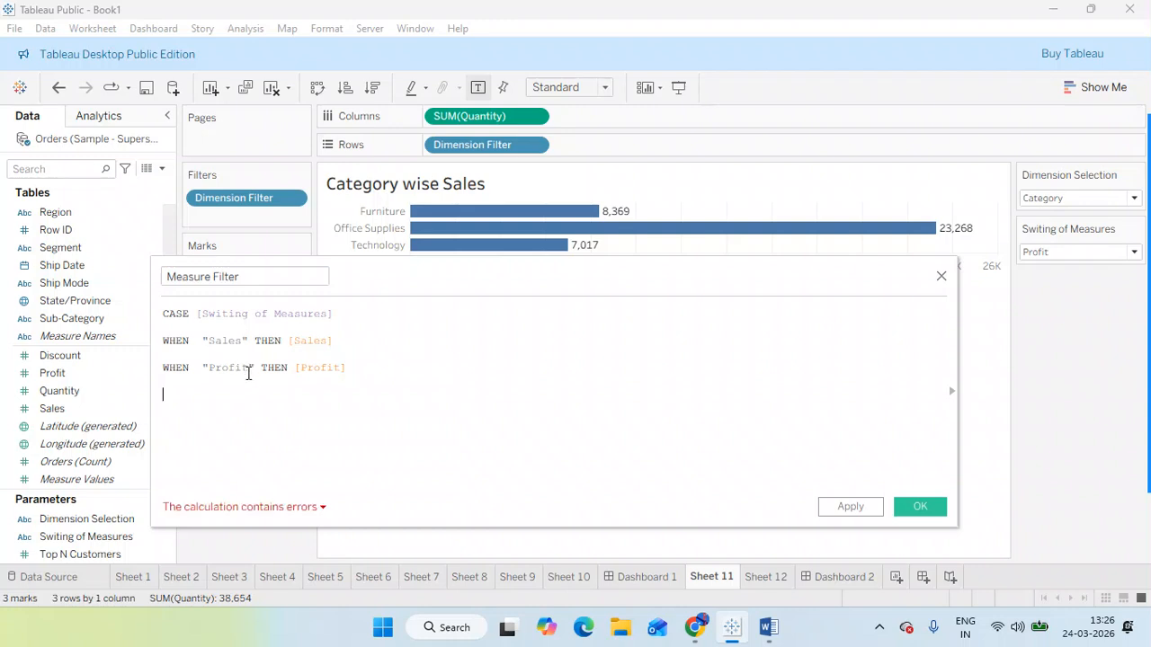
Step: Review how the Sales and Profit branches match each parameter value to its measure field
left_click_drag(254, 367, 203, 368)
left_click_drag(335, 341, 291, 341)
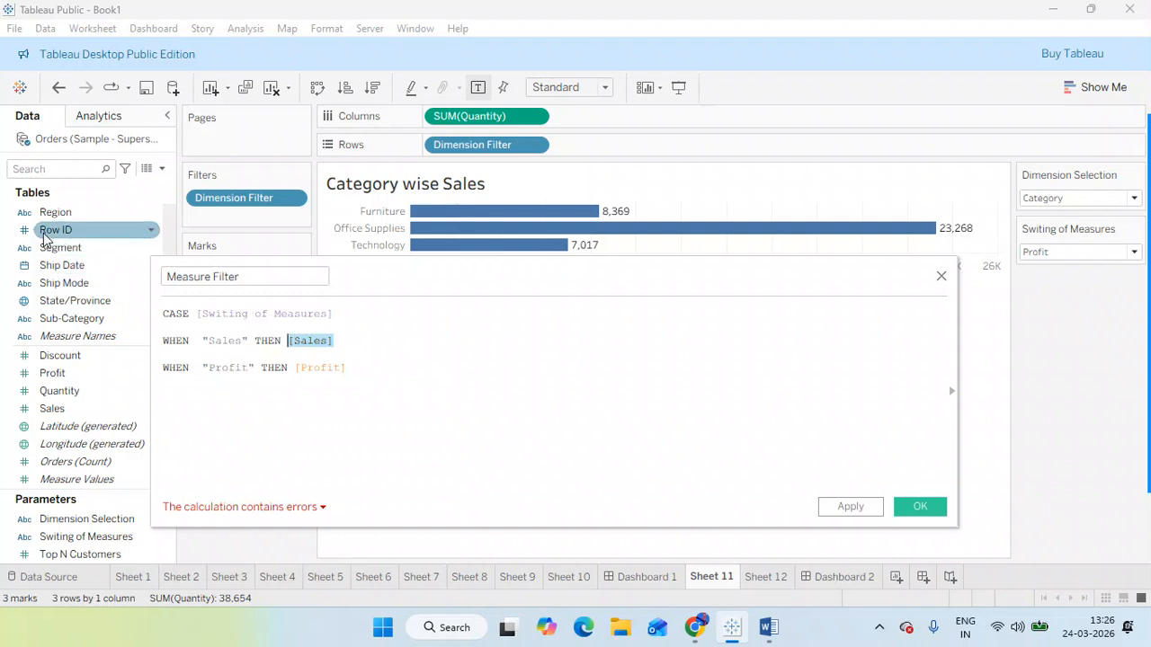
left_click_drag(355, 368, 205, 339)
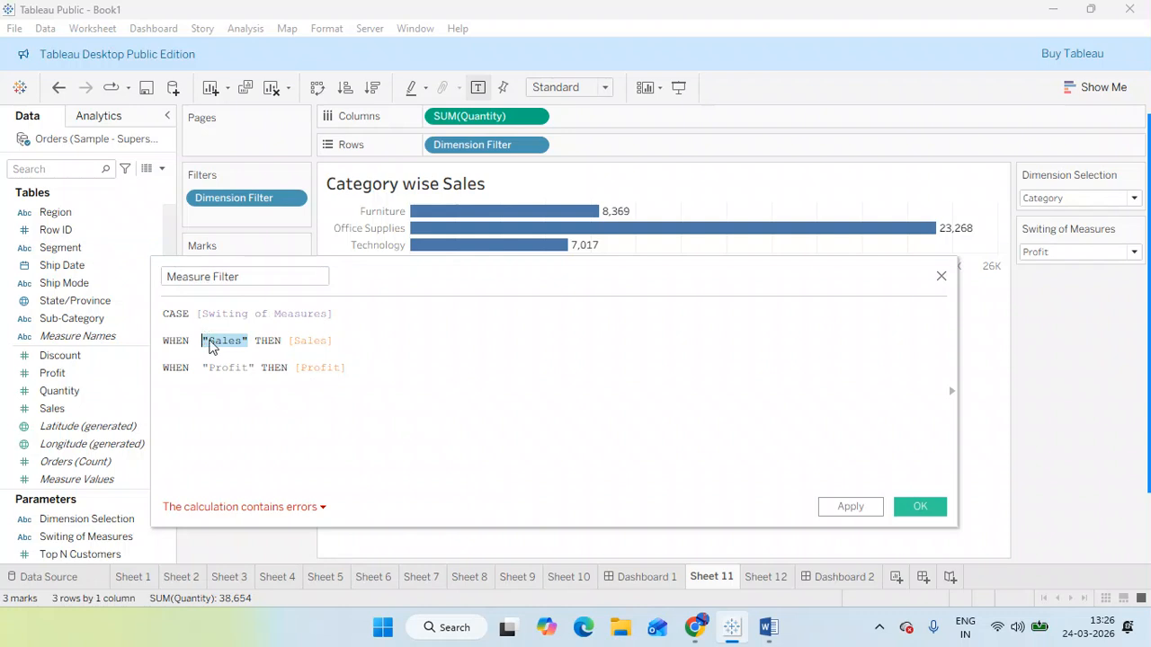
left_click(254, 368)
left_click_drag(254, 367, 203, 368)
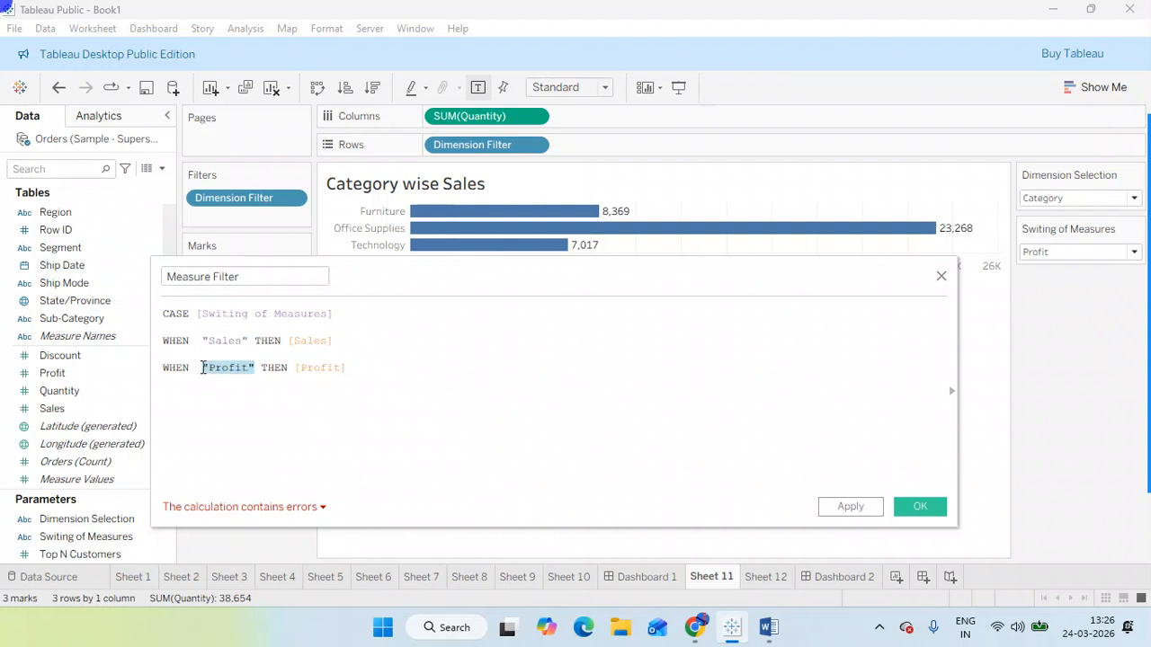
left_click(232, 339)
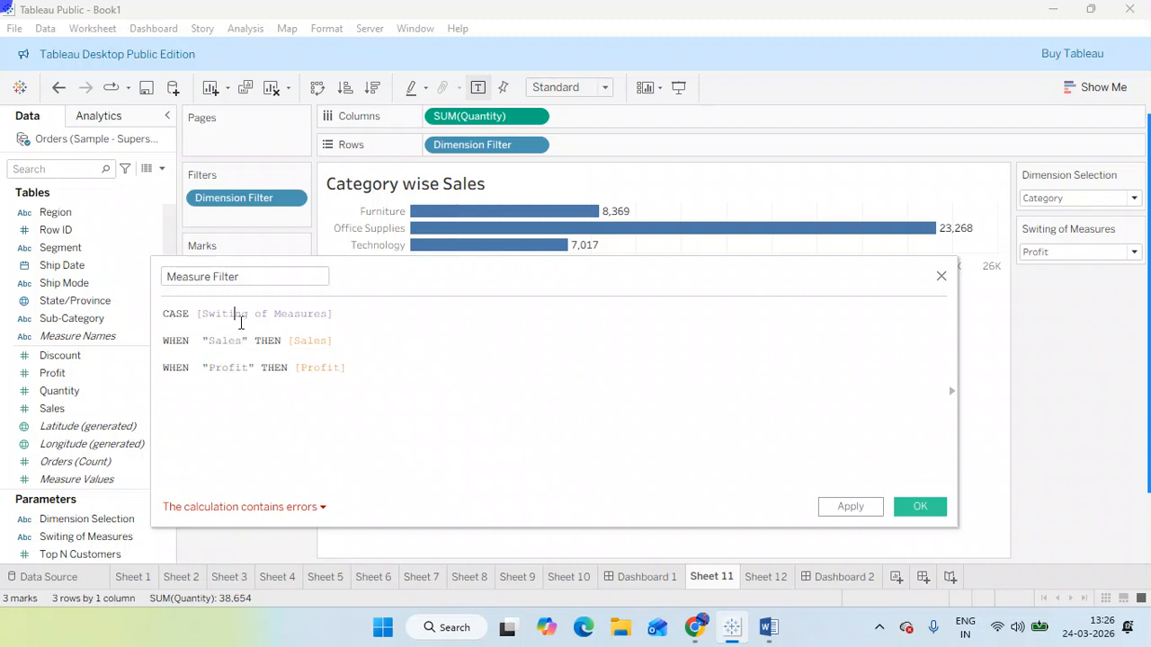
left_click_drag(247, 340, 213, 340)
left_click_drag(331, 340, 290, 341)
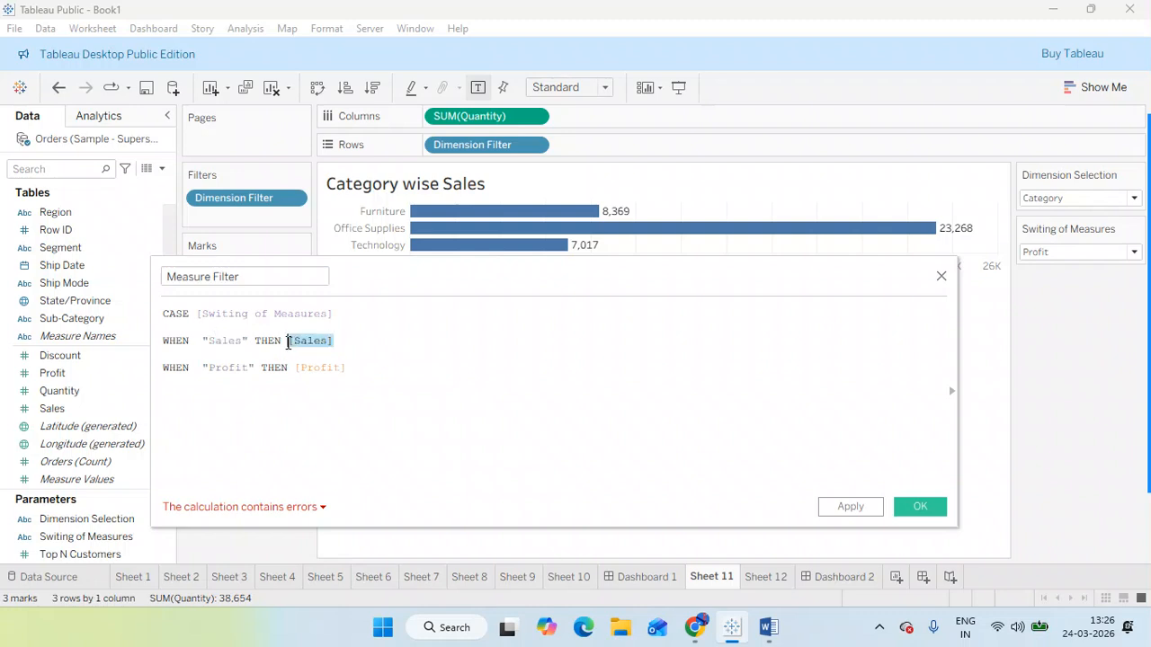
left_click(230, 310)
left_click_drag(248, 368, 210, 369)
left_click_drag(359, 373, 296, 368)
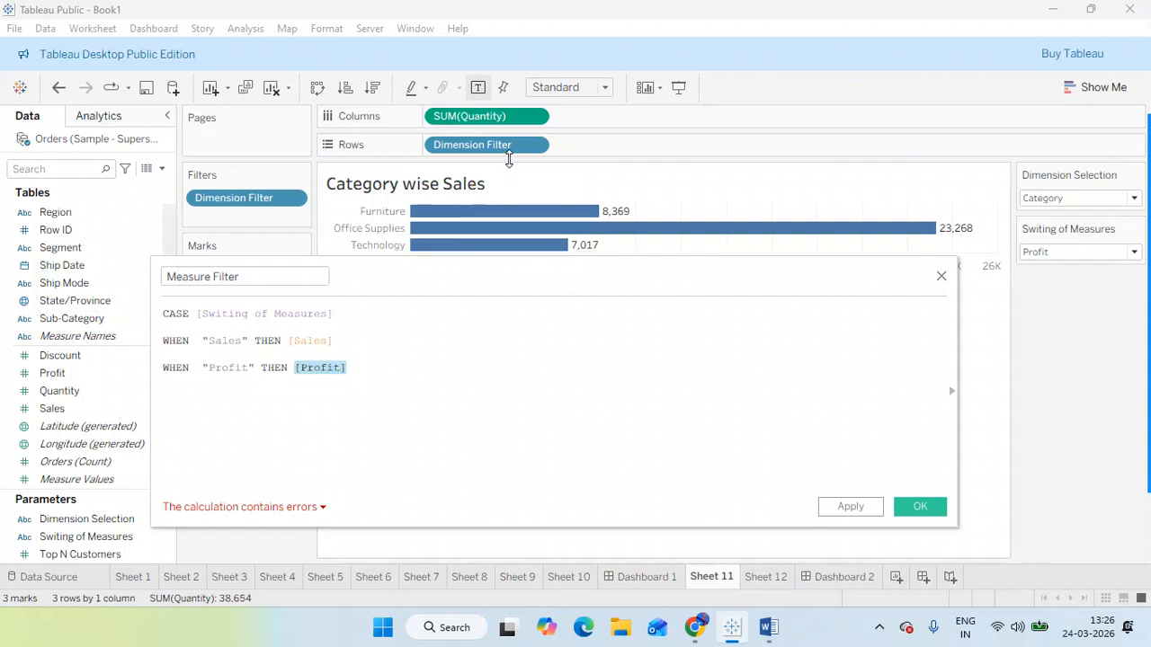
Step: Add the branch WHEN "Quantity" THEN [Quantity] below the Profit branch
left_click(383, 367)
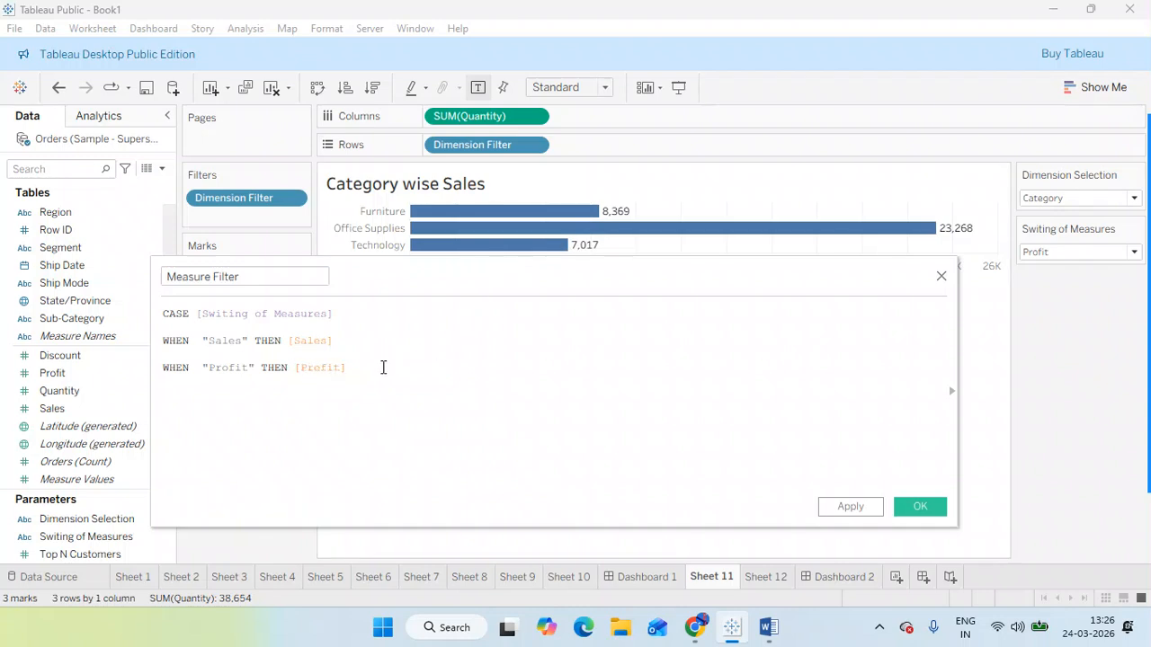
key("Return")
type("WHEN  \"O")
type("uan")
type("tity\"")
type("THEN")
type(" qu")
key("Return")
key("Return")
Step: Add the branch WHEN "Discount" THEN [Discount], close the formula with END and save the calculated field
type("WHEN  \"D")
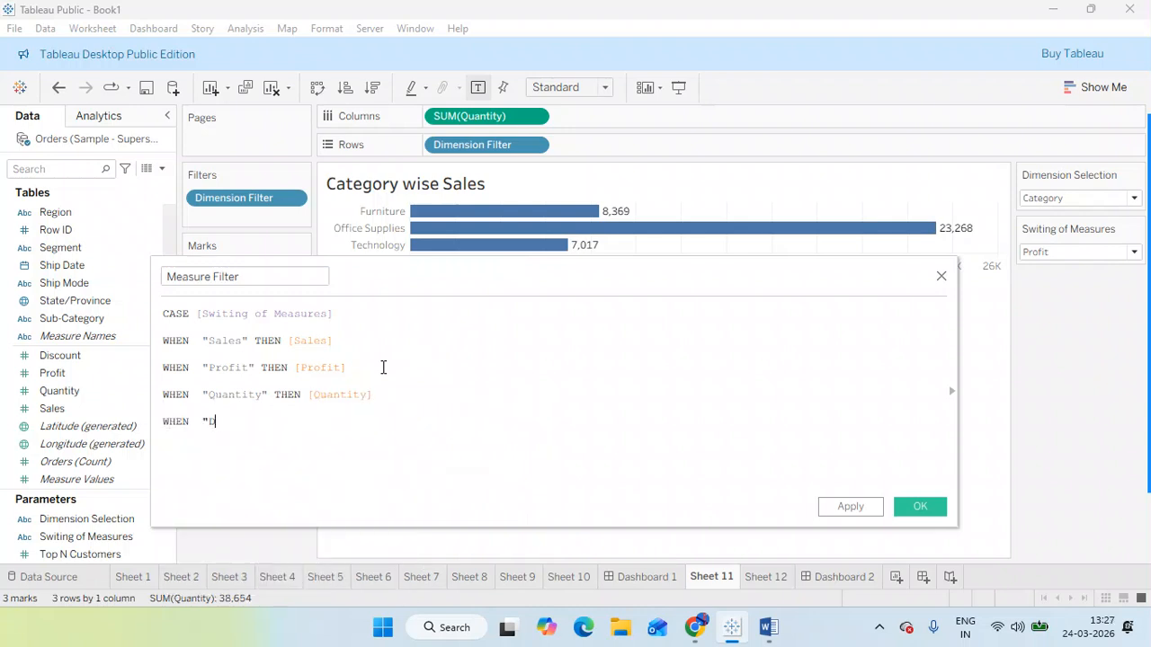
type("iscount\" T")
key("Return")
type("[D")
key("Return")
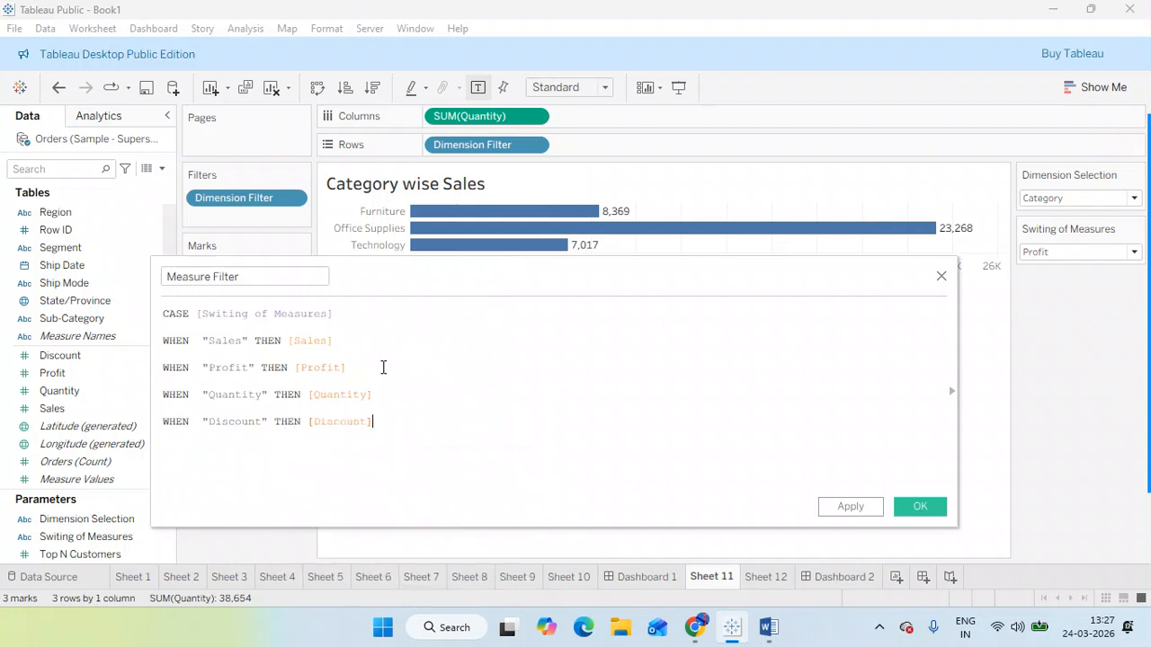
key("Return")
type("en")
key("Return")
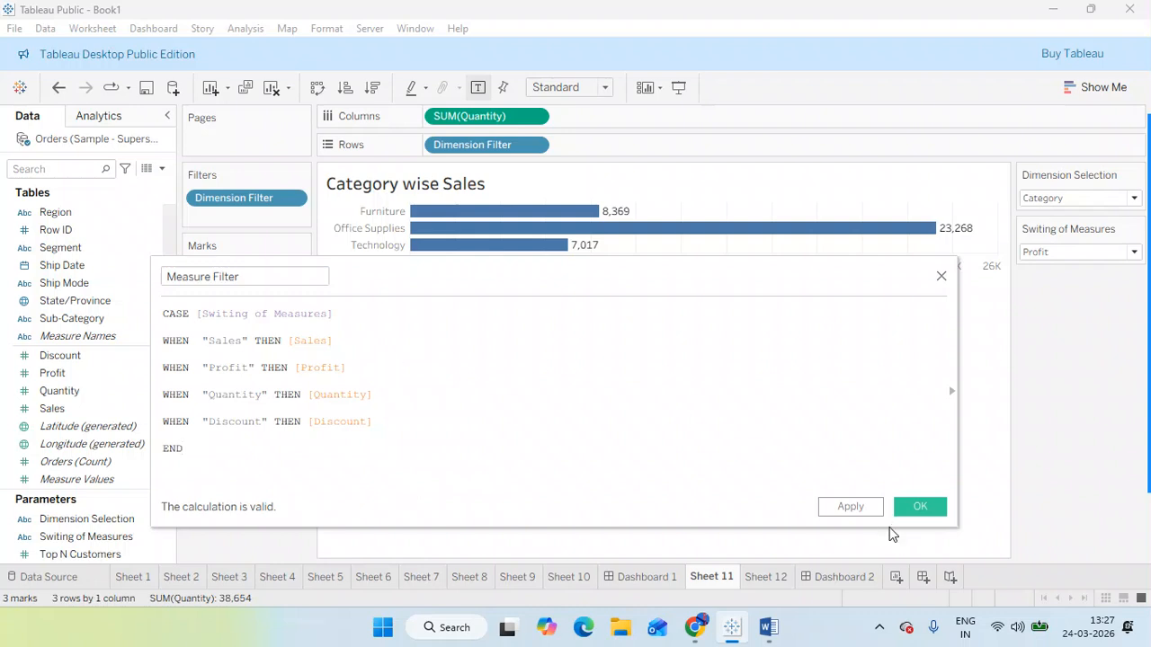
left_click(919, 506)
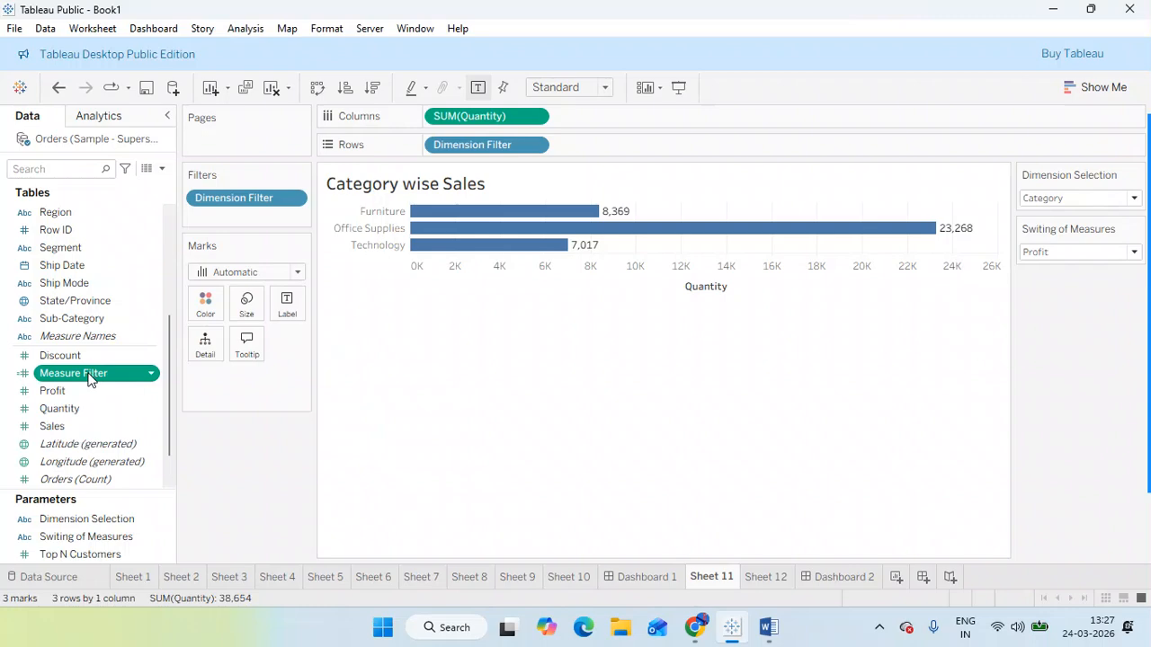
Step: Replace Quantity on Columns with the Measure Filter calculated field
left_click_drag(486, 116, 270, 481)
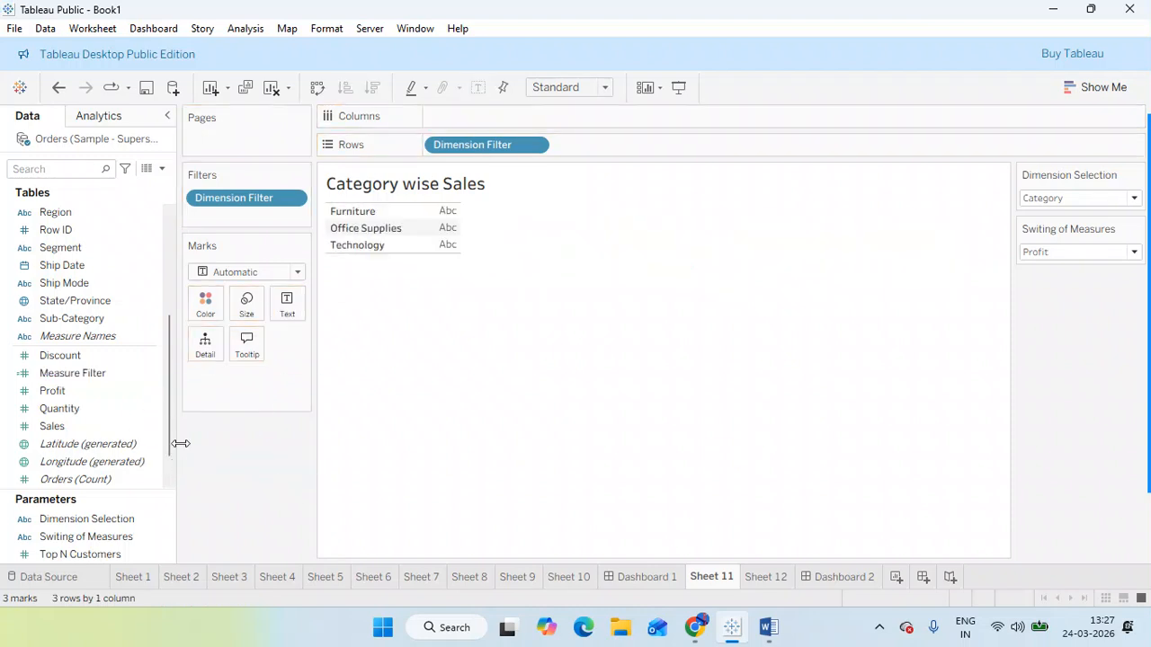
left_click_drag(89, 382, 540, 119)
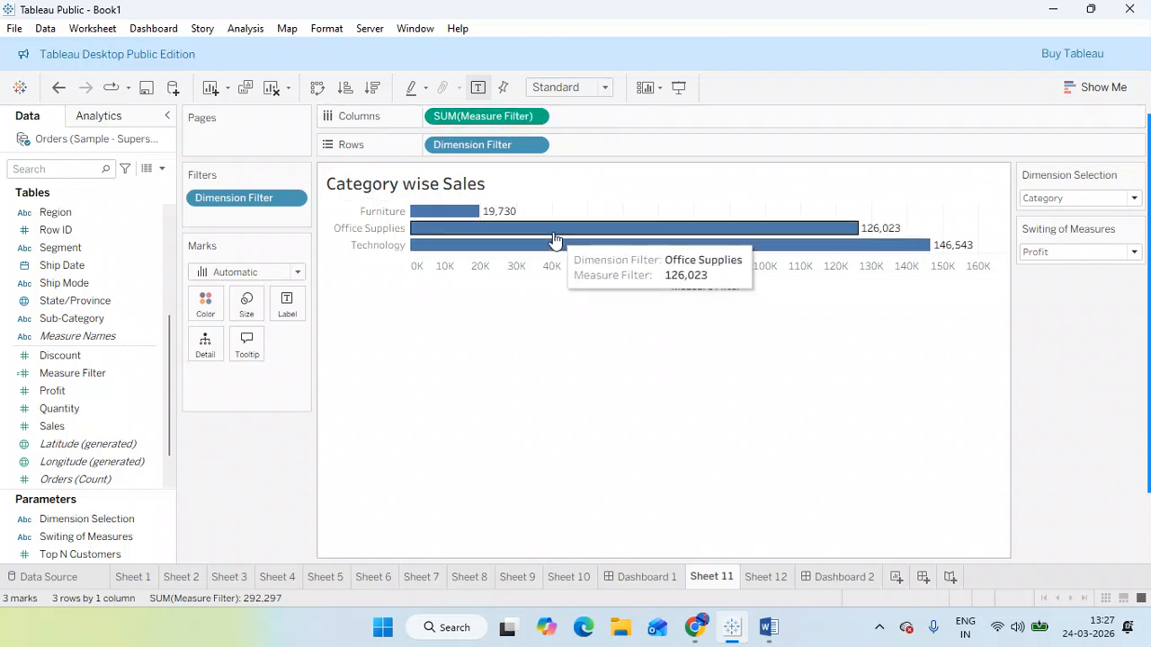
Step: Test the measure parameter on the Category chart by choosing Discount, Sales, Profit and Quantity in turn
left_click(1121, 251)
left_click(1050, 269)
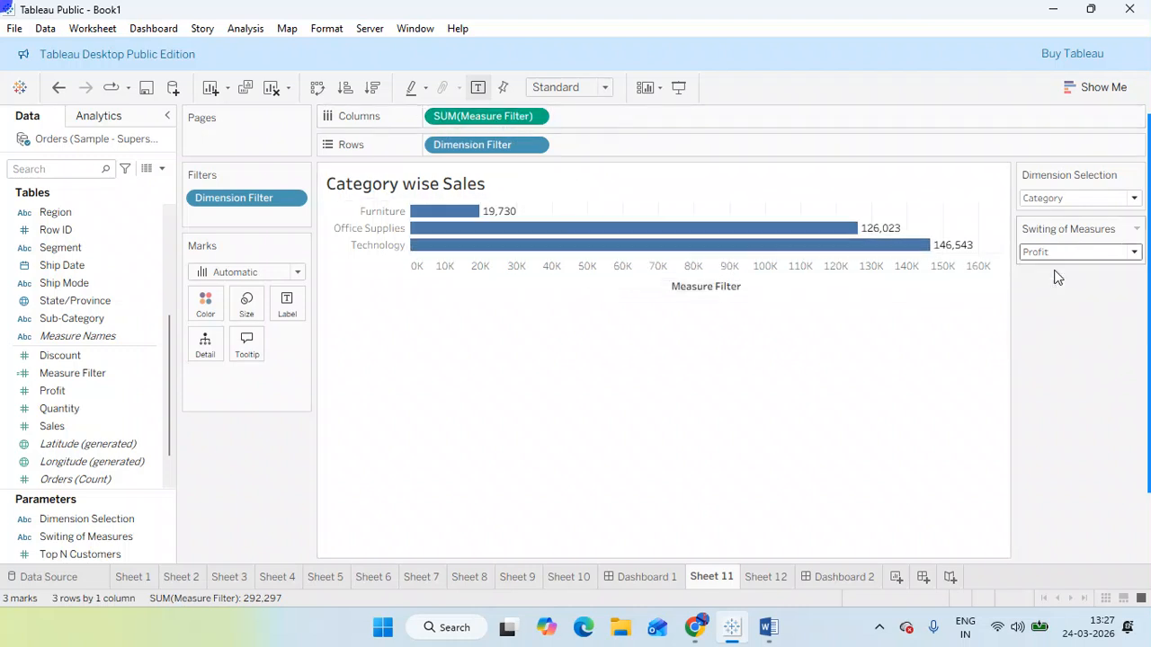
left_click(1046, 255)
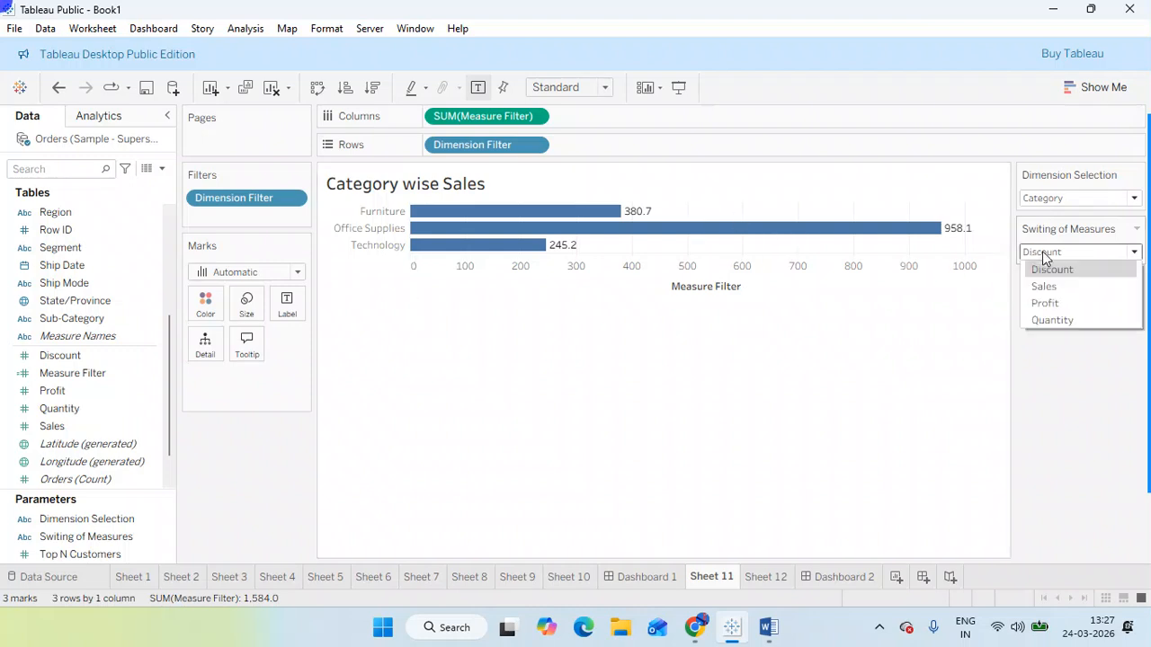
left_click(1045, 286)
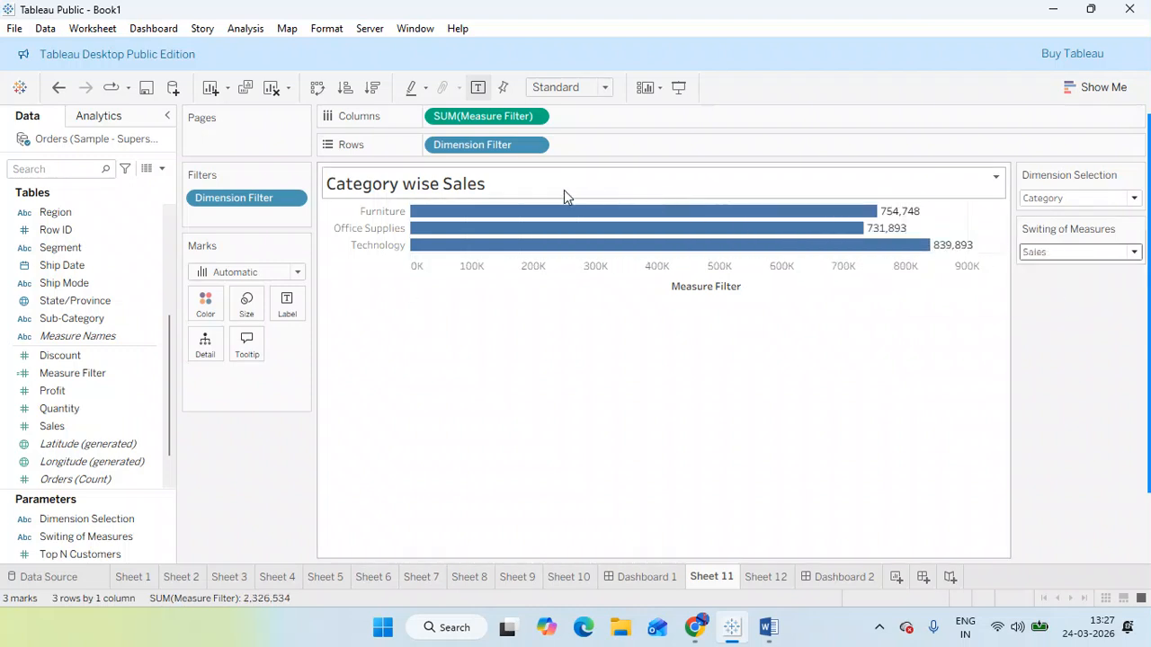
left_click(1077, 256)
left_click(1060, 306)
left_click(1074, 252)
left_click(1053, 320)
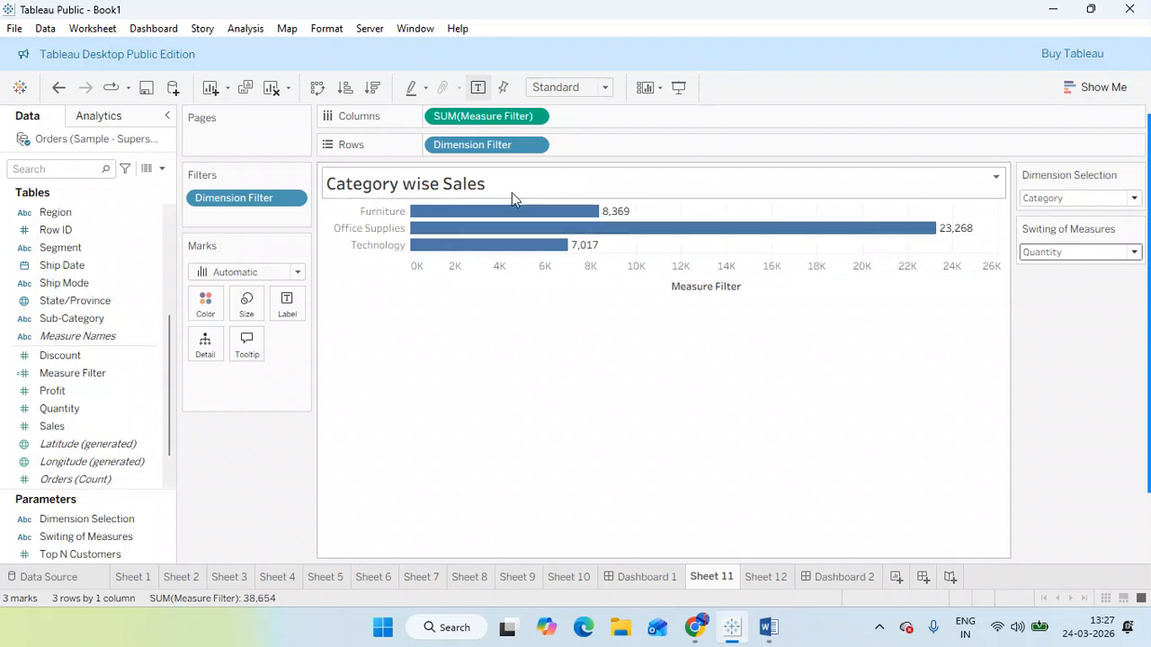
Step: Replace the fixed word Sales in the sheet title with the Switing of Measures parameter and apply the title
double_click(459, 183)
left_click_drag(727, 230, 674, 227)
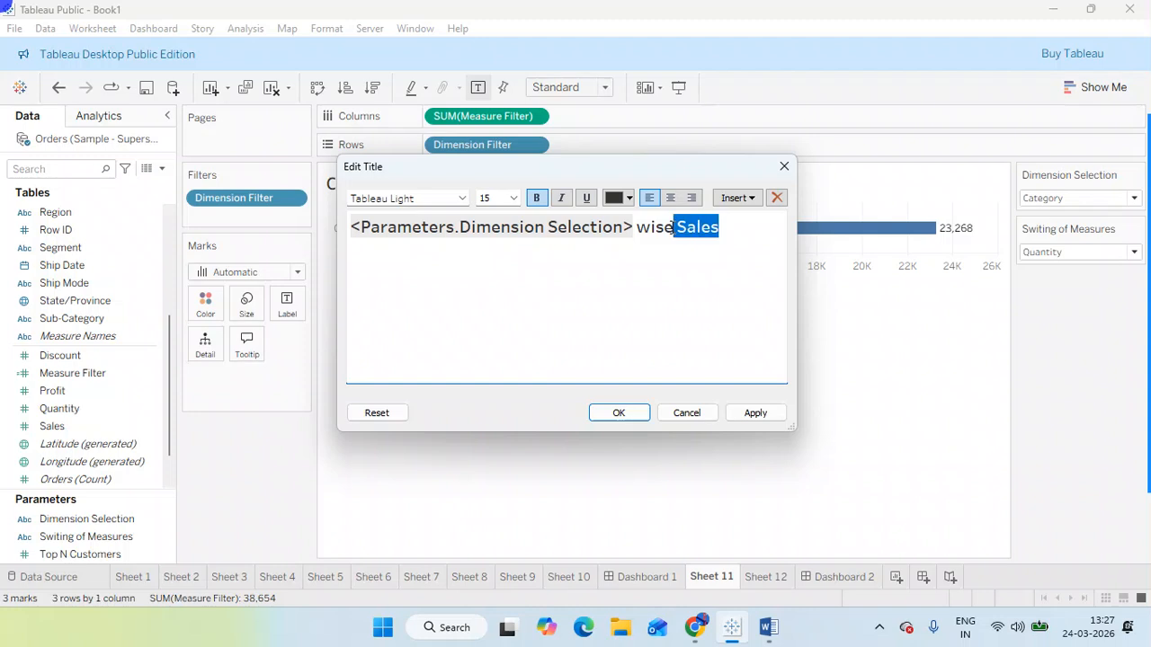
key("BackSpace")
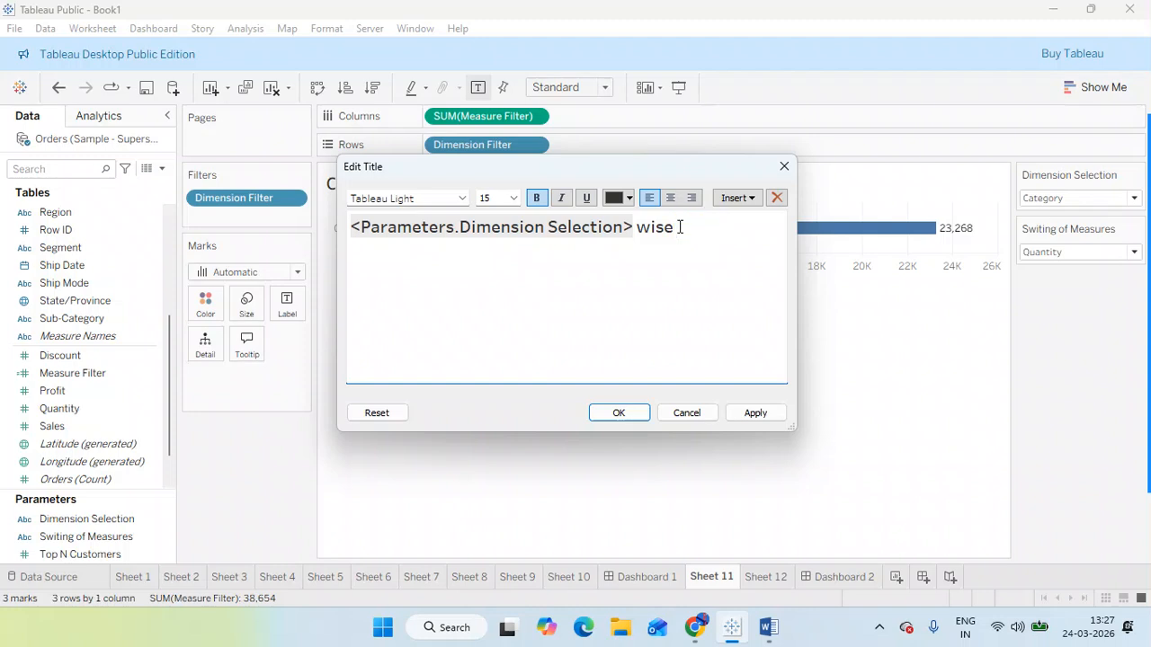
left_click(752, 202)
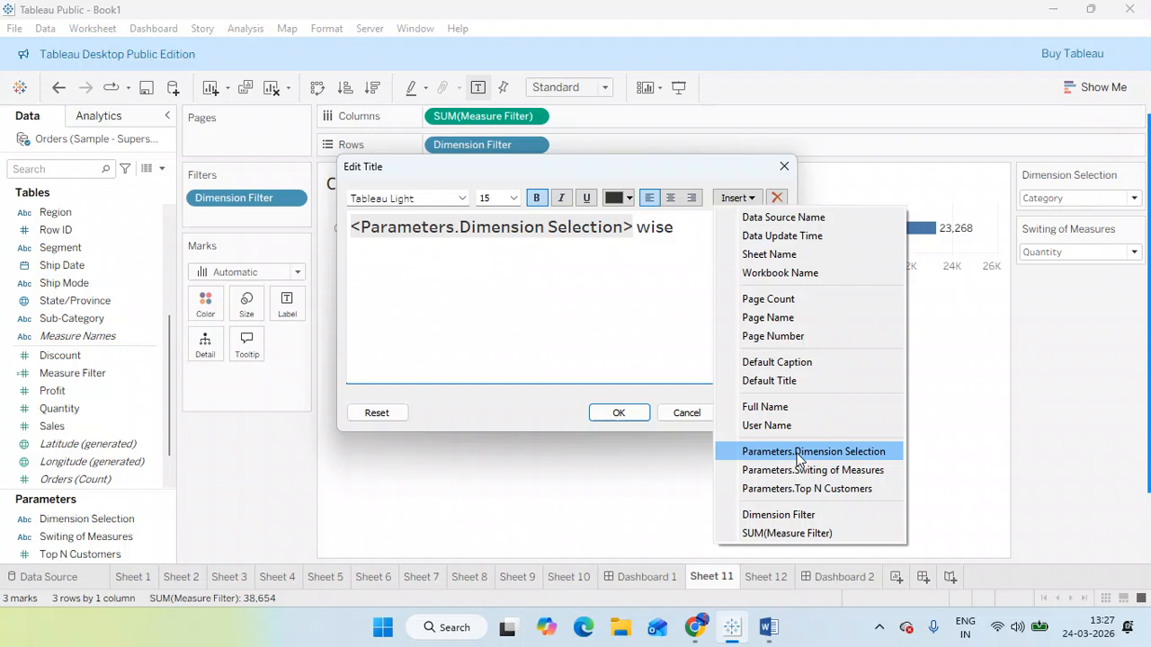
left_click(805, 469)
left_click(758, 412)
left_click(631, 412)
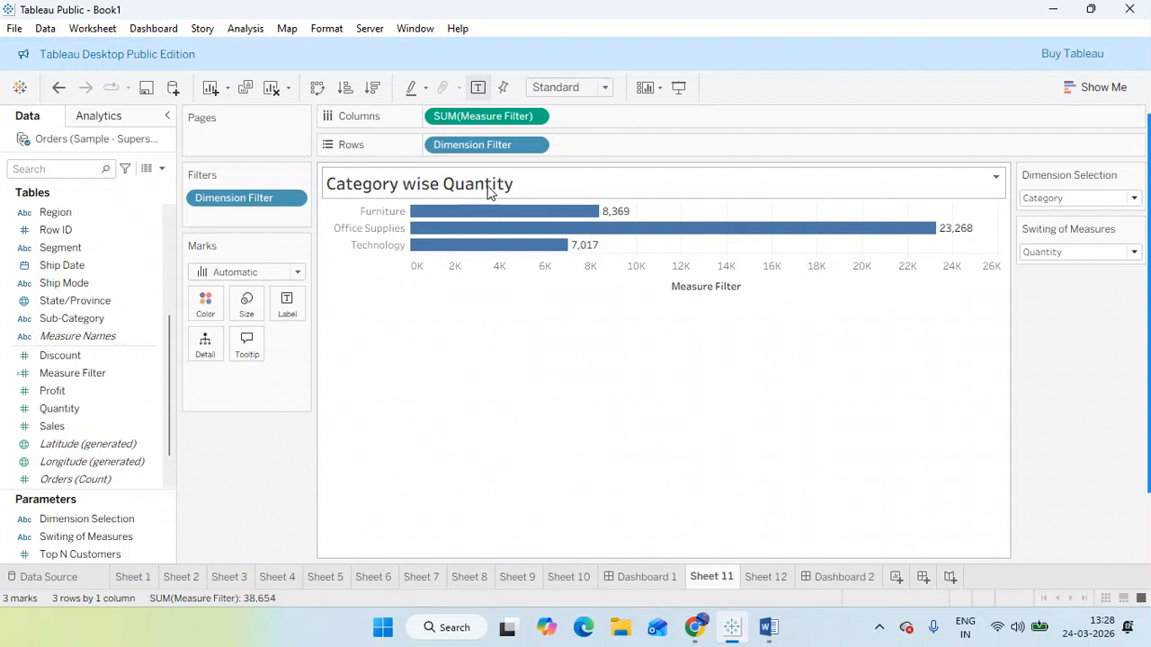
Step: Check the dynamic title by switching the measure parameter to Discount and Profit
left_click(1083, 252)
left_click(1059, 268)
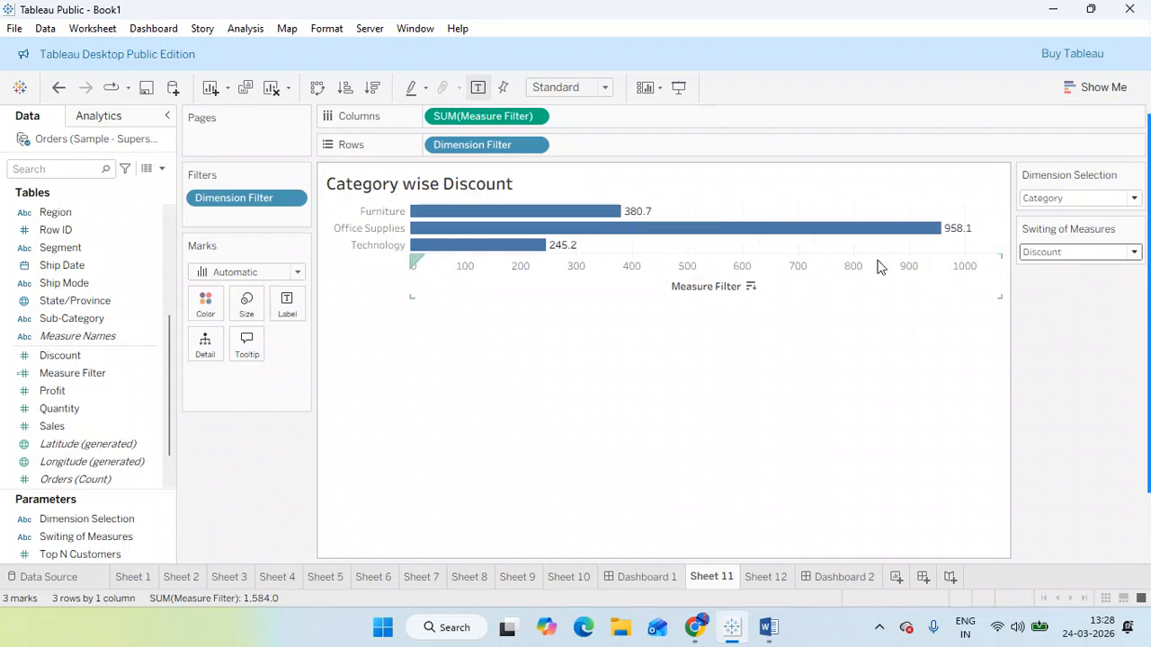
left_click(1090, 255)
left_click(1048, 302)
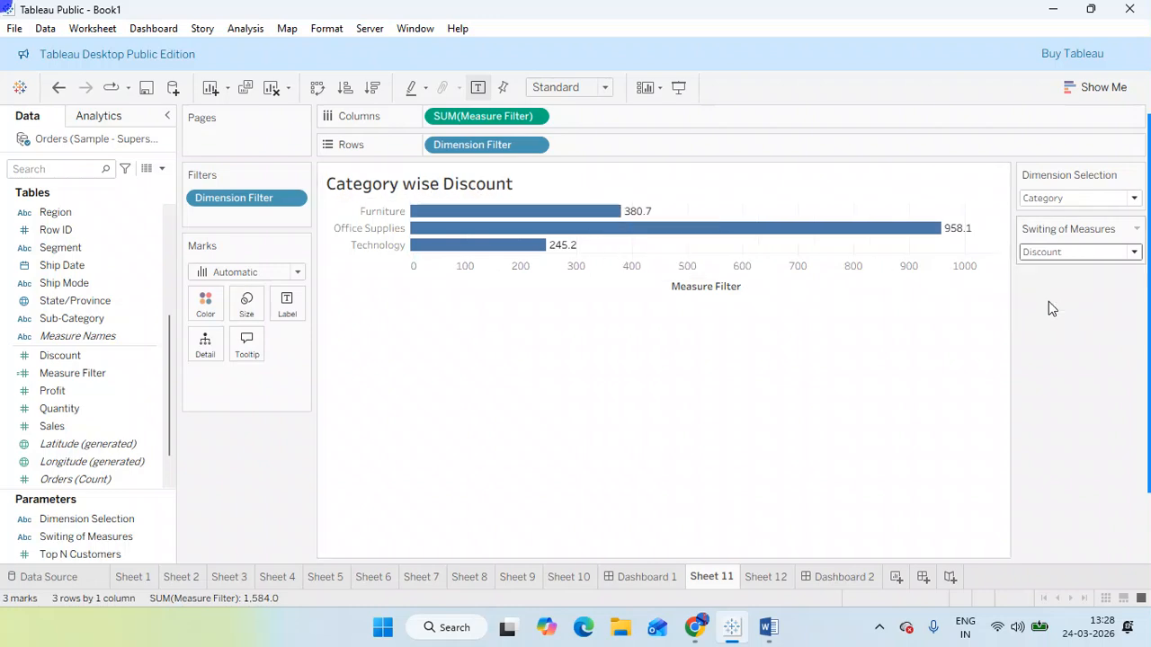
mouse_move(530, 246)
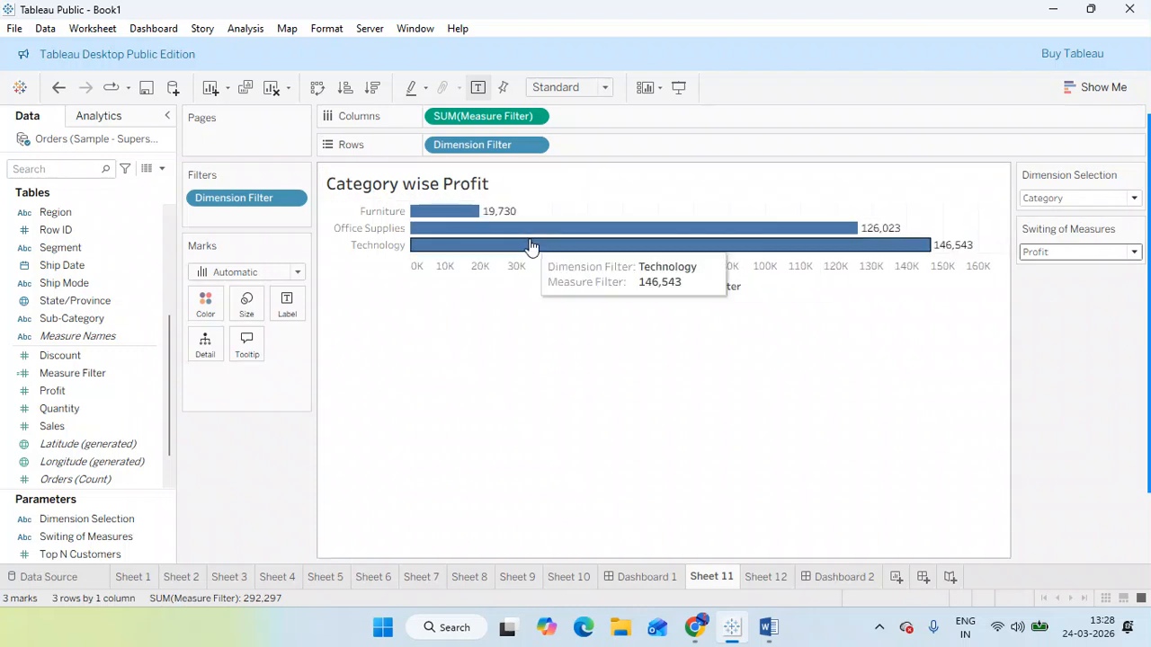
Step: Set Dimension Selection to Region and test the chart with the Discount and Sales measures
left_click(1075, 198)
left_click(1058, 215)
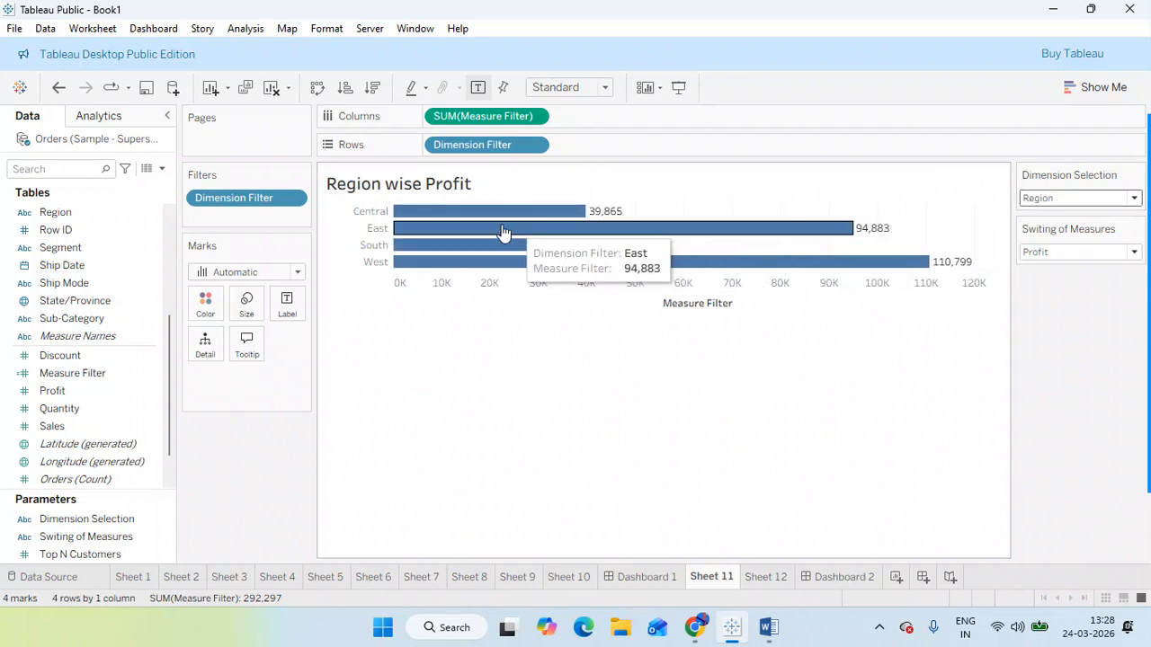
left_click(1043, 252)
left_click(1042, 269)
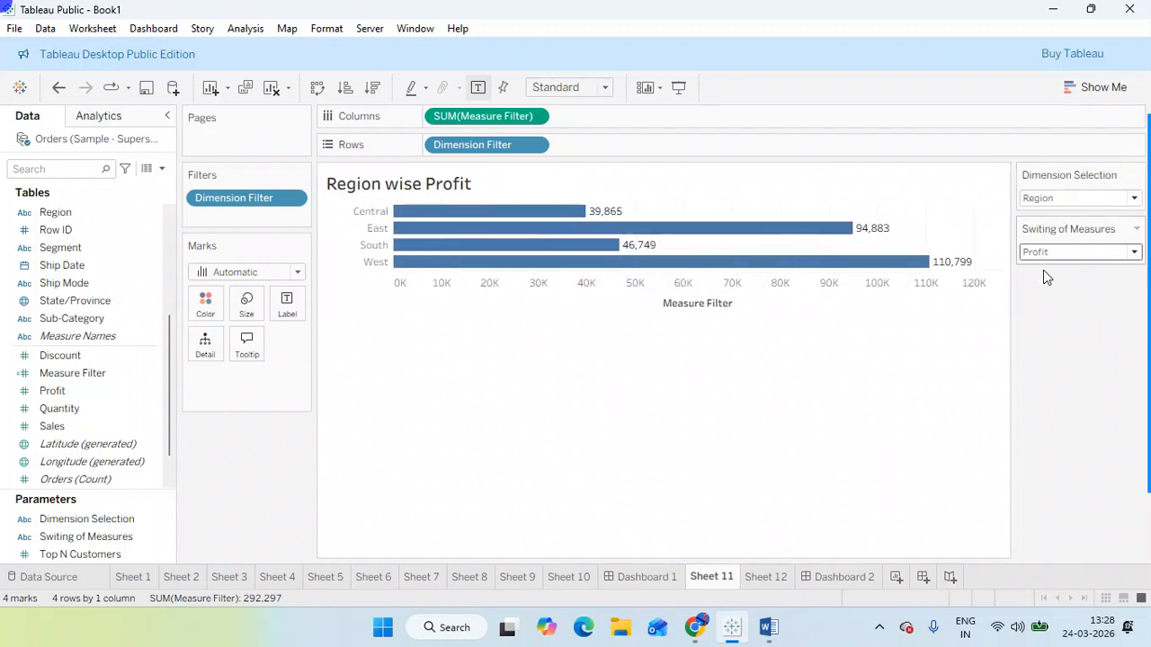
left_click(1061, 253)
left_click(1063, 288)
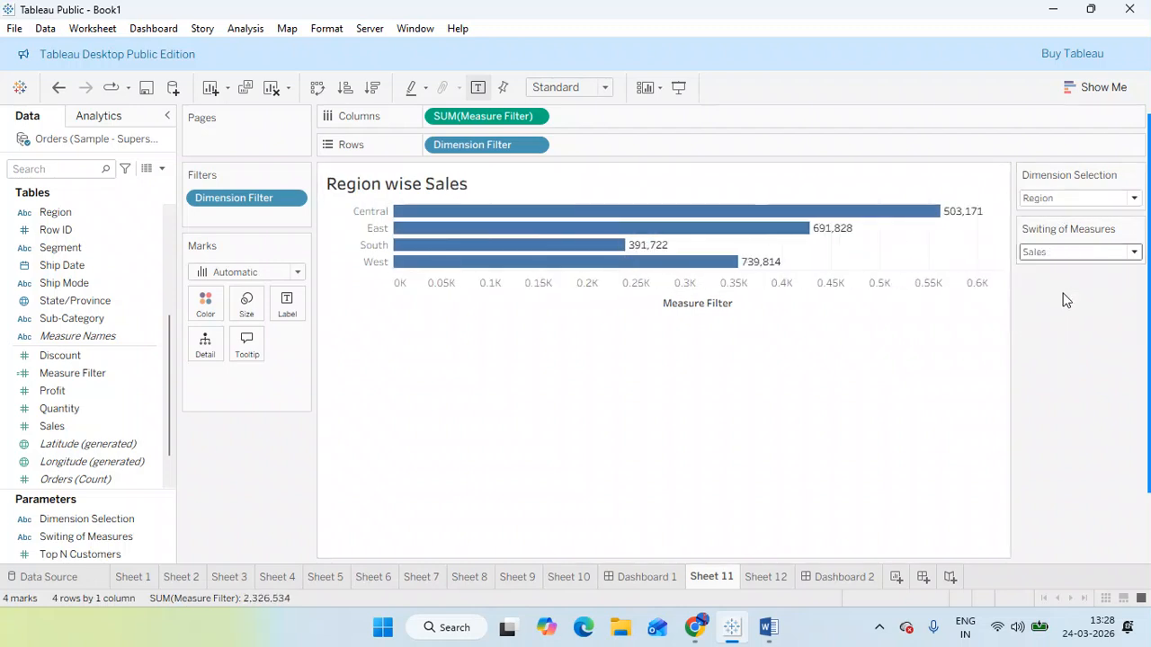
Step: Set Dimension Selection to Segment and test the chart with the Sales, Discount and Profit measures
left_click(1066, 197)
left_click(1057, 230)
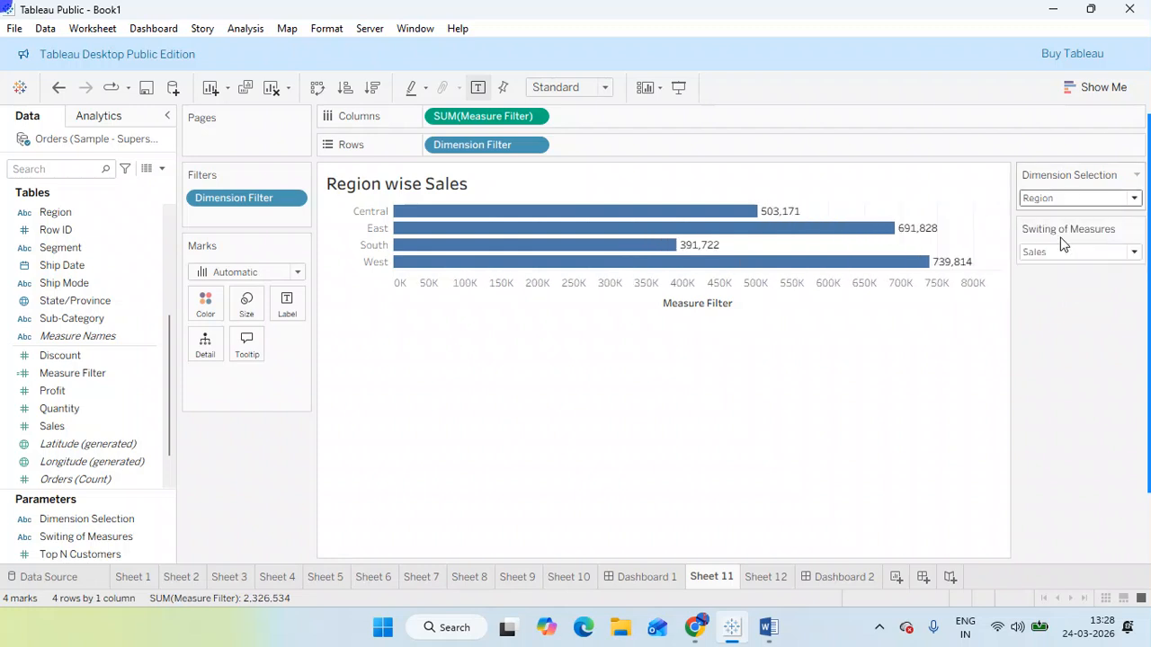
left_click(1048, 248)
left_click(1048, 282)
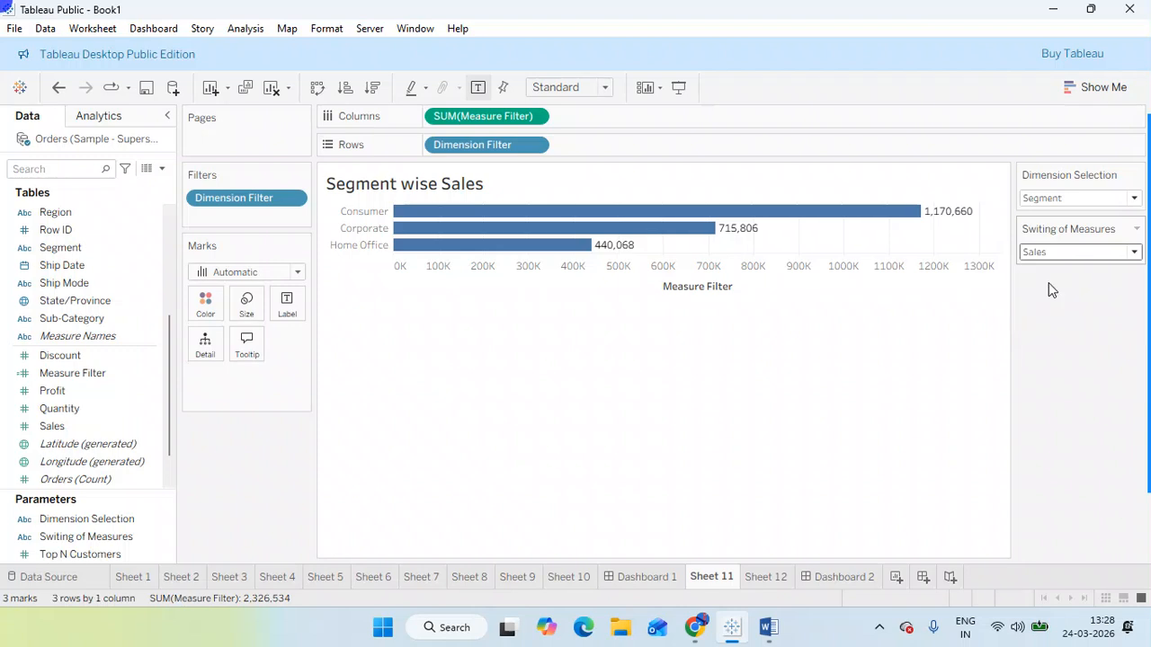
left_click(1061, 251)
left_click(1056, 270)
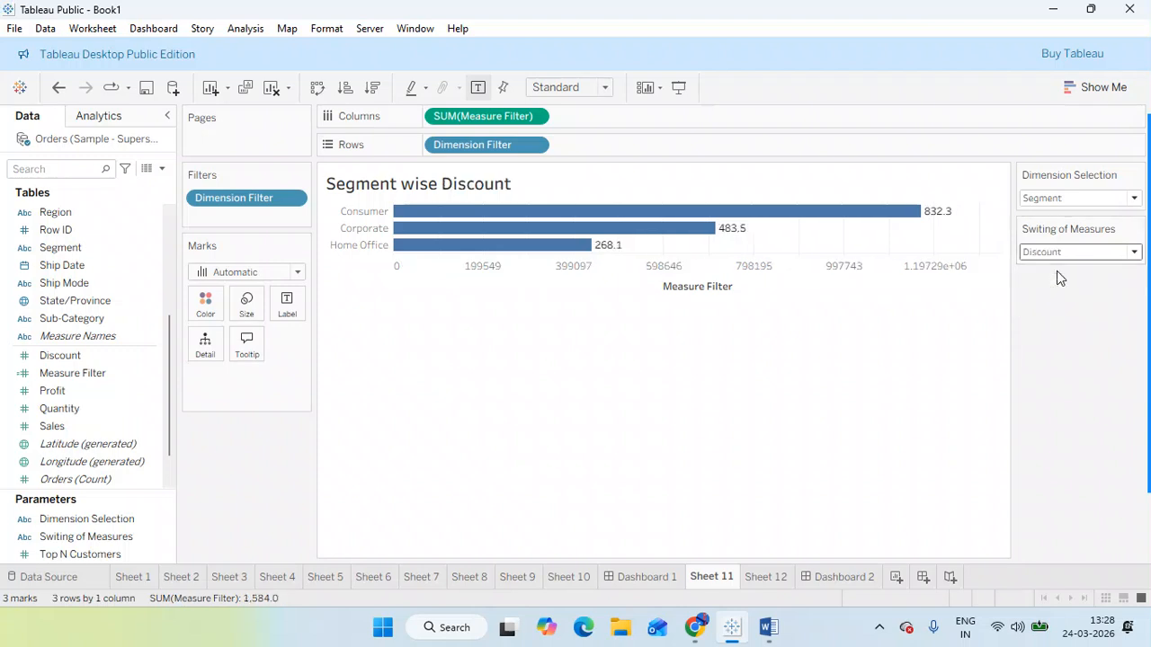
left_click(1070, 254)
left_click(1061, 302)
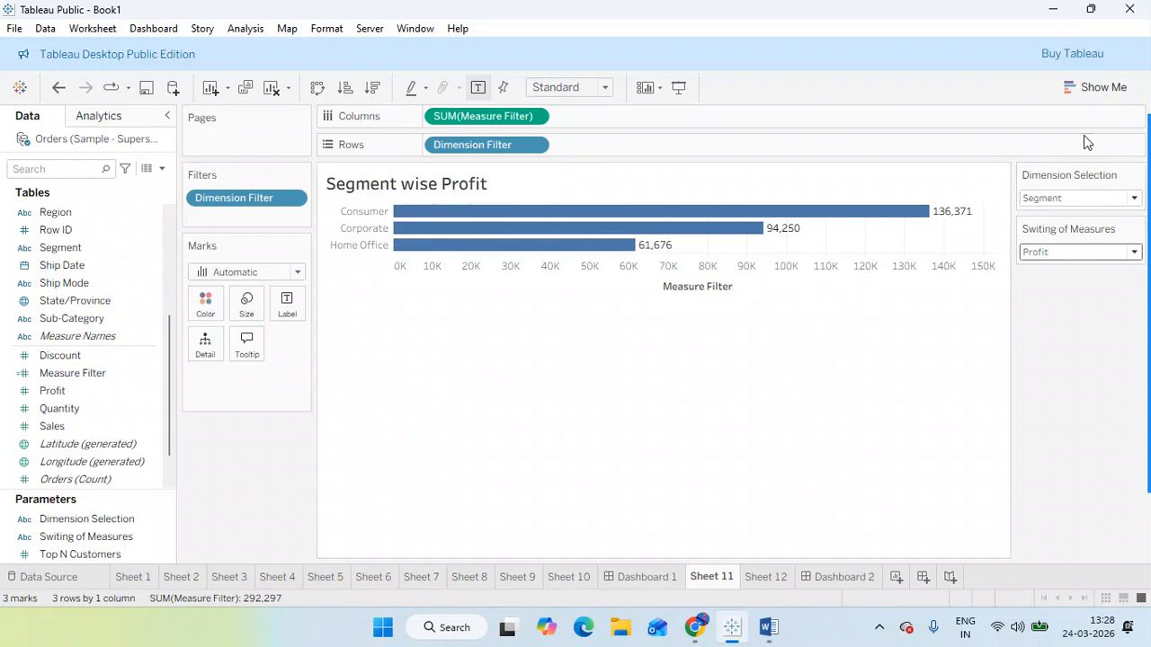
Step: Set Dimension Selection back to Category and test the chart with the Profit and Discount measures
left_click(1080, 200)
left_click(1058, 247)
left_click(1070, 251)
left_click(1060, 305)
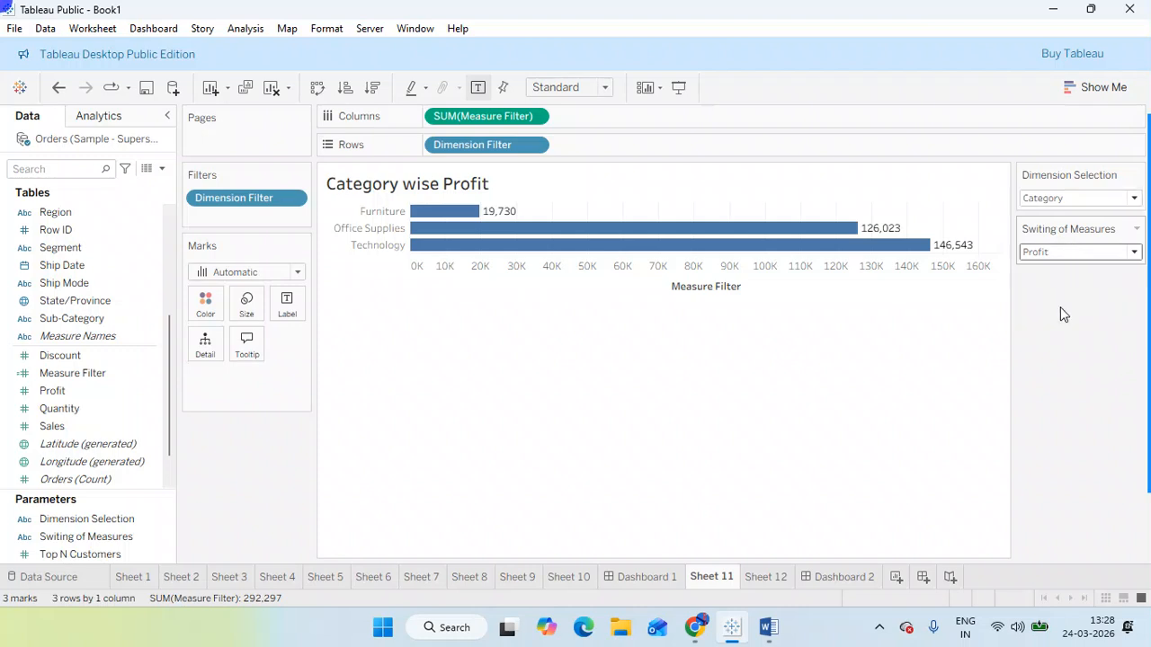
left_click(1043, 258)
left_click(1043, 270)
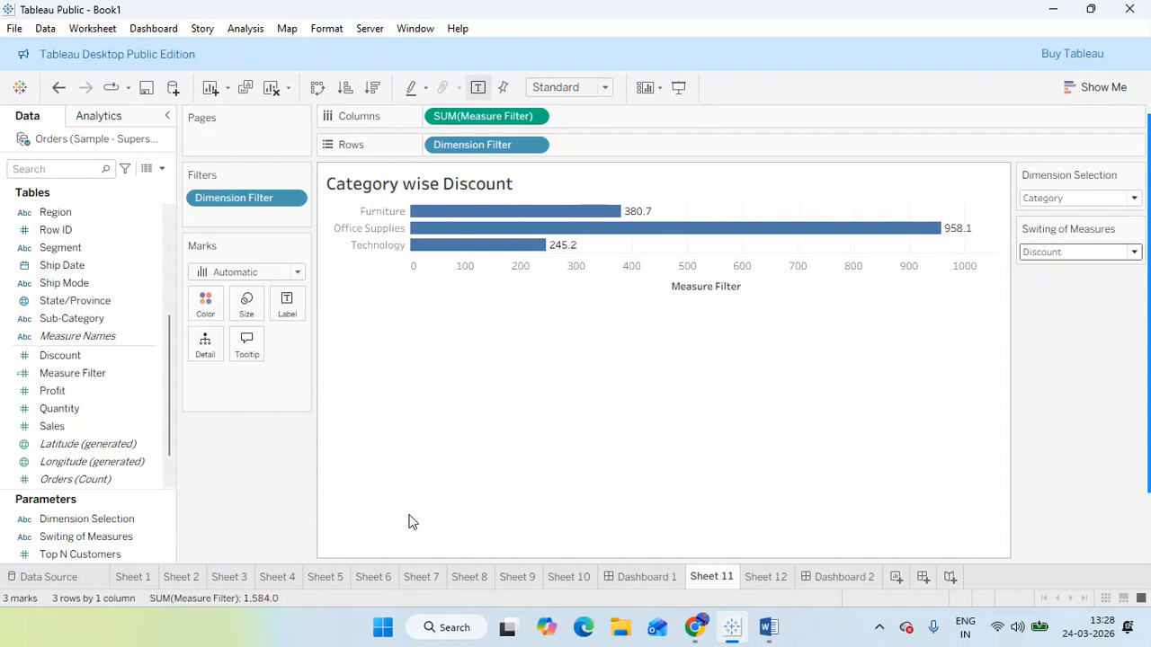
Step: Open Dashboard 2 and set its Dimension Selection parameter to Segment
mouse_move(820, 583)
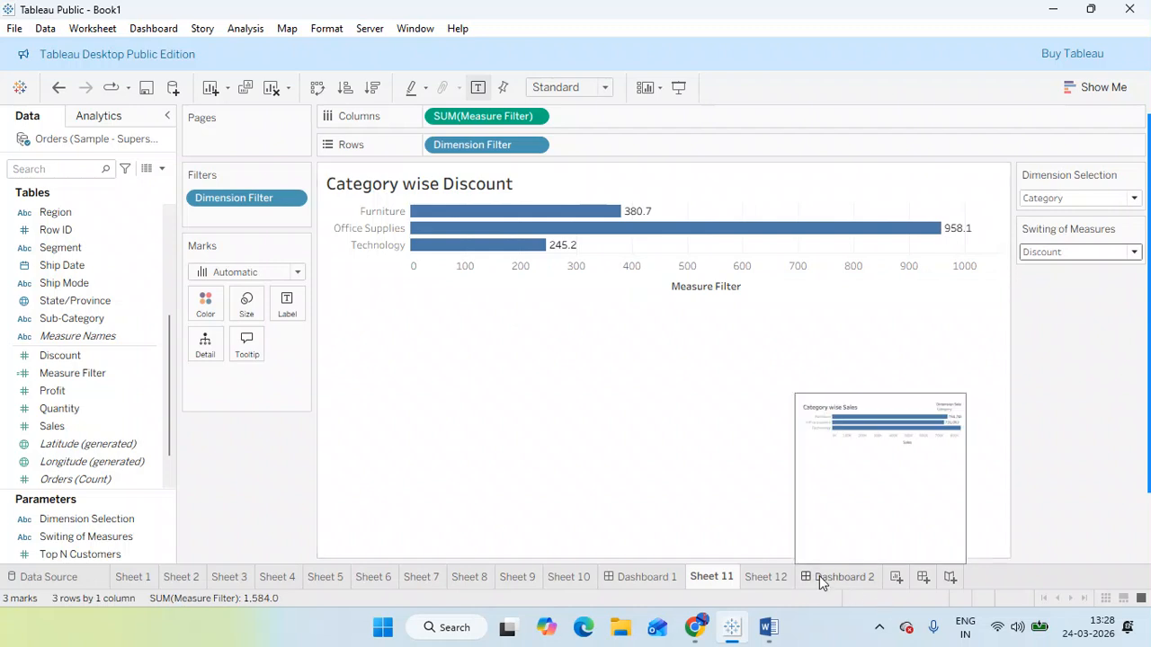
left_click(819, 580)
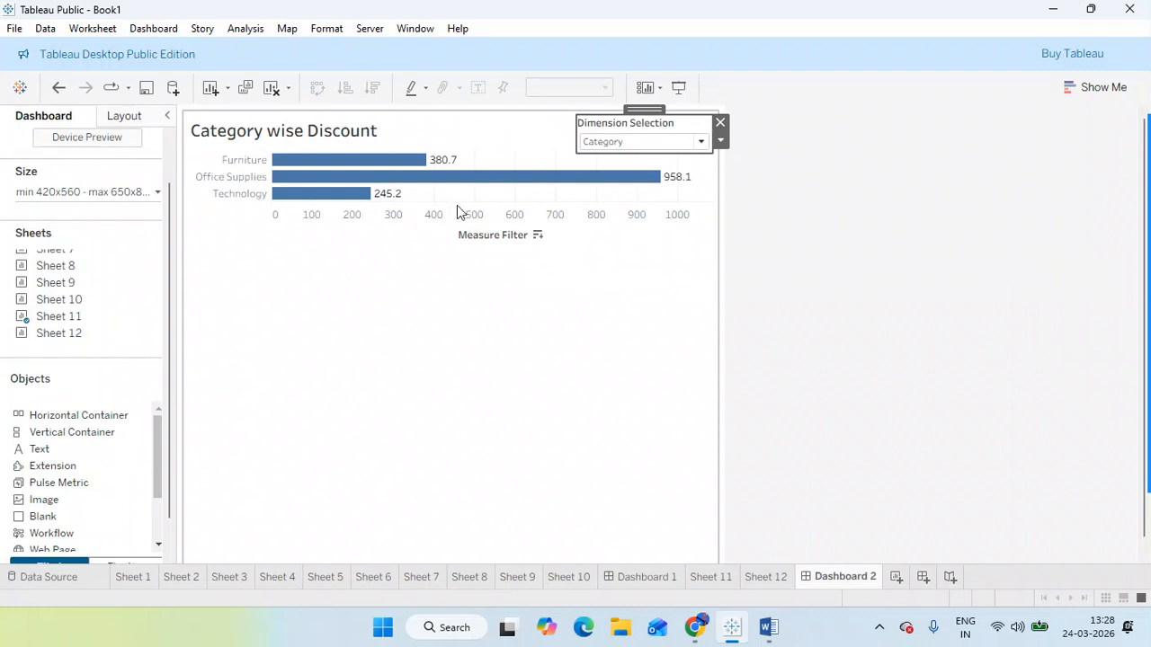
left_click(583, 142)
left_click(616, 174)
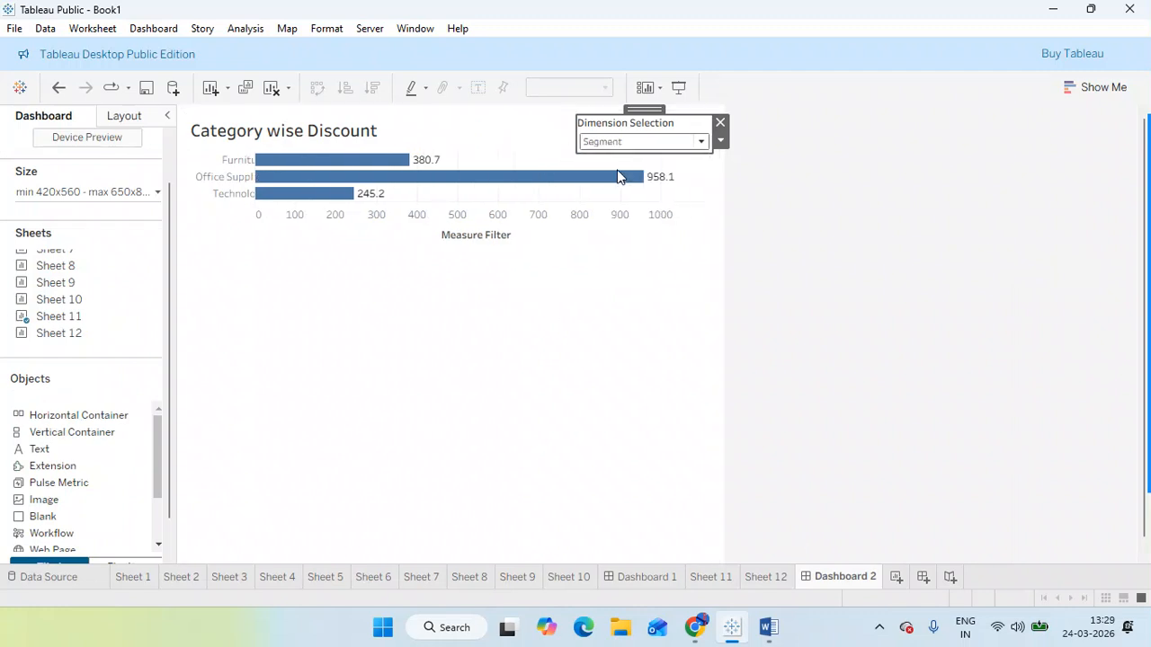
Step: Show the Switing of Measures parameter on the dashboard and move the Dimension Selection control just below it
left_click(583, 346)
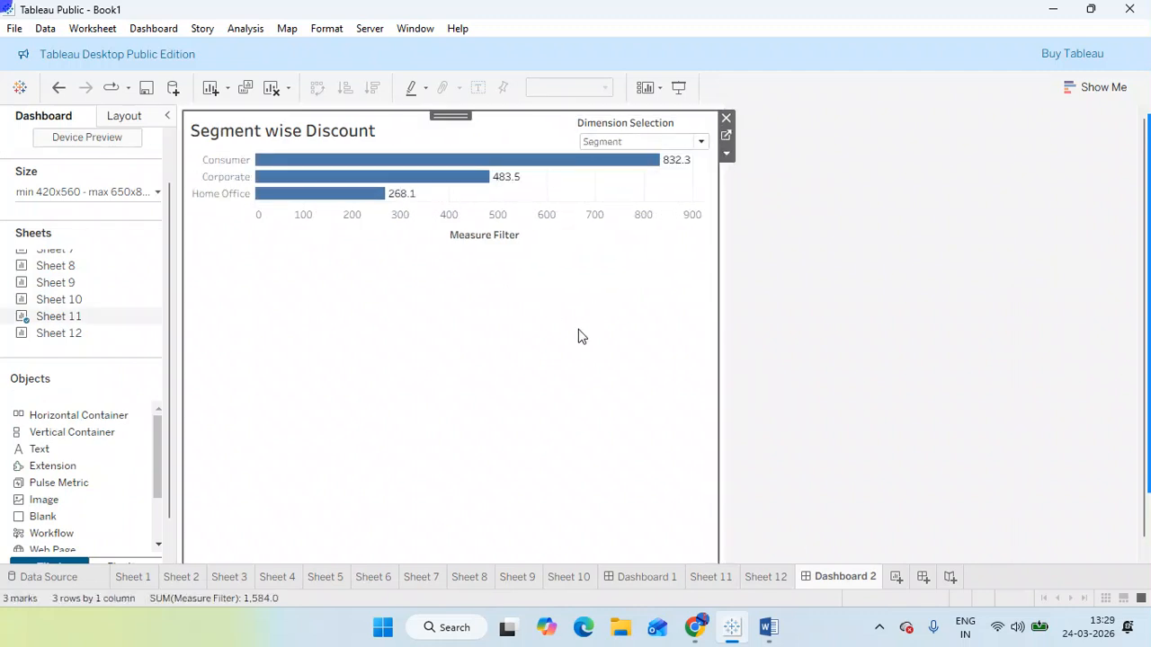
left_click(726, 153)
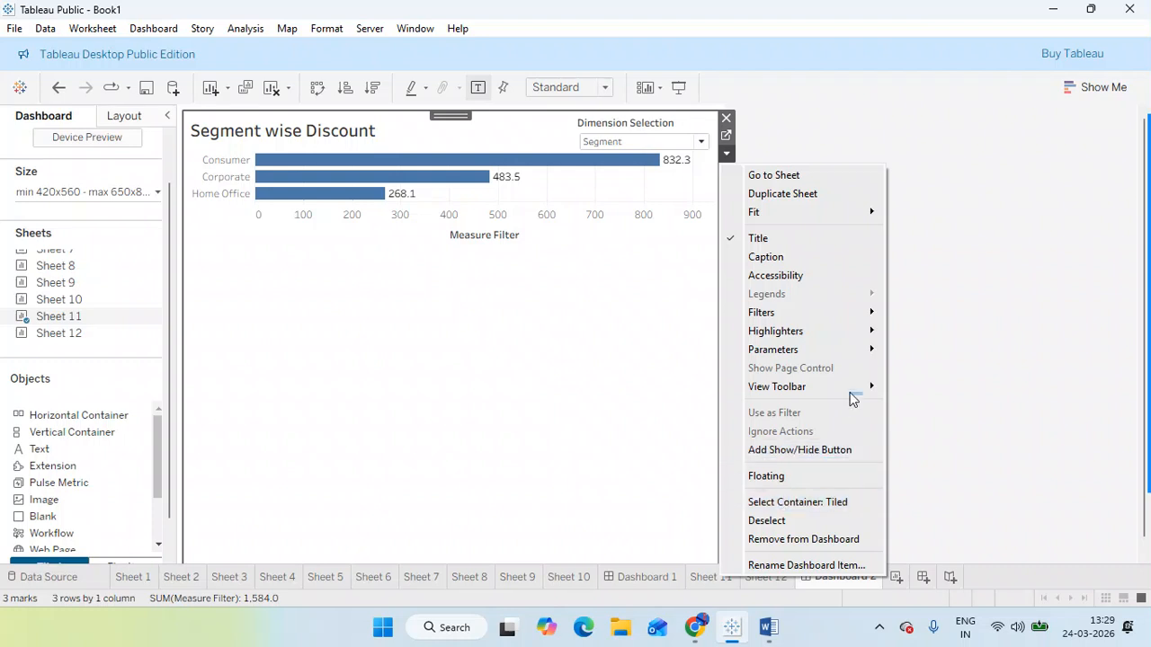
mouse_move(868, 350)
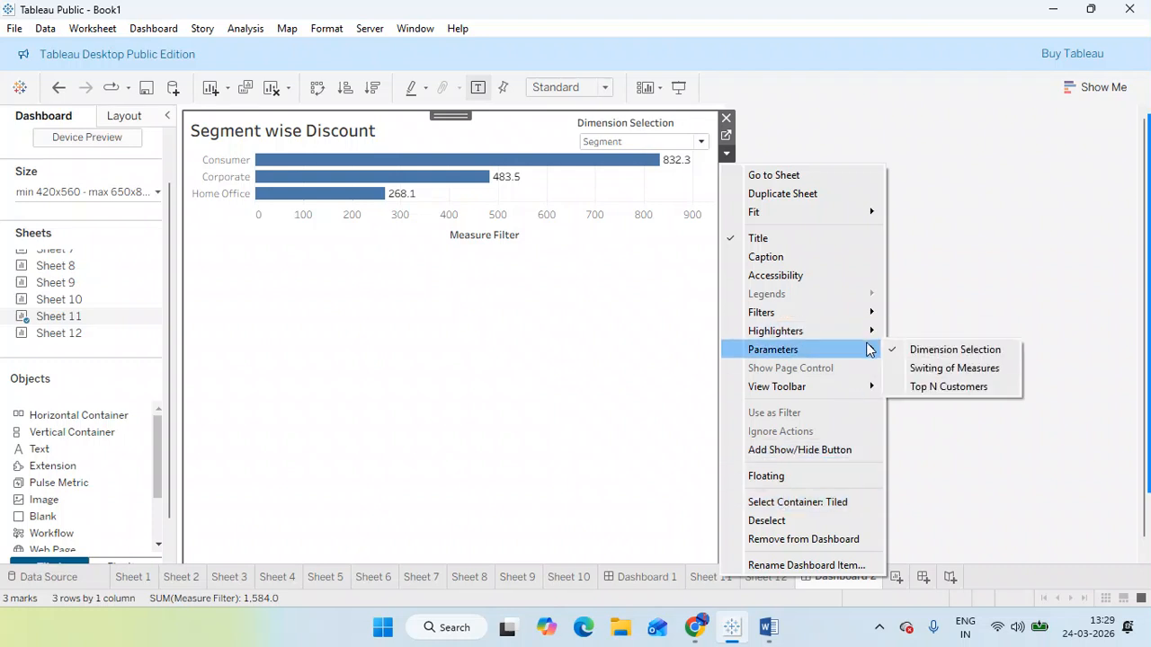
left_click(957, 370)
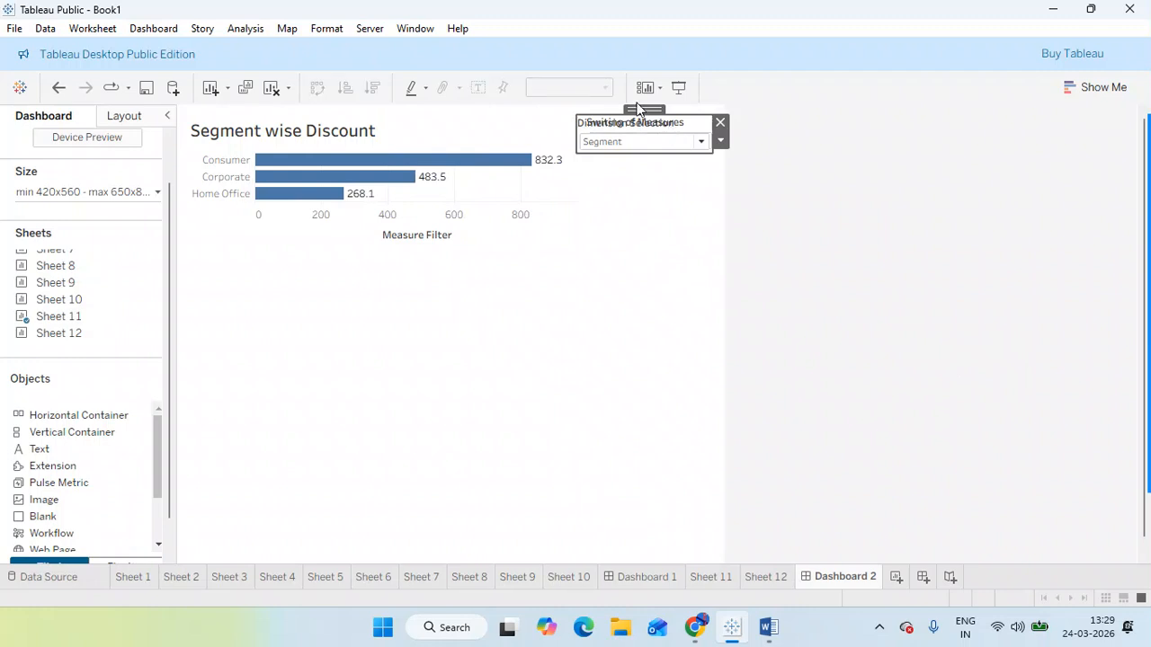
left_click_drag(643, 111, 653, 154)
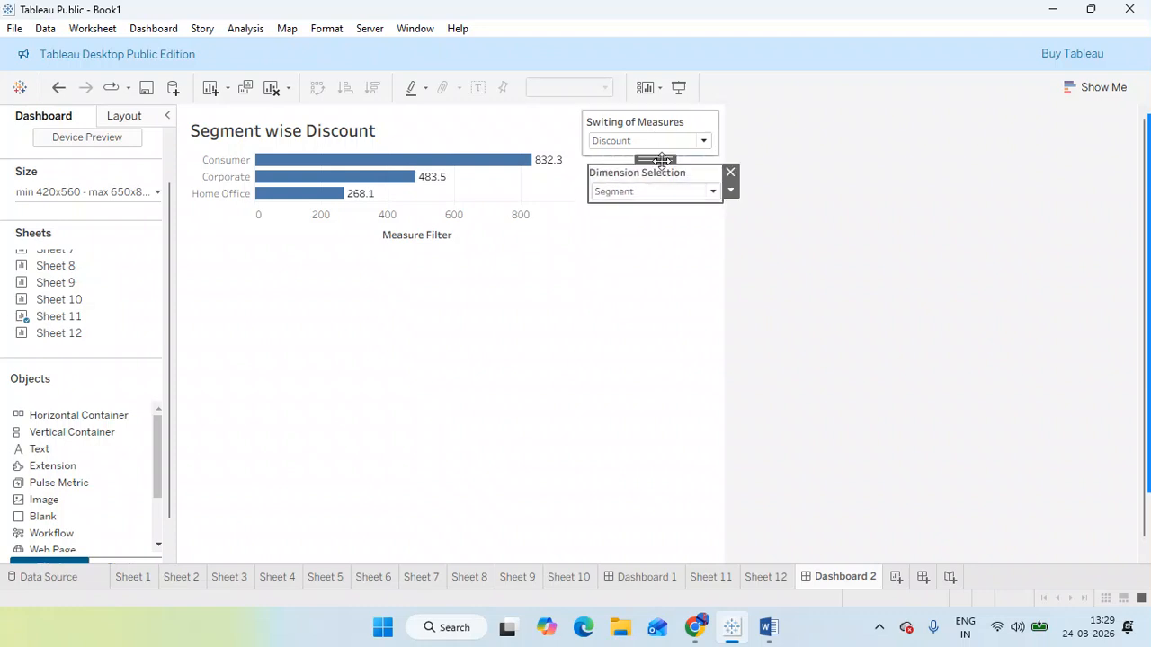
Step: Switch the dashboard chart to the Category dimension and the Sales measure
left_click(688, 190)
left_click(647, 243)
left_click(669, 144)
left_click(648, 175)
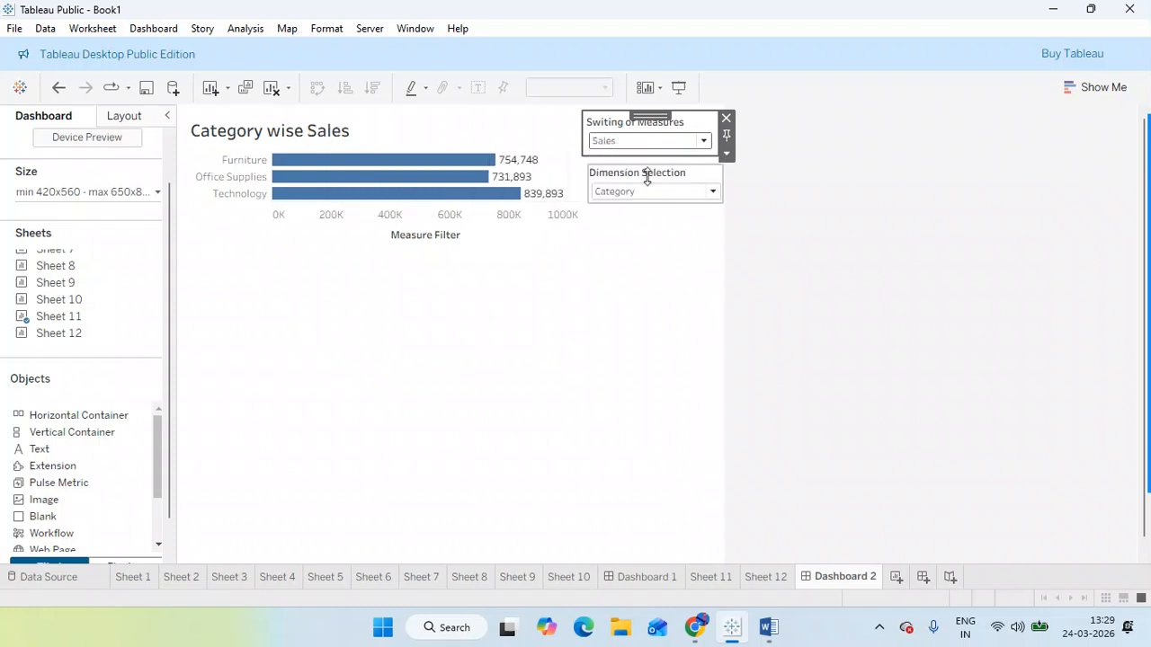
Step: Switch the dashboard chart to the Profit measure and the Sub-Category dimension
left_click(692, 141)
left_click(659, 189)
left_click(655, 189)
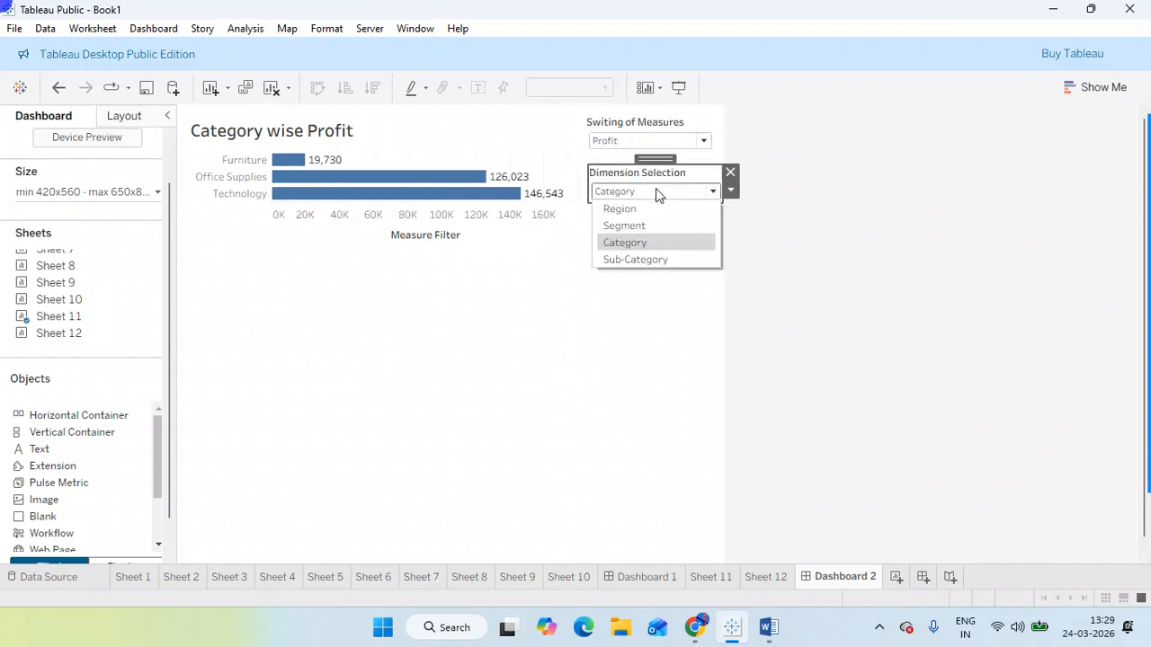
left_click(647, 242)
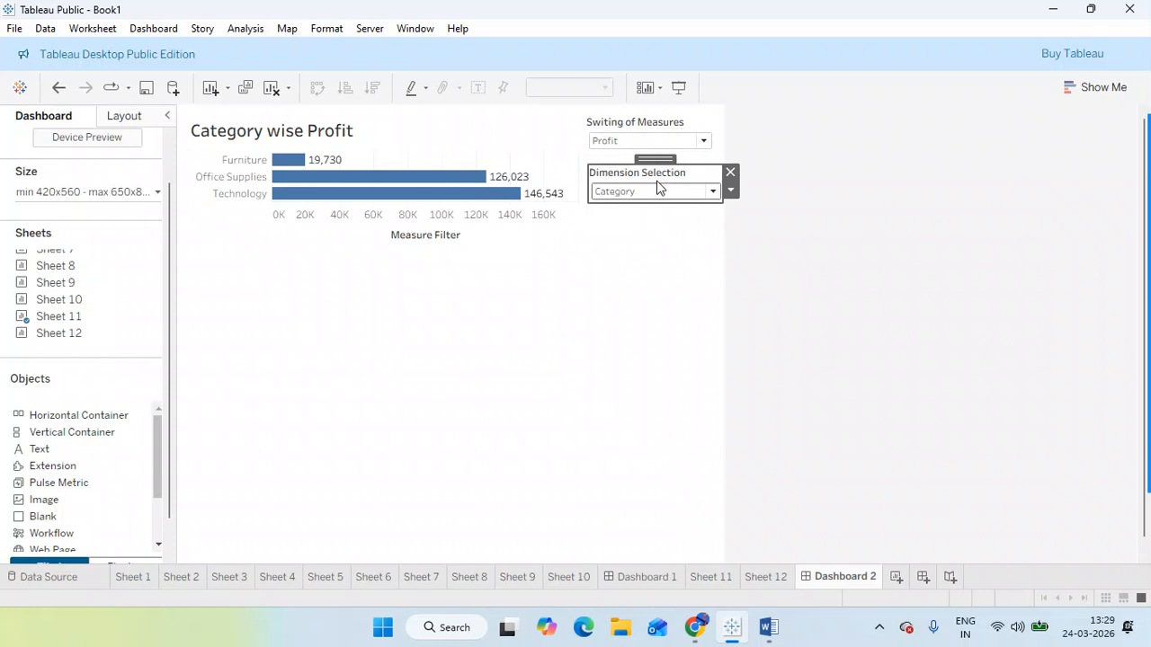
left_click(661, 190)
left_click(640, 259)
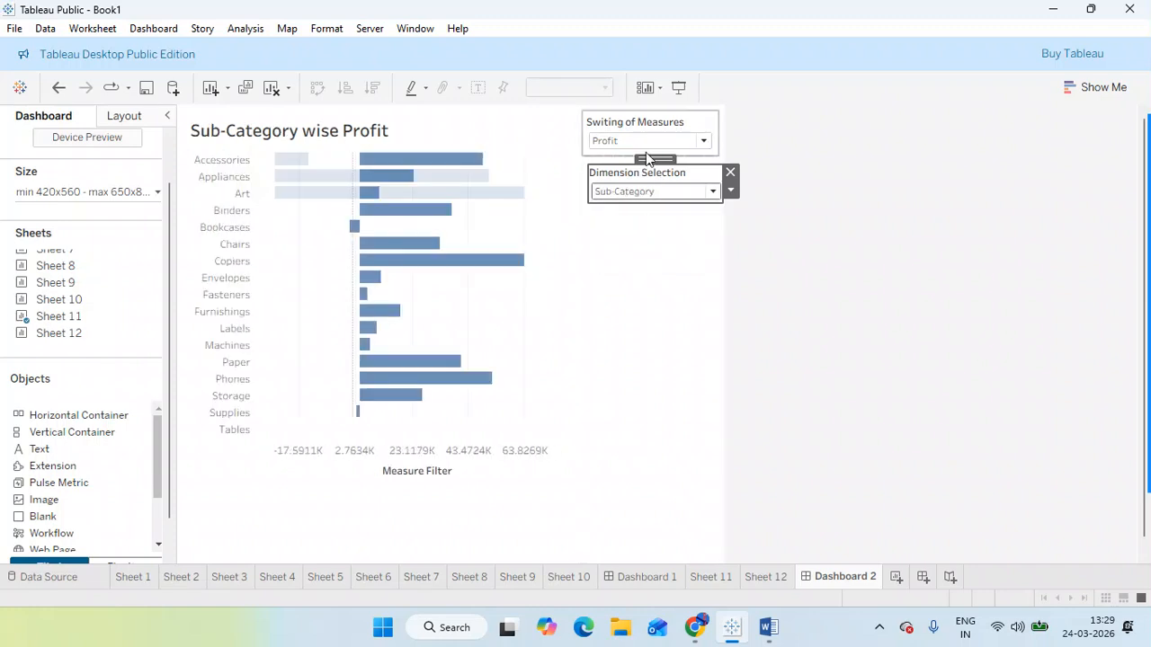
Step: Cycle the dashboard's measure parameter through Discount, Sales and Profit, ending on Quantity for the Sub-Category chart
left_click(642, 141)
left_click(629, 160)
left_click(636, 144)
left_click(624, 179)
left_click(642, 145)
left_click(634, 192)
left_click(655, 146)
left_click(644, 207)
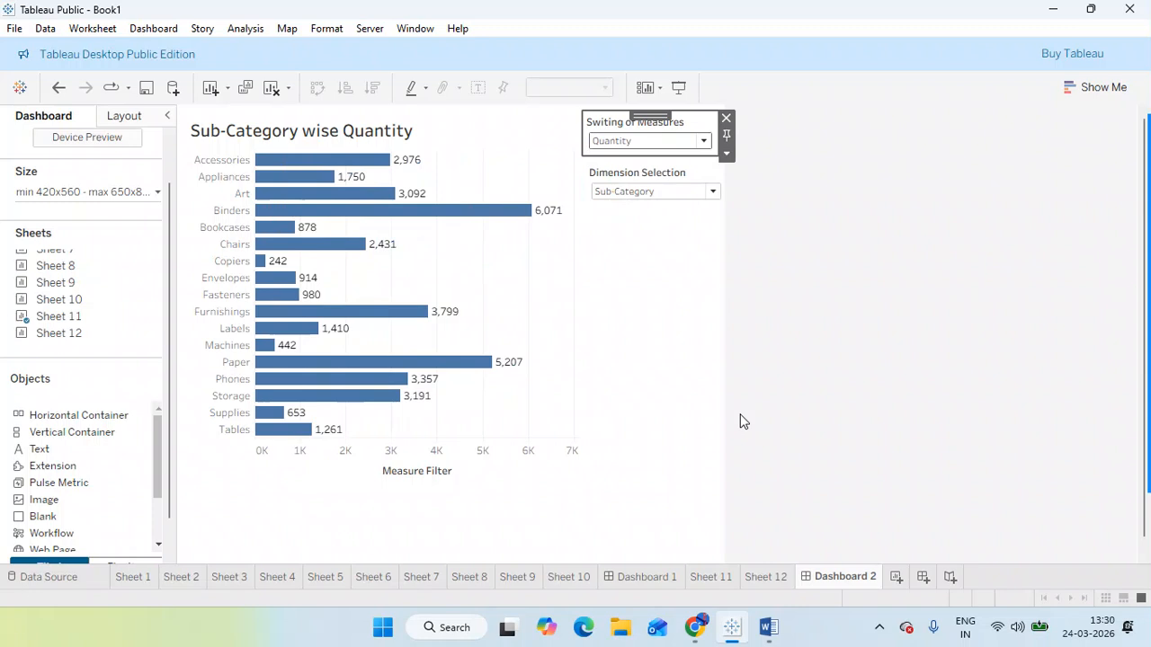
Step: Switch to the TABLEAU NOTES document in Word to view the topic list
left_click(768, 627)
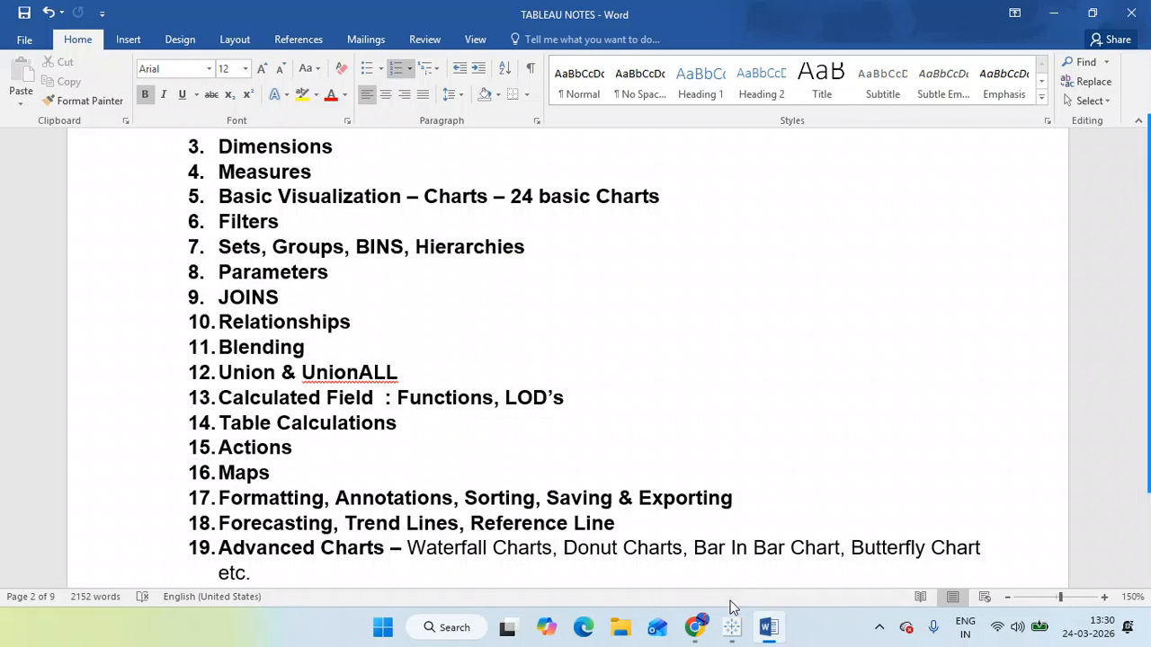
mouse_move(768, 640)
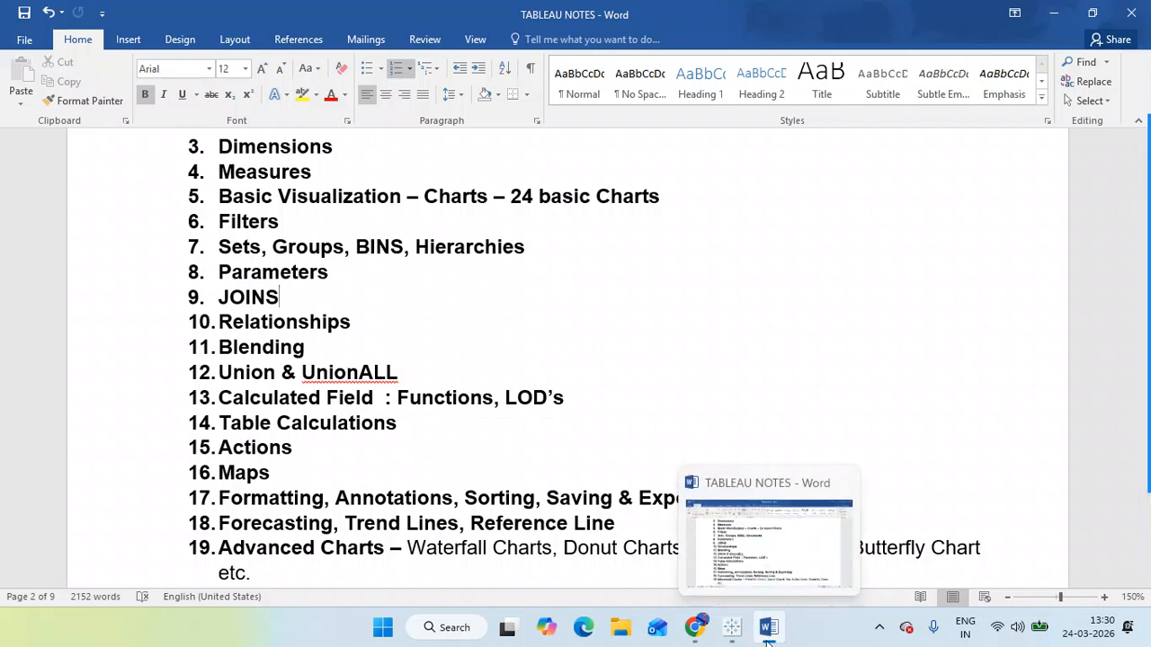
Step: Switch back to Tableau and review the Top N Customers parameter's settings from Sheet 10
left_click(732, 629)
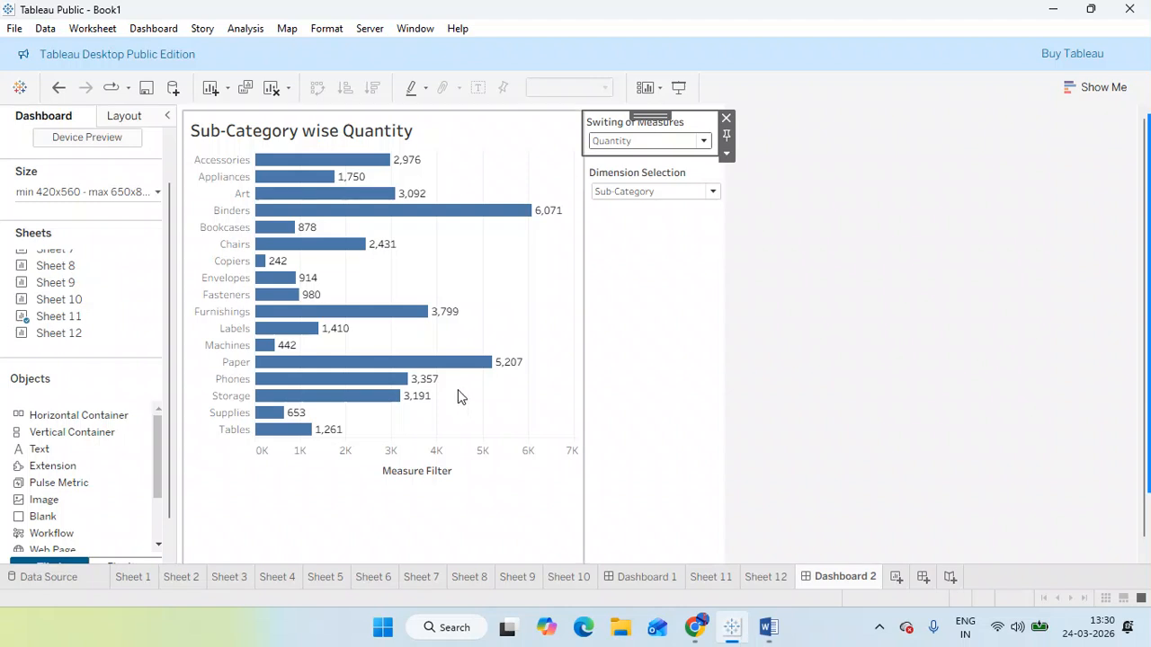
left_click(580, 577)
right_click(164, 555)
left_click(237, 342)
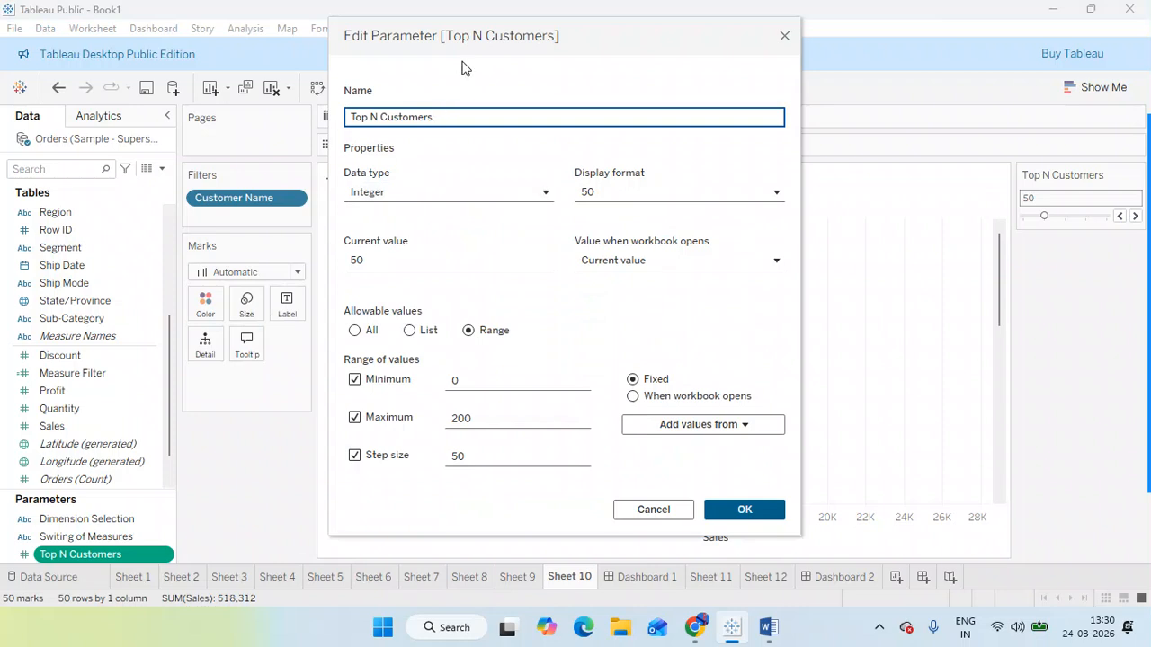
left_click(784, 35)
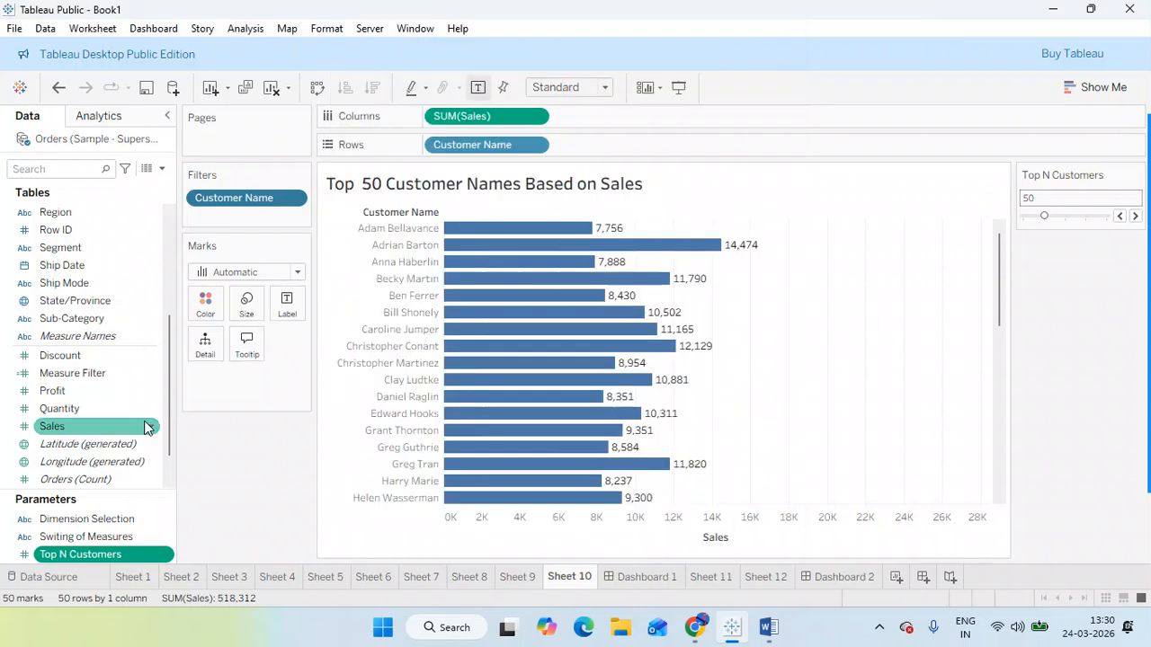
Step: Review the Dimension Selection parameter's settings and its available data types without changing them
left_click(166, 519)
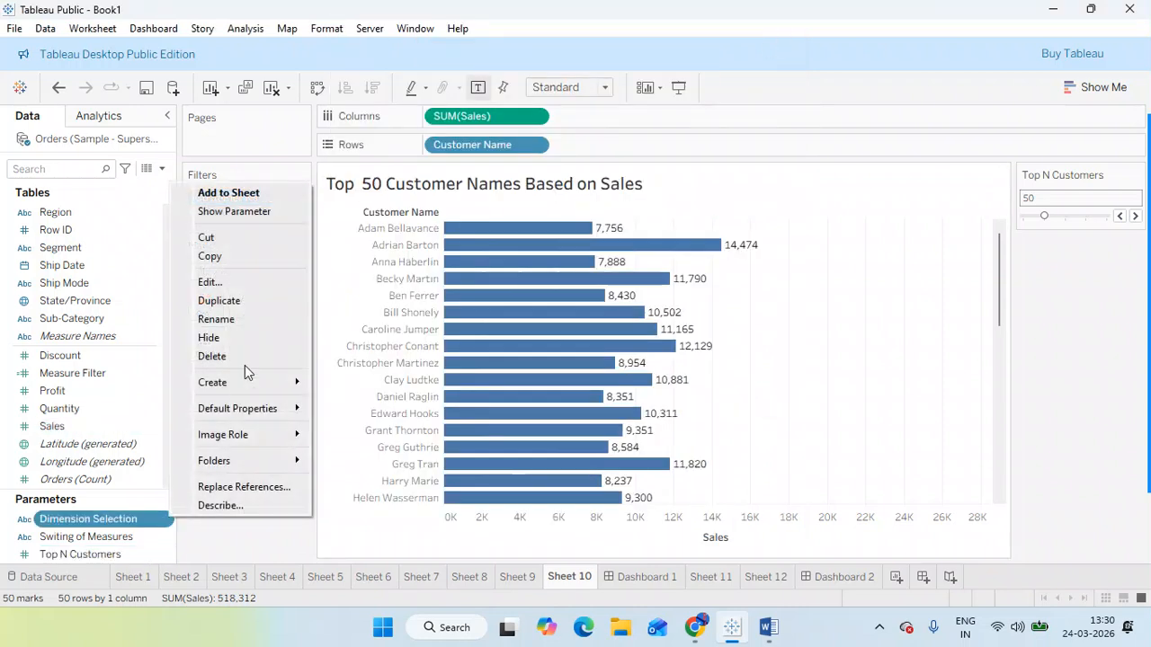
left_click(259, 282)
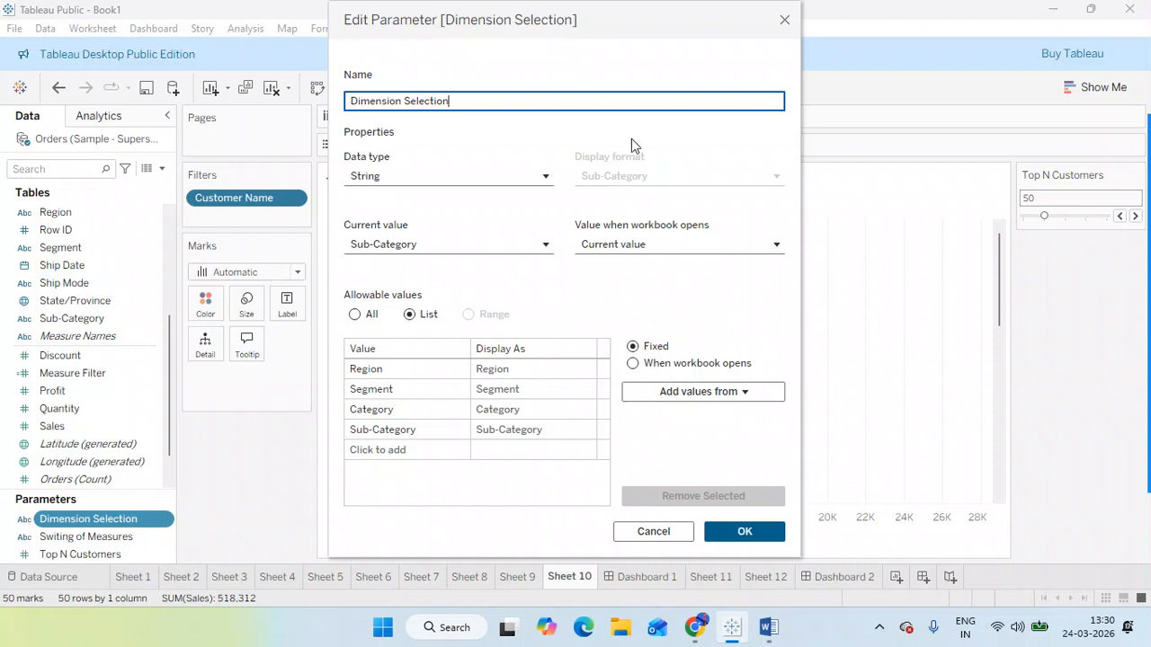
left_click(460, 184)
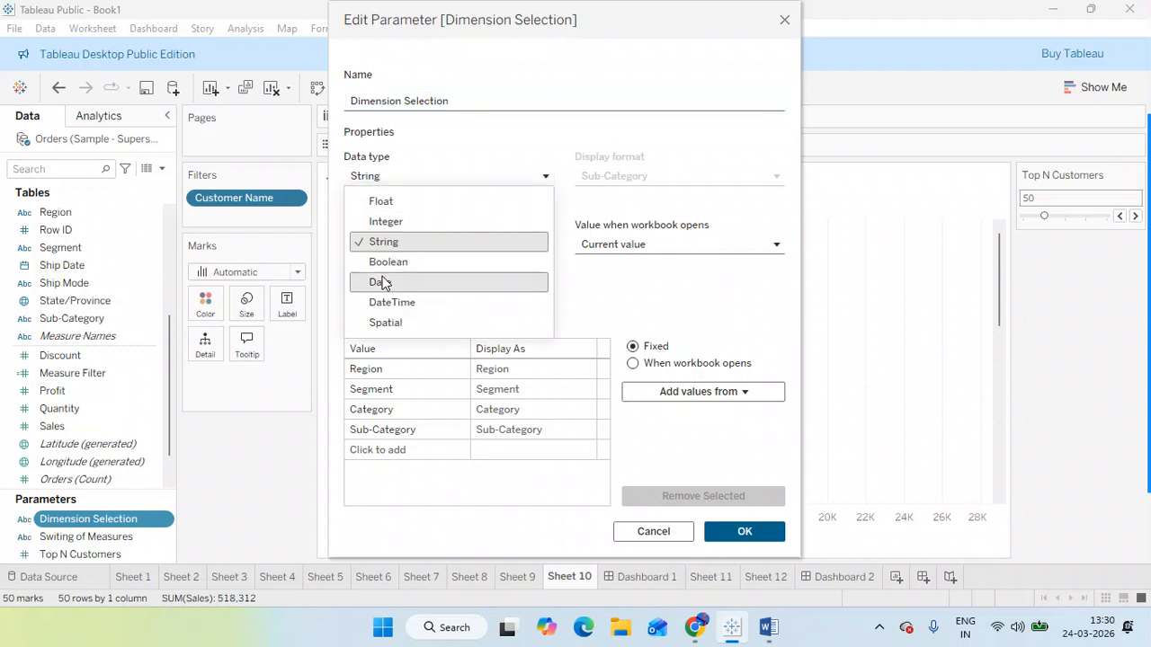
left_click(784, 20)
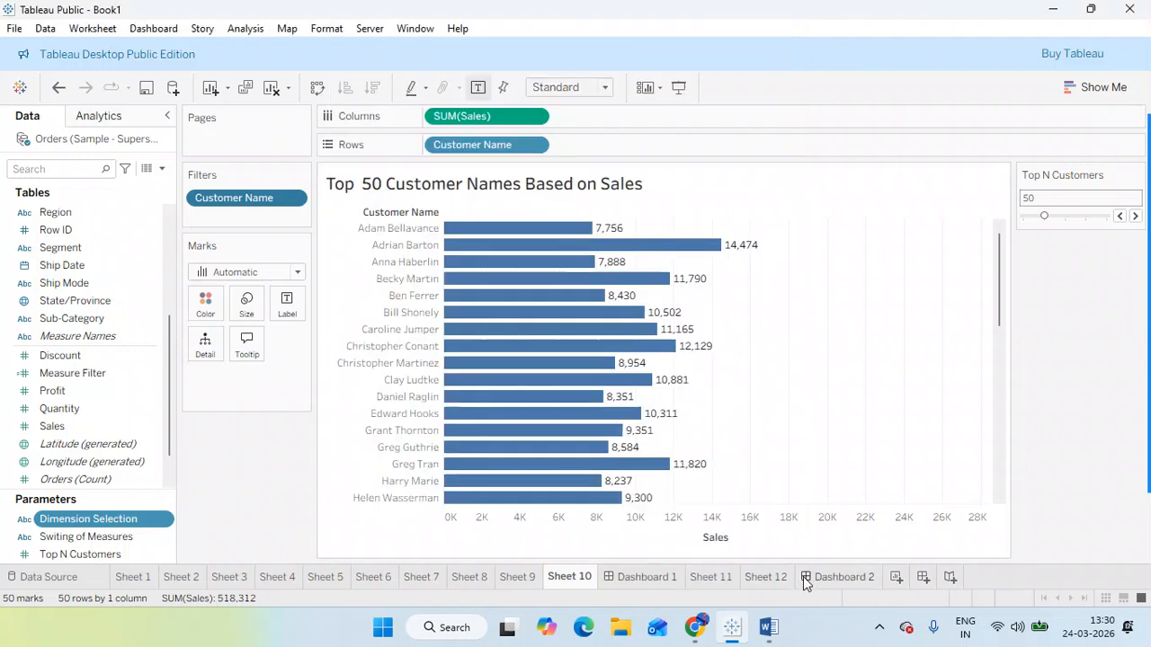
Step: Start a new parameter on Sheet 12, choose the Date data type and name it Year
left_click(771, 576)
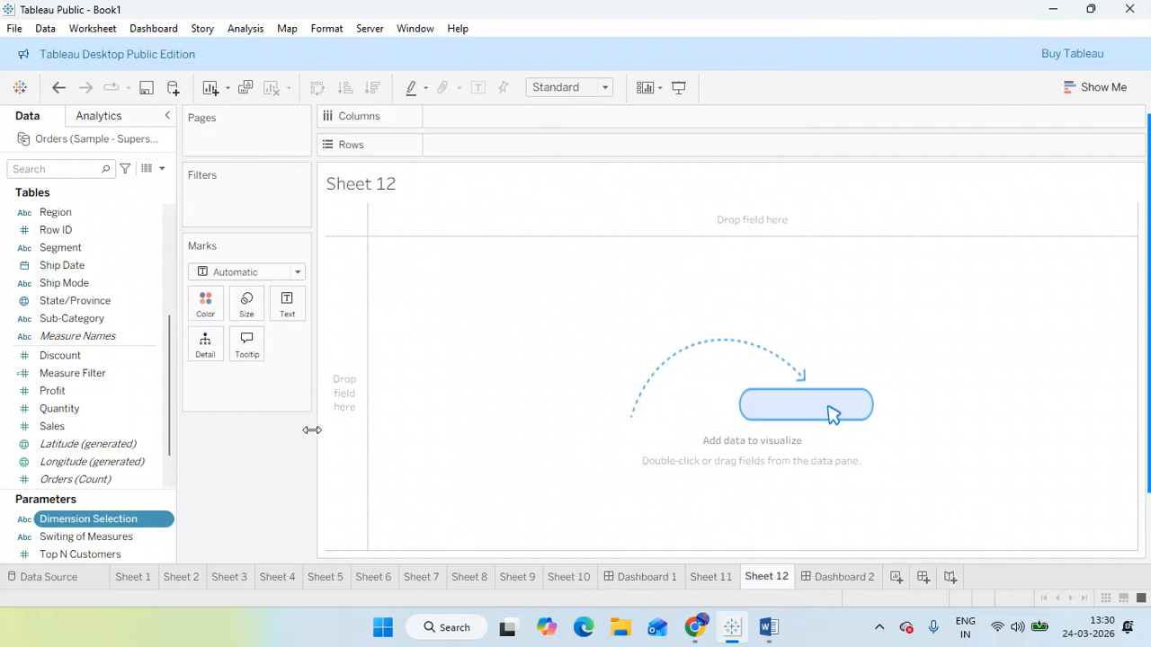
left_click(161, 169)
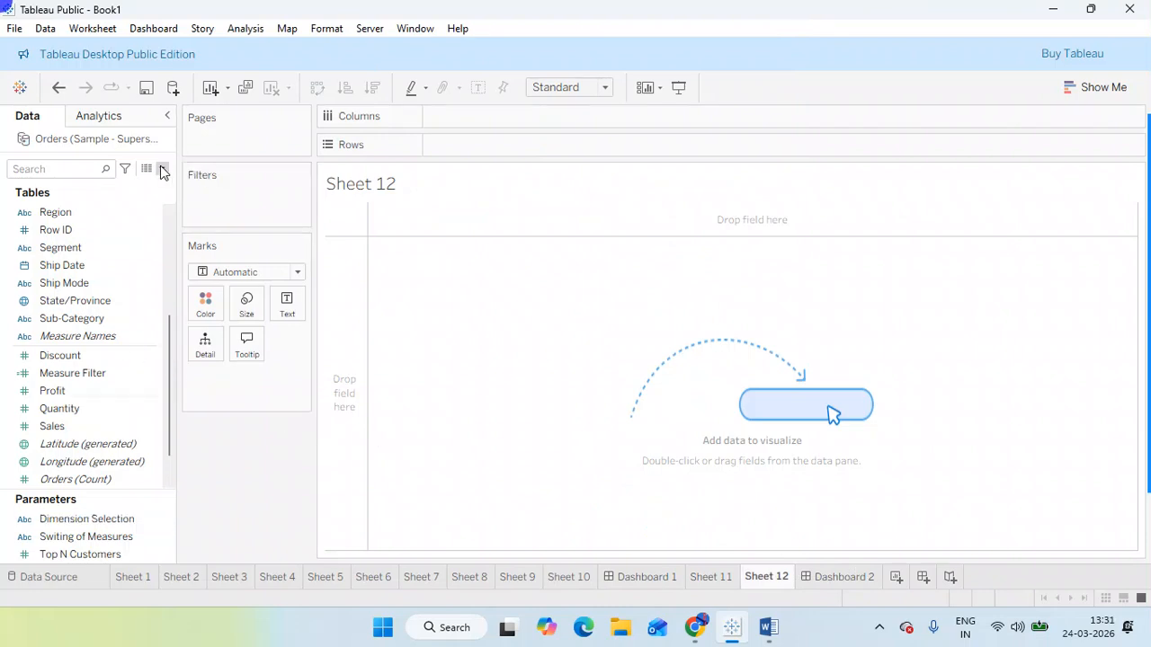
left_click(112, 209)
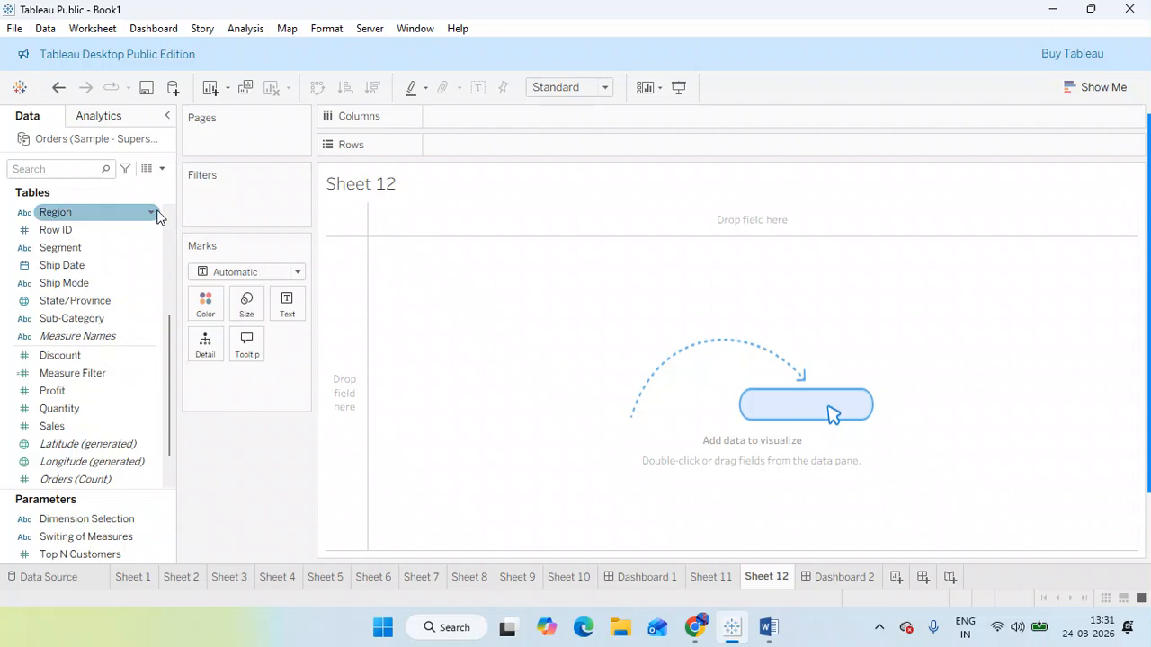
left_click(469, 235)
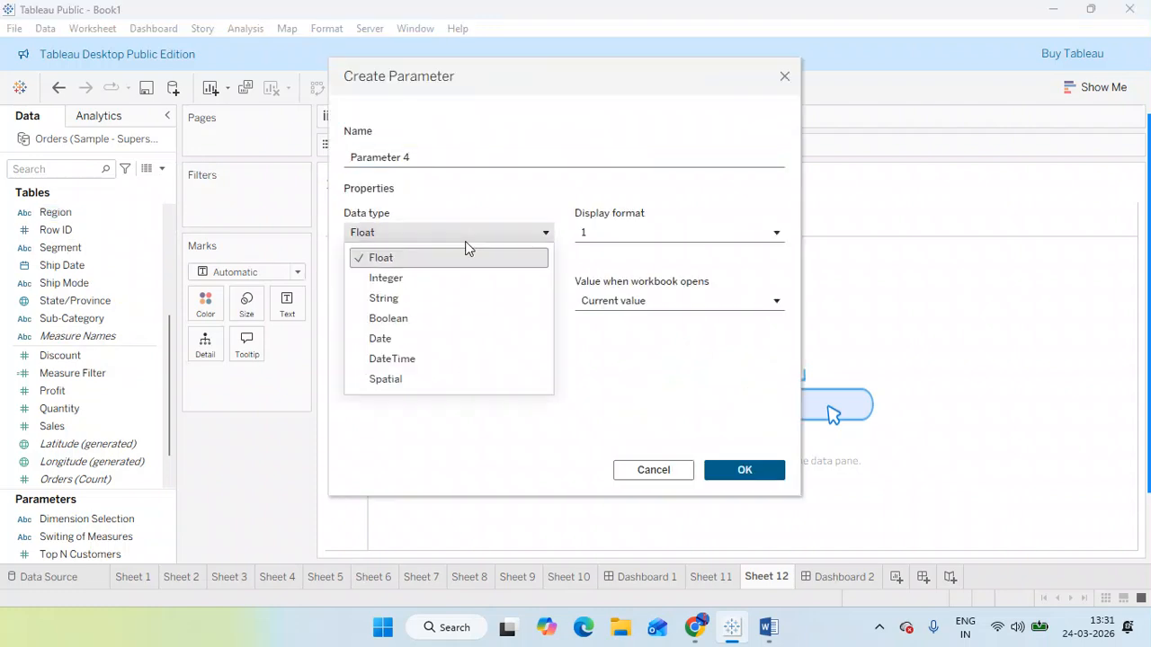
left_click(401, 338)
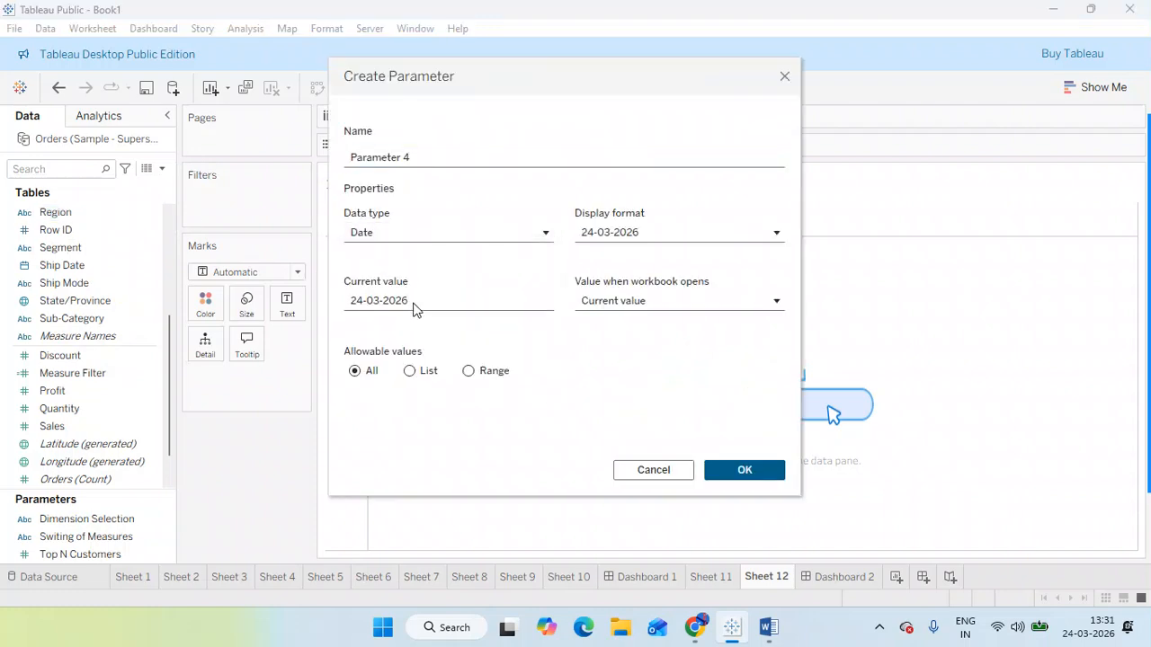
left_click_drag(440, 162, 310, 155)
type("Y")
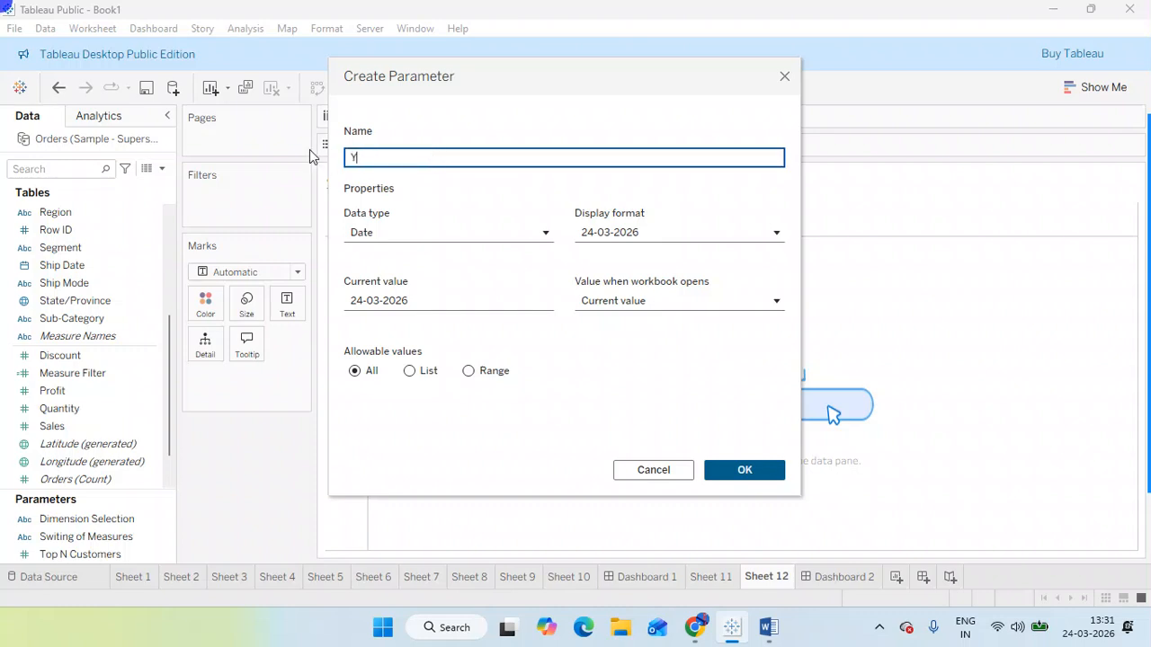
type("ear")
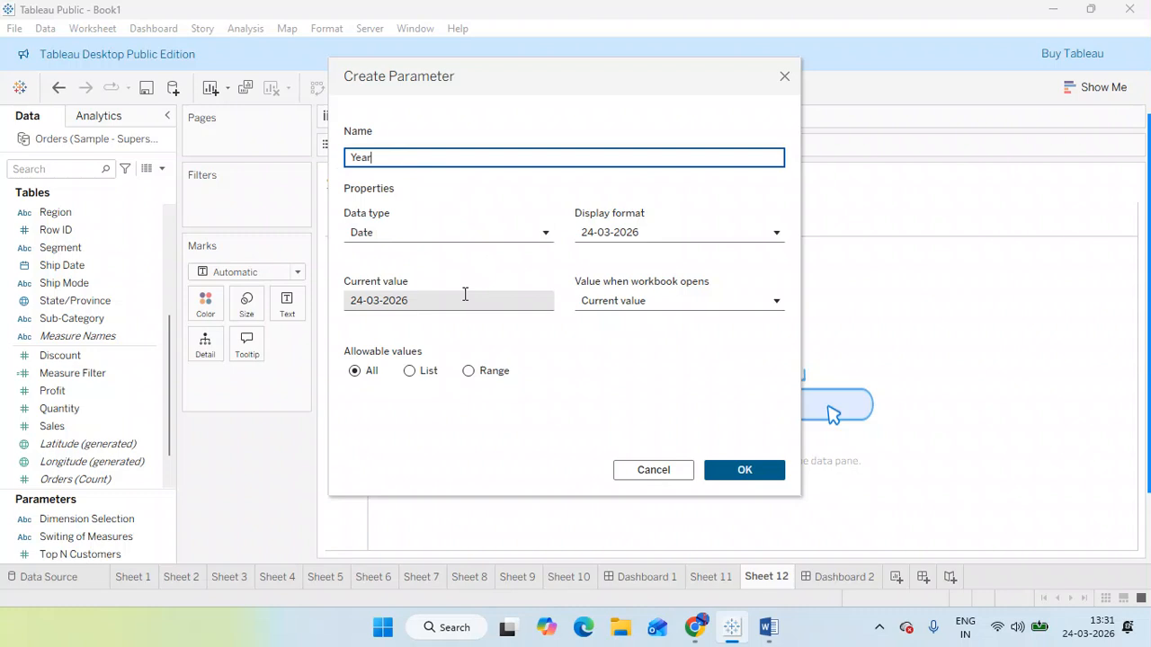
Step: Set the Year parameter's data type to Integer and restrict its allowable values to a list
left_click(474, 235)
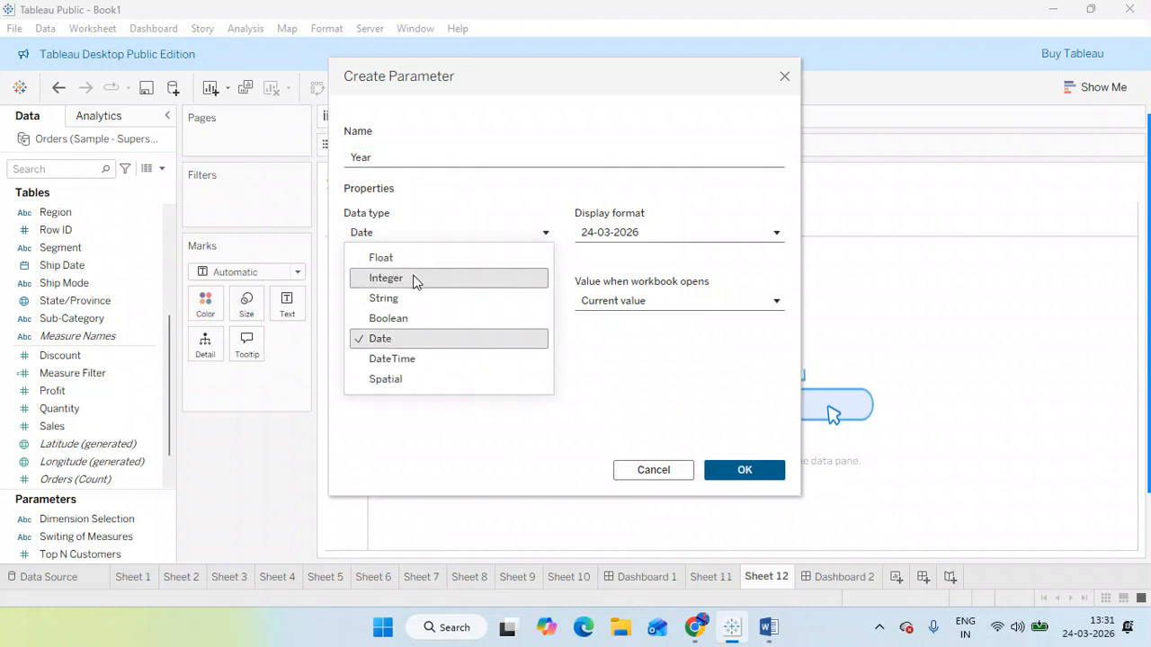
left_click(413, 278)
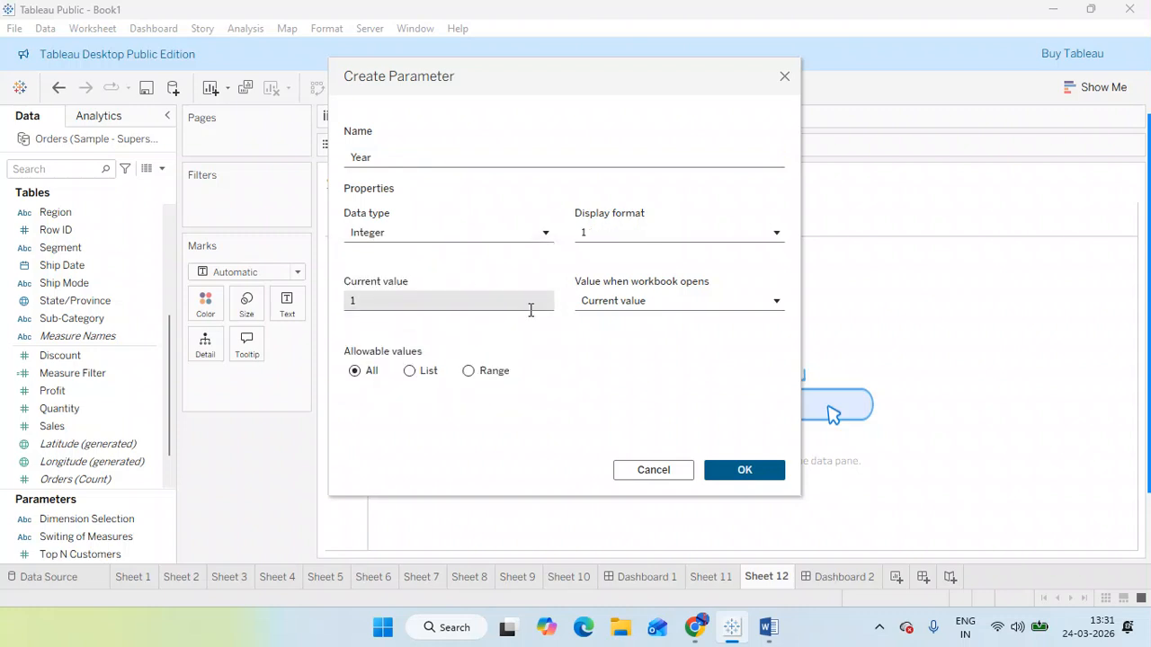
left_click(409, 372)
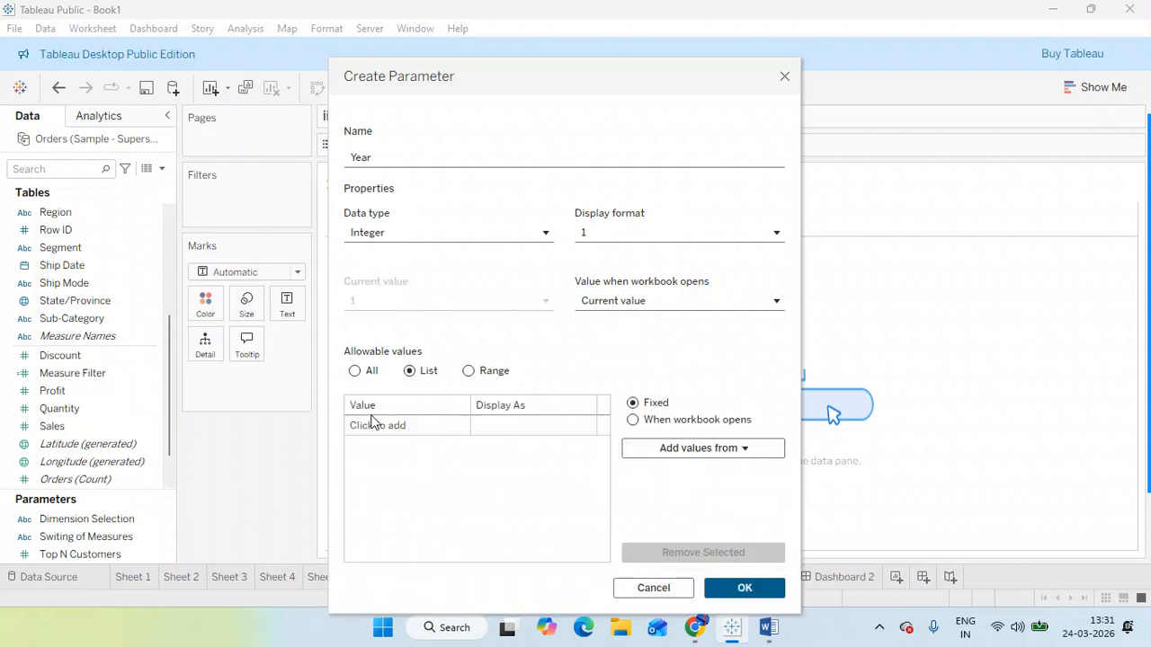
Step: Add 2022, 2023, 2024 and 2025 to the Year parameter's value list and create the parameter
left_click(369, 426)
type("2")
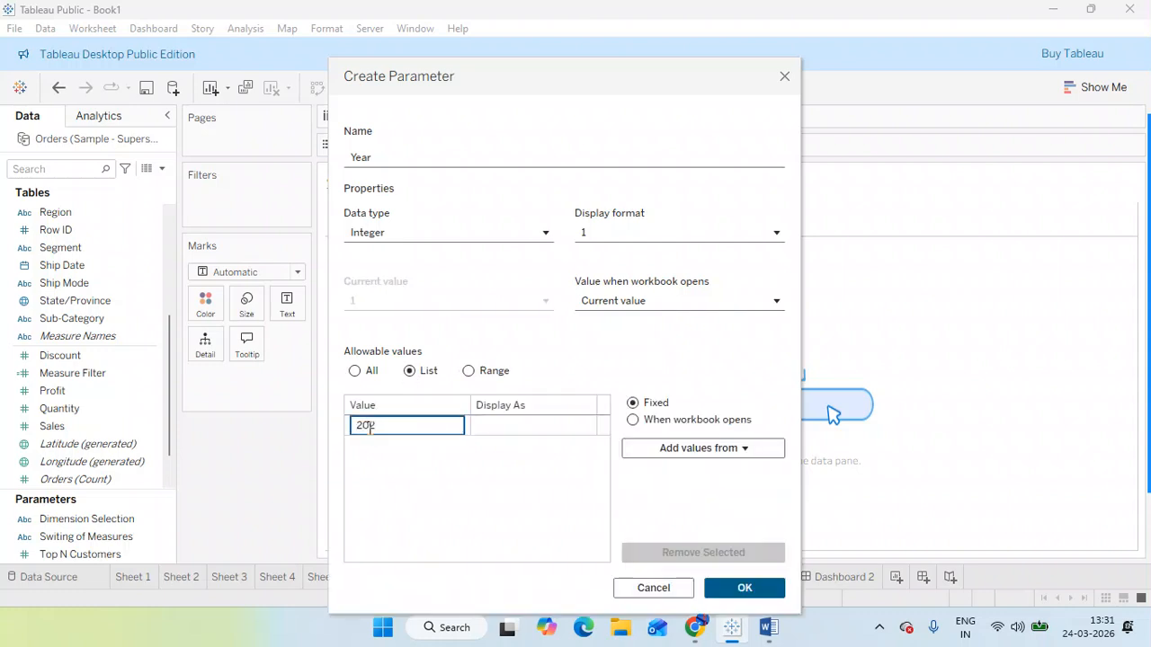
type(",022")
key("Return")
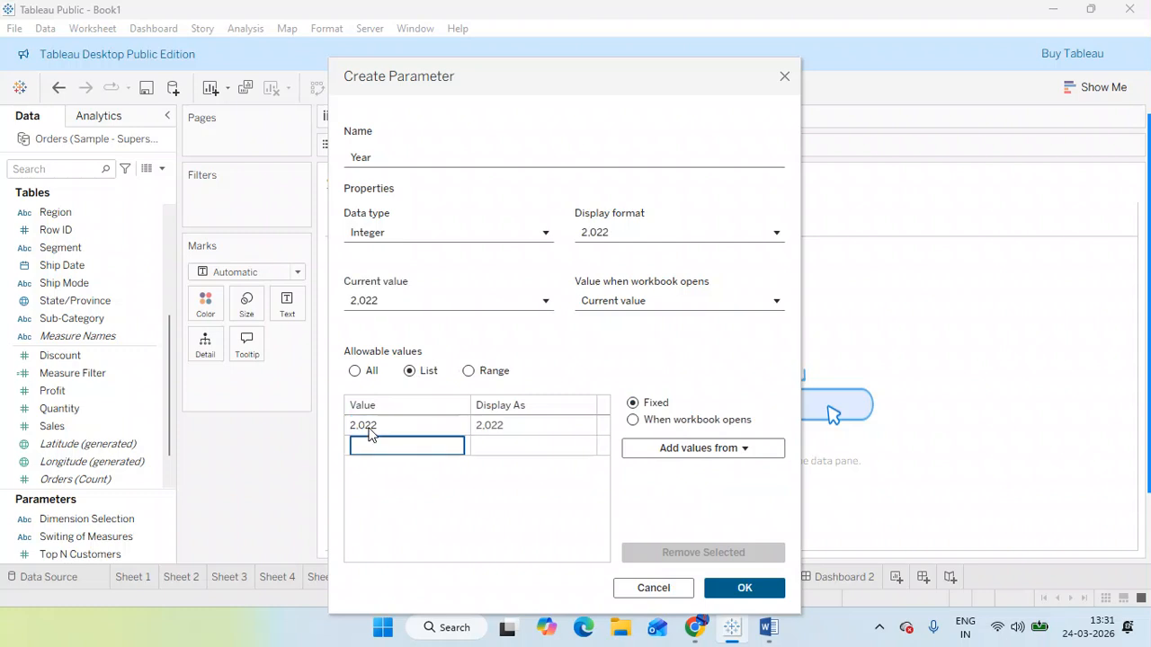
type("2,023")
key("Return")
type("2024")
key("Return")
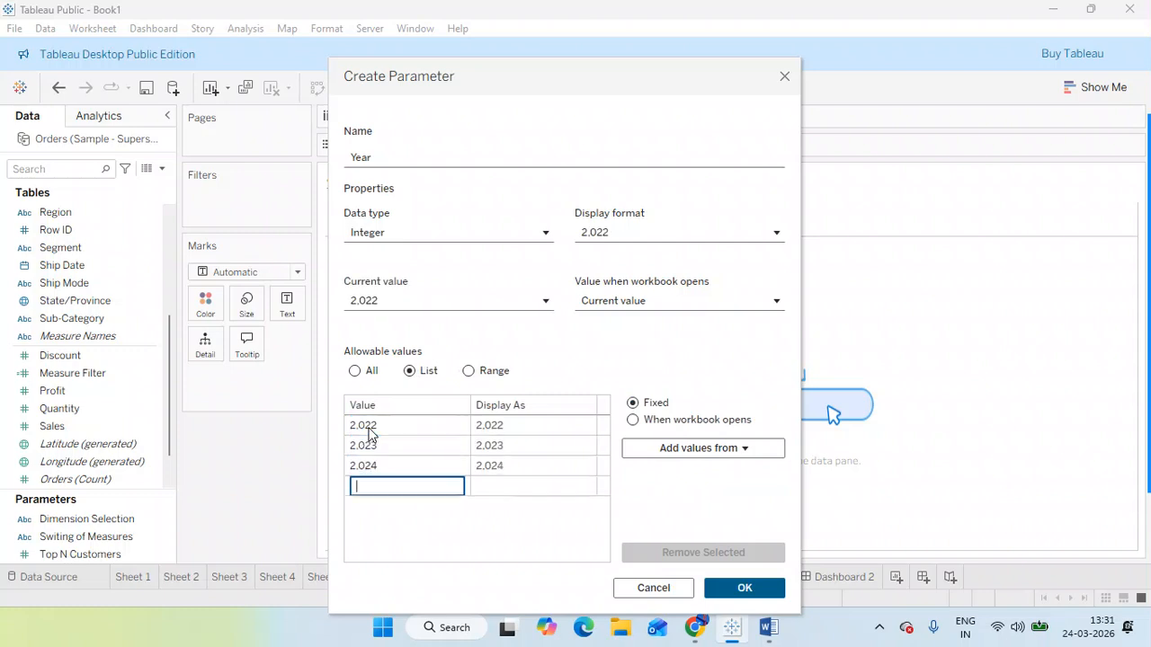
type("2025")
key("Return")
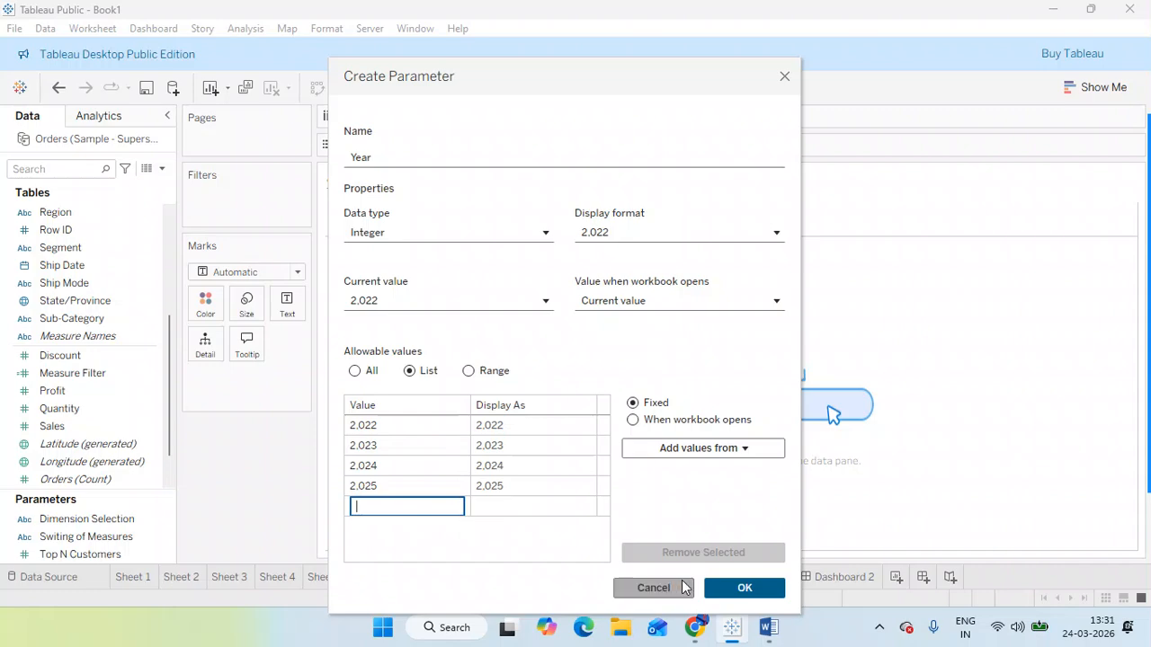
left_click(728, 592)
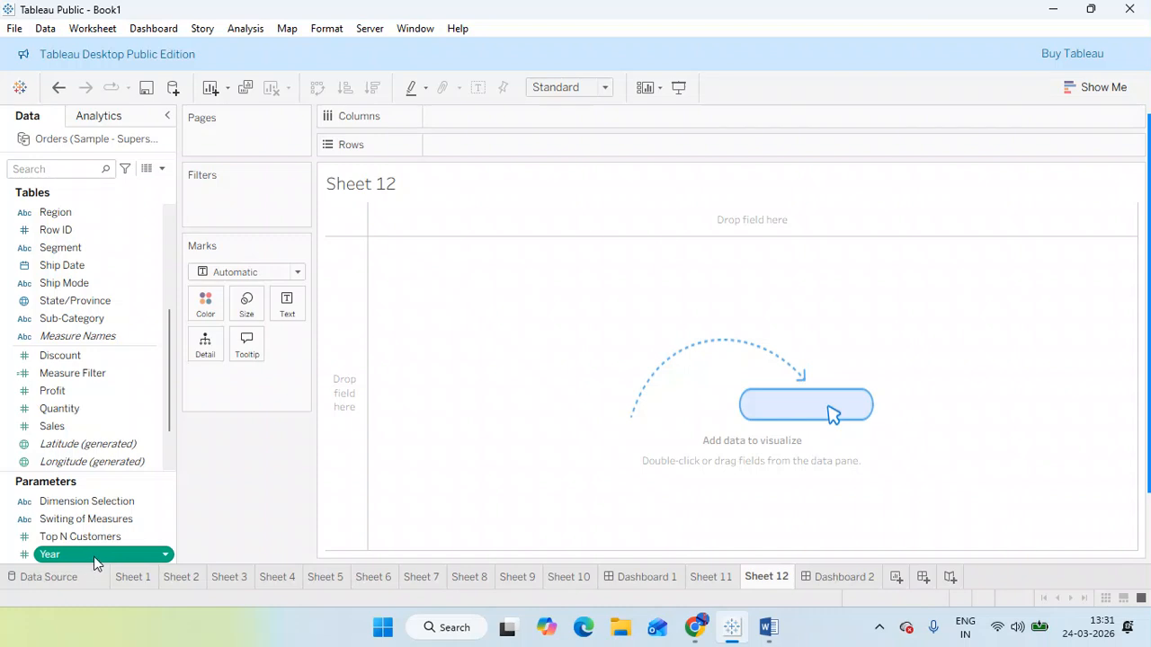
Step: Try to place the Year parameter on the Filters shelf of Sheet 12
left_click_drag(97, 554, 234, 200)
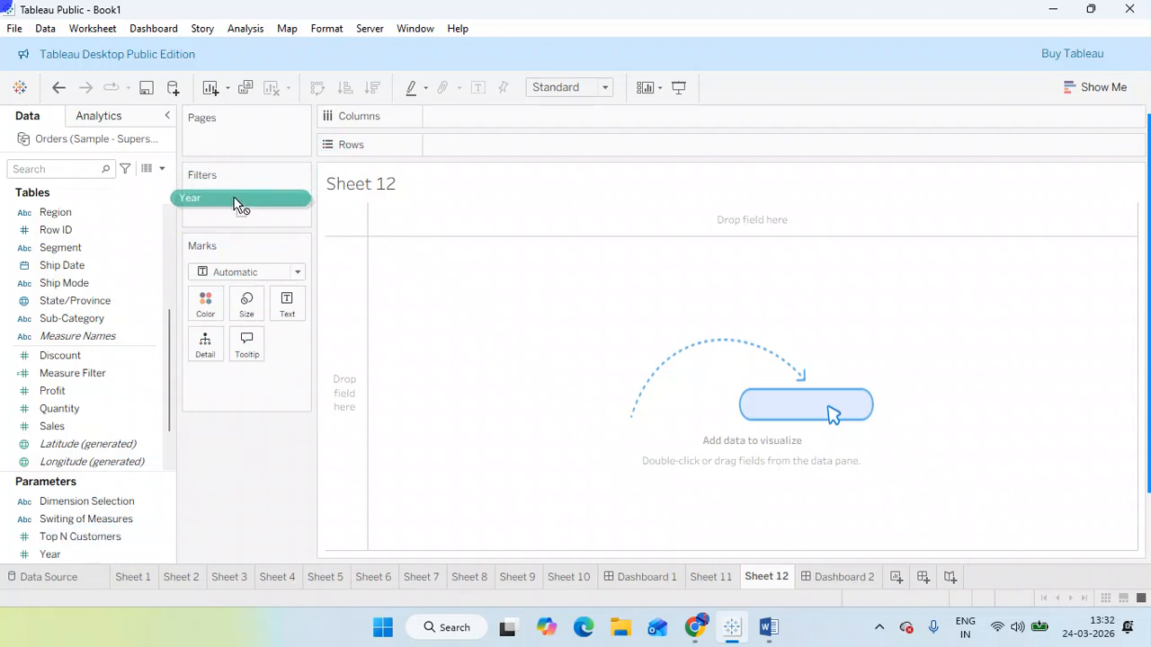
left_click_drag(237, 203, 234, 203)
Step: Start a new calculated field named Year Filter
left_click(162, 169)
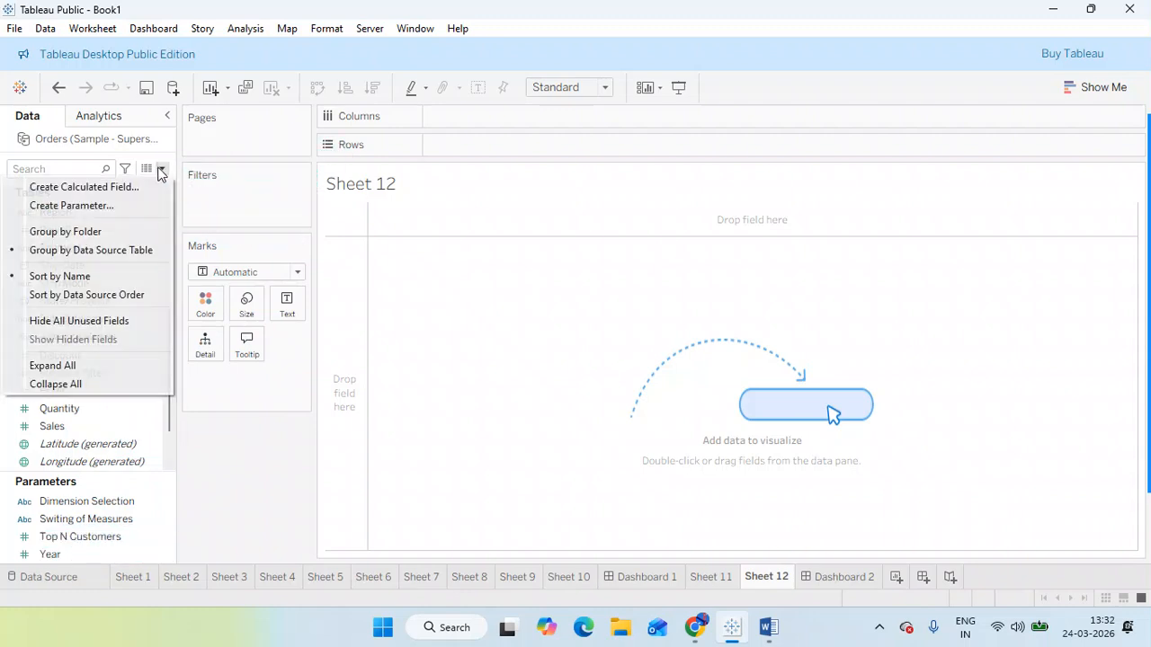
left_click(150, 191)
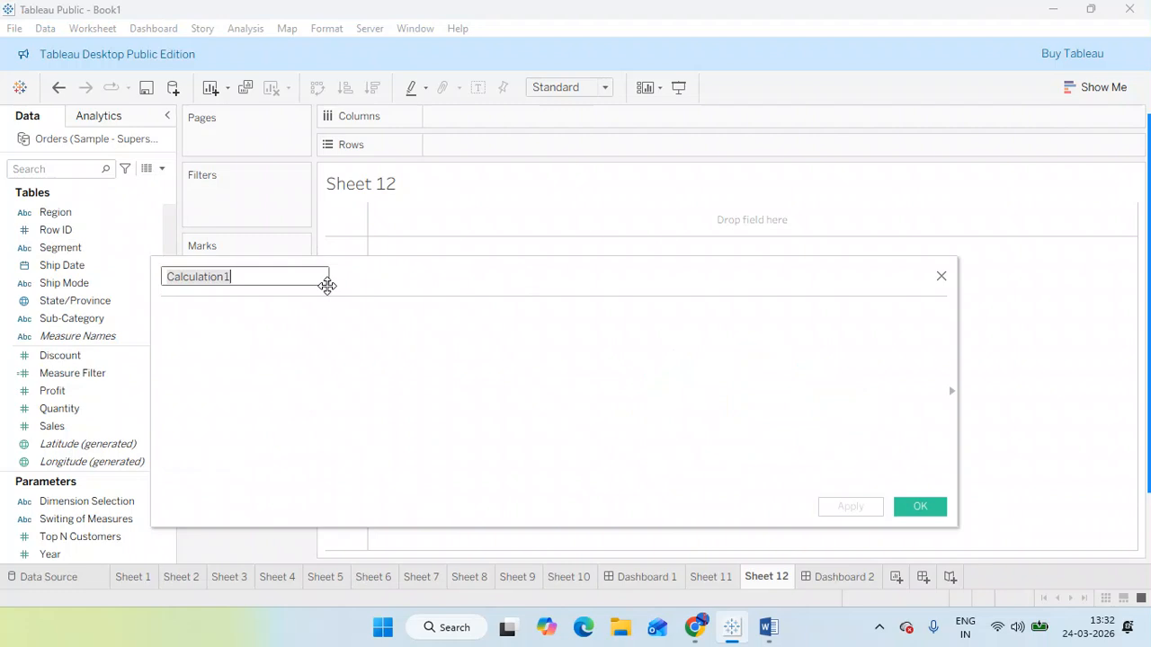
type("Ye")
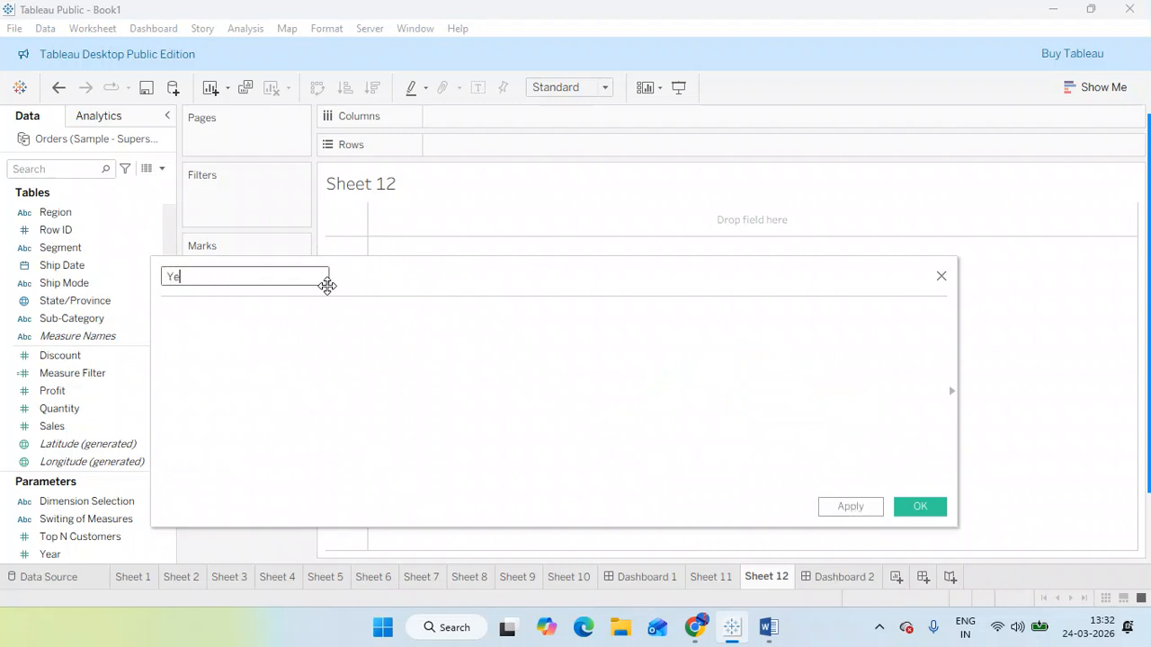
type("ar Filter")
Step: Enter YEAR([Order Date]) = as the beginning of the Year Filter formula
left_click(309, 333)
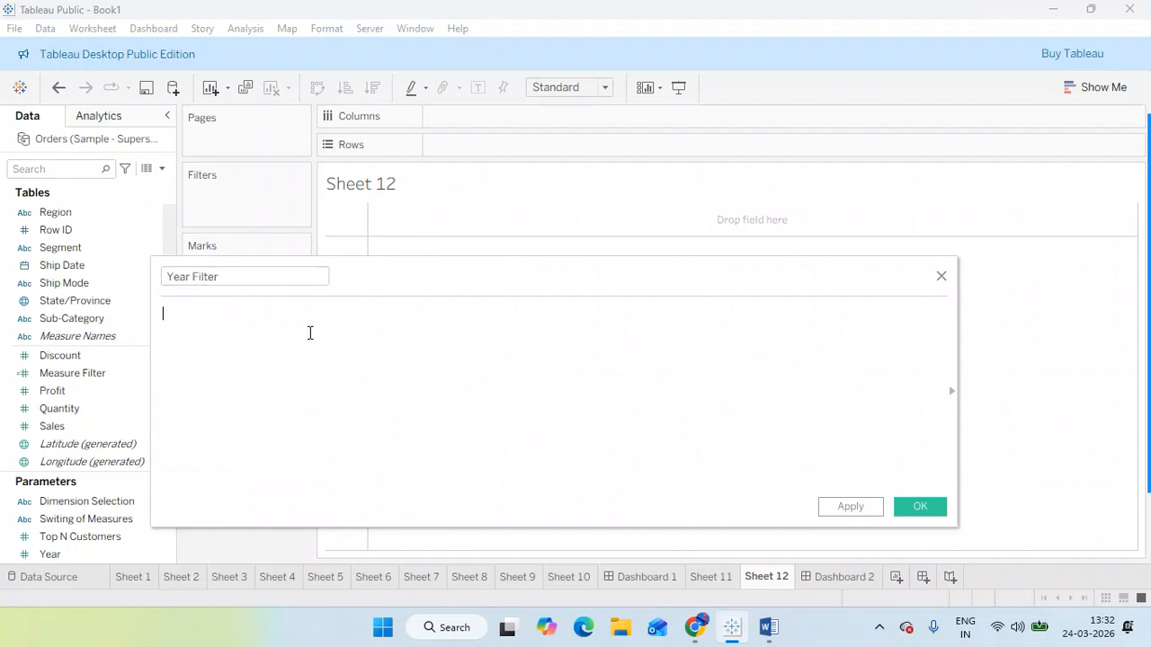
type("ye")
key("Return")
key("BackSpace")
key("BackSpace")
key("BackSpace")
key("BackSpace")
key("BackSpace")
key("BackSpace")
type("yea")
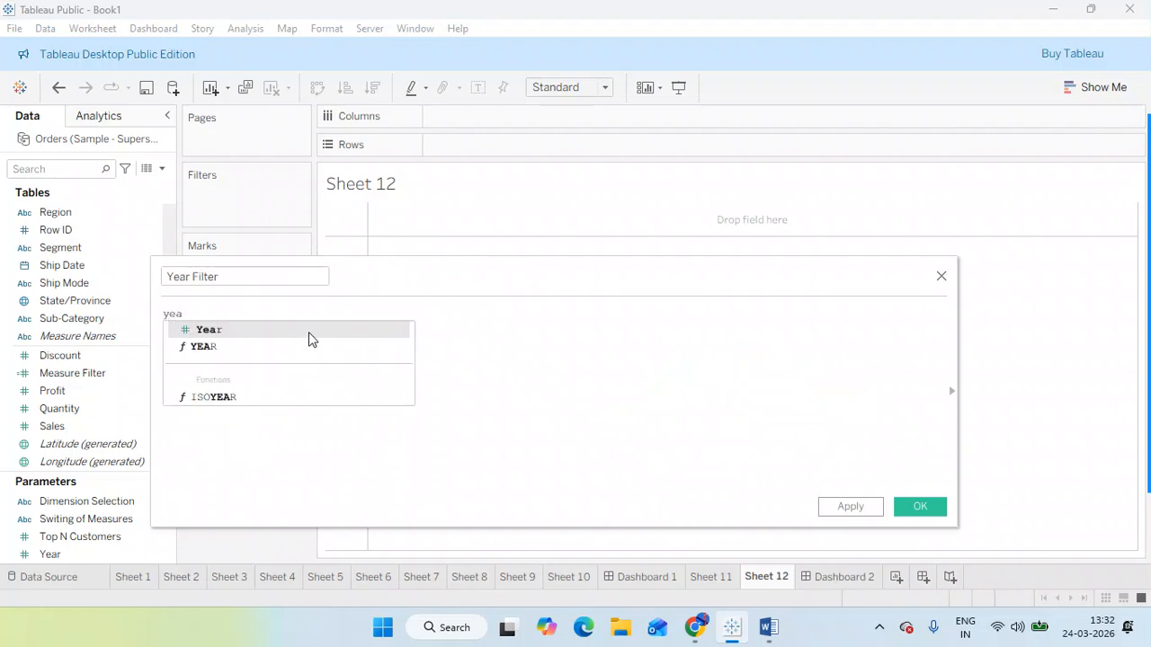
key("Down")
key("Return")
type("orde")
key("Return")
type("= ")
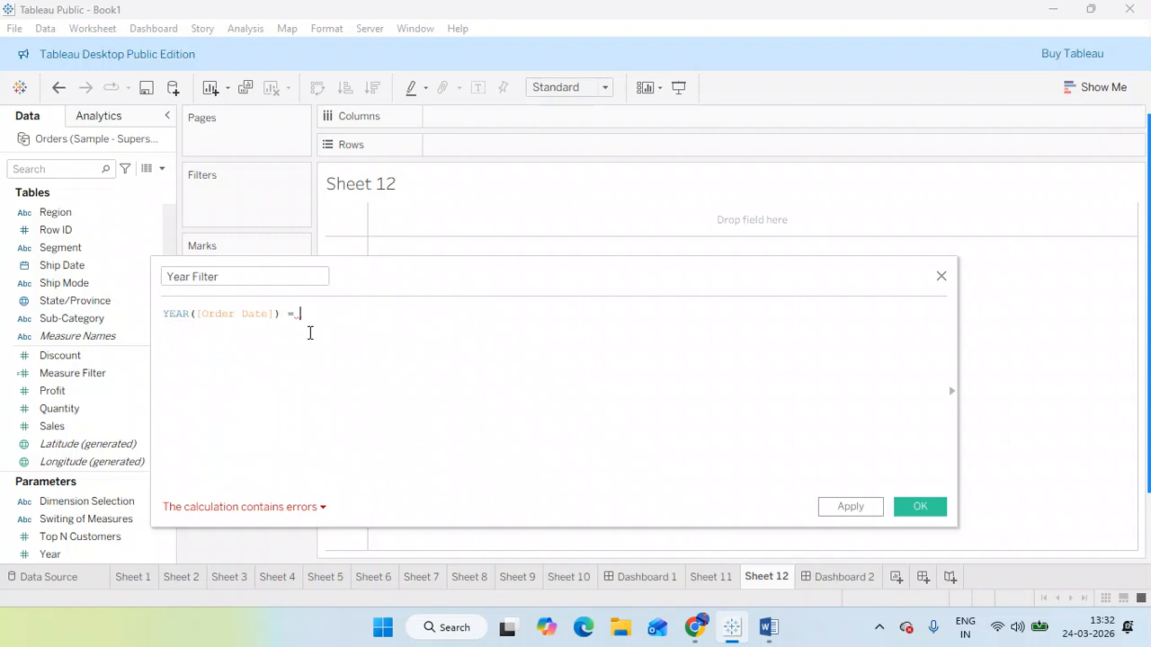
type("[Year")
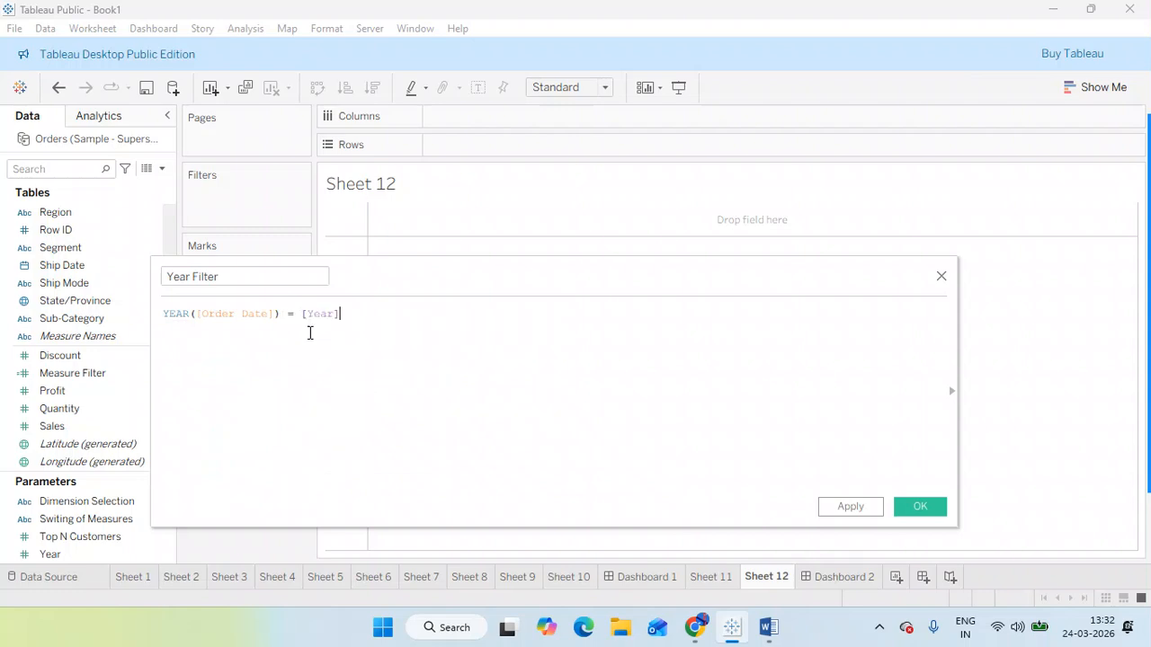
type("]")
key("BackSpace")
key("BackSpace")
key("BackSpace")
key("BackSpace")
key("BackSpace")
key("BackSpace")
type("yea")
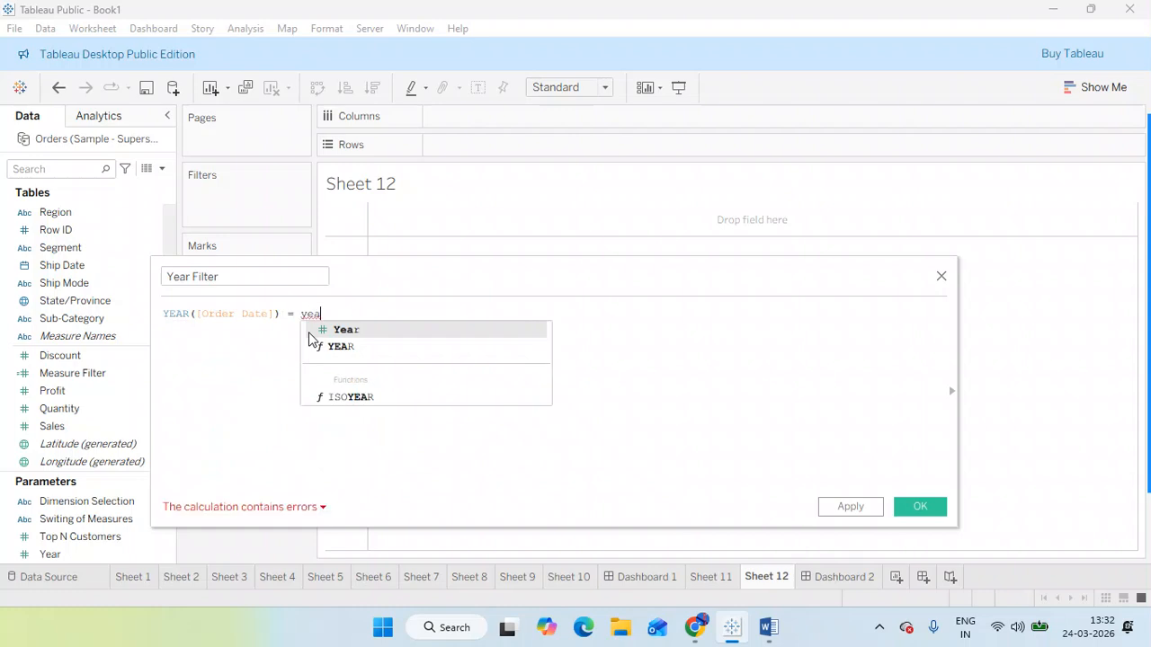
type("r")
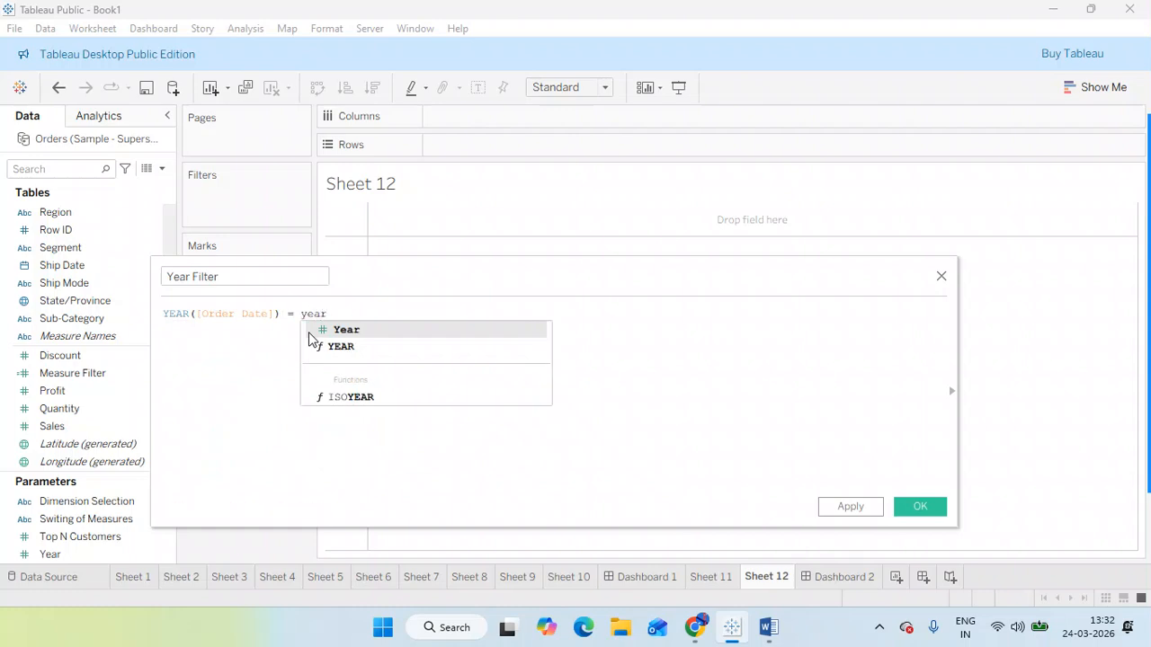
key("BackSpace")
key("BackSpace")
key("BackSpace")
key("BackSpace")
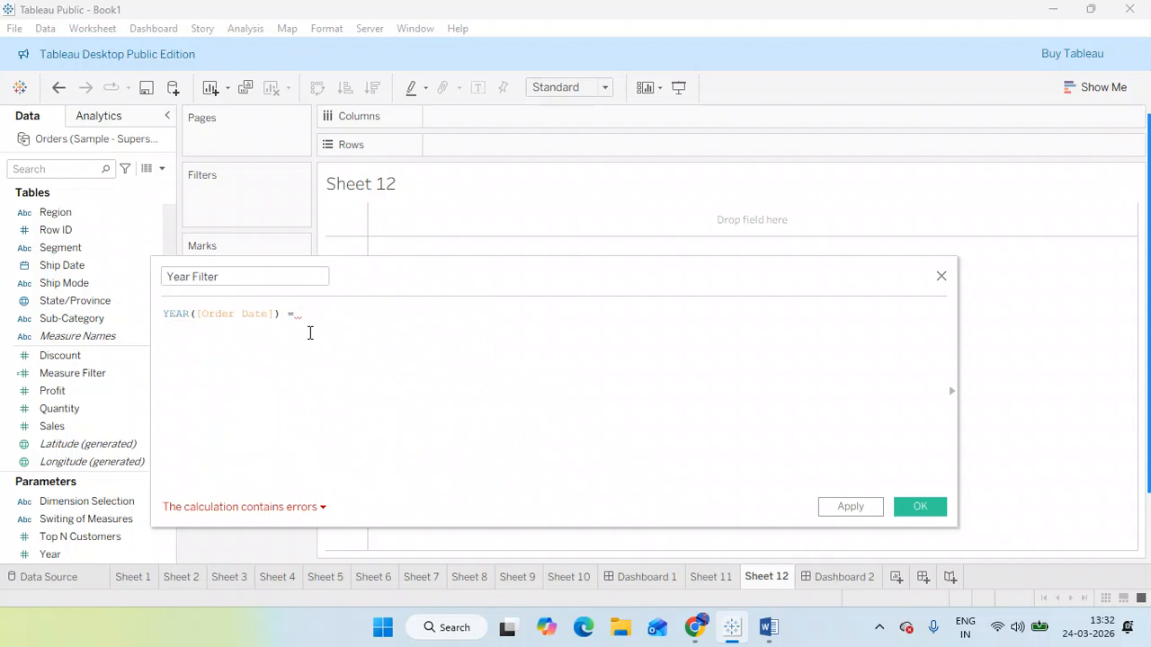
Step: Rename the Year parameter to Select Year
right_click(167, 555)
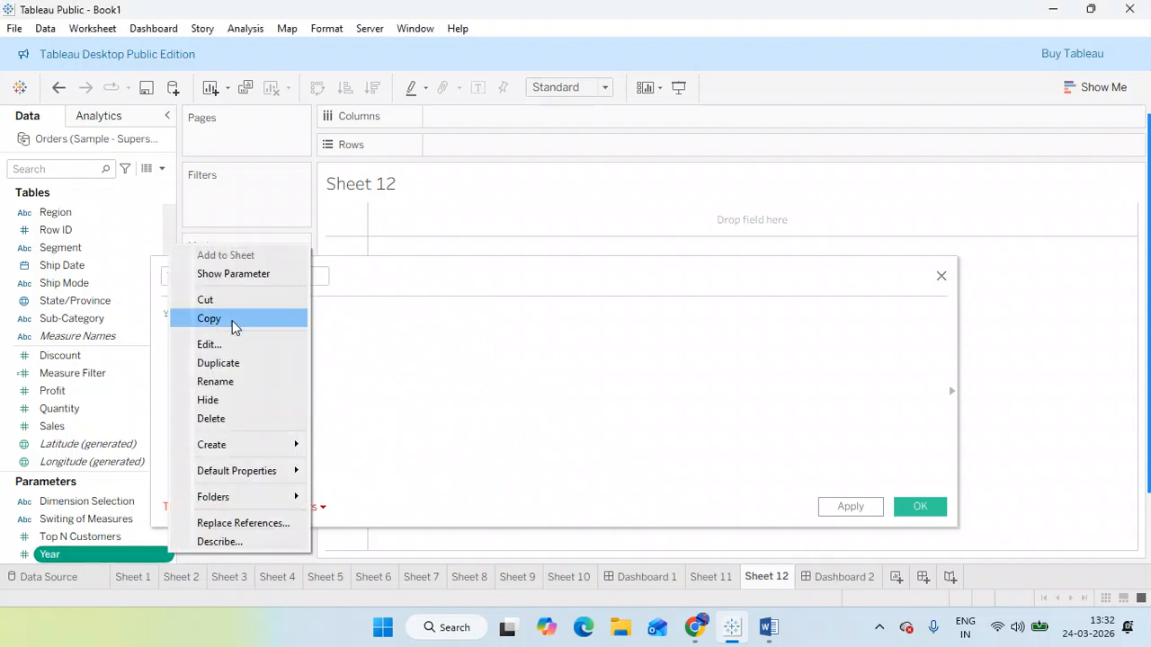
left_click(224, 345)
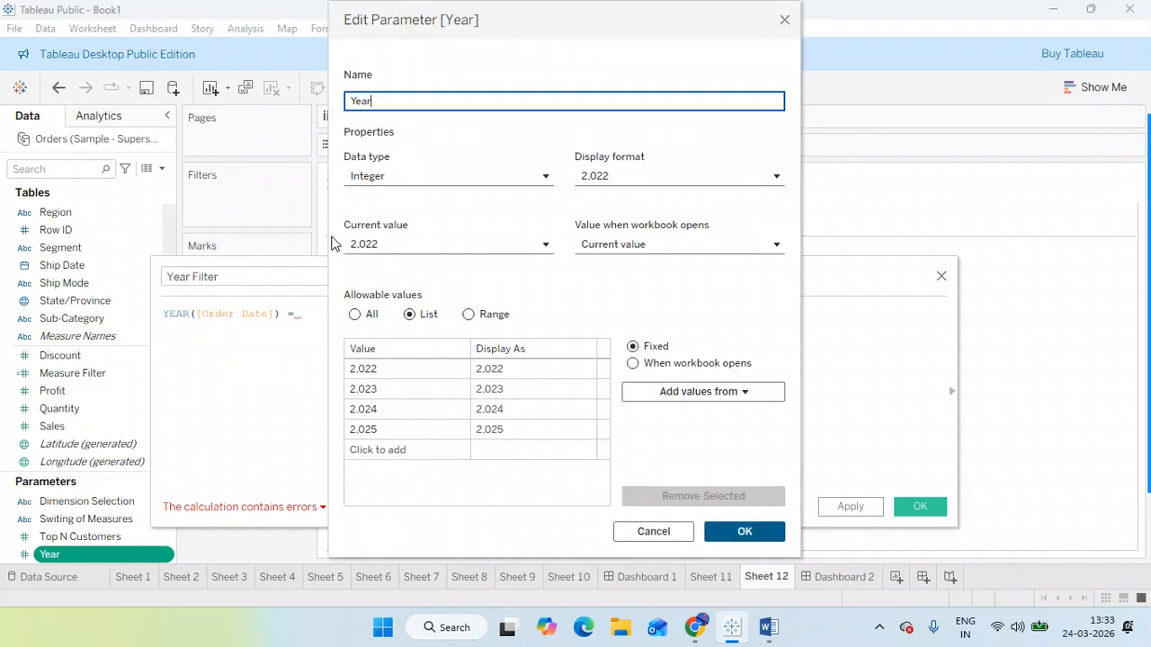
left_click(351, 96)
type("Select")
left_click(744, 531)
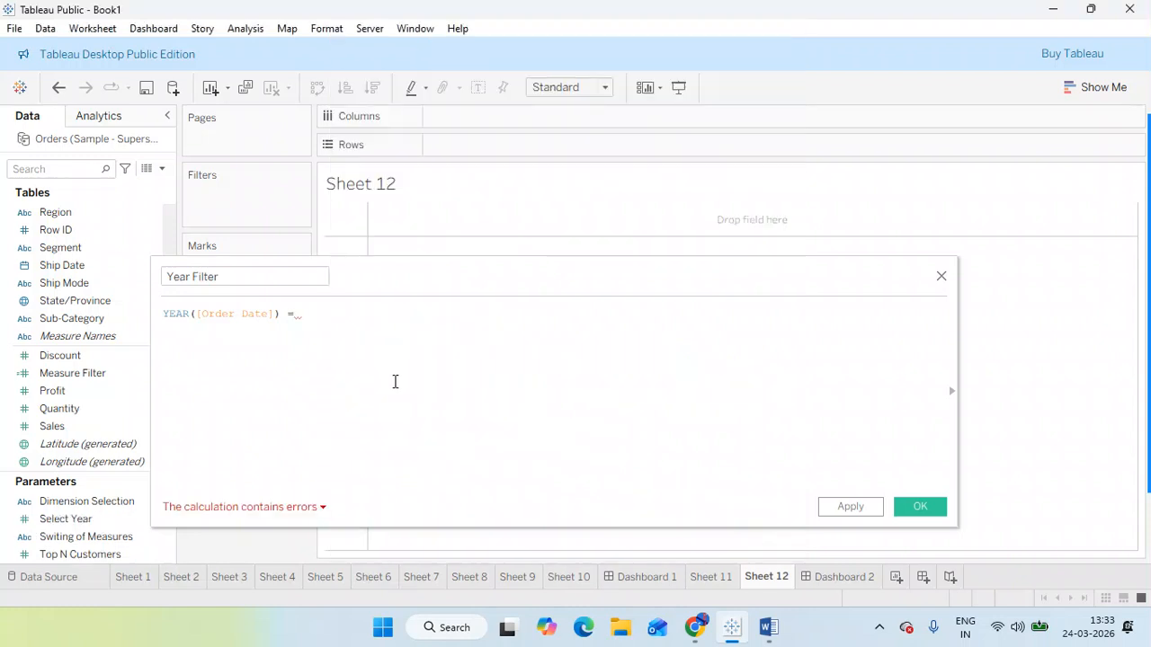
Step: Complete the Year Filter formula as YEAR([Order Date]) = [Select Year] and save the calculated field
left_click(302, 312)
type("Sele")
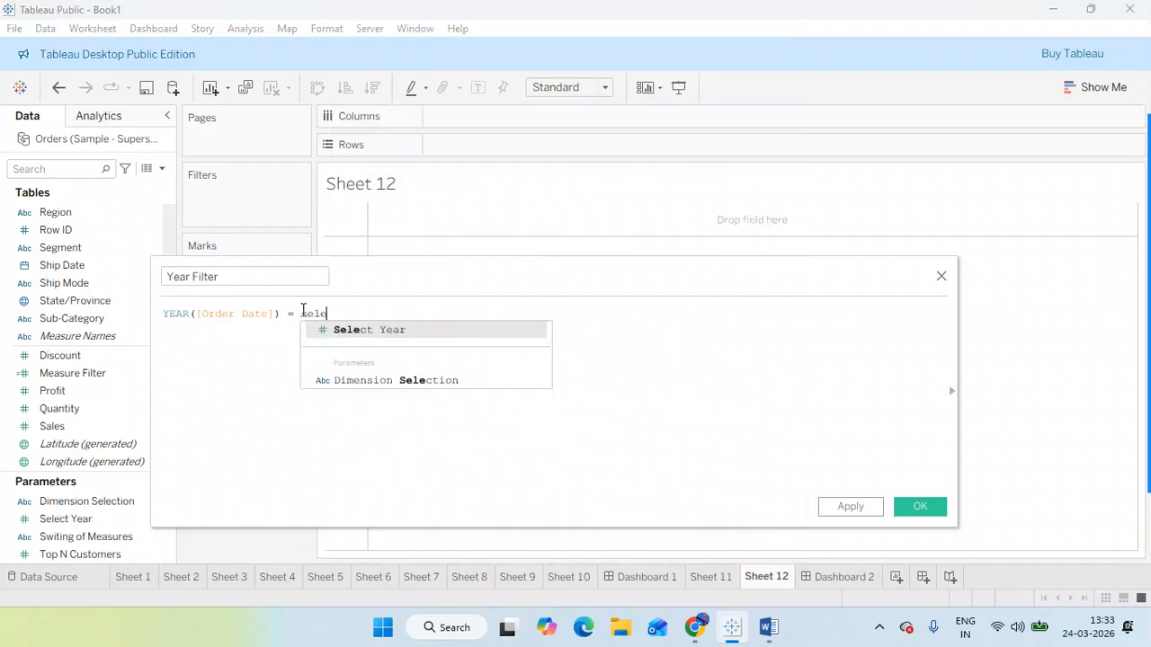
key("Return")
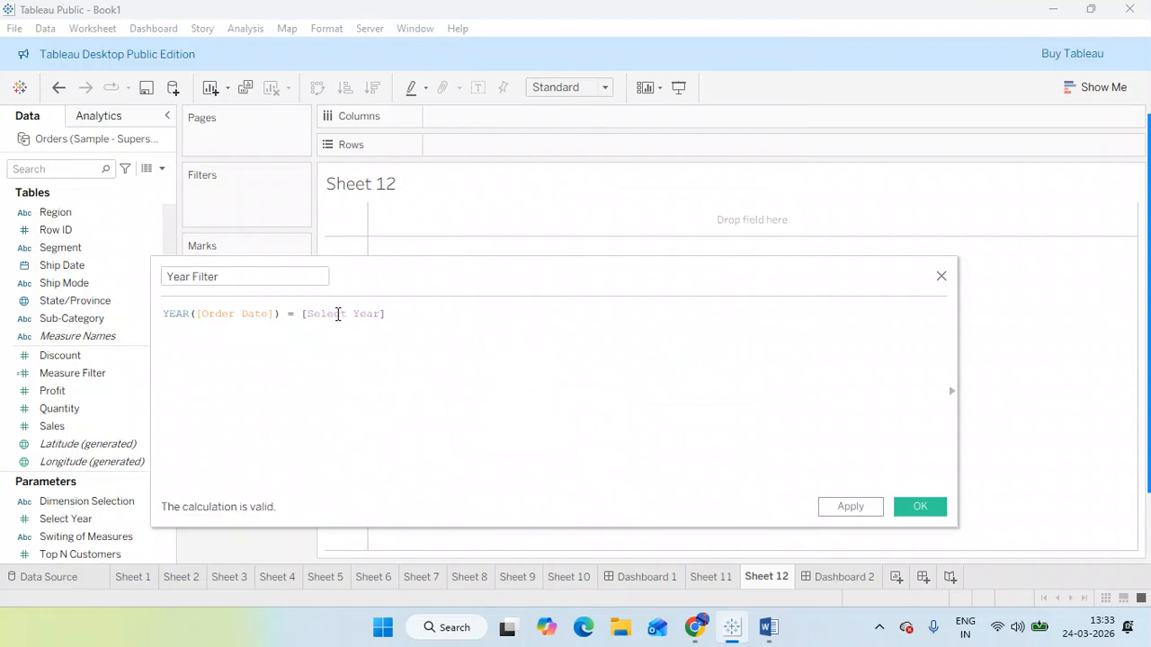
left_click_drag(312, 313, 372, 321)
left_click(396, 315)
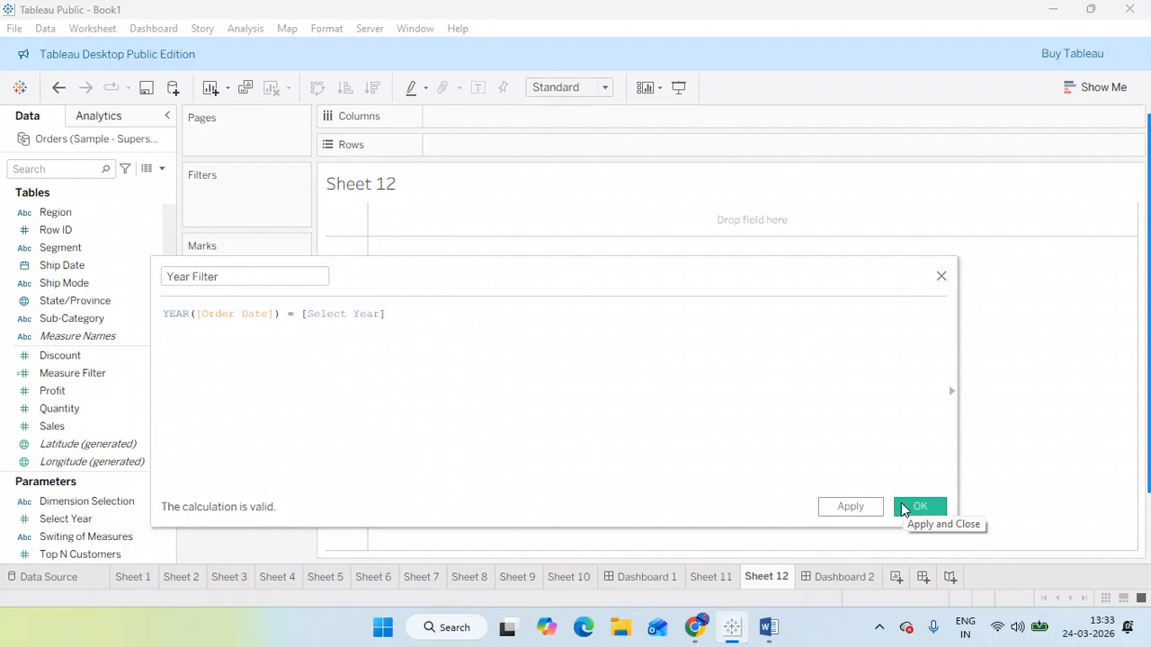
left_click(900, 503)
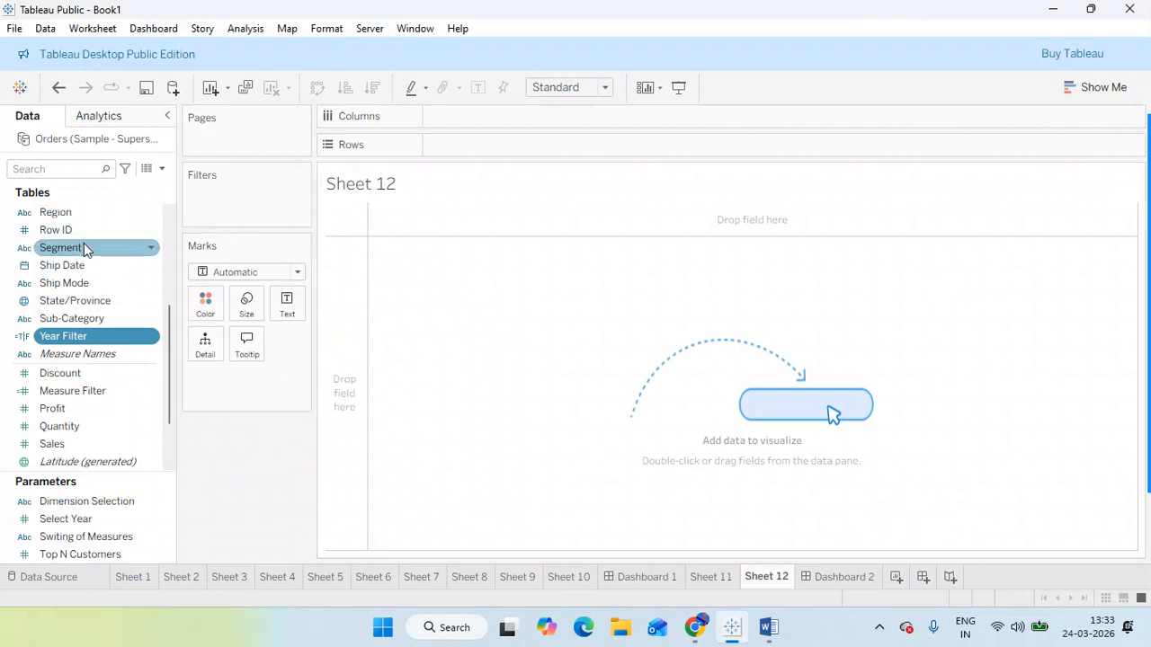
Step: Plot the sum of Profit in columns against the year of Order Date in rows, fitted to Entire View
scroll(76, 253, "up", 1)
scroll(76, 252, "up", 7)
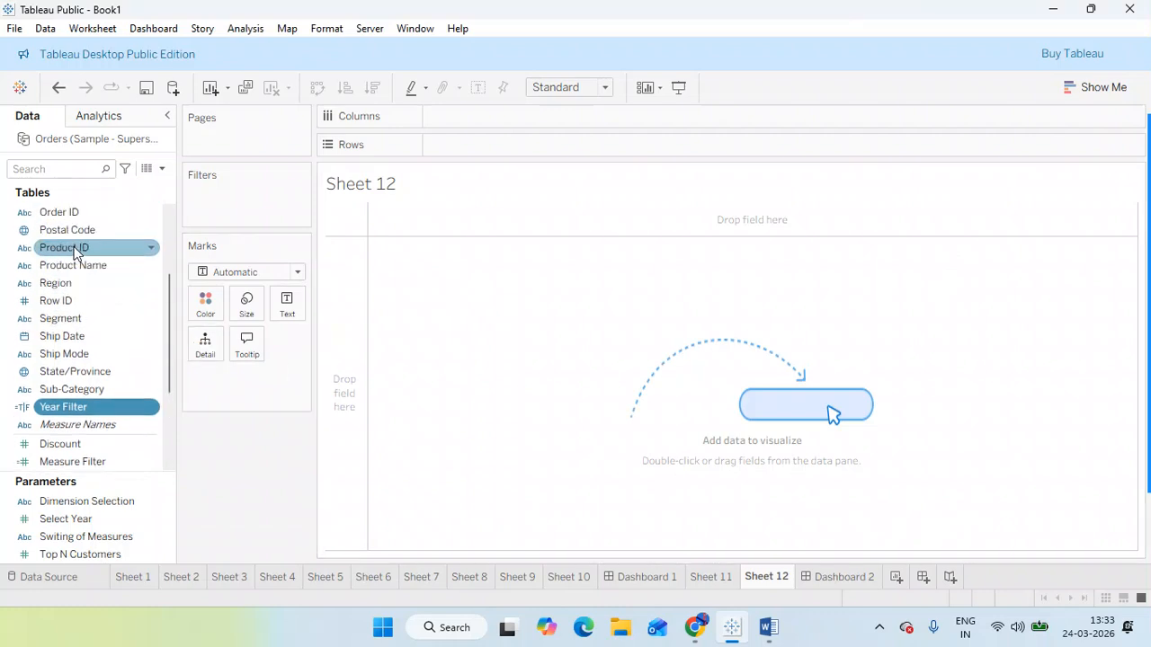
left_click_drag(68, 266, 498, 148)
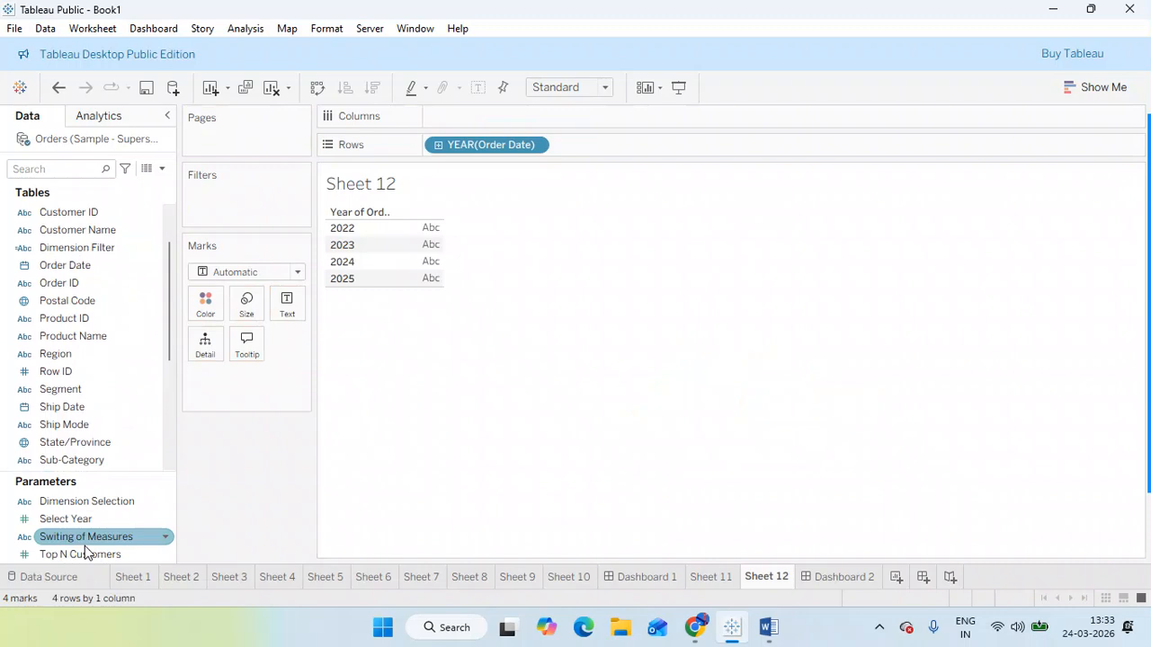
scroll(94, 360, "down", 2)
scroll(95, 359, "down", 3)
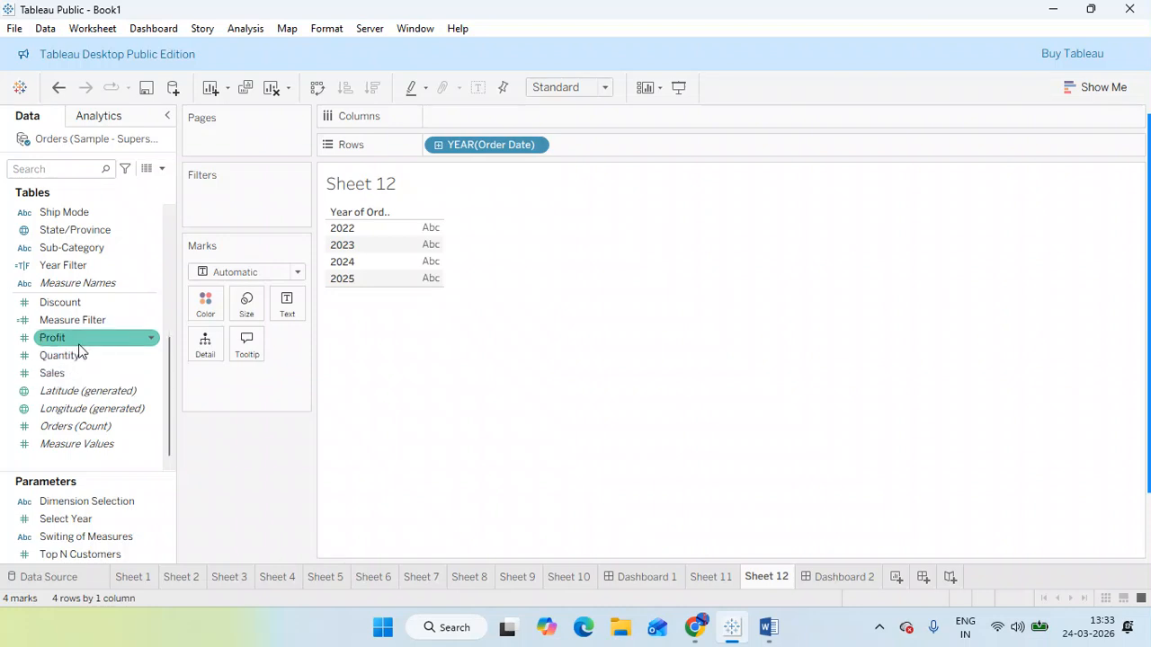
left_click_drag(54, 337, 551, 126)
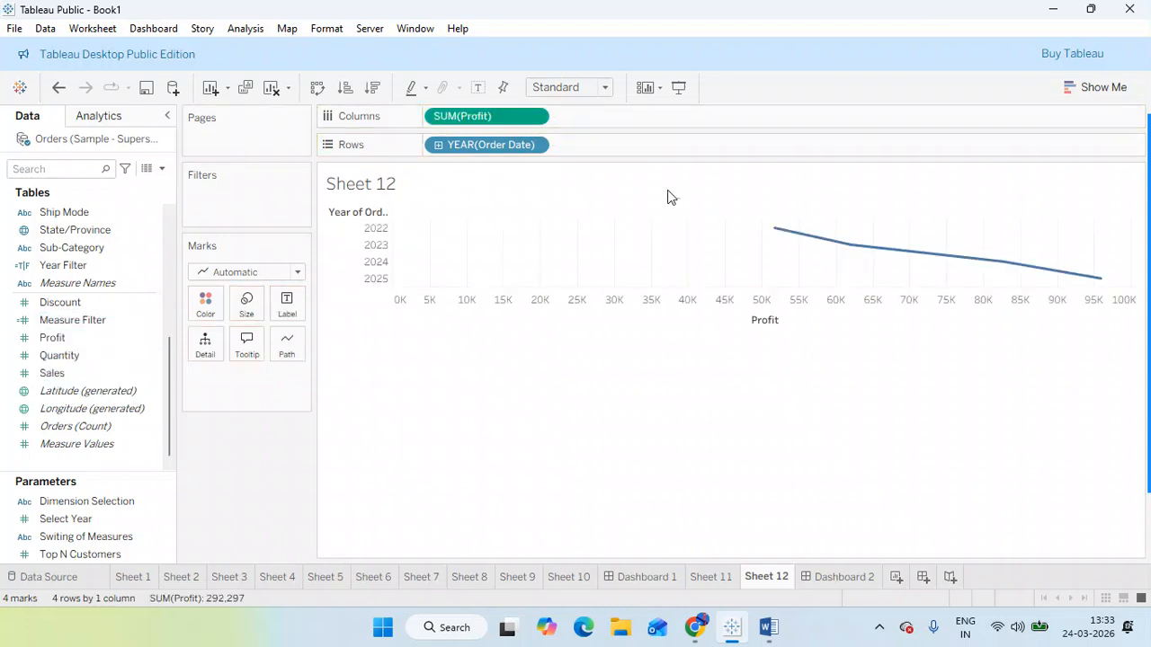
left_click(582, 87)
left_click(563, 156)
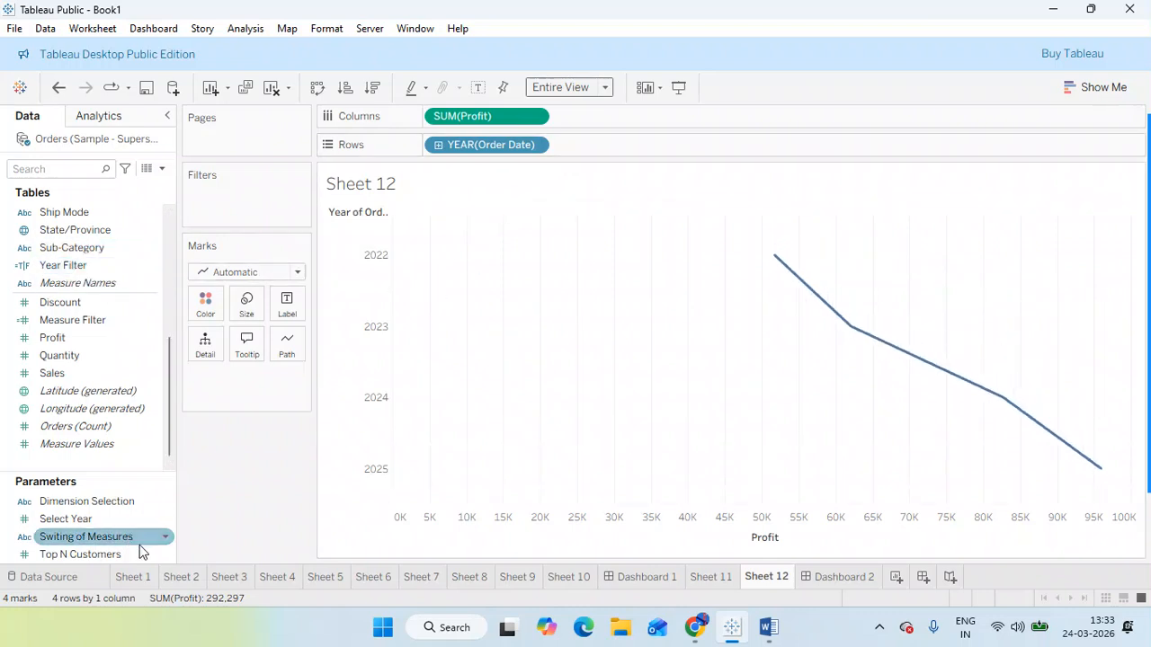
Step: Show the Select Year parameter control on Sheet 12 and try the values 2,023 and 2,025
right_click(165, 519)
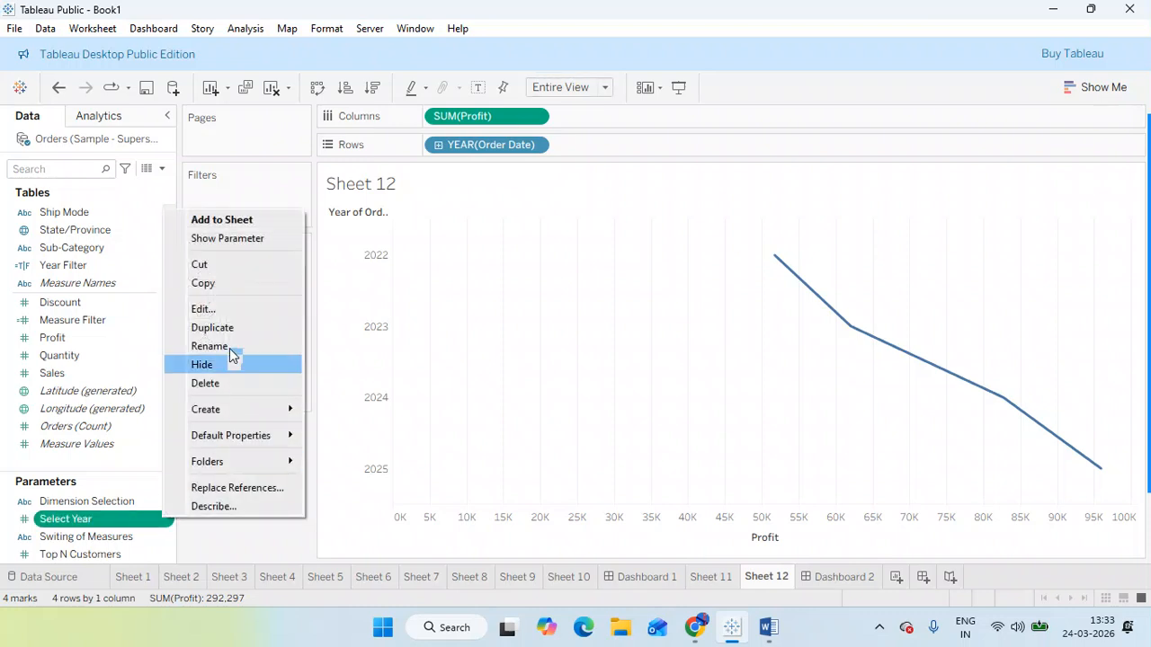
left_click(253, 239)
left_click(1102, 204)
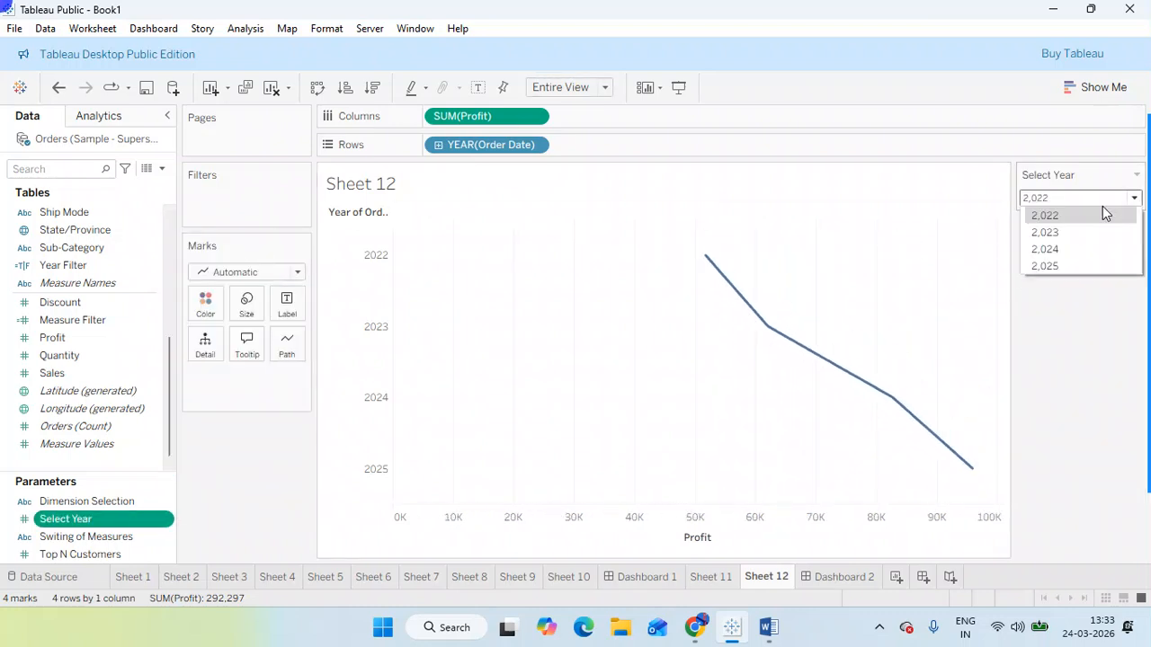
left_click(1070, 232)
left_click(1083, 199)
left_click(1043, 249)
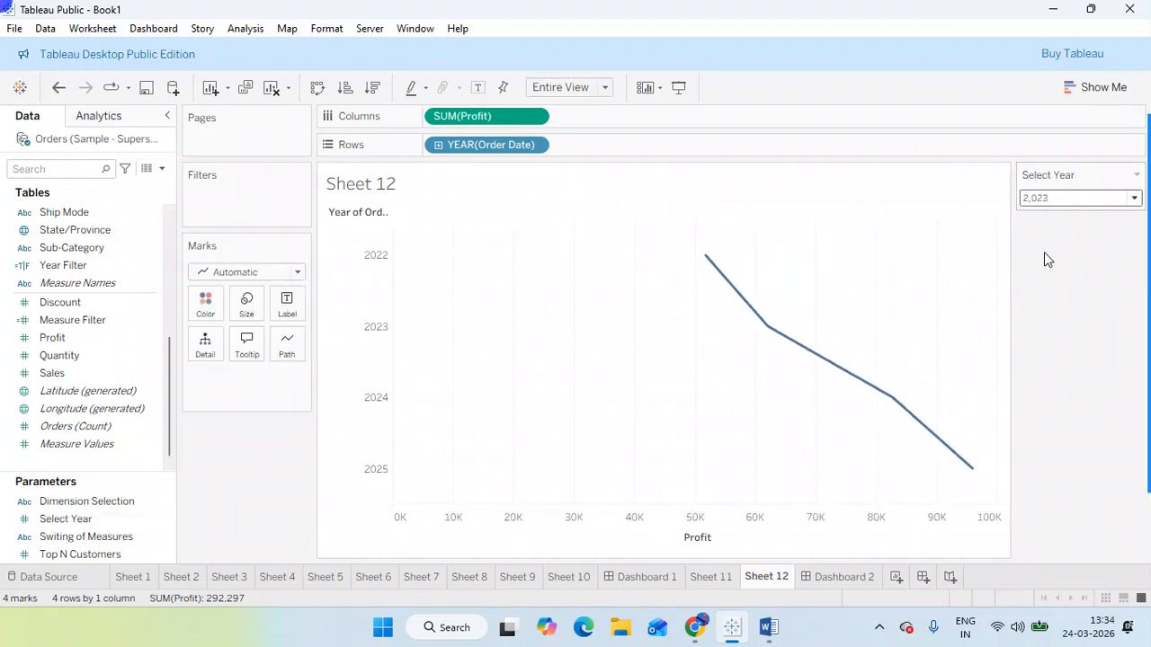
left_click(1071, 202)
left_click(1054, 268)
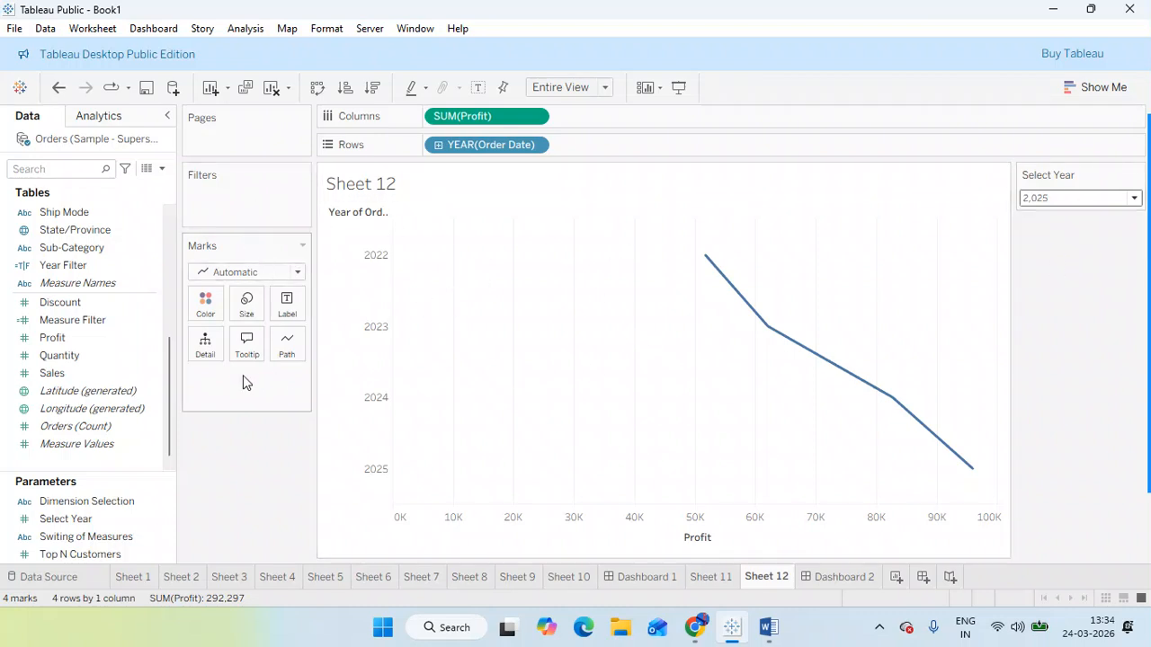
Step: Filter Sheet 12 by Year Filter with True selected, and set Select Year to 2,022
left_click(97, 263)
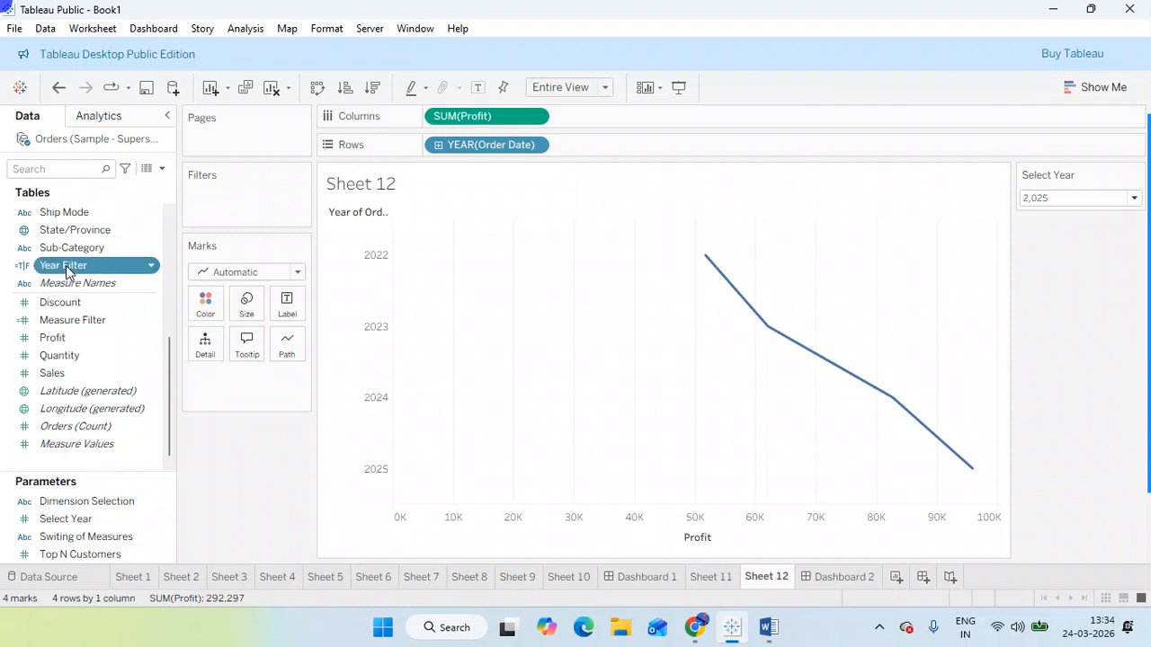
left_click_drag(76, 269, 146, 219)
left_click_drag(202, 195, 205, 204)
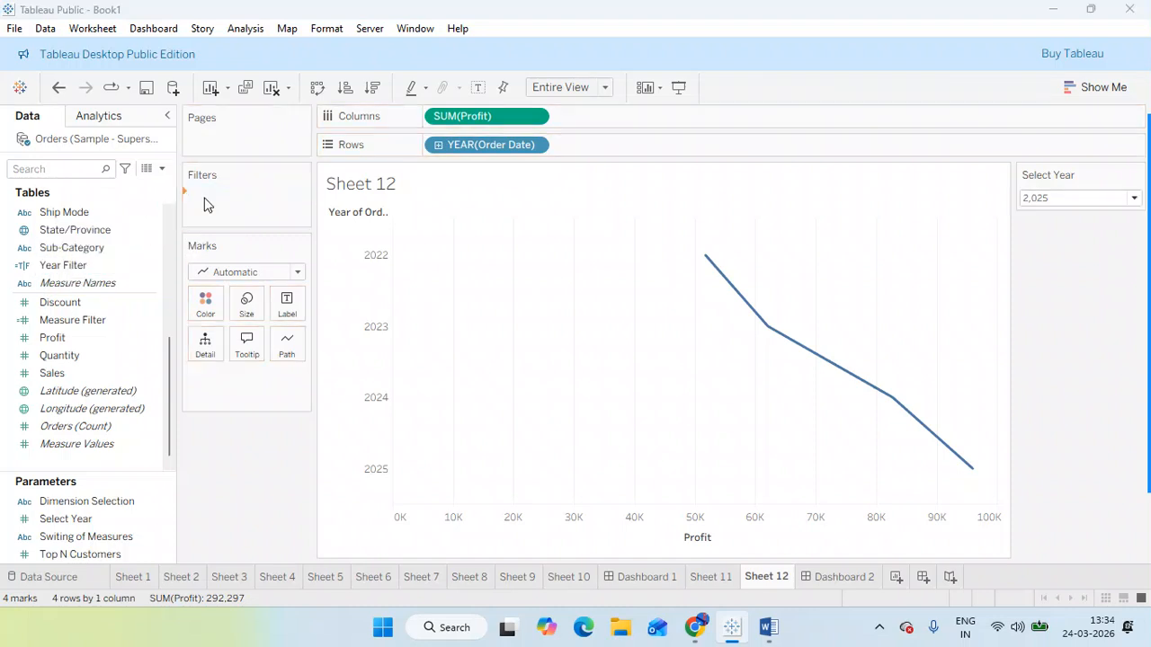
left_click(409, 194)
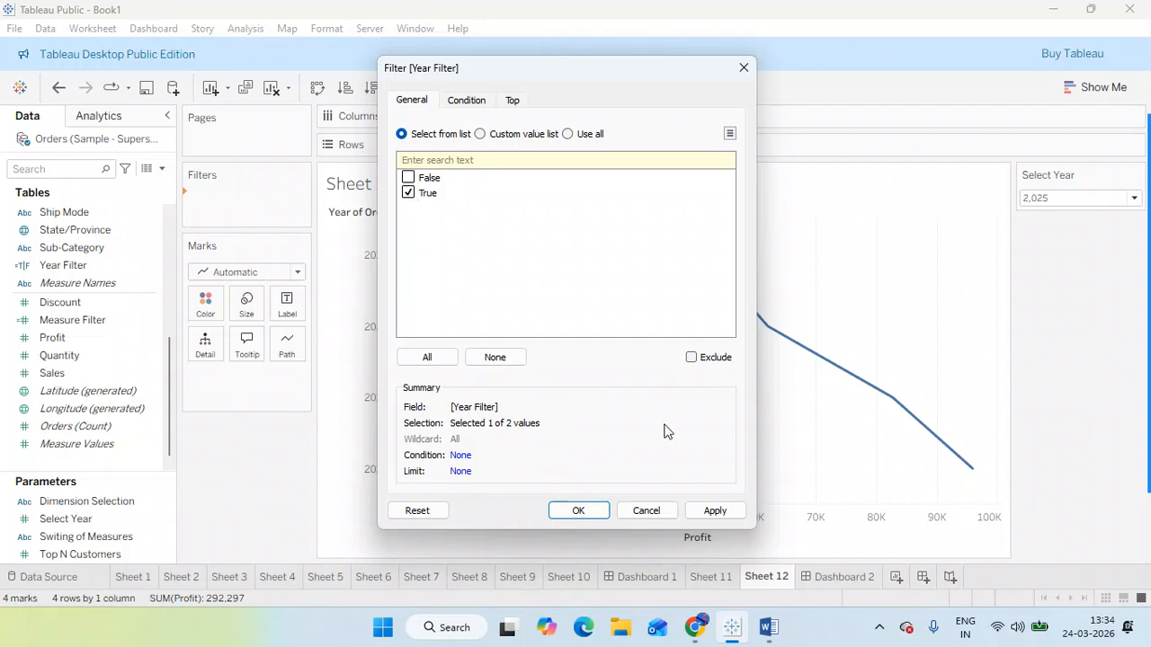
left_click(710, 510)
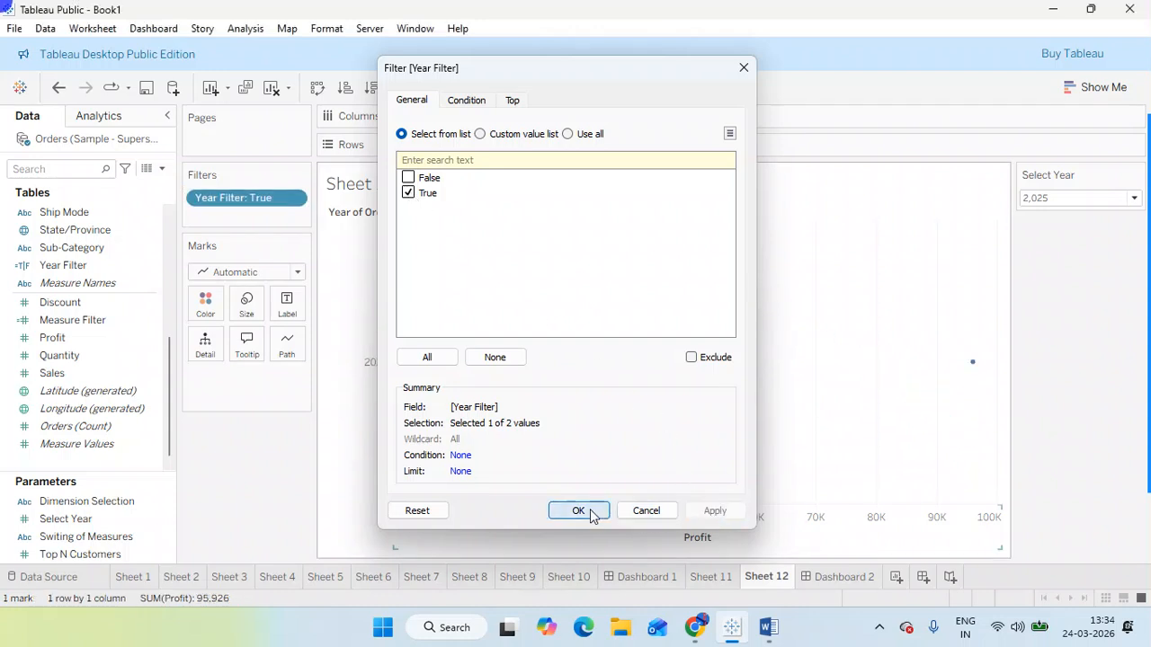
left_click(580, 509)
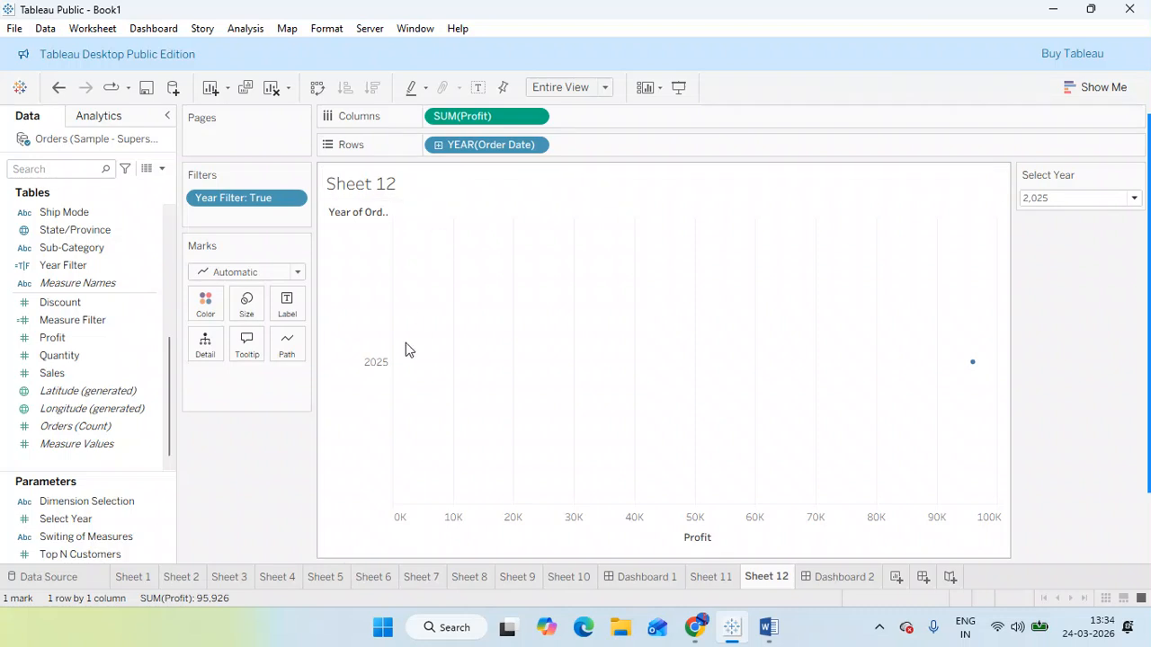
left_click(1062, 200)
left_click(1050, 214)
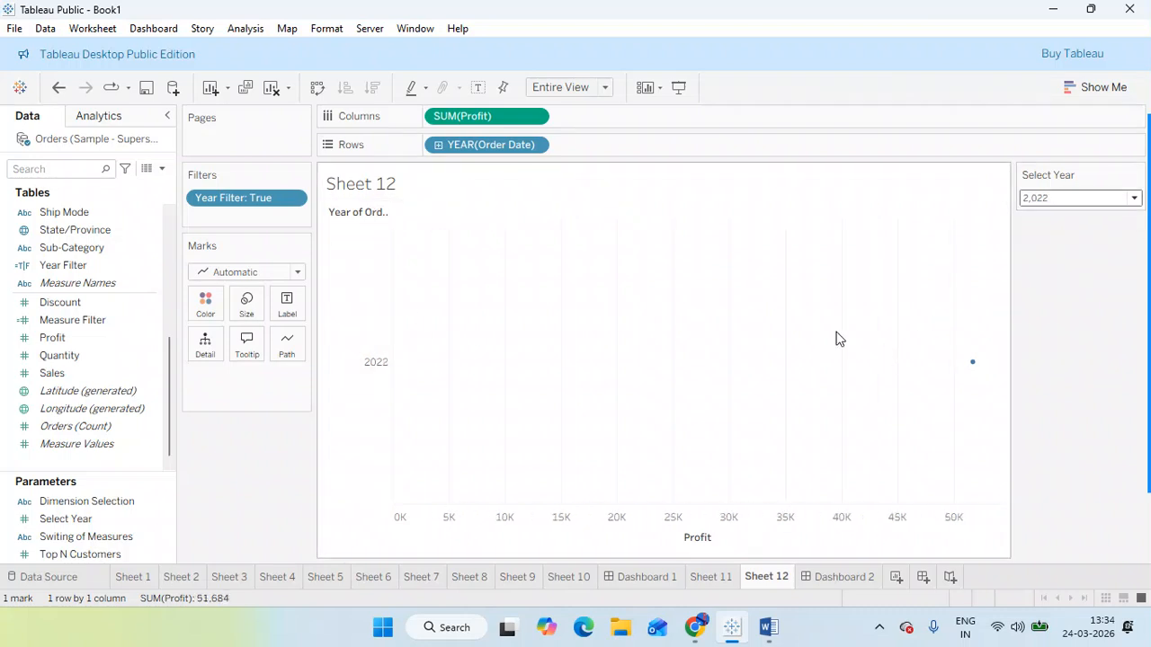
Step: Drill down Order Date in the rows, convert the quarter to continuous month, and remove the other Order Date levels
left_click(439, 146)
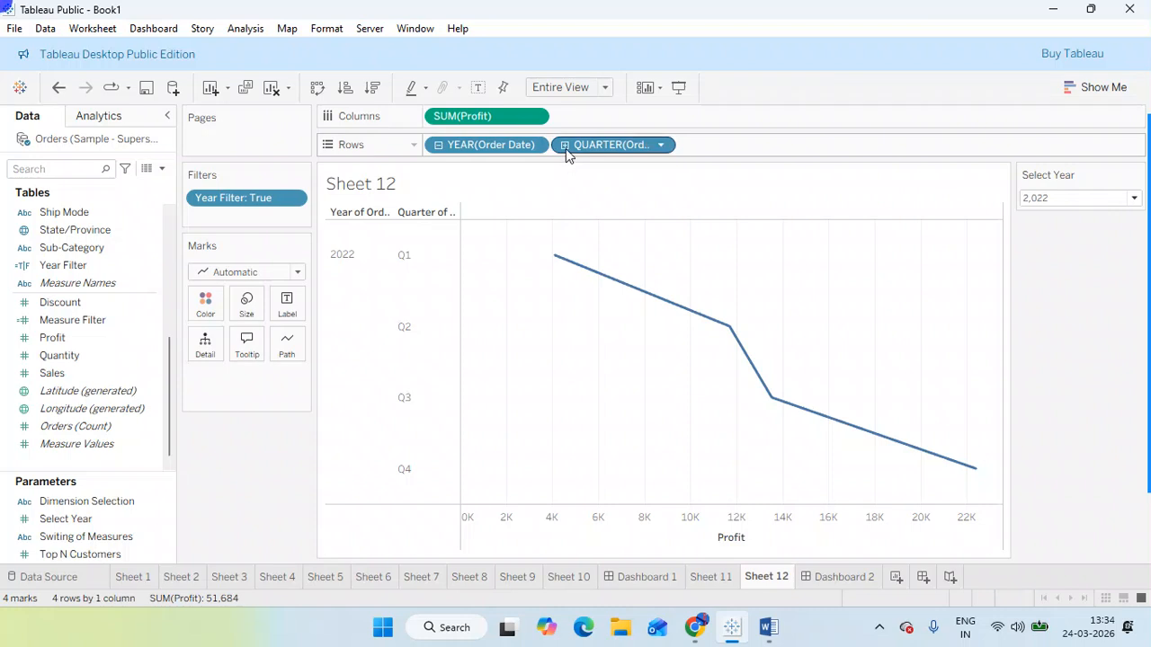
left_click(565, 145)
mouse_move(610, 146)
left_mouse_down()
mouse_move(382, 270)
mouse_move(624, 162)
mouse_move(612, 146)
left_mouse_up()
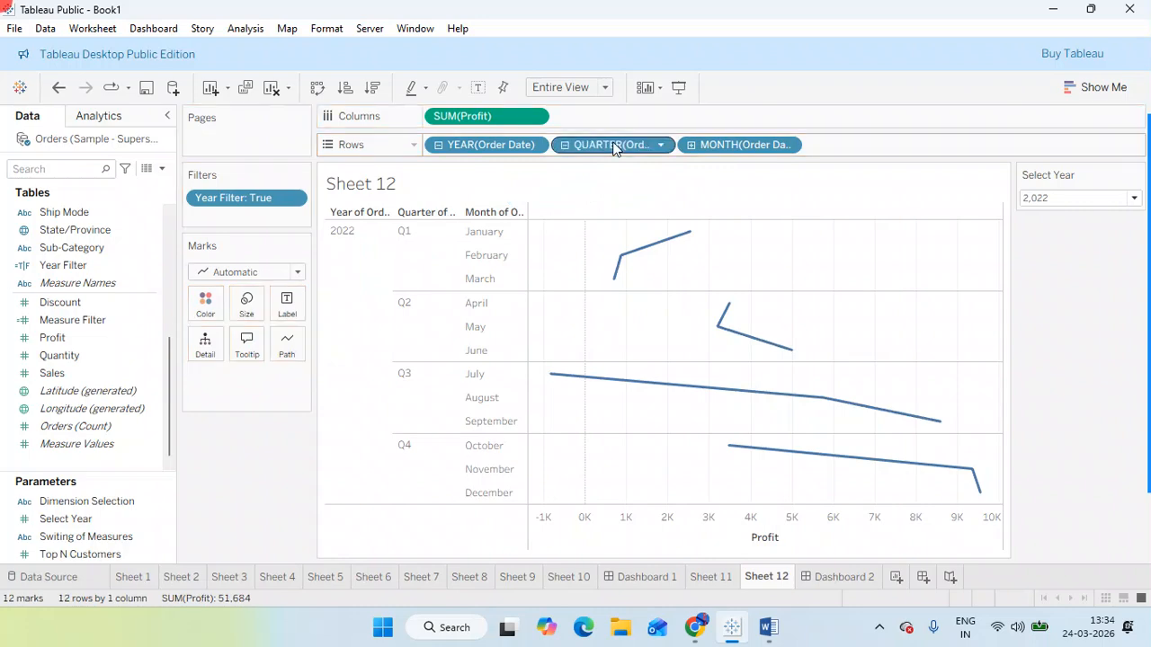
right_click(614, 145)
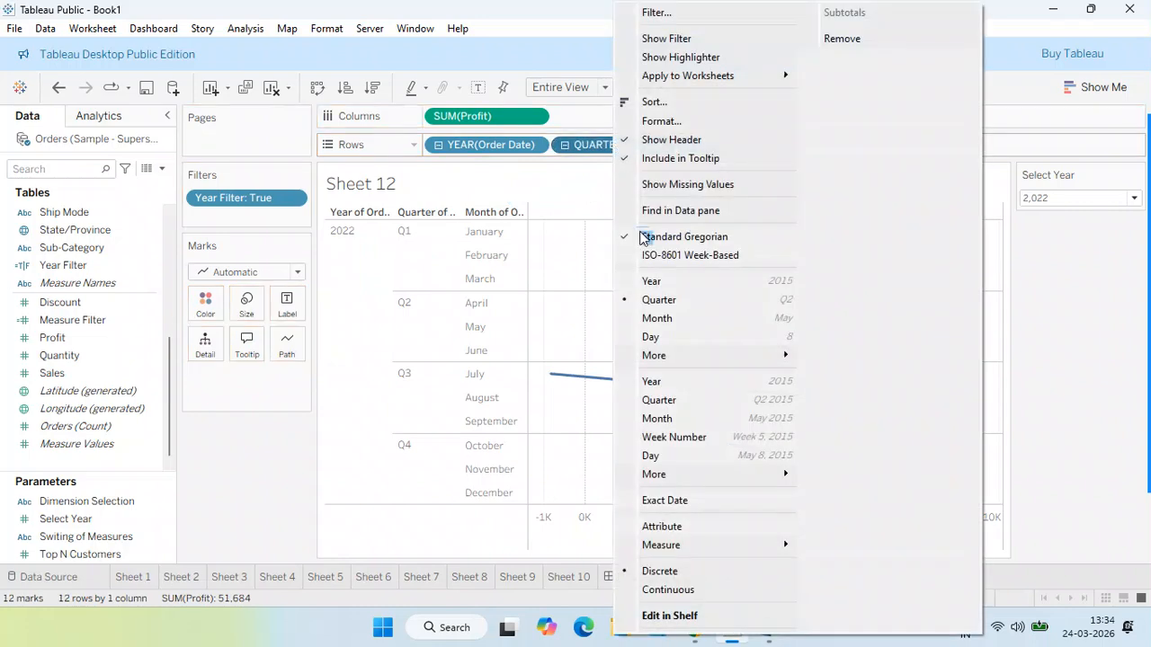
left_click(670, 418)
left_click_drag(578, 145, 183, 452)
left_click_drag(485, 144, 215, 506)
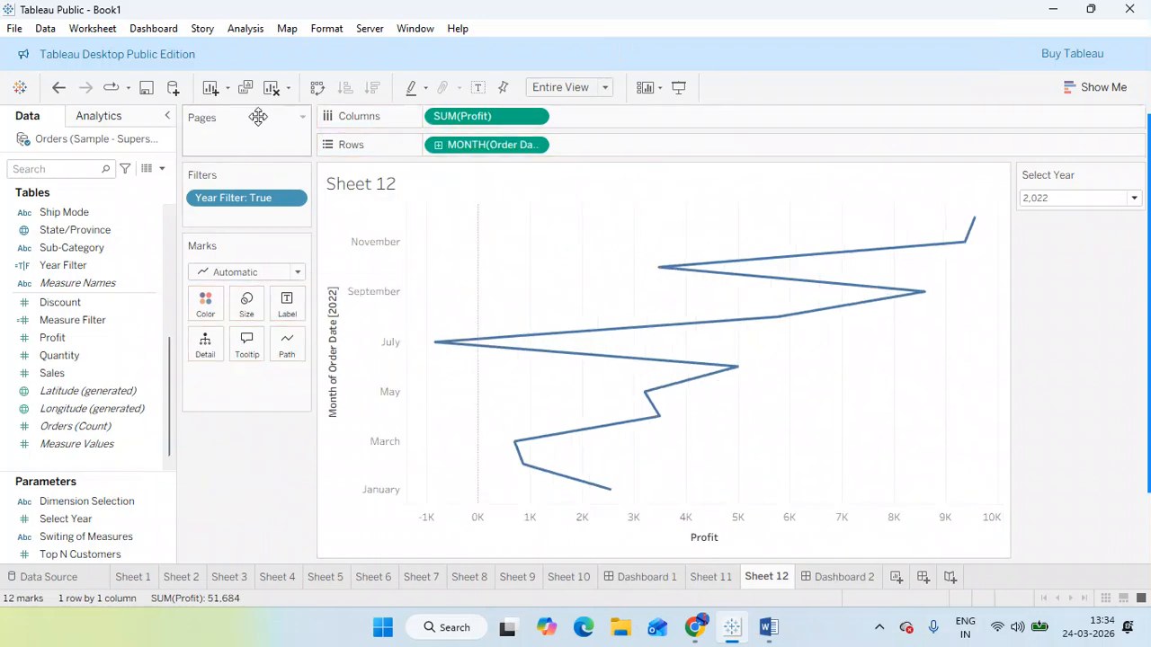
Step: Swap the rows and columns of the monthly profit chart and show its mark labels
left_click(319, 88)
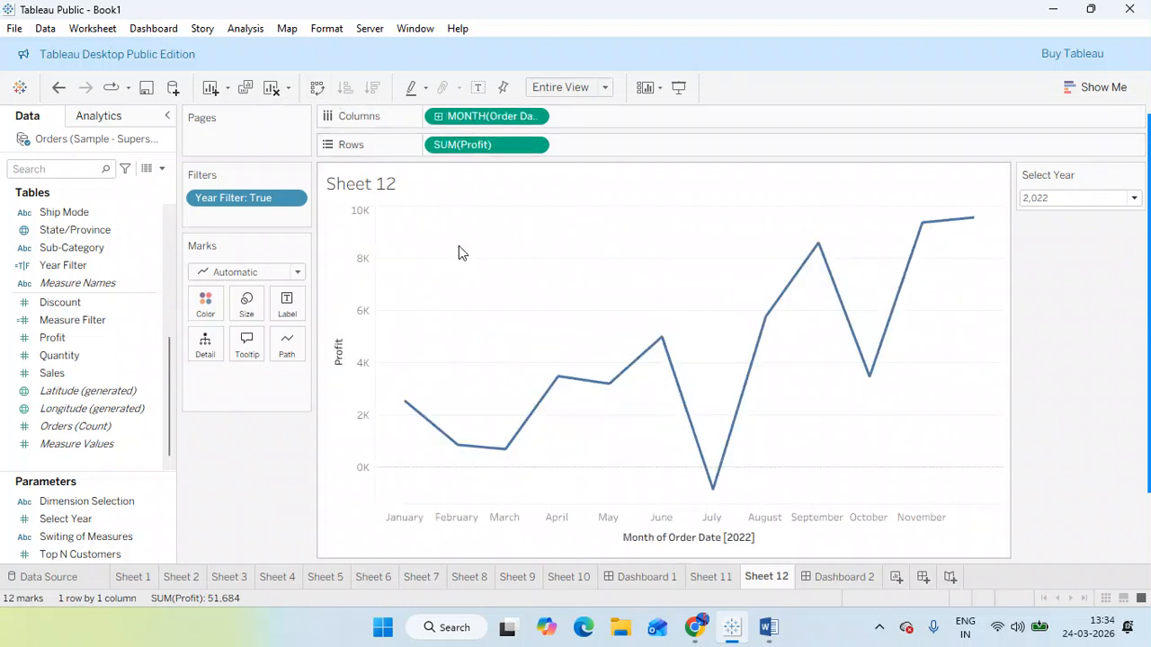
left_click(477, 88)
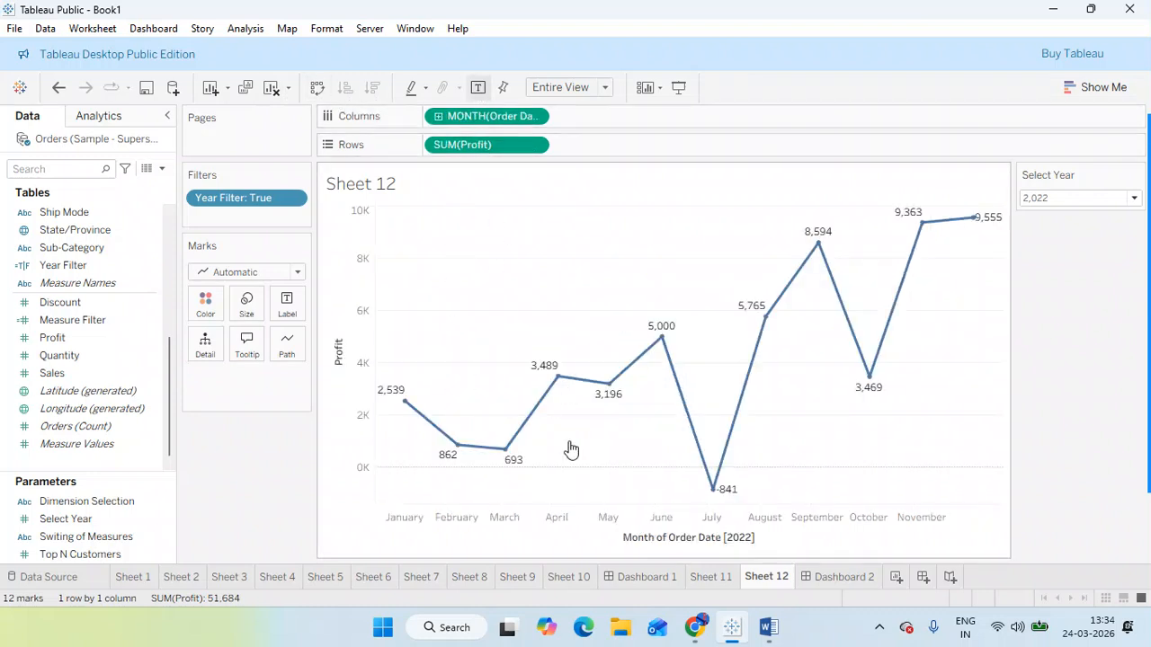
Step: Switch Select Year to 2,023 and to 2,024 to test the monthly profit chart
left_click(1077, 200)
left_click(1054, 224)
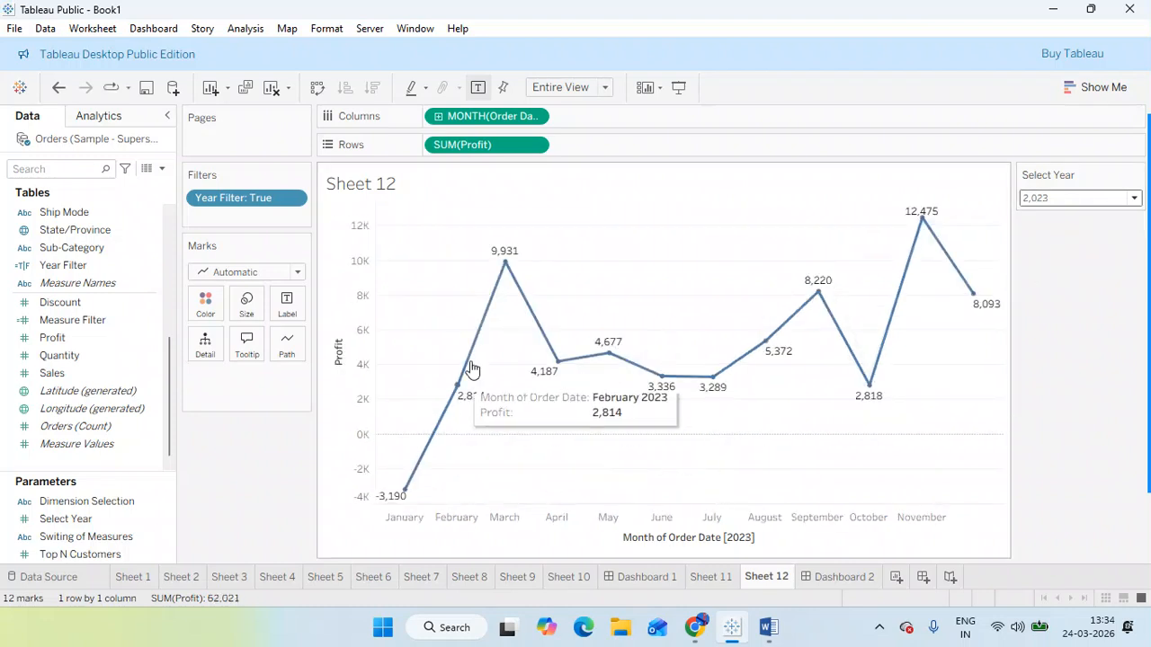
left_click(1069, 199)
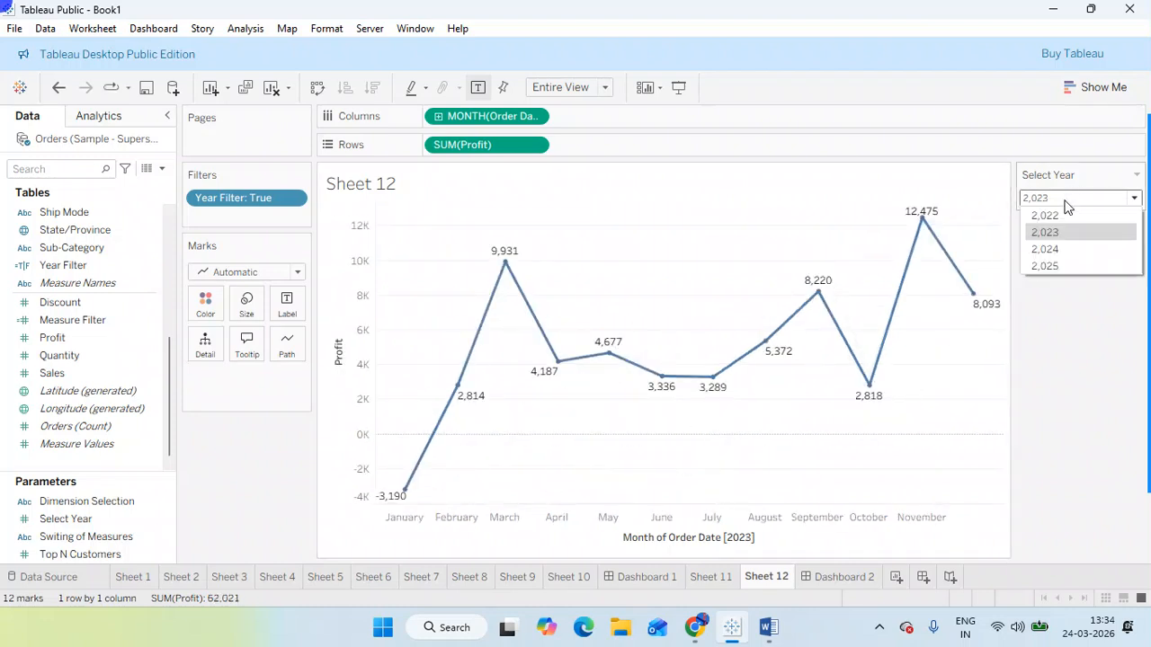
left_click(1059, 249)
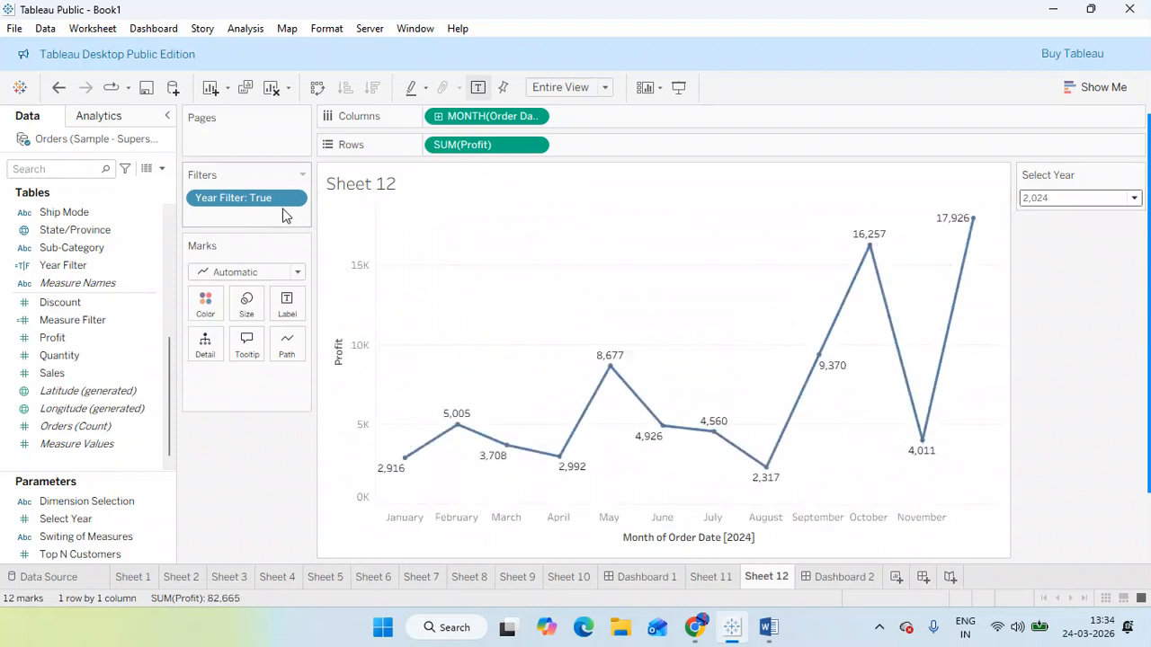
left_click(99, 284)
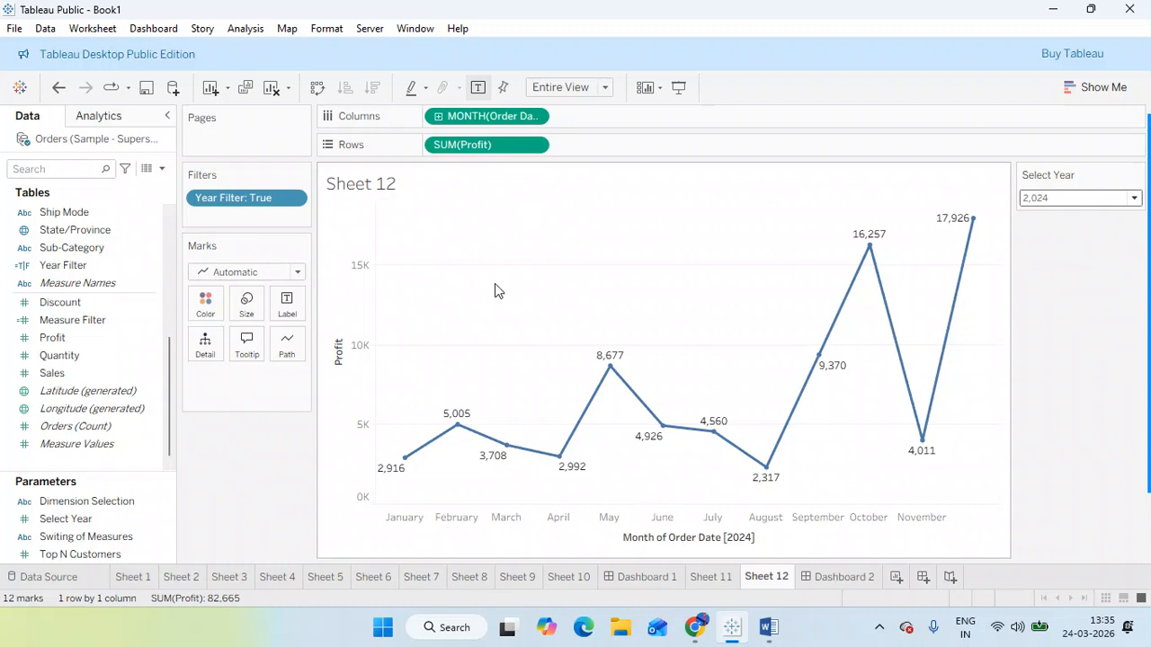
Step: Hide the Select Year parameter control from Sheet 12
scroll(4, 265, "up", 3)
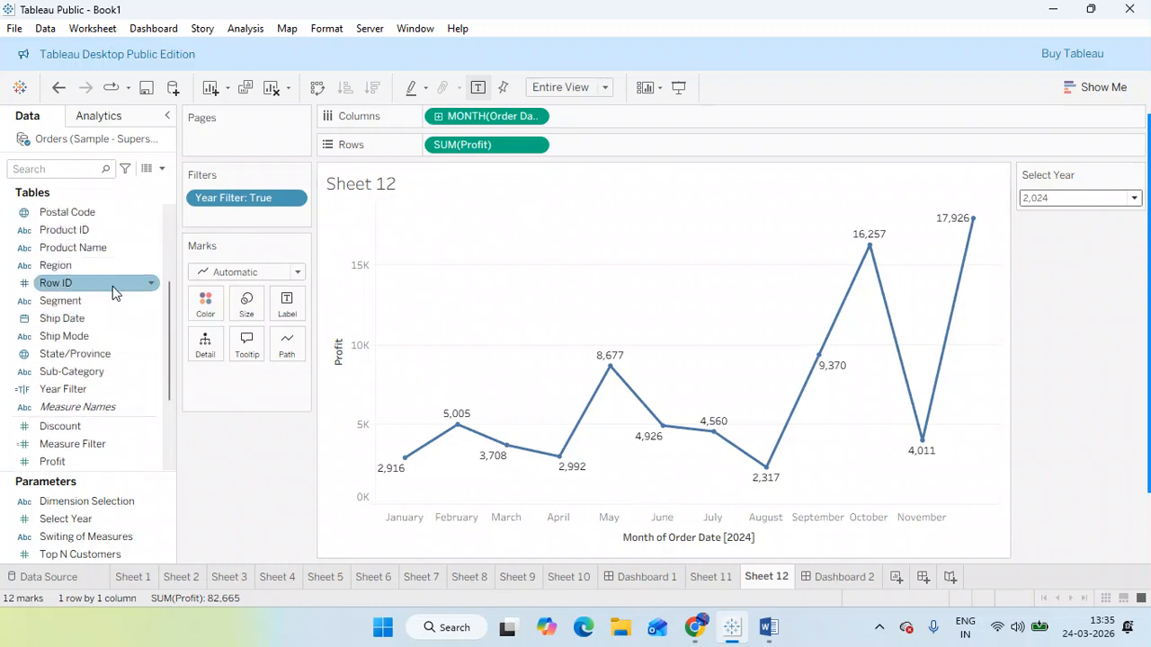
scroll(101, 266, "up", 2)
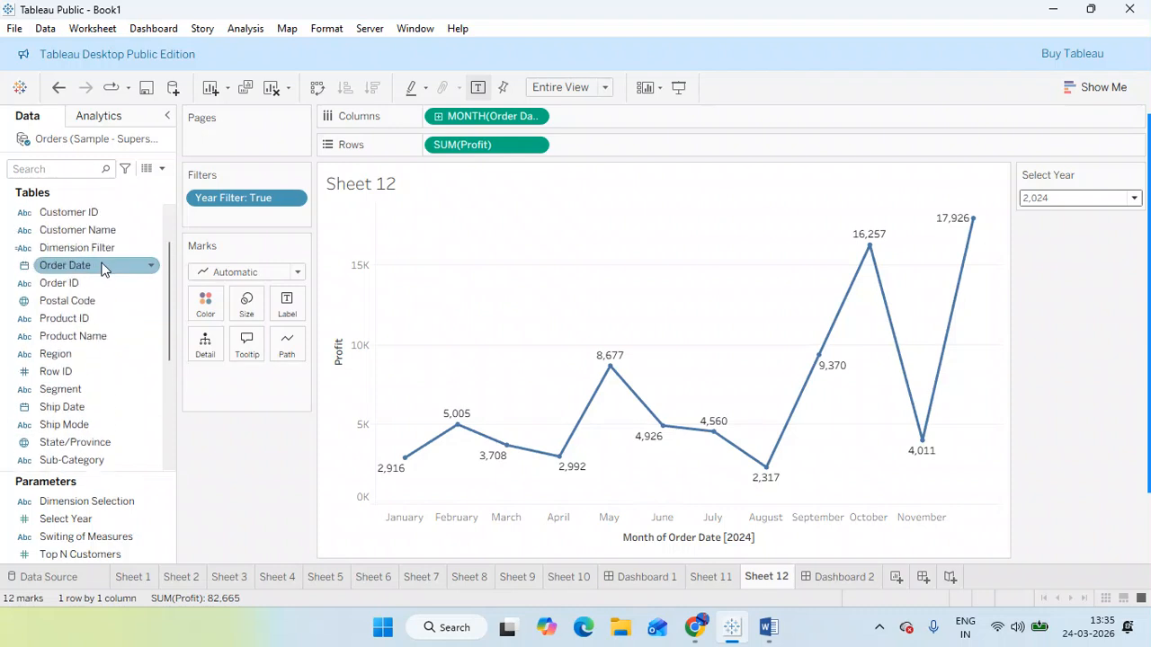
right_click(149, 265)
left_click(1115, 200)
left_click(1121, 197)
left_click(1125, 189)
left_click(1135, 176)
left_click(1043, 355)
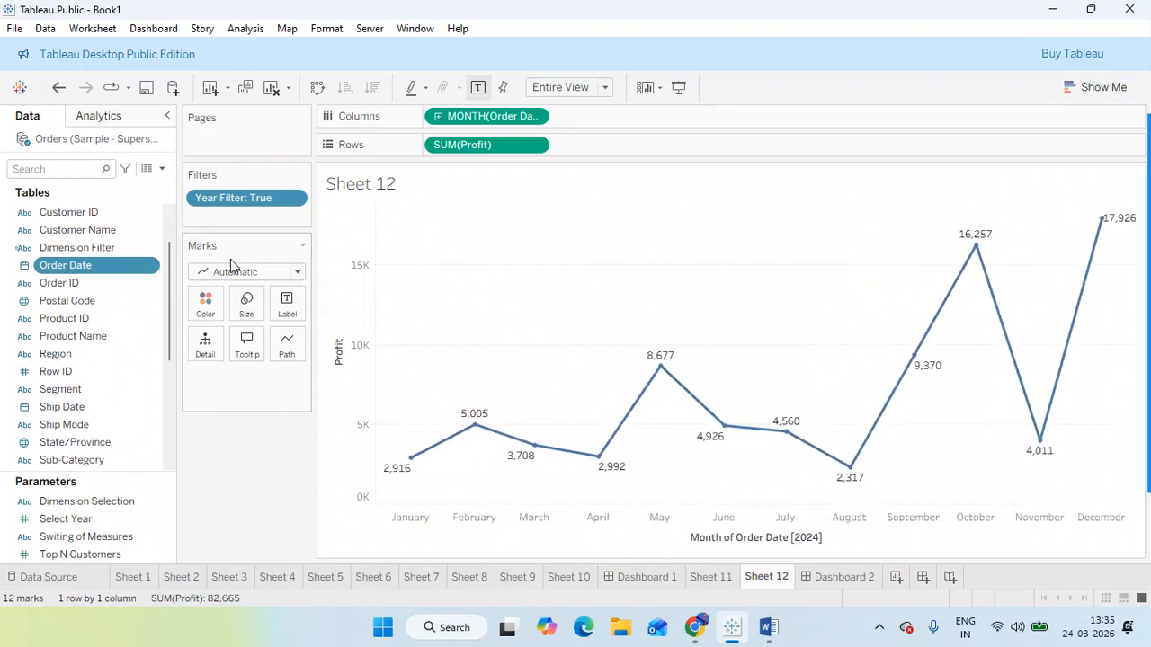
Step: Replace the Year Filter on Sheet 12 with an Order Date filter by Years, leaving all years unselected, and show its filter control
left_click_drag(270, 197, 286, 475)
left_click_drag(58, 261, 198, 211)
left_click(521, 203)
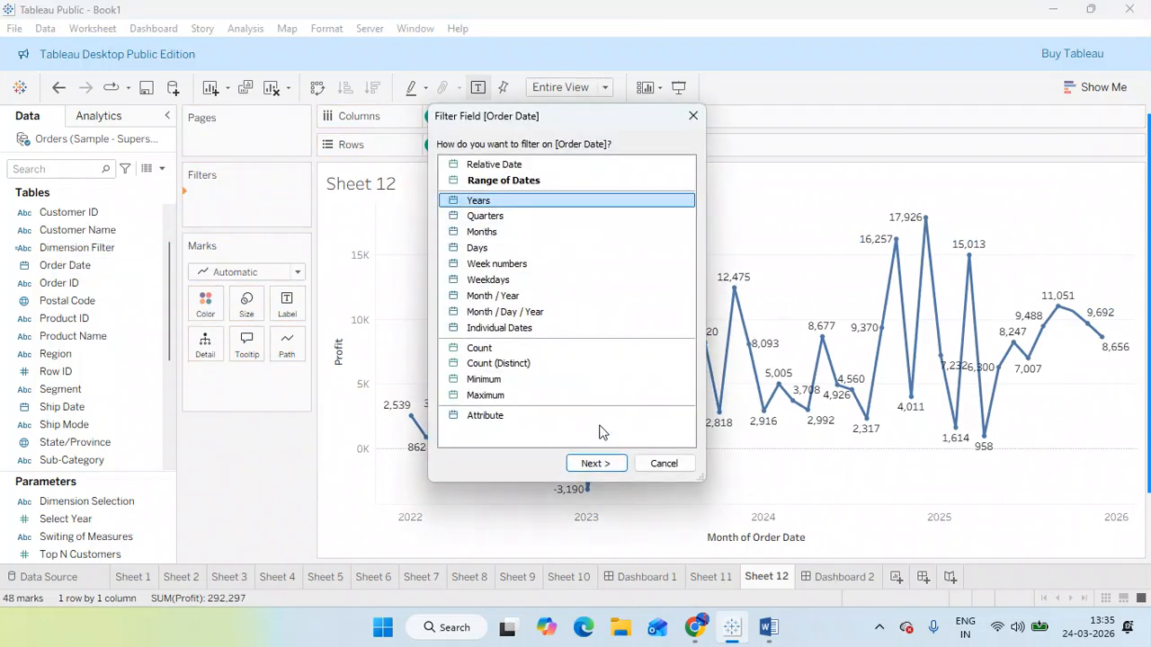
left_click(592, 463)
left_click(714, 522)
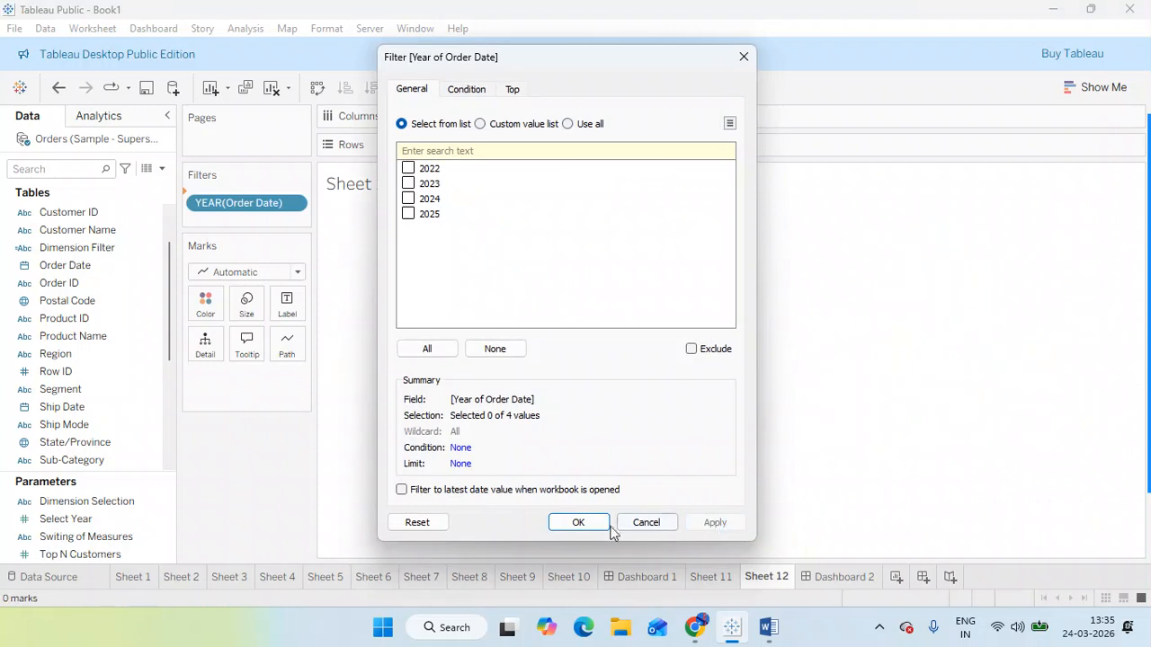
left_click(599, 523)
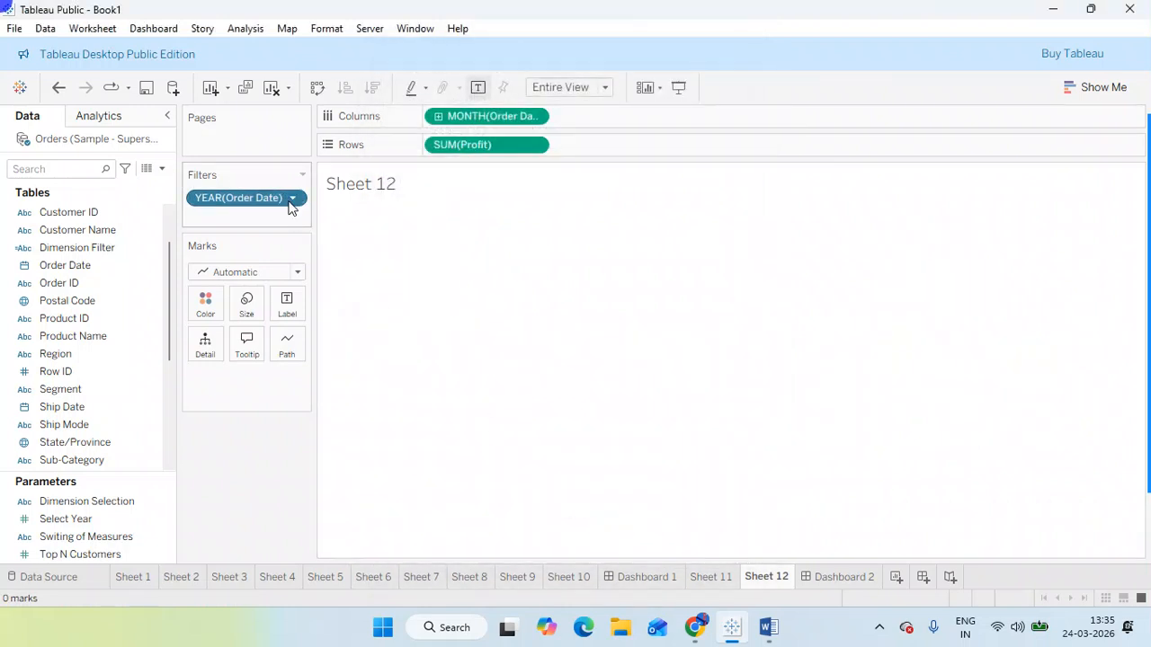
left_click(292, 201)
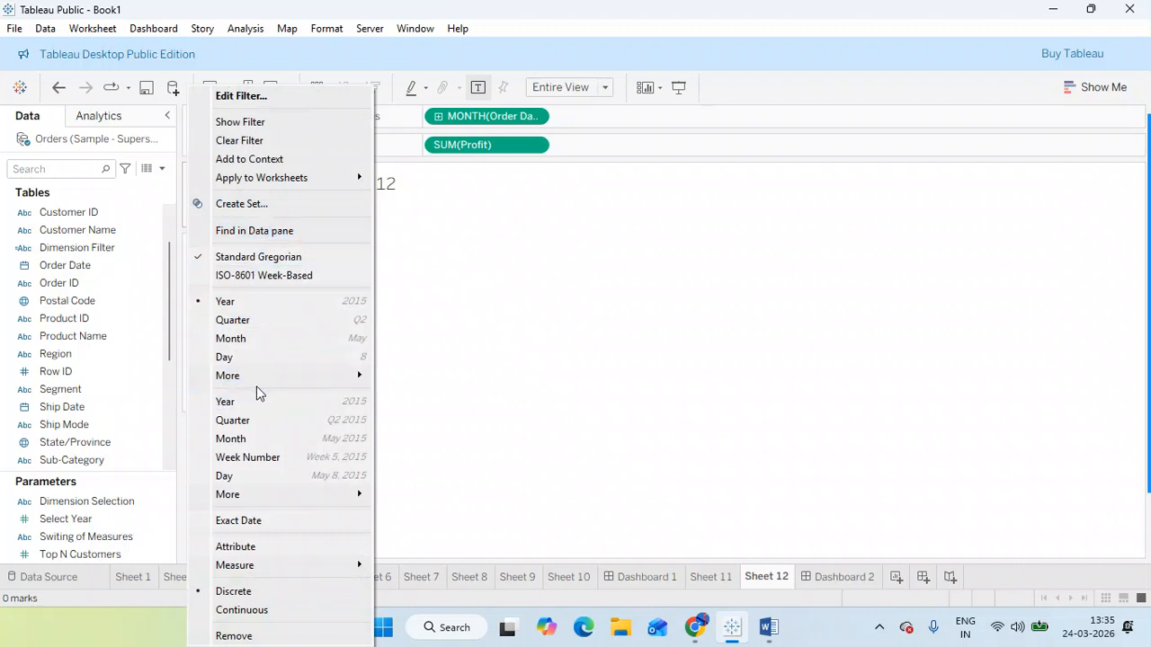
left_click(267, 122)
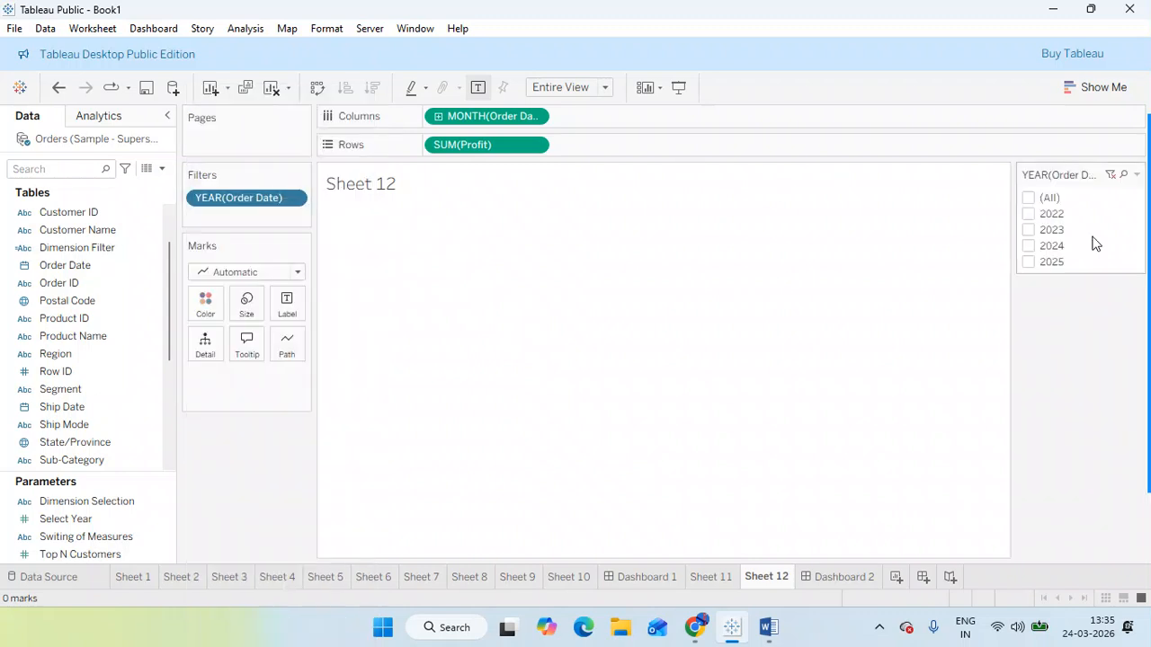
Step: Test the Order Date year filter by selecting 2022, 2023, 2024 and 2025 one at a time
left_click(1028, 215)
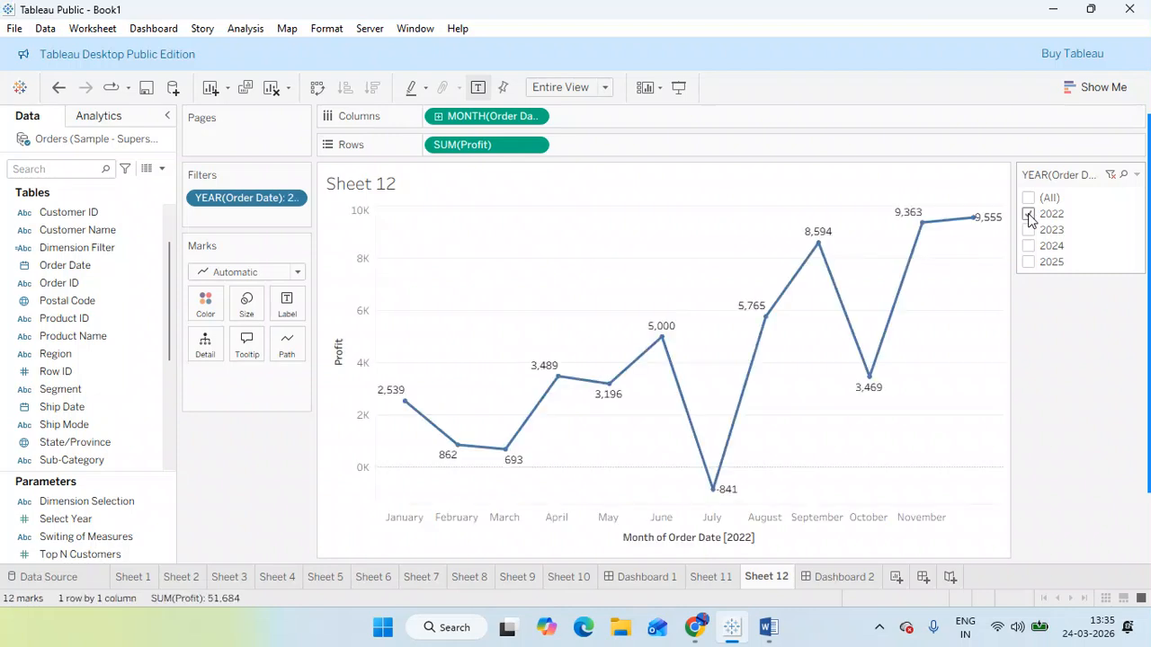
left_click(1028, 216)
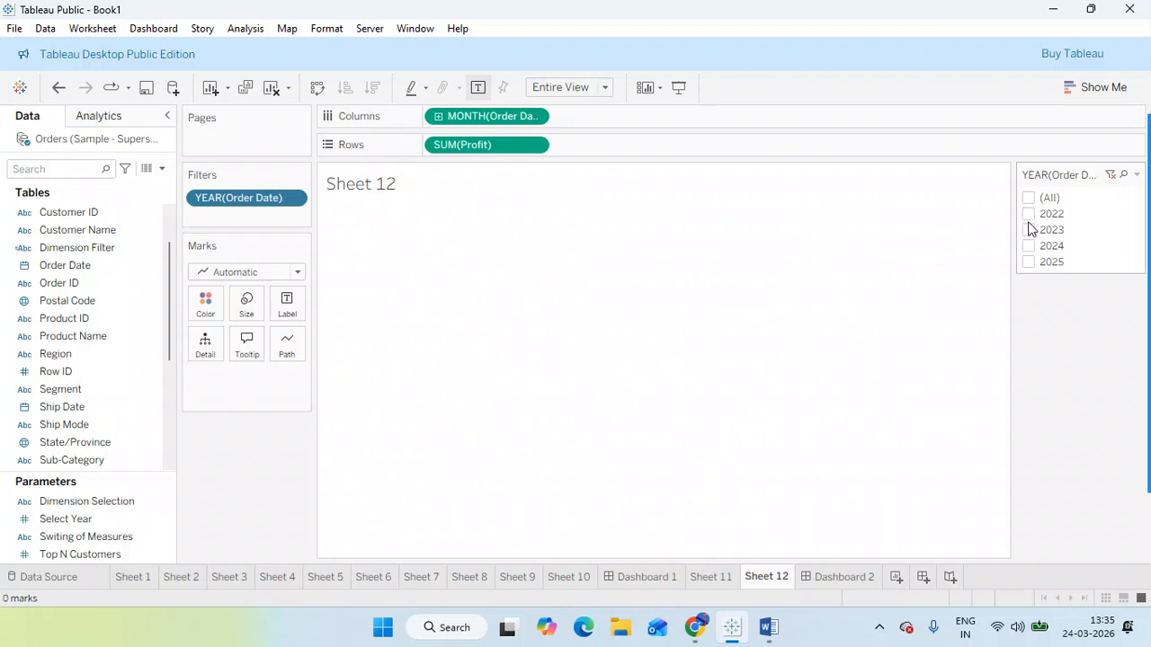
left_click(1029, 231)
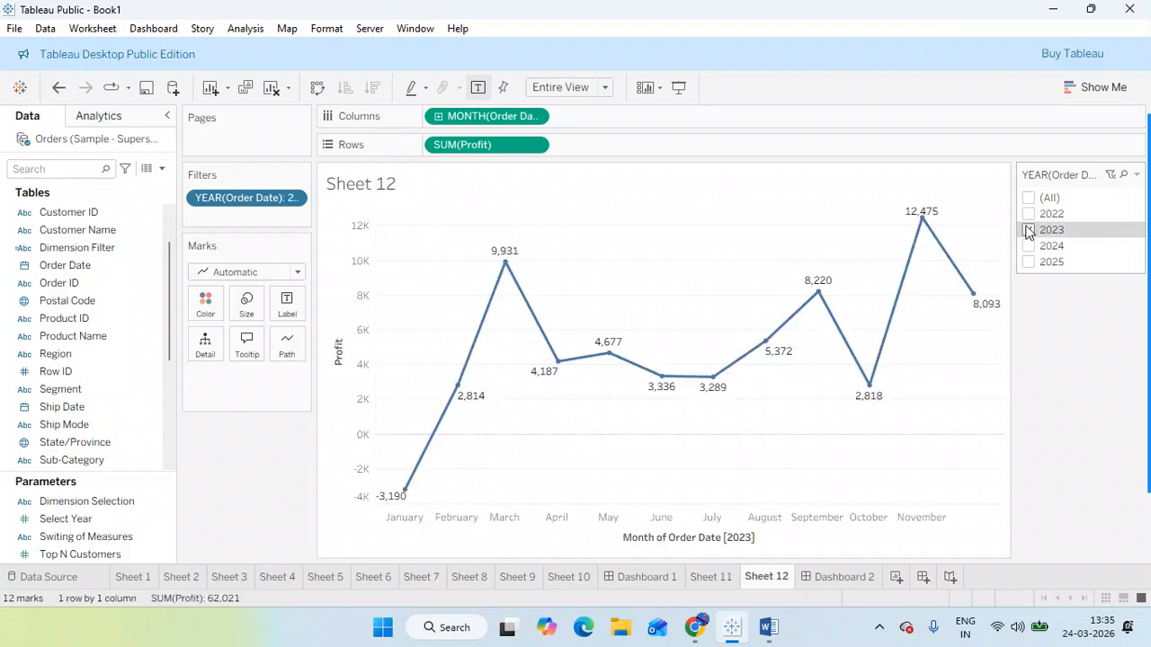
left_click(1030, 231)
left_click(1029, 246)
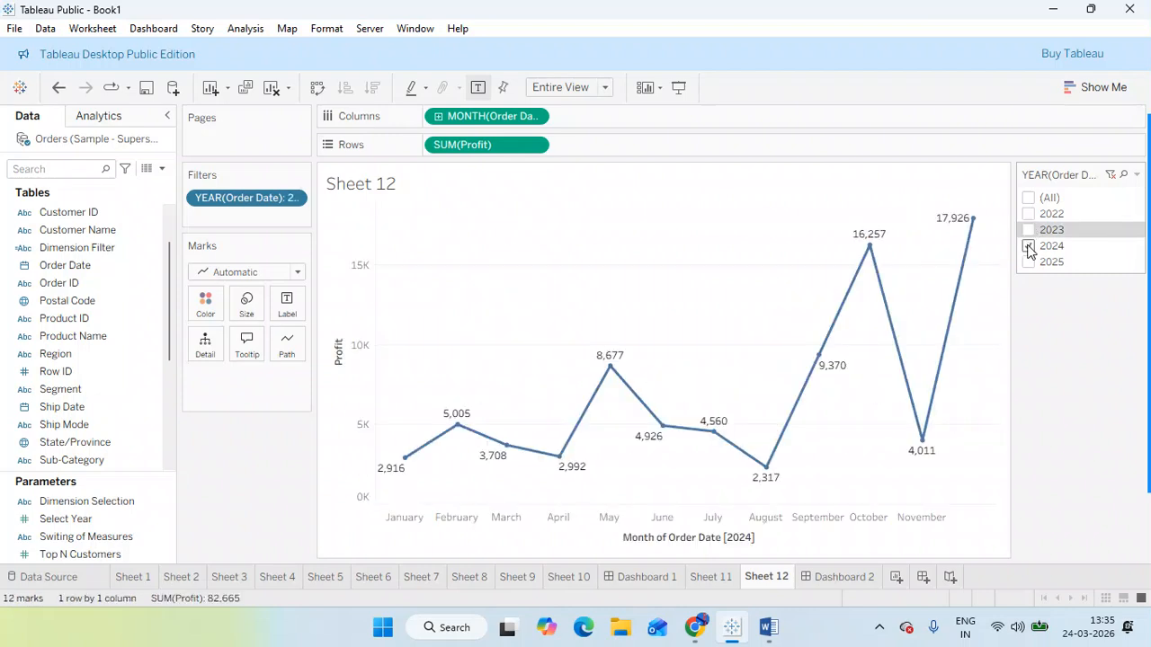
left_click(1028, 246)
left_click(1029, 262)
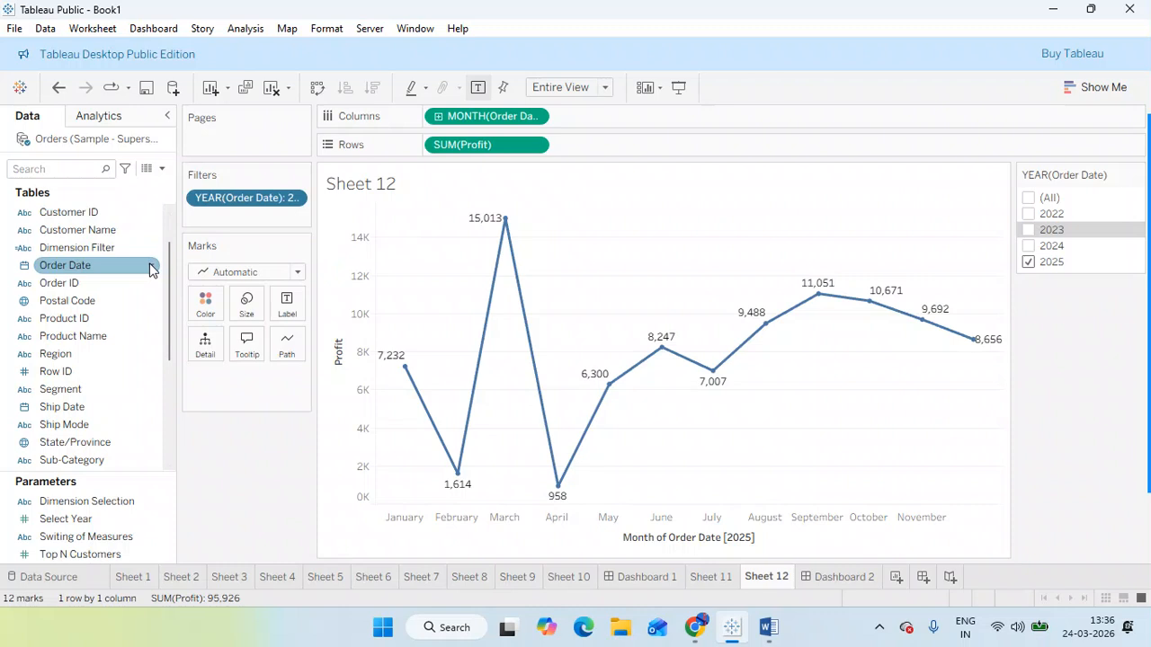
Step: Edit the Select Year parameter to load its values when the workbook opens, and change its data type to Date
left_click(167, 520)
left_click(167, 521)
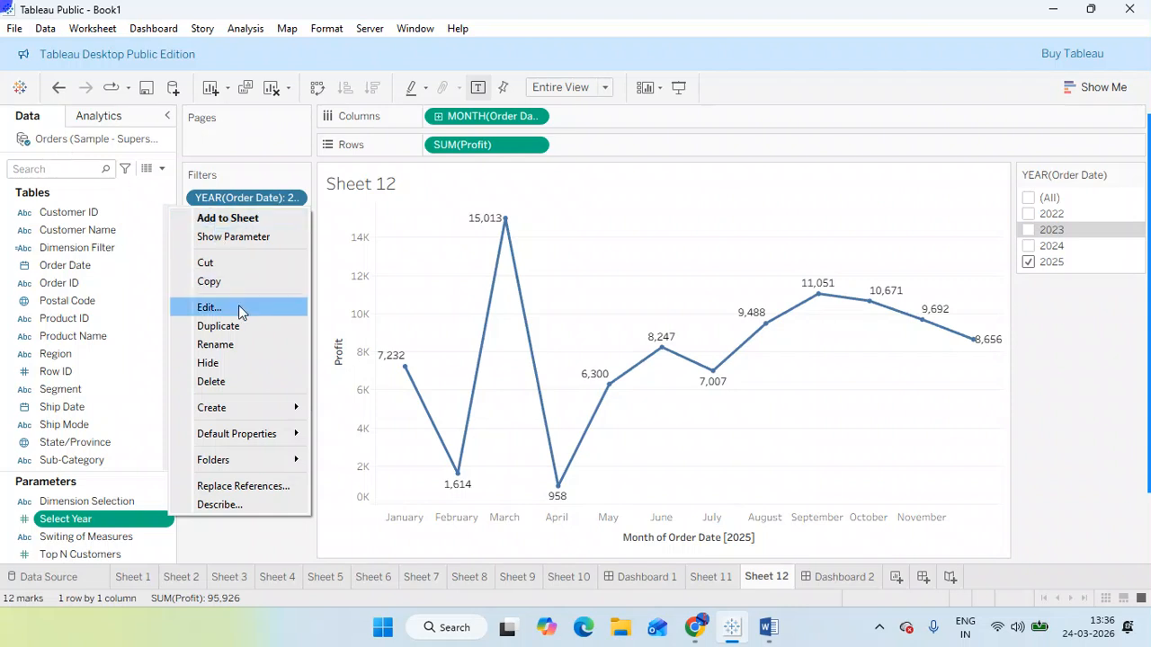
left_click(210, 308)
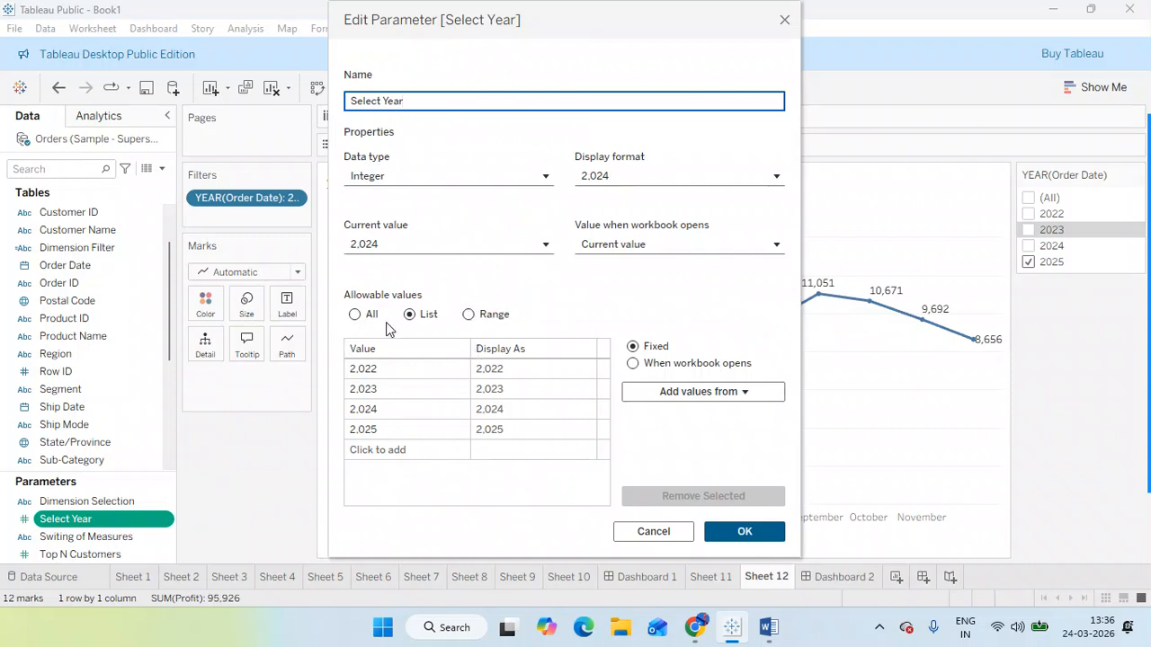
left_click(670, 365)
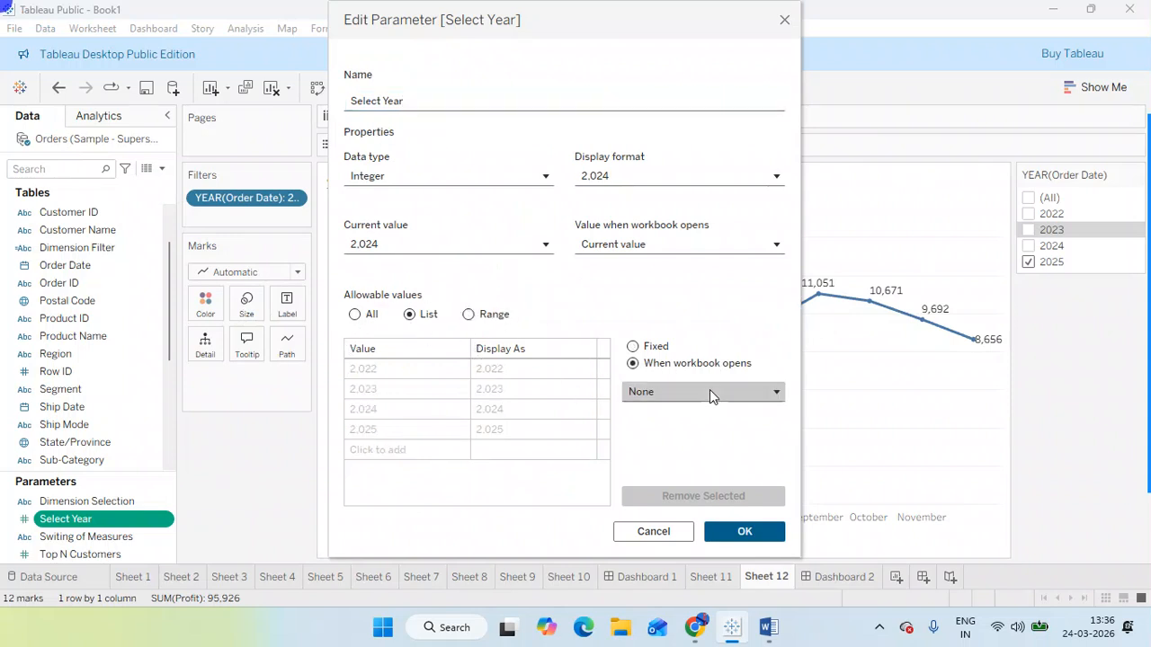
left_click(710, 390)
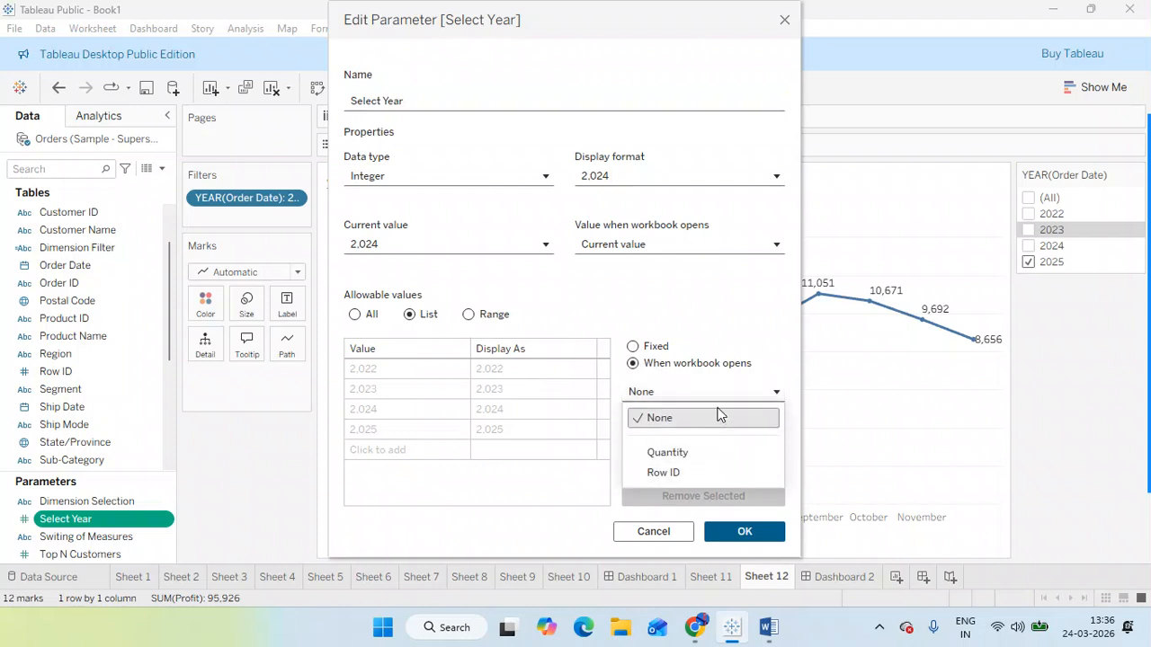
left_click(437, 187)
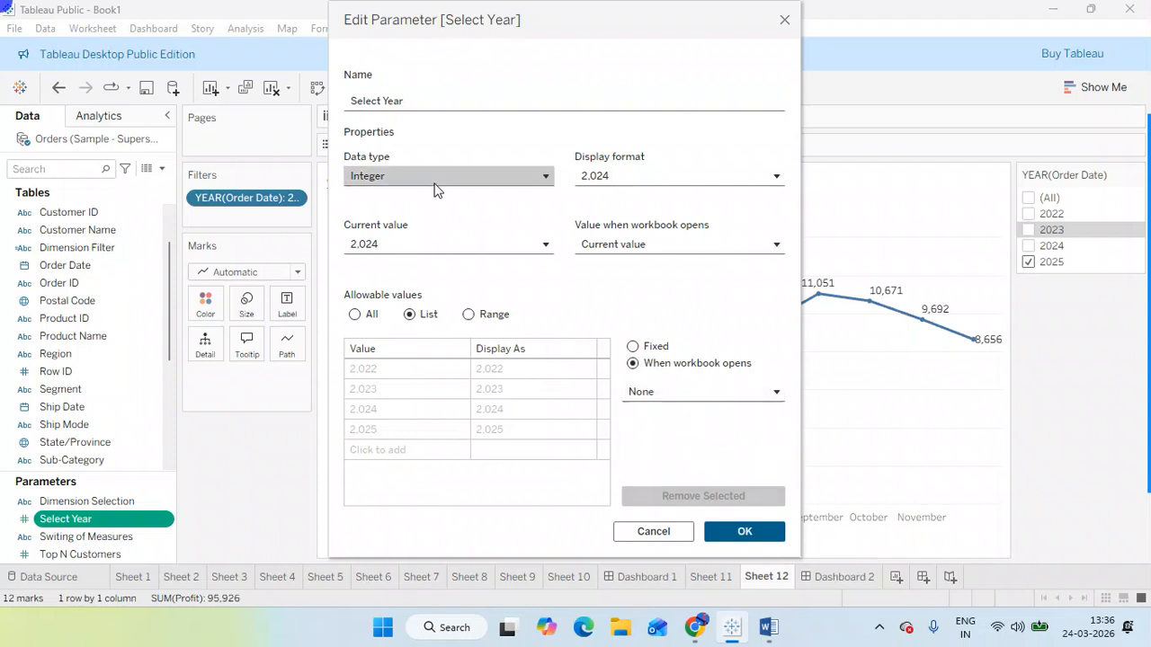
left_click(436, 180)
left_click(395, 282)
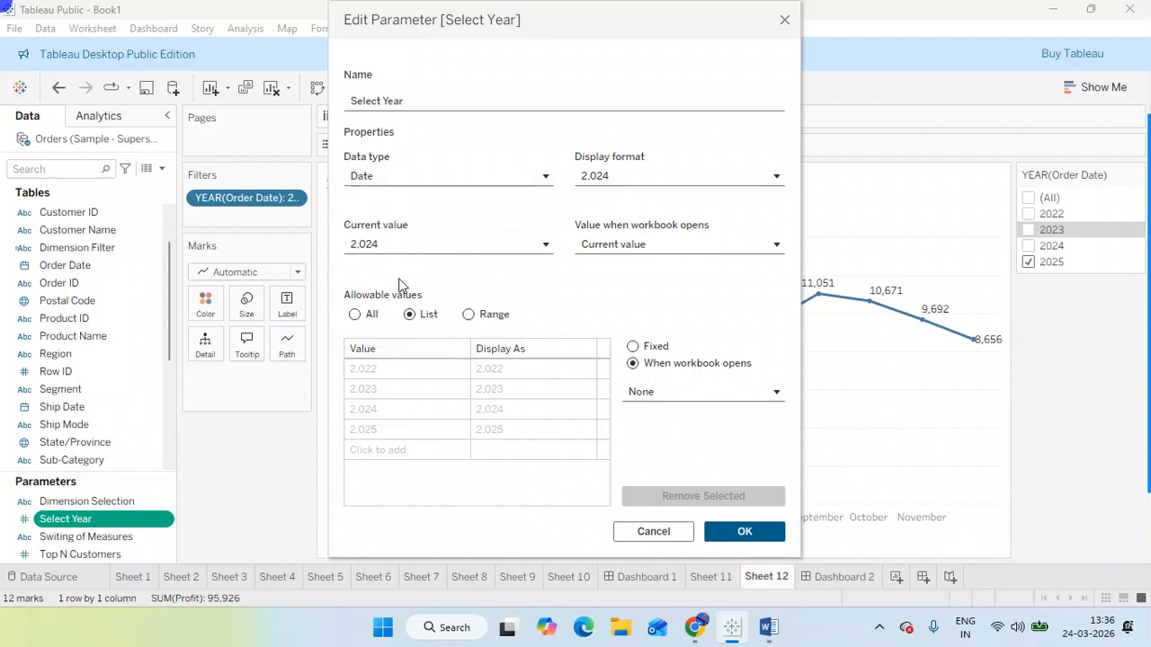
Step: Populate the Select Year list from Order Date when the workbook opens, and save the parameter
left_click(632, 364)
left_click(672, 395)
left_click(684, 447)
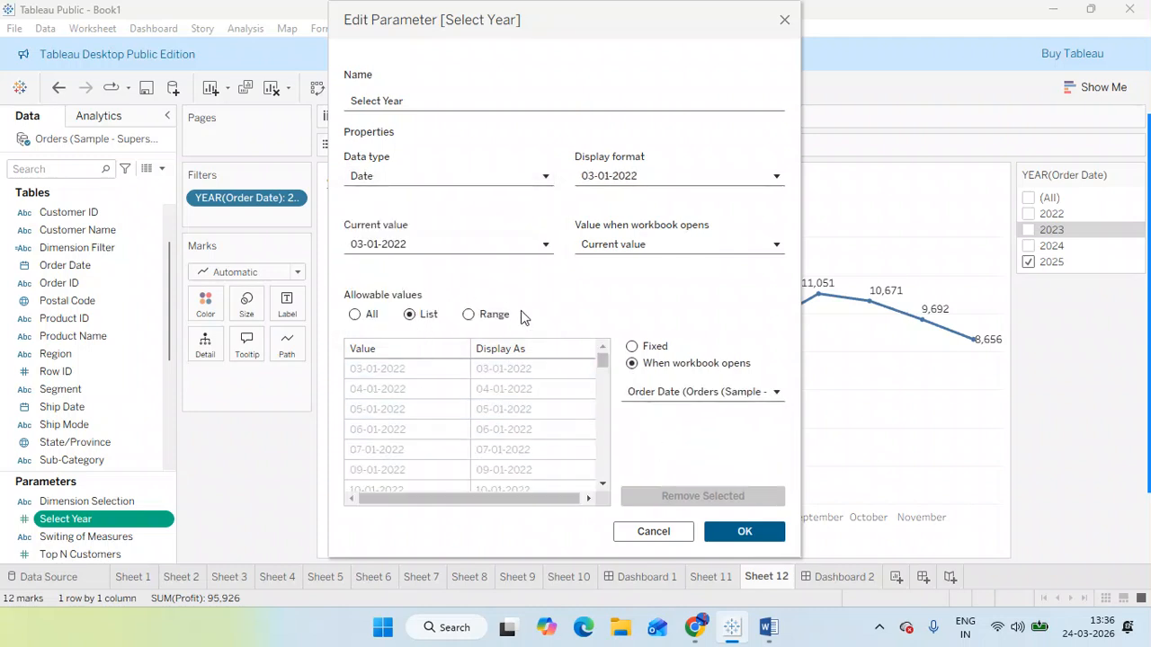
left_click(751, 529)
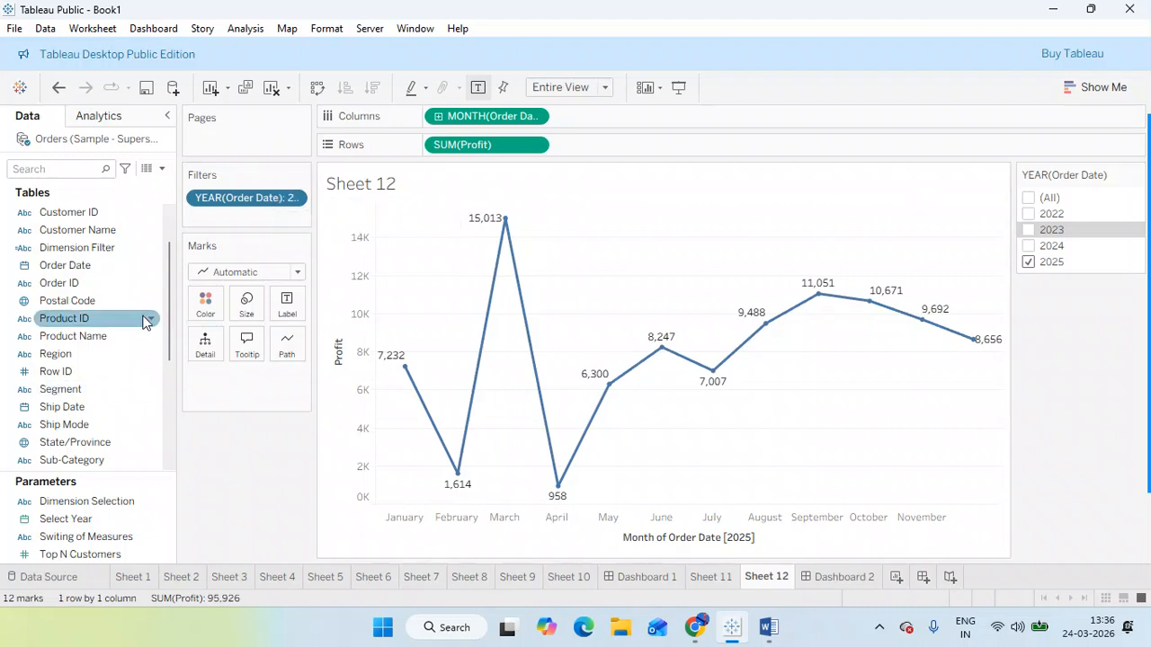
Step: Remove the Order Date year filter from Sheet 12
left_click_drag(236, 206, 266, 467)
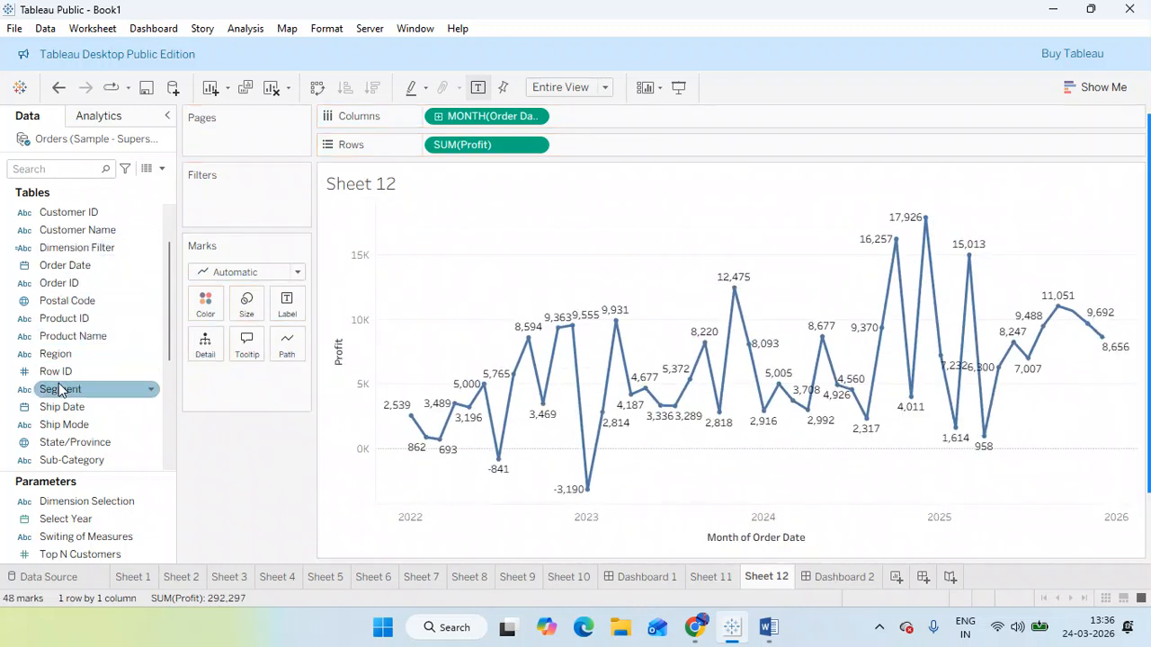
Step: Try to change the Year Filter calculation to DAY([Order Date]) = [Select Year]
scroll(57, 333, "up", 2)
scroll(56, 342, "up", 1)
scroll(56, 342, "down", 6)
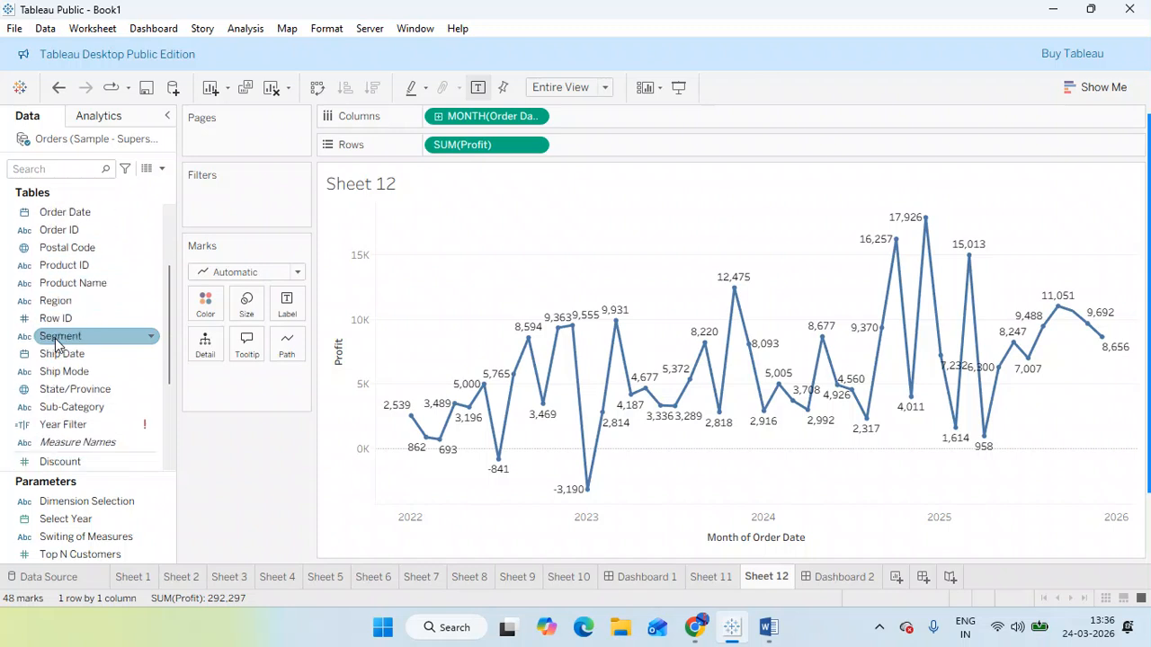
left_click(153, 431)
right_click(153, 430)
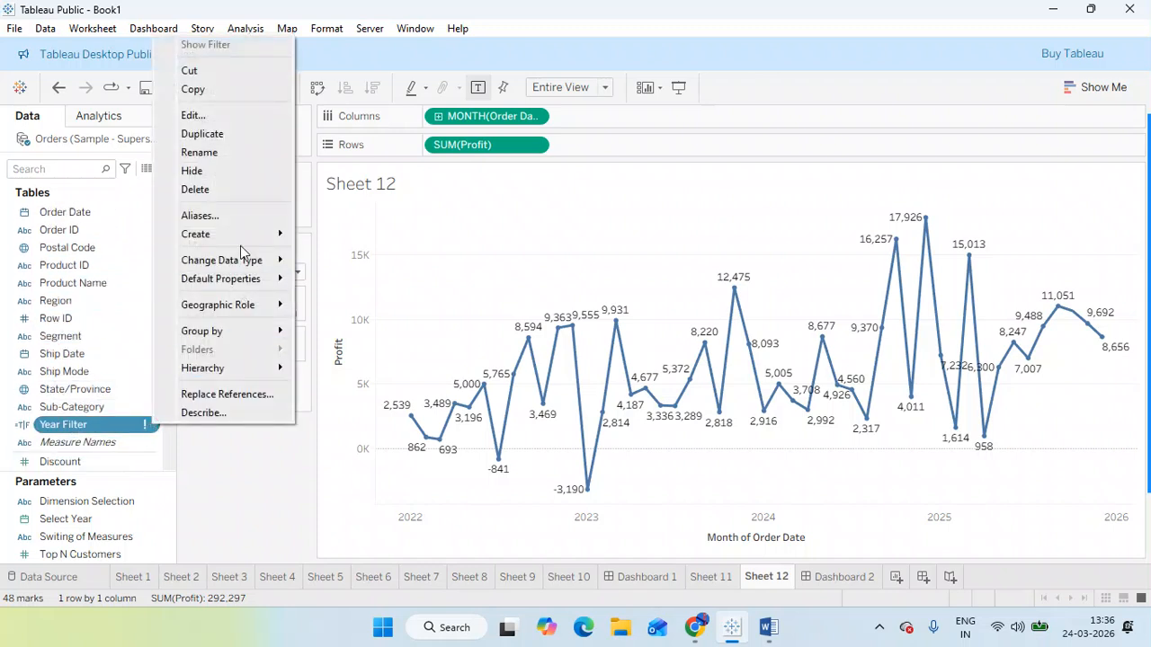
left_click(231, 119)
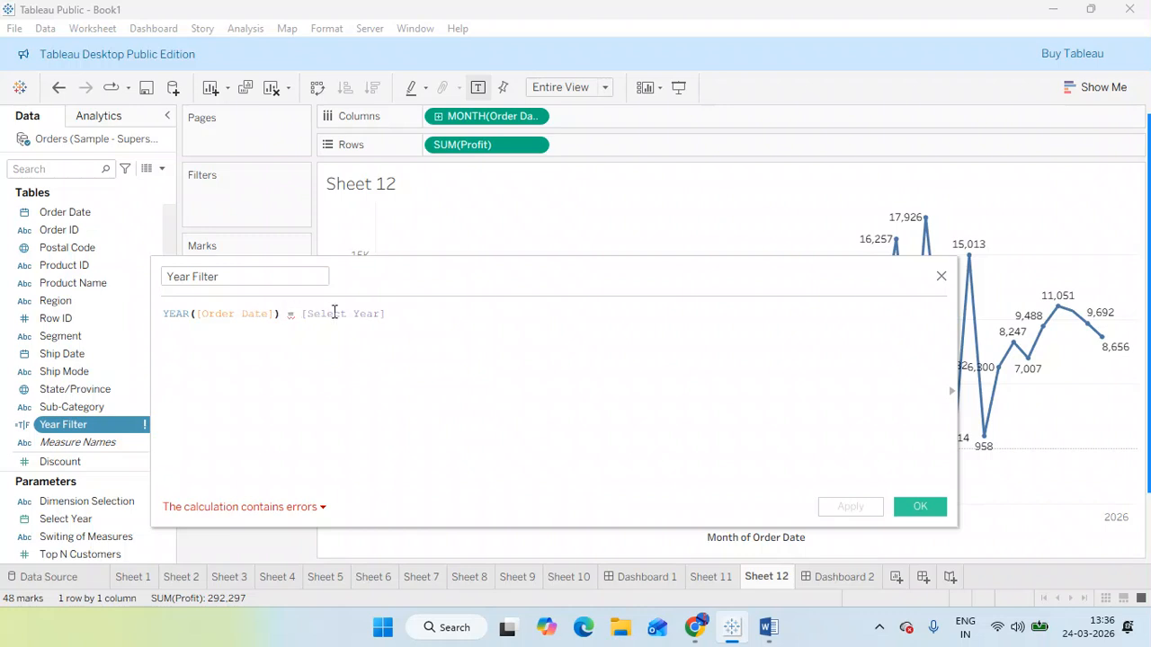
left_click_drag(407, 318, 308, 314)
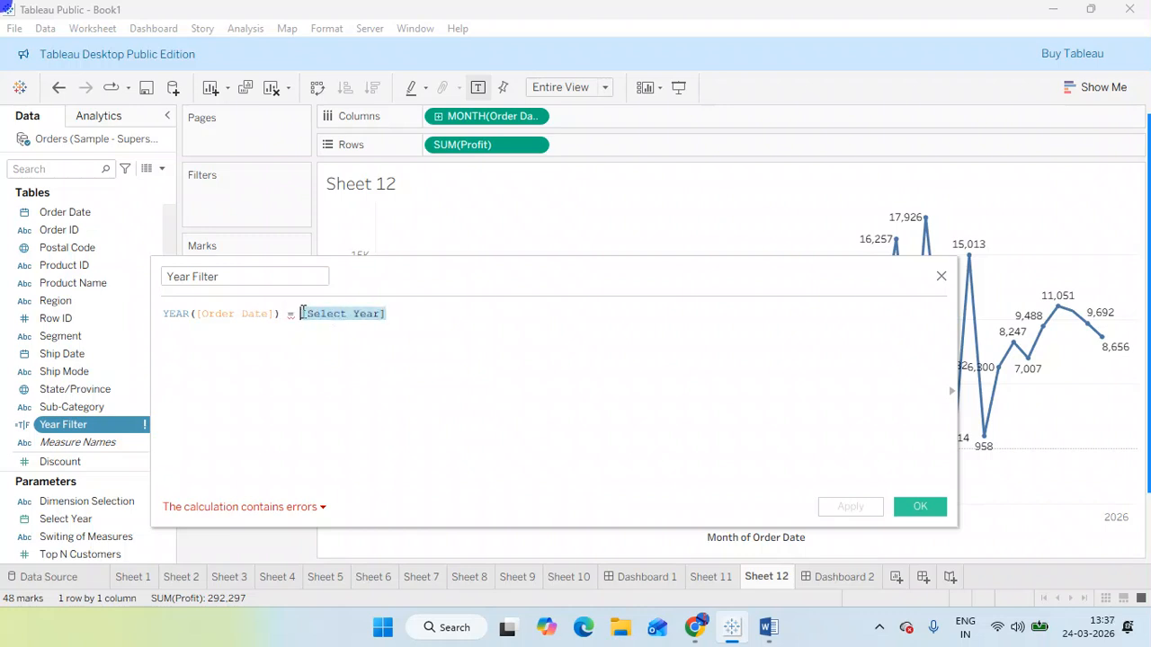
left_click(302, 312)
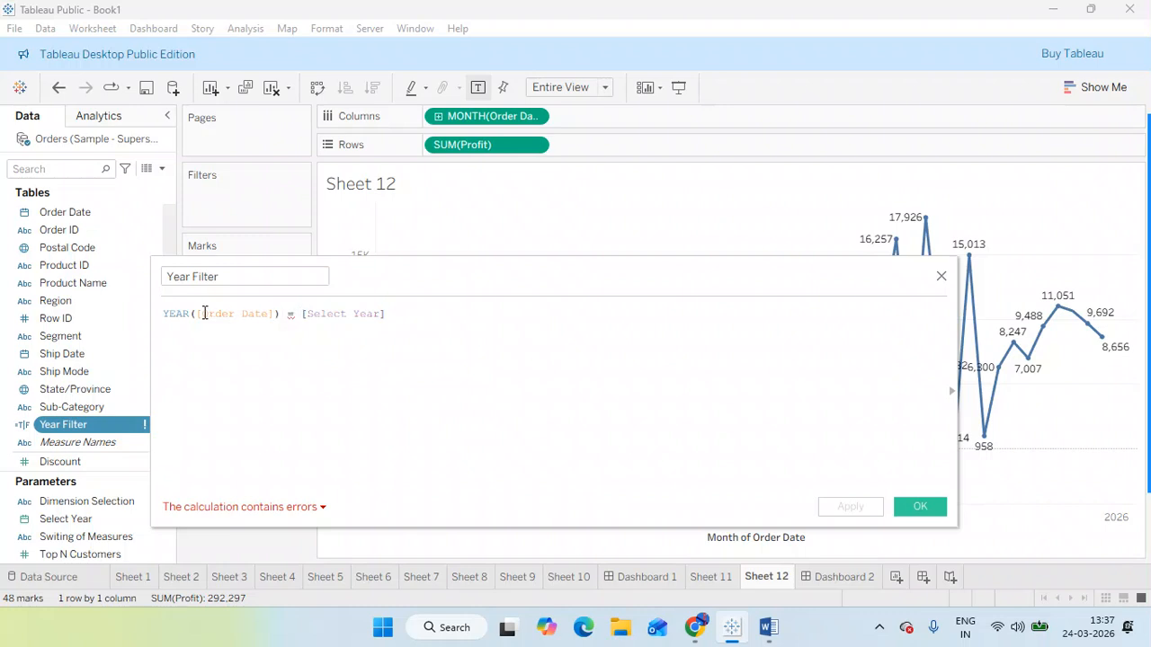
key("BackSpace")
key("BackSpace")
key("BackSpace")
key("BackSpace")
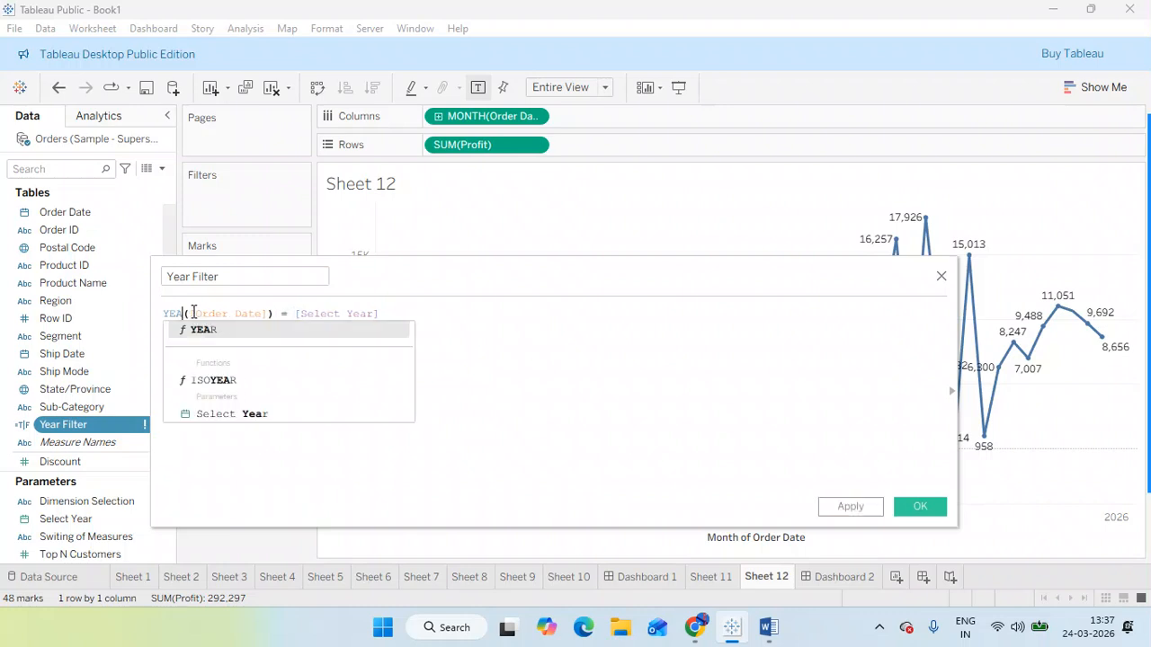
type("day")
key("Return")
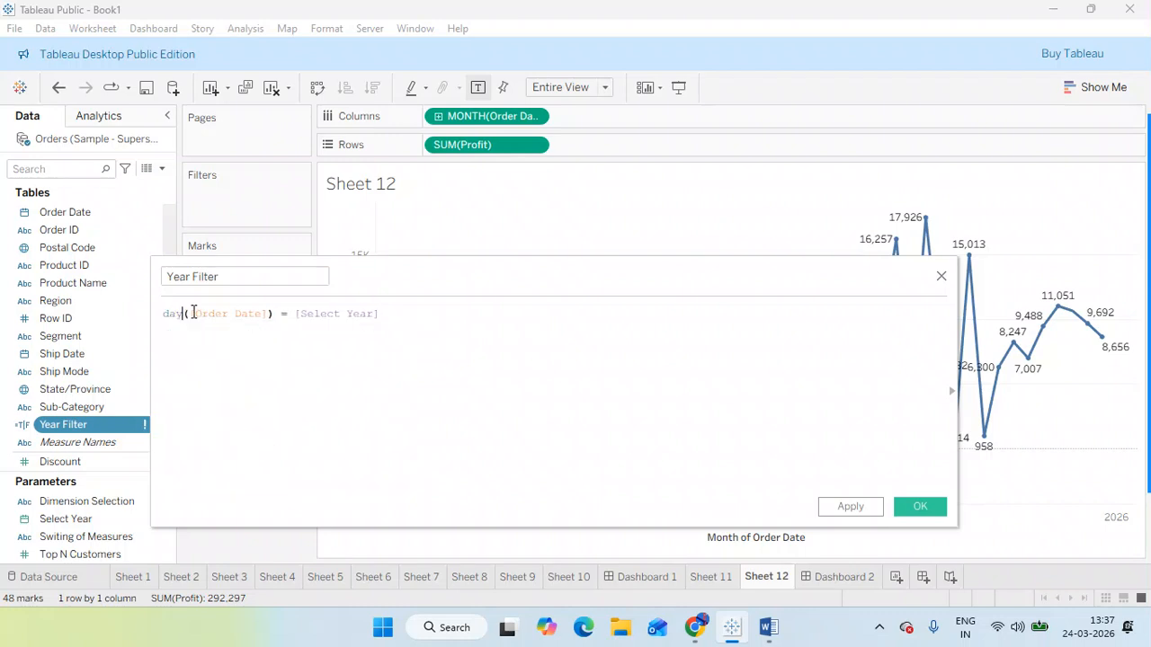
left_click(416, 317)
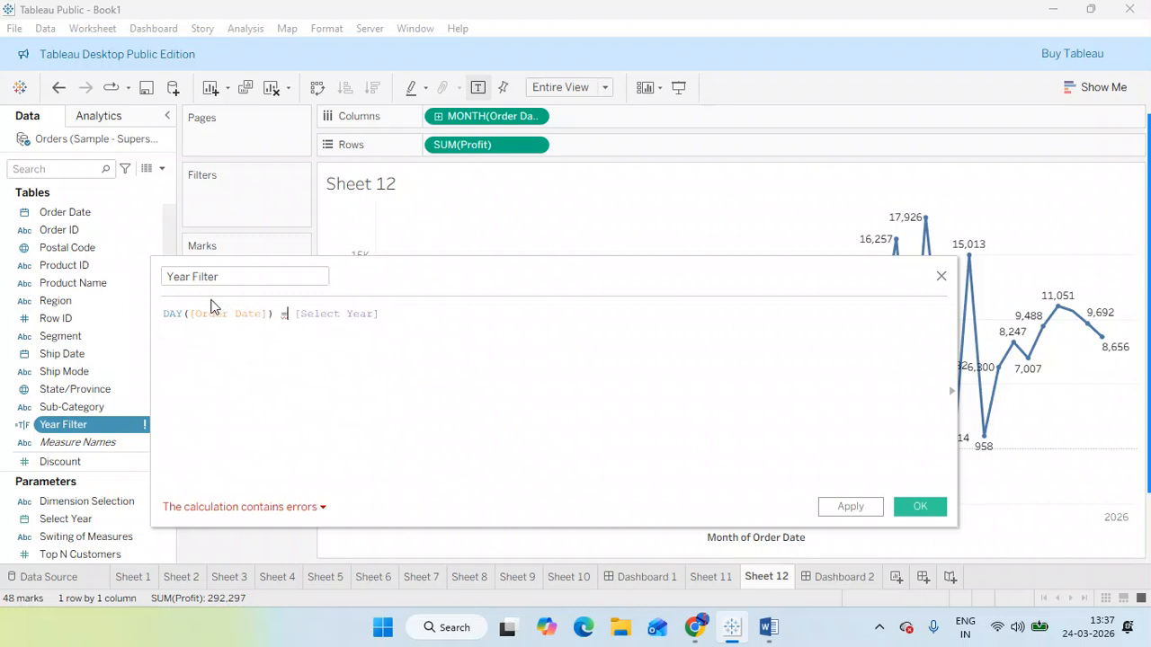
Step: Clear the Year Filter formula and close the calculation editor without saving
left_click_drag(375, 316, 150, 301)
key("BackSpace")
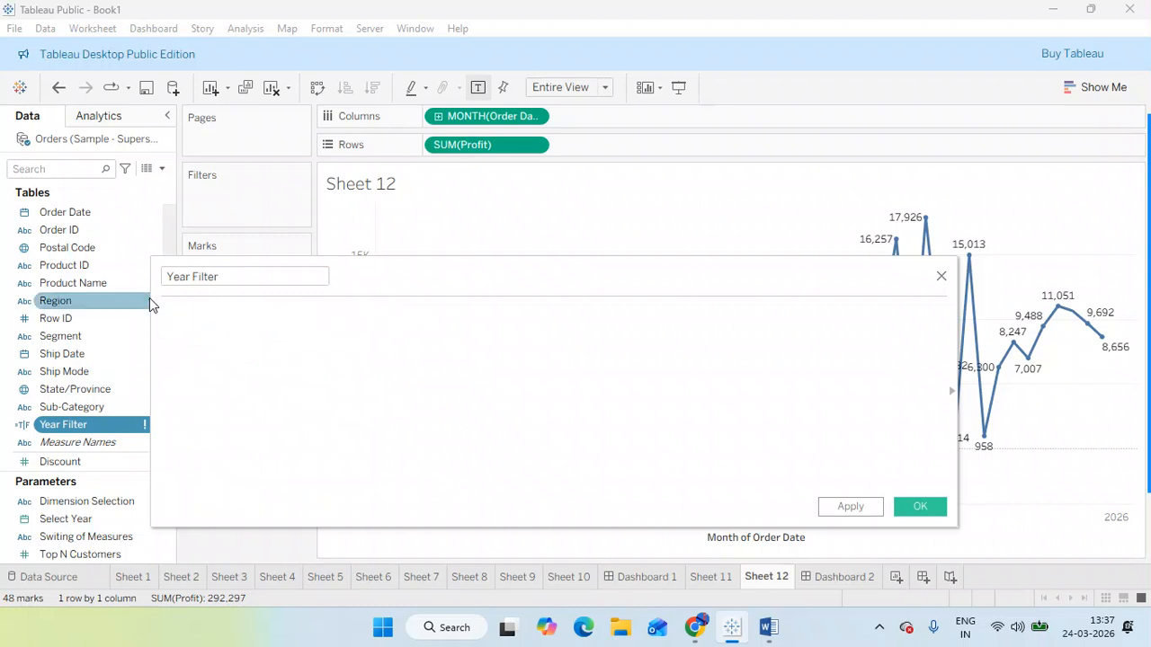
left_click(941, 276)
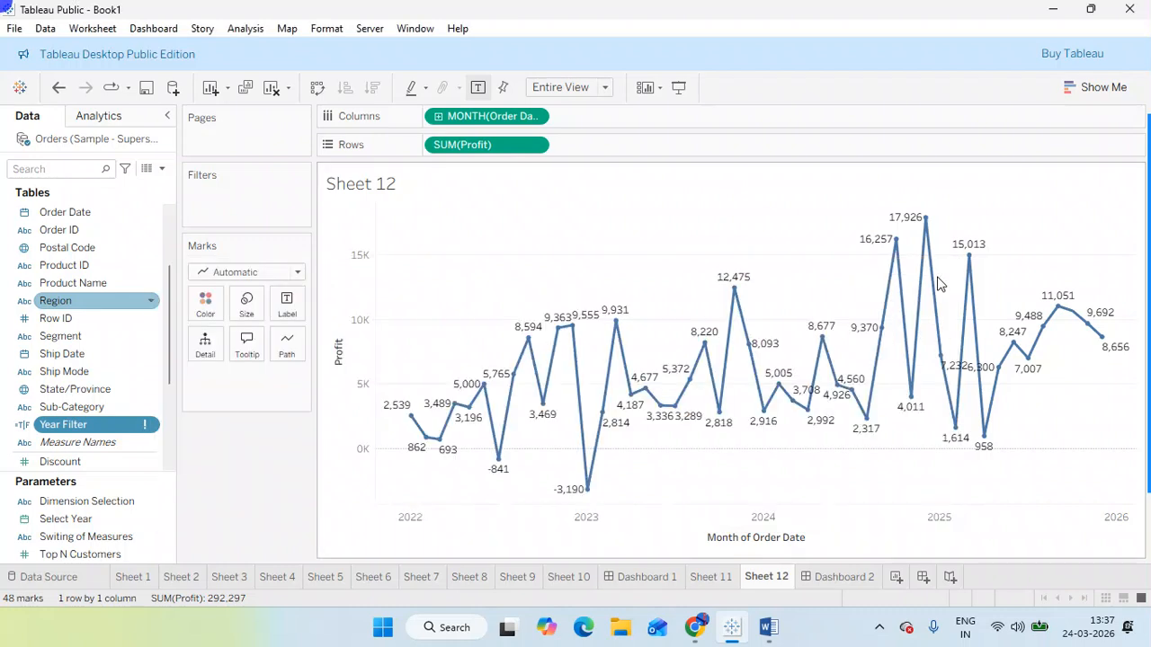
Step: Try setting the Select Year parameter's data type to Integer with a list of allowable values, and discard the edit
left_click(102, 425)
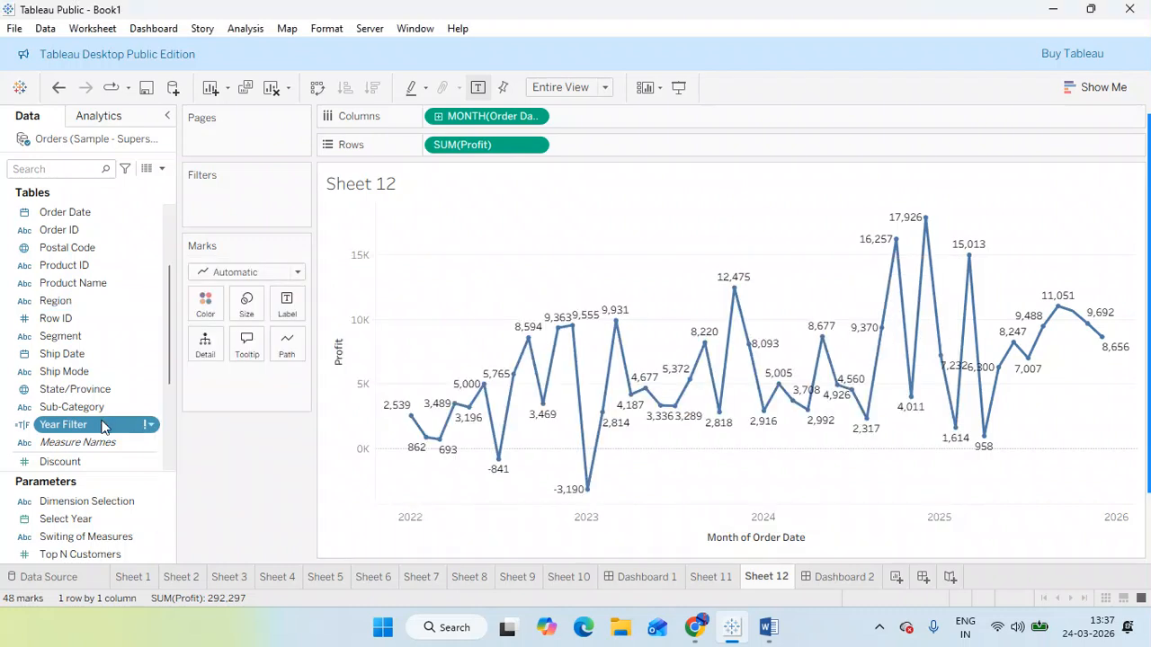
right_click(161, 519)
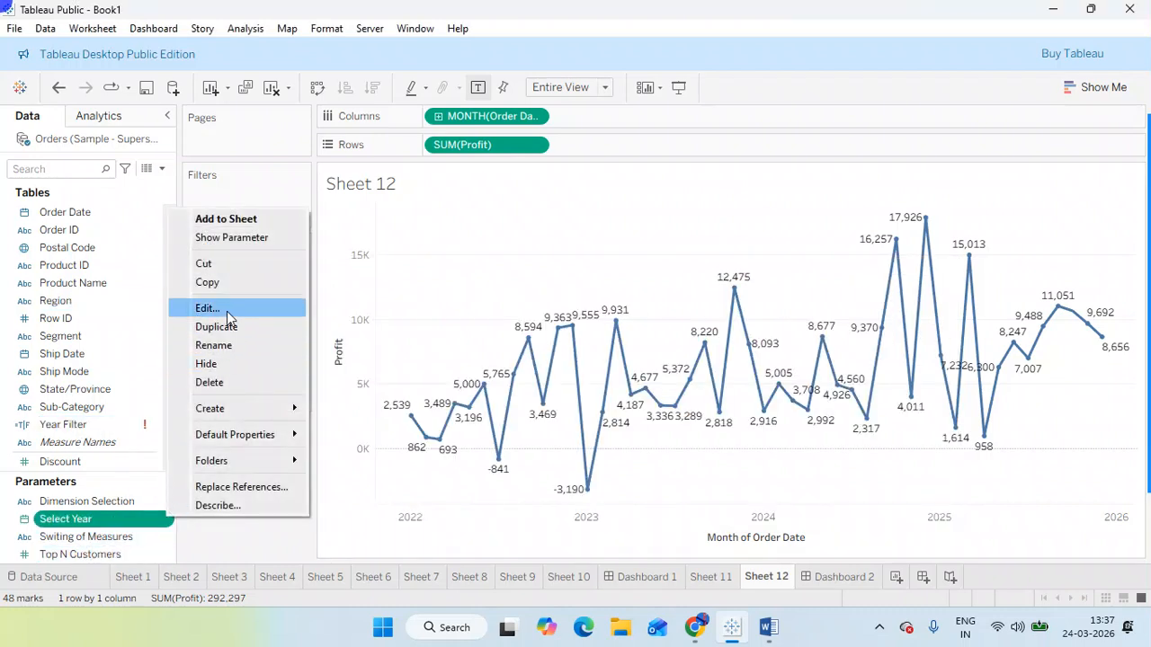
left_click(228, 319)
left_click(378, 317)
left_click(425, 317)
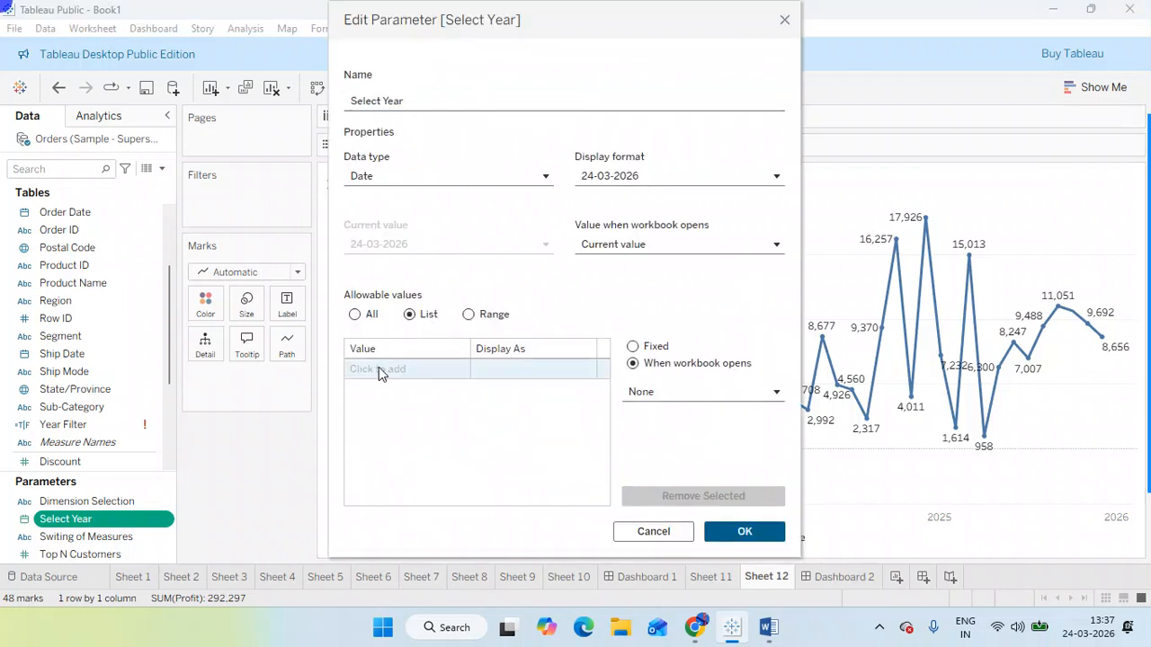
left_click(427, 175)
left_click(387, 224)
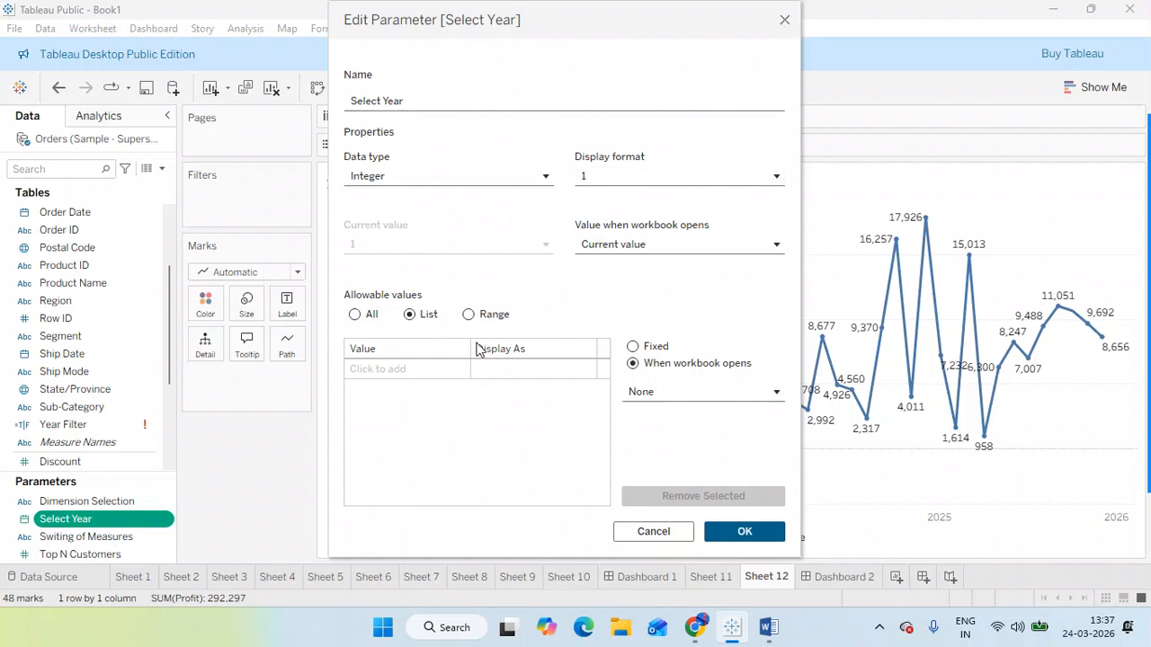
left_click(783, 22)
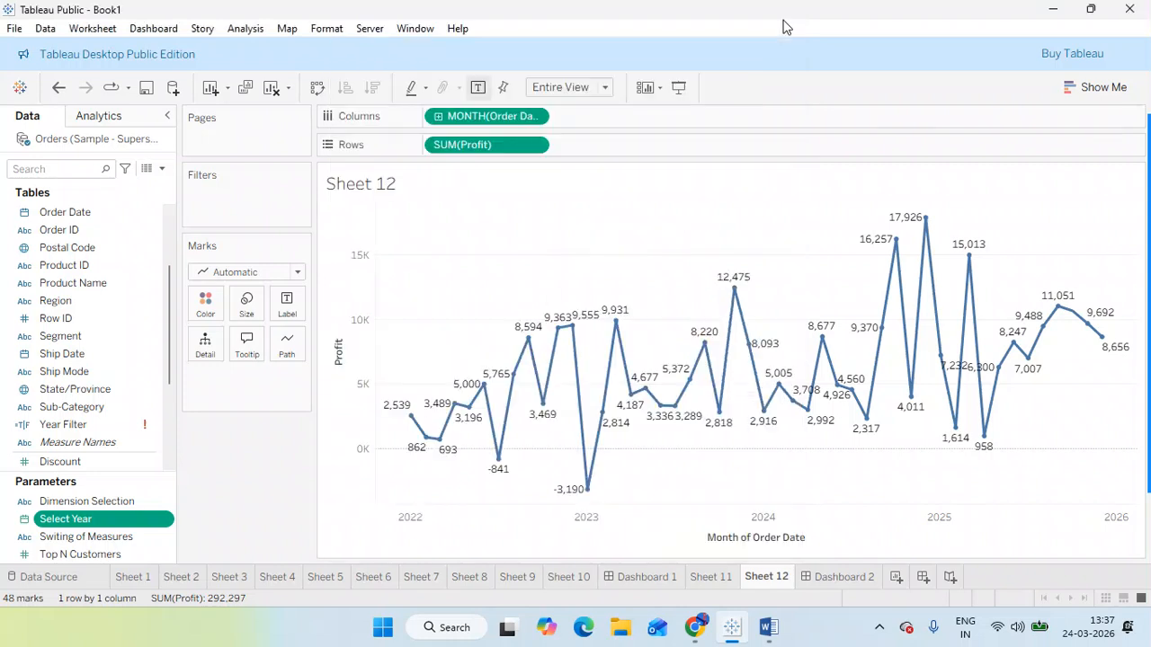
Step: Edit the Select Year parameter and set its data type to Integer
mouse_move(519, 369)
left_click(167, 519)
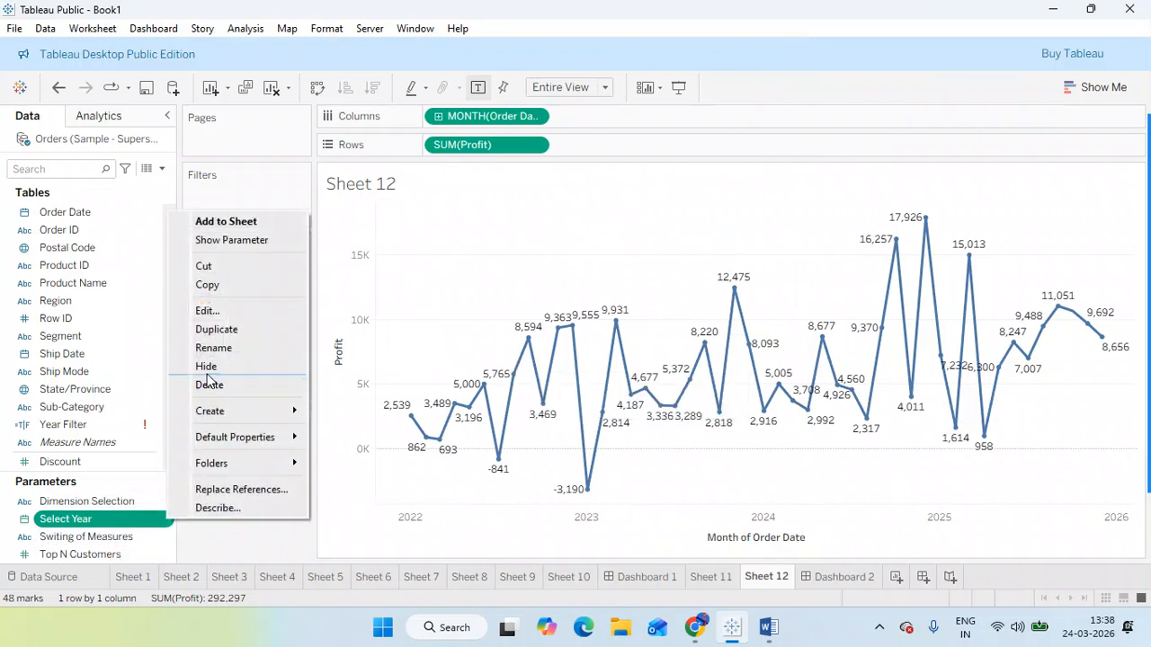
left_click(208, 310)
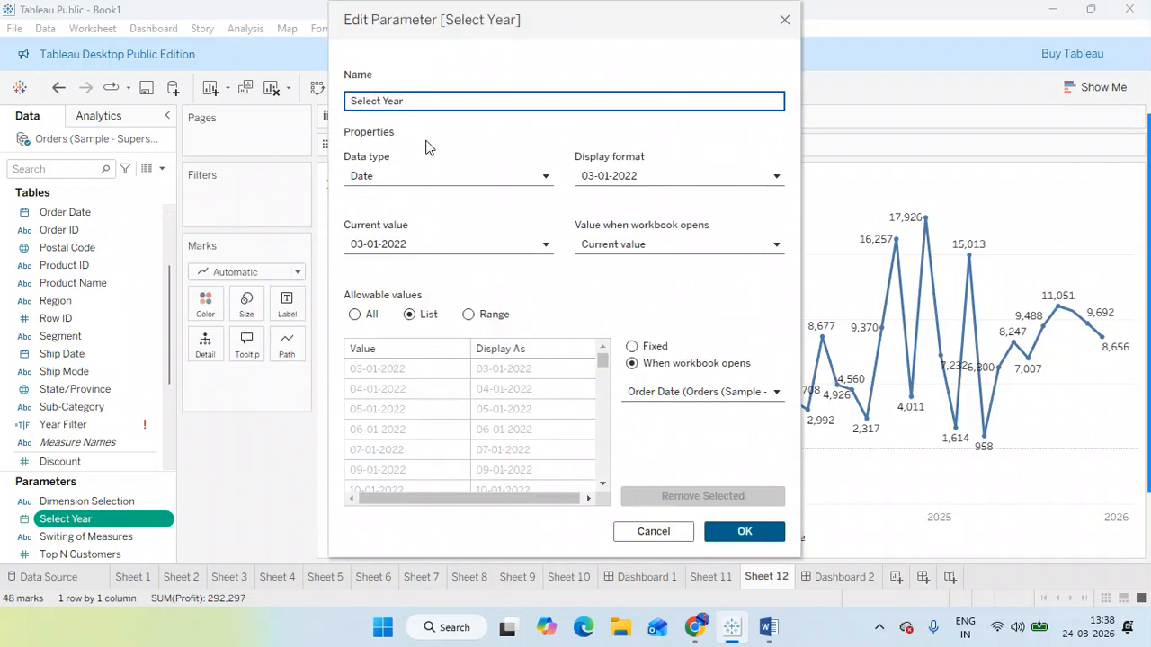
left_click(404, 175)
left_click(381, 223)
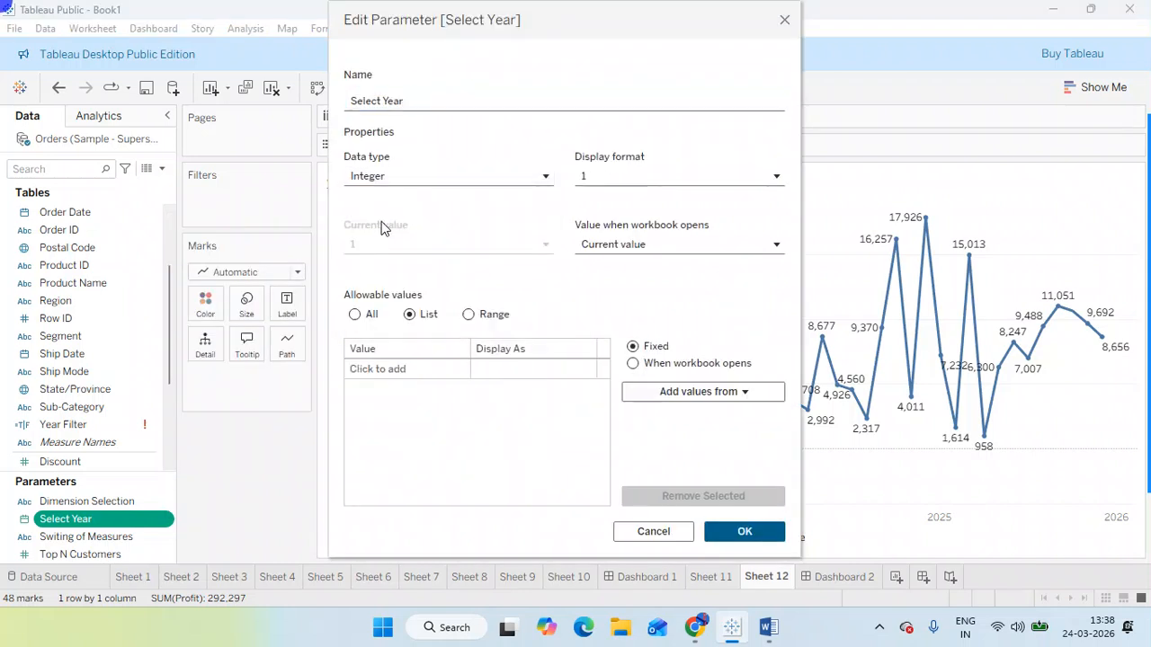
Step: Fill the Select Year parameter's list of allowable values with 2022, 2023, 2024 and 2025, and save the parameter
left_click(395, 369)
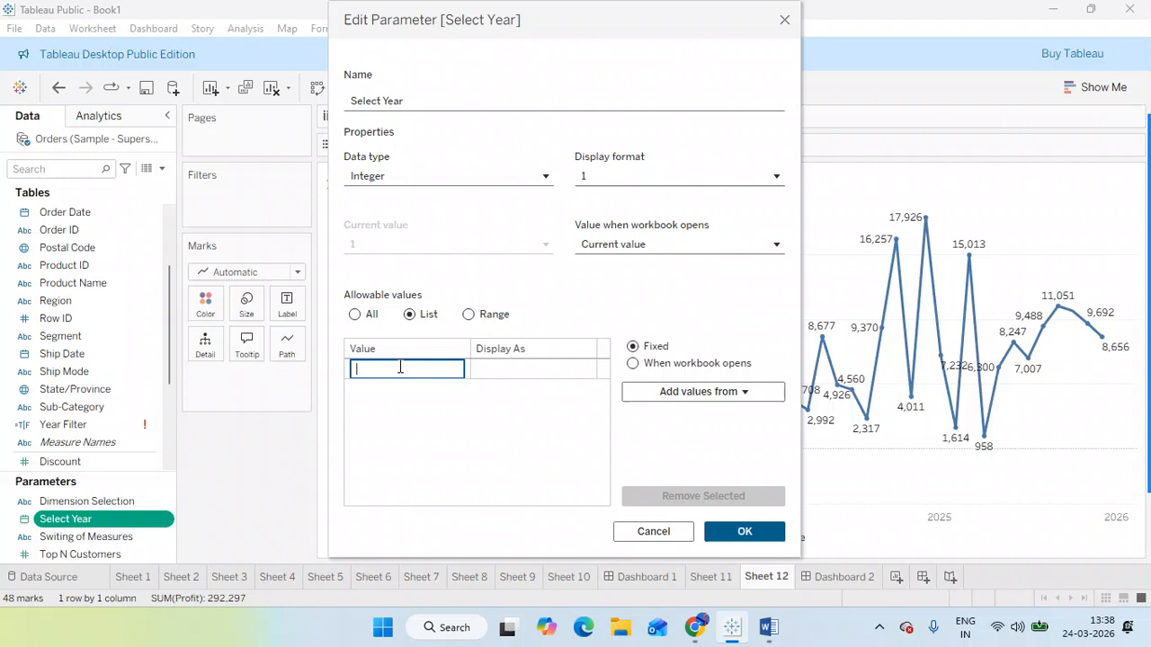
type("2023")
key("BackSpace")
type("2")
key("Return")
type("2,023")
key("Return")
type("2024")
key("Return")
type("2025")
left_click(747, 532)
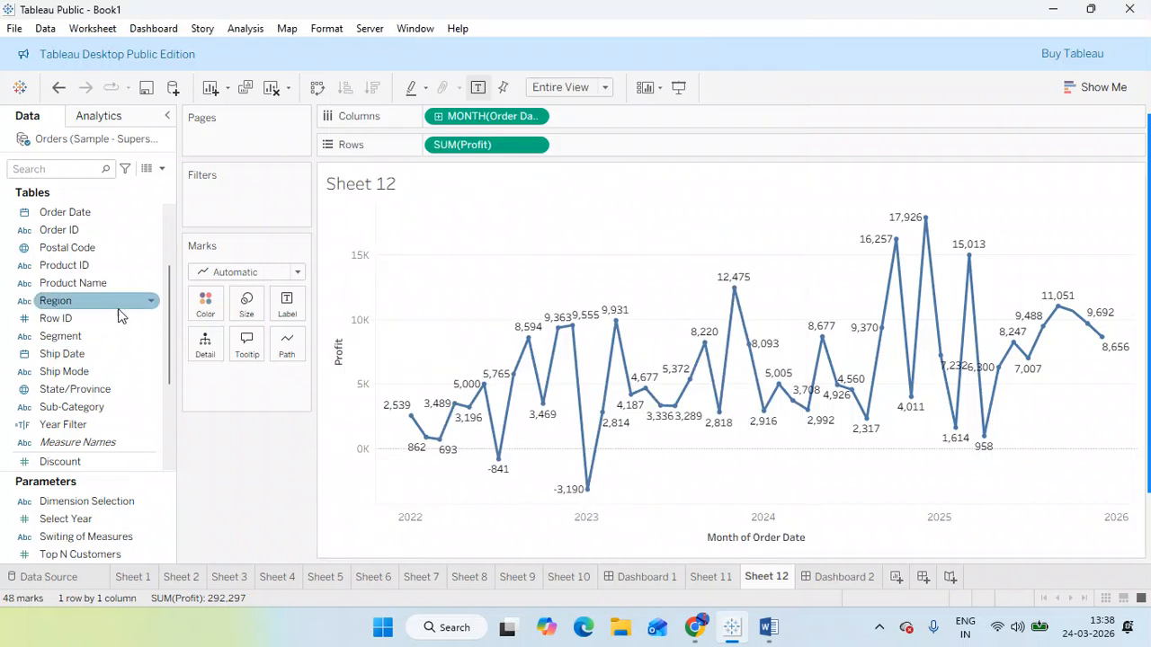
Step: Filter Sheet 12 by the Year Filter calculation, keeping only True
left_click_drag(81, 422, 251, 199)
left_click(408, 192)
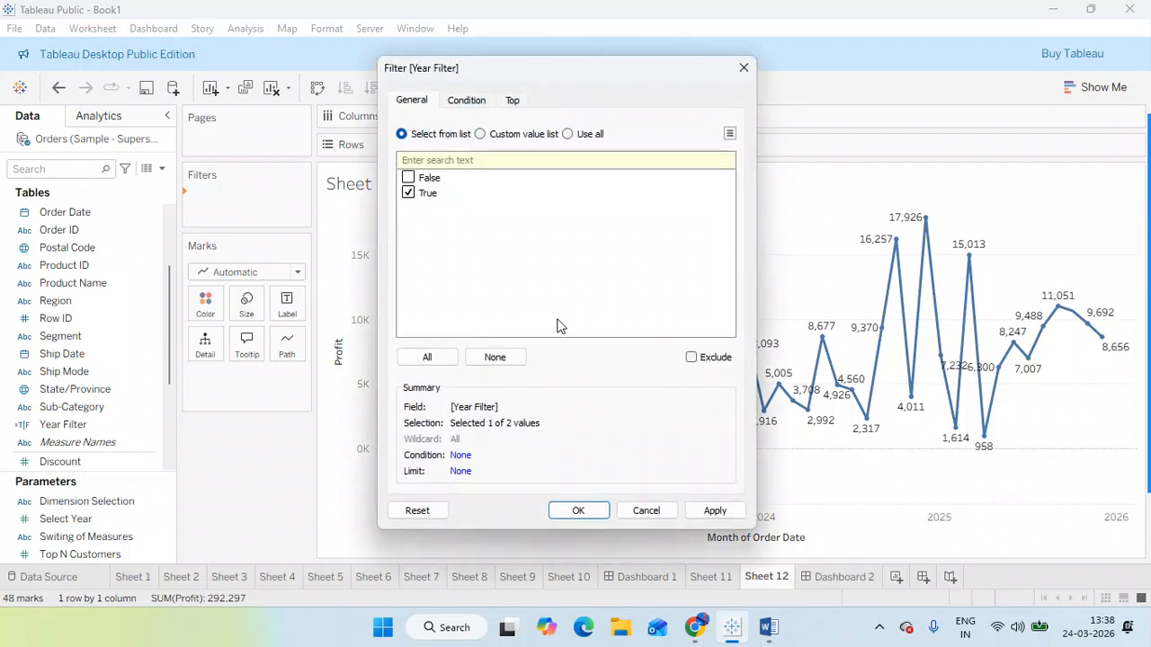
left_click(582, 508)
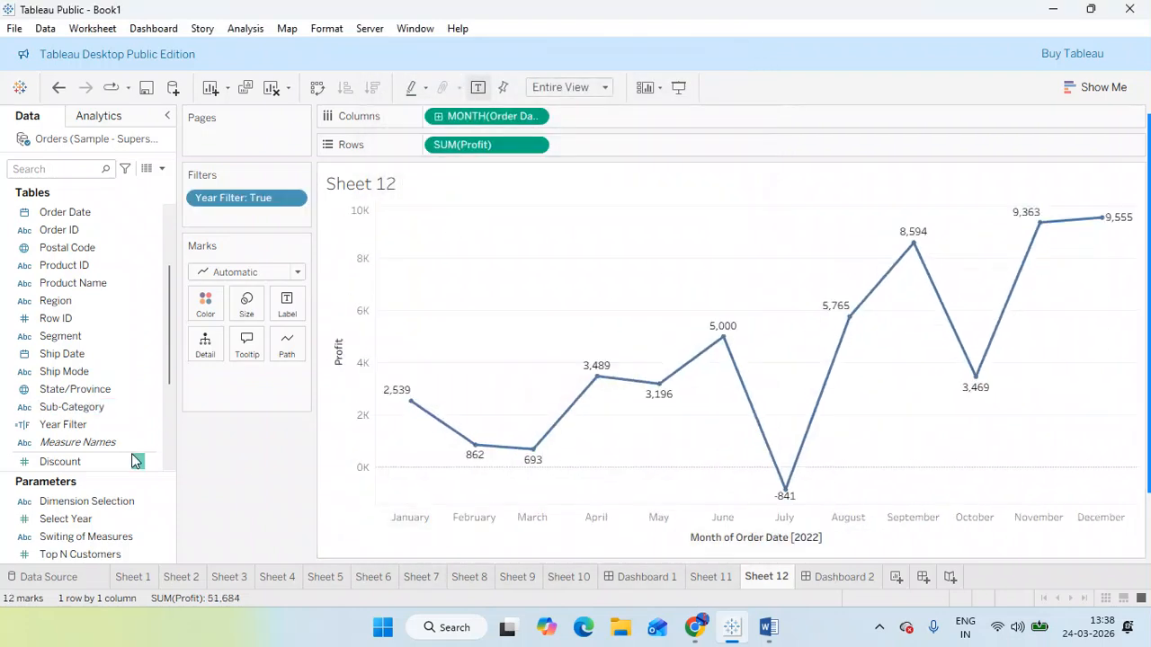
Step: Show the Select Year parameter control on Sheet 12 and switch it to 2,023 and then 2,024
right_click(169, 519)
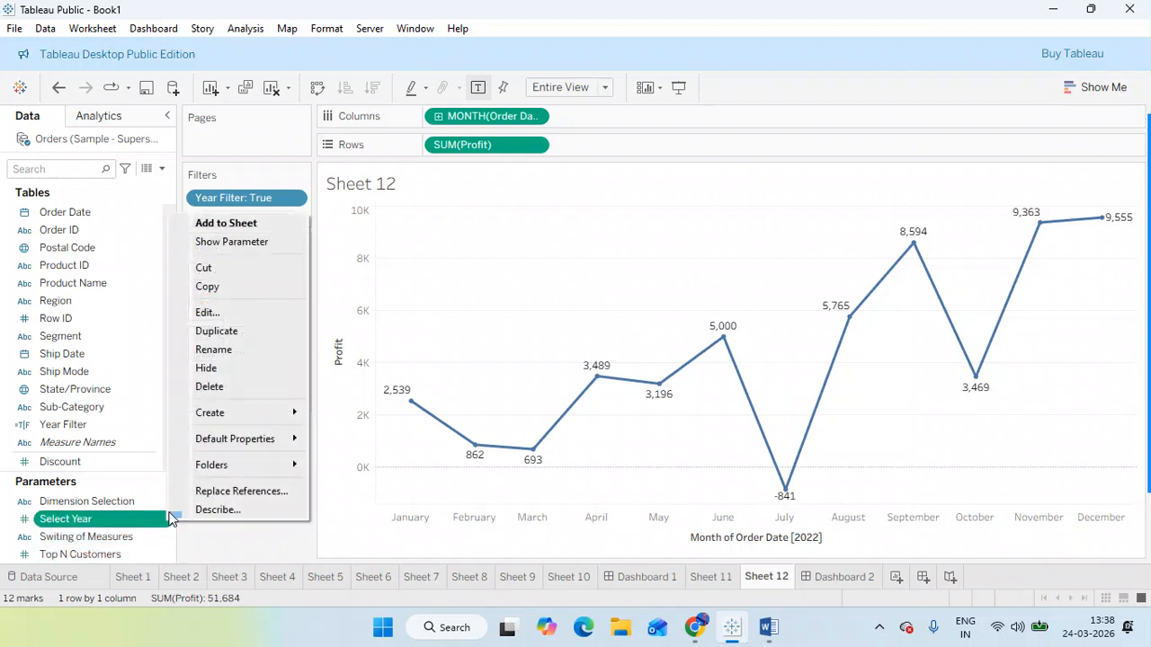
left_click(235, 243)
left_click(1082, 202)
left_click(1070, 232)
left_click(1072, 203)
left_click(1067, 249)
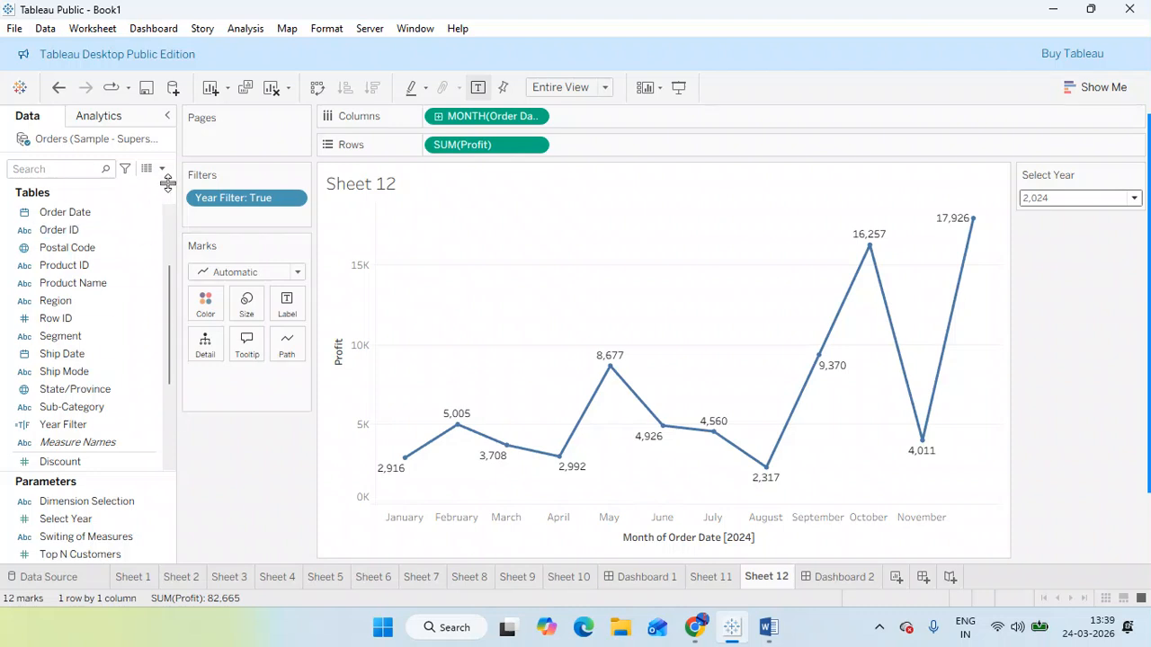
Step: Examine the Top N Customers parameter's settings and its available data types, and close it without changes
left_click(139, 503)
left_click(166, 519)
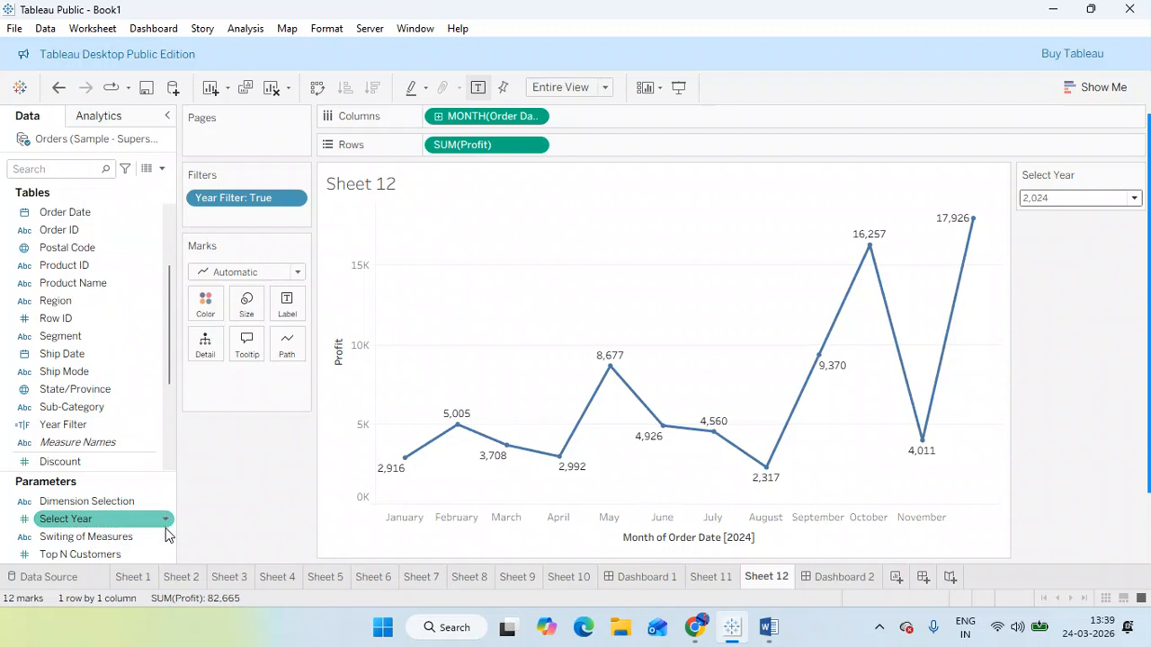
left_click(166, 554)
left_click(166, 554)
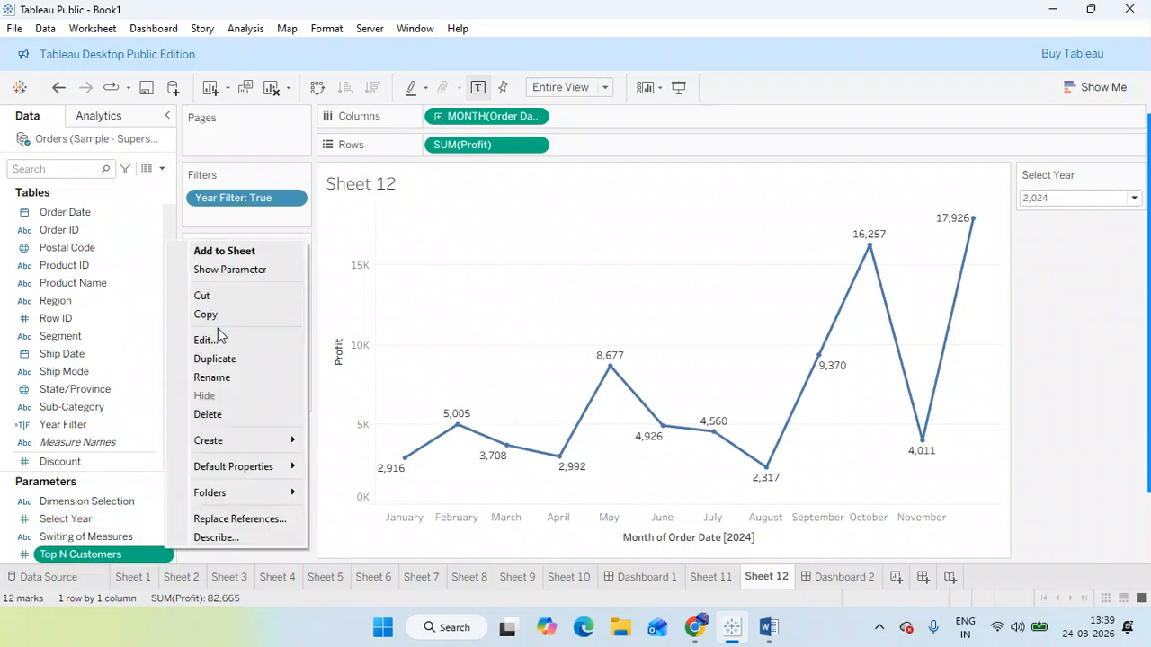
left_click(218, 339)
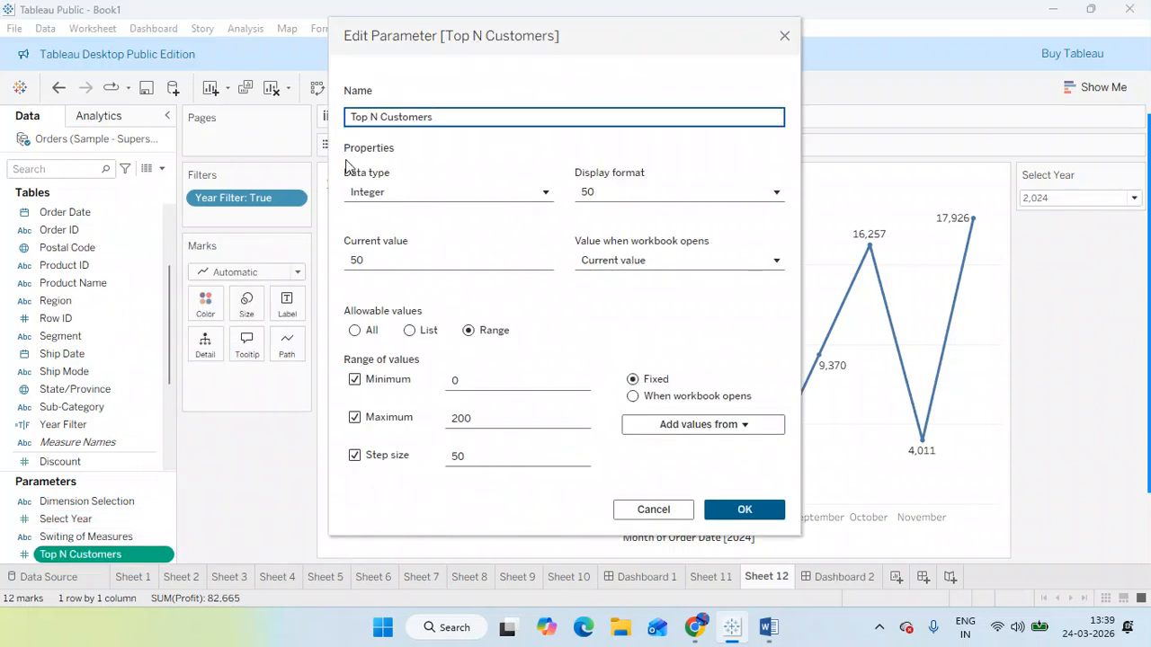
left_click(403, 192)
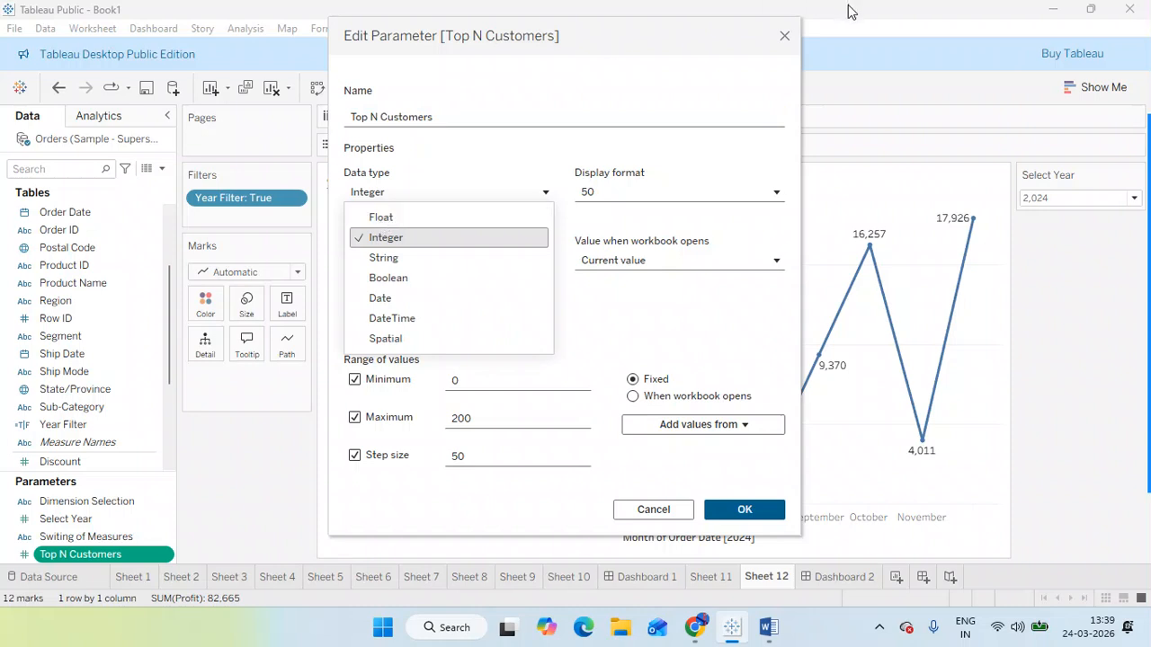
left_click(790, 36)
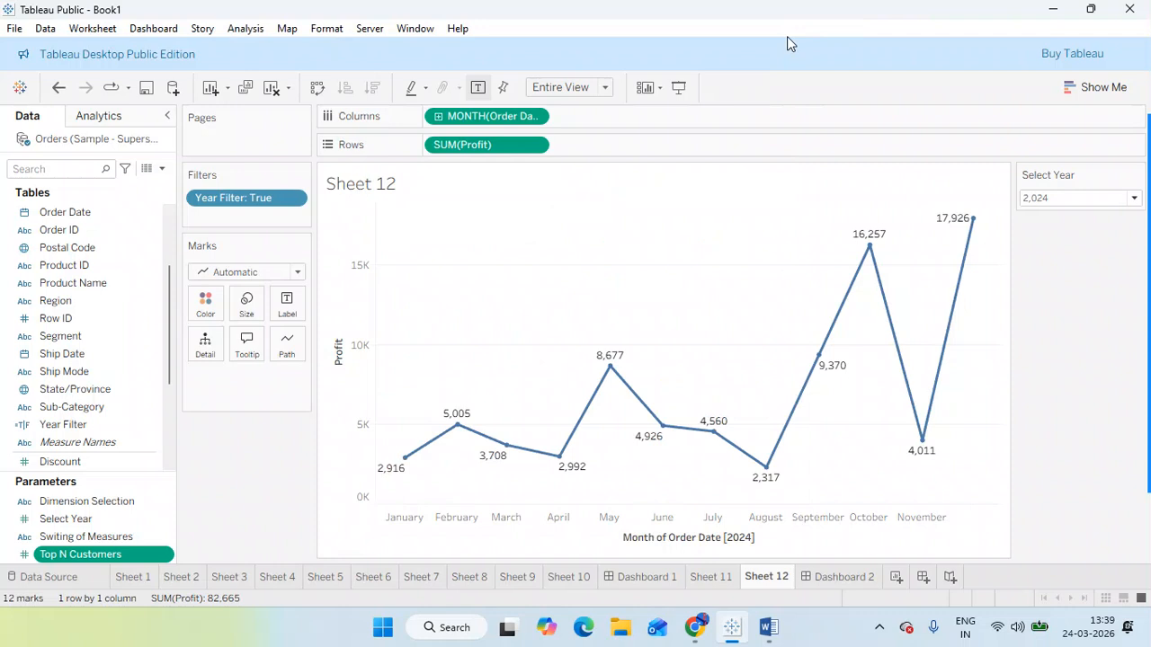
Step: Add a new blank worksheet and look back at Sheet 8 and Sheet 7
left_click(714, 580)
left_click(896, 577)
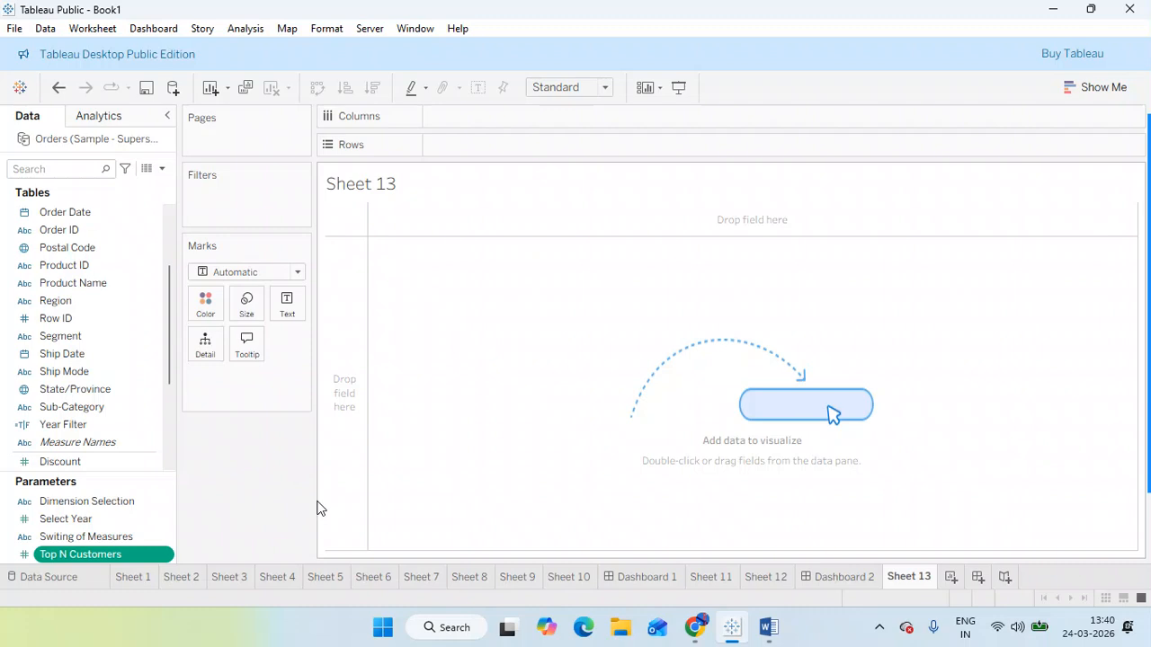
left_click(469, 576)
left_click(419, 577)
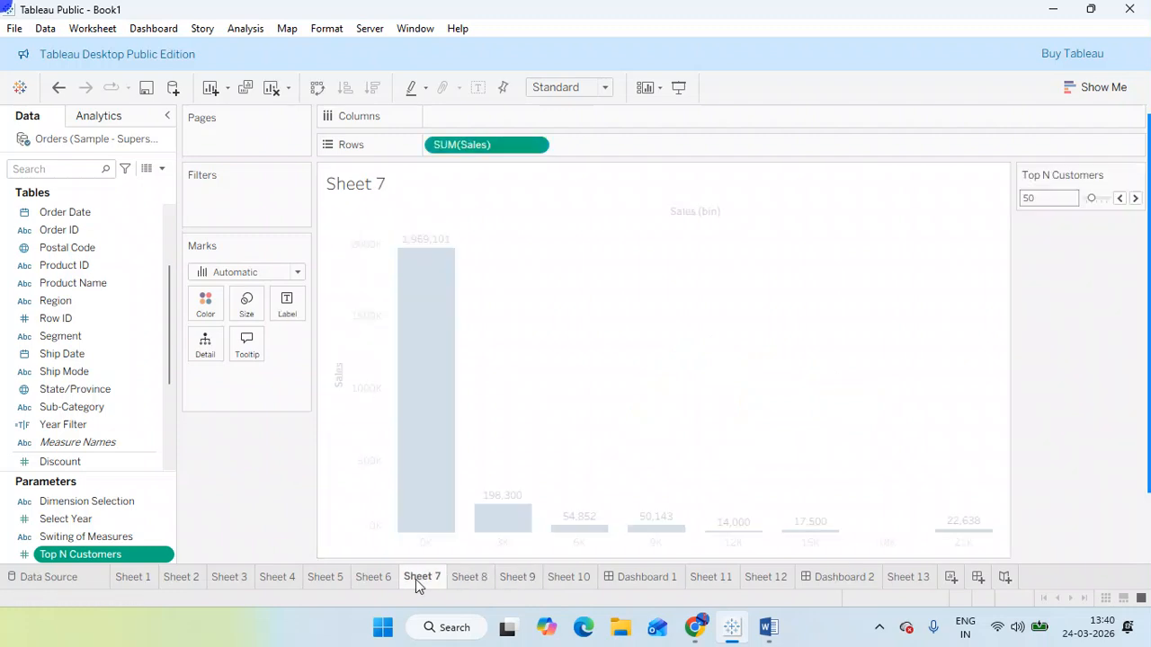
Step: Return to Sheet 12 and switch the Select Year parameter through 2,022 and 2,023 to compare monthly profit
left_click(746, 576)
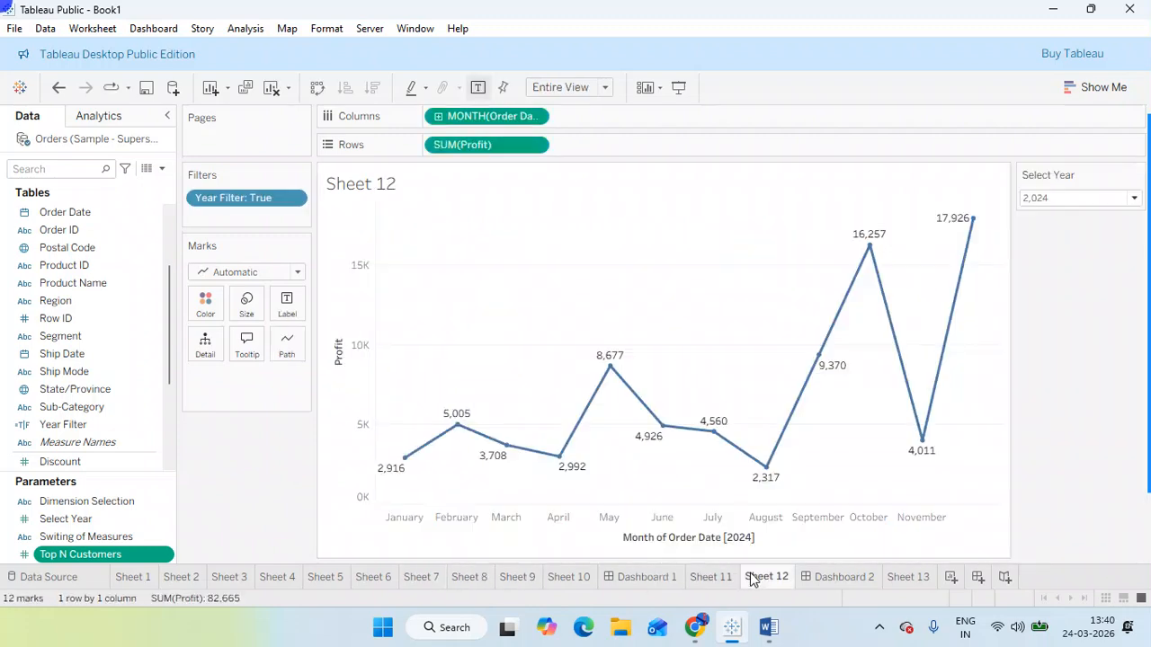
left_click(1057, 198)
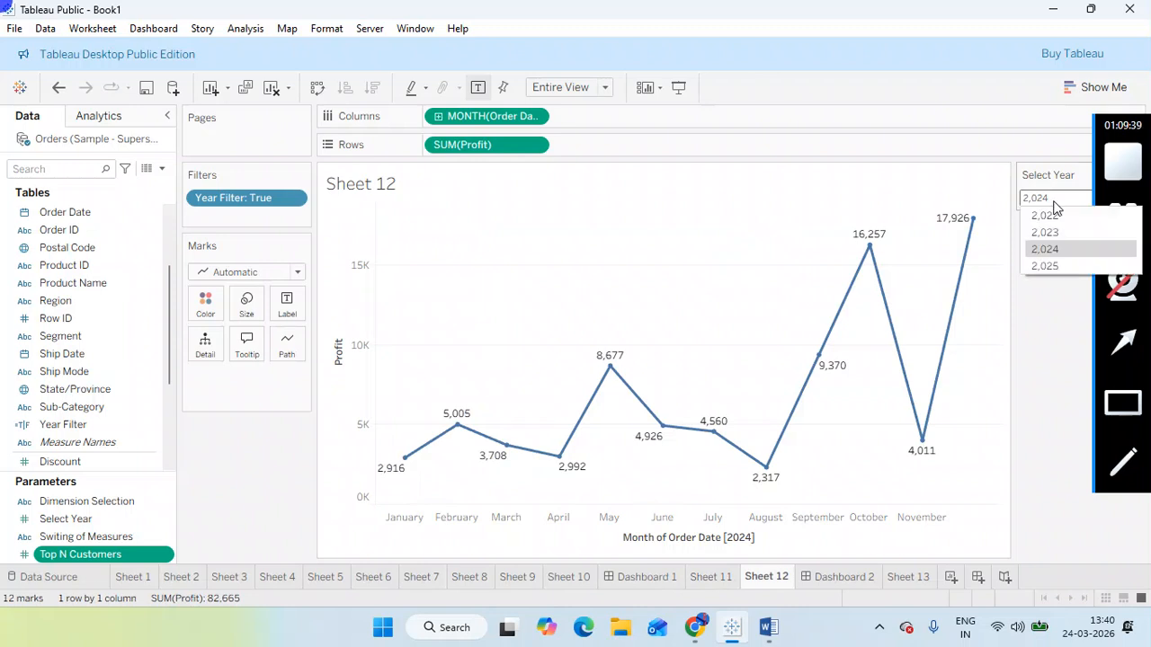
left_click(1047, 219)
left_click(1058, 202)
left_click(1058, 230)
left_click(1067, 200)
left_click(1059, 251)
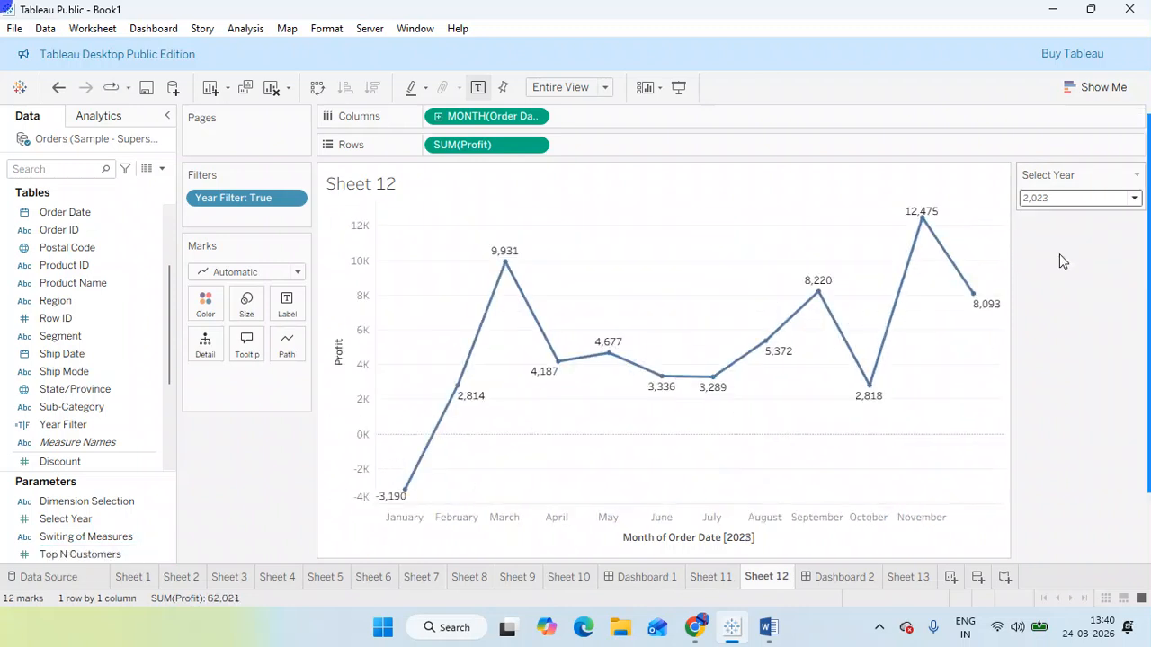
Step: Raise the Top N Customers parameter by one increment on Sheet 10
left_click(582, 580)
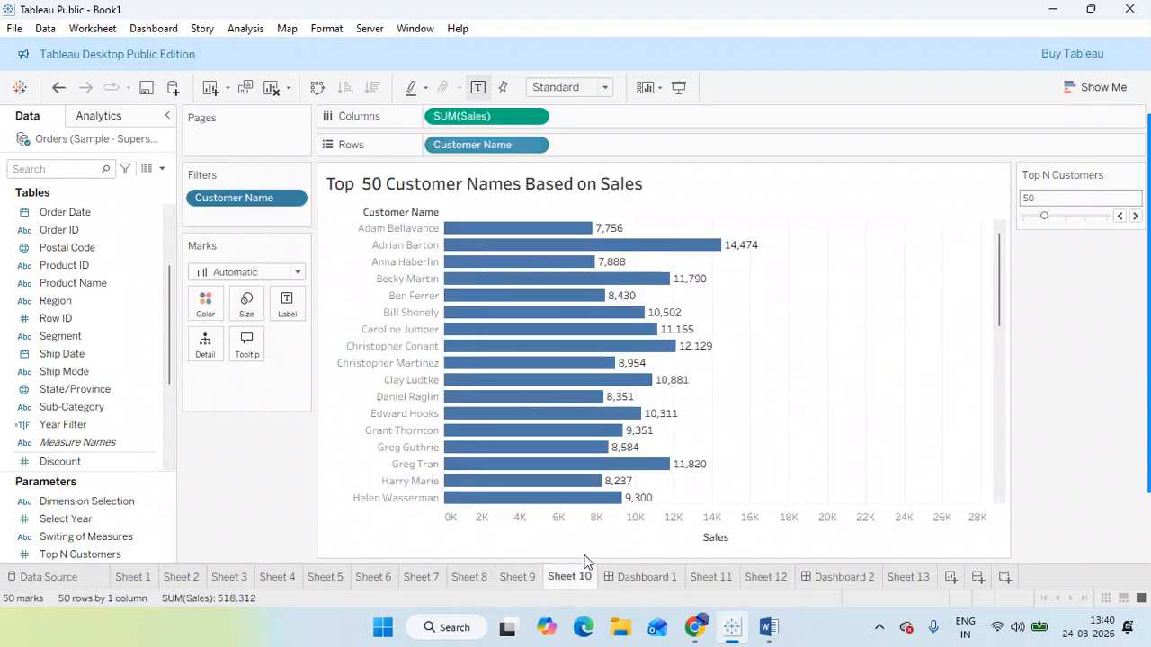
left_click(1134, 216)
Step: Add Labels, Machines, Paper and Phones to the Sub-Category filter on Sheet 9
left_click(518, 578)
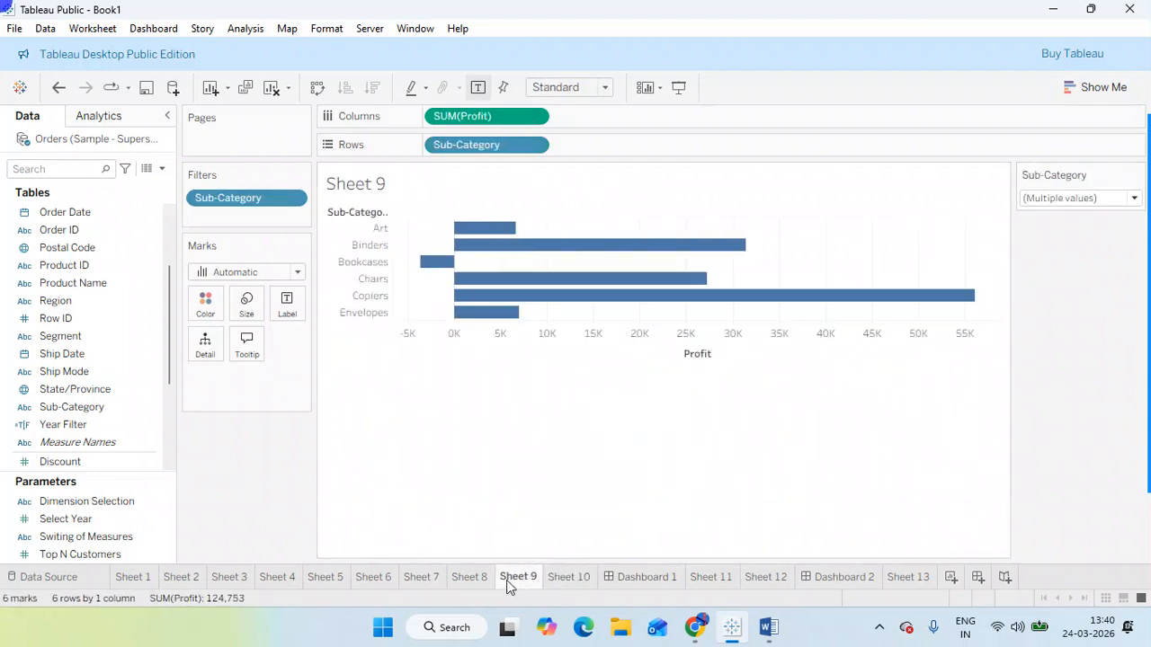
left_click(1098, 202)
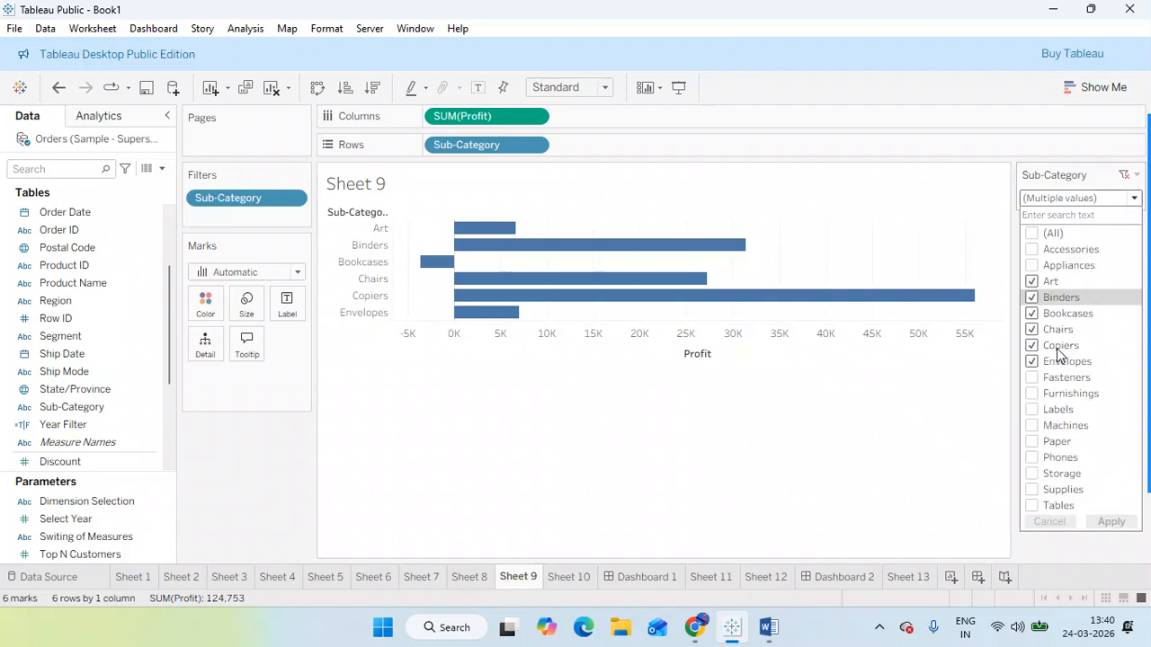
left_click(1032, 409)
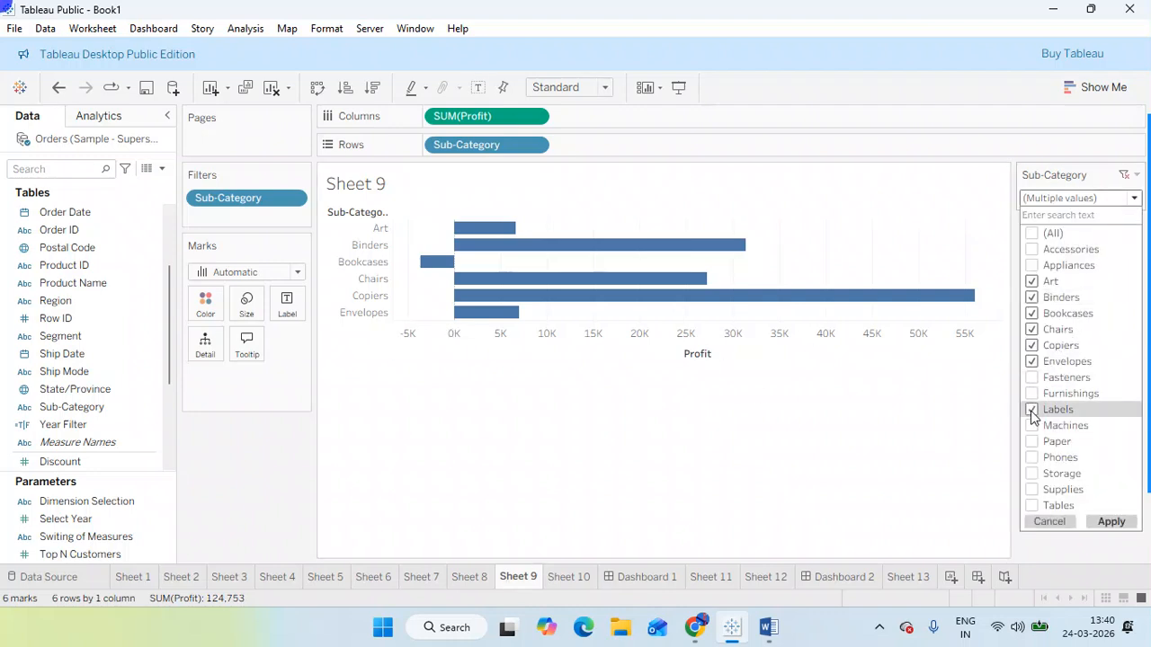
left_click(1032, 425)
left_click(1032, 441)
left_click(1032, 458)
left_click(1115, 522)
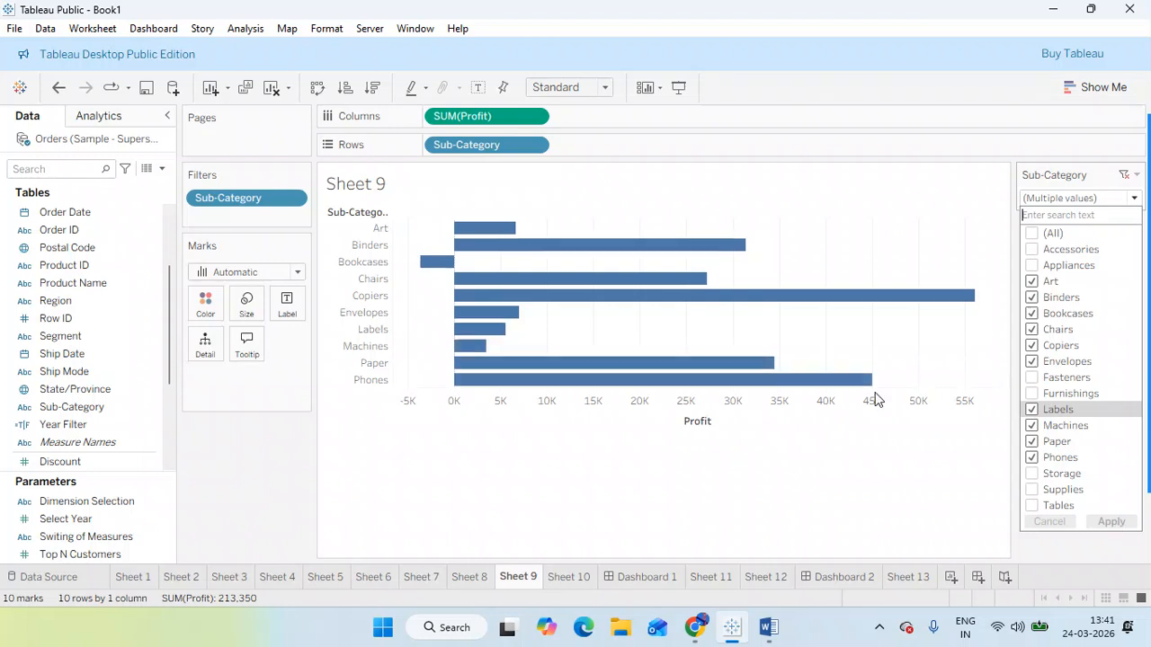
Step: On Sheet 11, set Dimension Selection to Segment and Switing of Measures to Sales
left_click(721, 578)
left_click(1068, 200)
left_click(1070, 241)
left_click(1071, 252)
left_click(1054, 286)
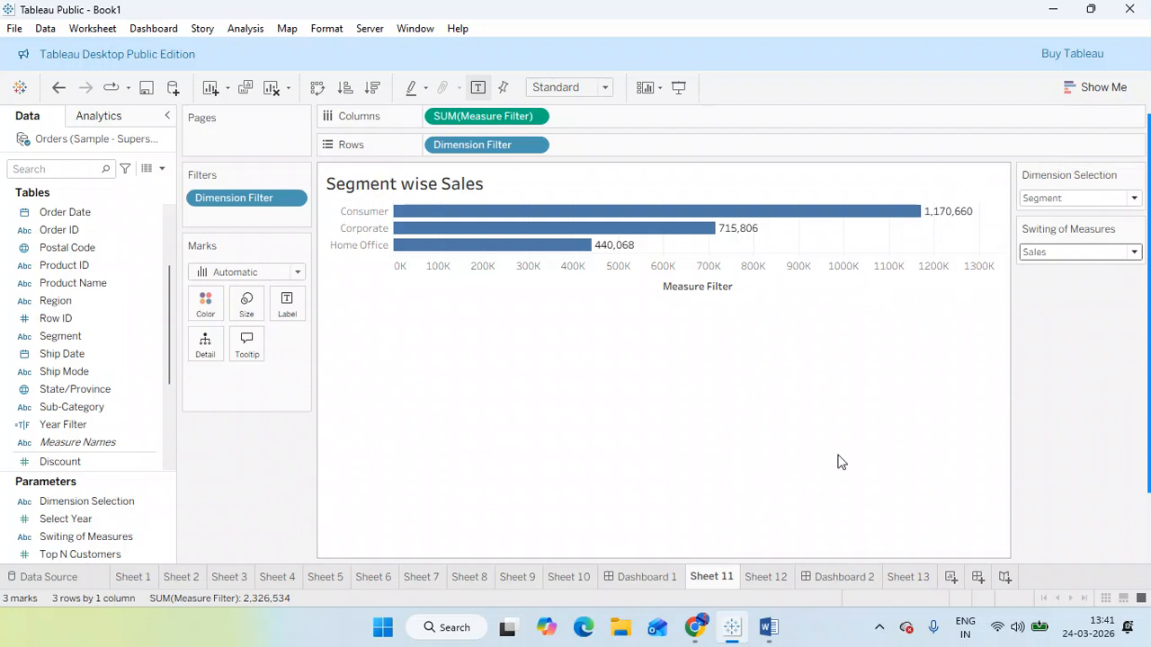
mouse_move(1131, 185)
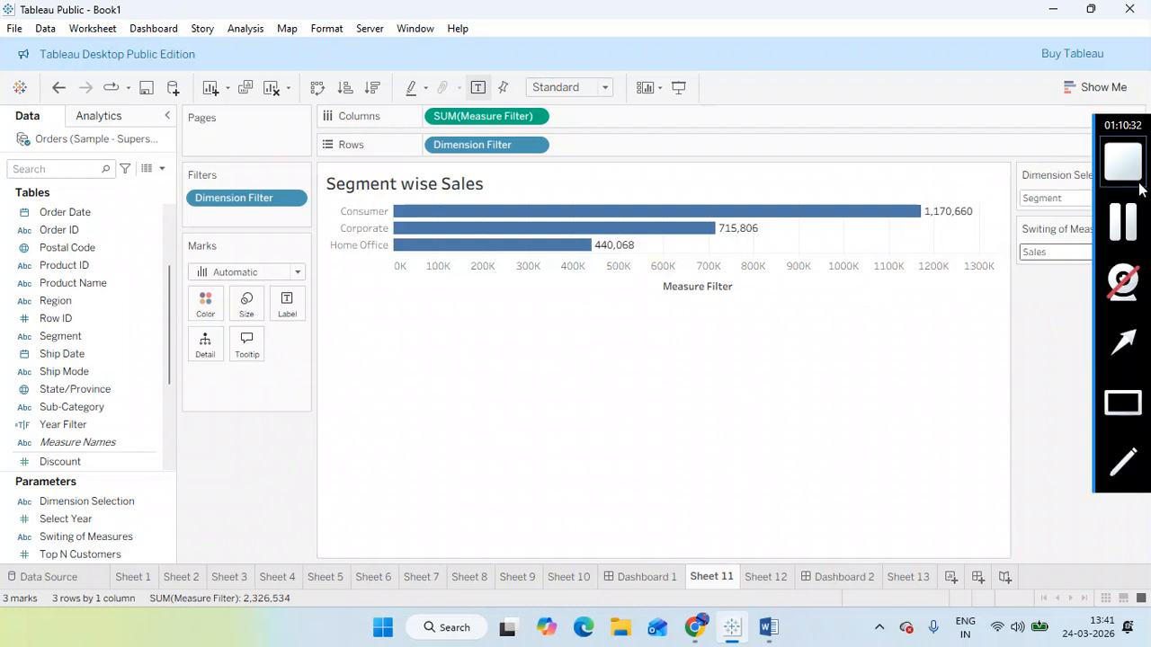